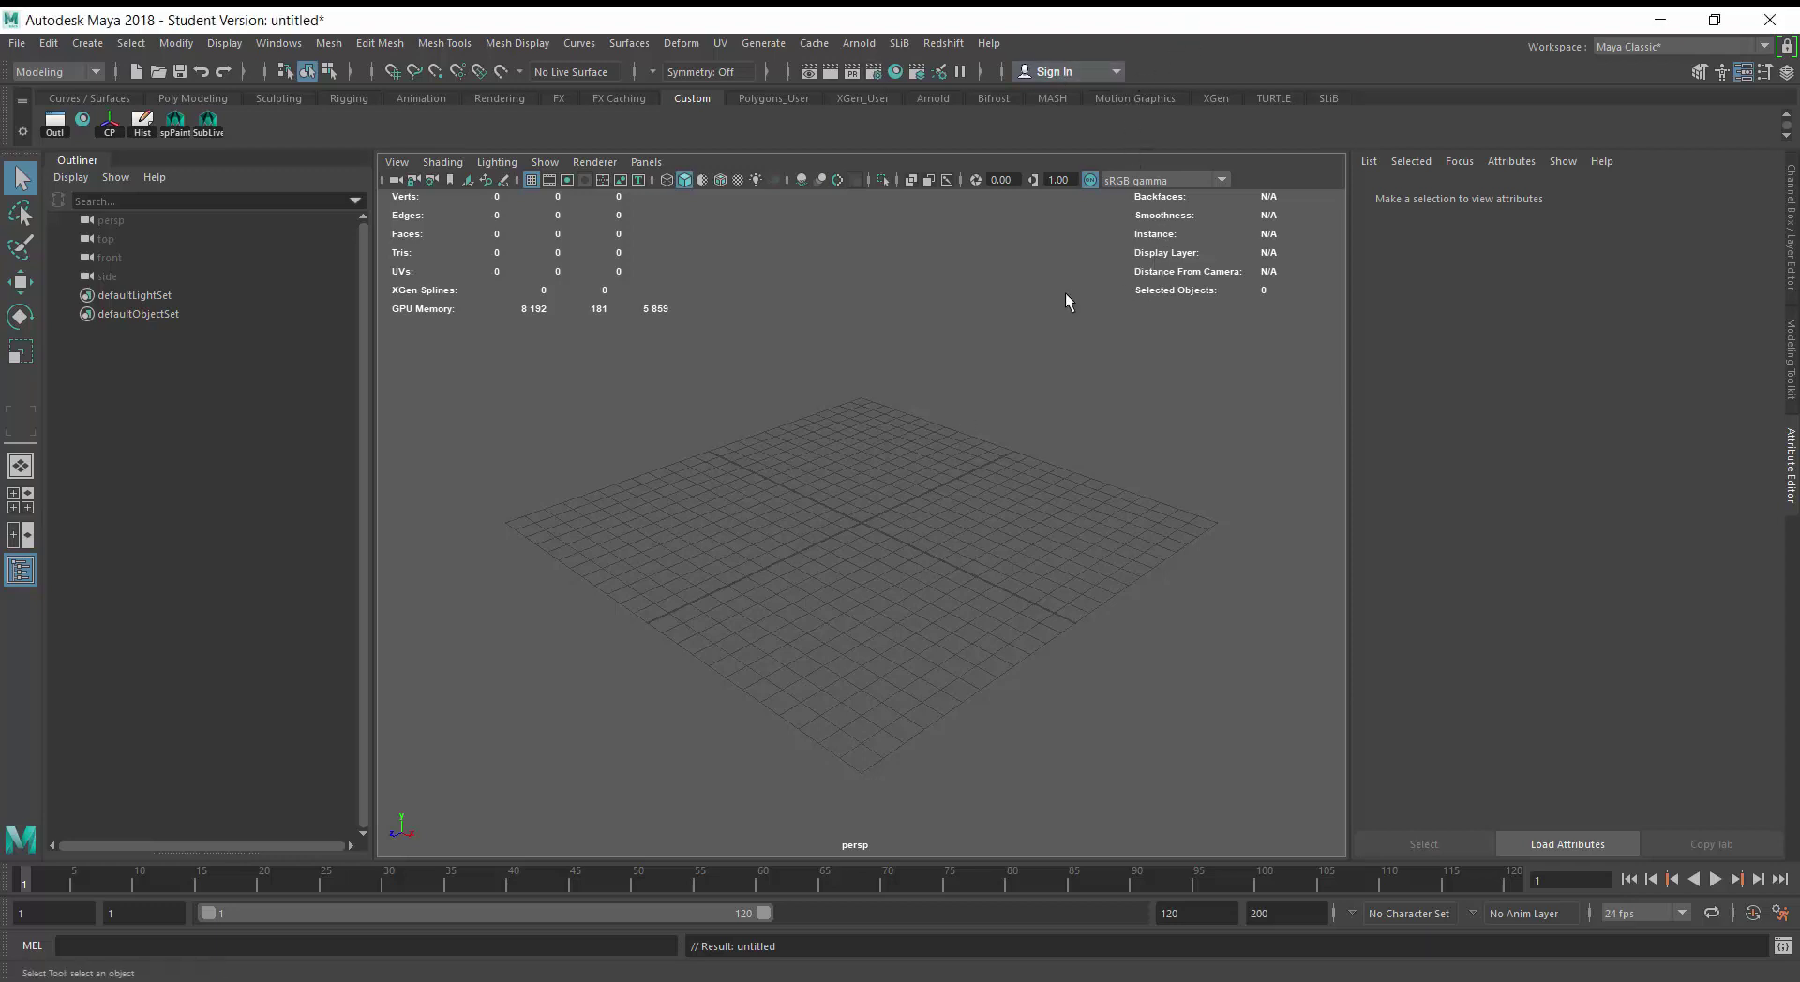
Show the SLiB menu and switch to the SLiB shelf holding the browser launcher
click(896, 41)
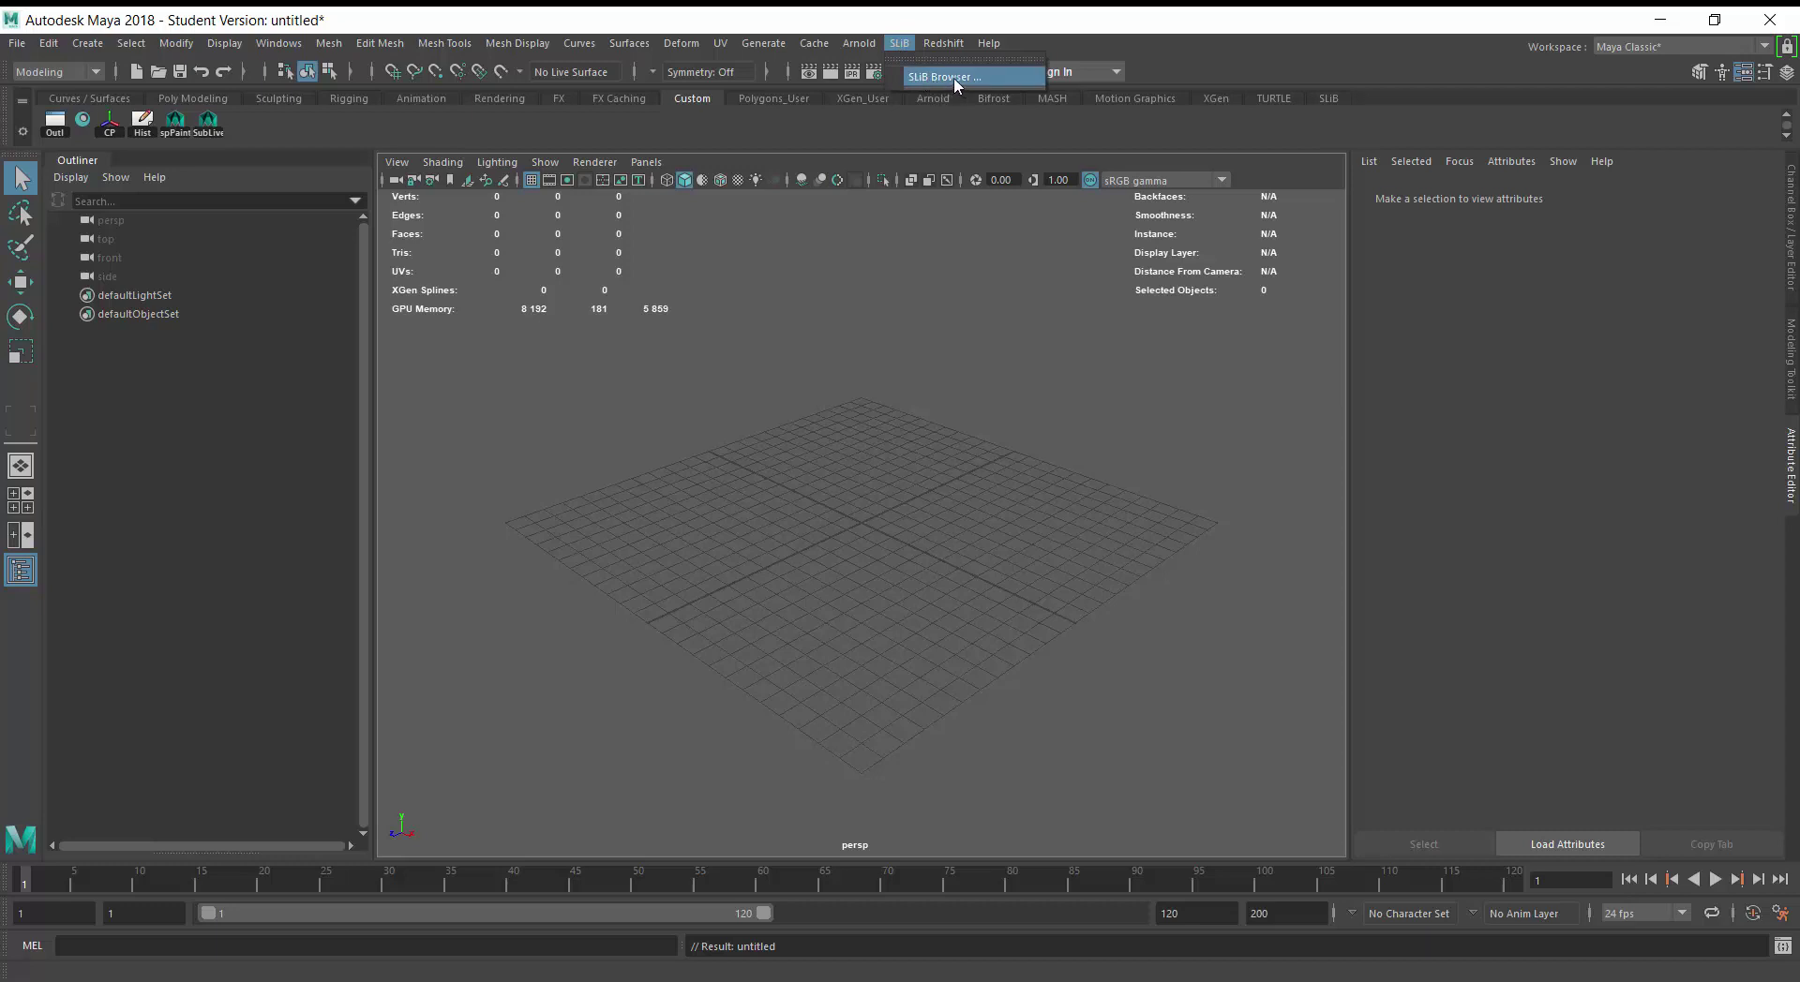
click(897, 43)
click(1331, 99)
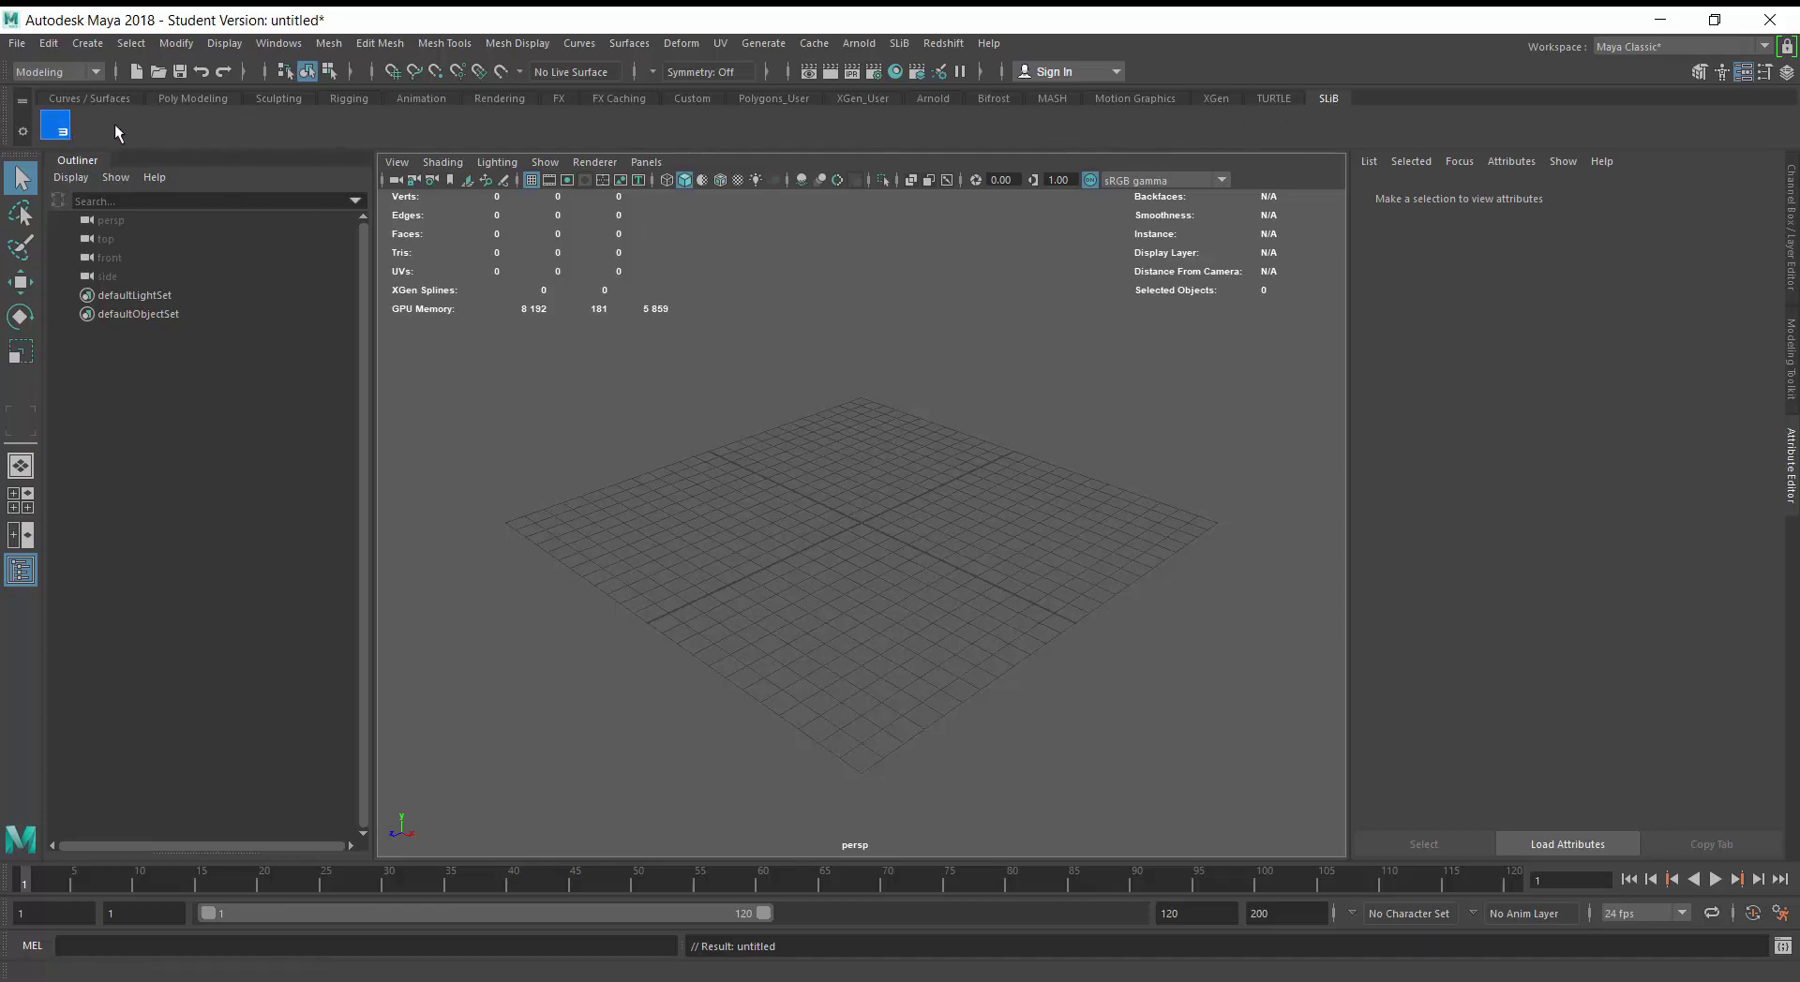
Launch SLiB Browser Pro from the shelf and position its window
click(59, 131)
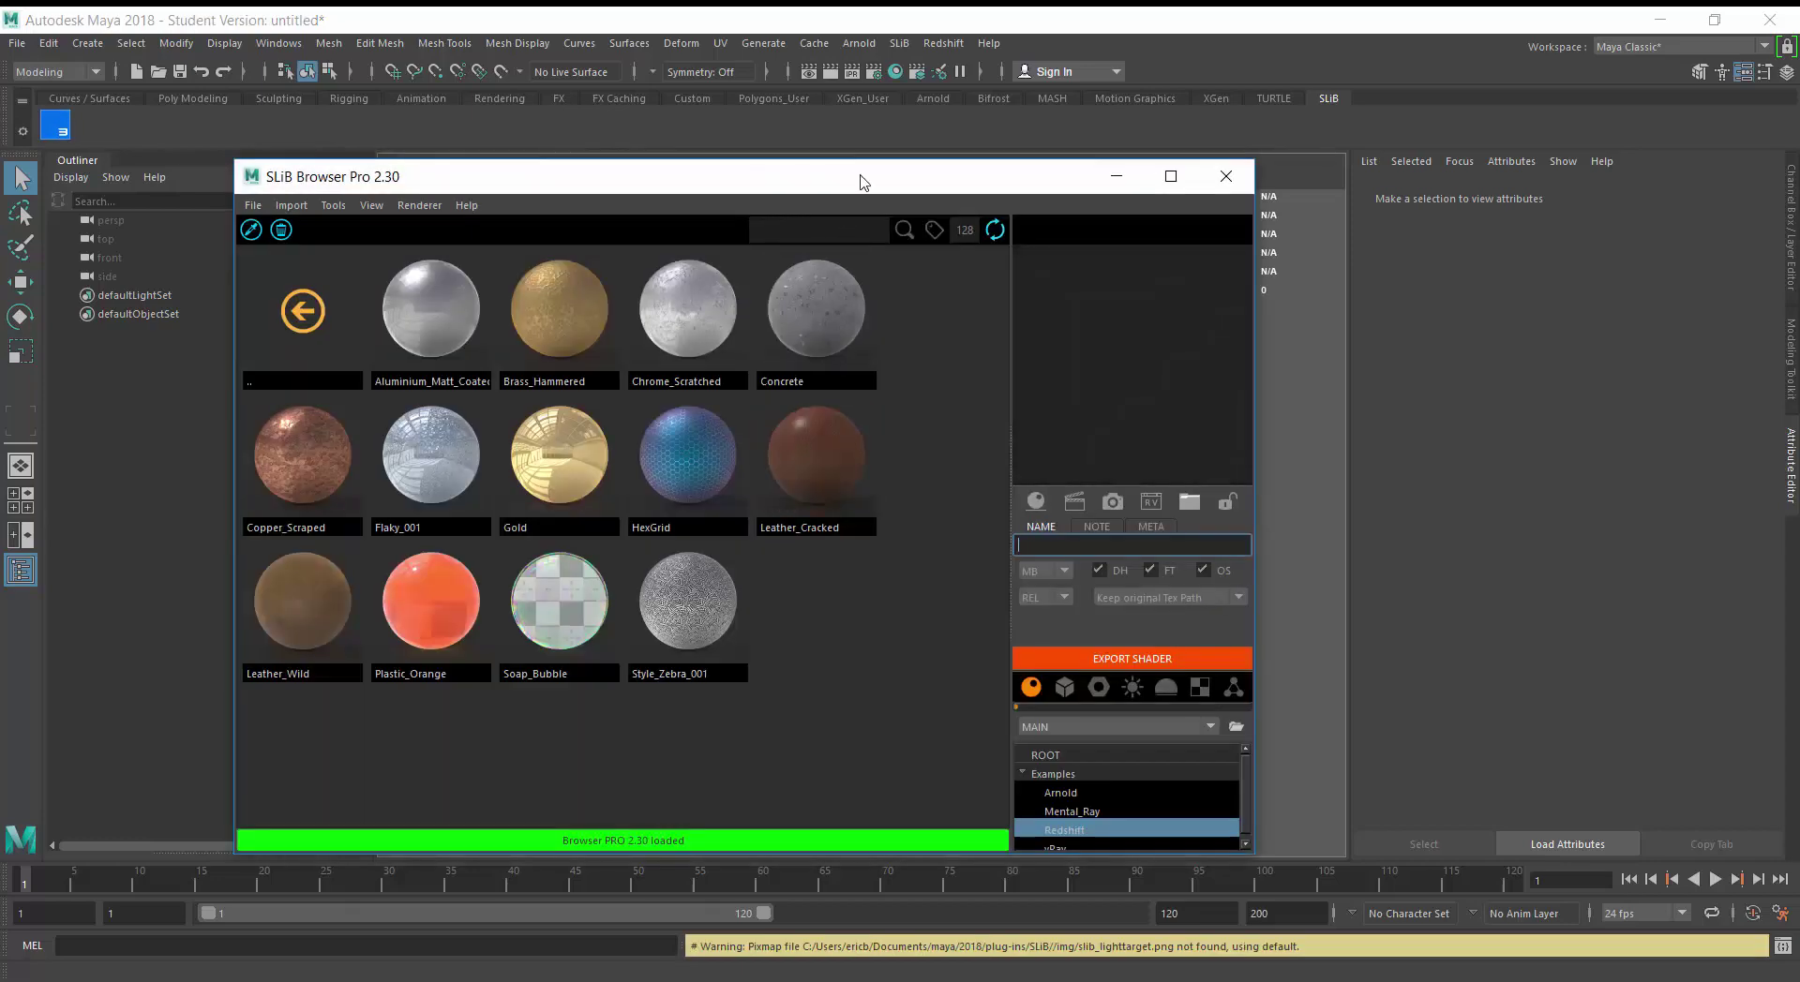
drag(863, 181, 1234, 155)
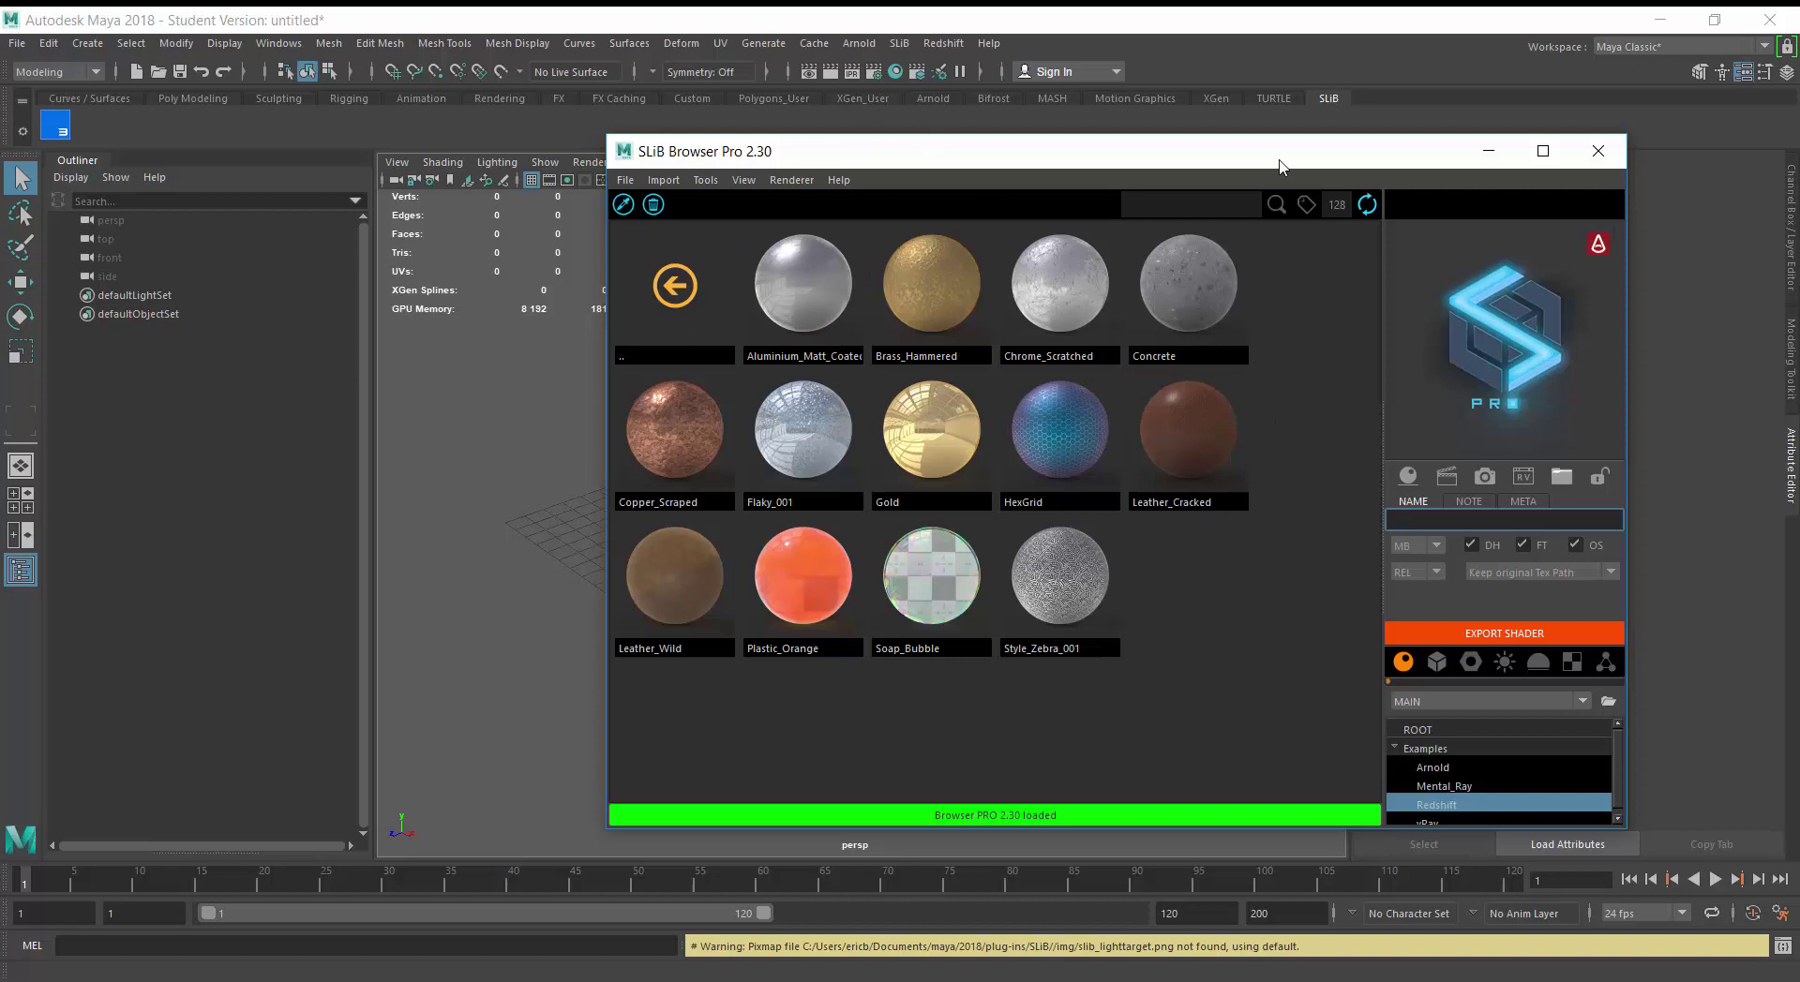
drag(1278, 157, 1346, 101)
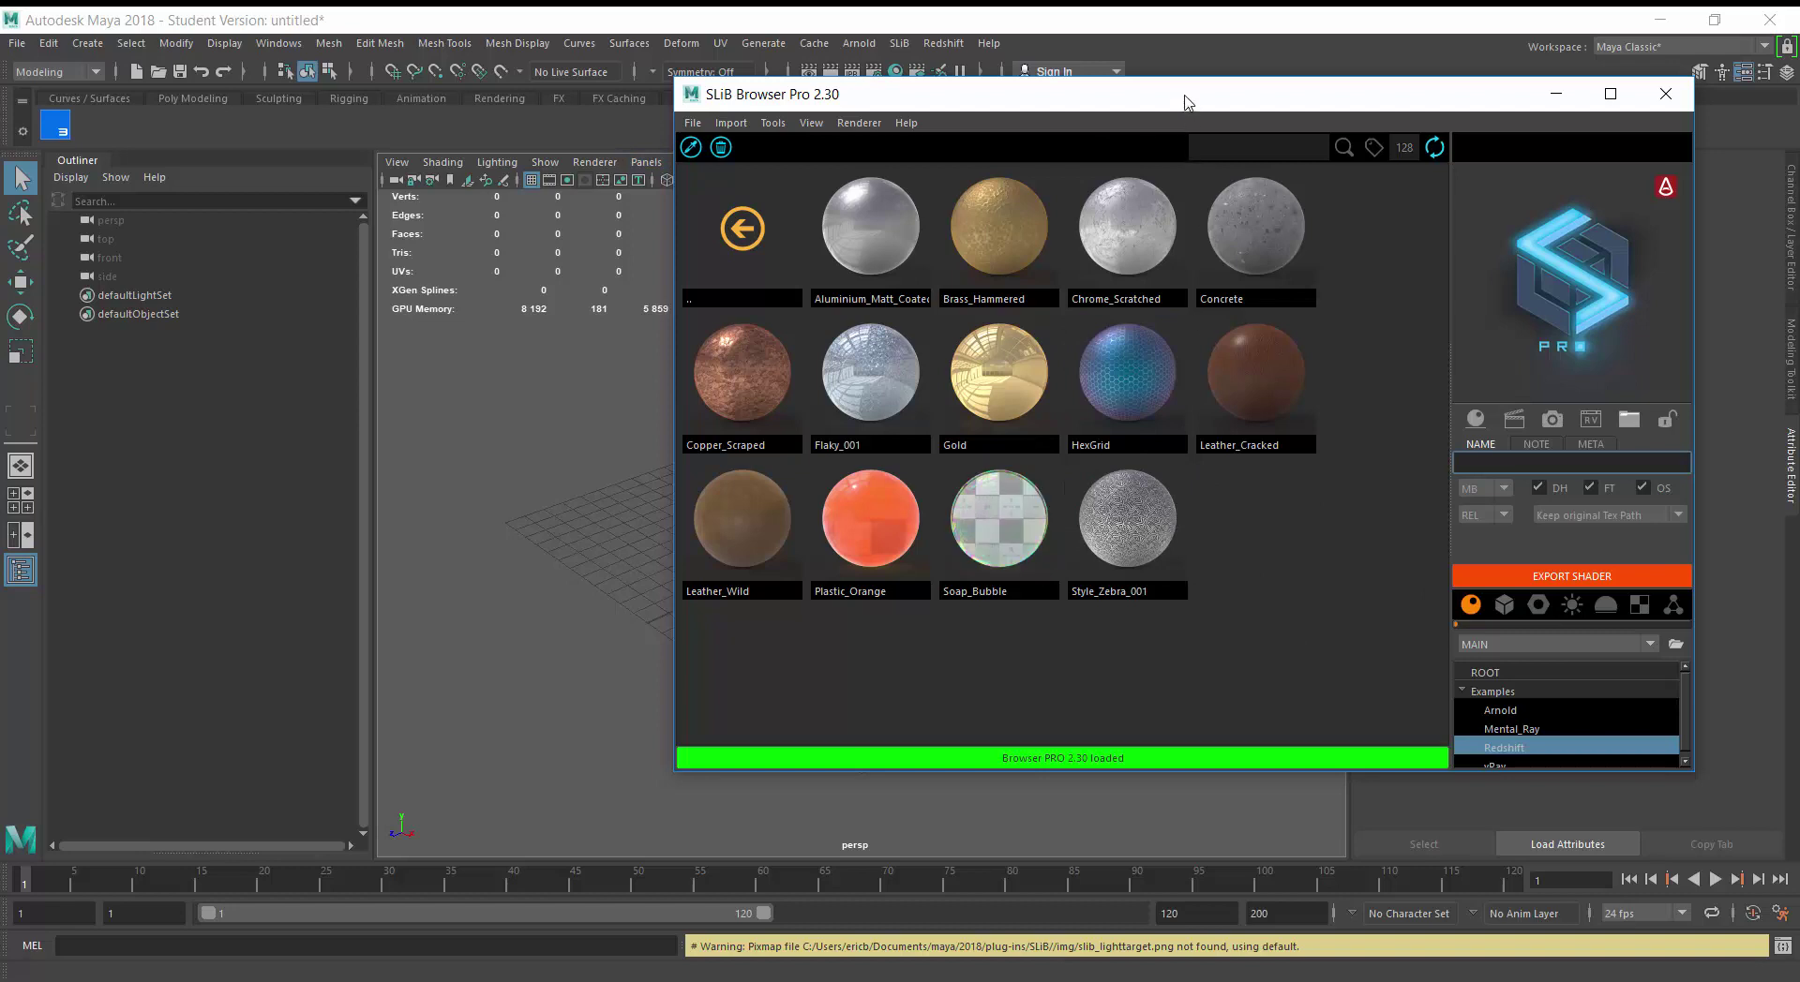
drag(1185, 102, 1161, 155)
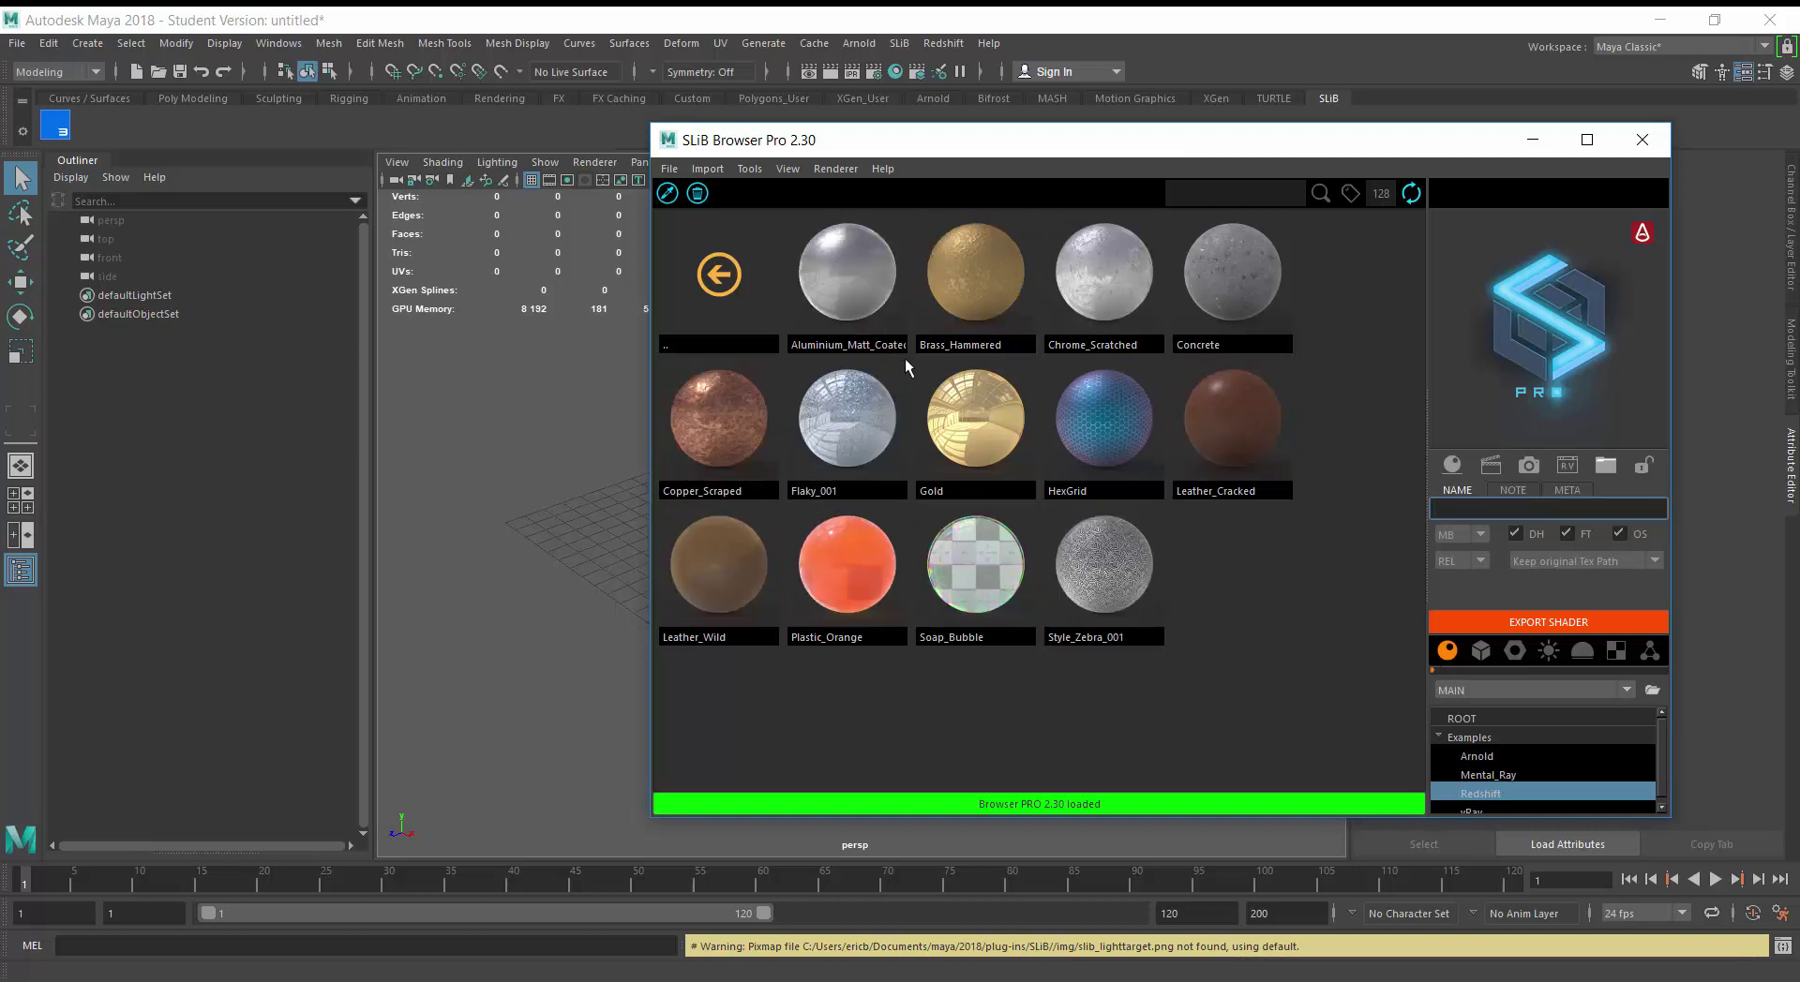
Preview the Brass_Hammered and HexGrid shaders in the Redshift example library
click(979, 266)
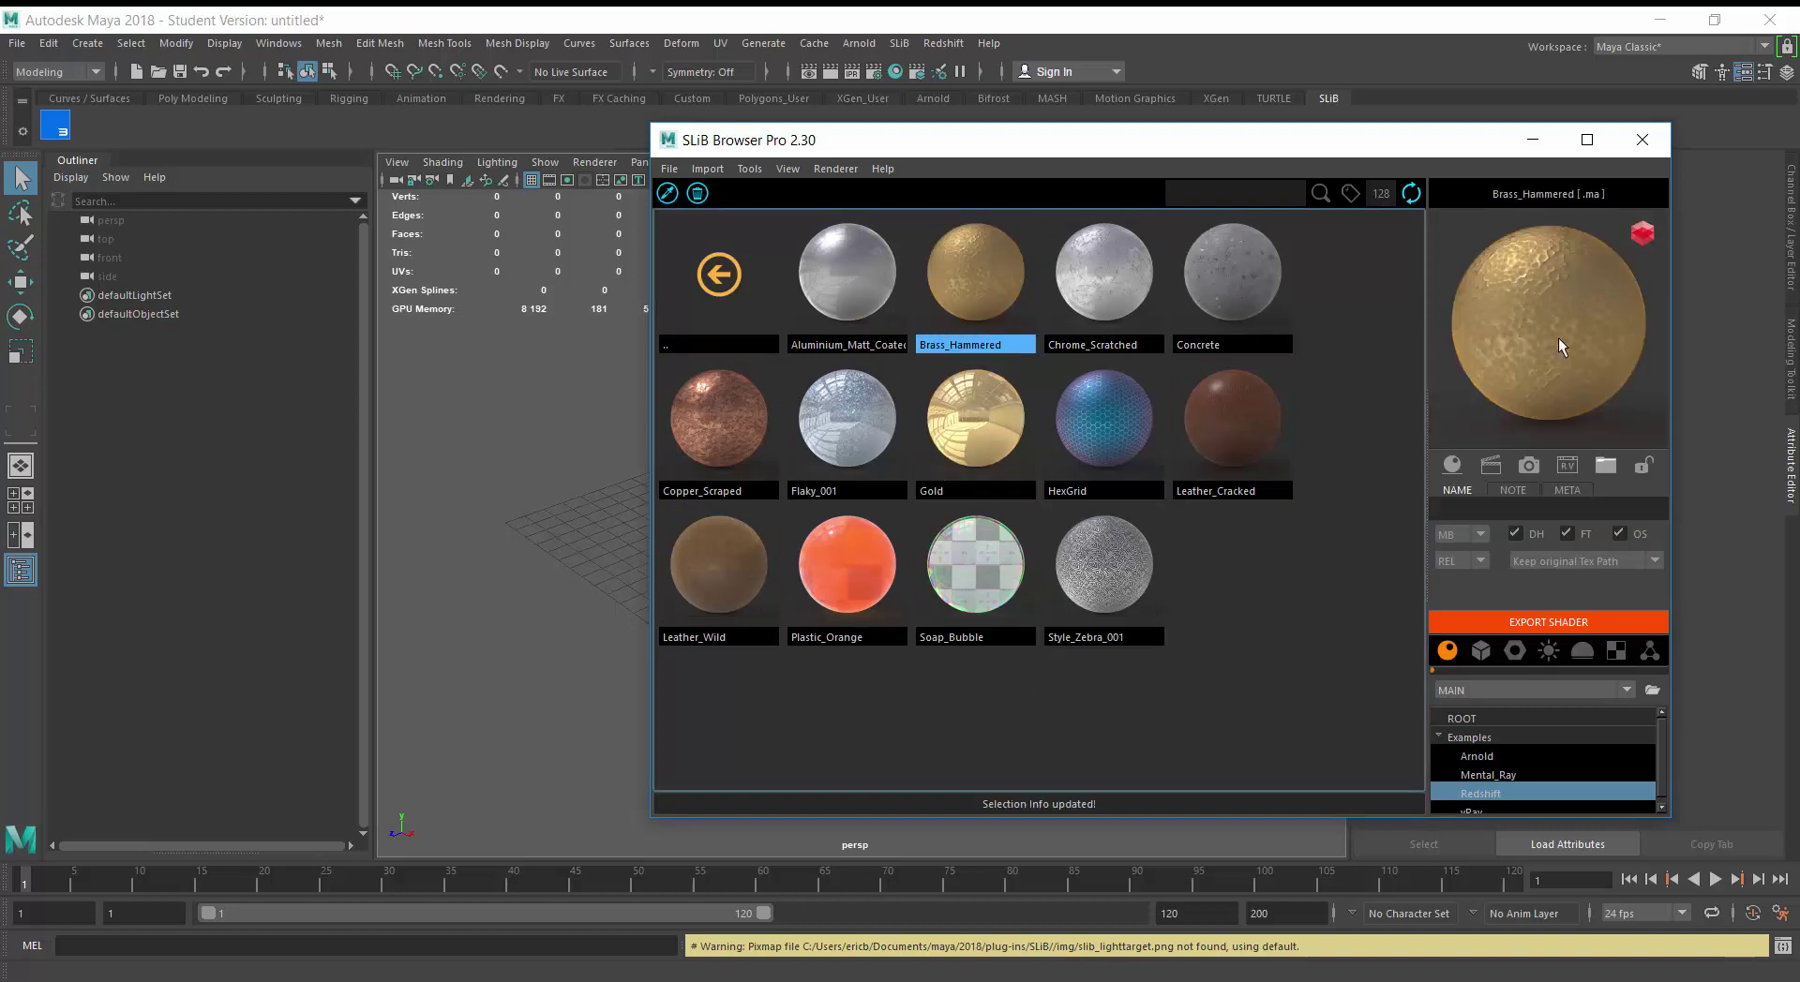
click(1110, 398)
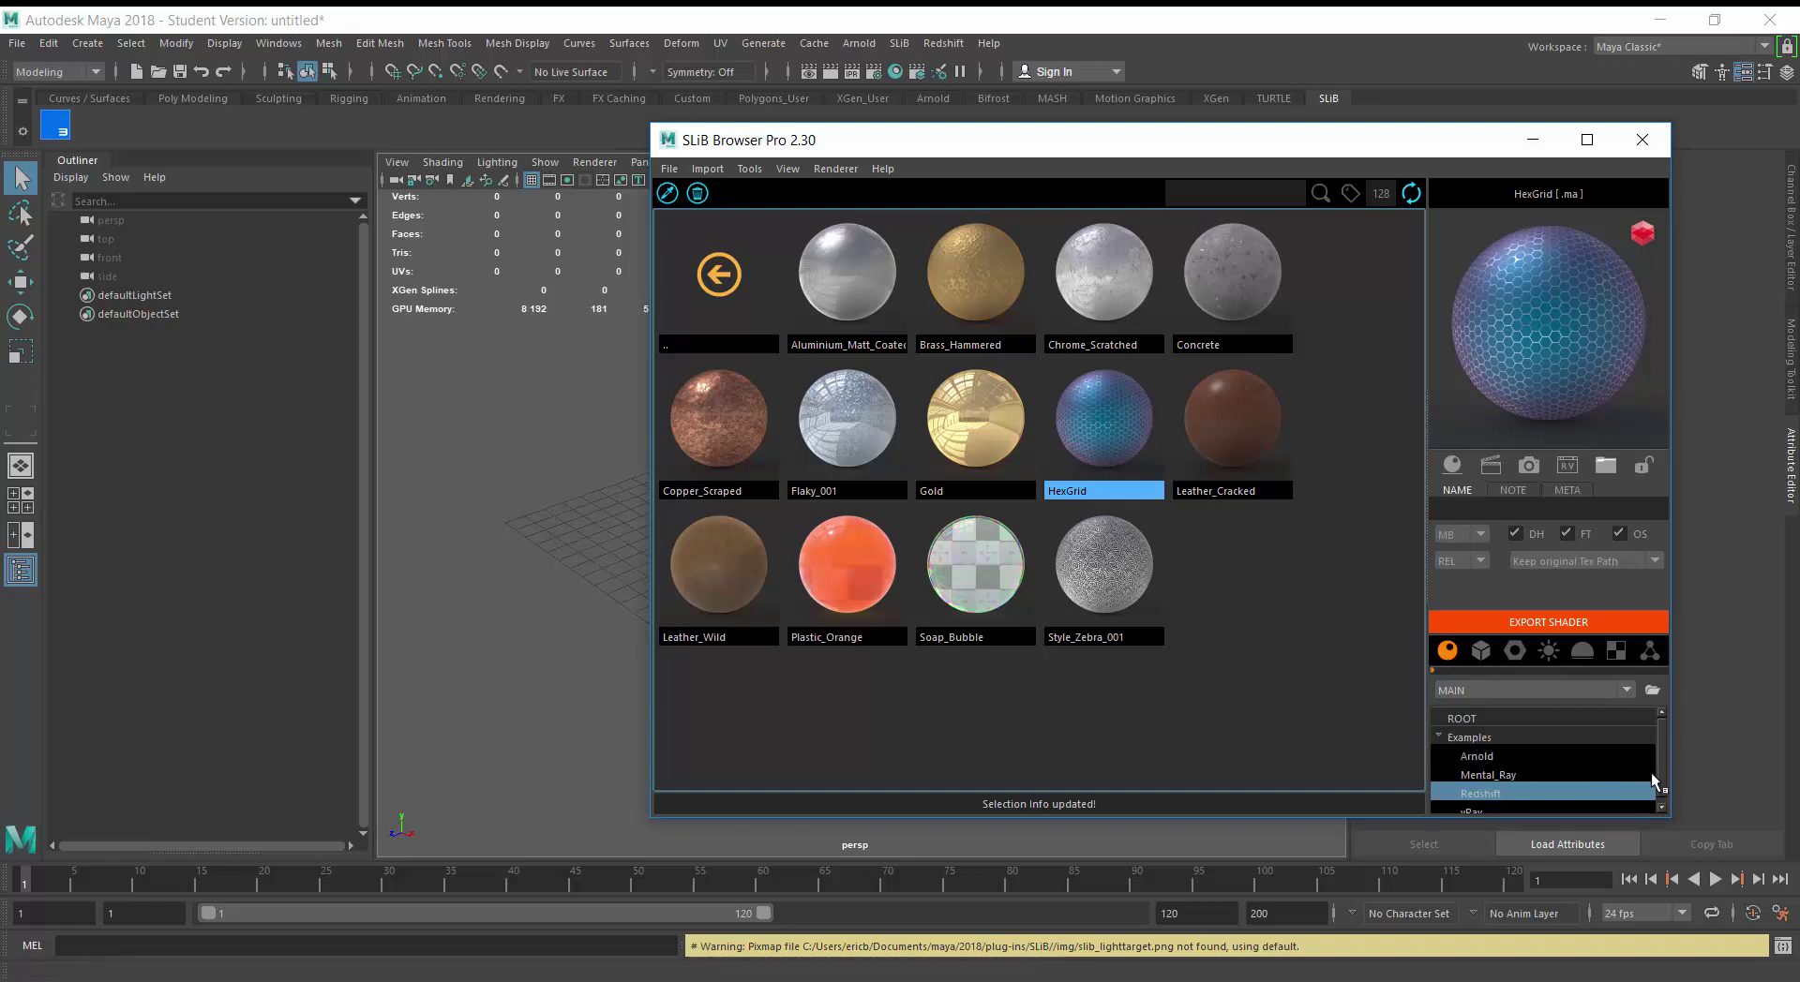
scroll(1631, 787, down, 1)
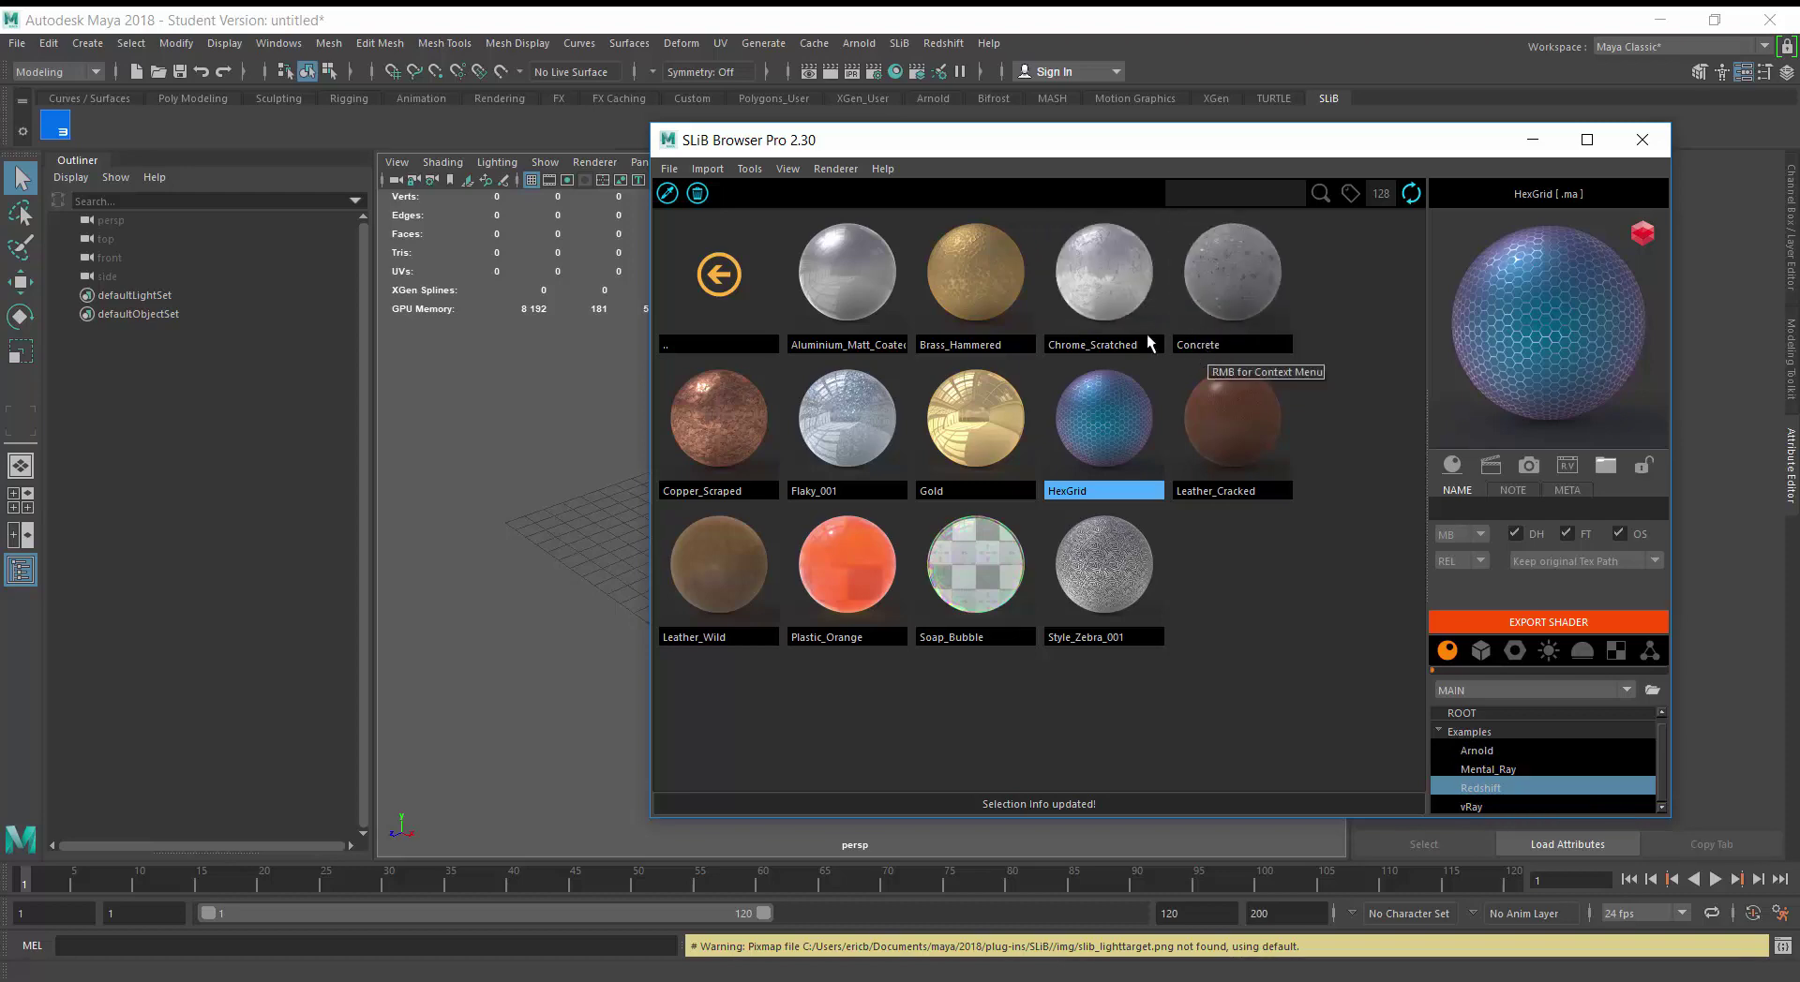
drag(1001, 140, 1017, 193)
Open Maya's Render Settings and arrange it beside SLiB Browser
click(862, 73)
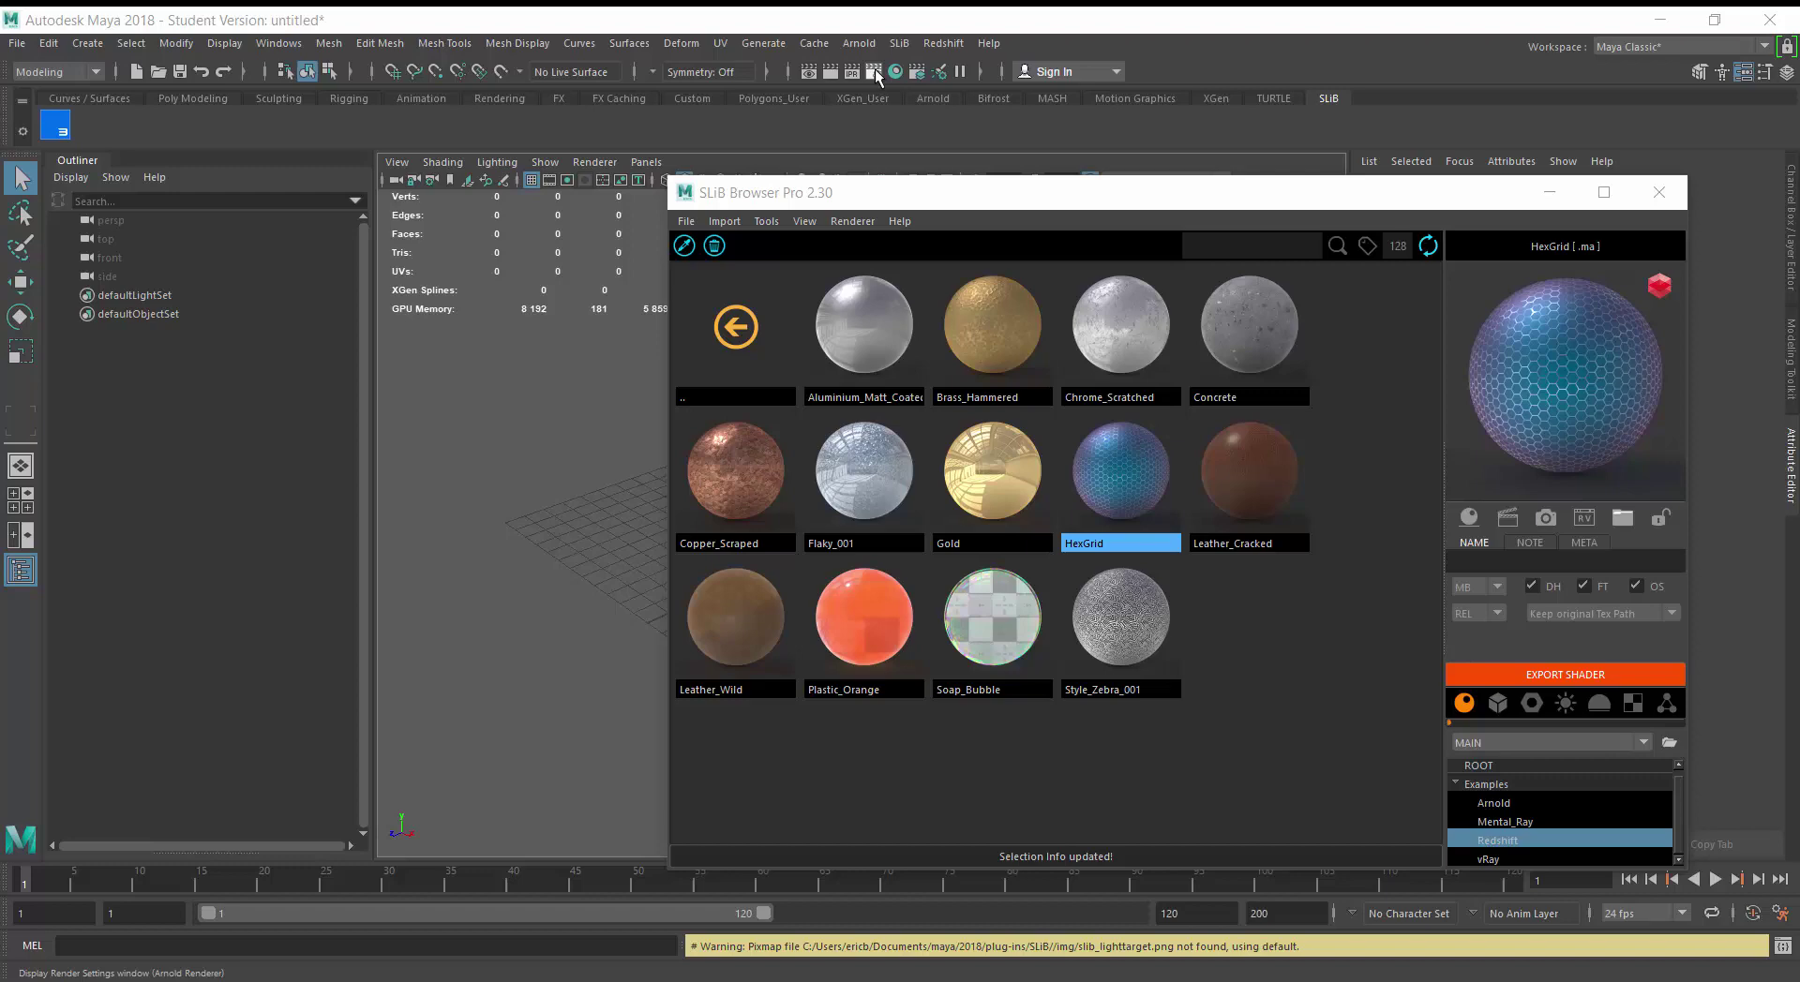
drag(767, 230, 385, 176)
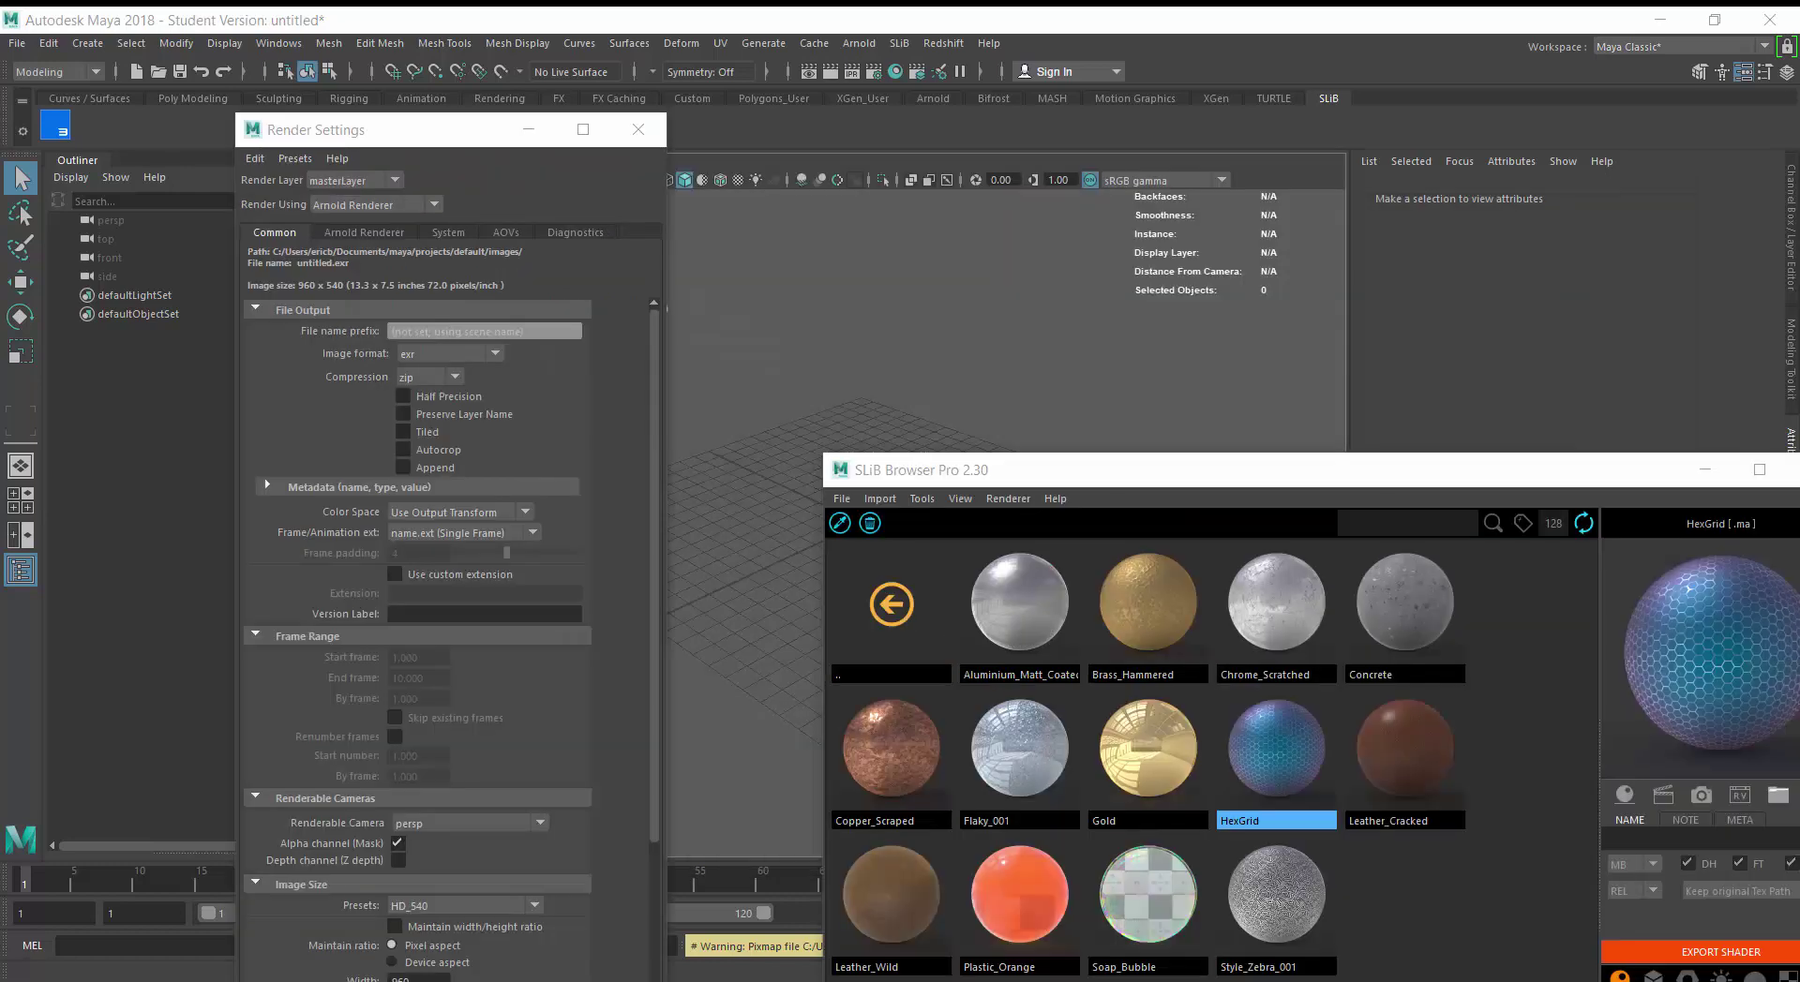
drag(1196, 473, 1072, 205)
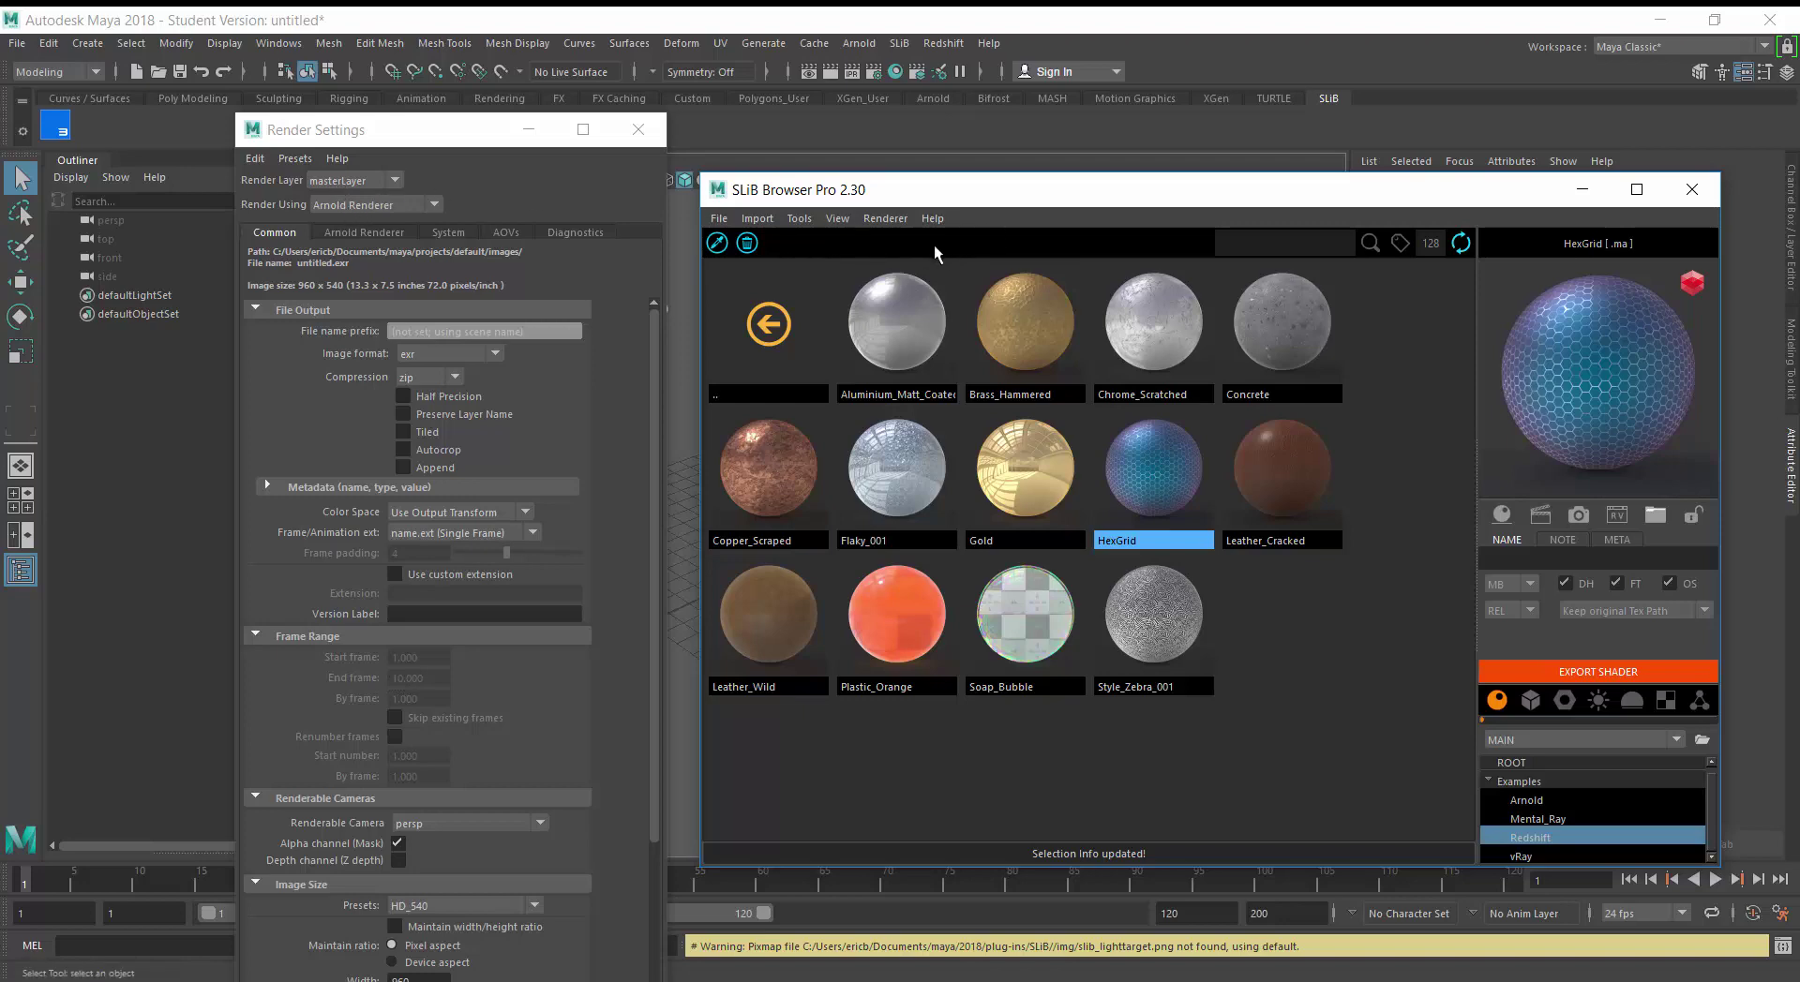
Set the browser's renderer to redshift, trying arnold and mayaVector before returning to redshift
click(887, 221)
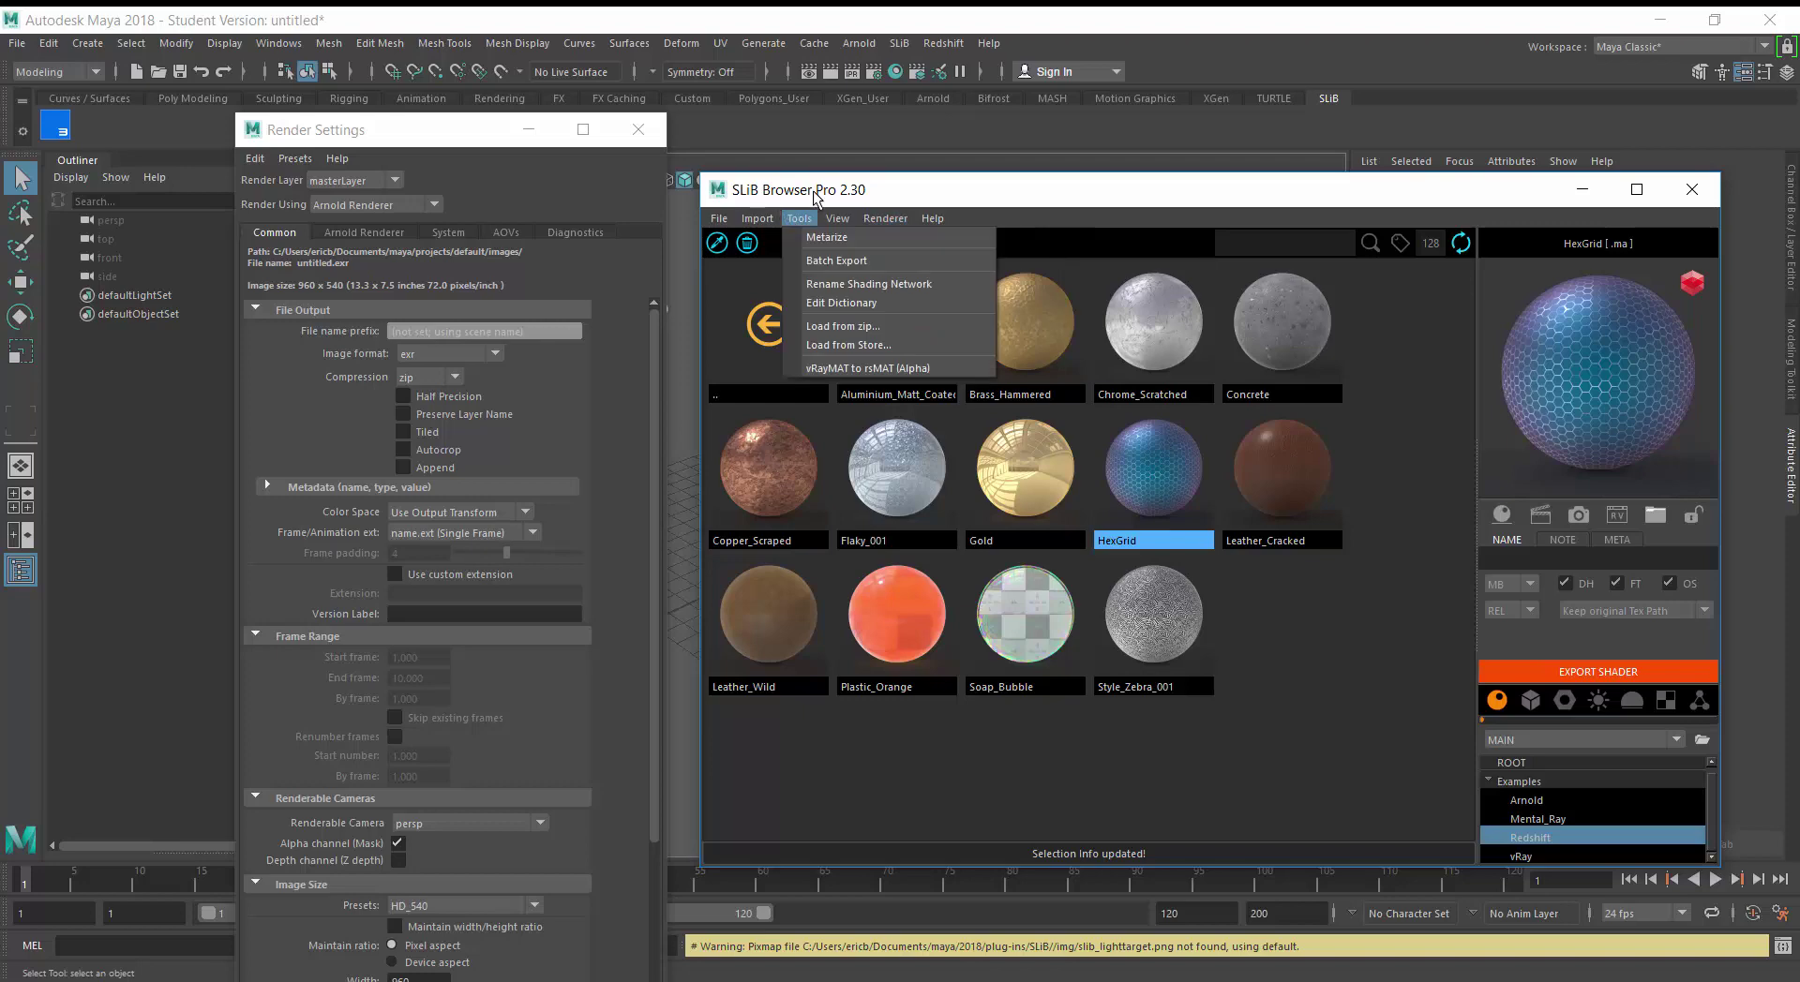
click(895, 277)
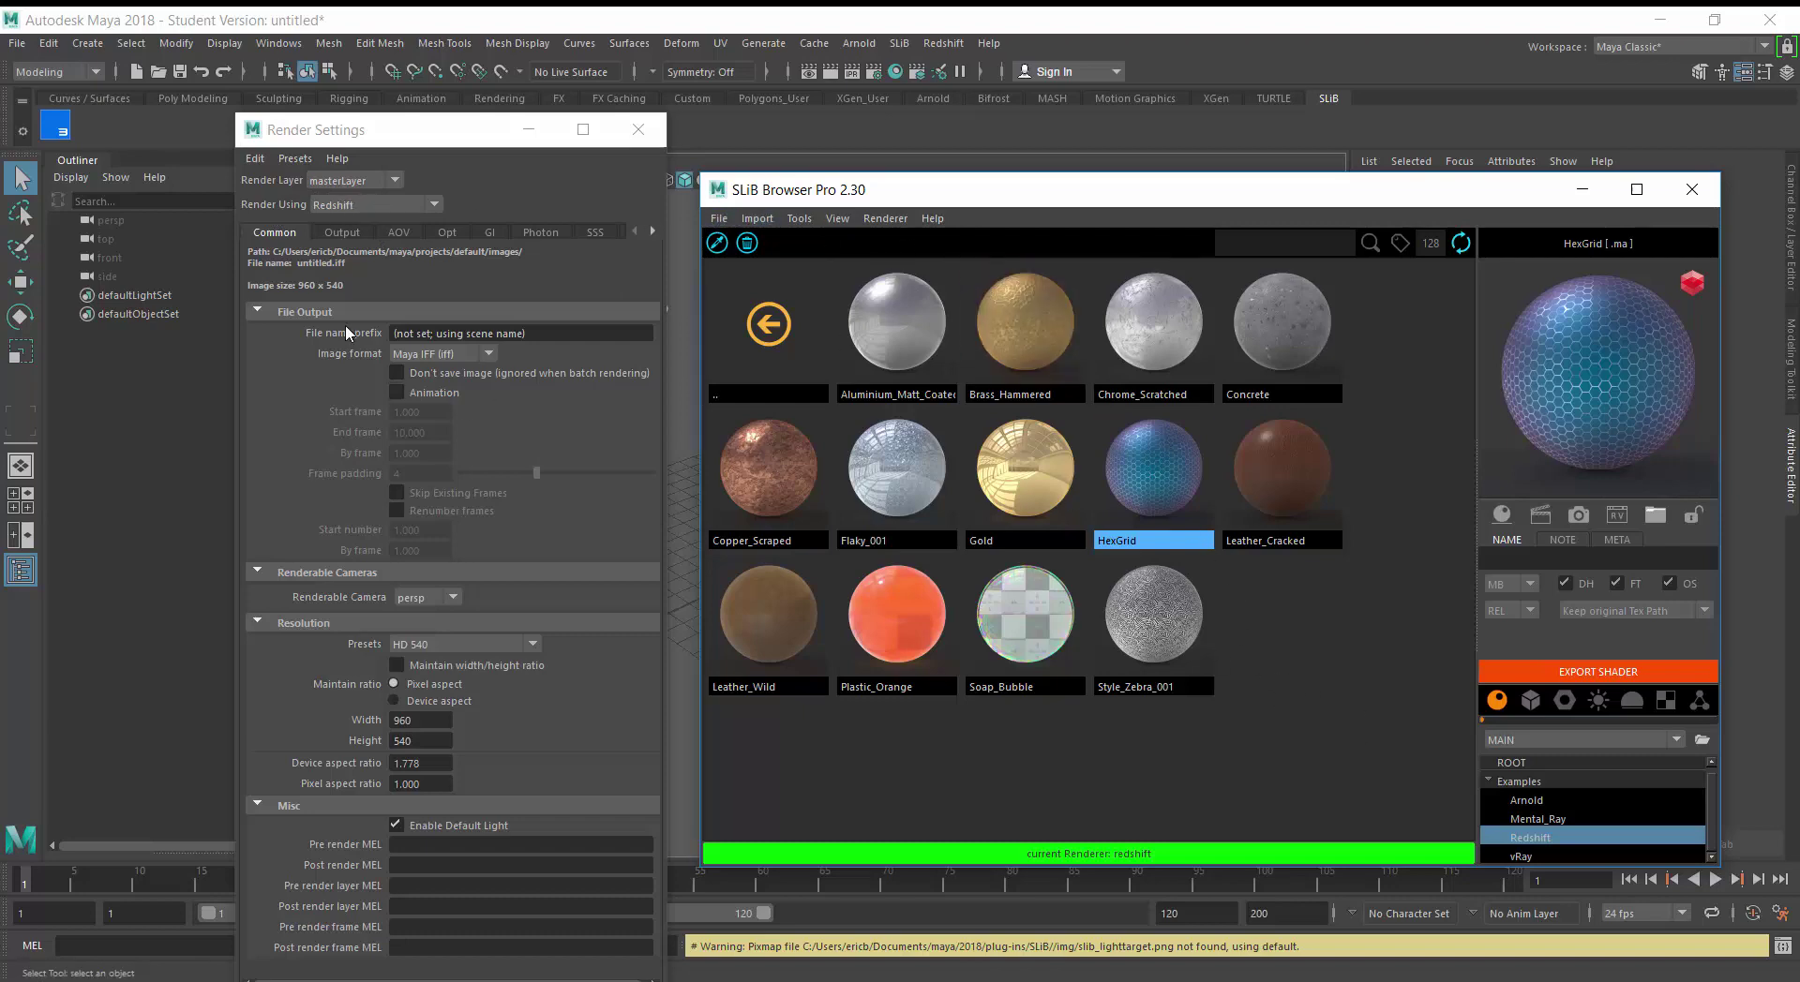
click(892, 220)
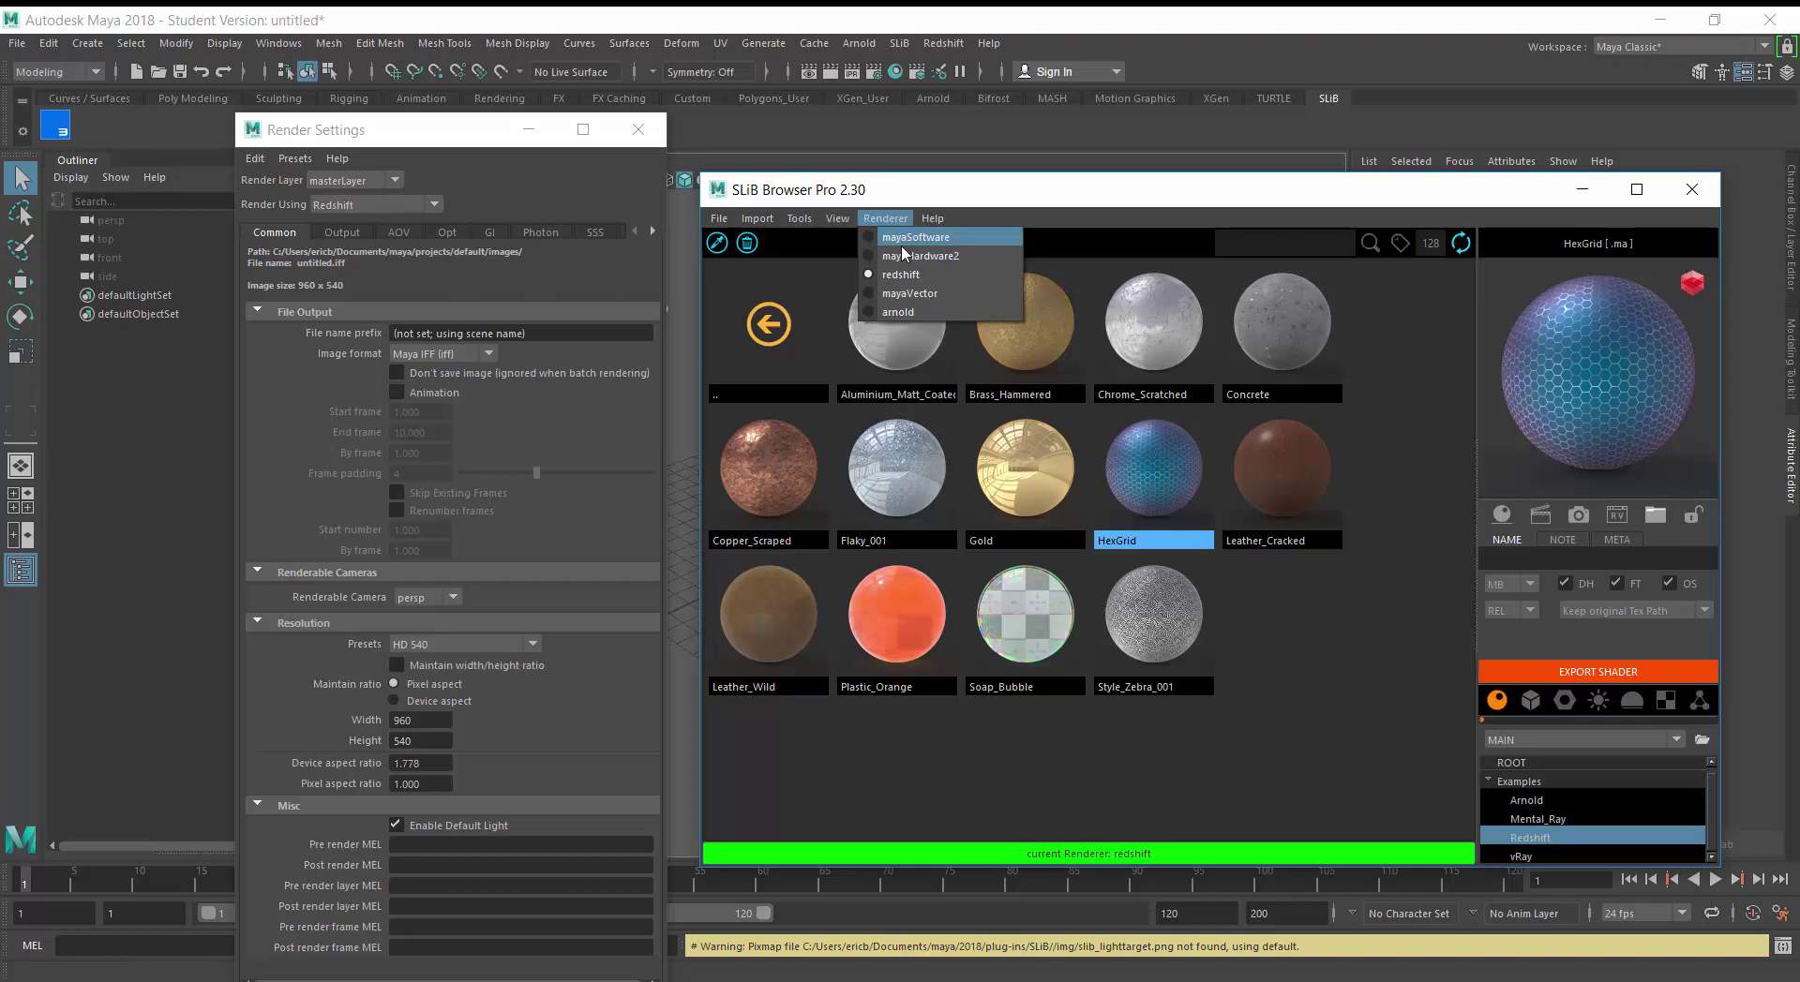
click(895, 313)
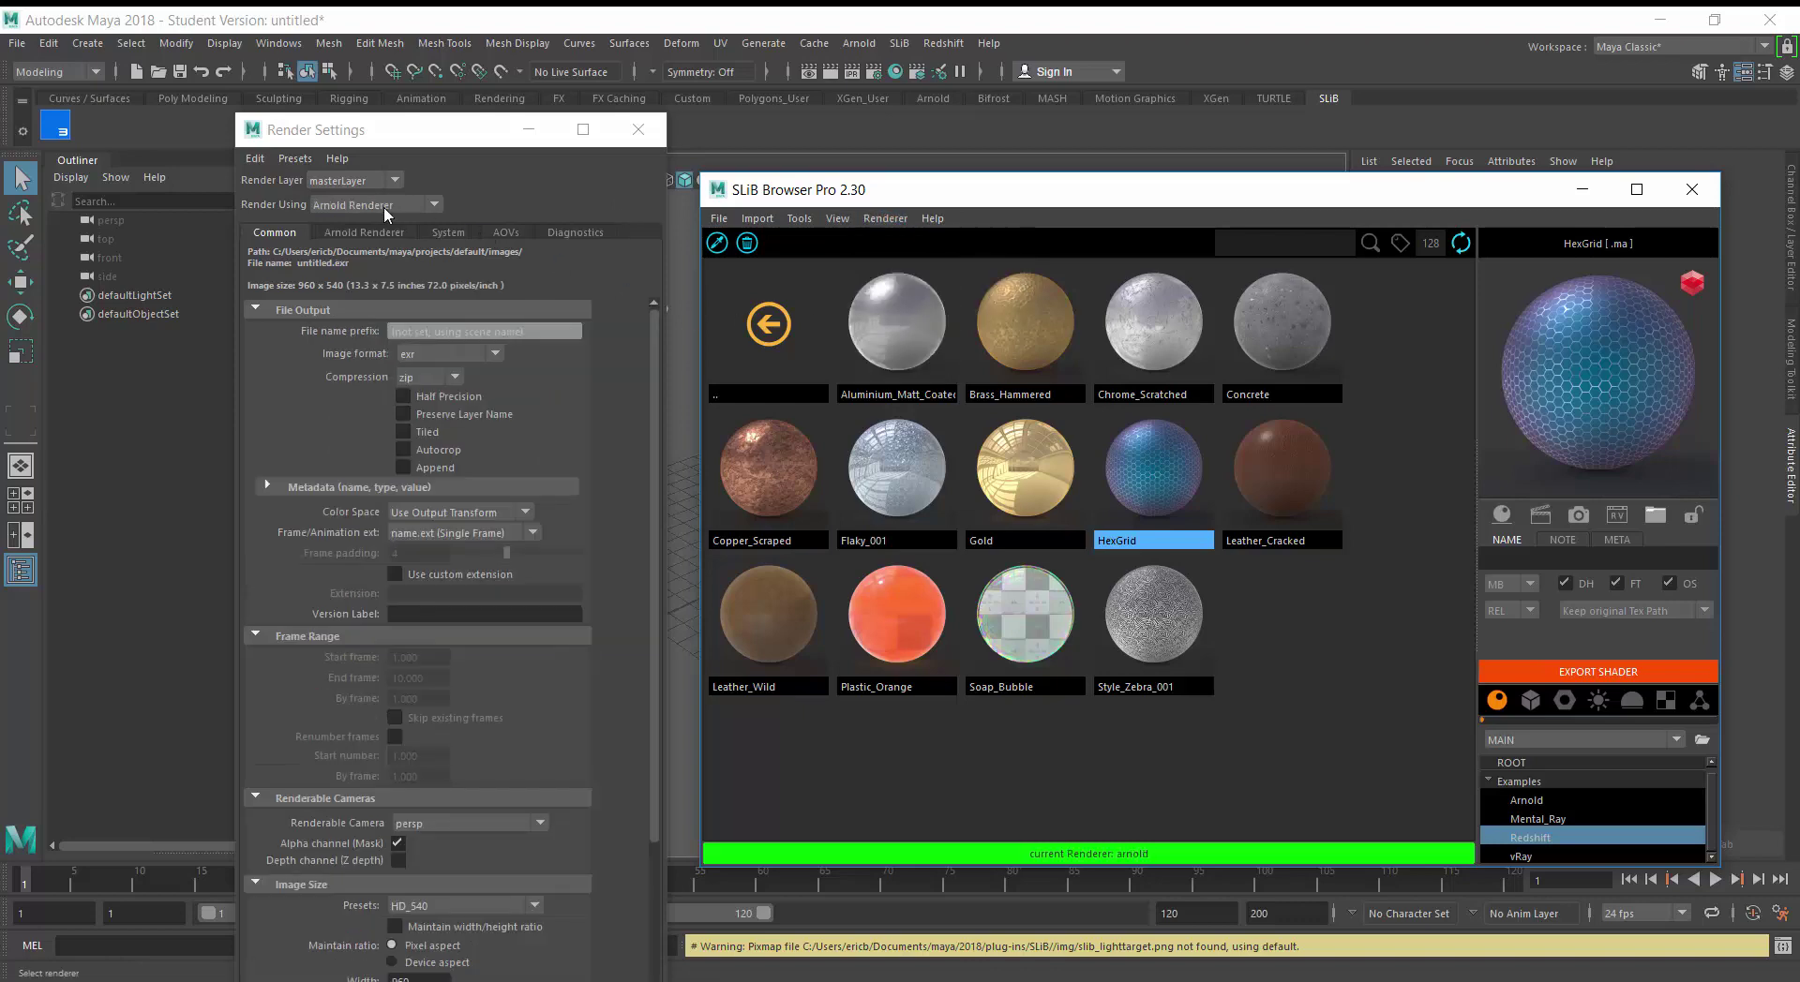
click(887, 221)
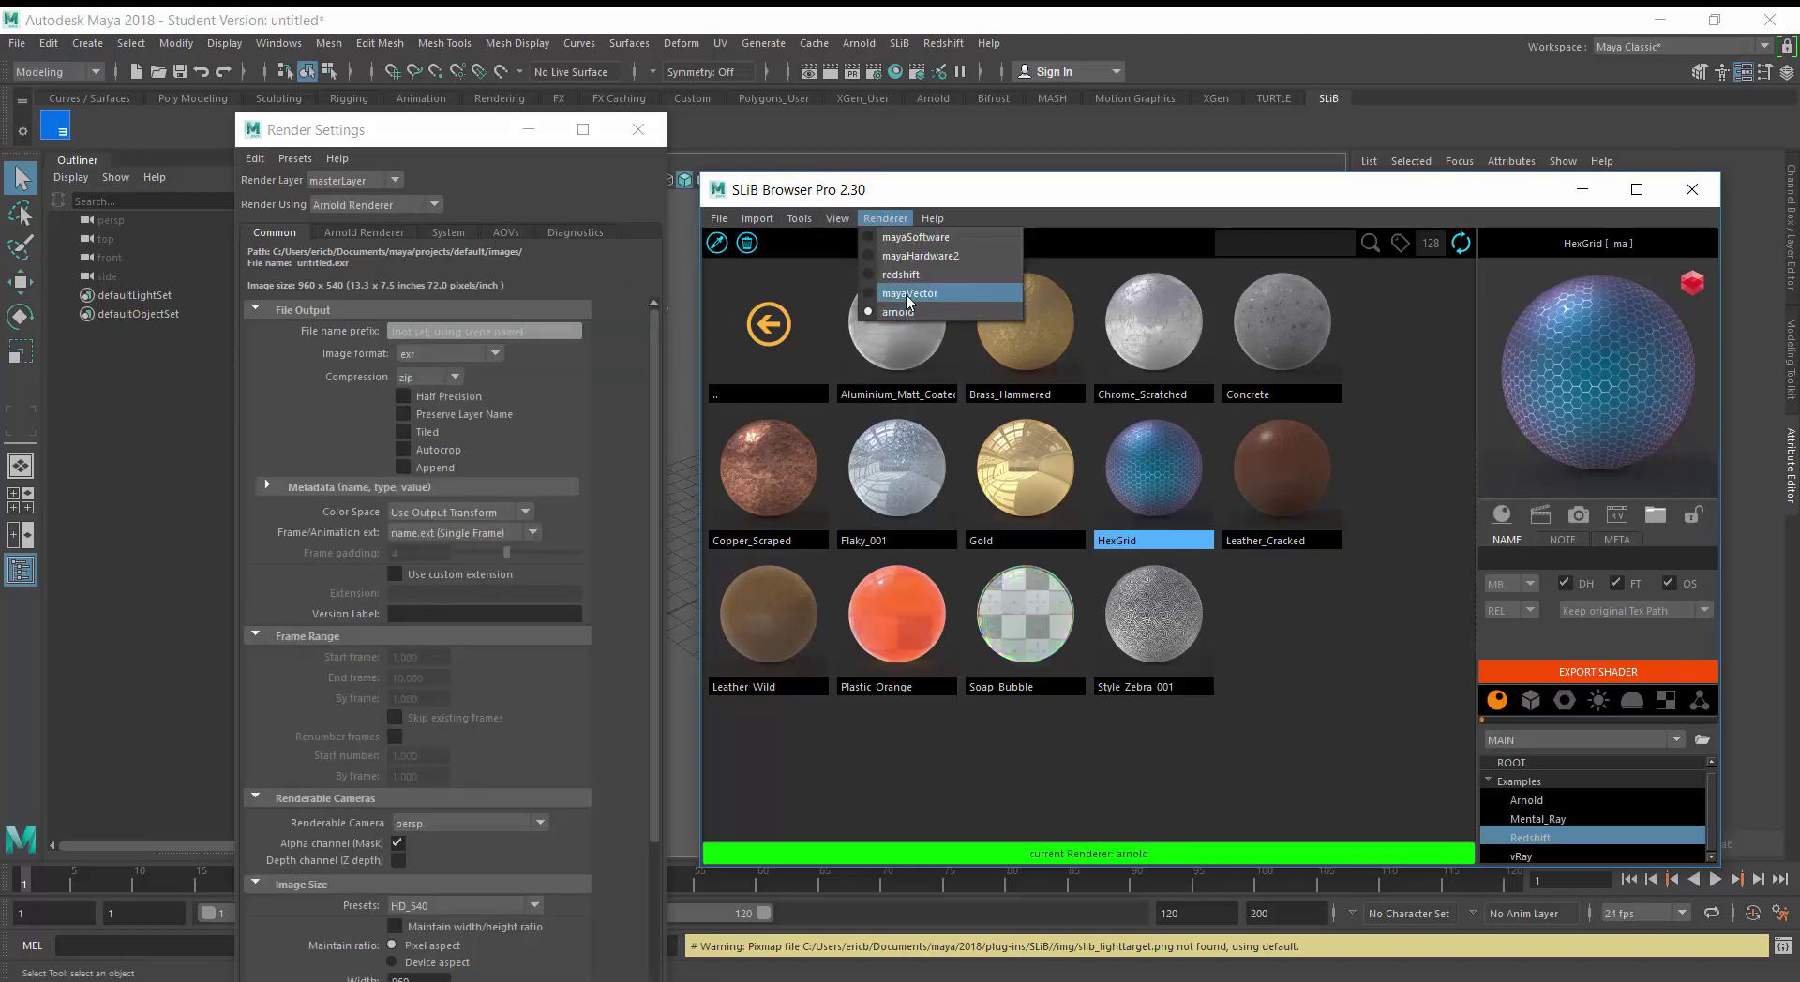
click(907, 293)
click(886, 220)
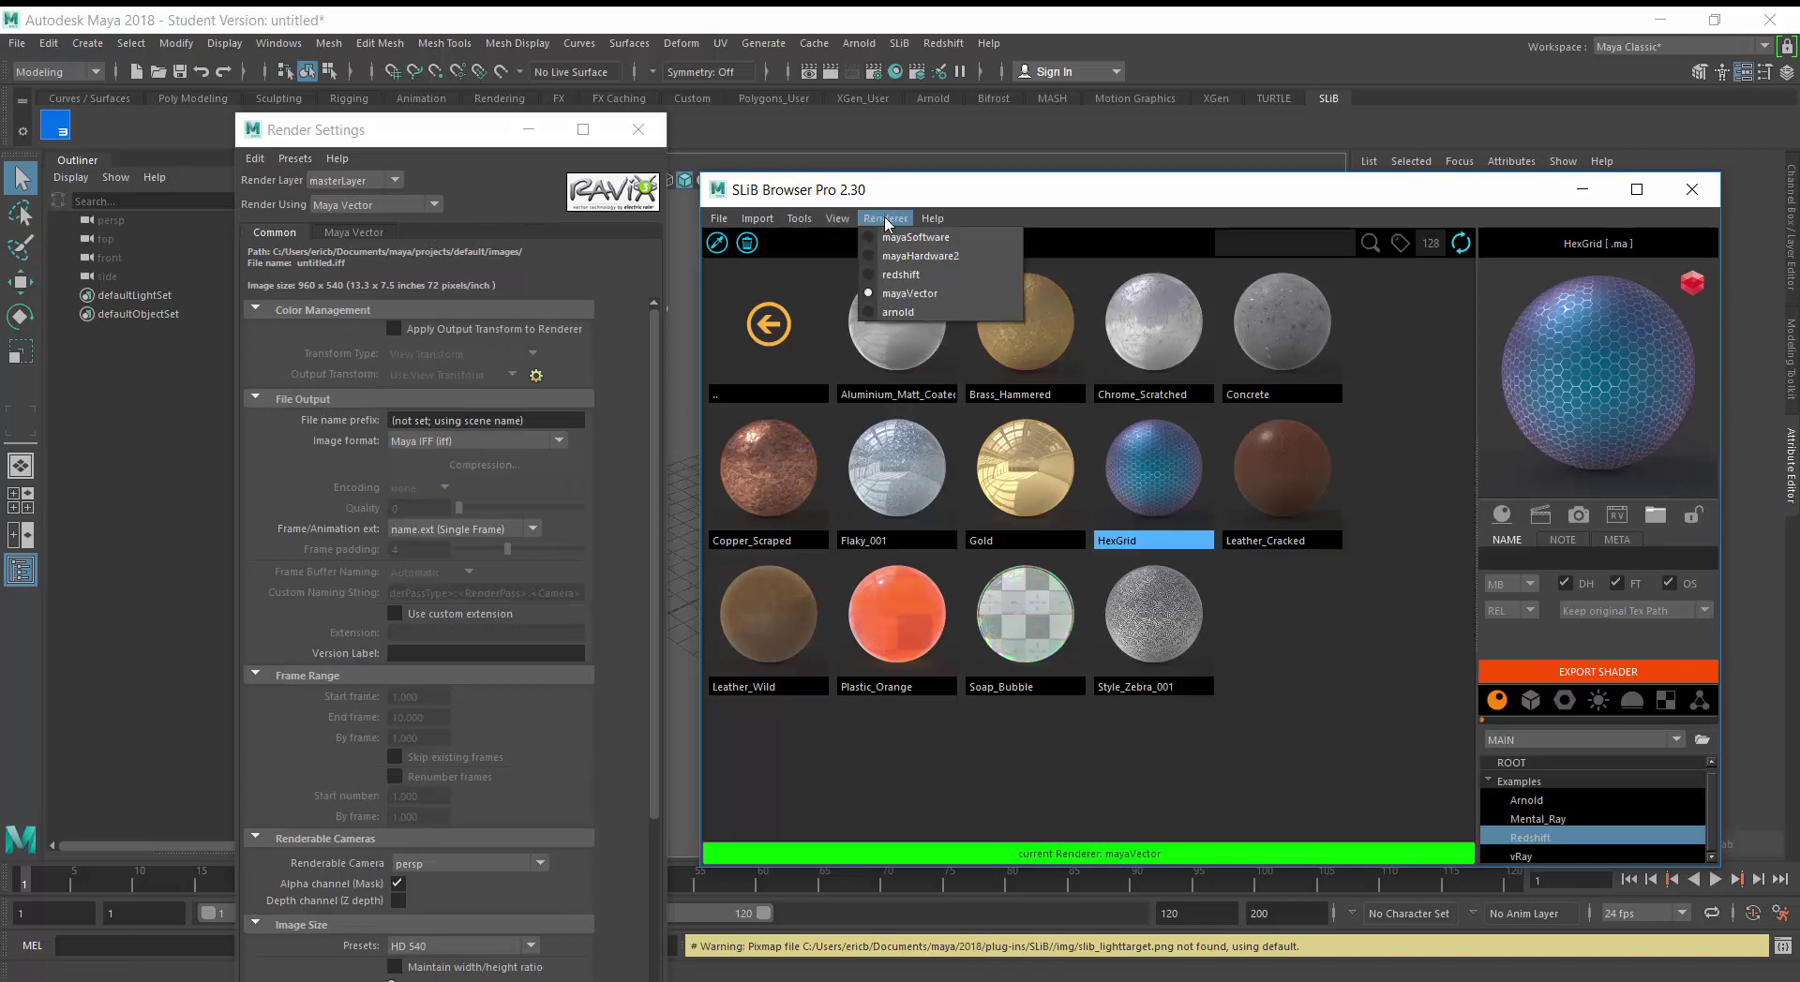
click(903, 284)
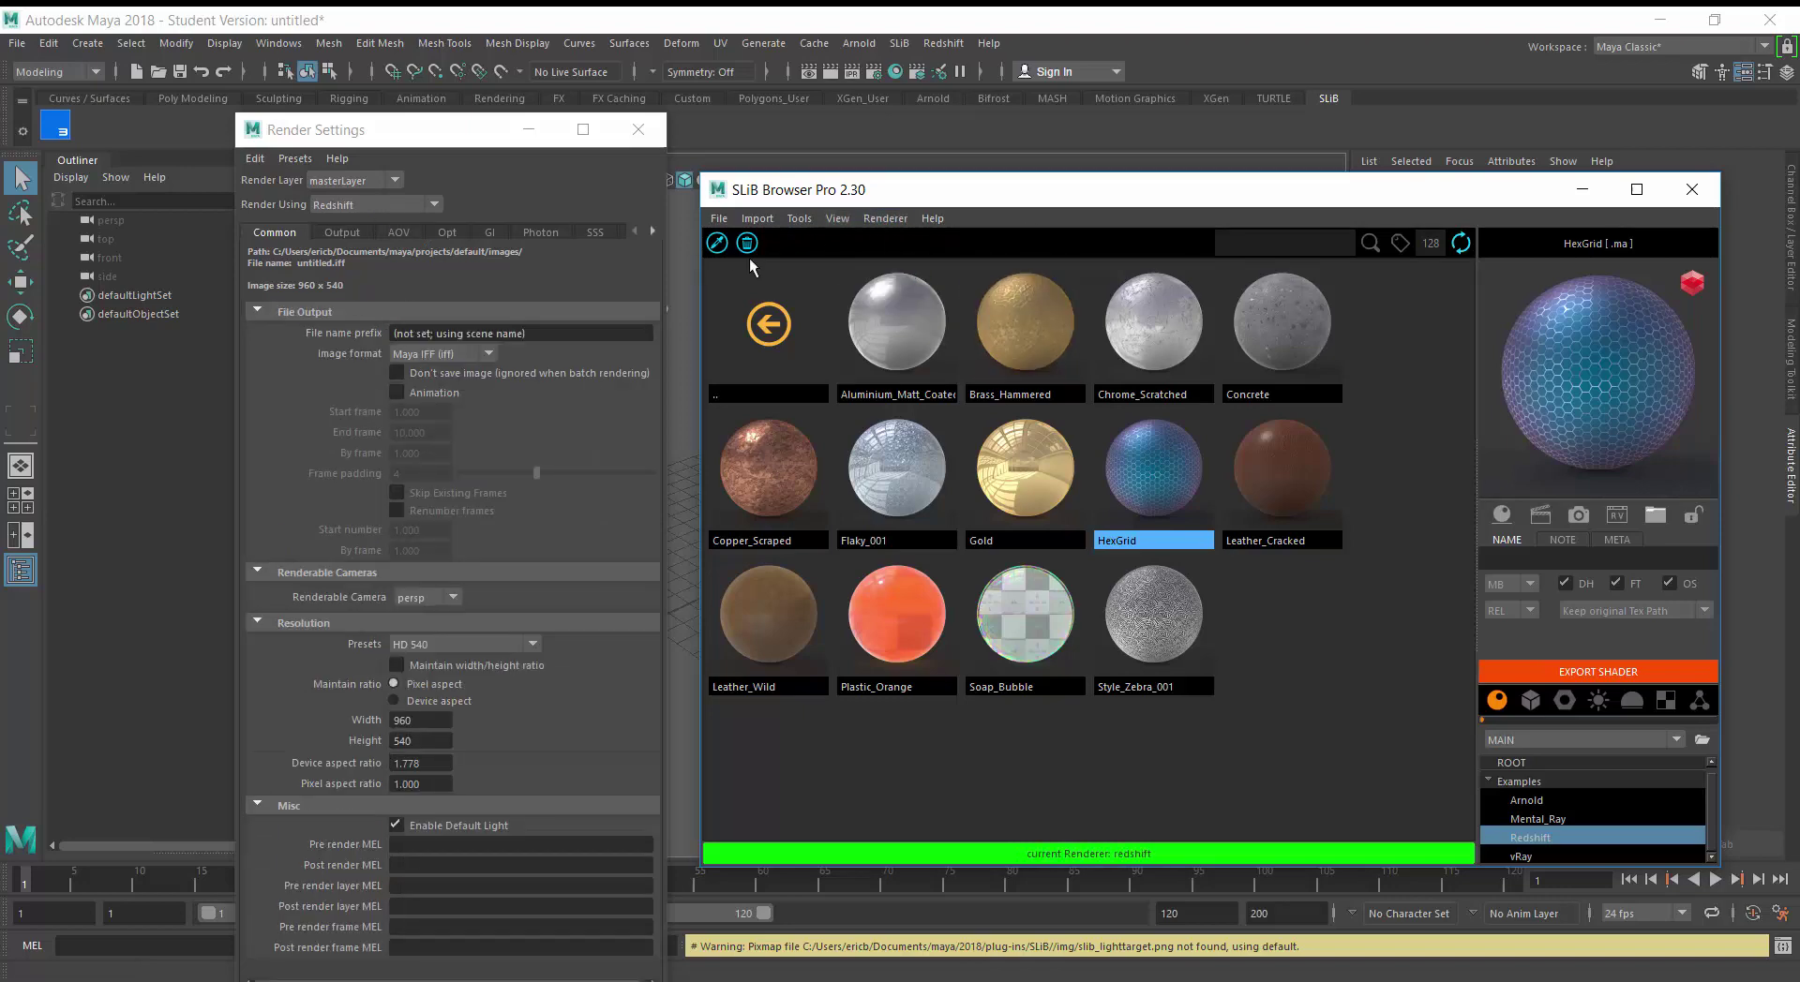
mouse_move(993, 197)
mouse_down()
mouse_move(1004, 148)
mouse_move(1002, 228)
mouse_up()
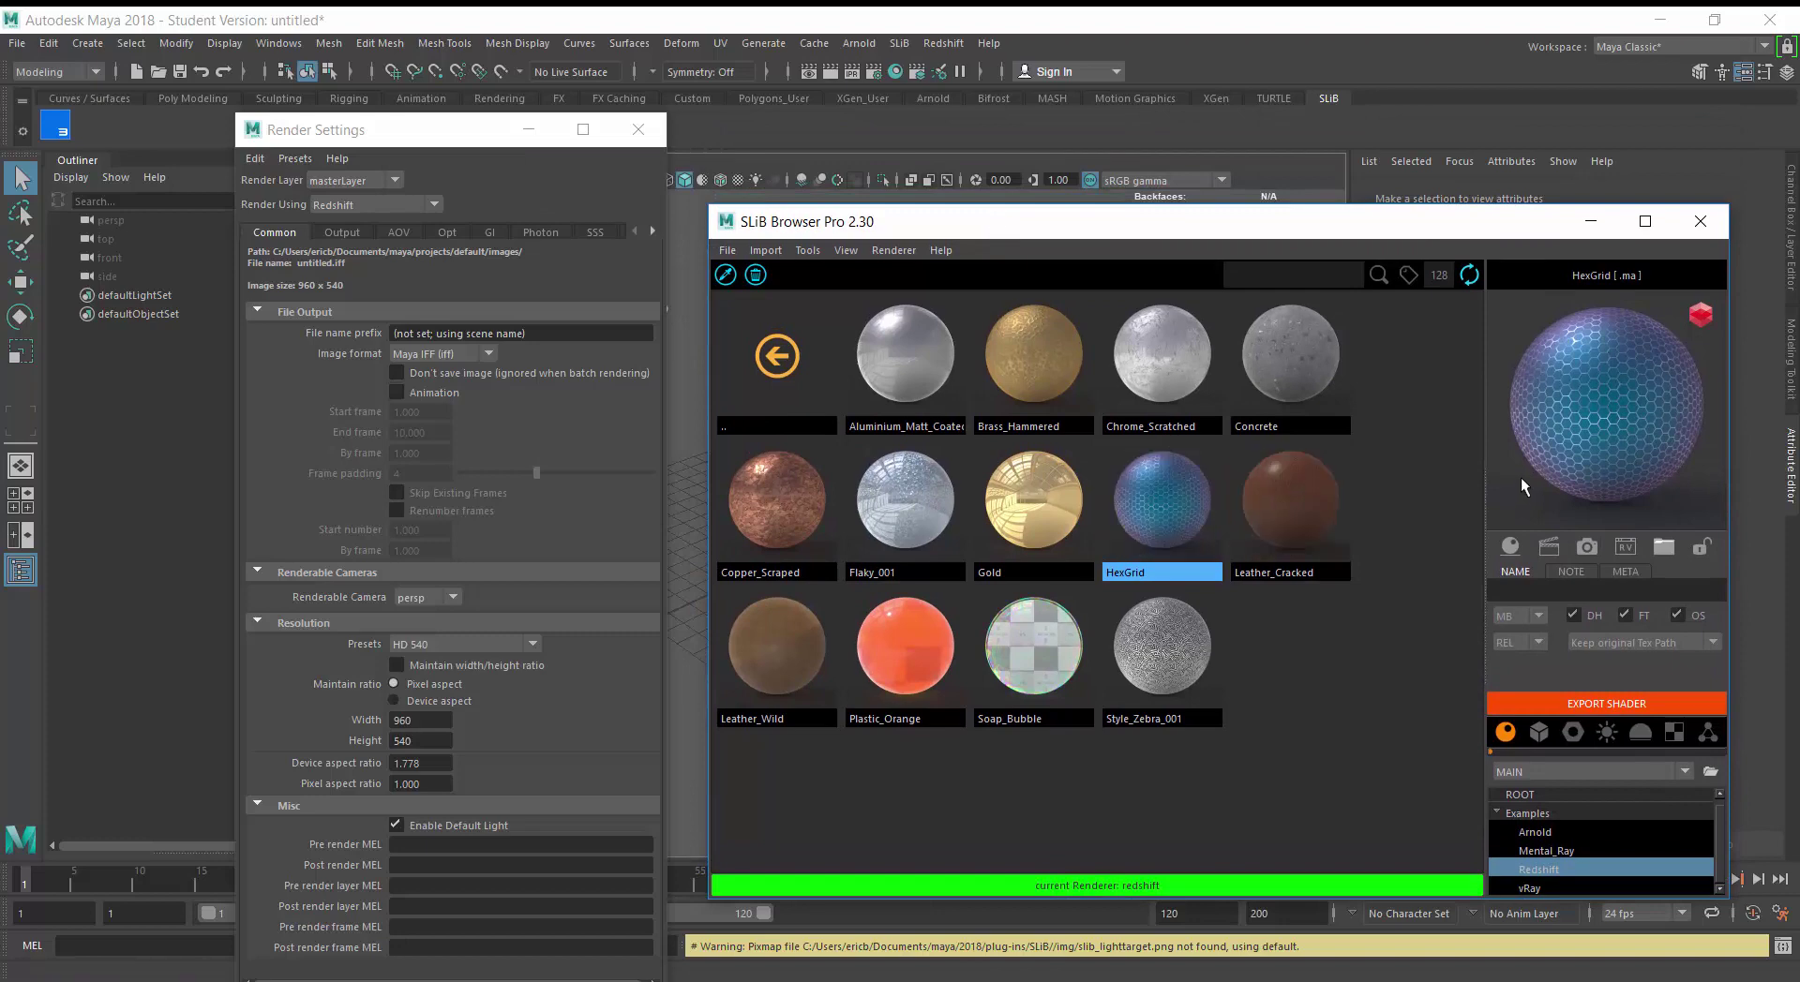
Switch the library to objects and browse to the Examples folder
click(1539, 732)
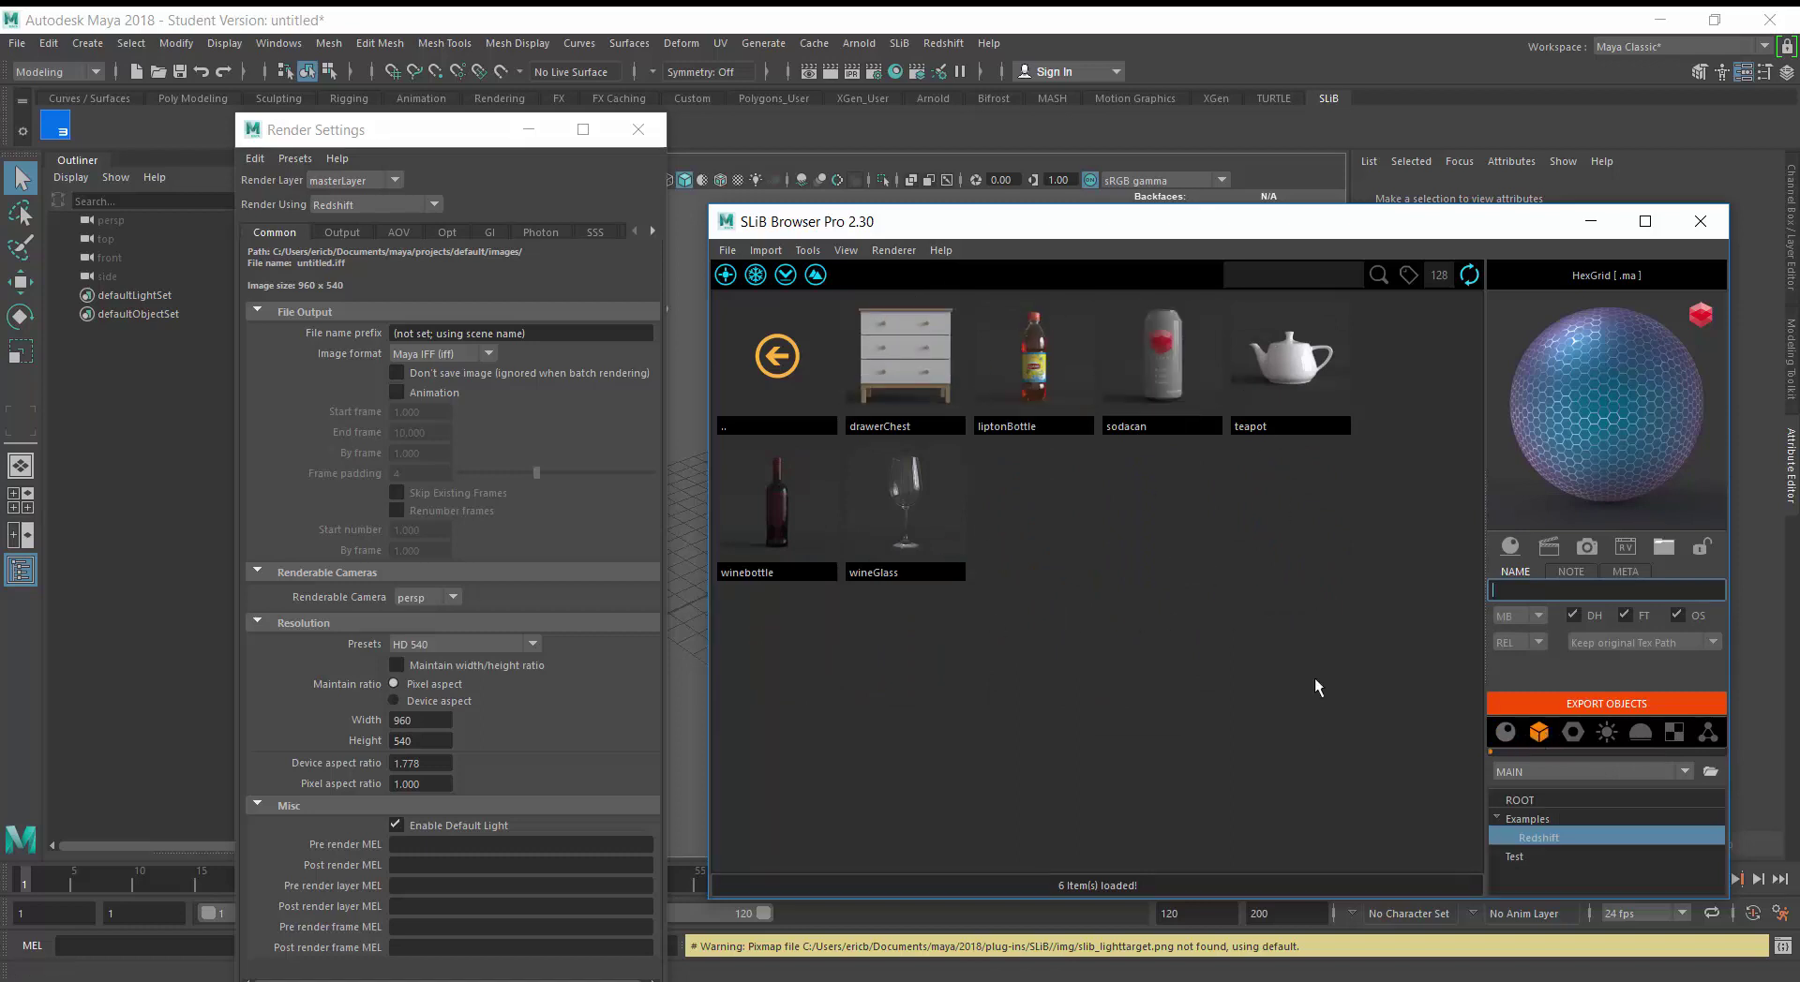
click(1531, 821)
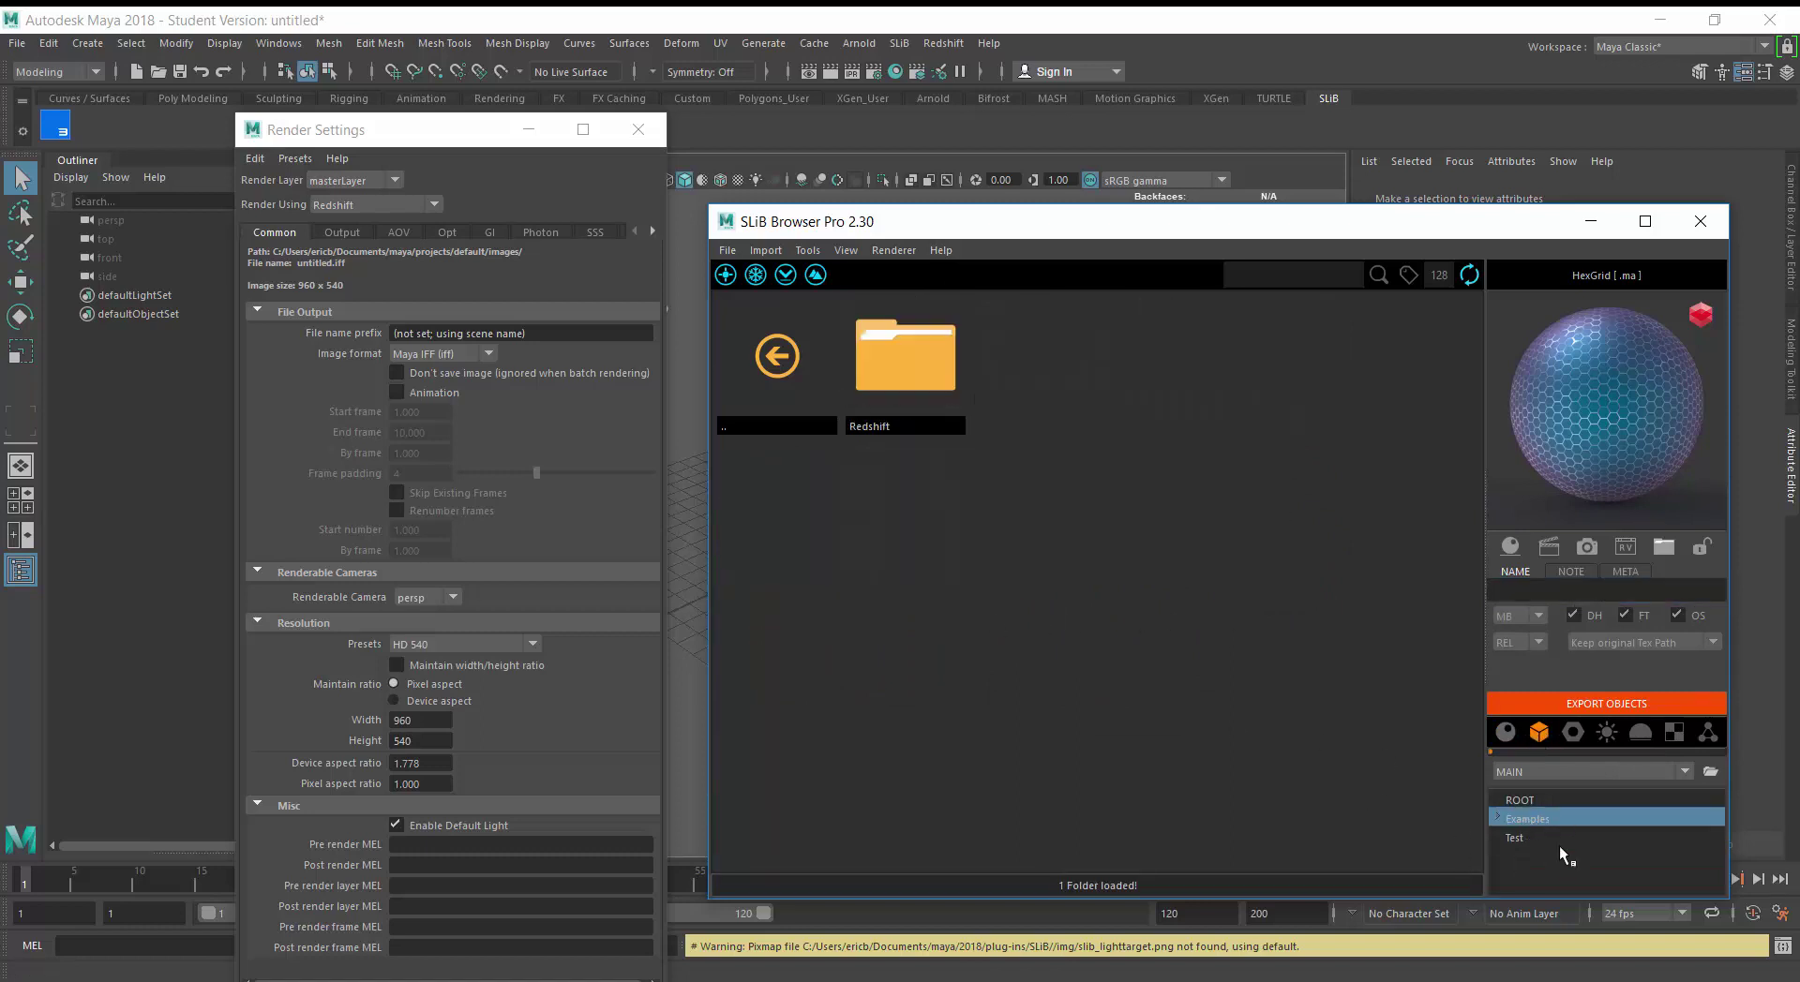
click(1525, 802)
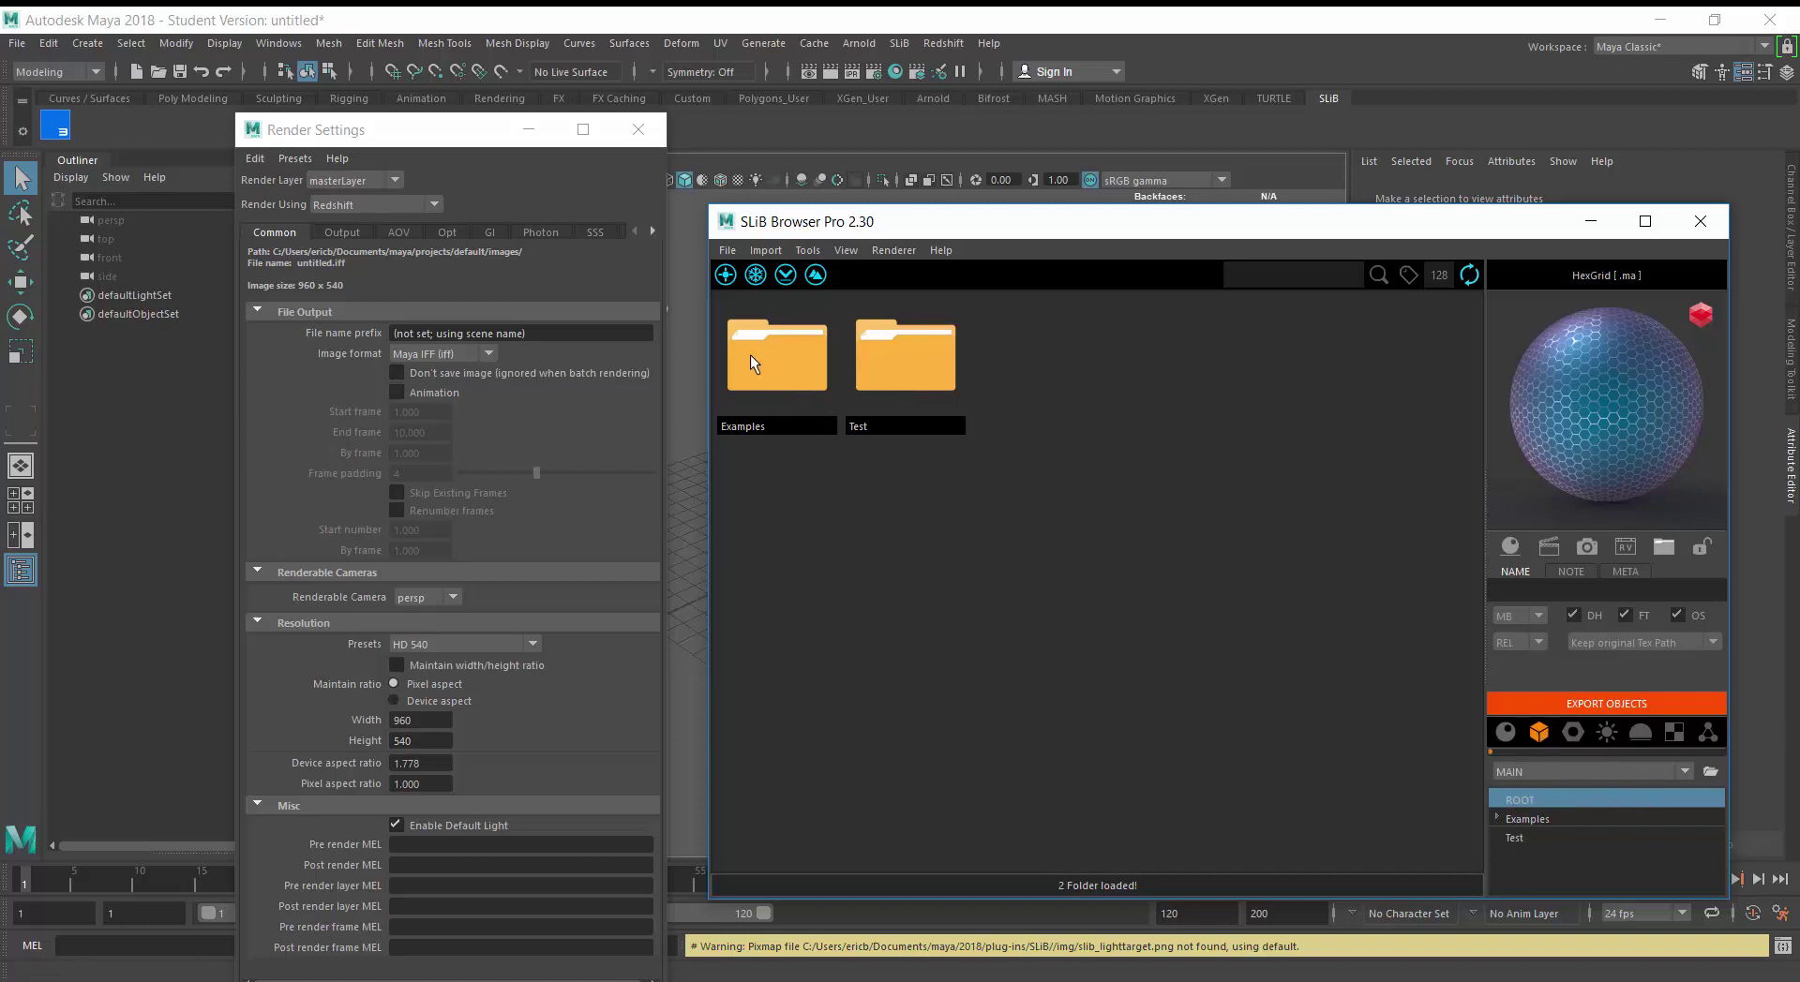
double_click(884, 357)
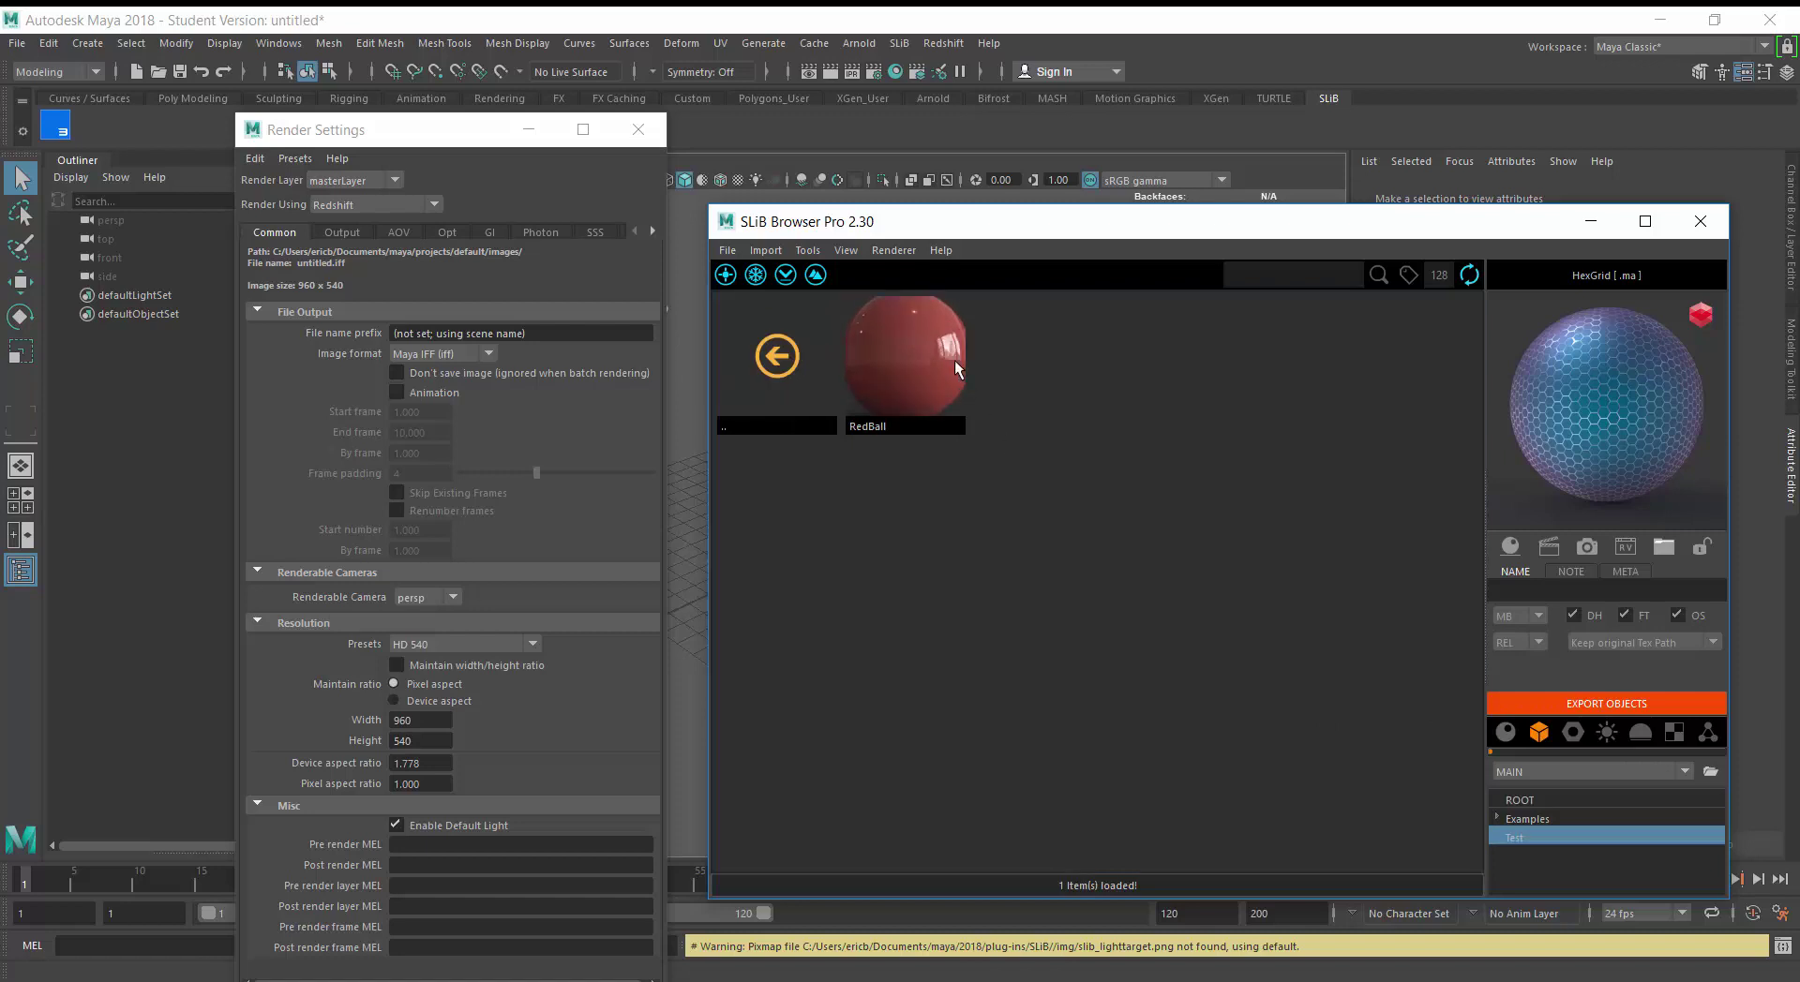
double_click(777, 356)
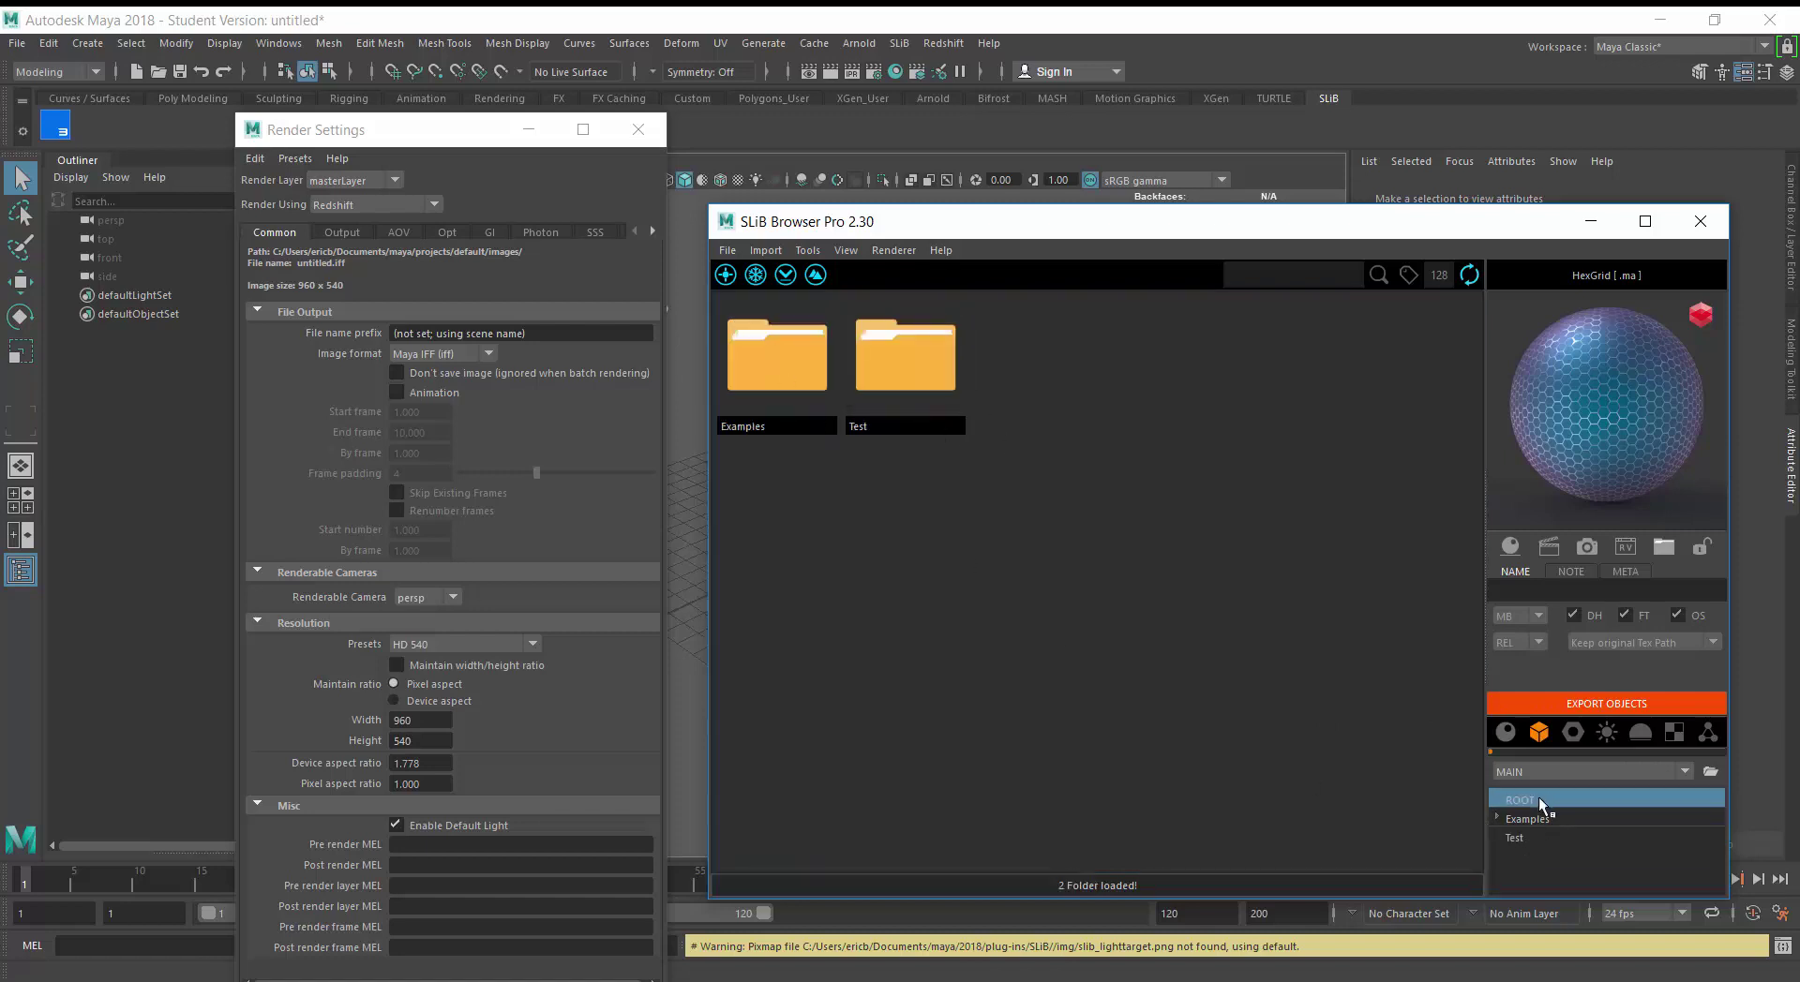
click(1528, 819)
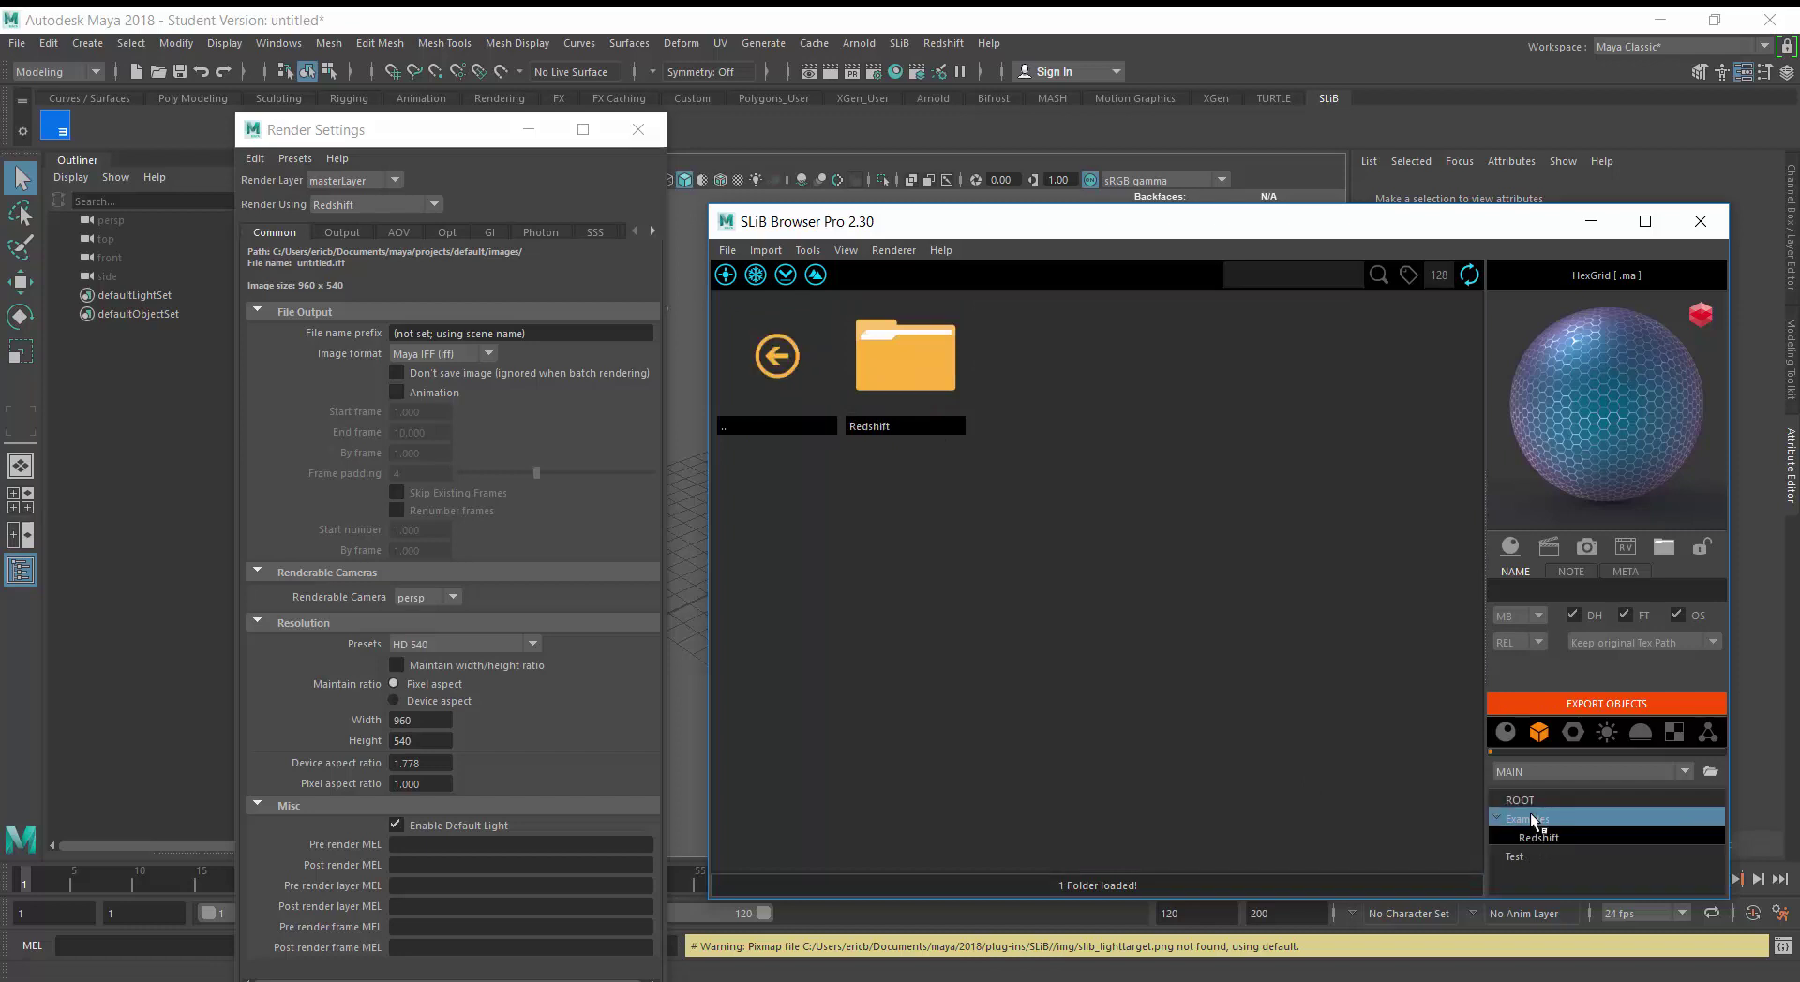
Open the Redshift example objects folder and select drawerChest, viewing then dismissing its actions menu
click(912, 367)
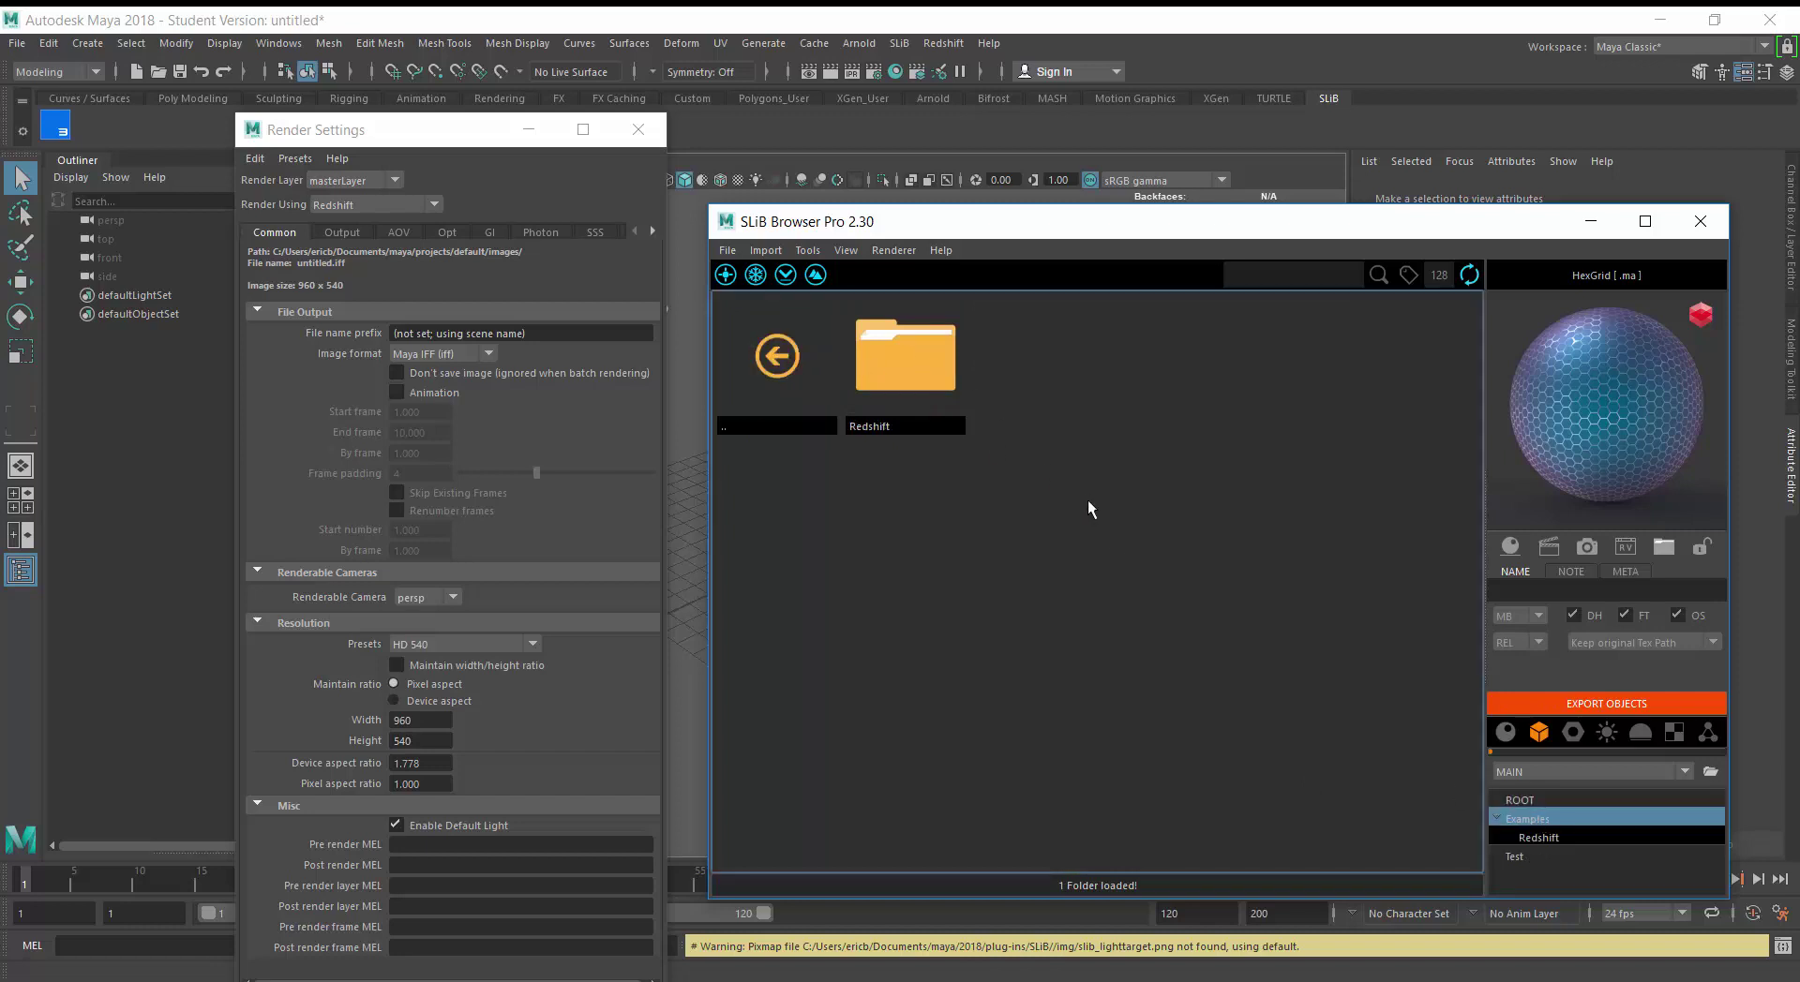
double_click(919, 353)
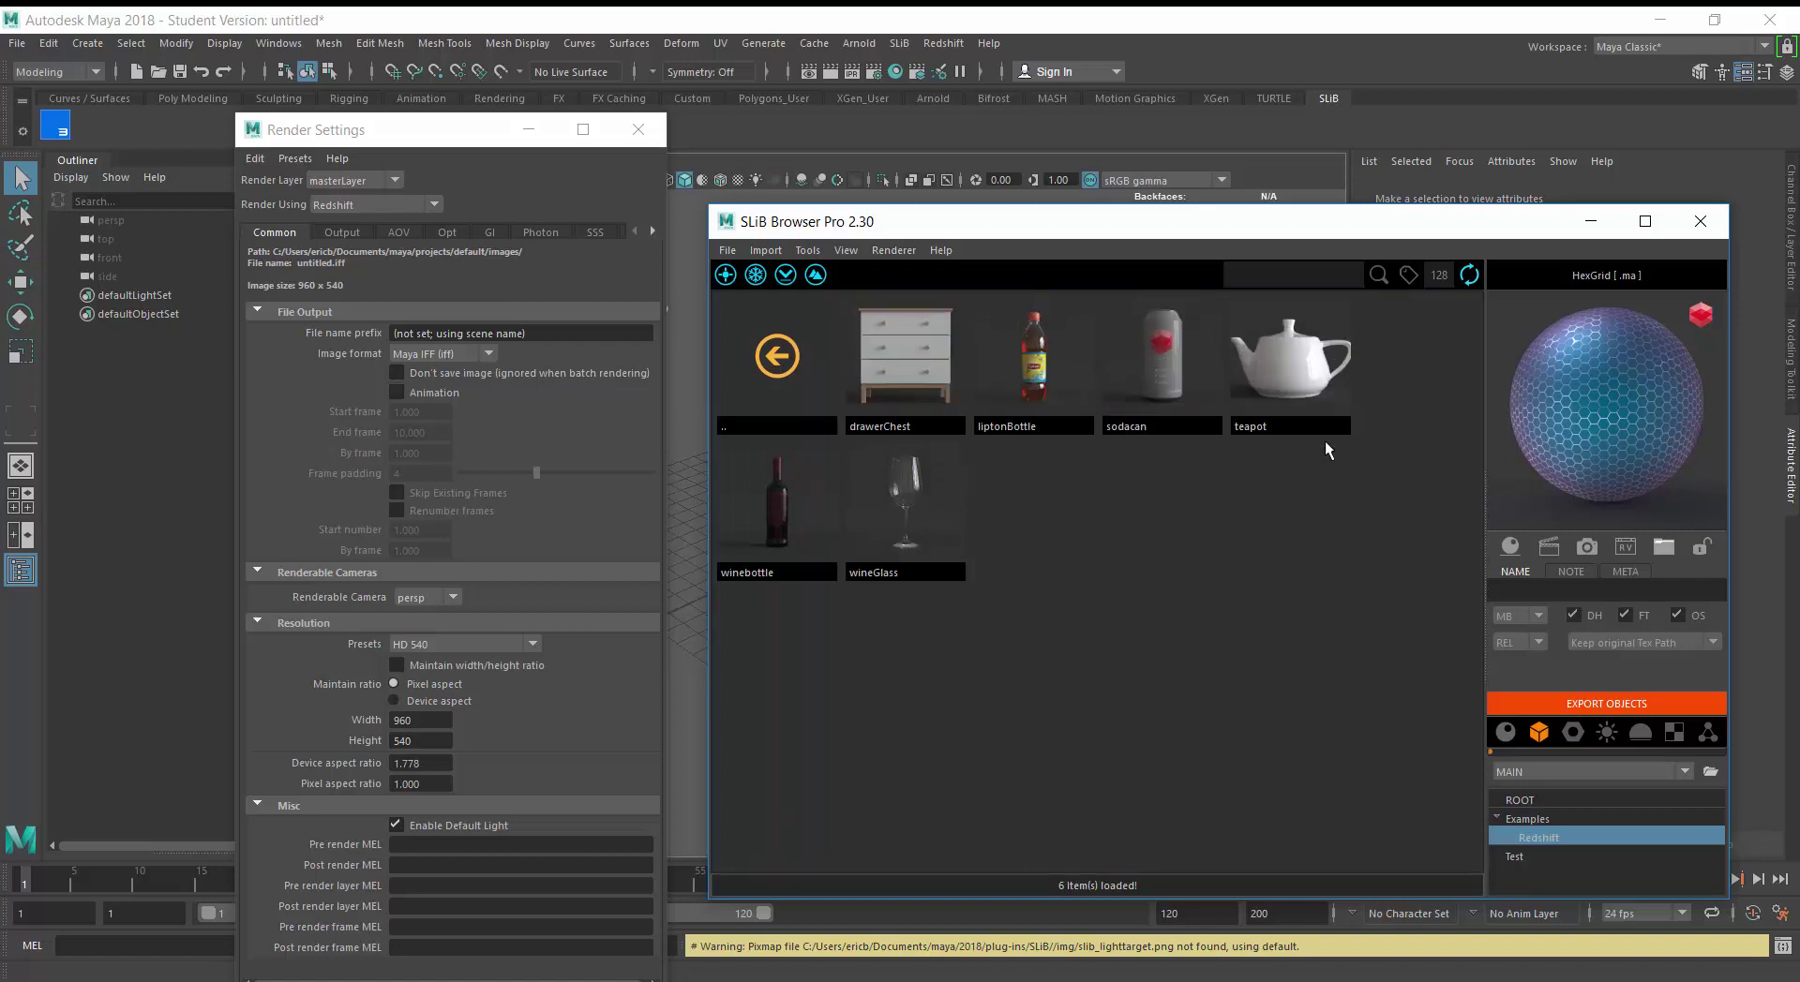
click(775, 362)
double_click(774, 362)
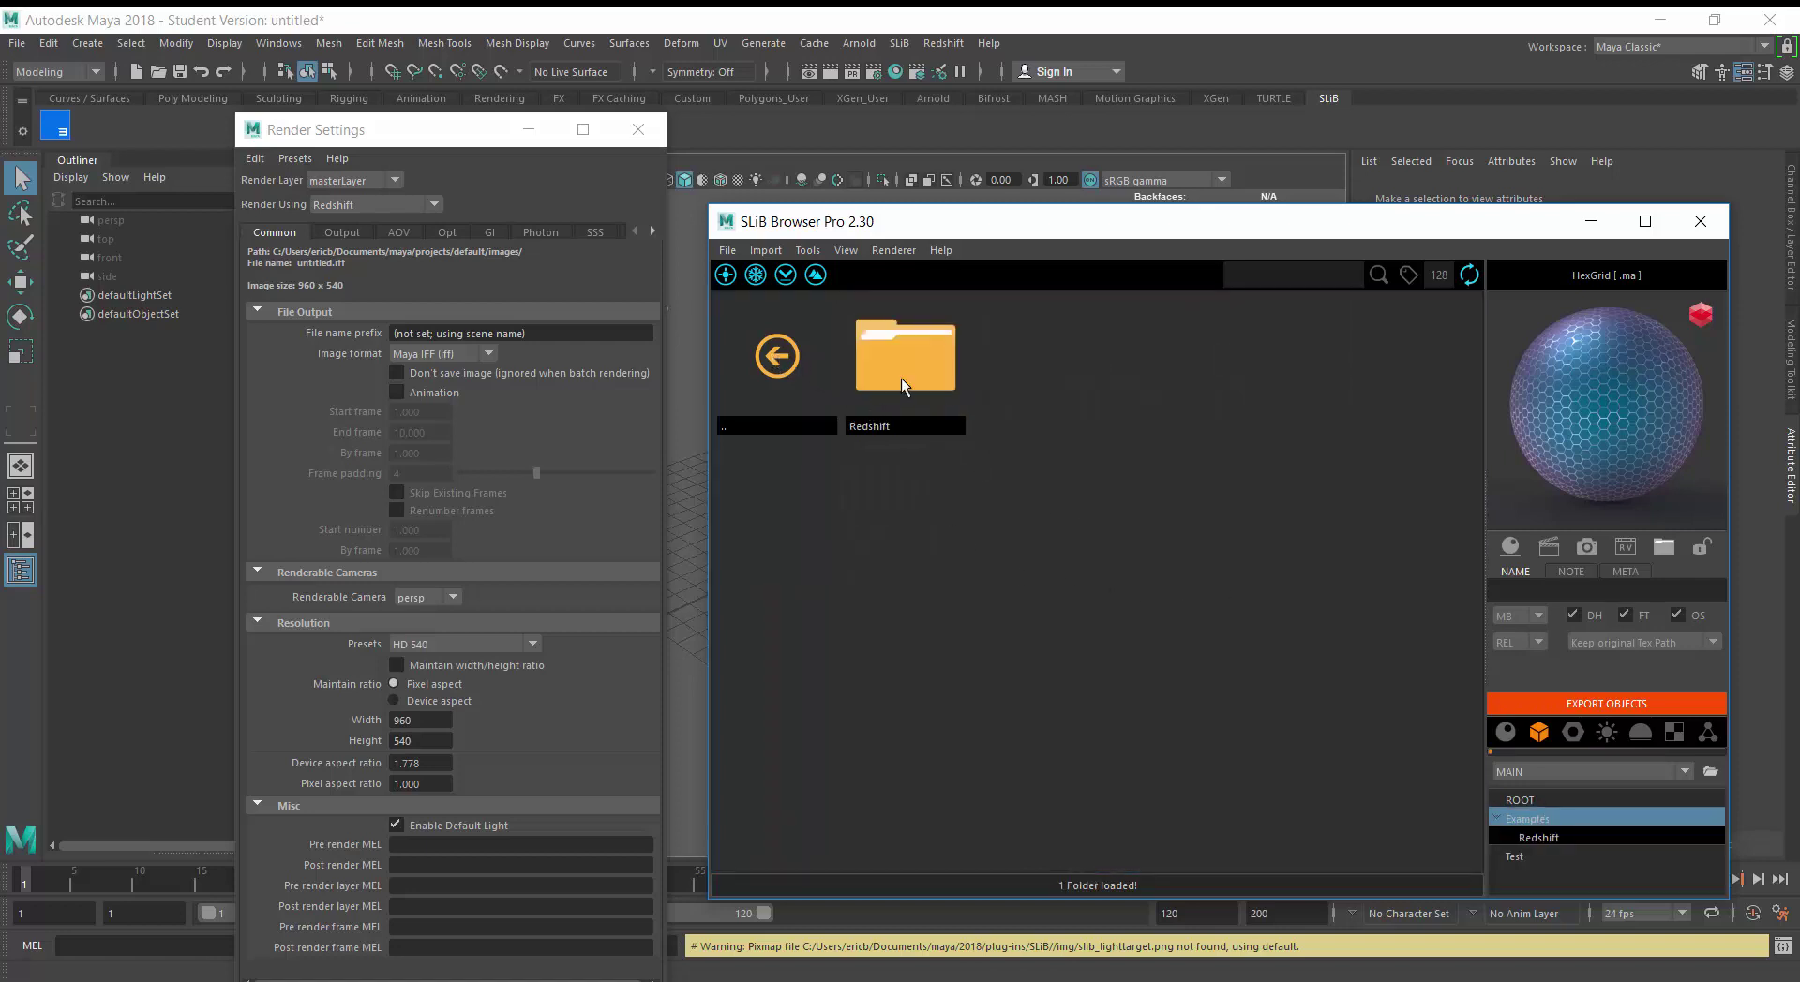
double_click(904, 384)
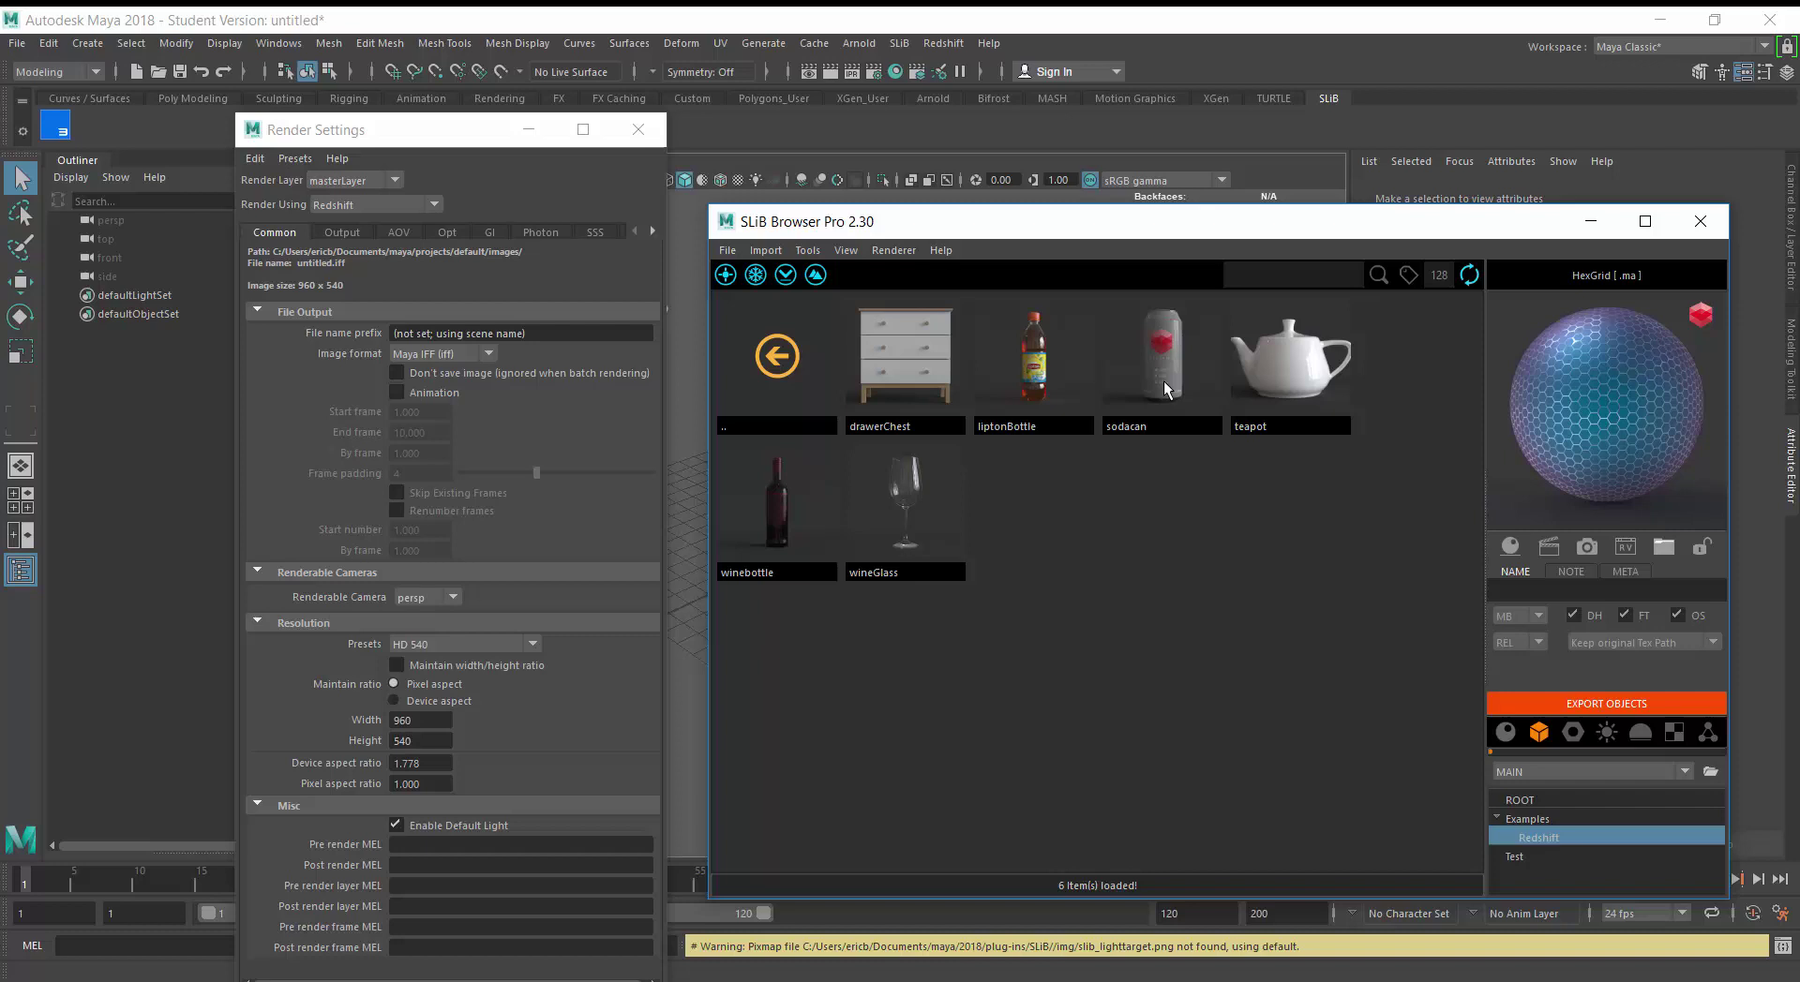
click(898, 350)
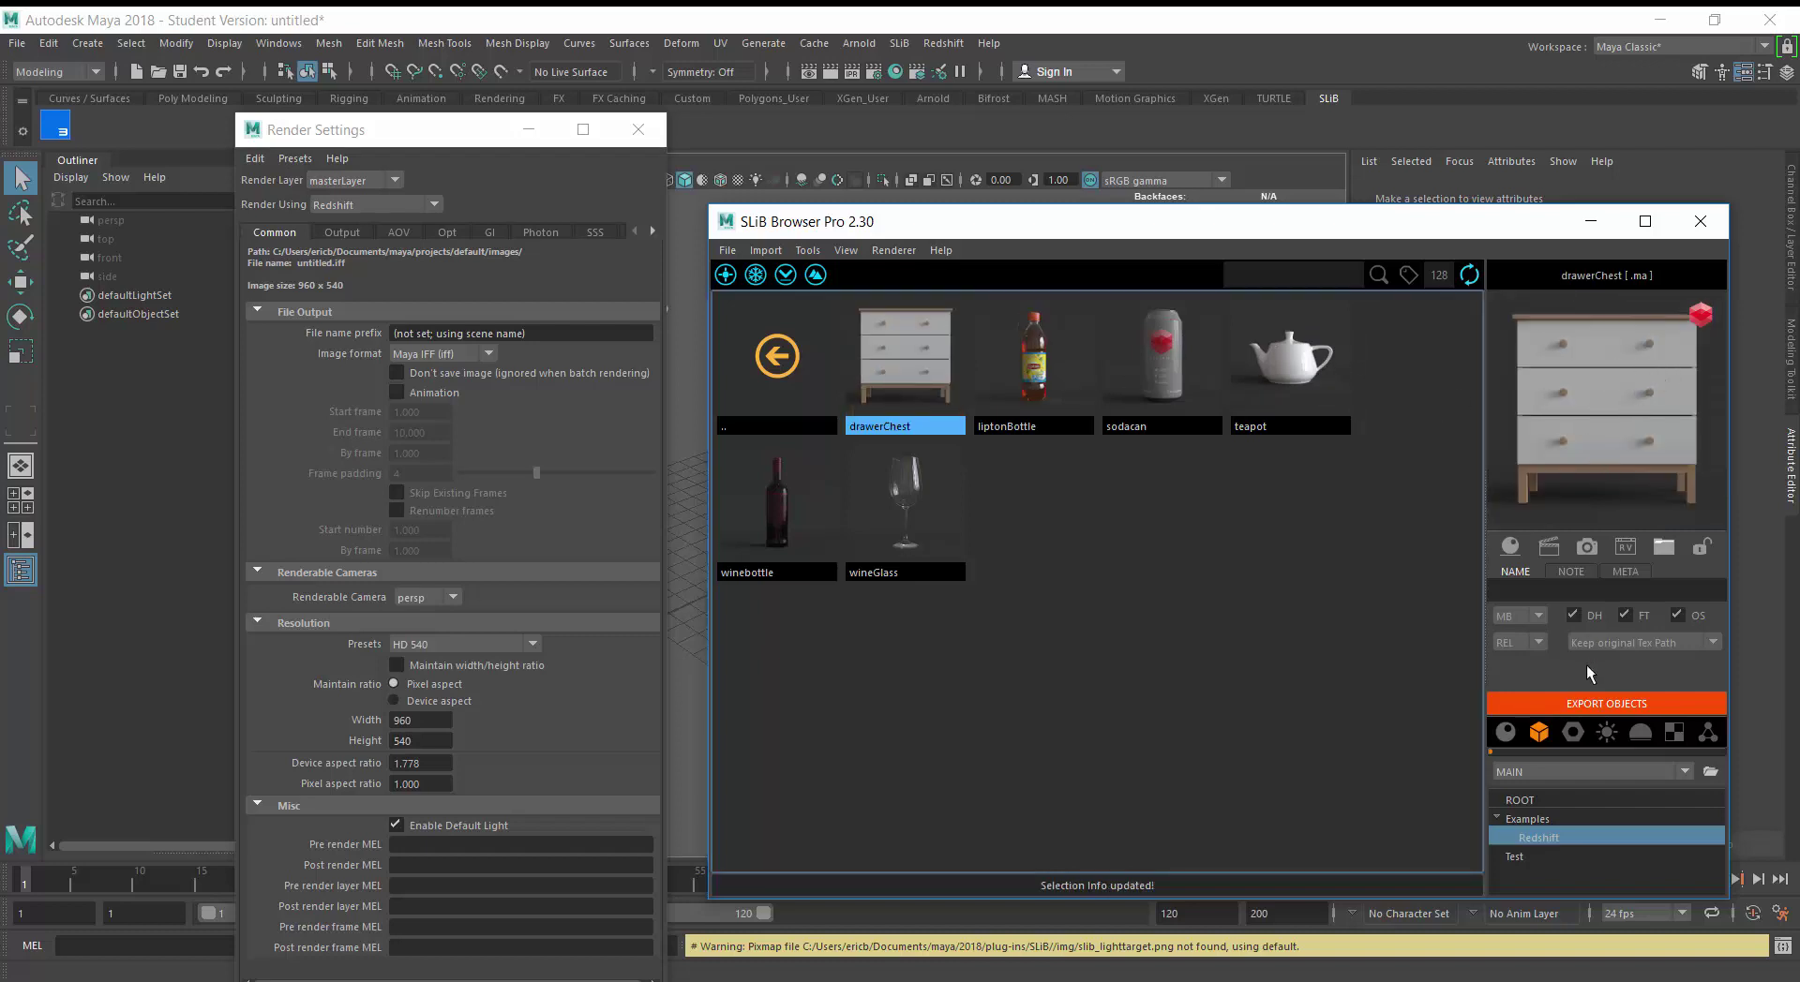
right_click(914, 351)
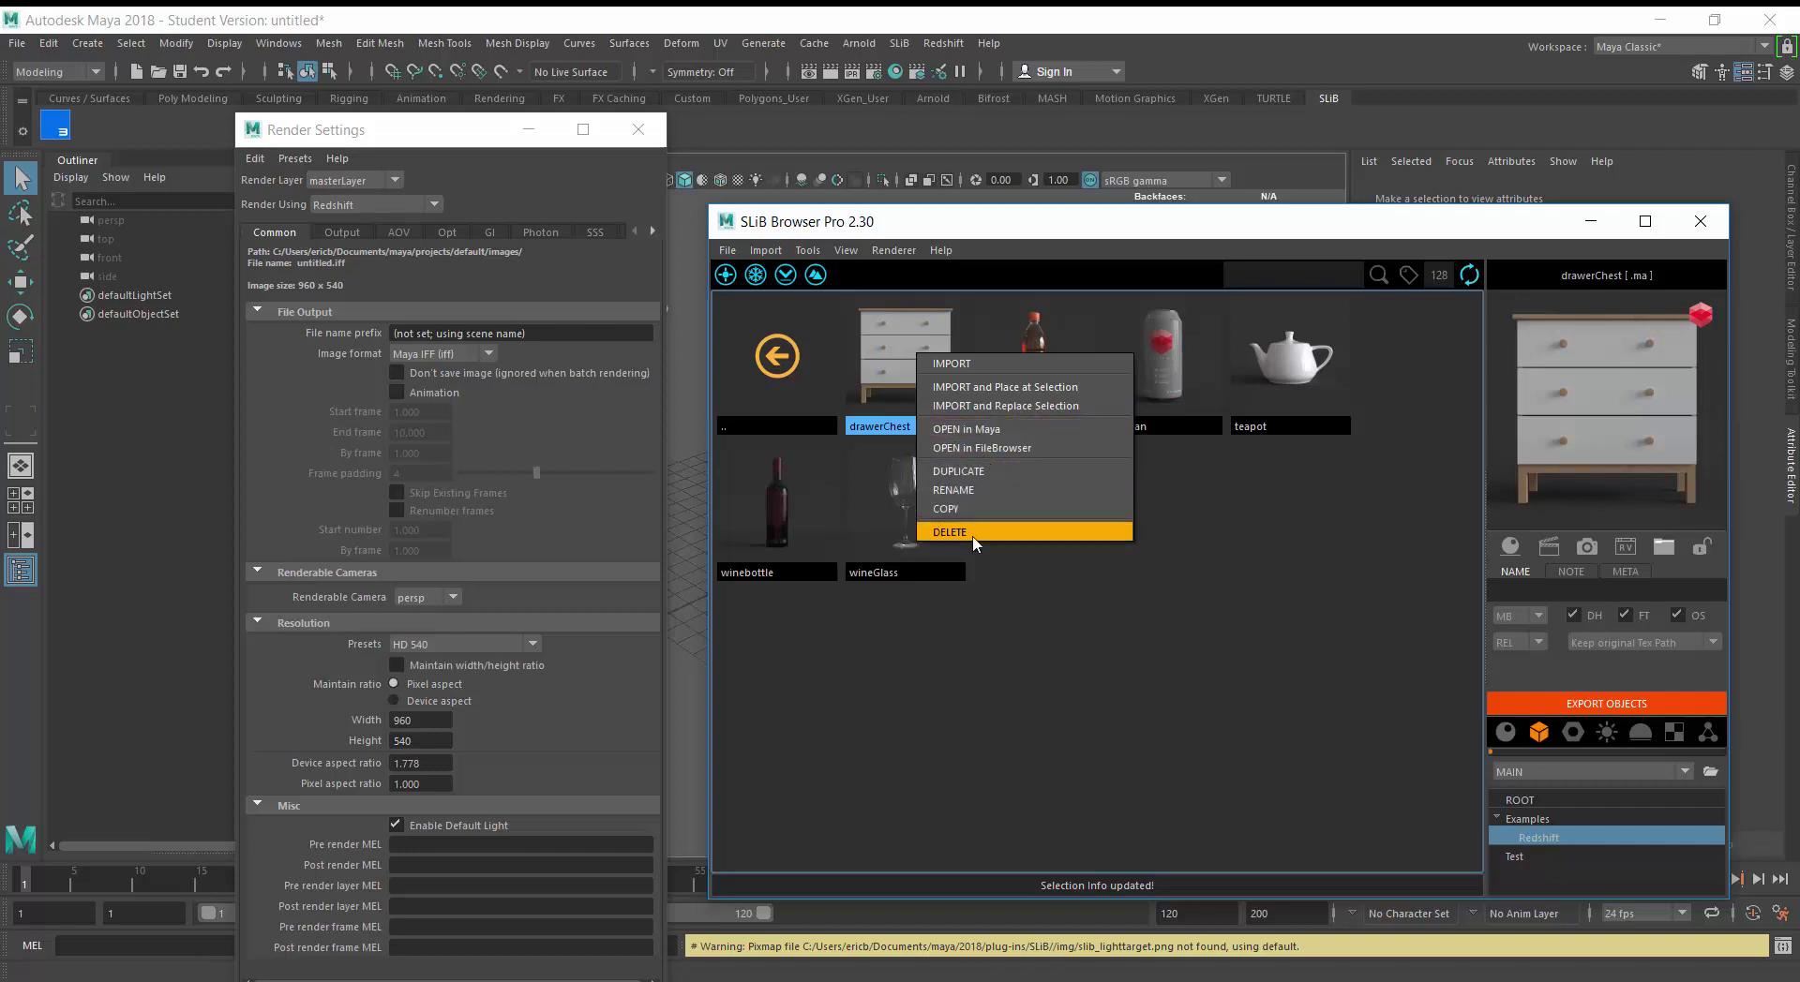
click(1325, 613)
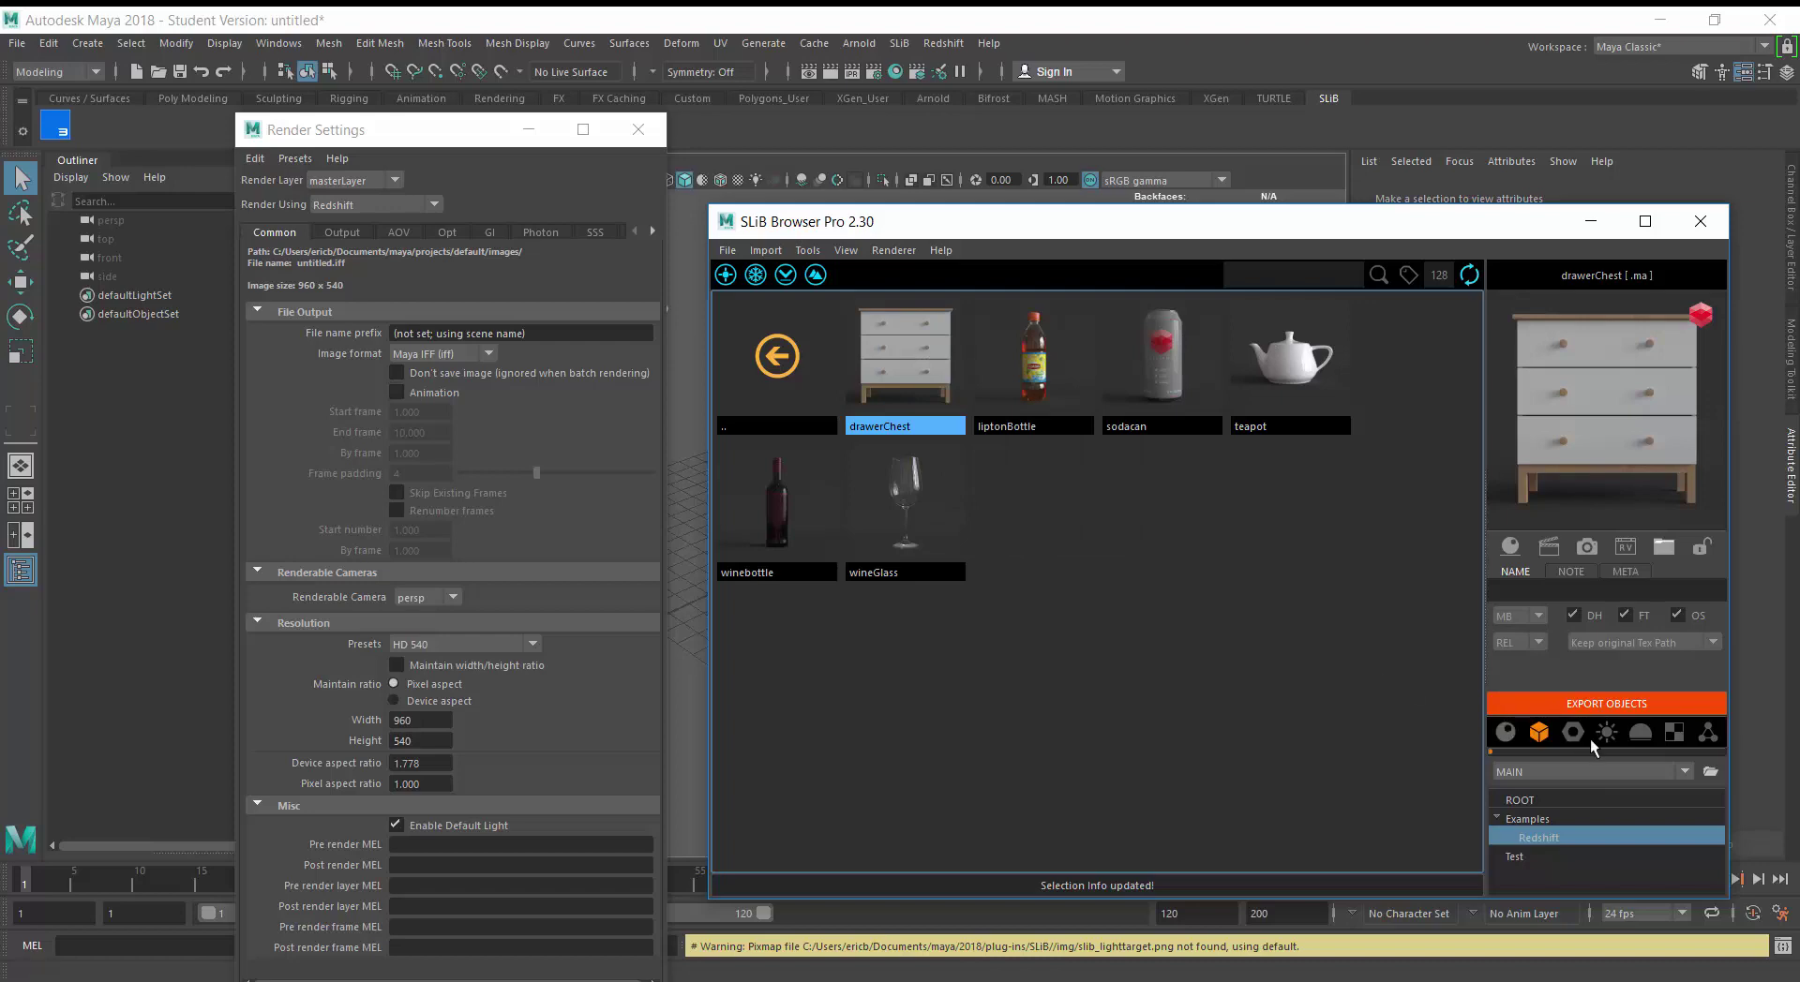
drag(1375, 232, 1382, 141)
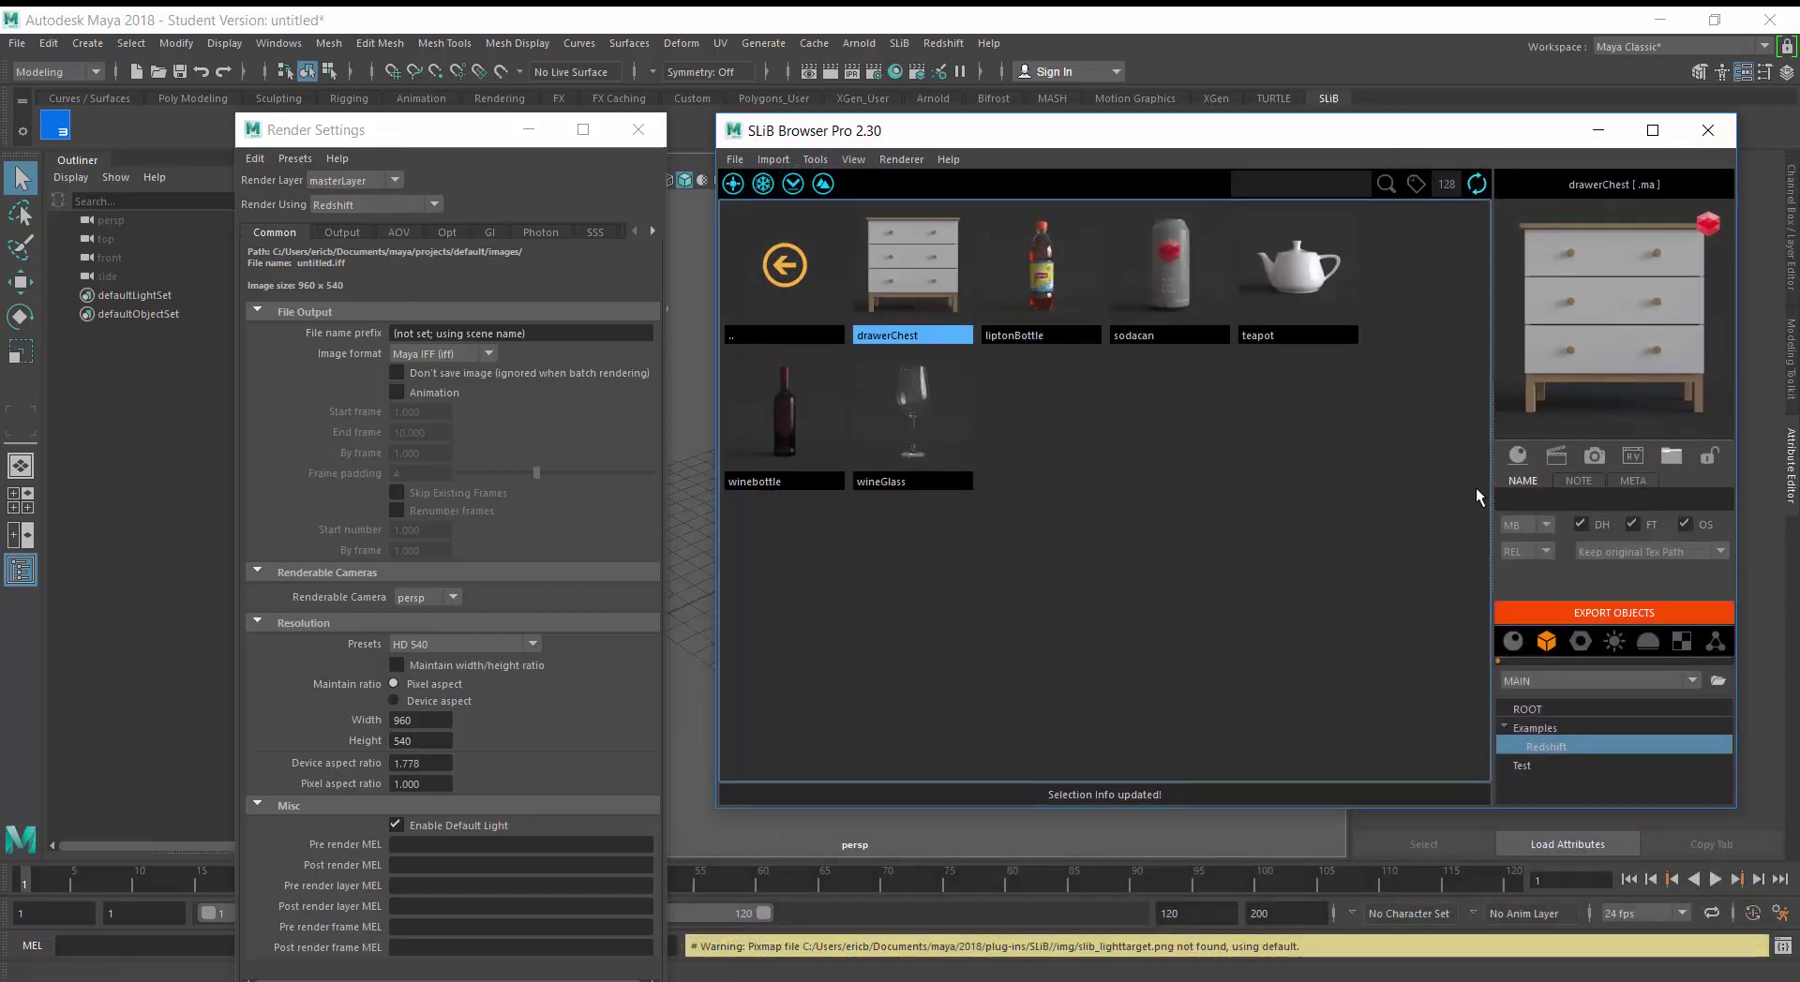
Step through the kitbash, lights, HDRI dome, texture and final empty categories
click(1580, 642)
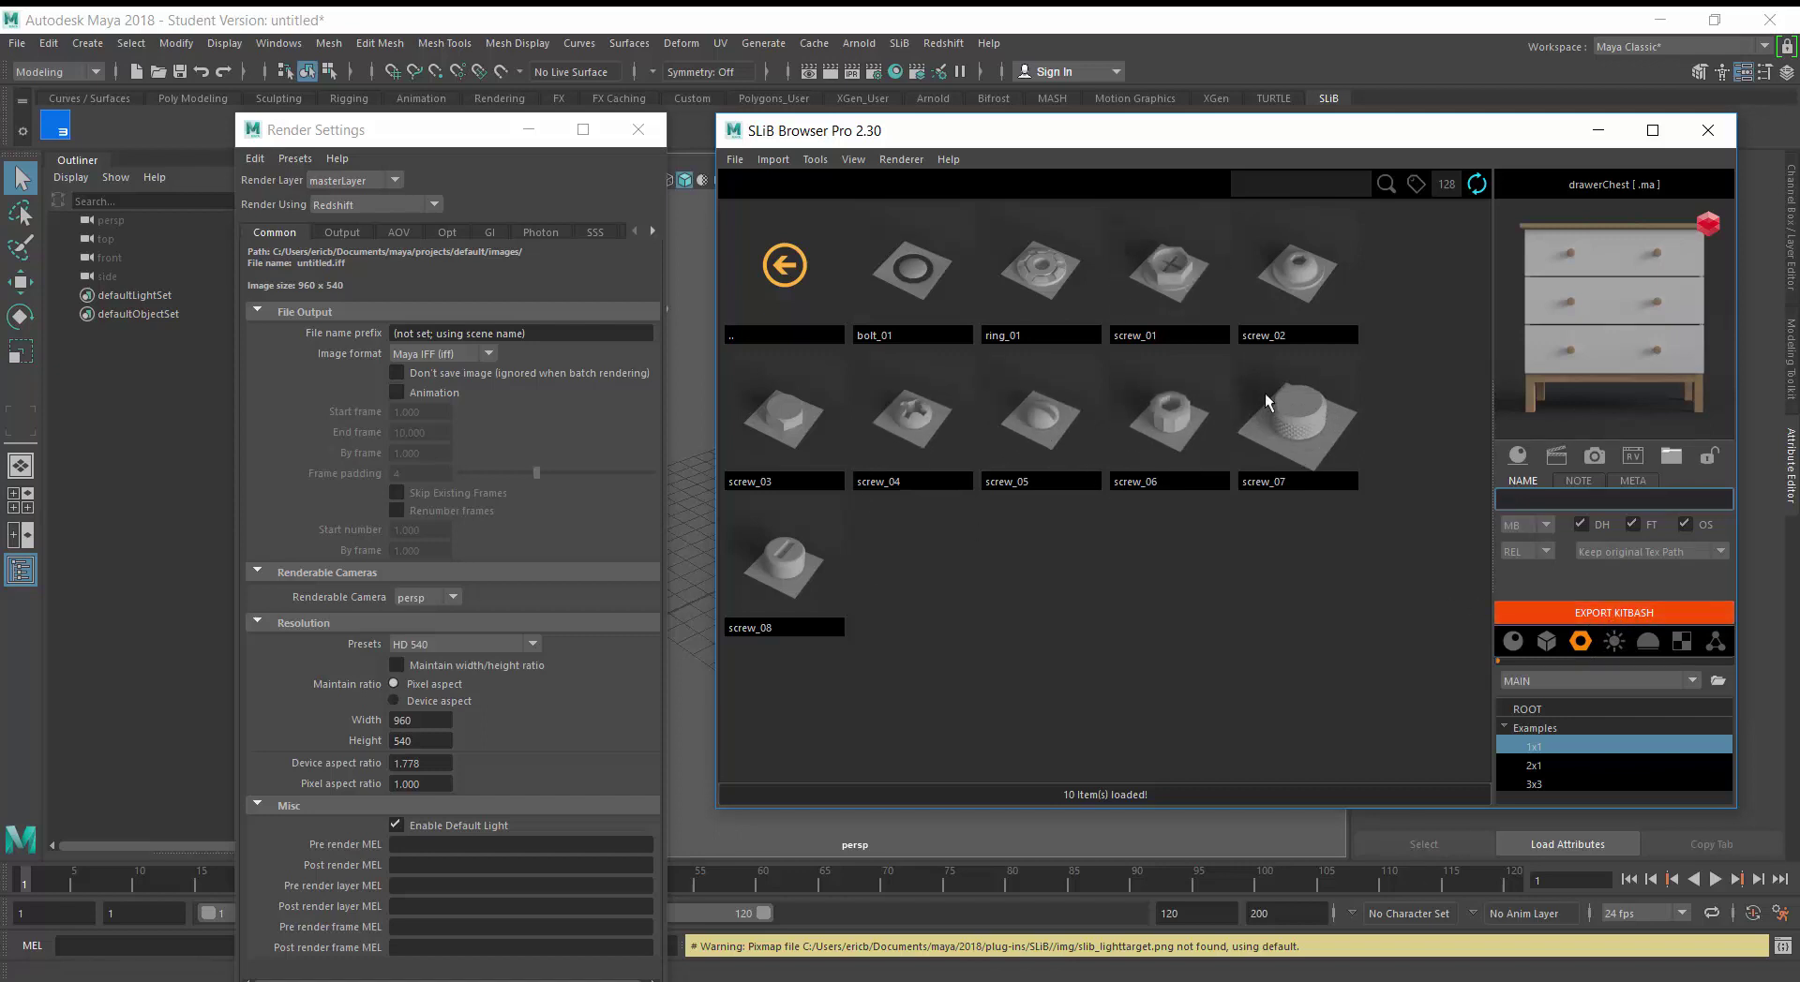
click(1614, 641)
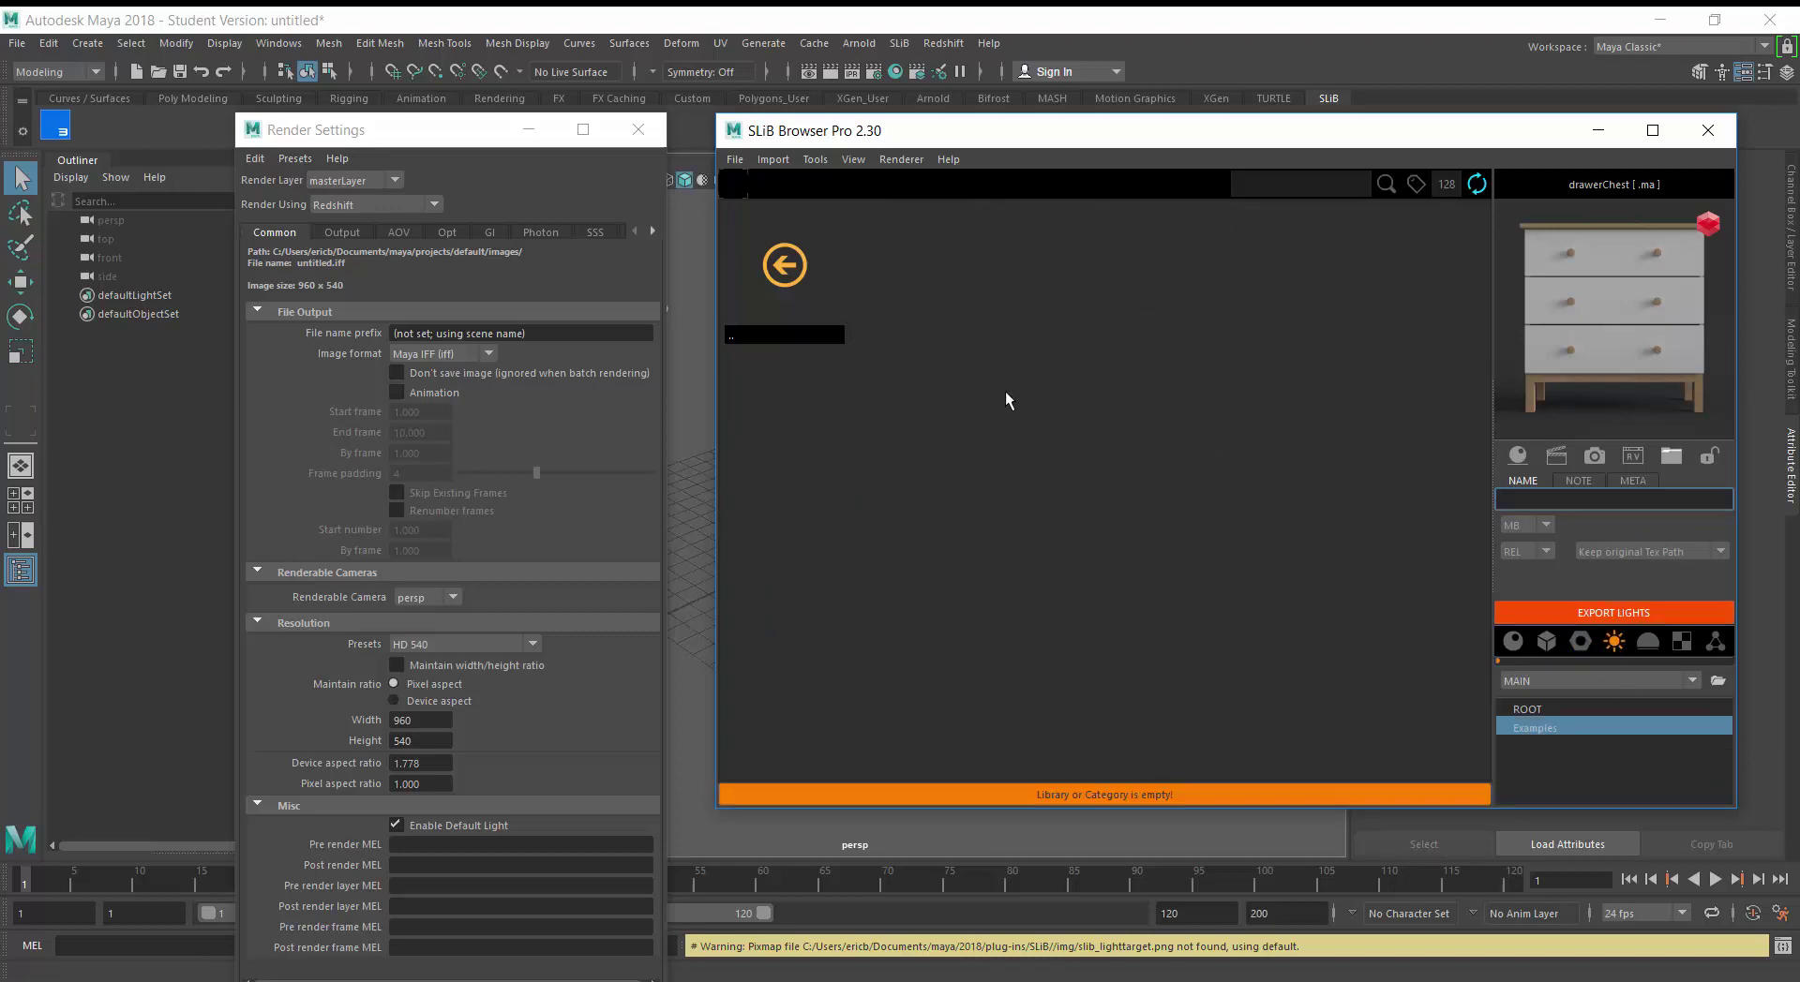
mouse_move(1144, 137)
mouse_down()
mouse_move(1117, 157)
mouse_move(1136, 149)
mouse_up()
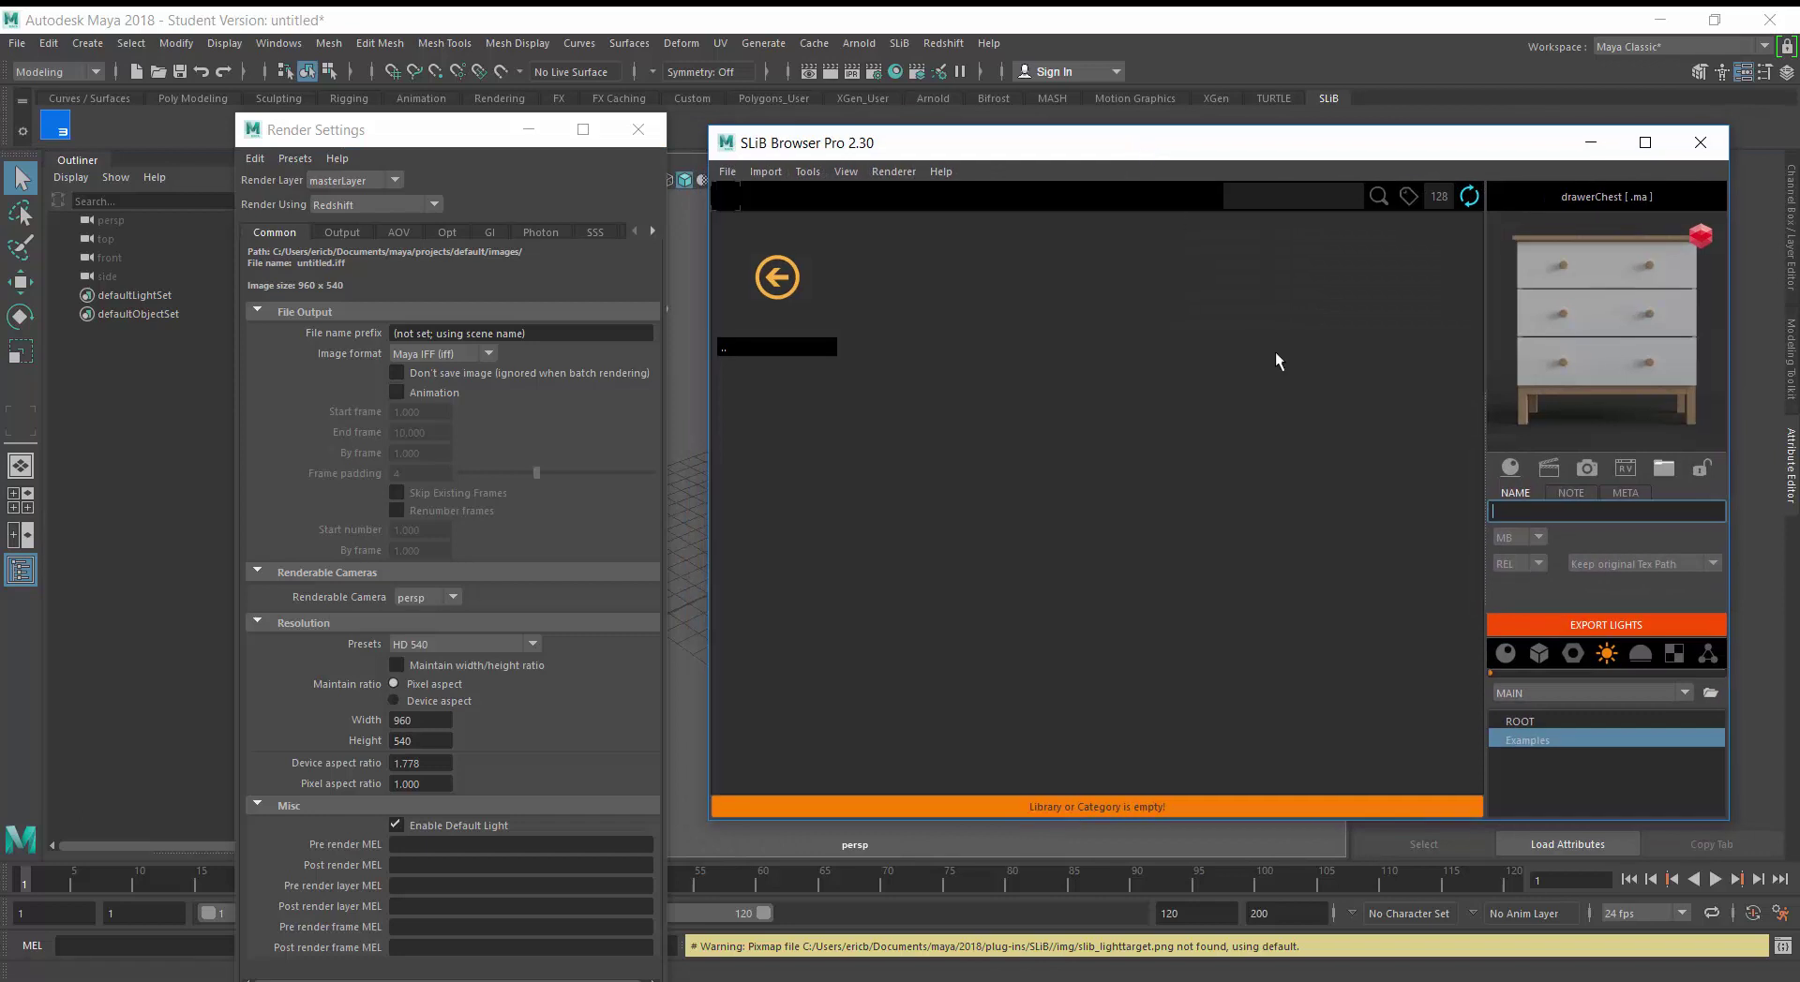
click(1646, 659)
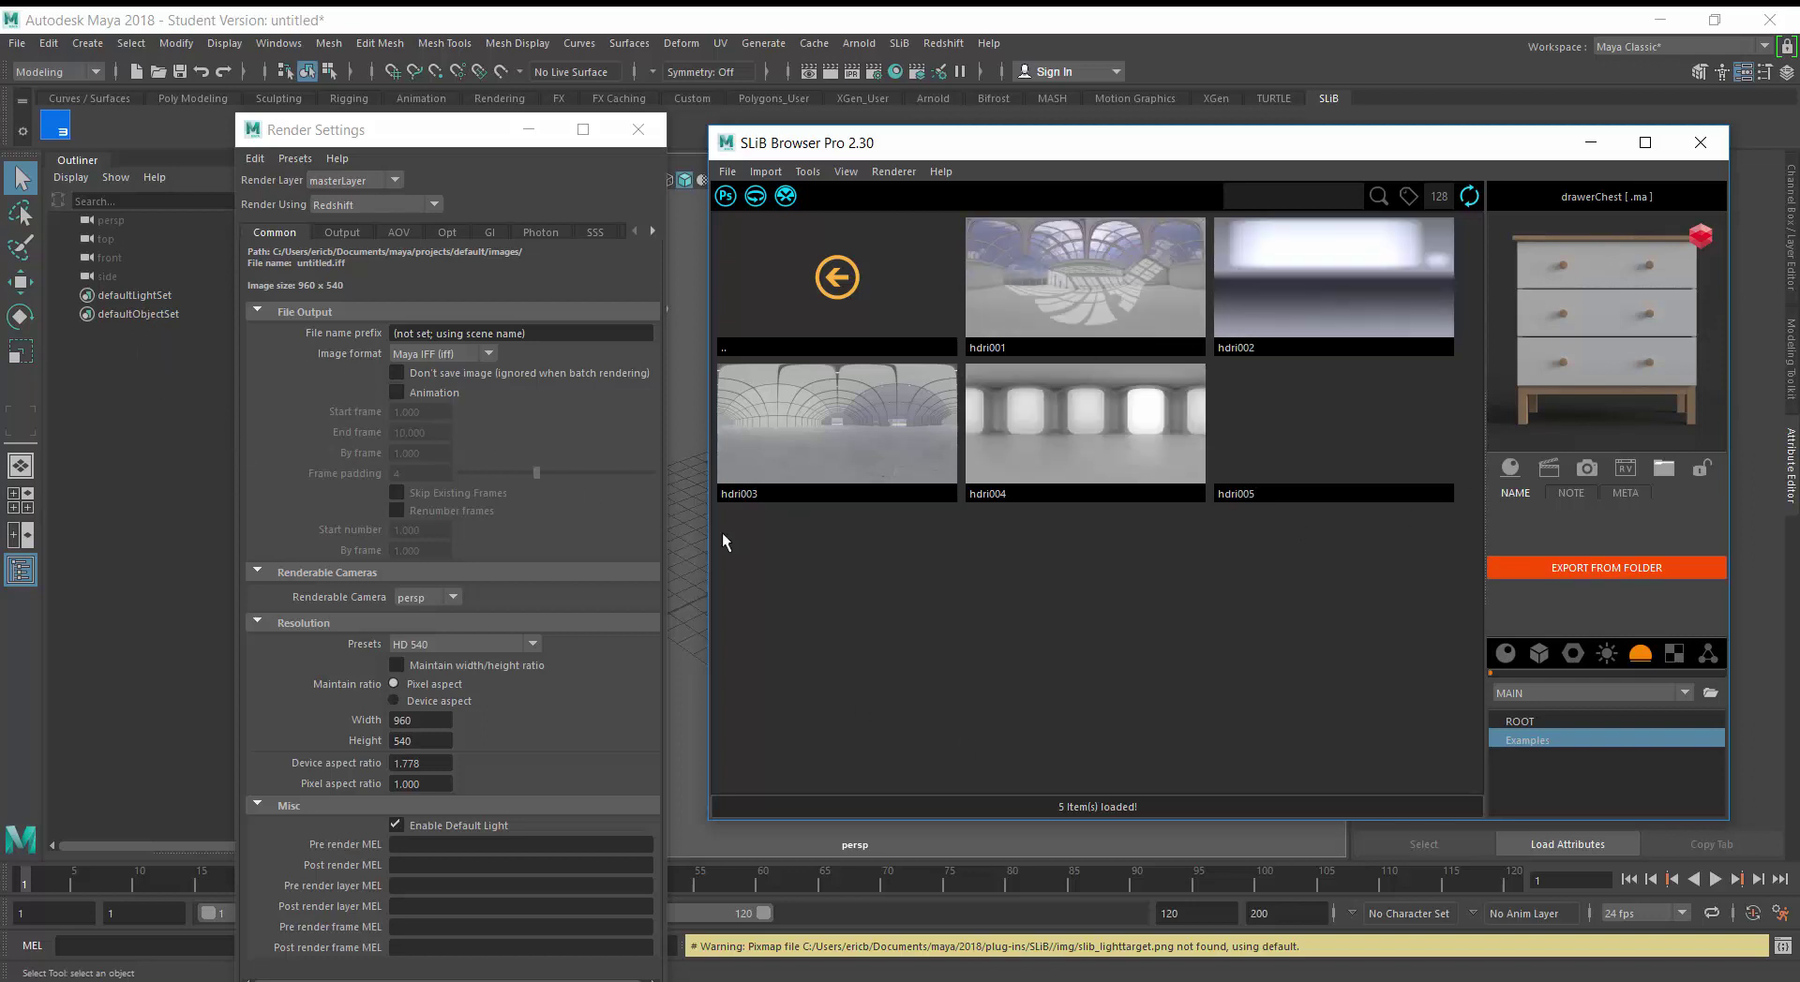
click(1677, 655)
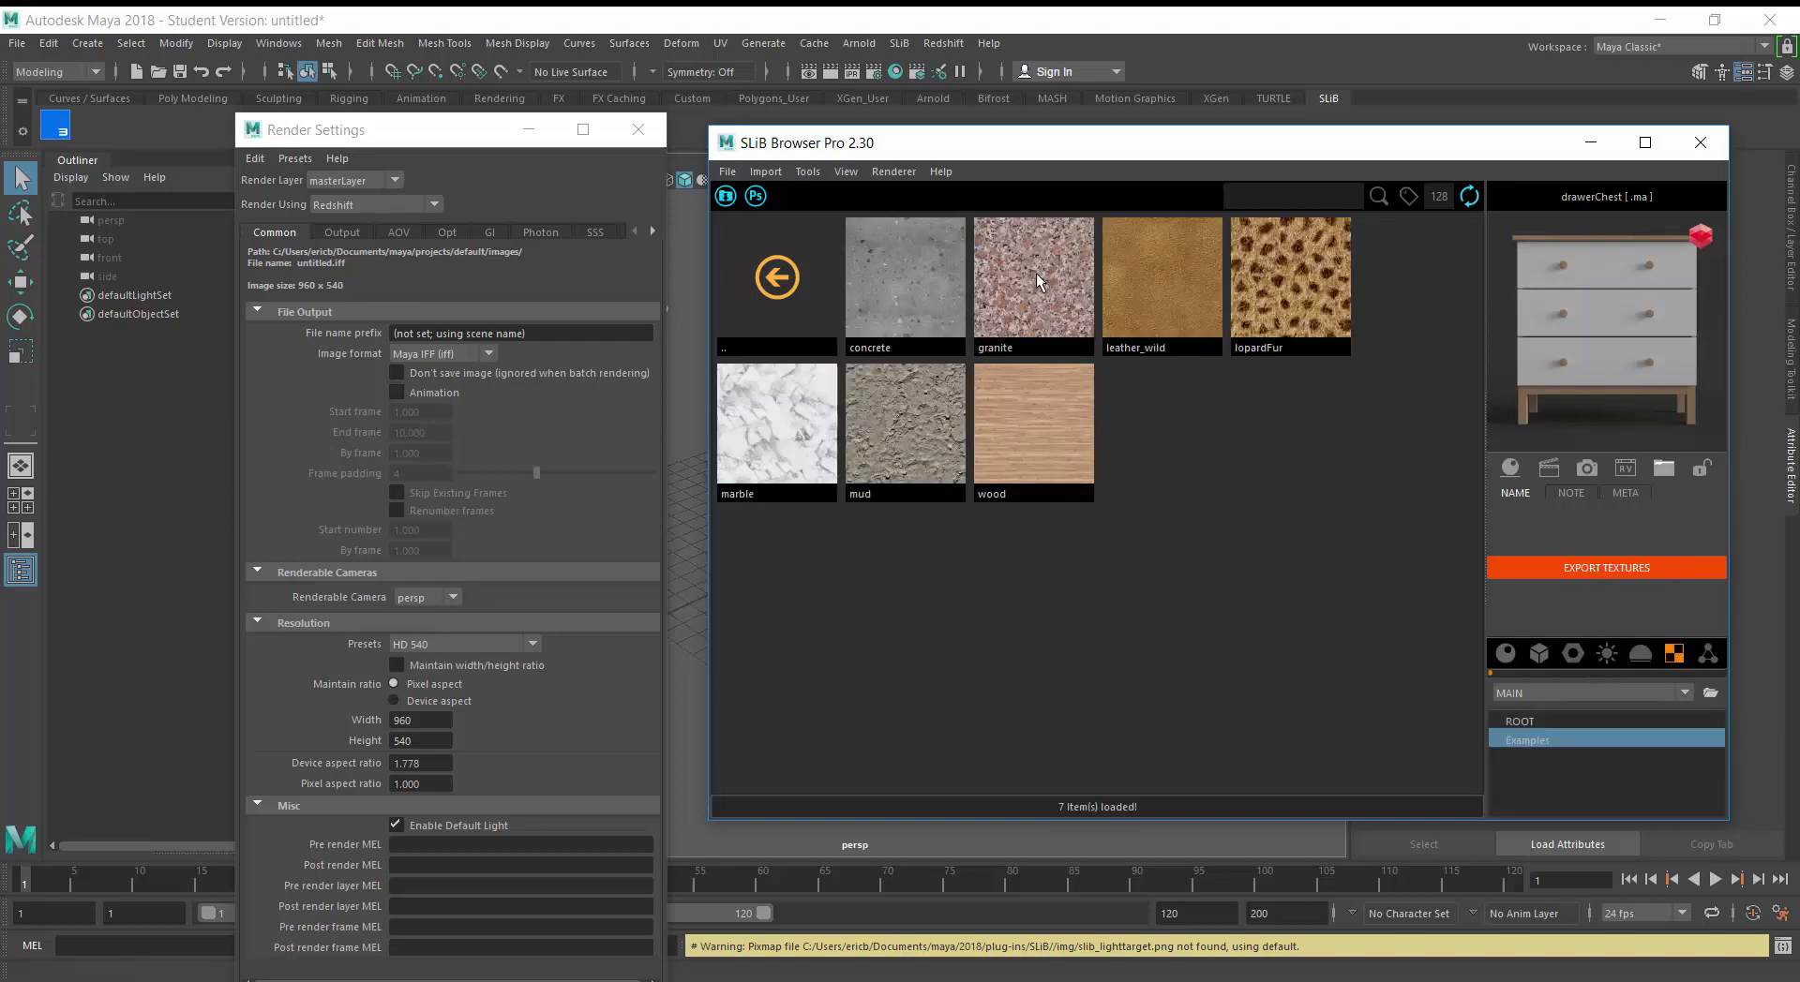
click(1704, 655)
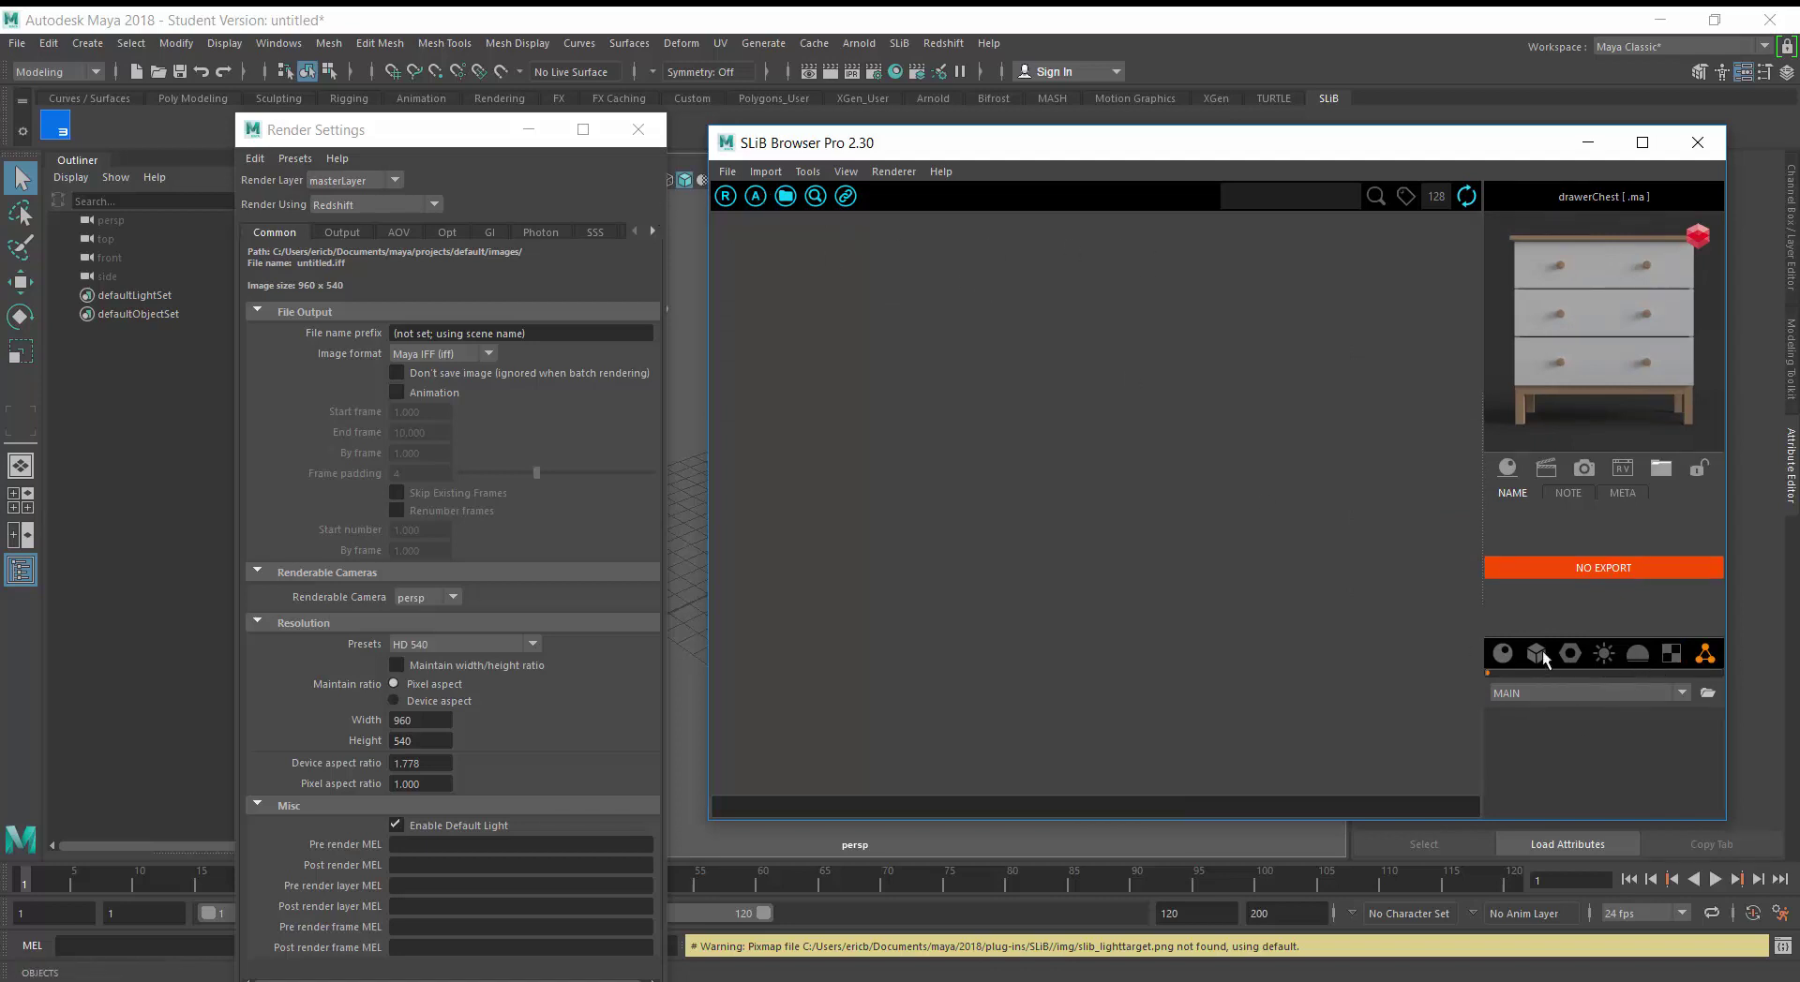
Go back through HDRI, lights and kitbash to the objects library, and dock Render Settings
click(1628, 656)
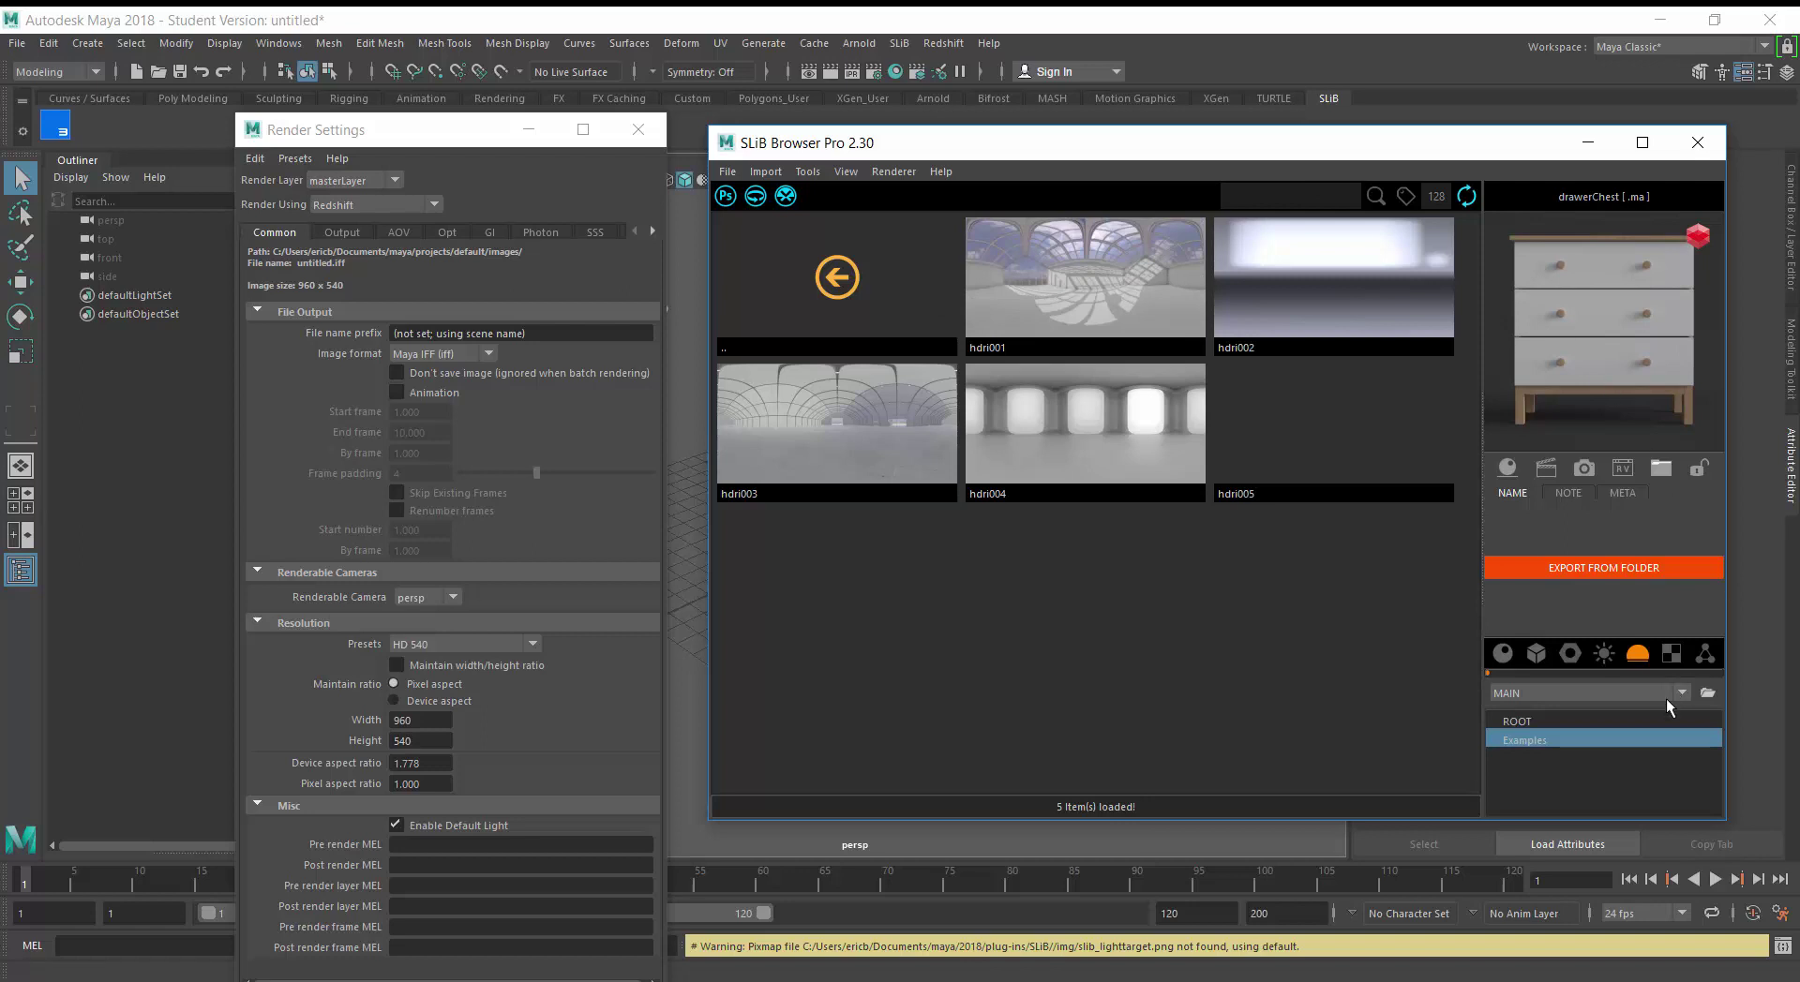
click(1602, 656)
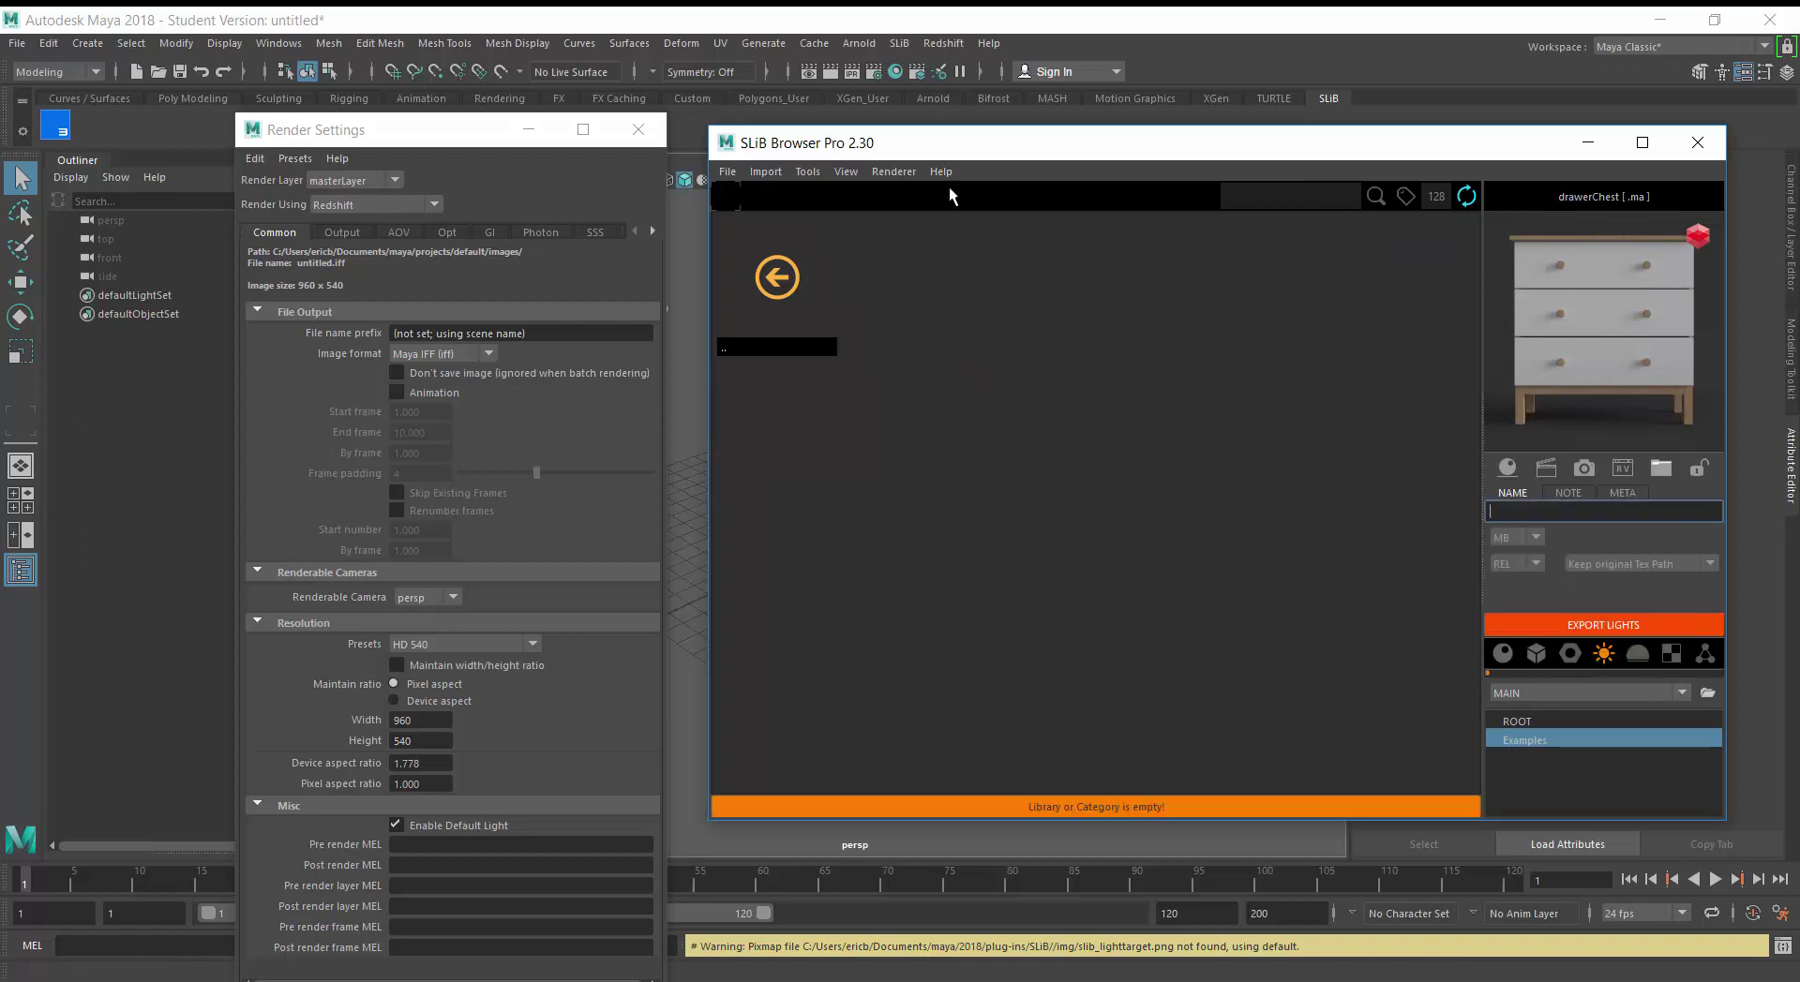
click(1570, 654)
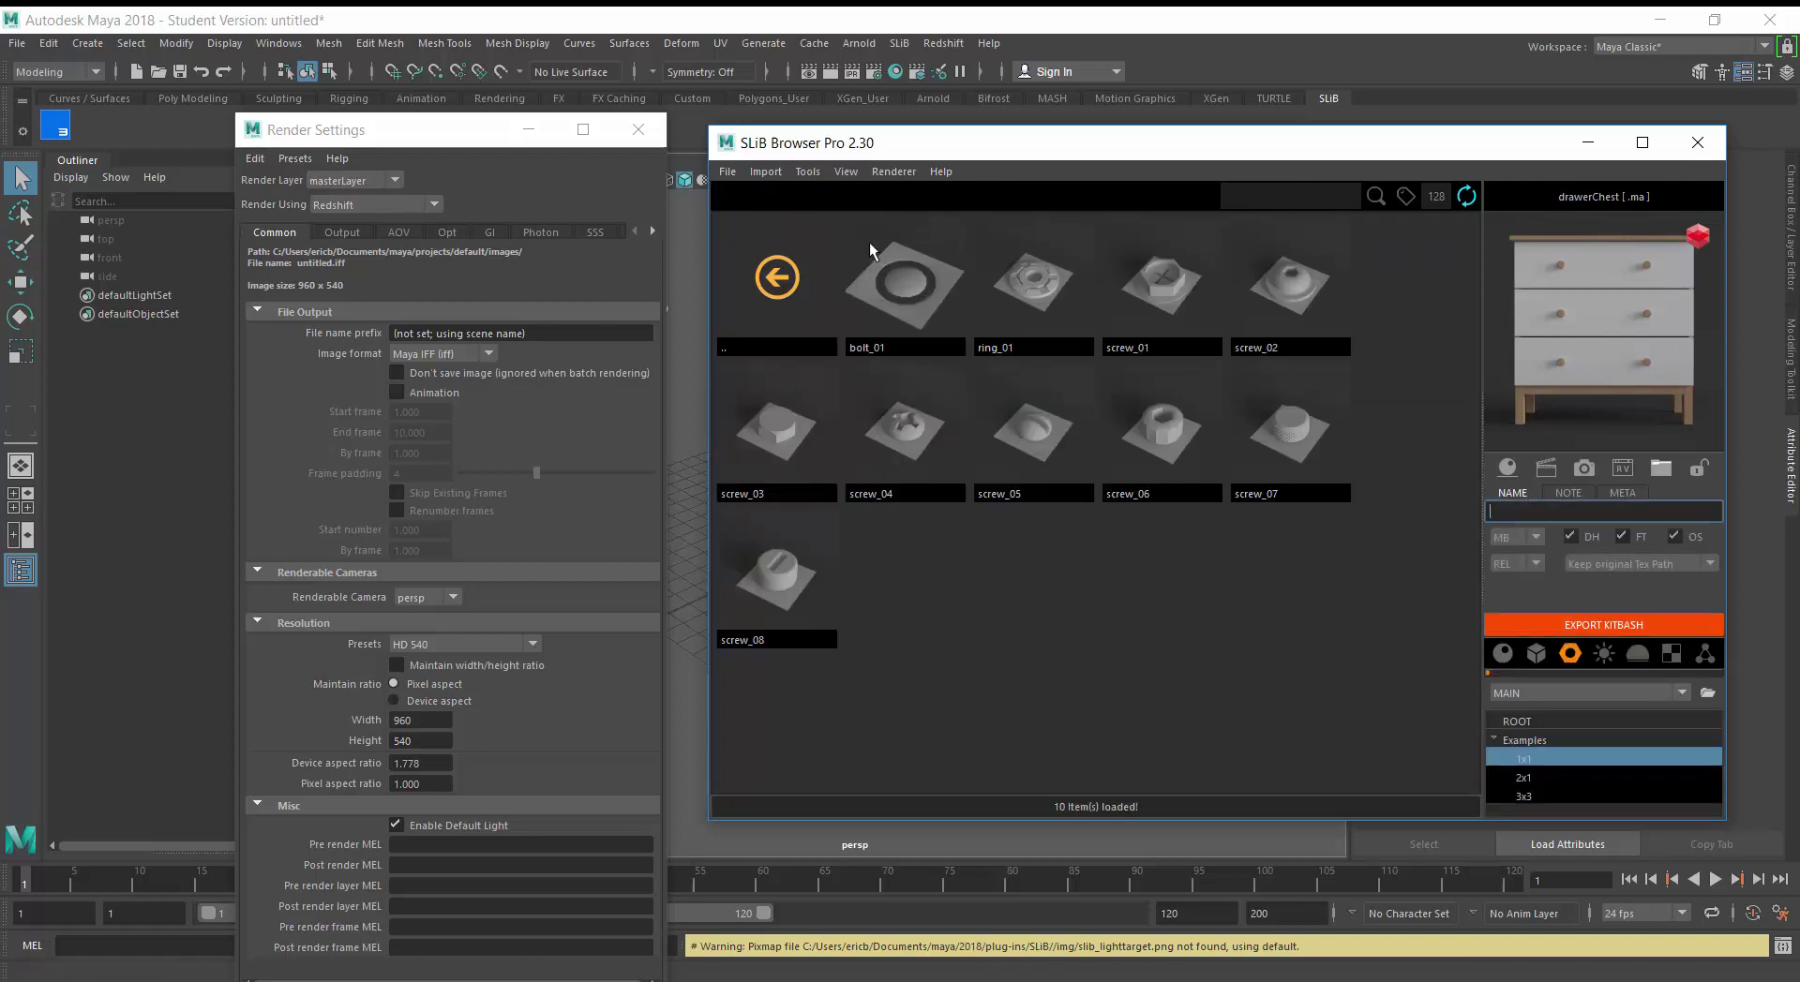
click(1535, 653)
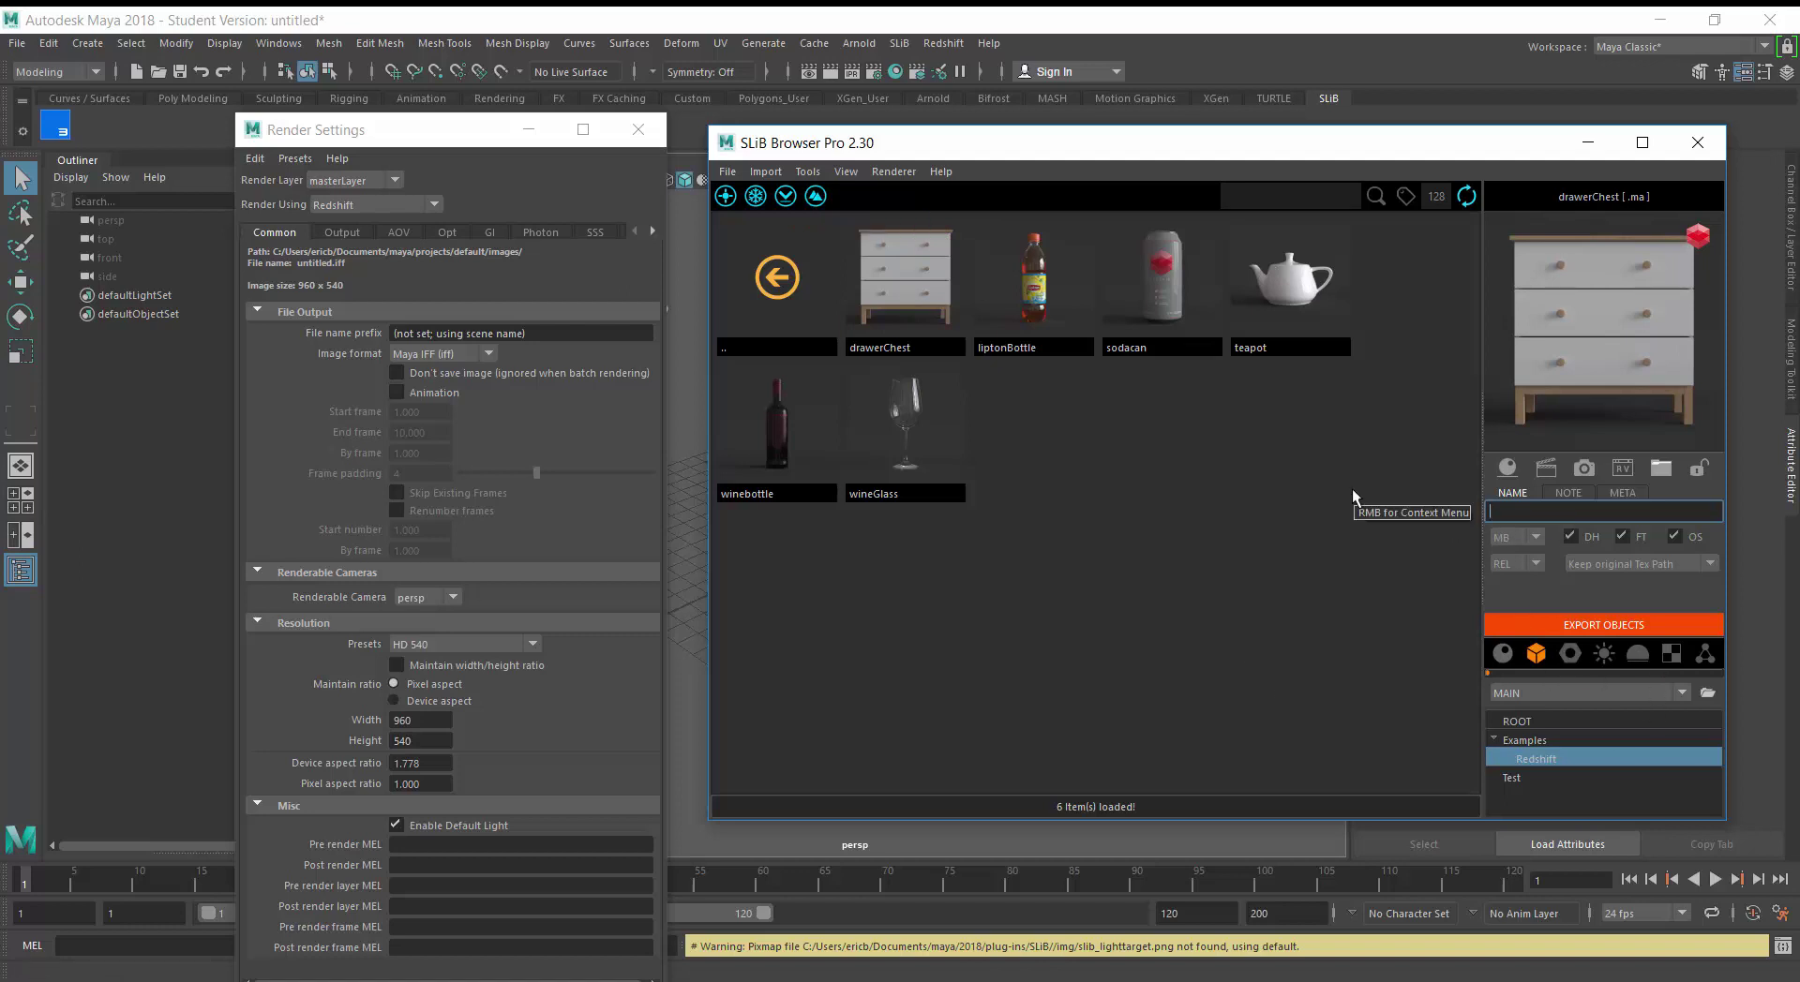
drag(1165, 141, 1207, 170)
drag(436, 138, 310, 421)
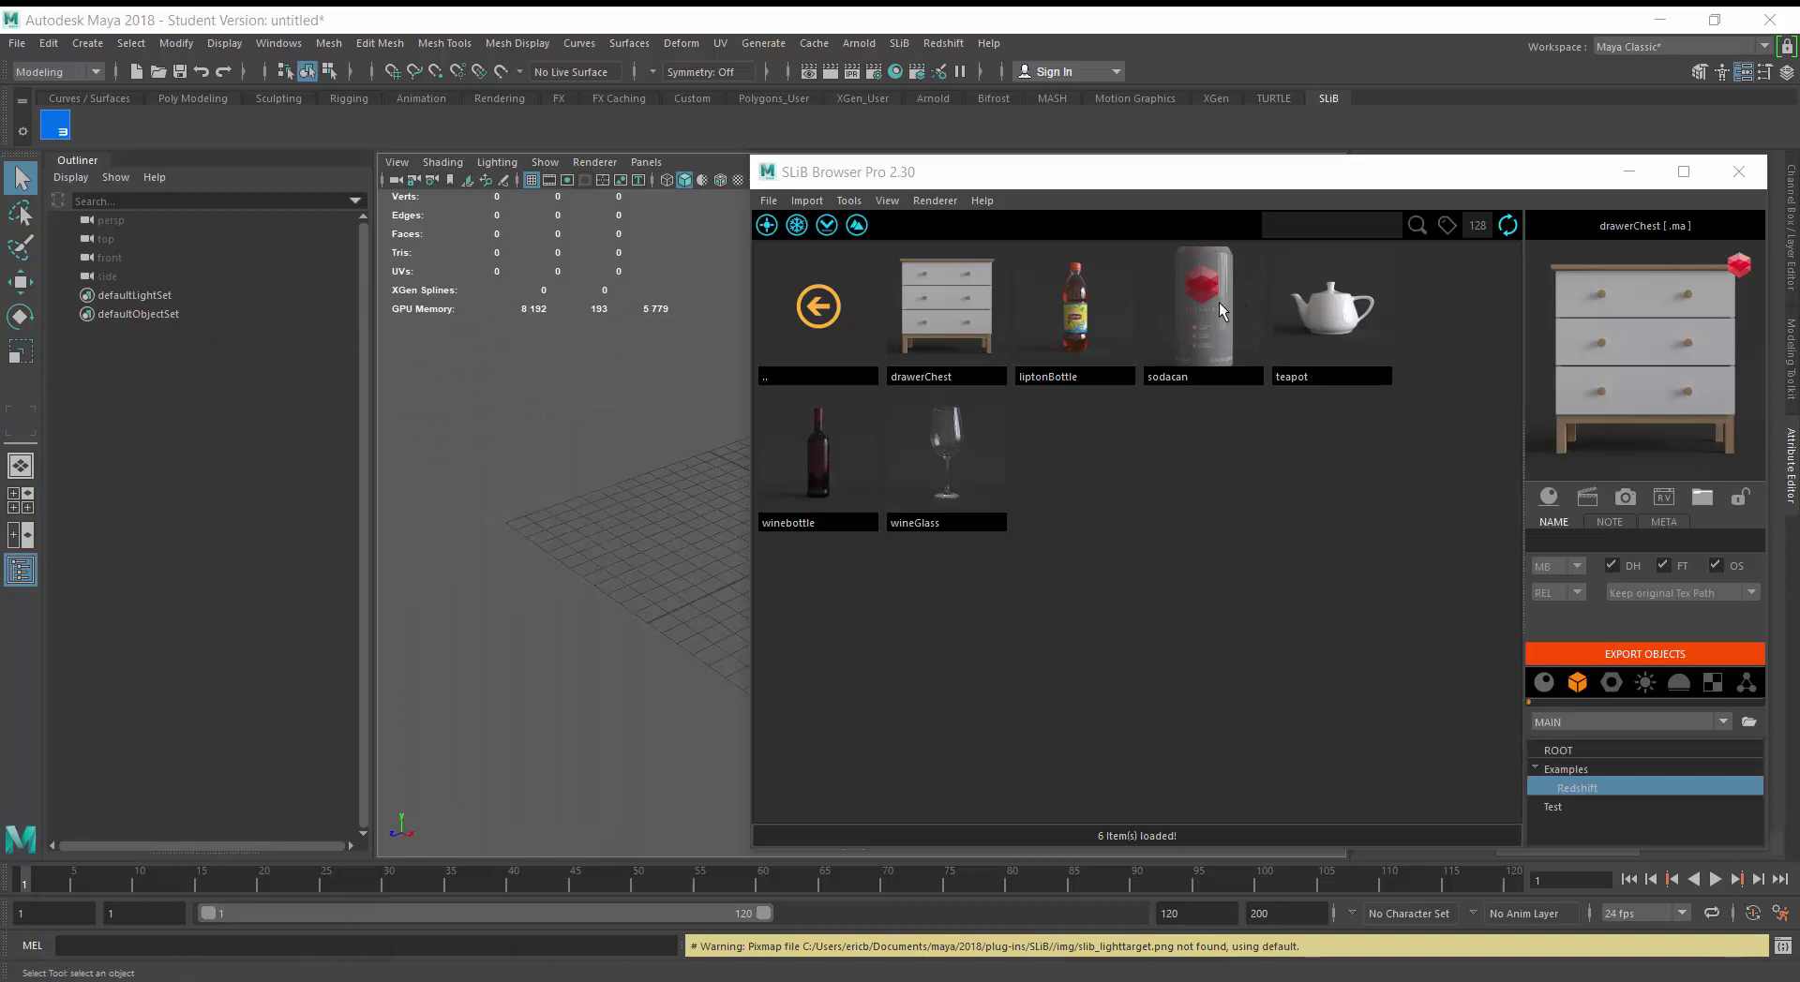
Import drawerChest into the scene and frame it in the viewport
click(975, 312)
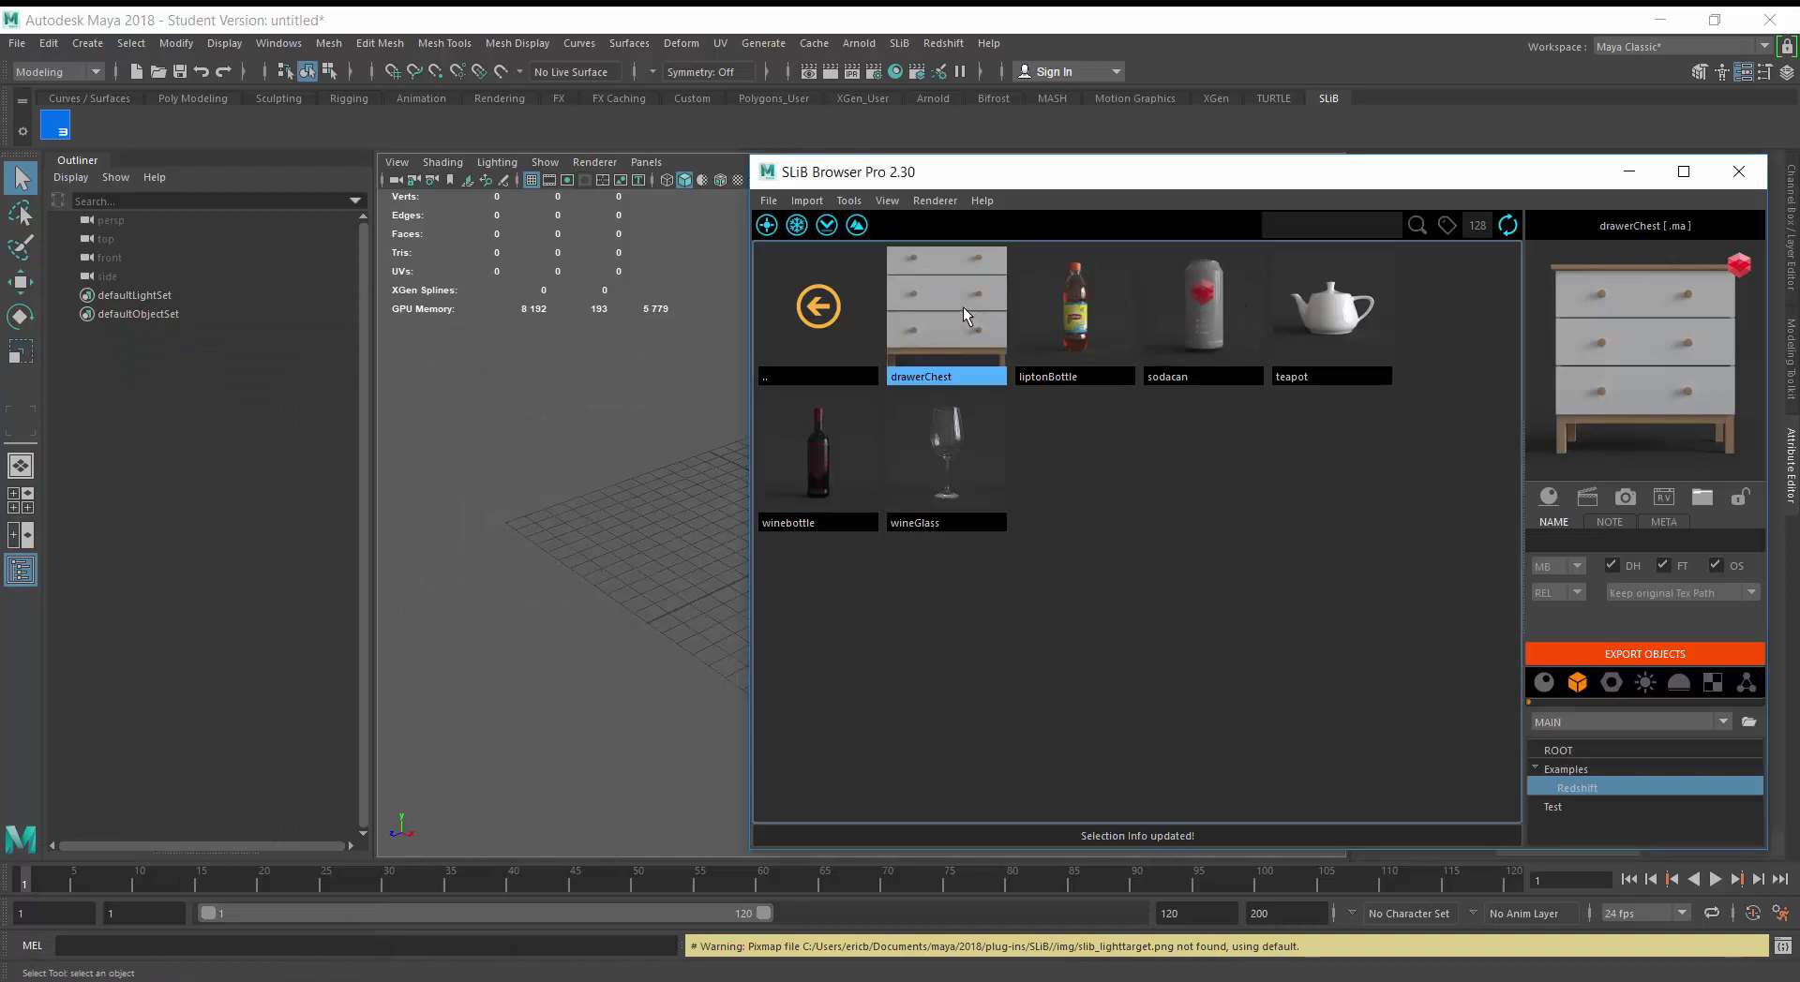
right_click(965, 307)
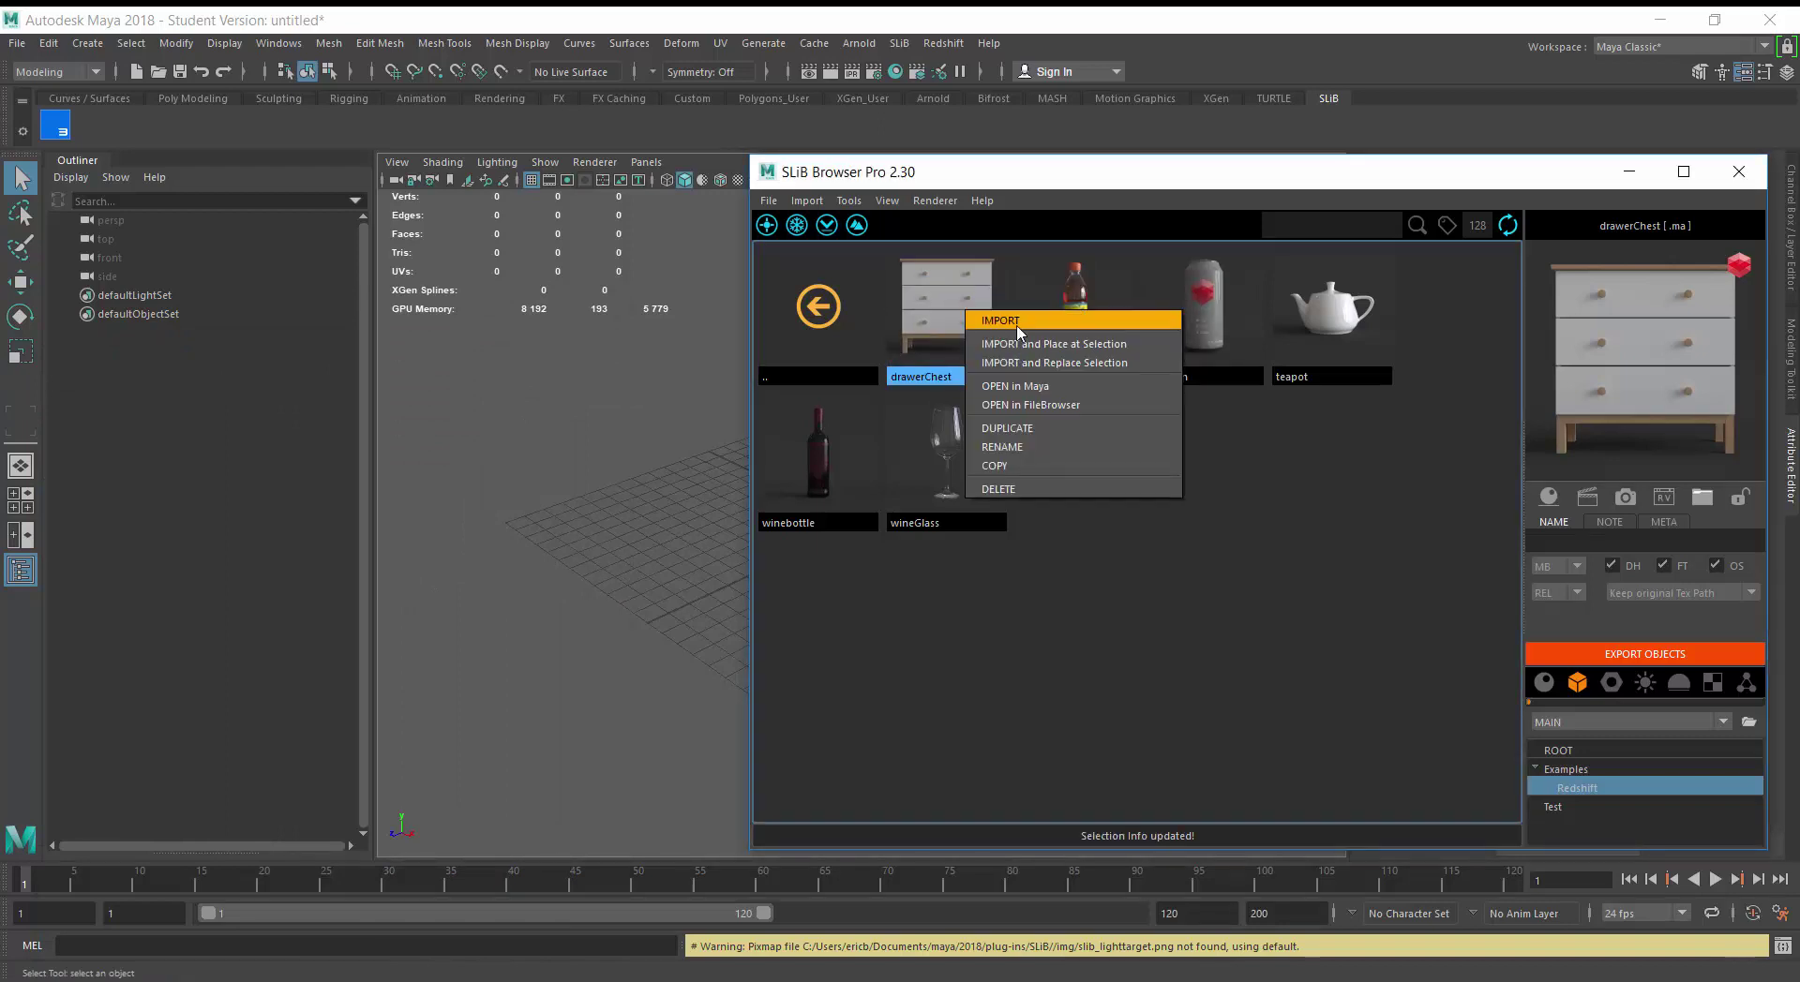
click(998, 319)
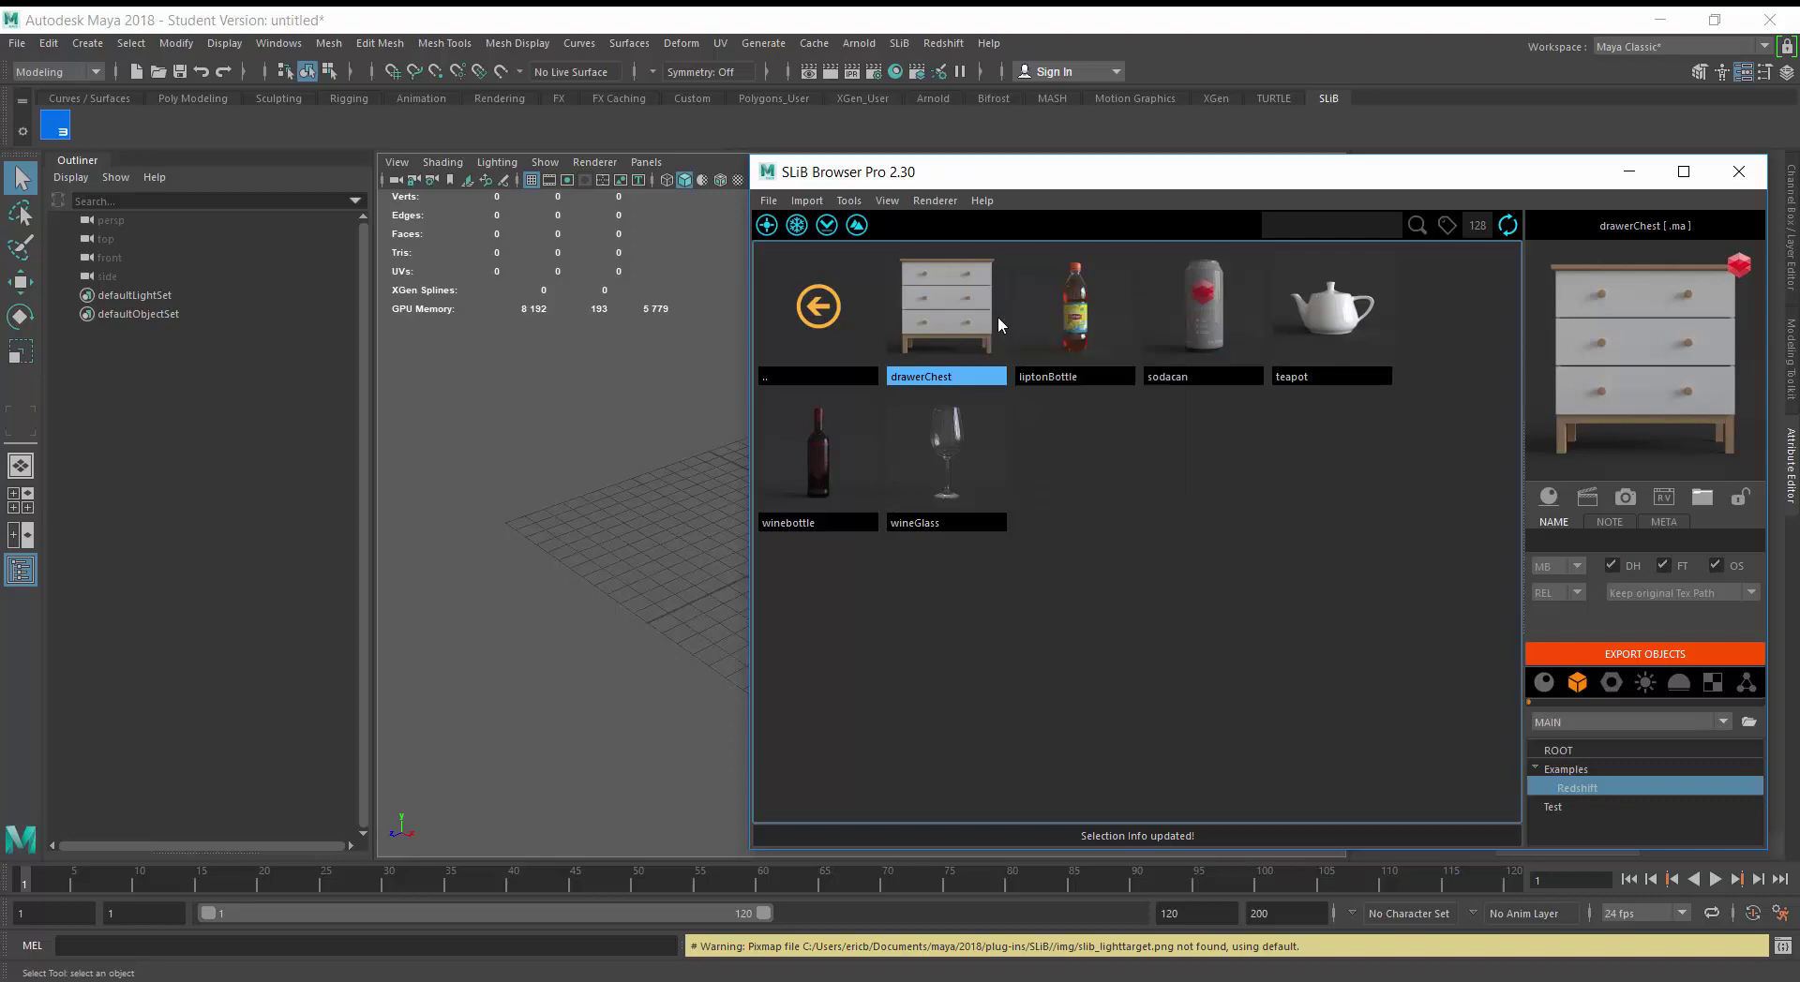
drag(953, 169, 956, 734)
click(154, 295)
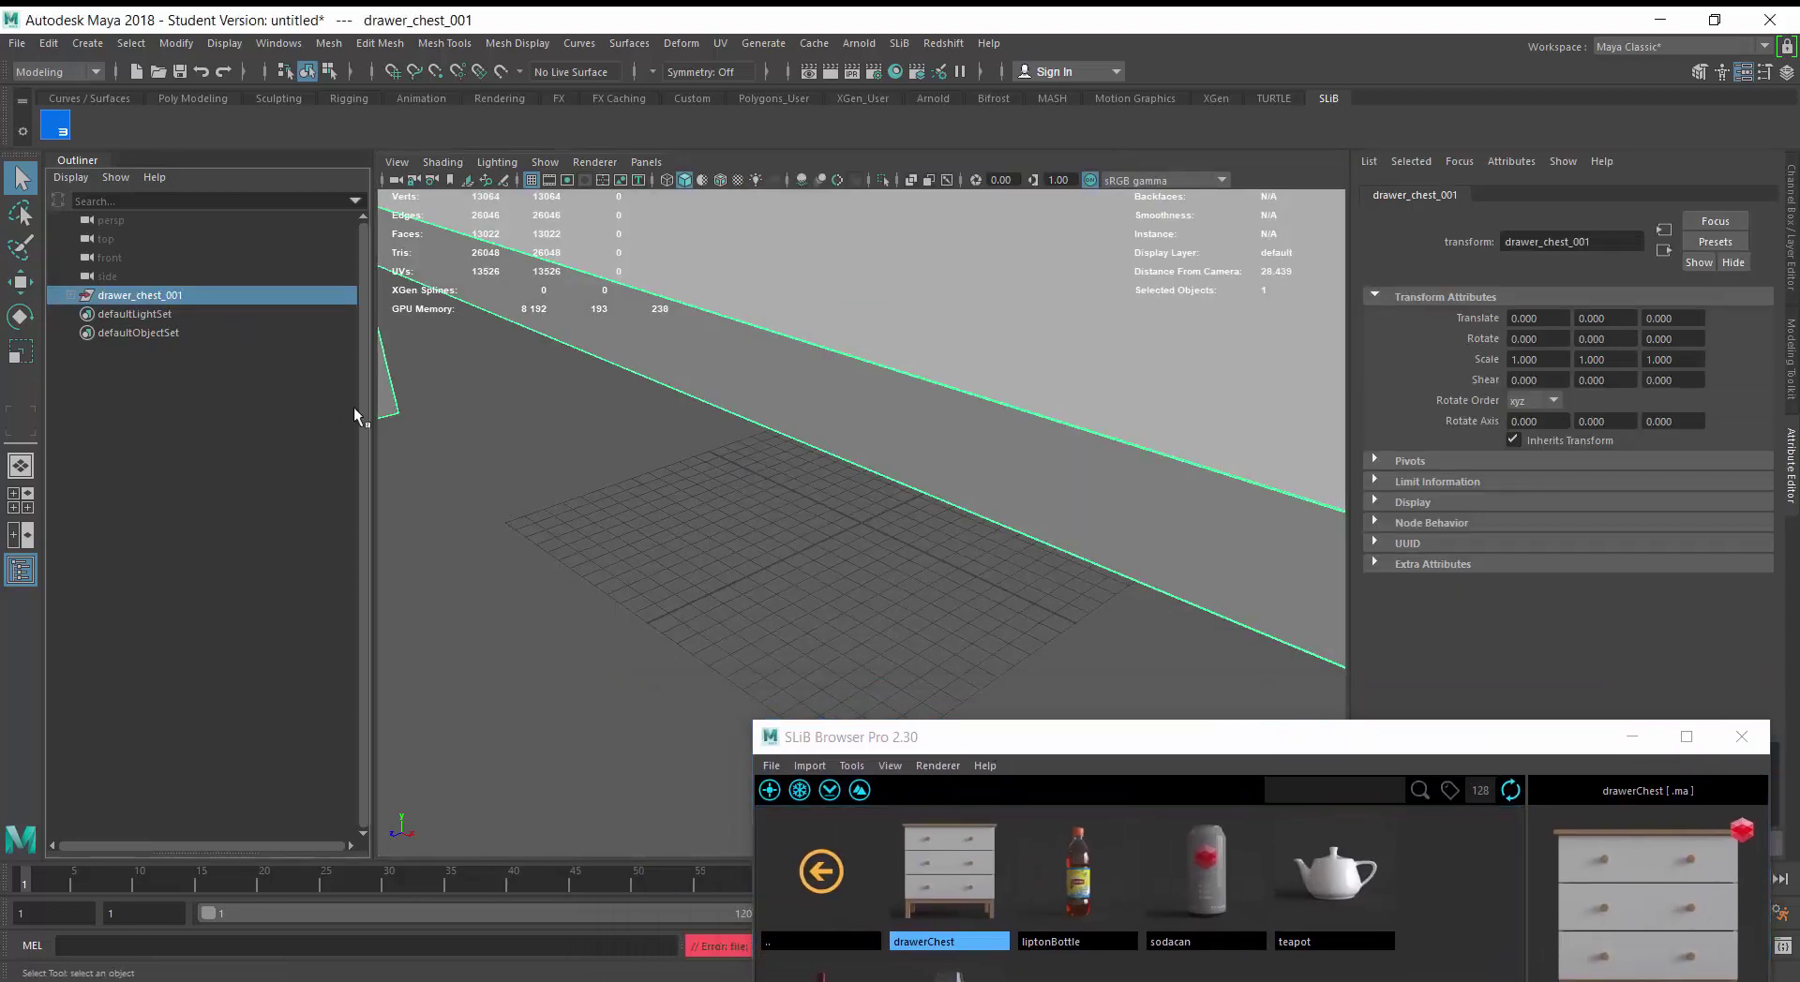
key(f)
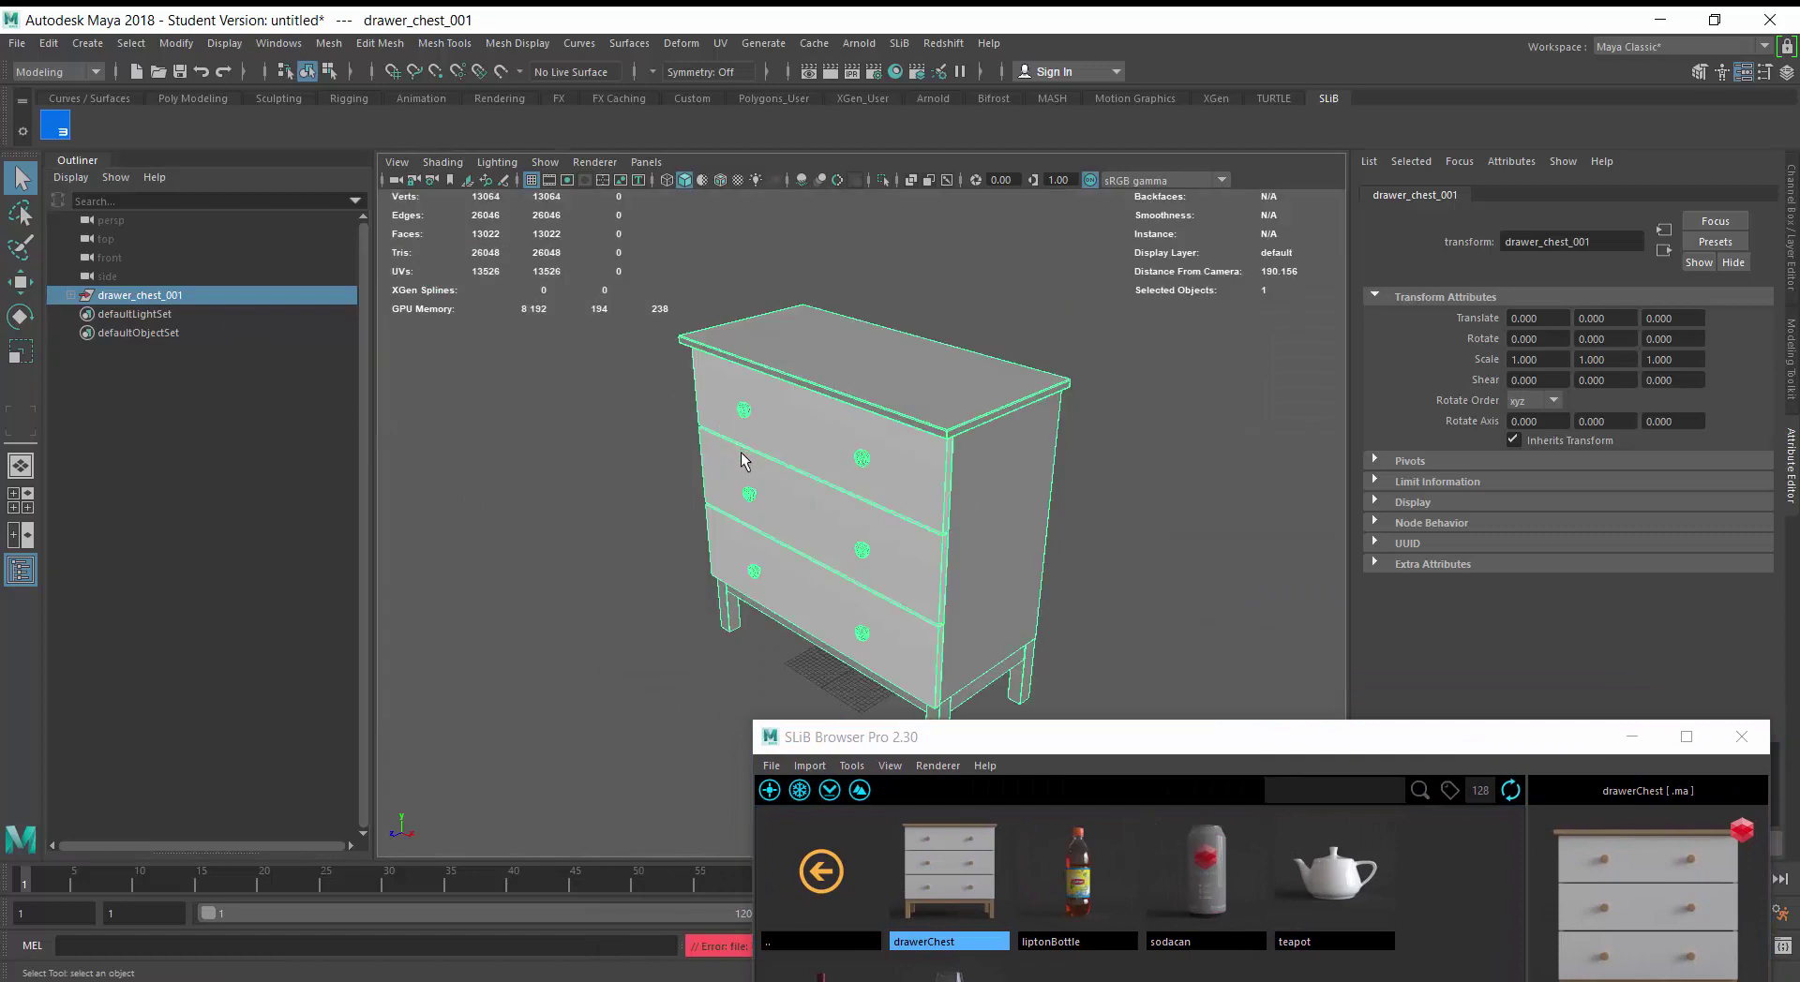
mouse_move(721, 520)
alt+mouse_down()
mouse_move(745, 483)
mouse_move(745, 502)
alt+mouse_up()
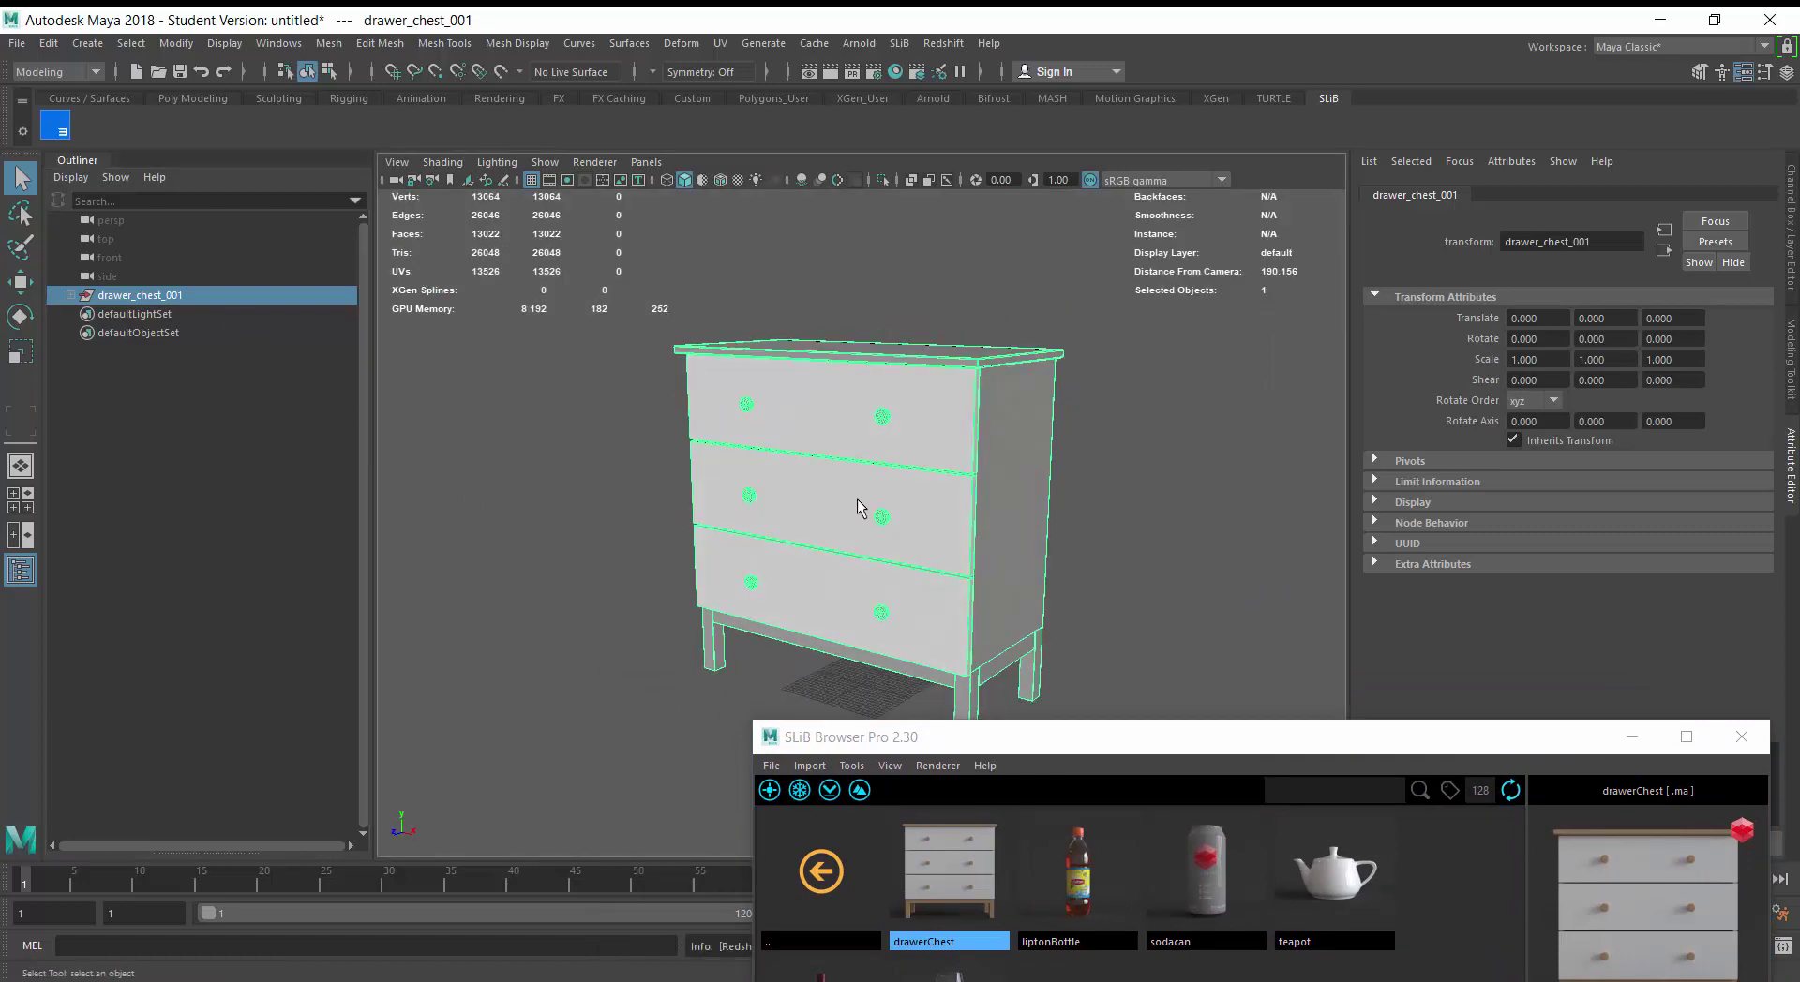
Run a Redshift IPR test render of the chest, then close the Render View
drag(1013, 741, 958, 559)
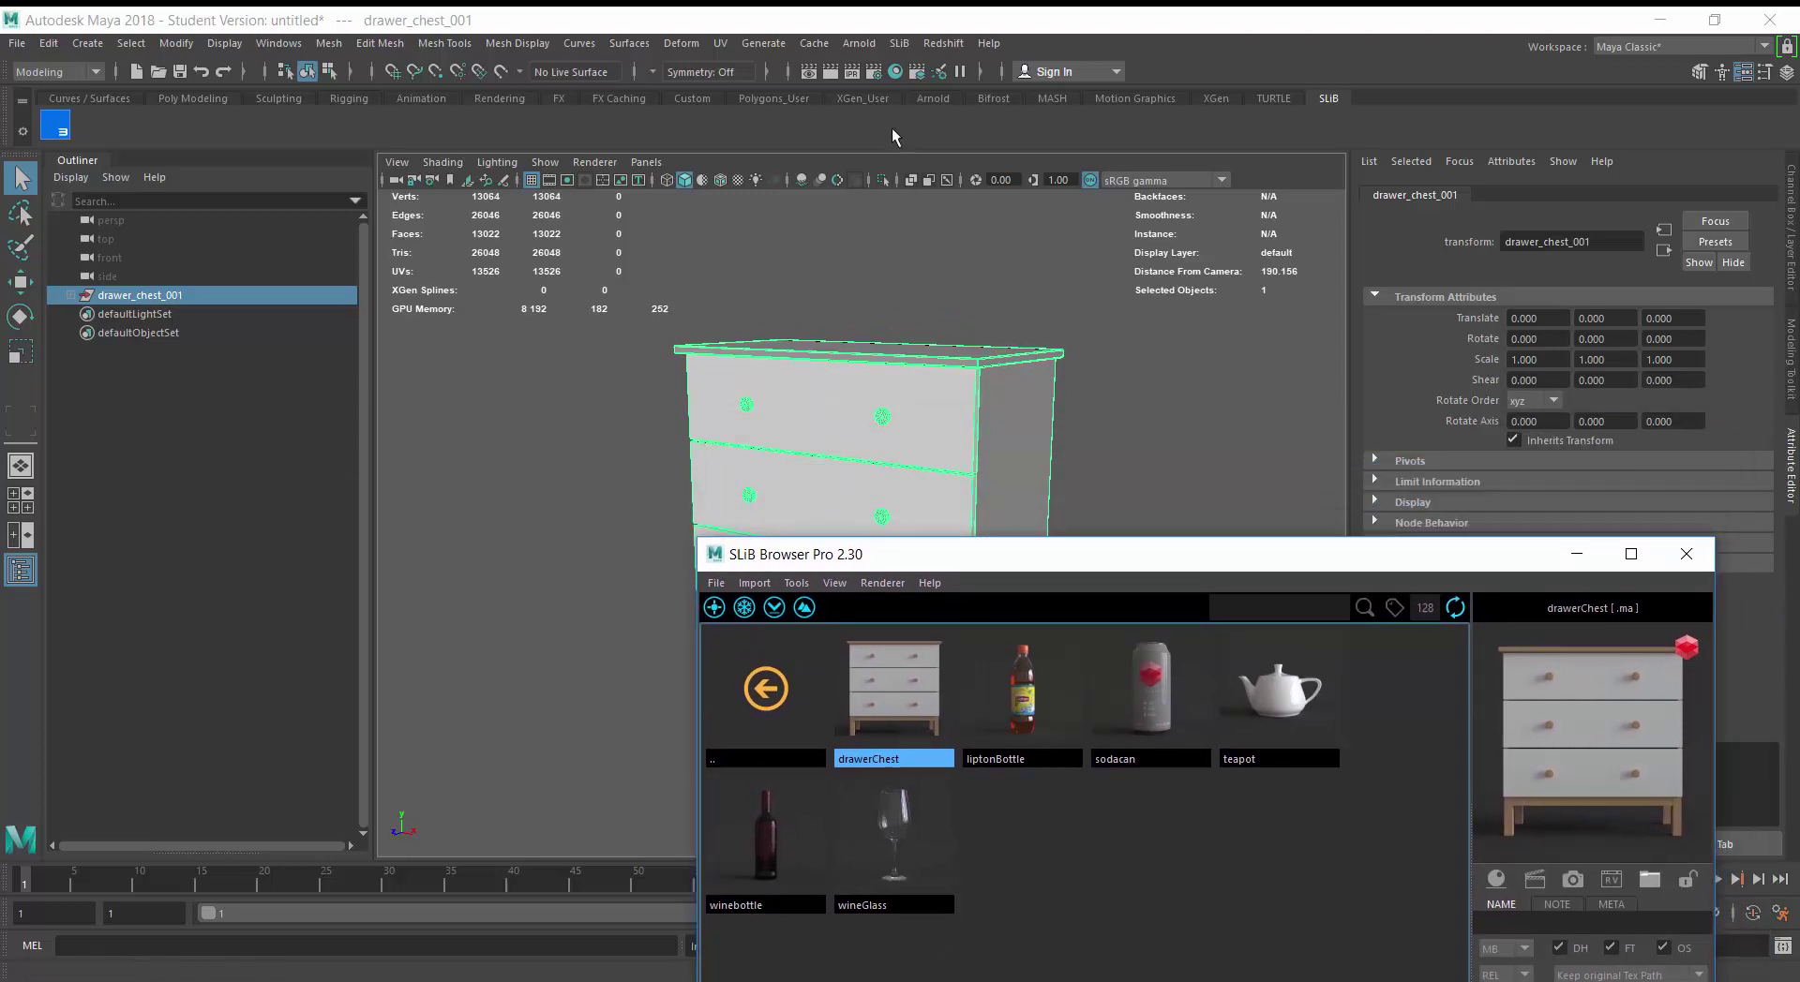
click(848, 75)
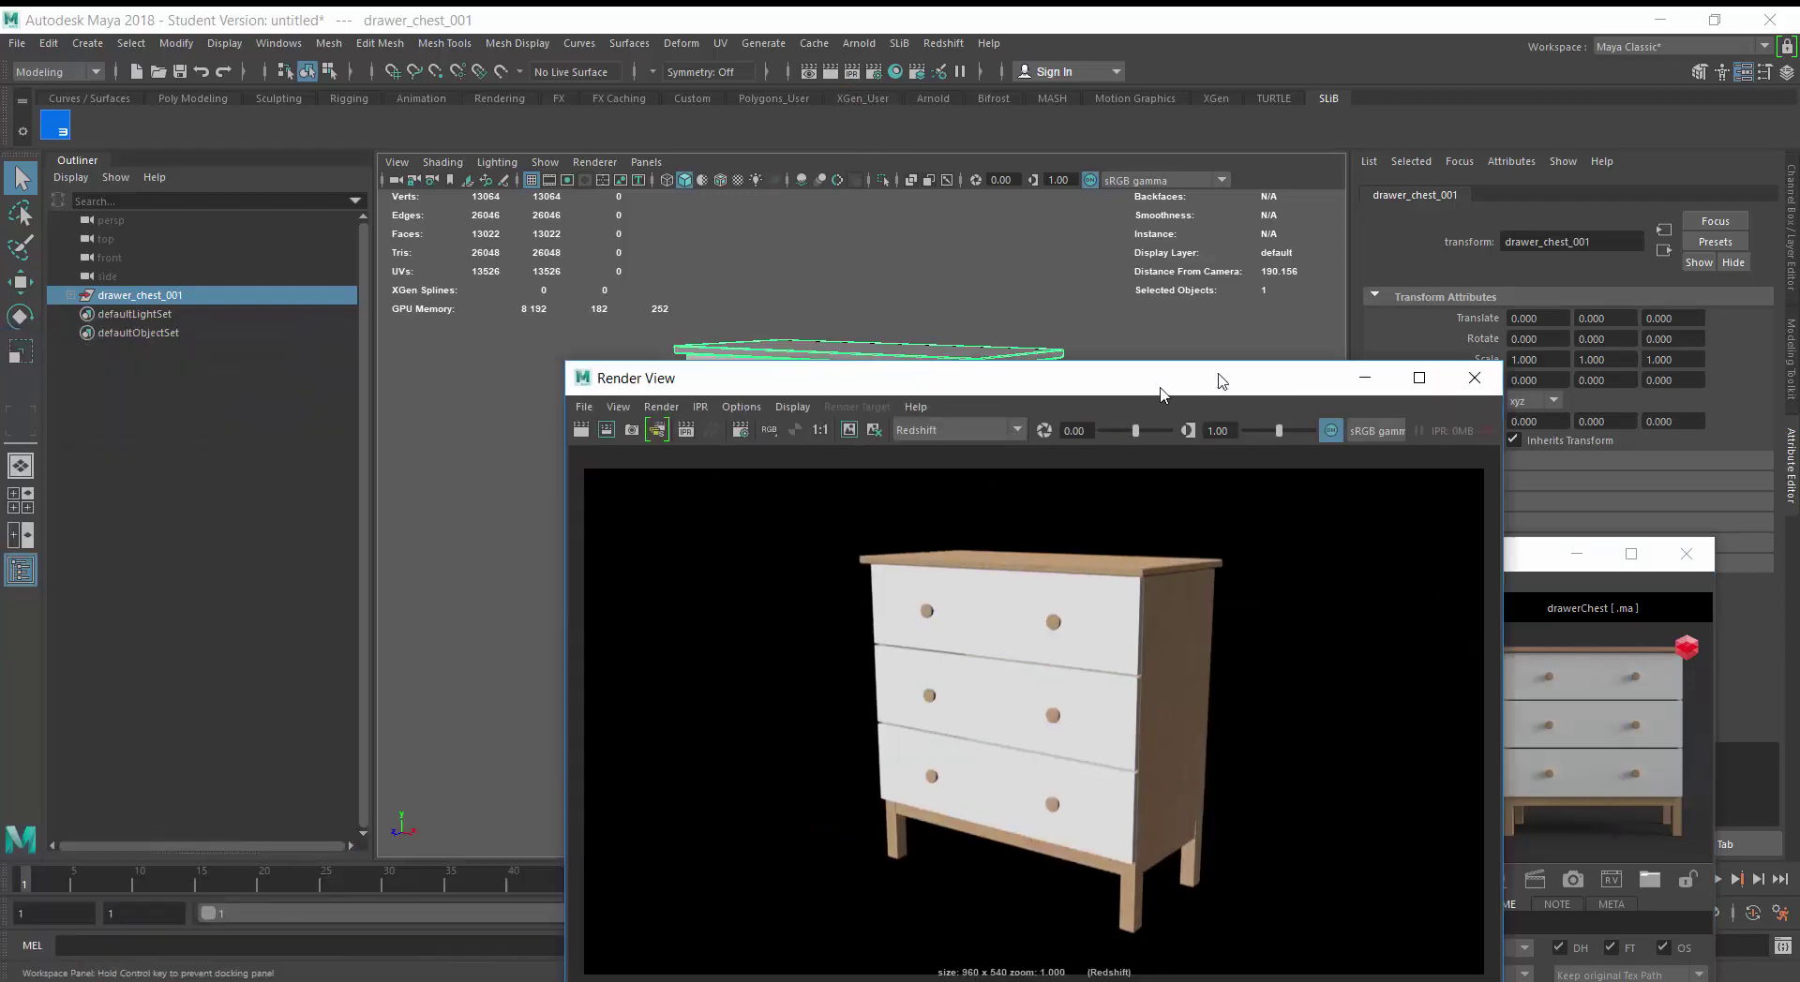
drag(1148, 389, 1073, 244)
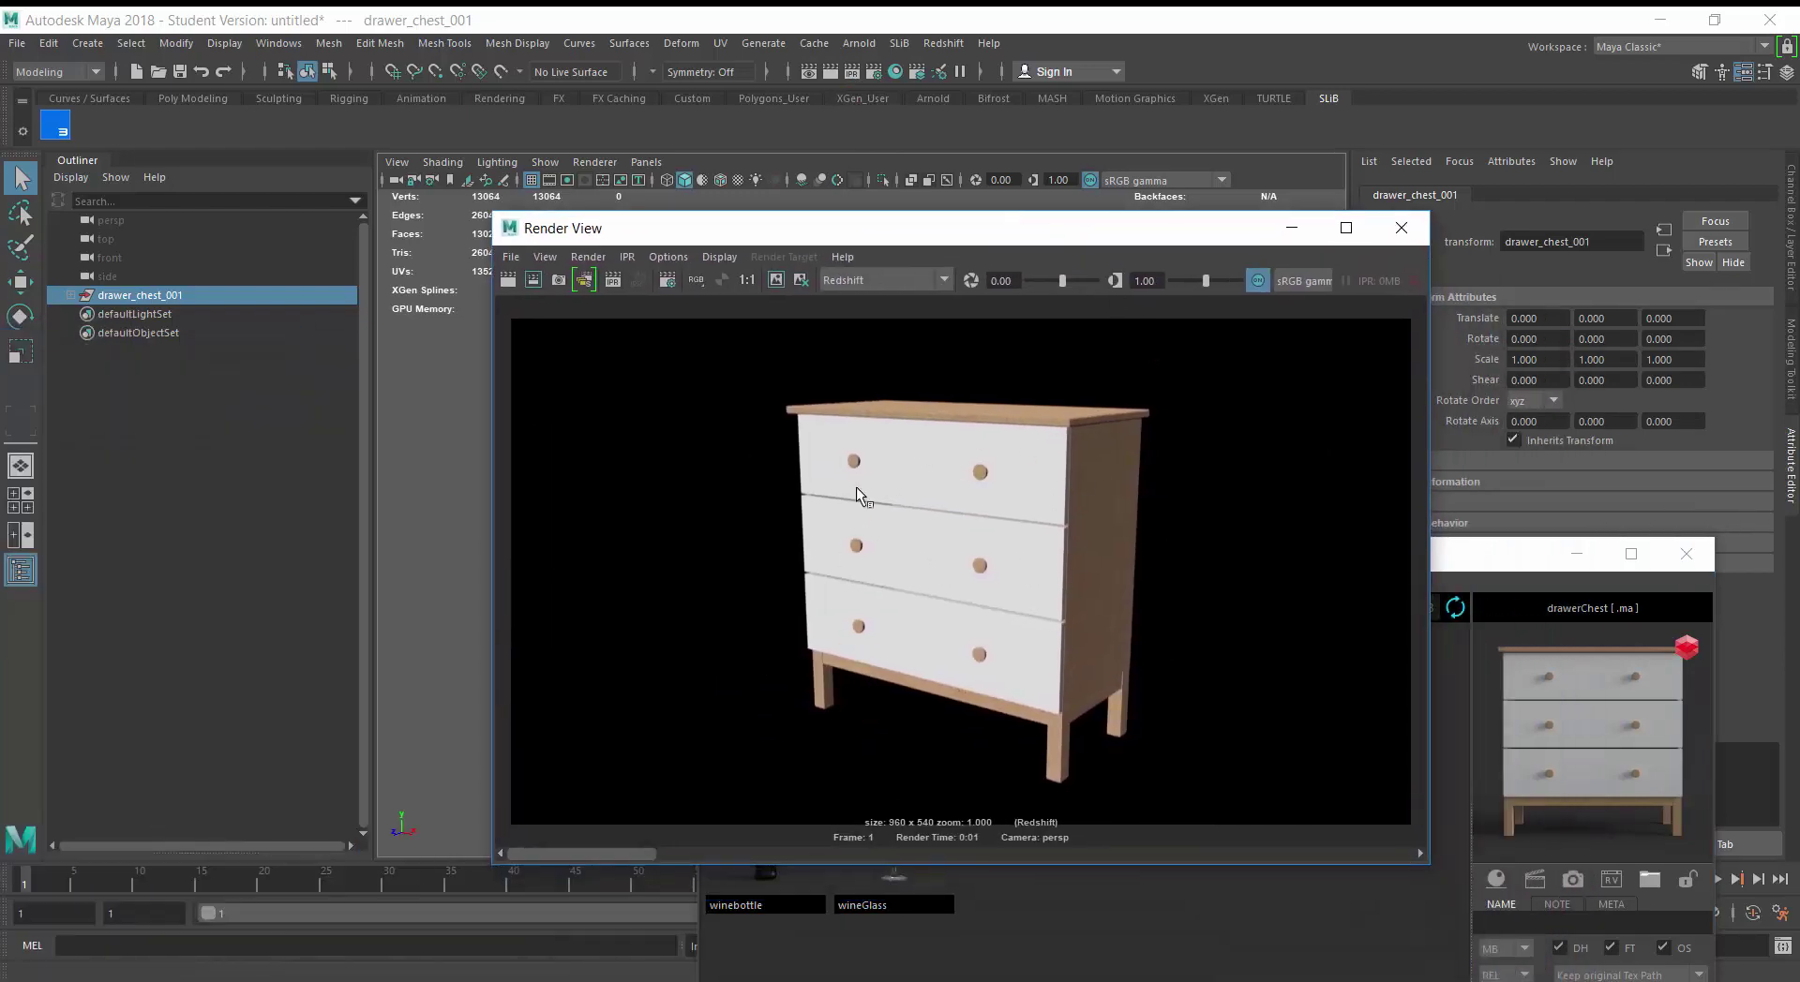
click(1400, 228)
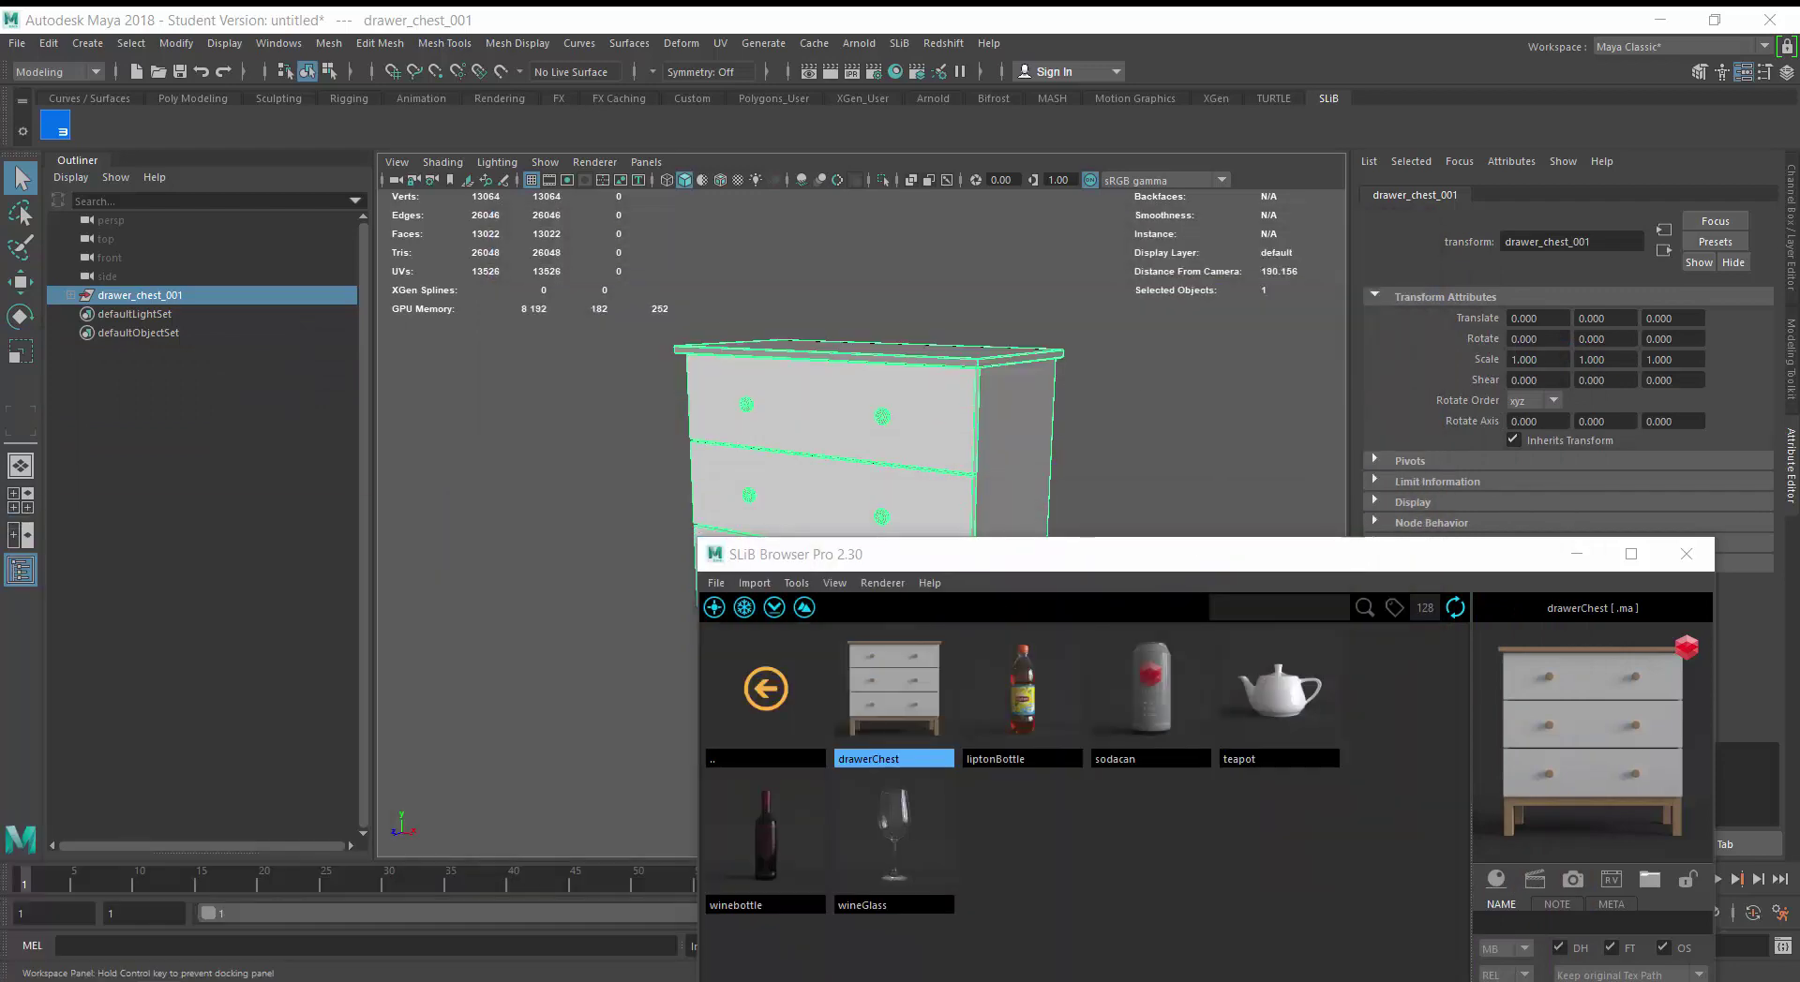
drag(1337, 556, 1136, 216)
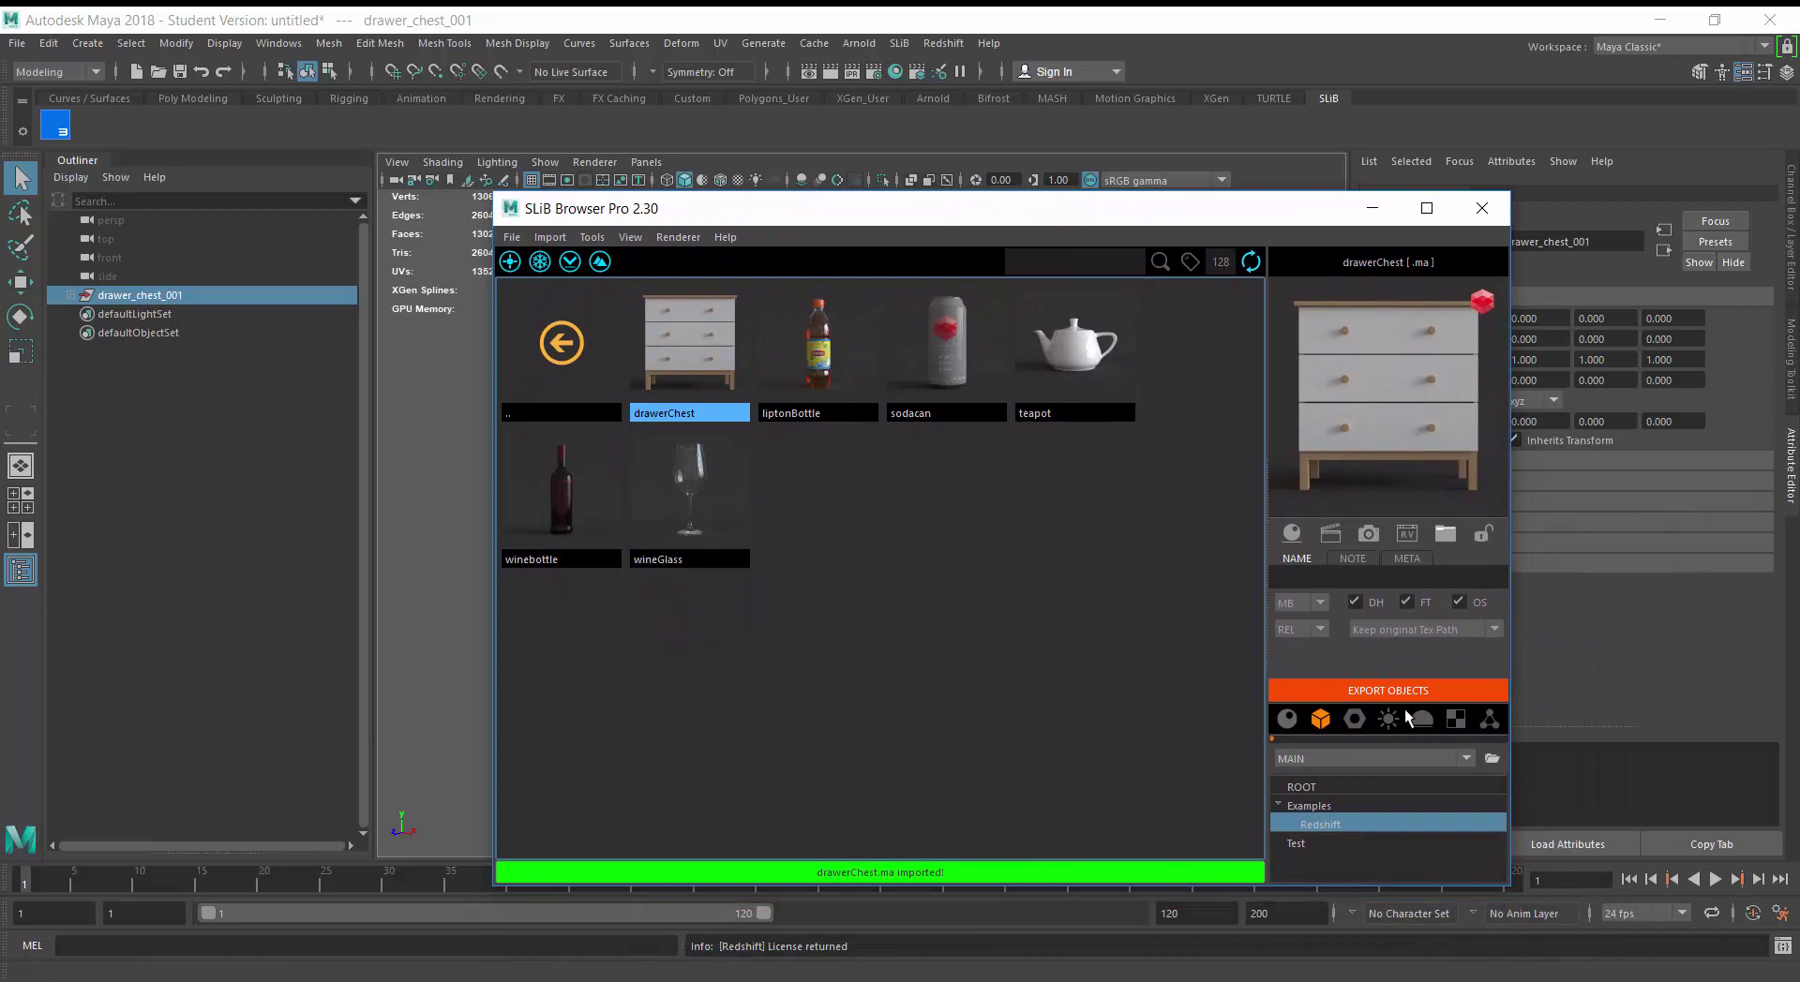
Import hdri001 from the HDRI library as an SLiB dome light
click(1430, 723)
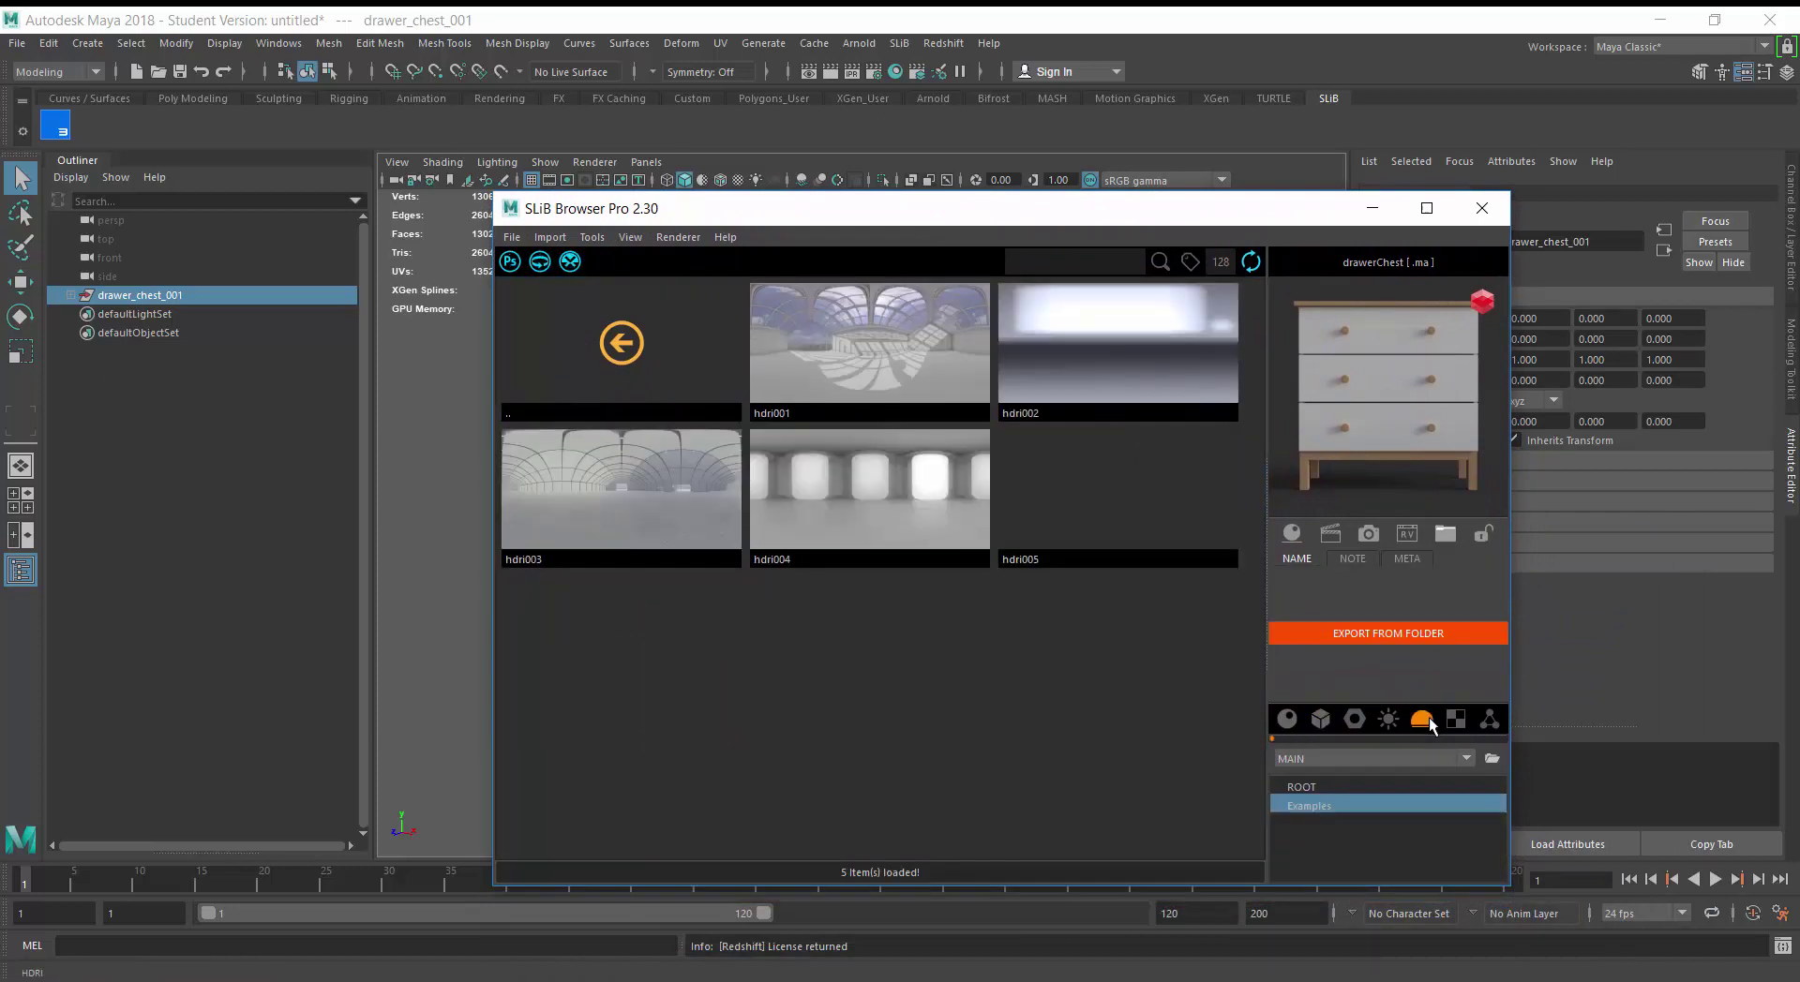
click(867, 350)
right_click(869, 354)
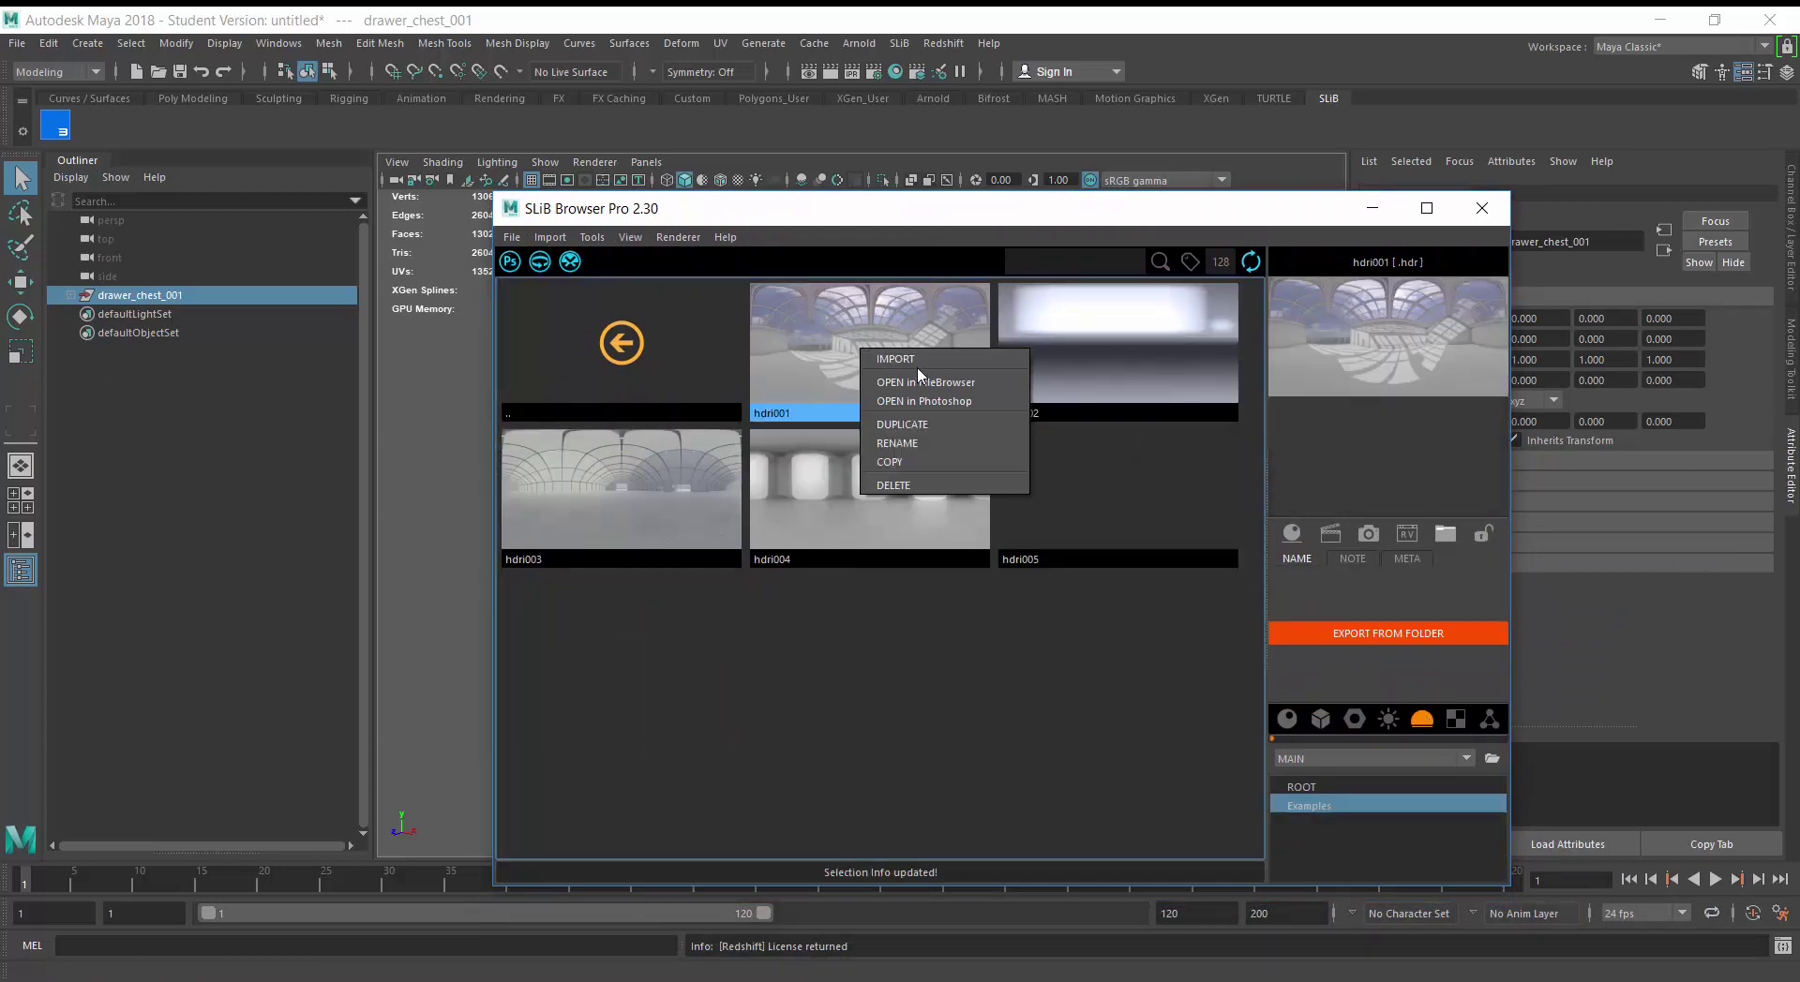
click(881, 359)
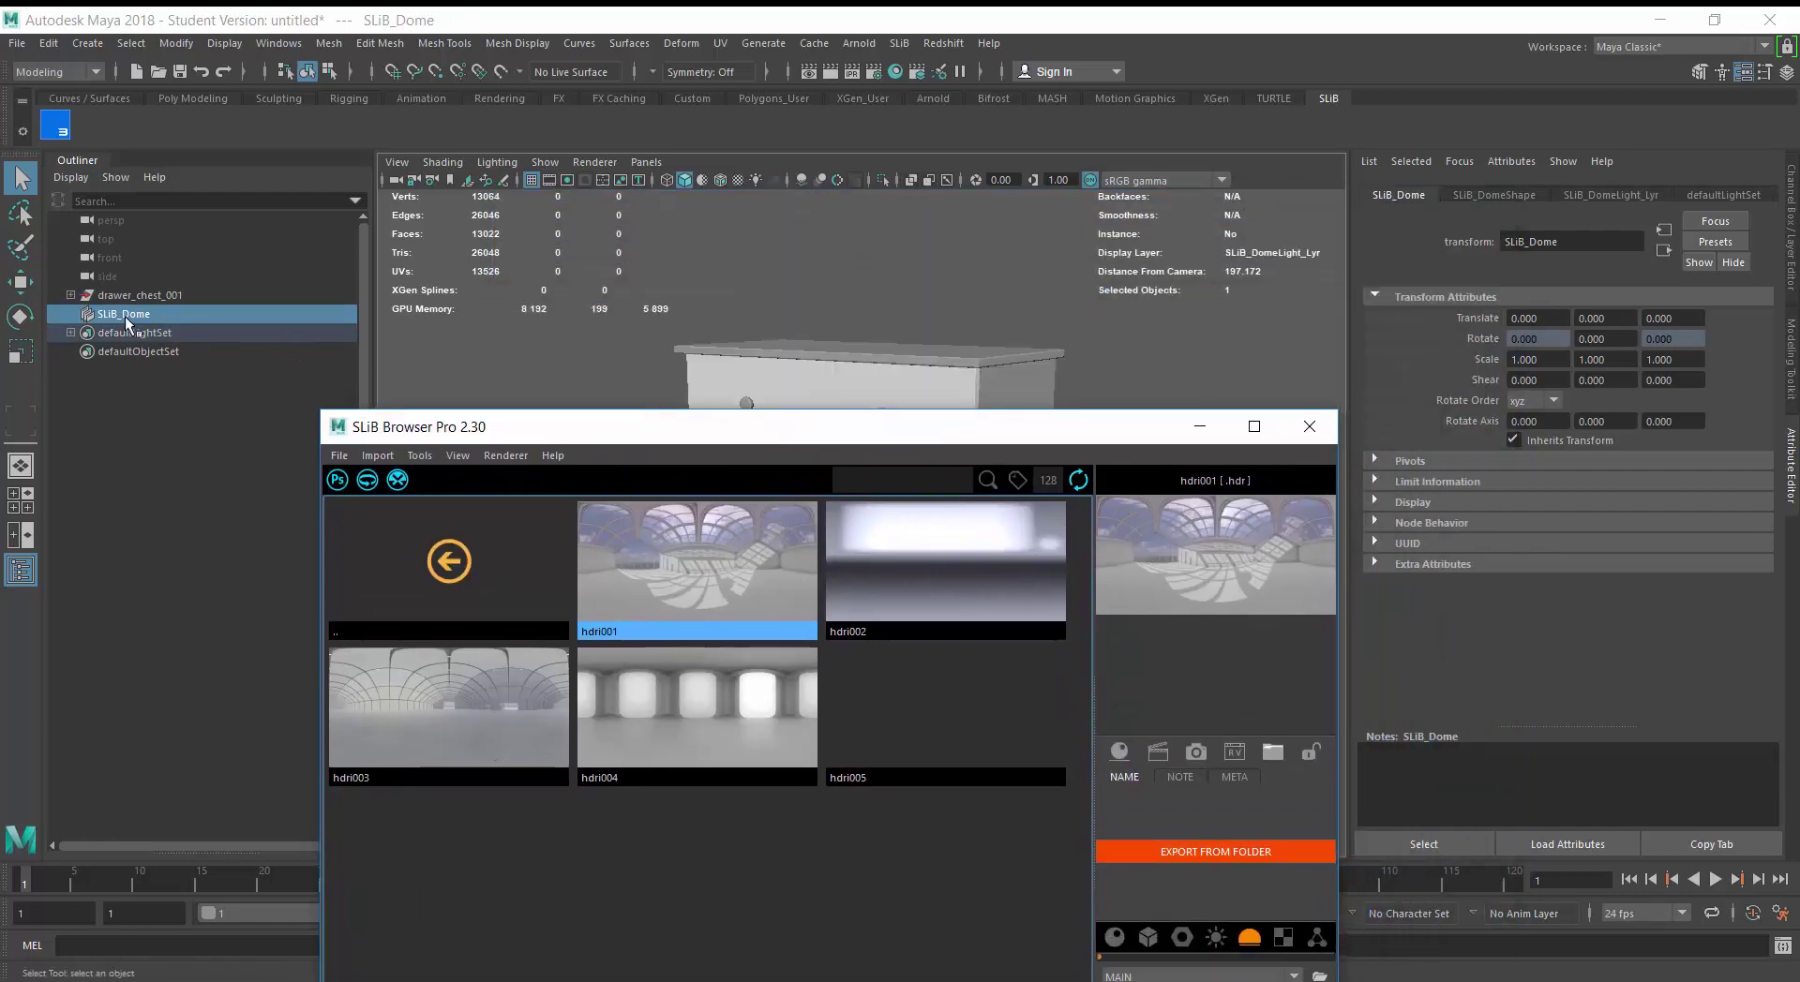
Inspect the SLiB_Dome shape, display layer and light set tabs in the Attribute Editor
click(125, 315)
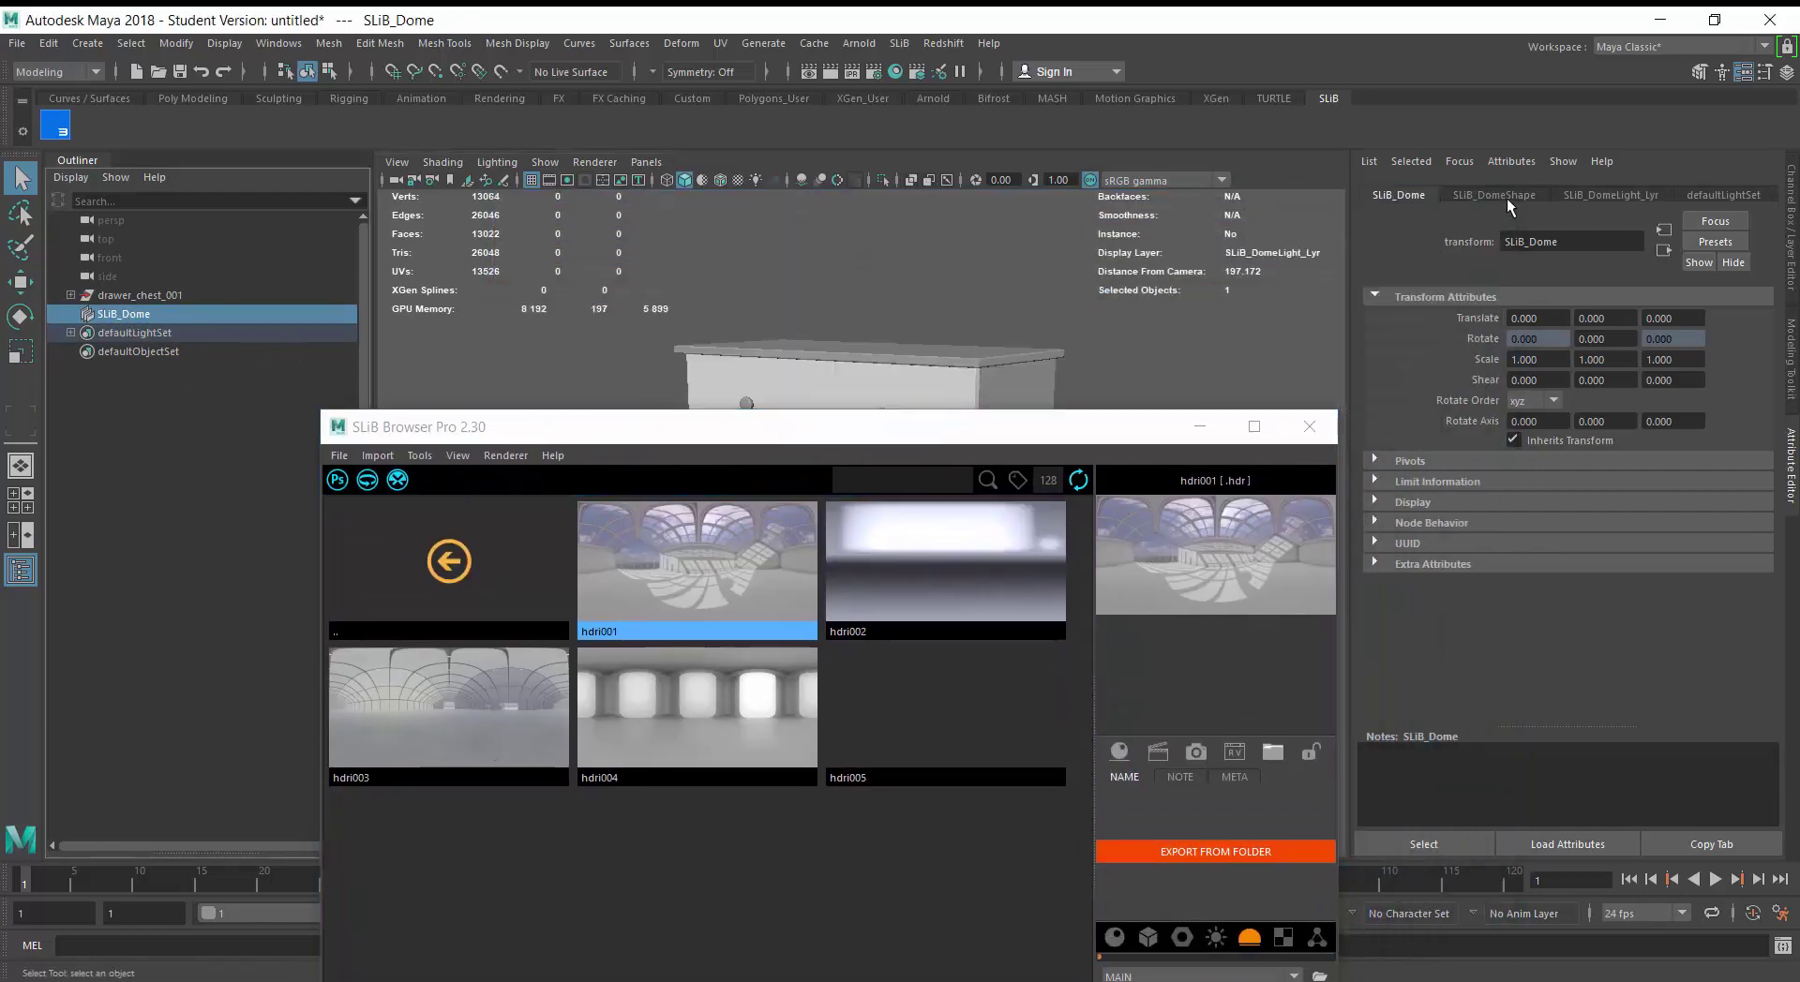
click(1507, 193)
click(1606, 194)
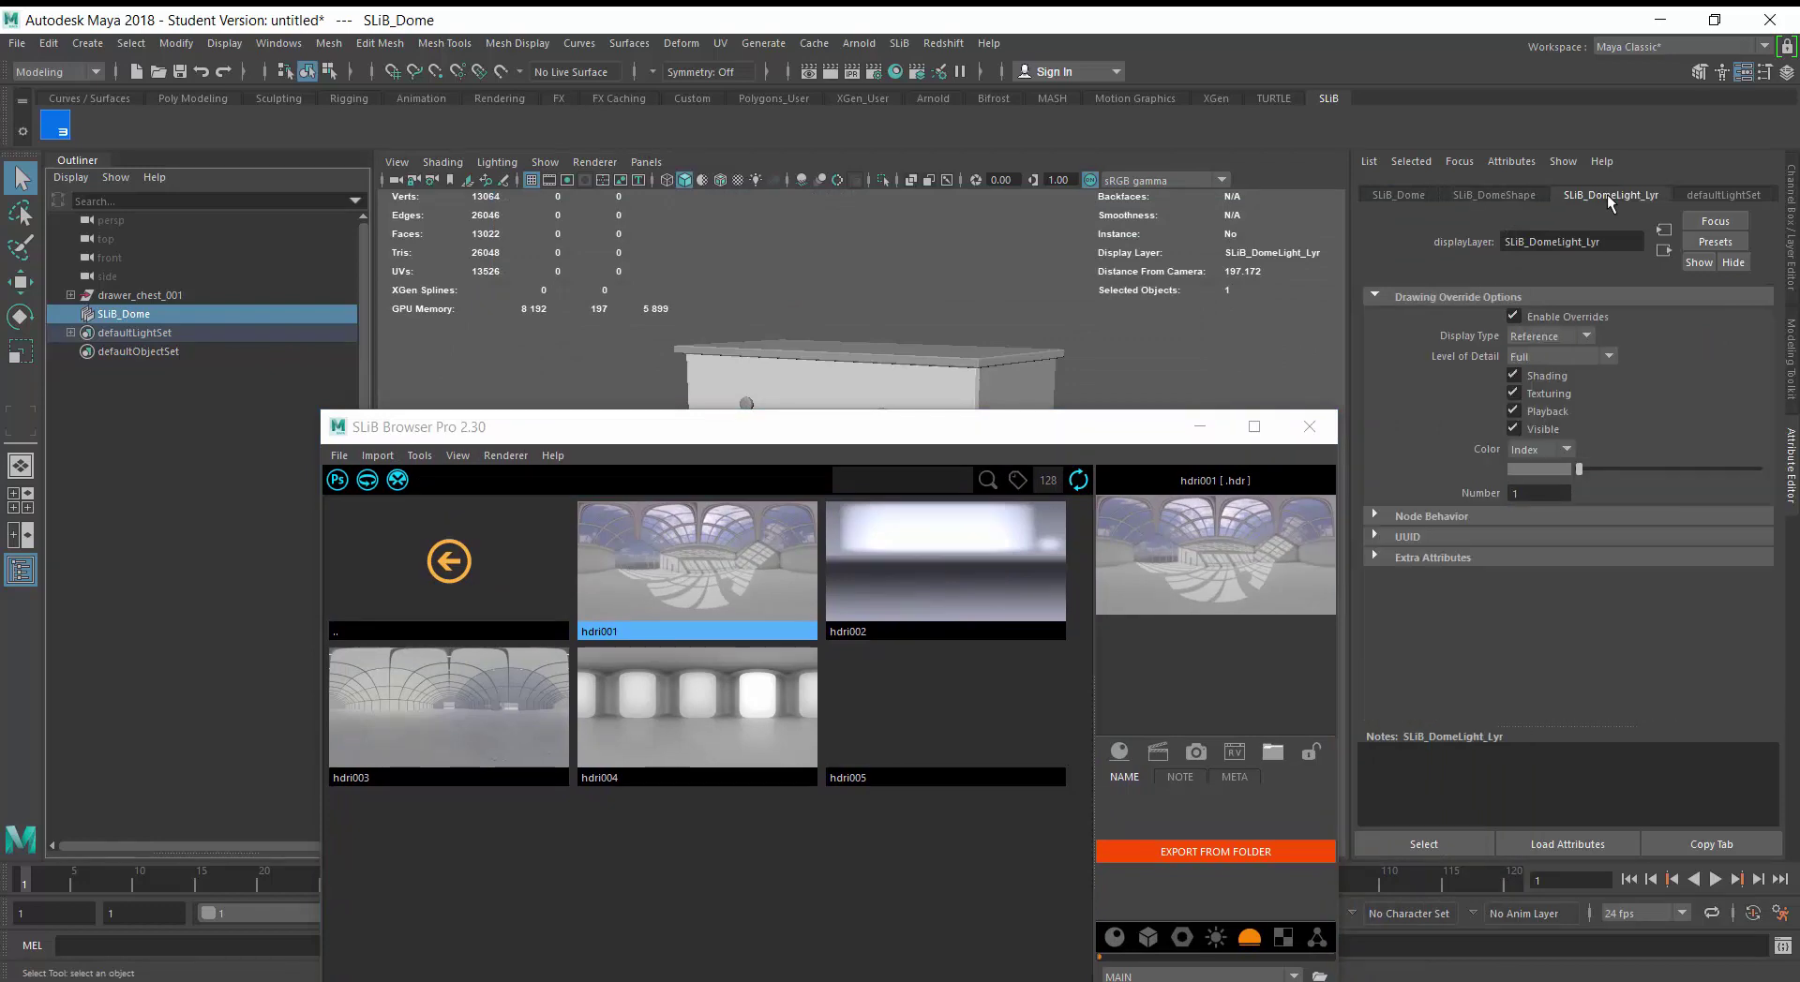
click(1712, 197)
click(1514, 194)
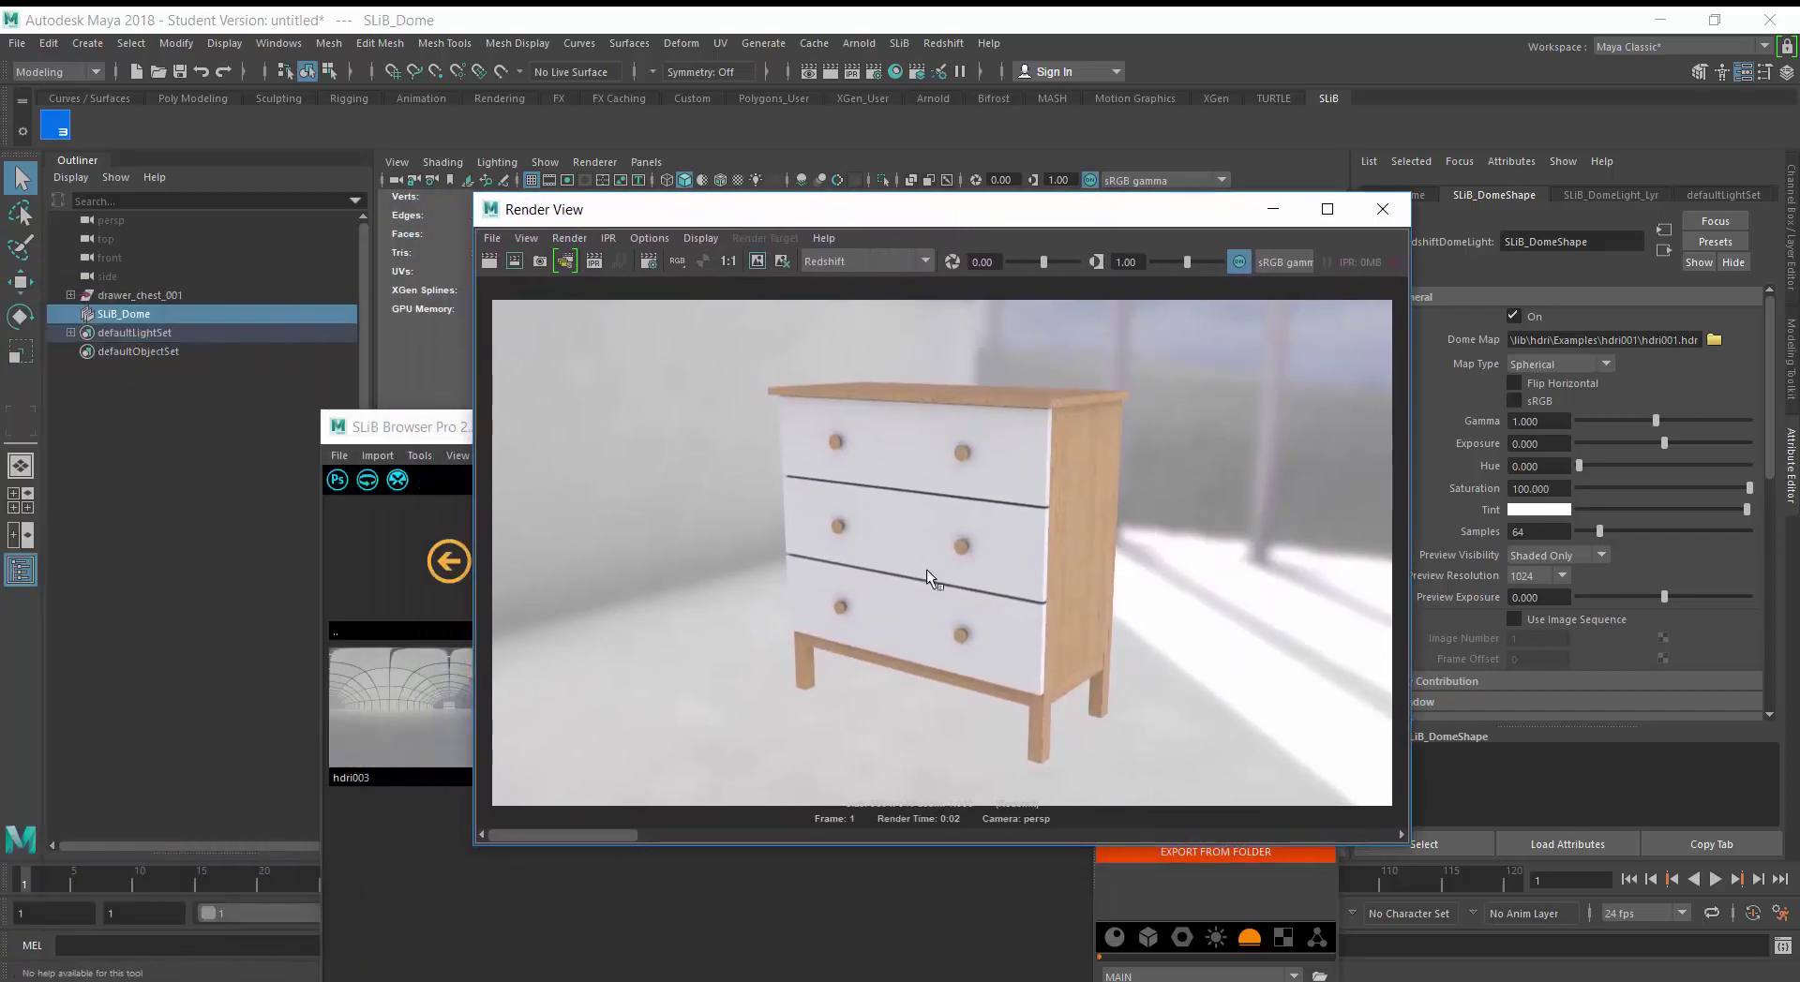
Load hdri002 onto the dome as its environment
drag(1062, 222, 1337, 187)
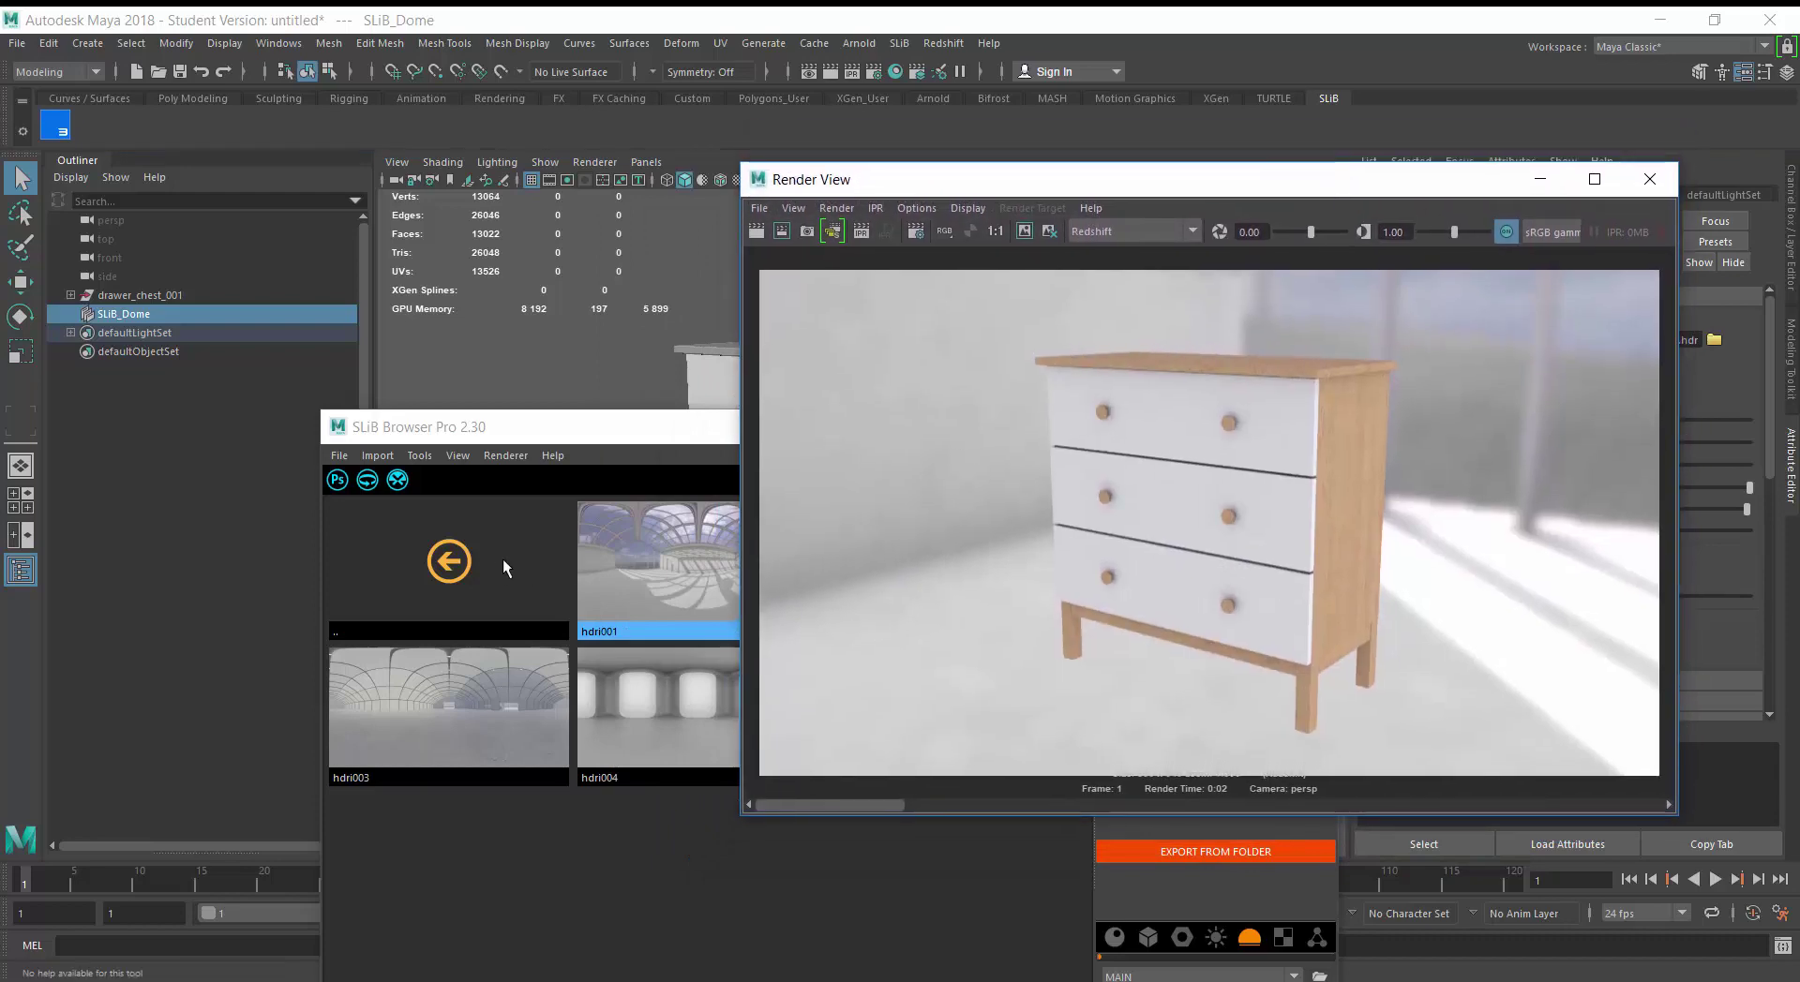
drag(601, 445, 454, 505)
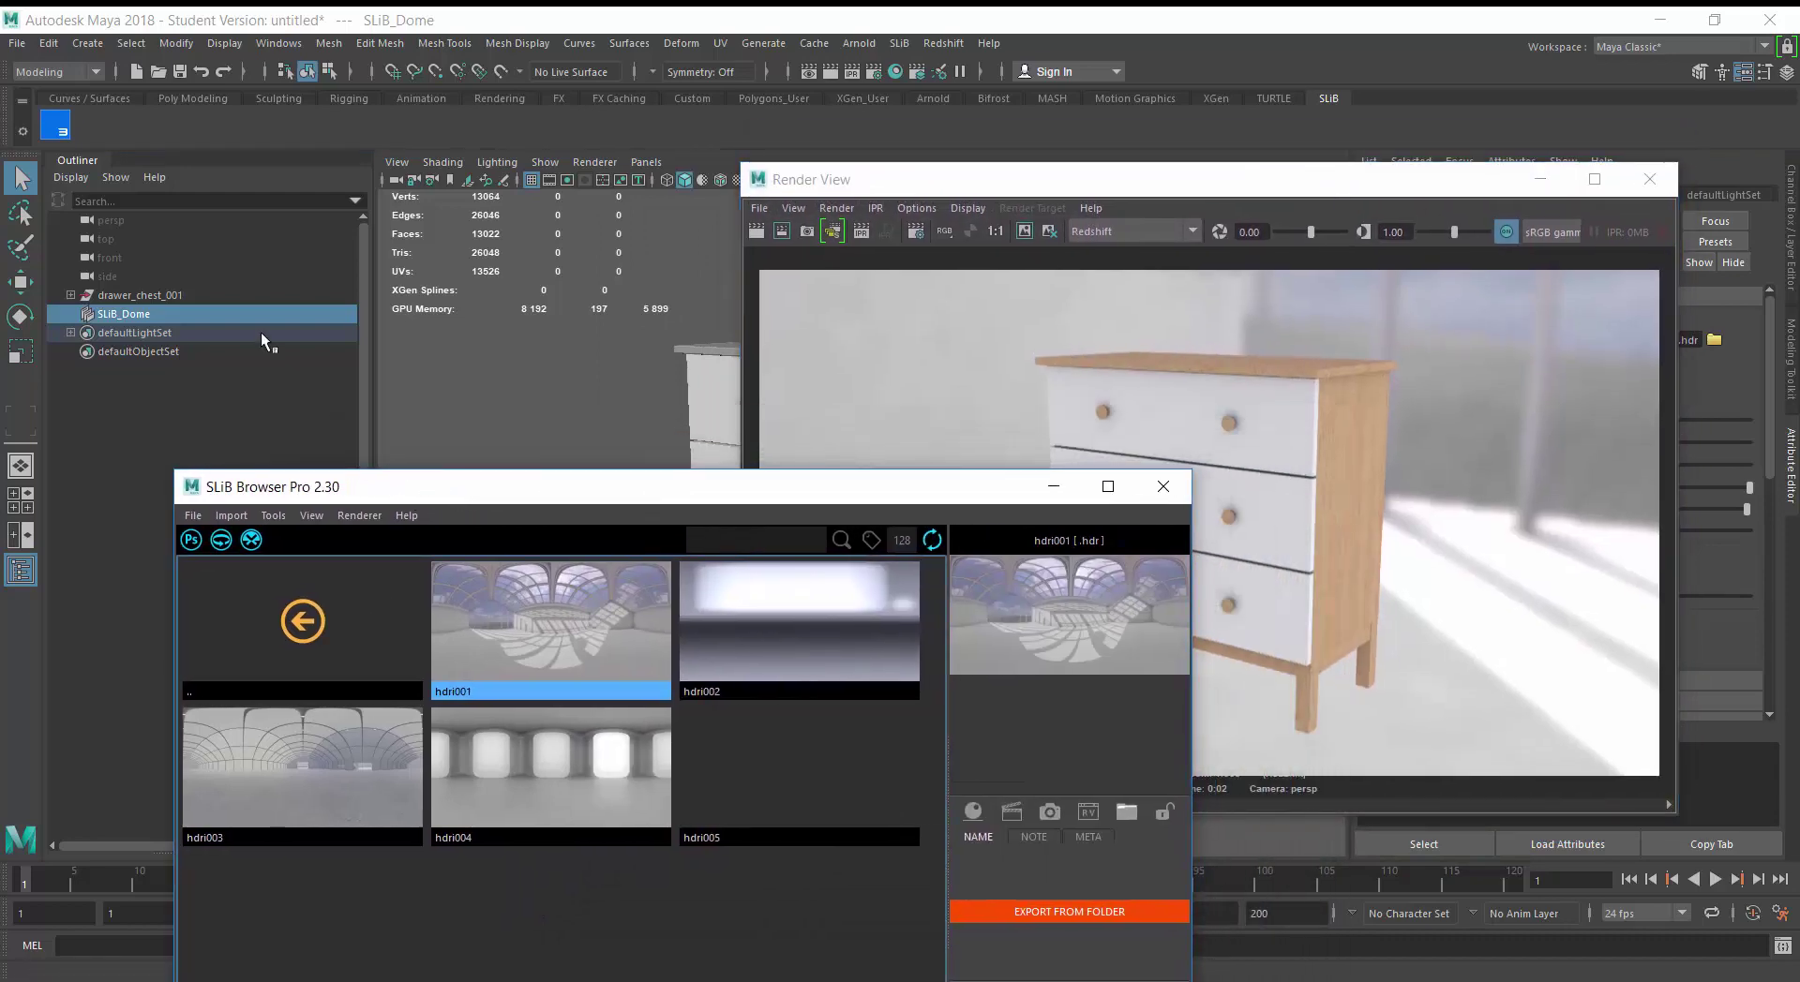
click(750, 653)
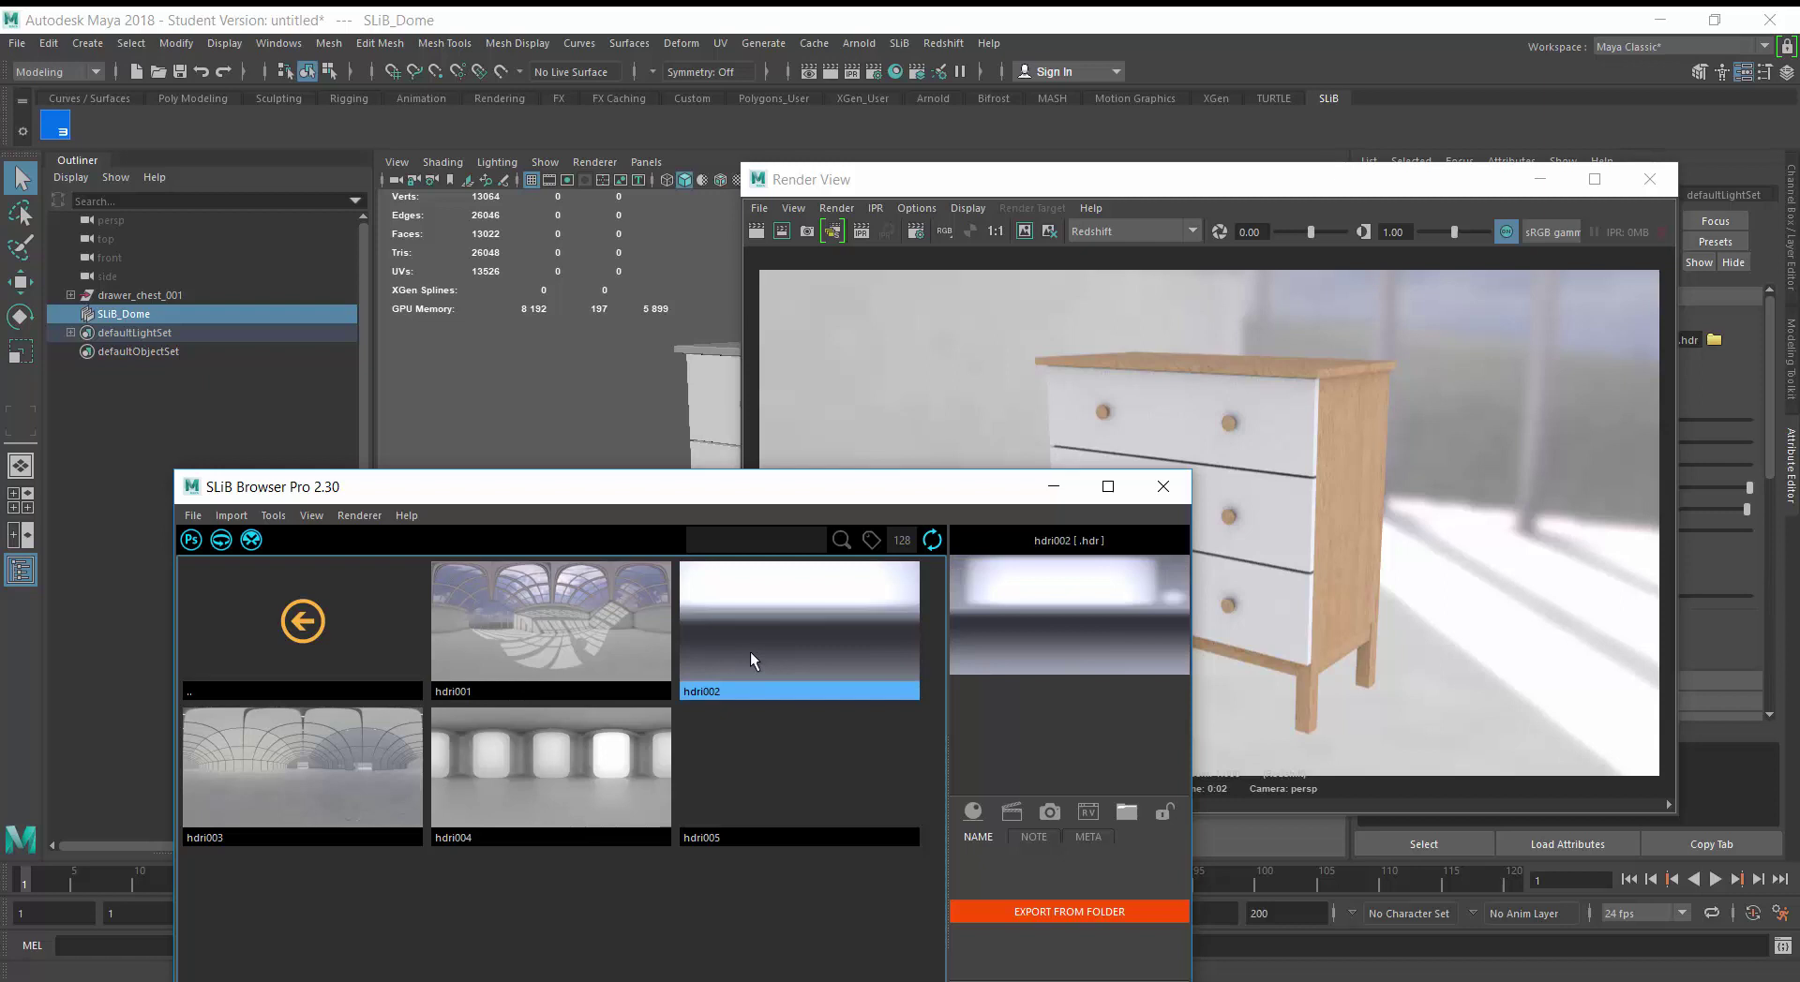
right_click(767, 638)
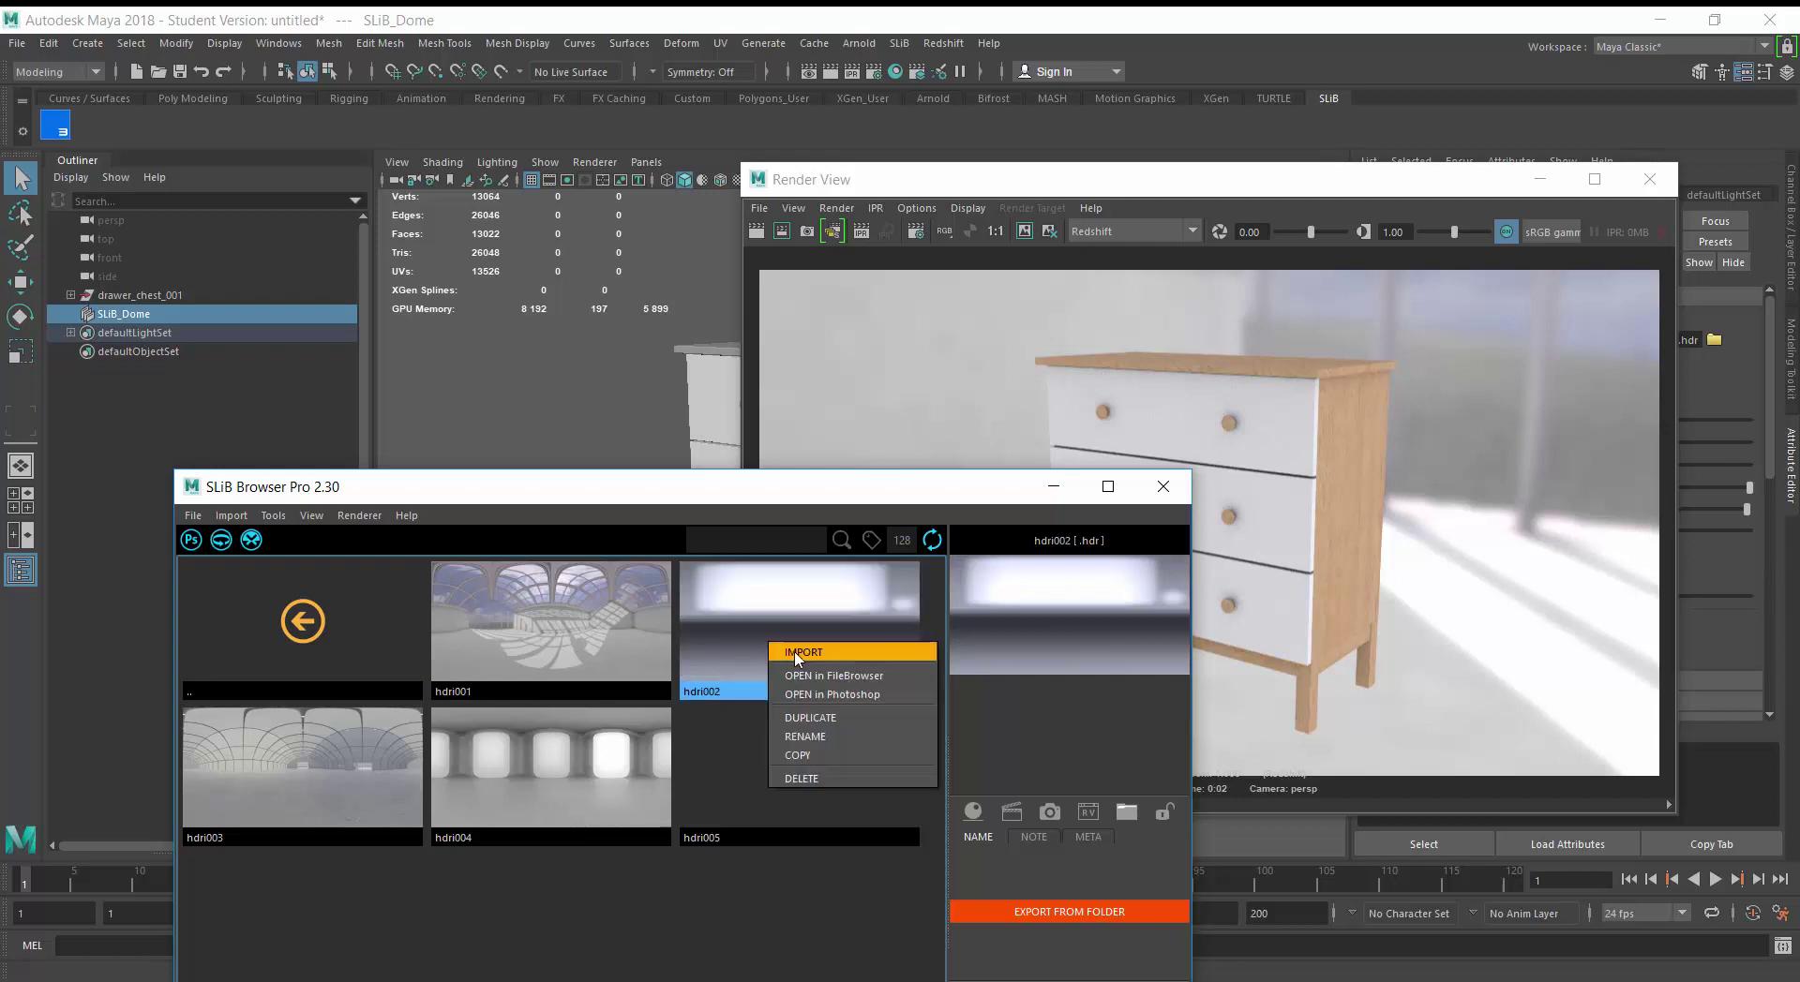
click(812, 658)
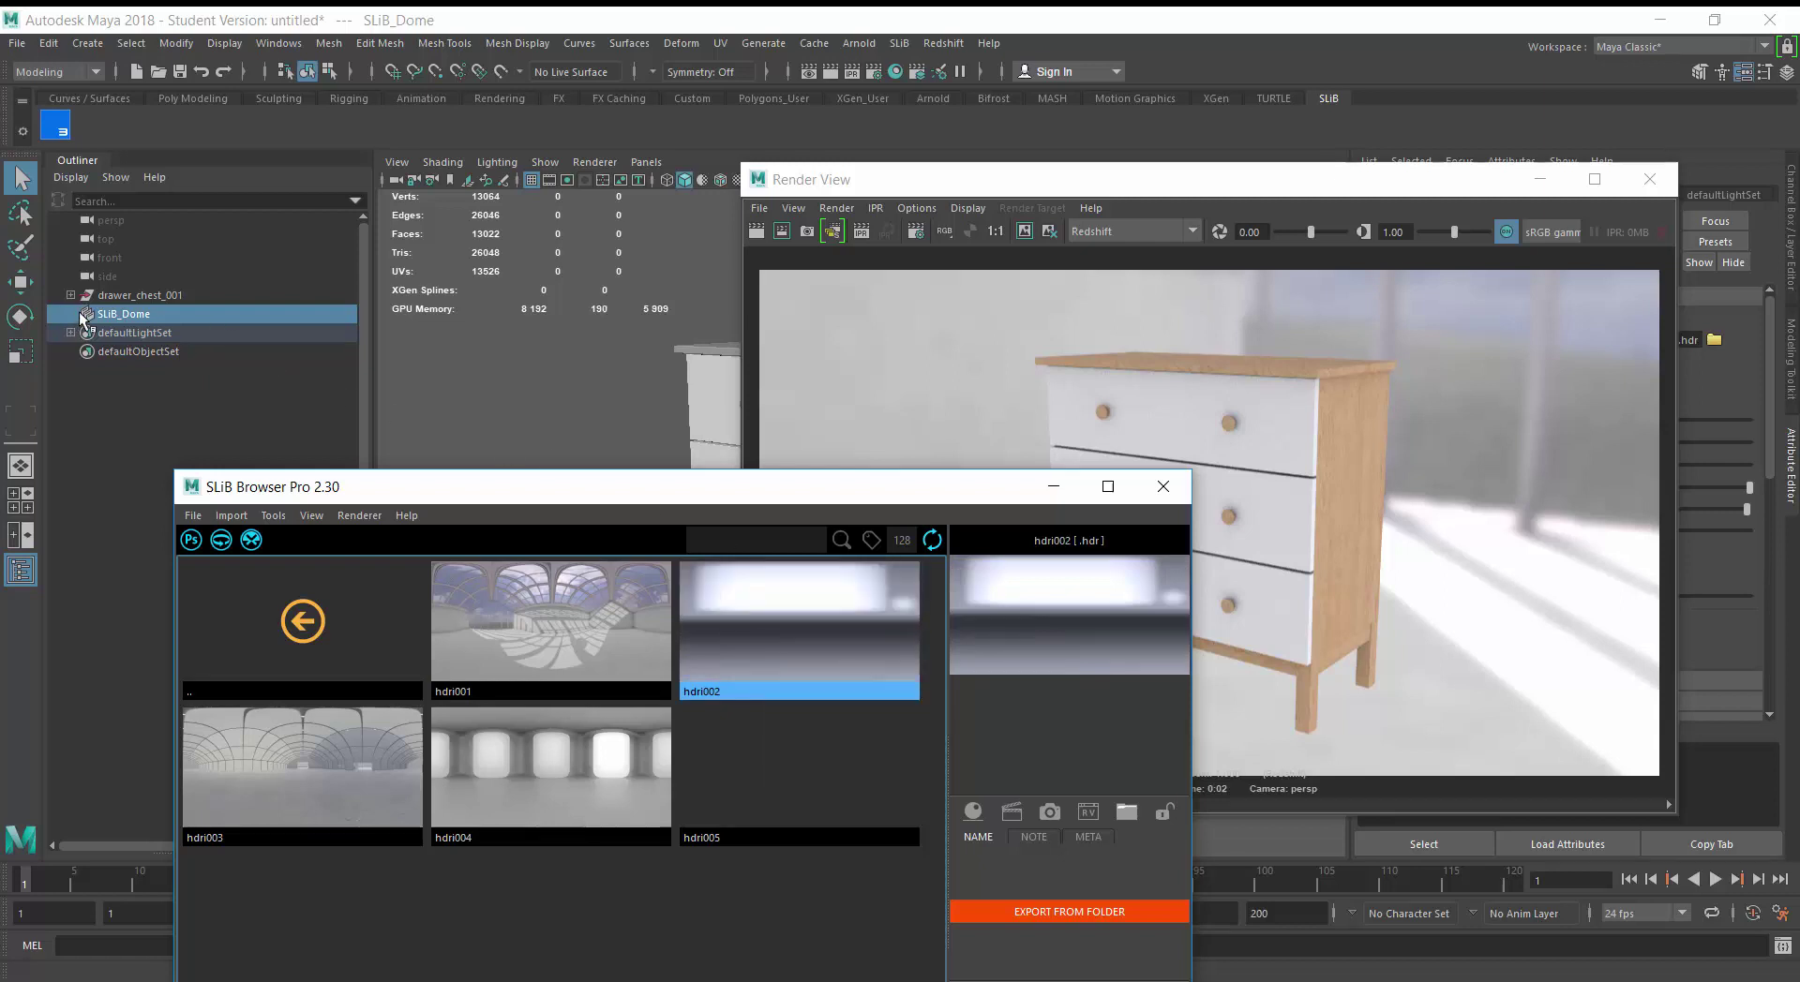
drag(434, 494, 419, 579)
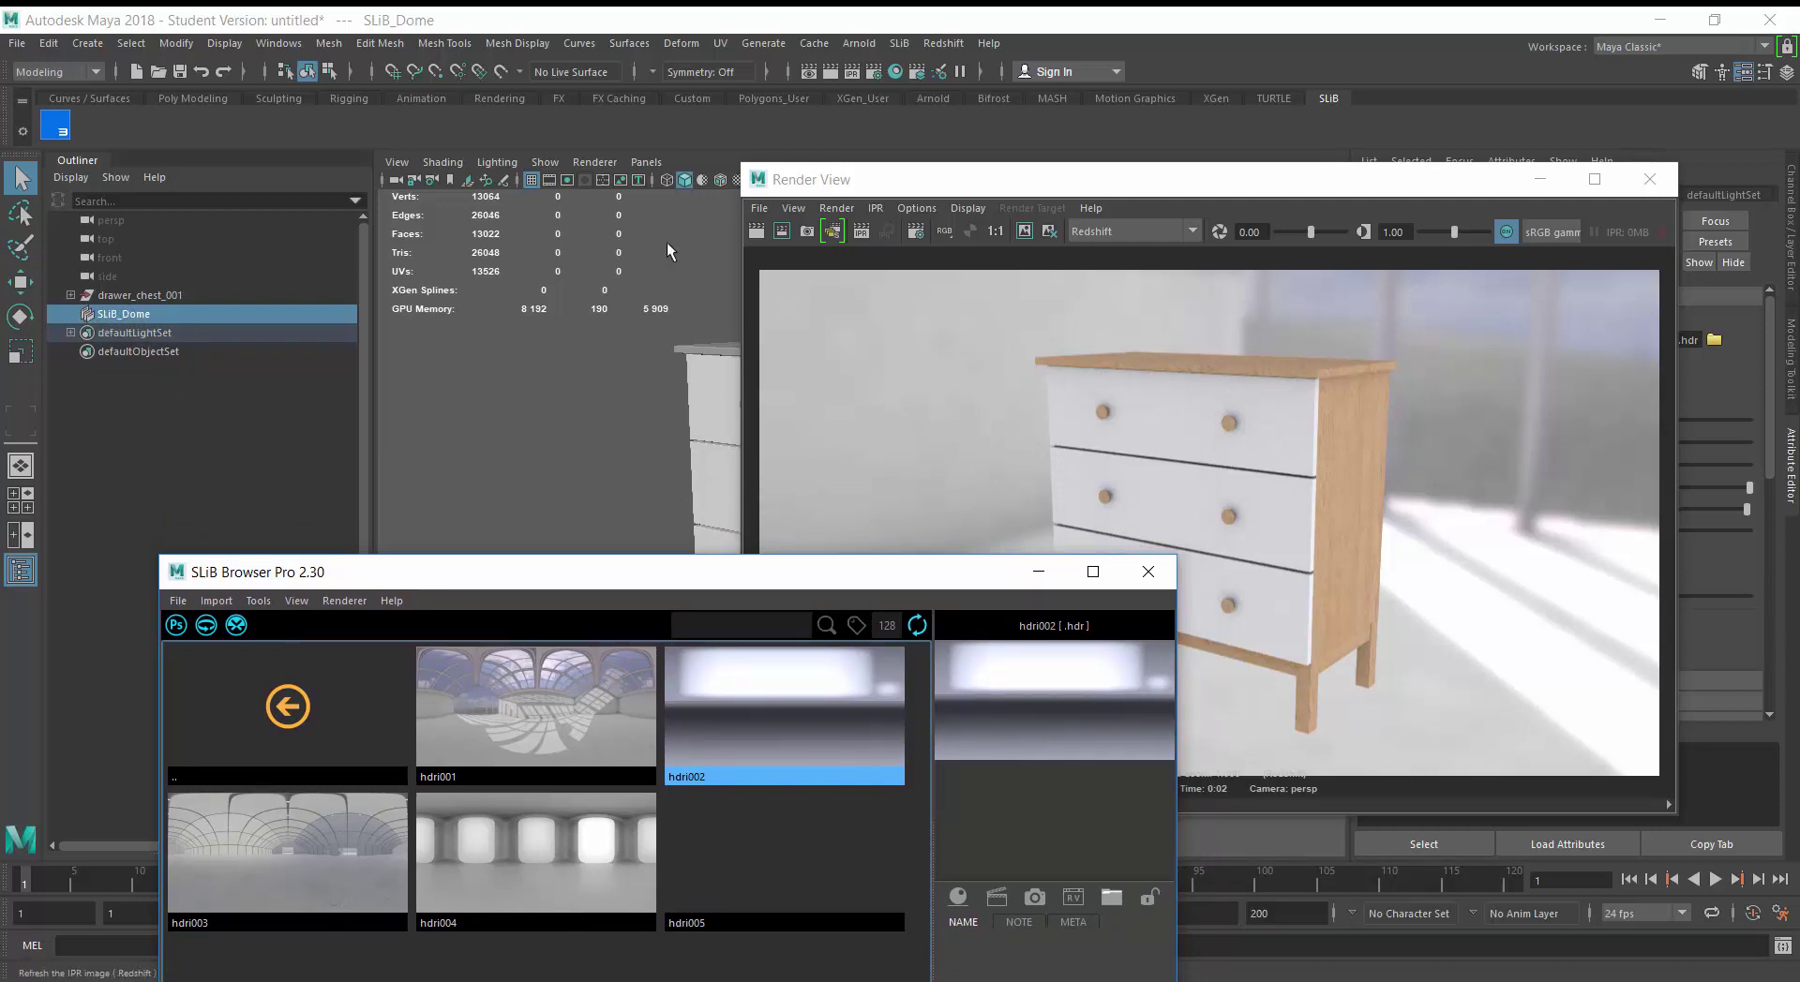
click(65, 41)
mouse_move(281, 148)
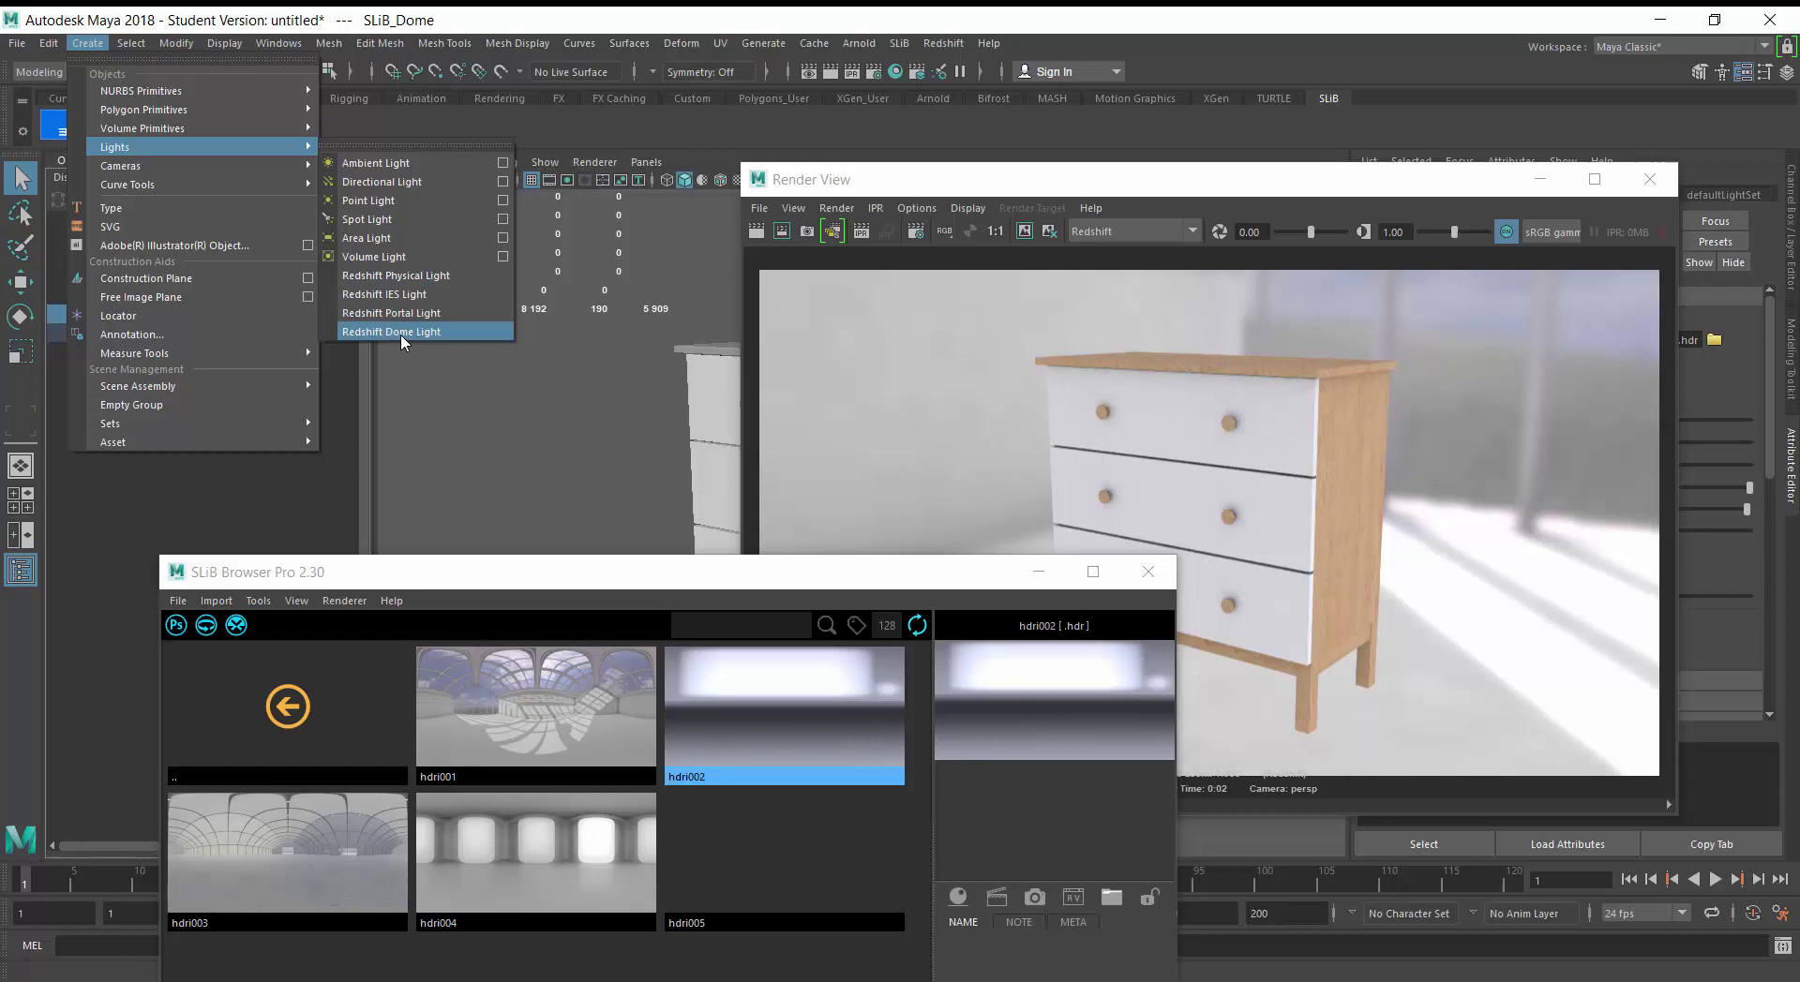
click(401, 333)
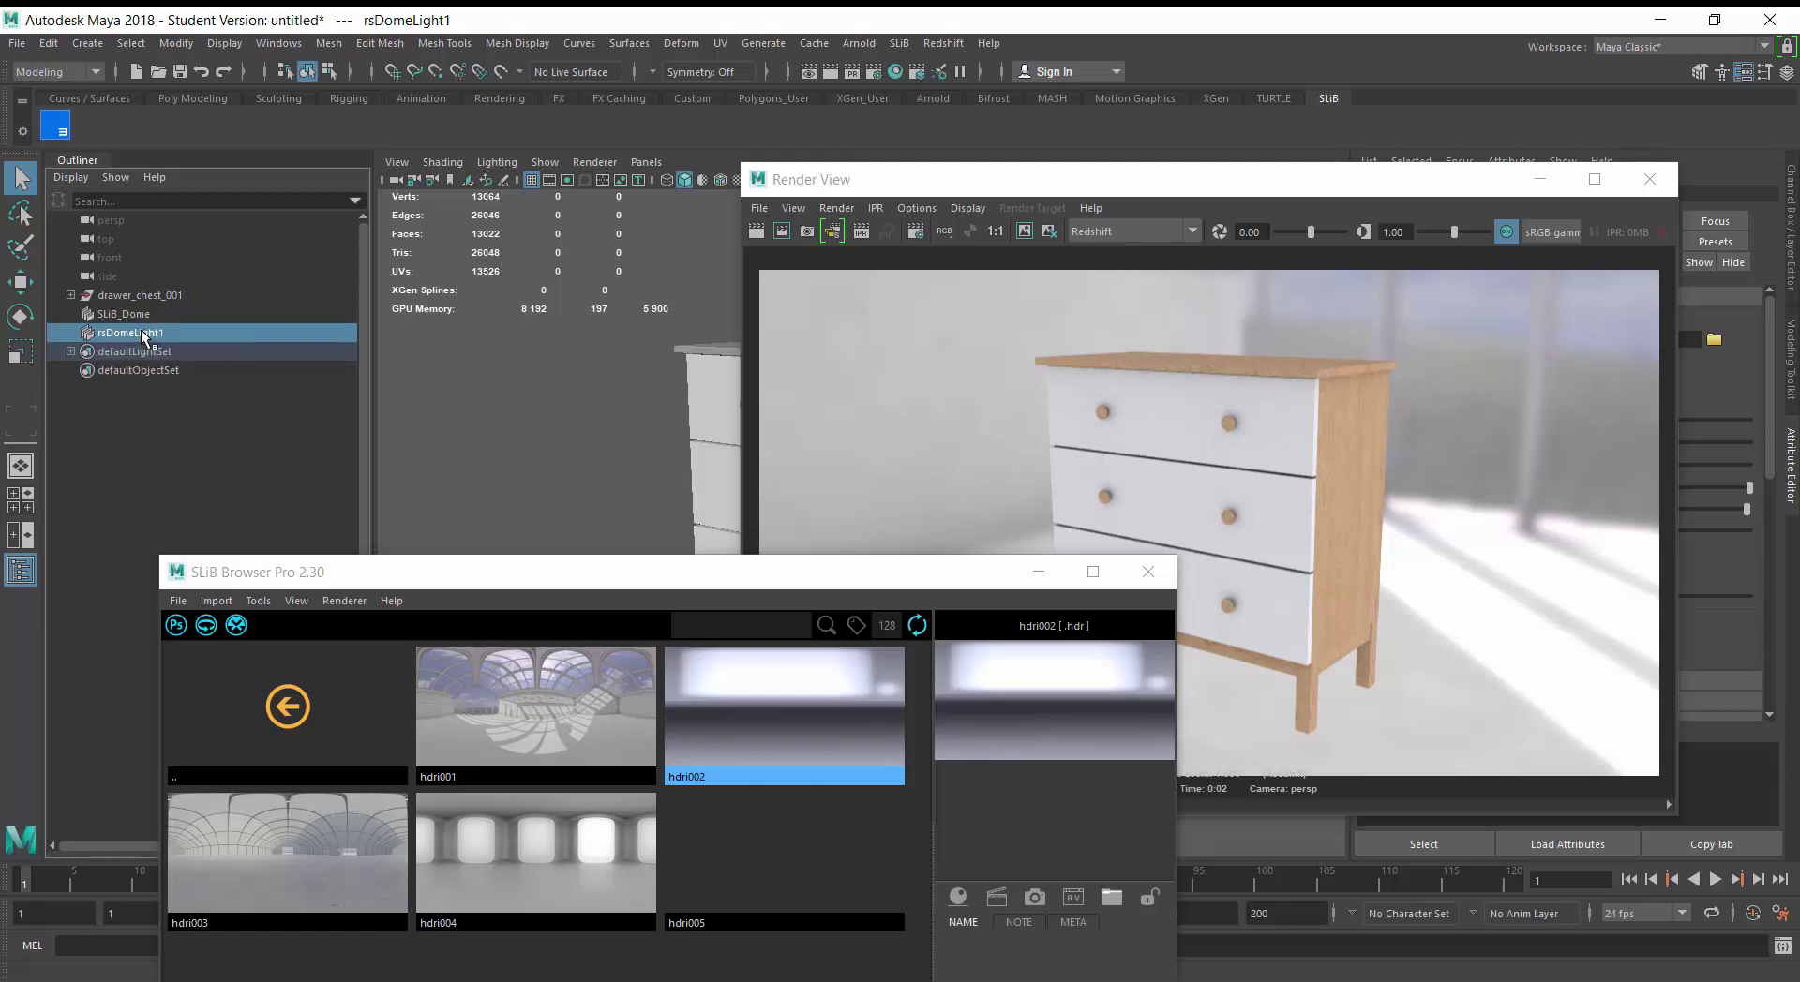
key(Delete)
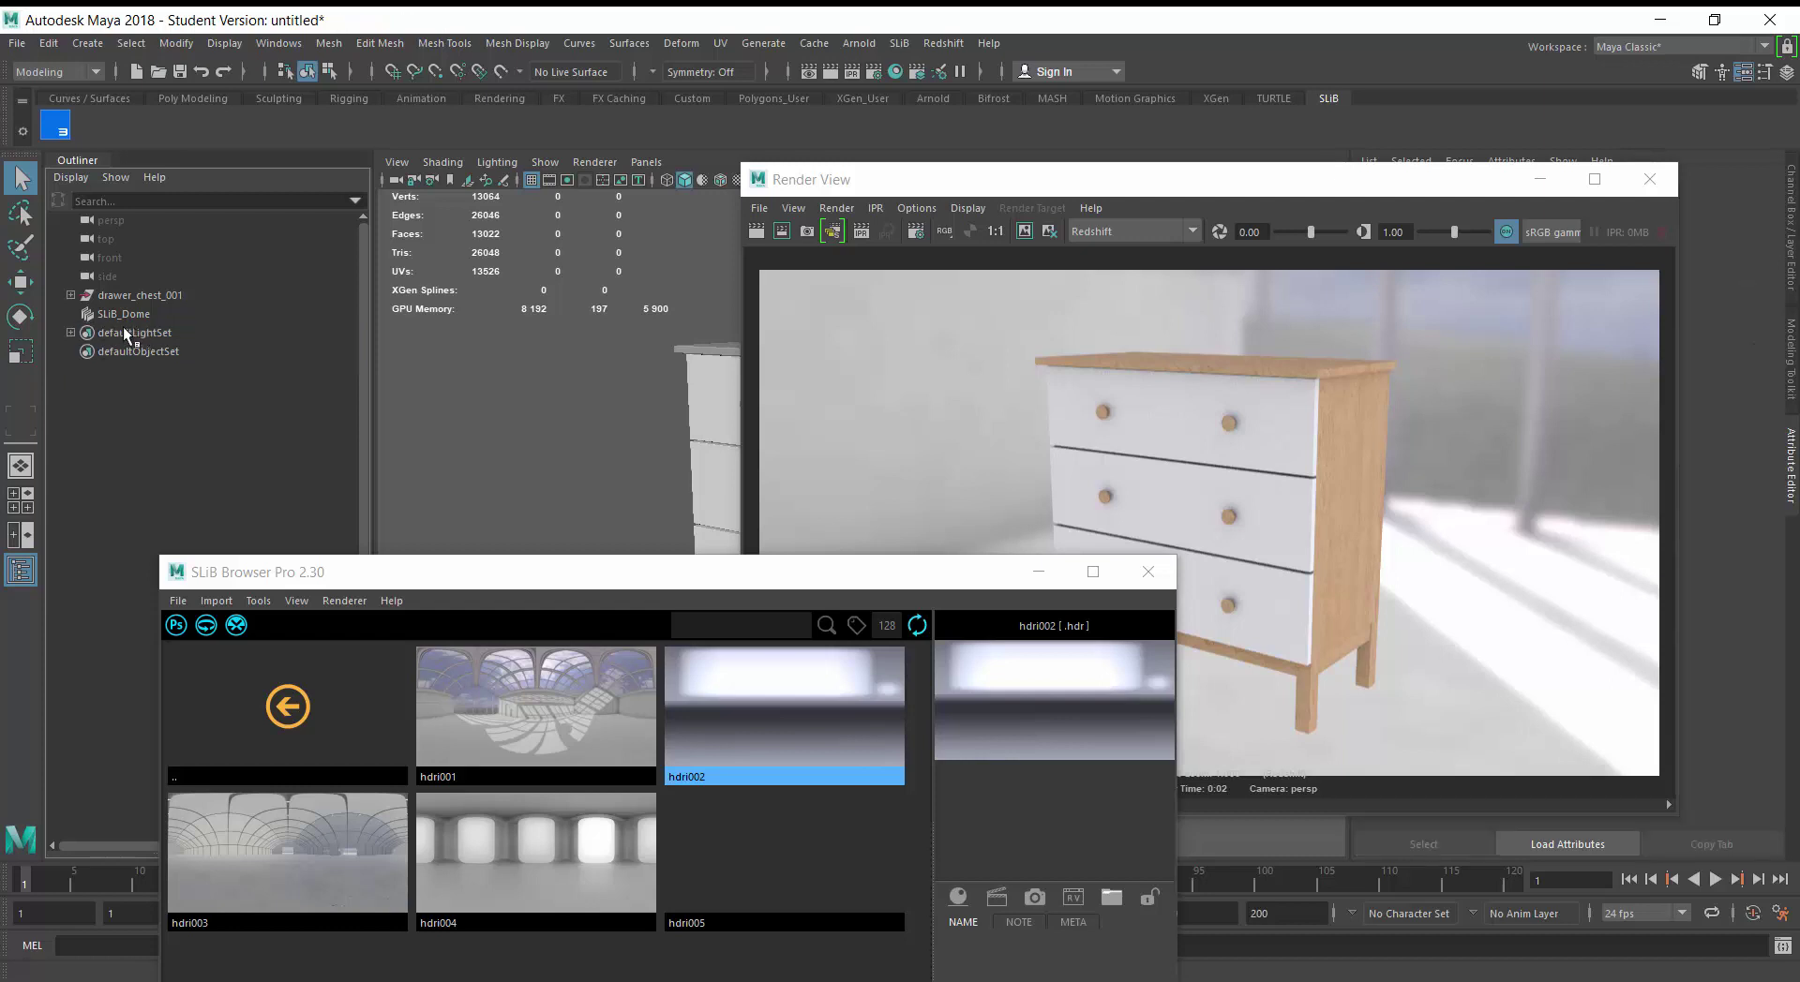
Re-render the chest, load hdri003 onto the dome, and render again
click(965, 167)
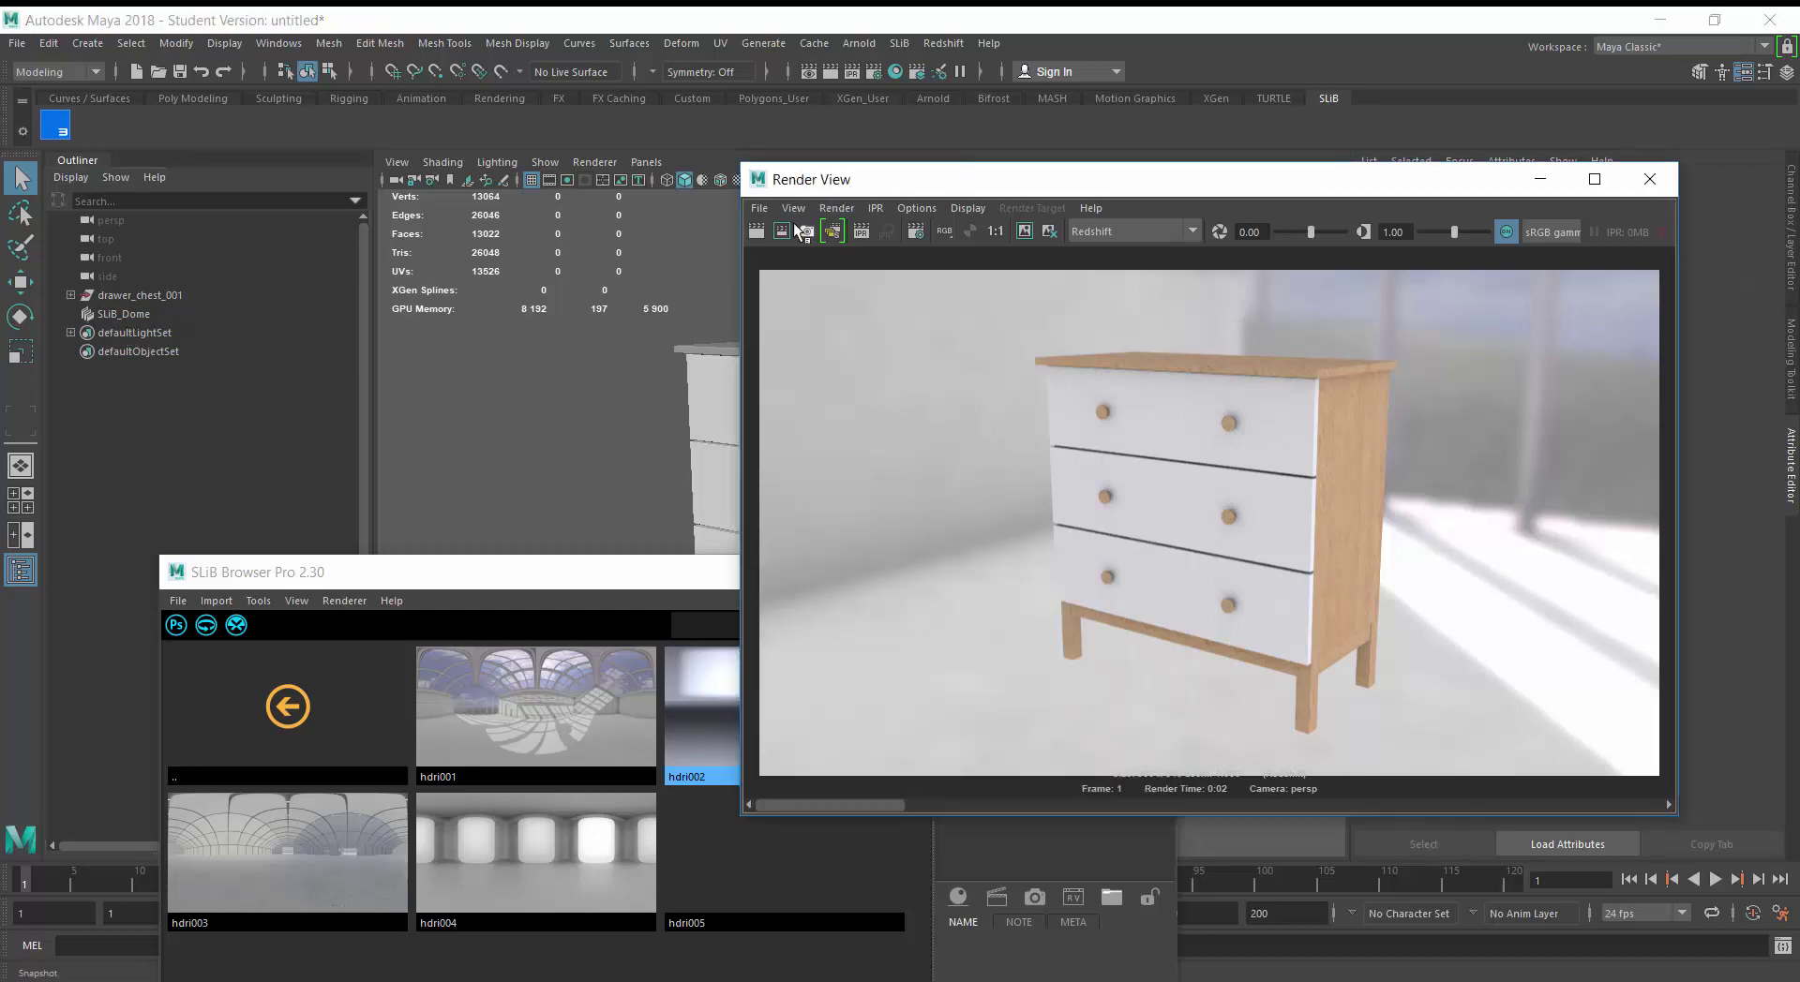
click(756, 231)
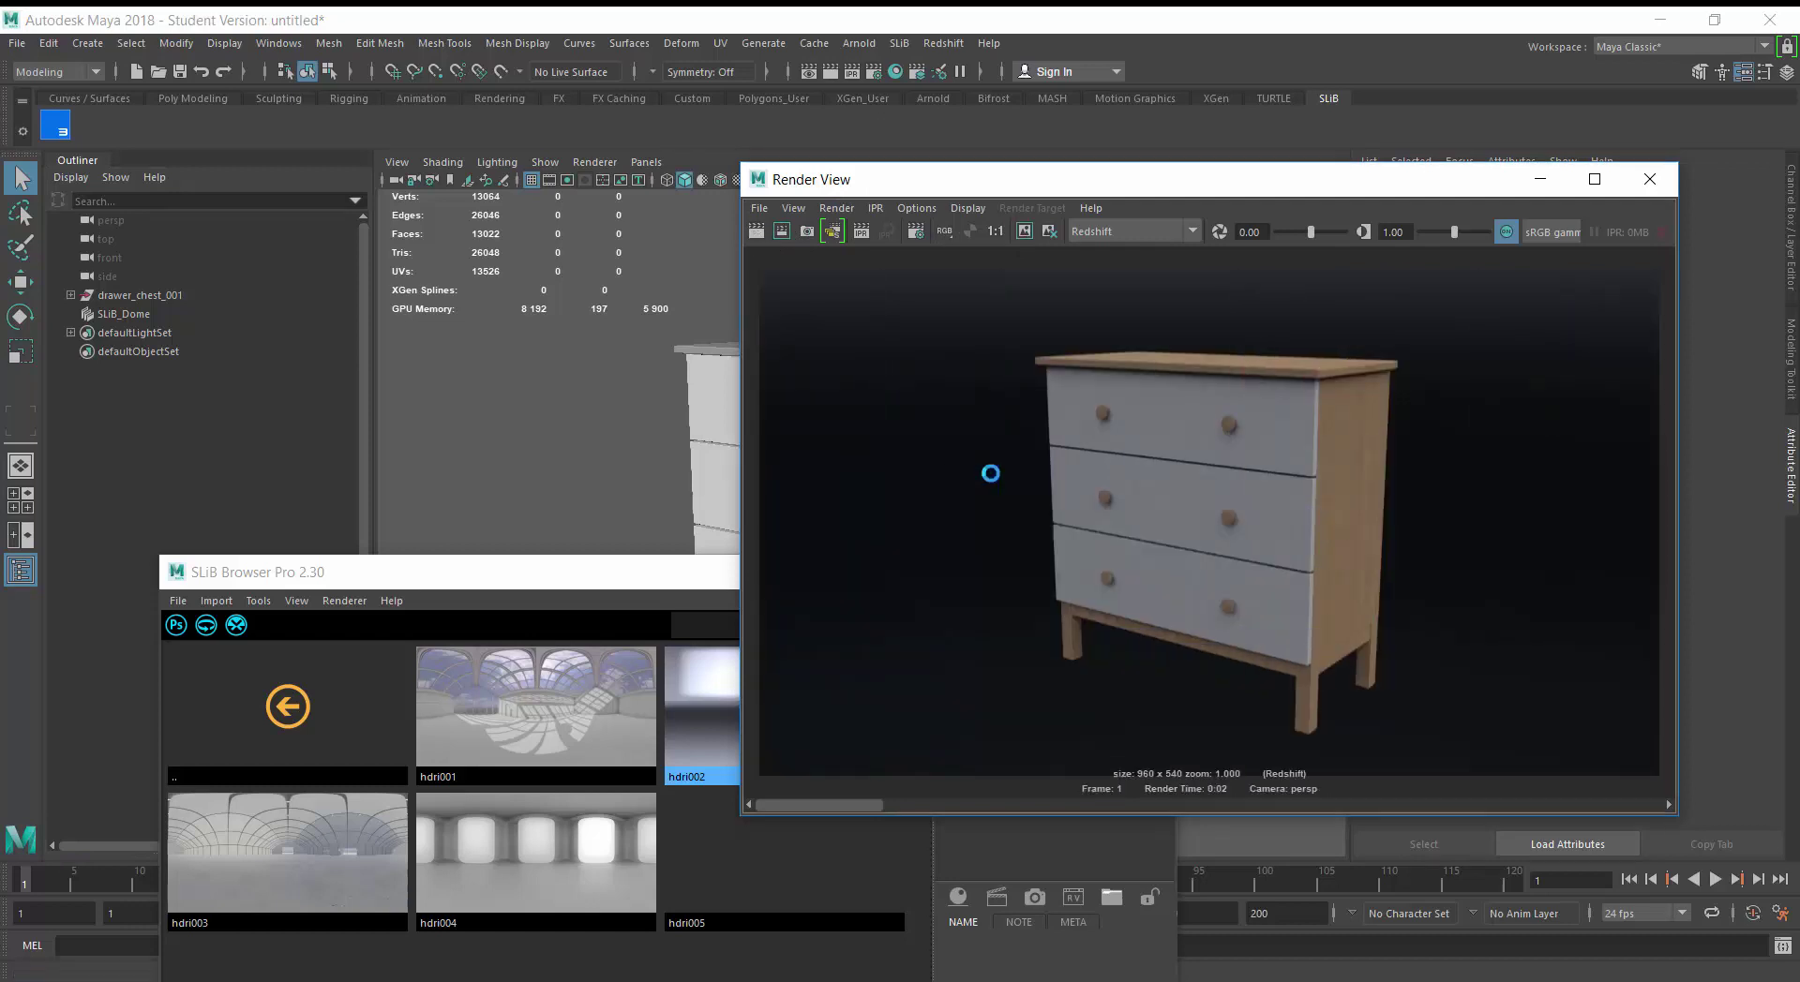
click(520, 580)
drag(754, 584, 806, 389)
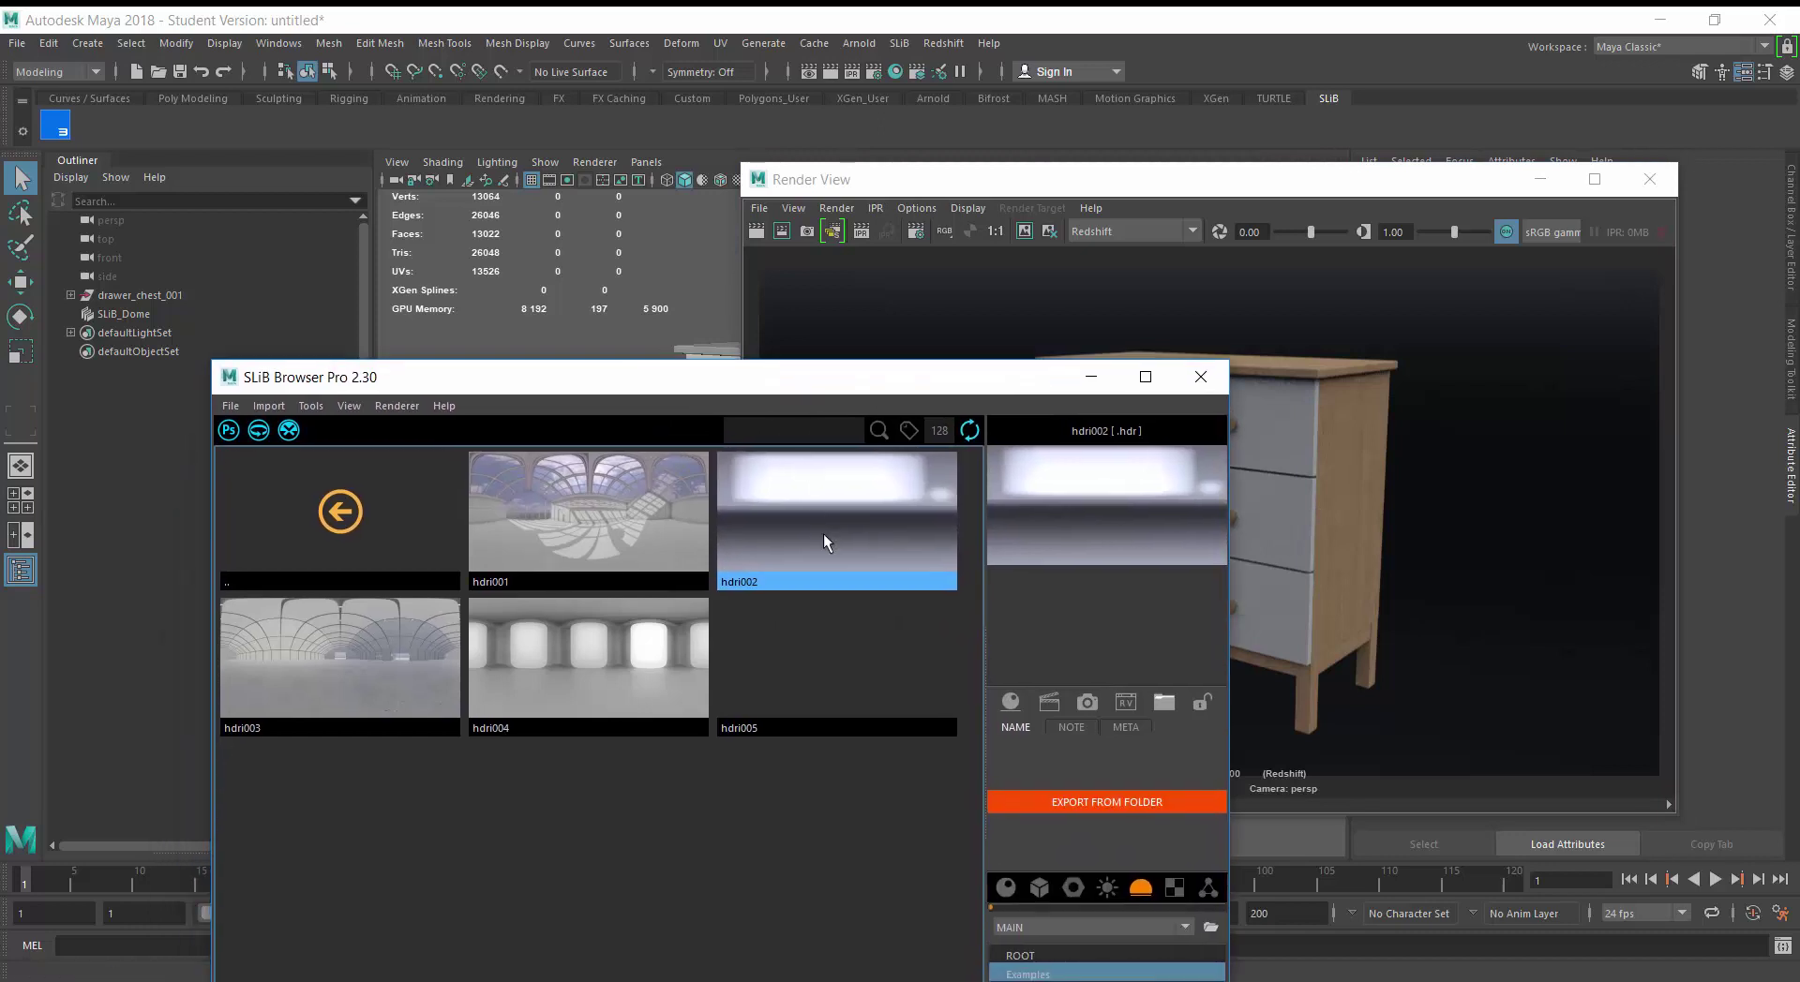
click(335, 645)
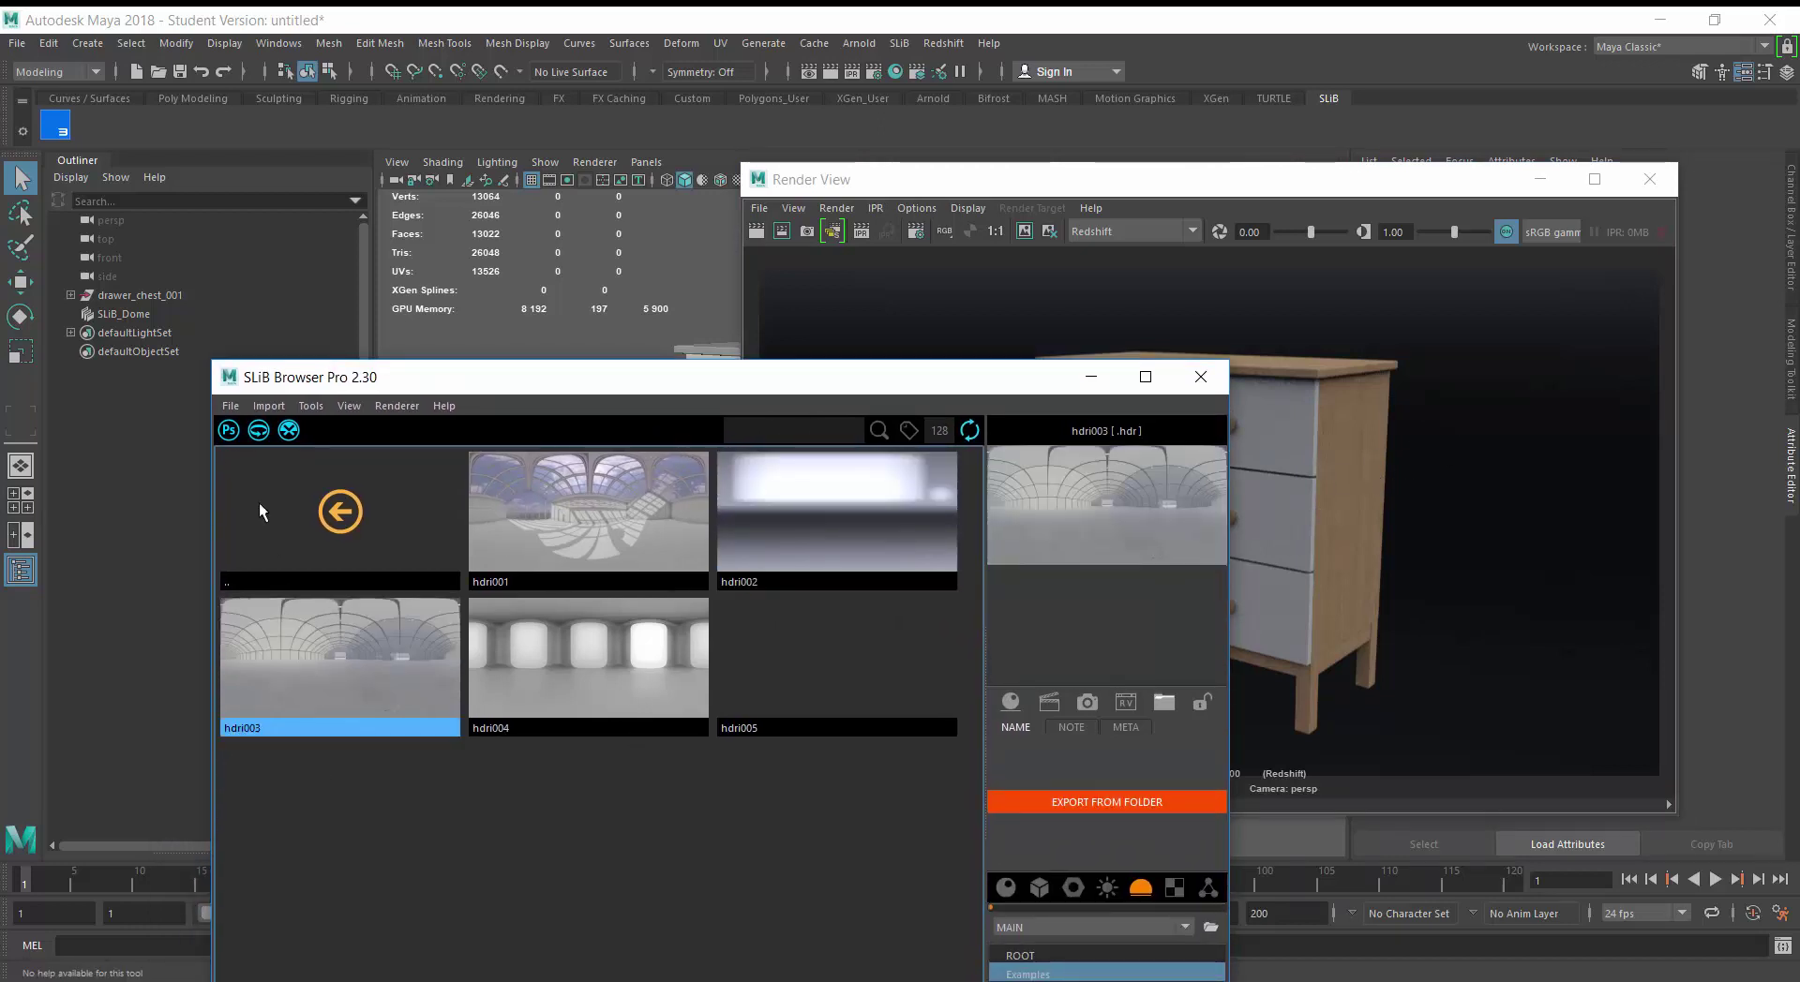
right_click(357, 689)
click(413, 697)
drag(562, 377, 524, 726)
click(123, 319)
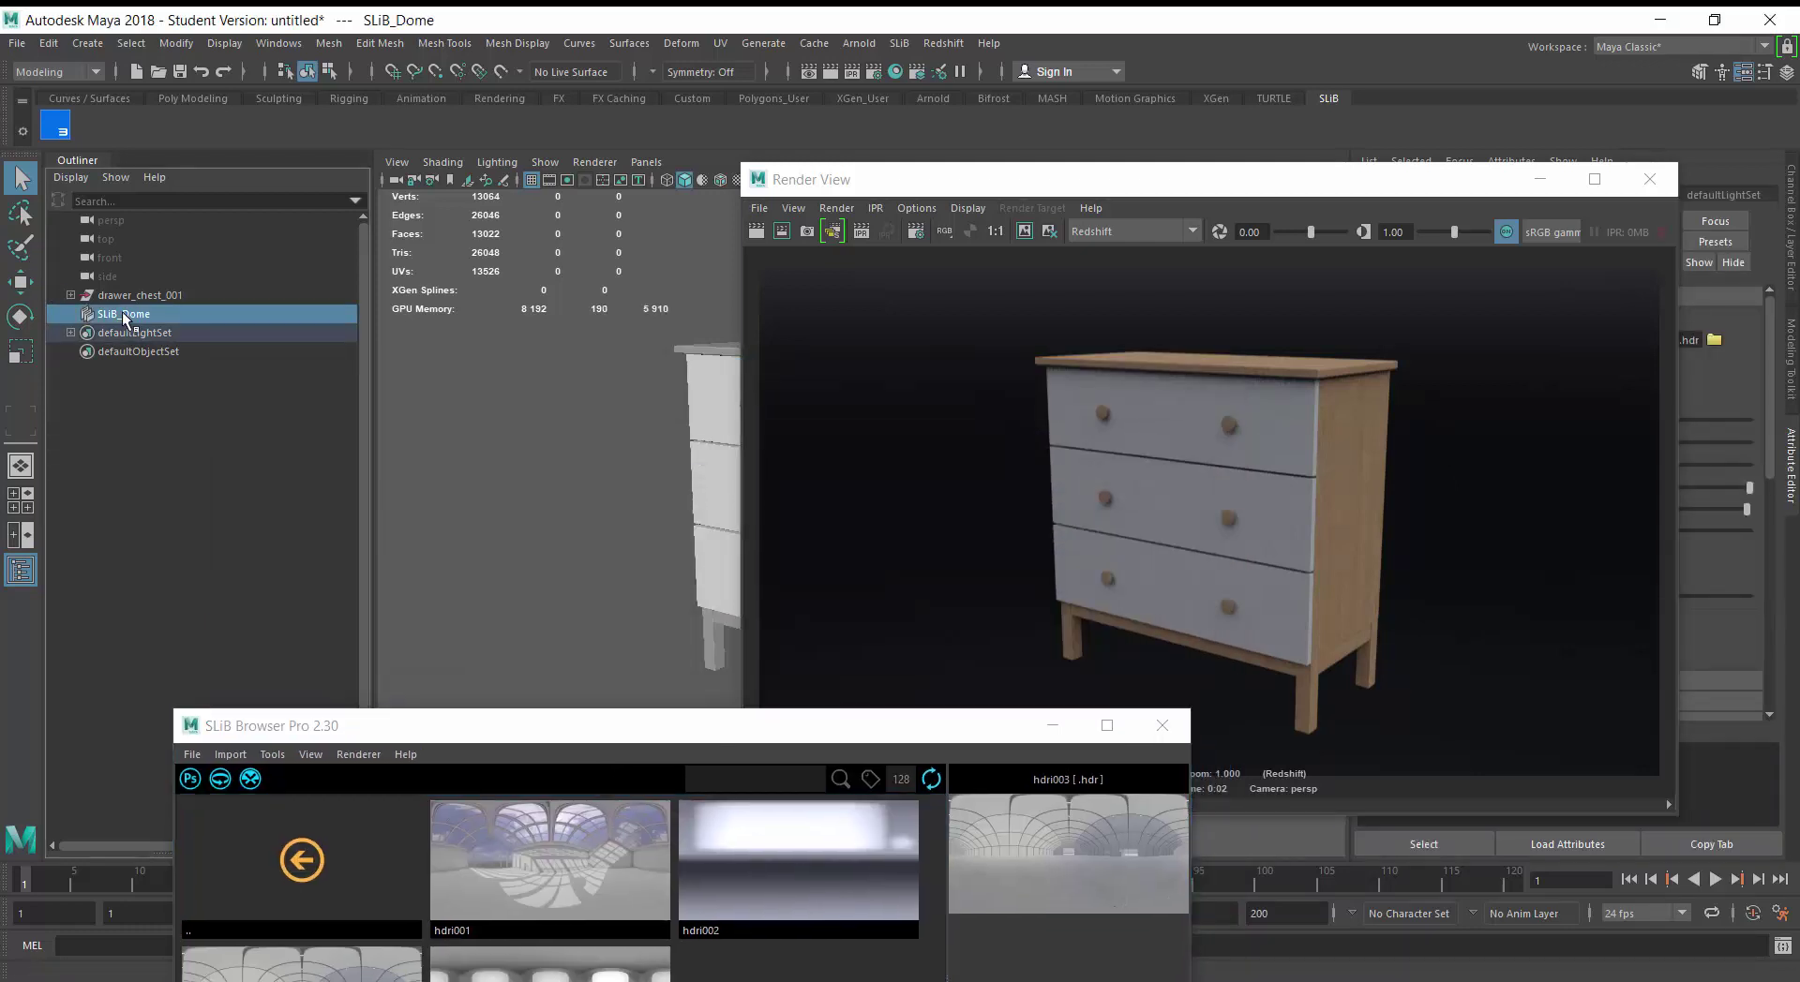
click(756, 231)
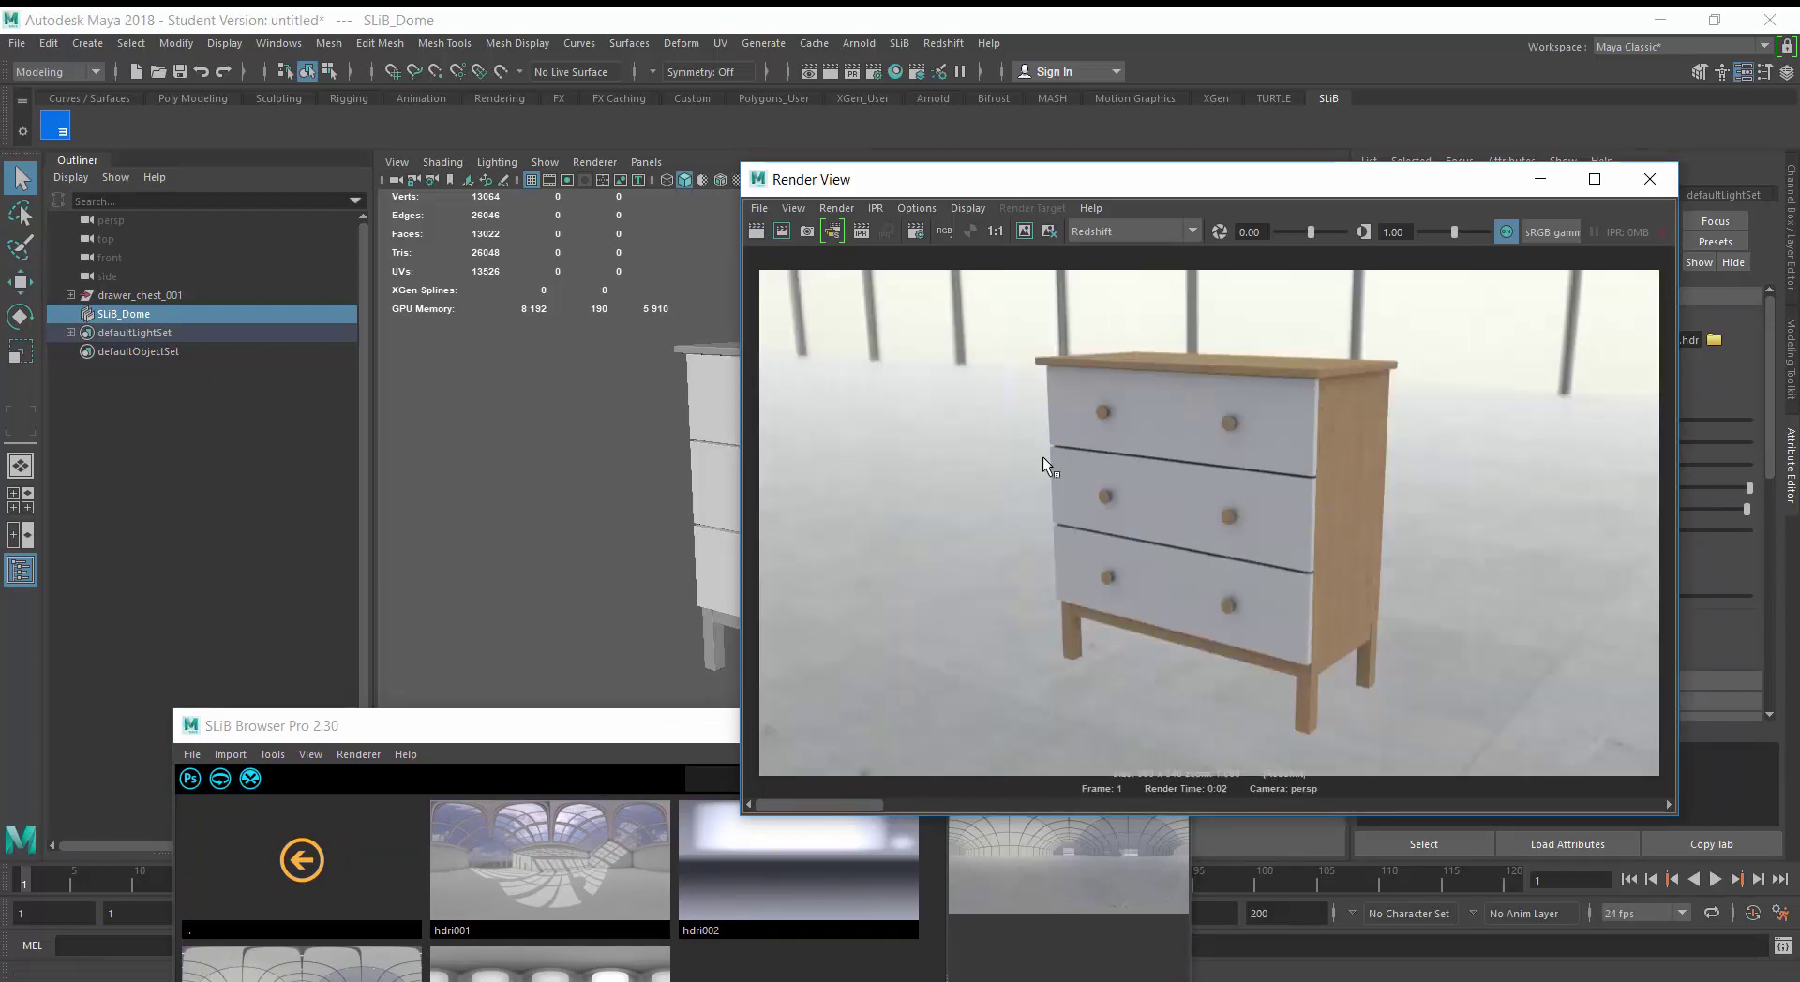
Load hdri004 onto the dome and view the chest's studio-lit render
mouse_move(851, 798)
mouse_down()
mouse_move(1190, 816)
mouse_move(838, 806)
mouse_up()
drag(539, 738, 455, 734)
click(536, 692)
right_click(547, 688)
click(566, 698)
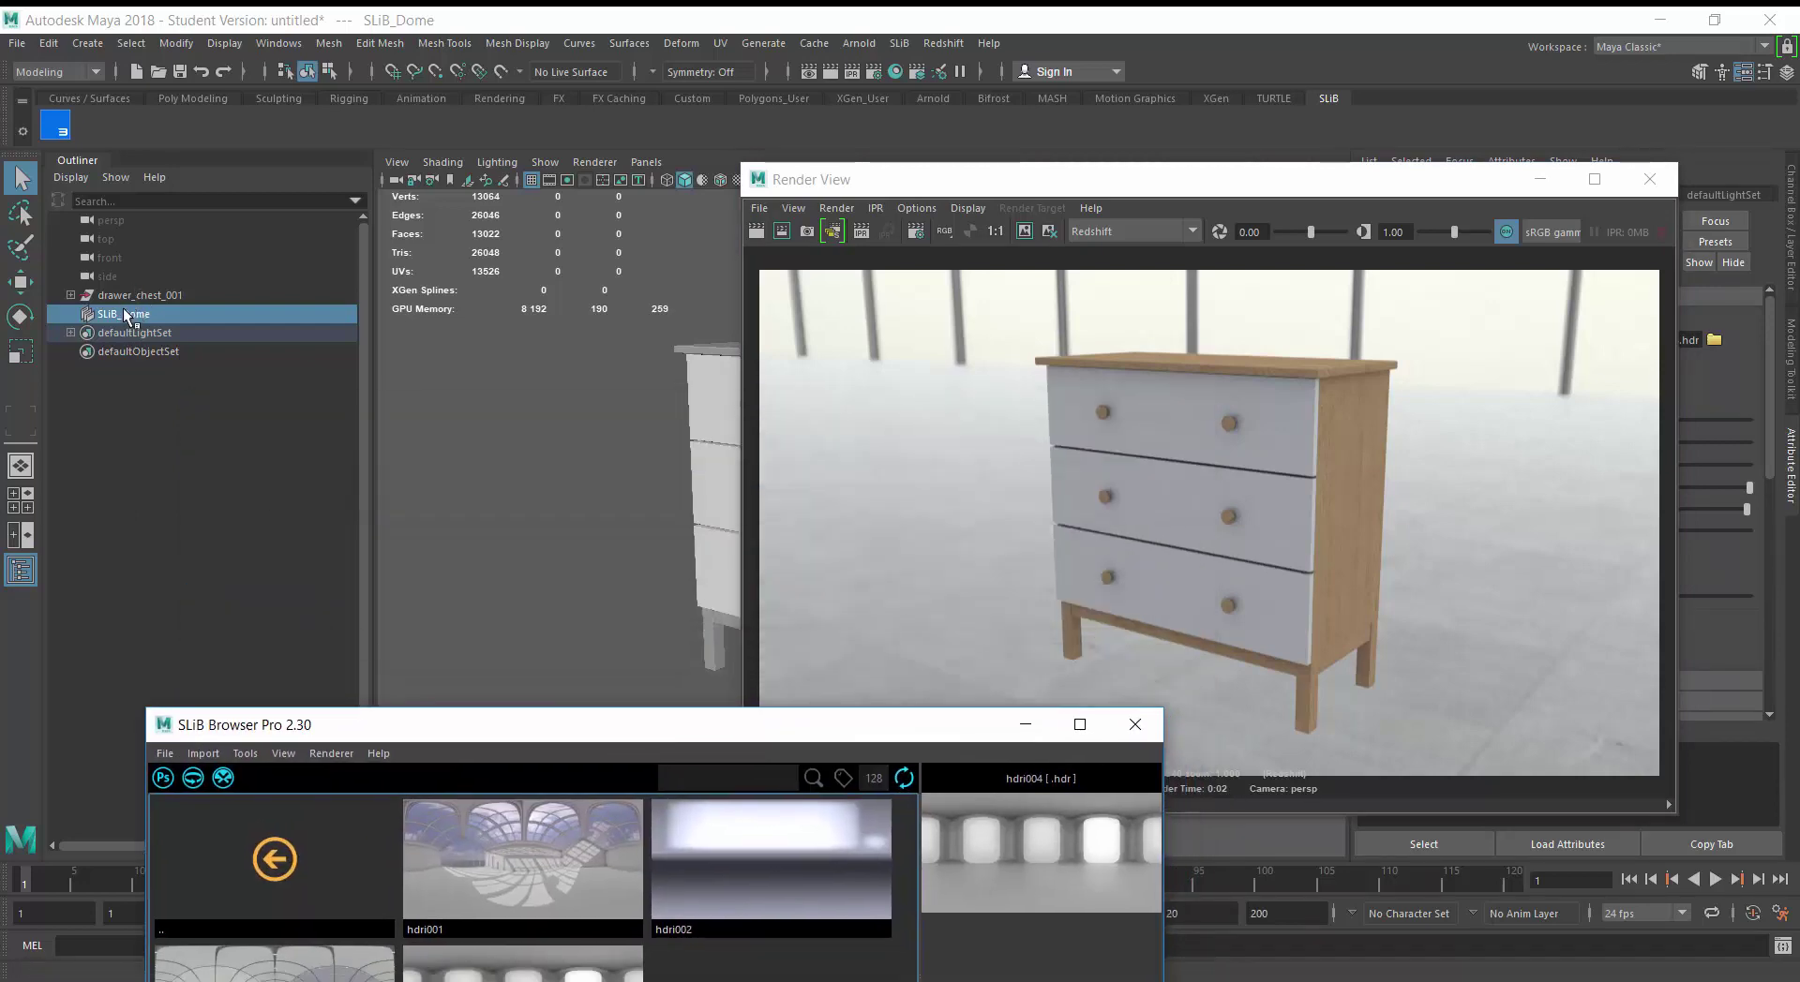
click(1111, 469)
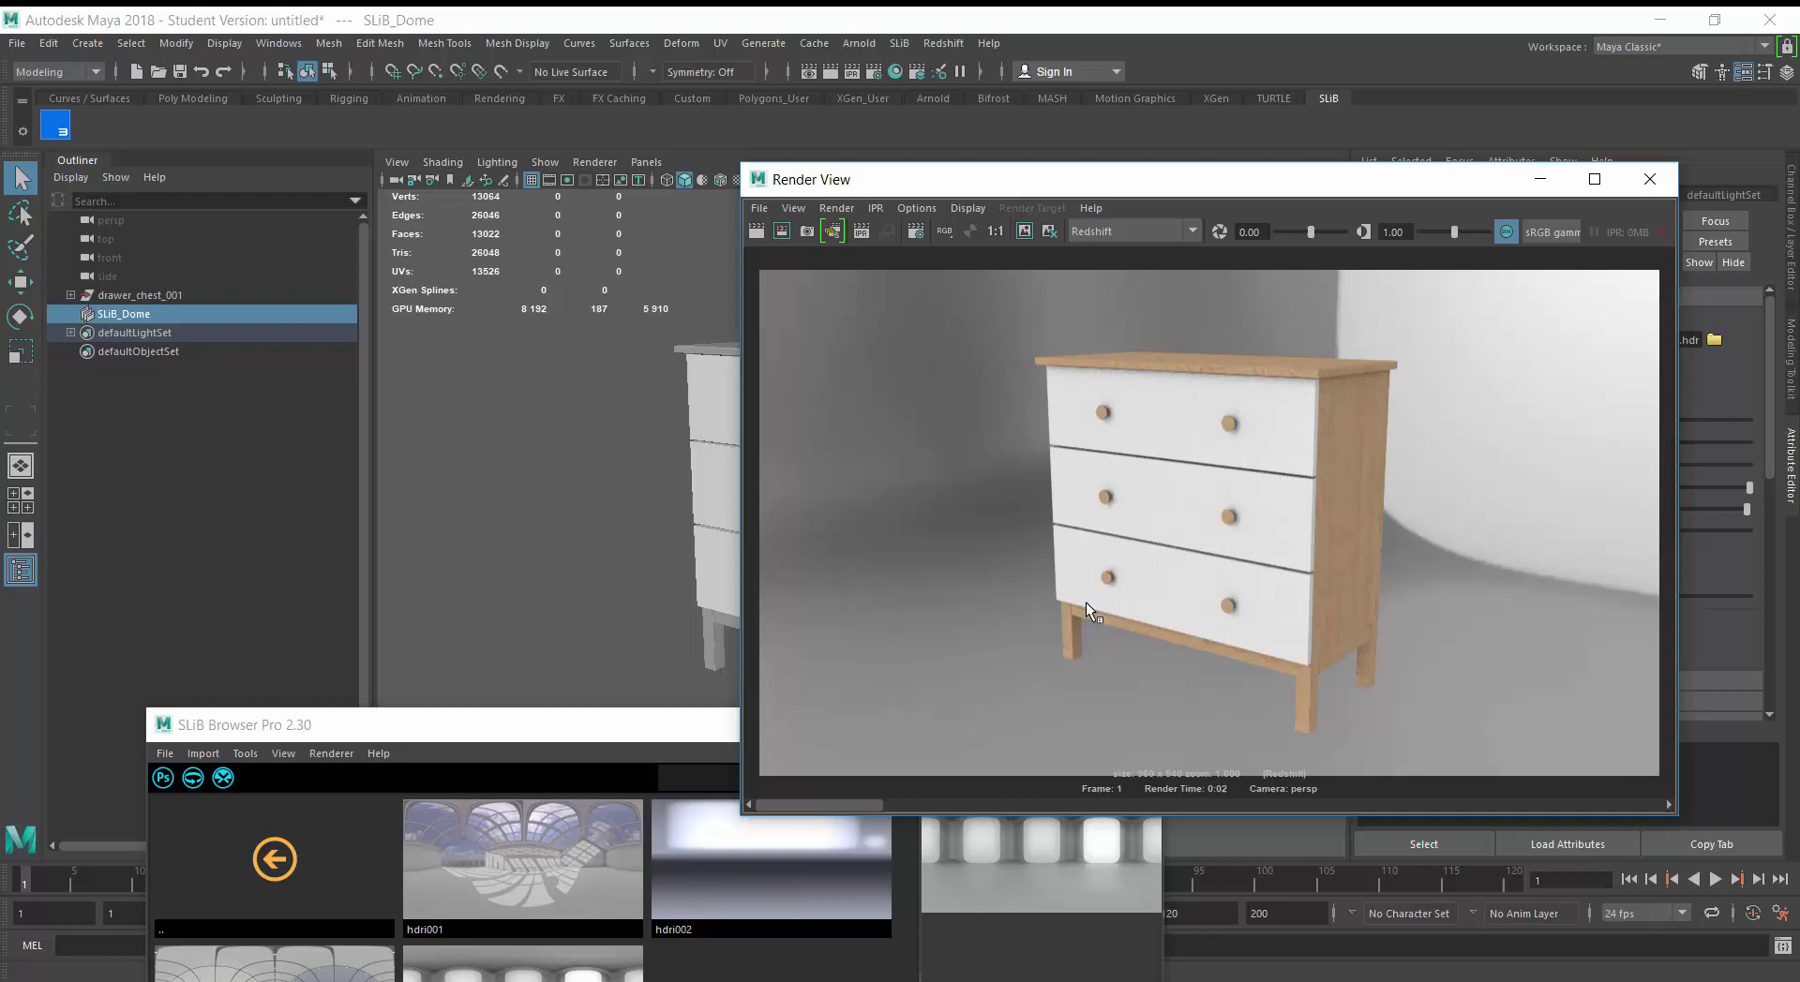
drag(506, 725, 510, 275)
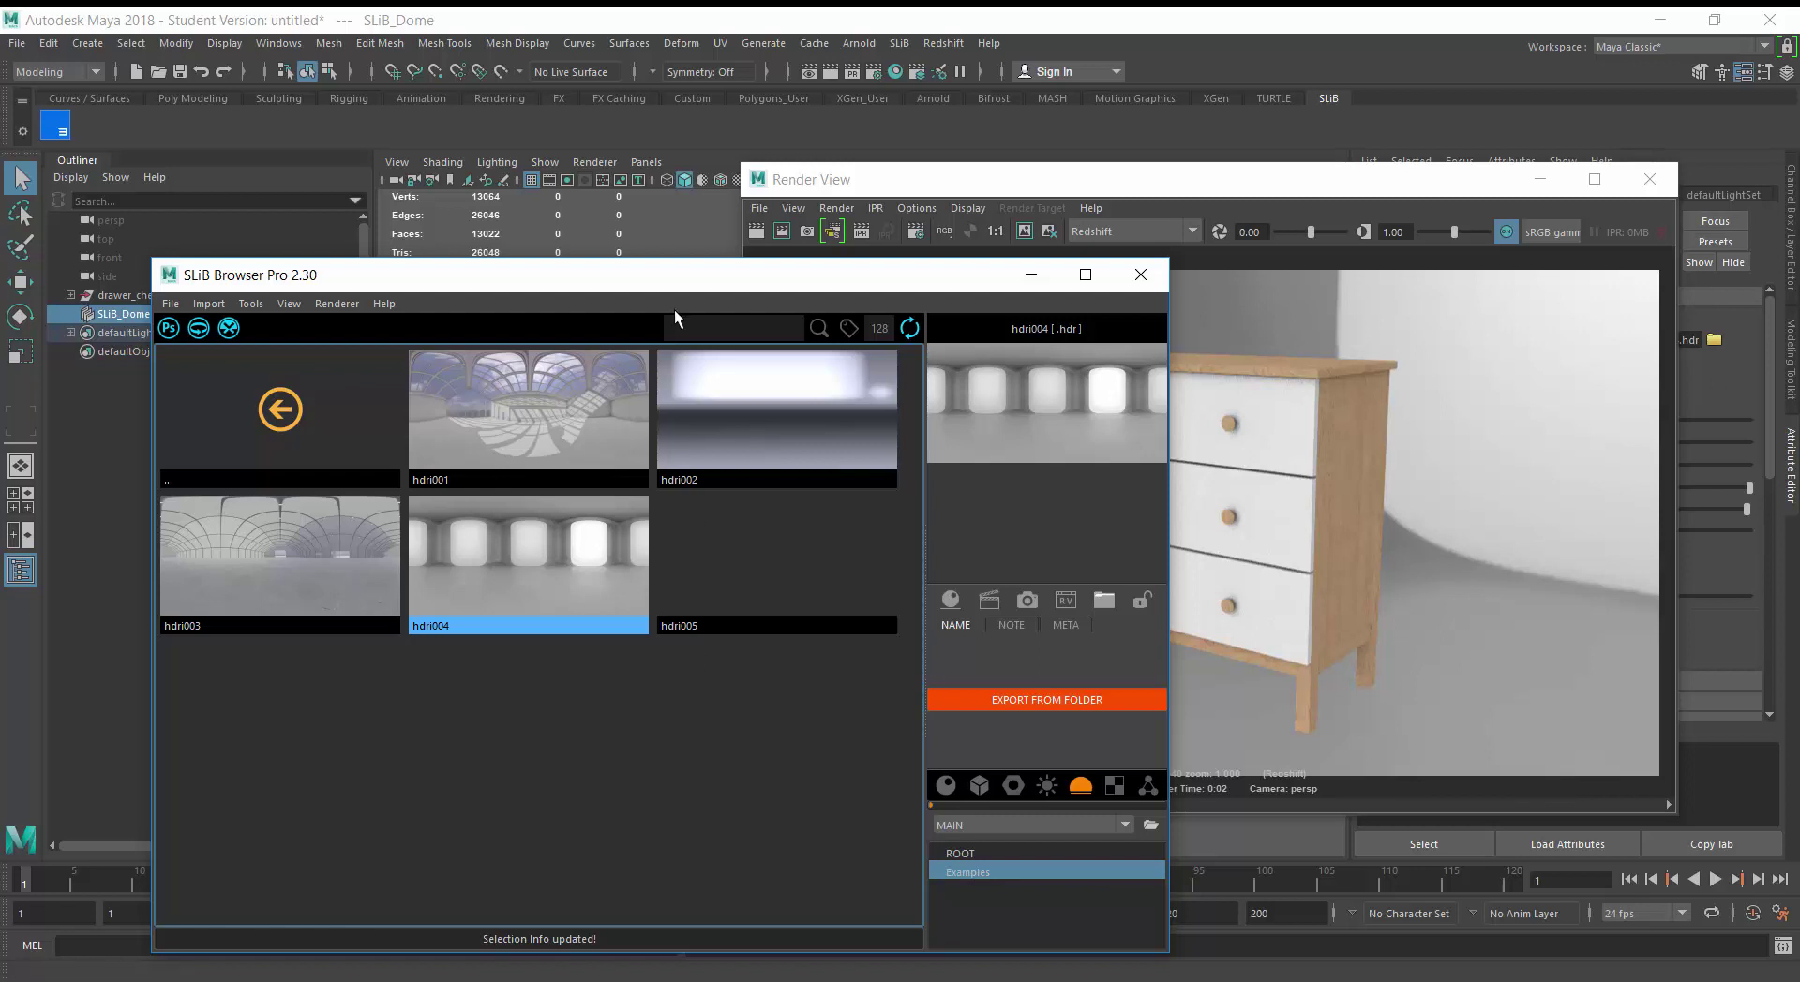
drag(689, 293, 781, 262)
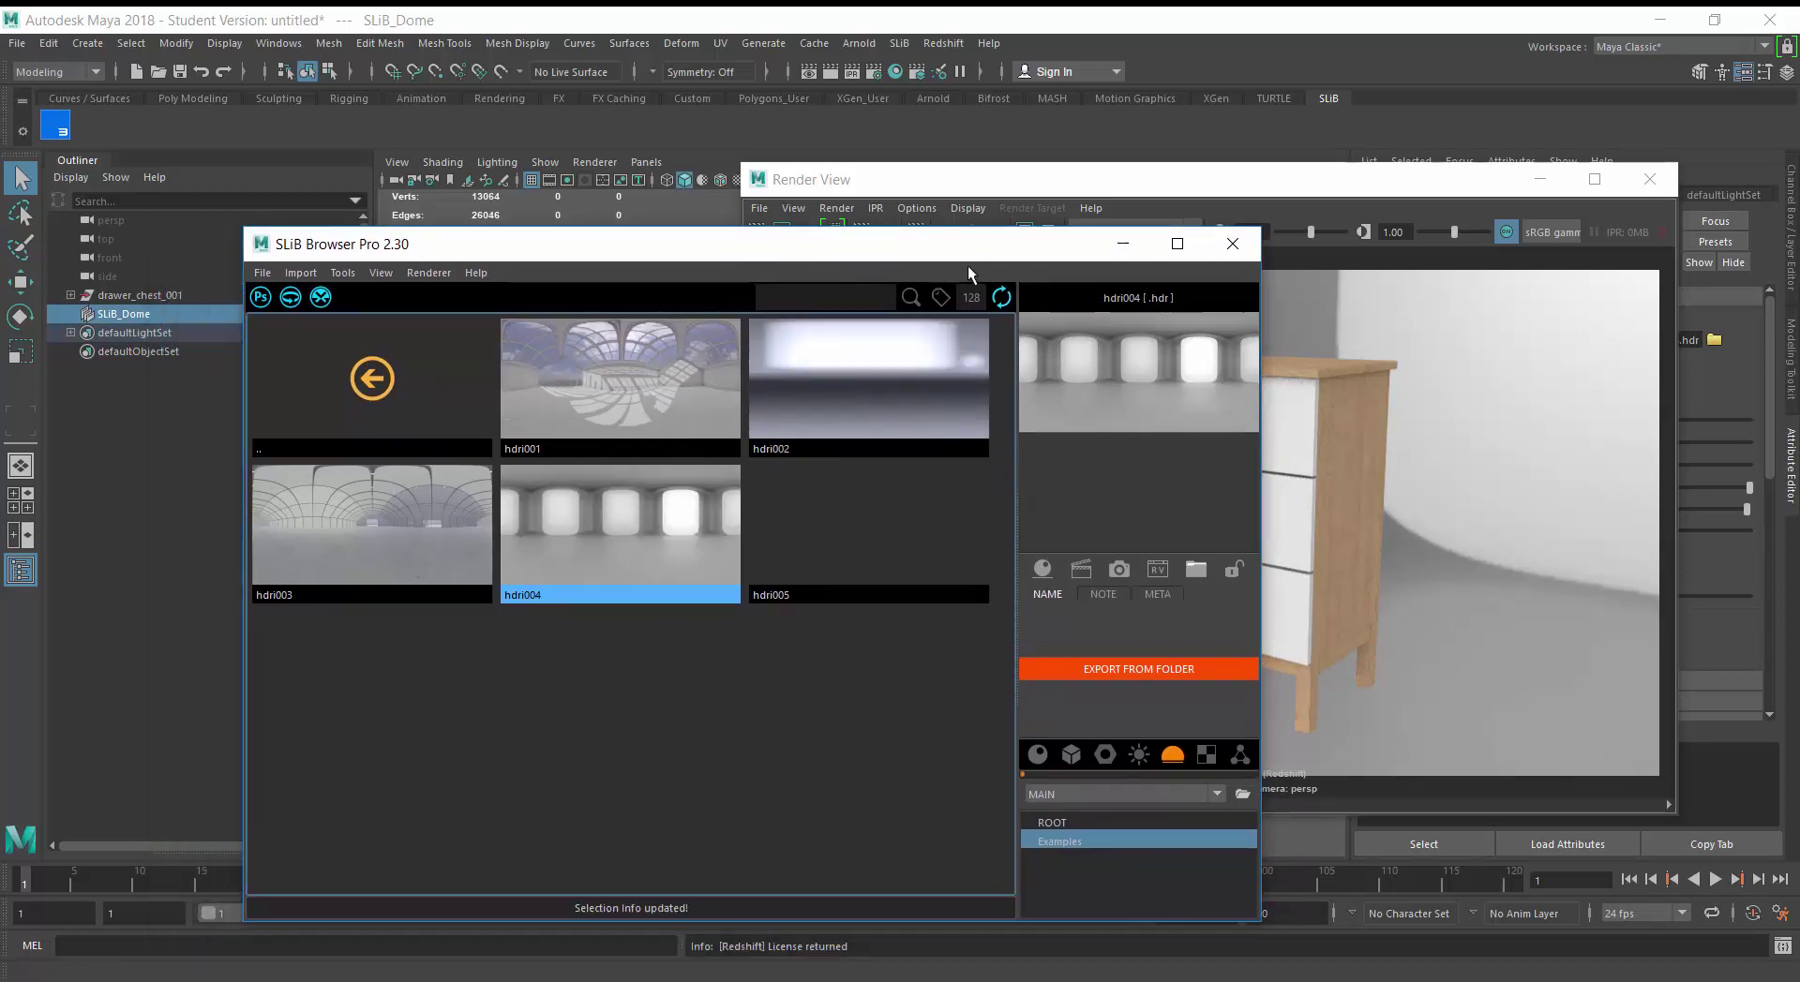
drag(954, 246, 791, 258)
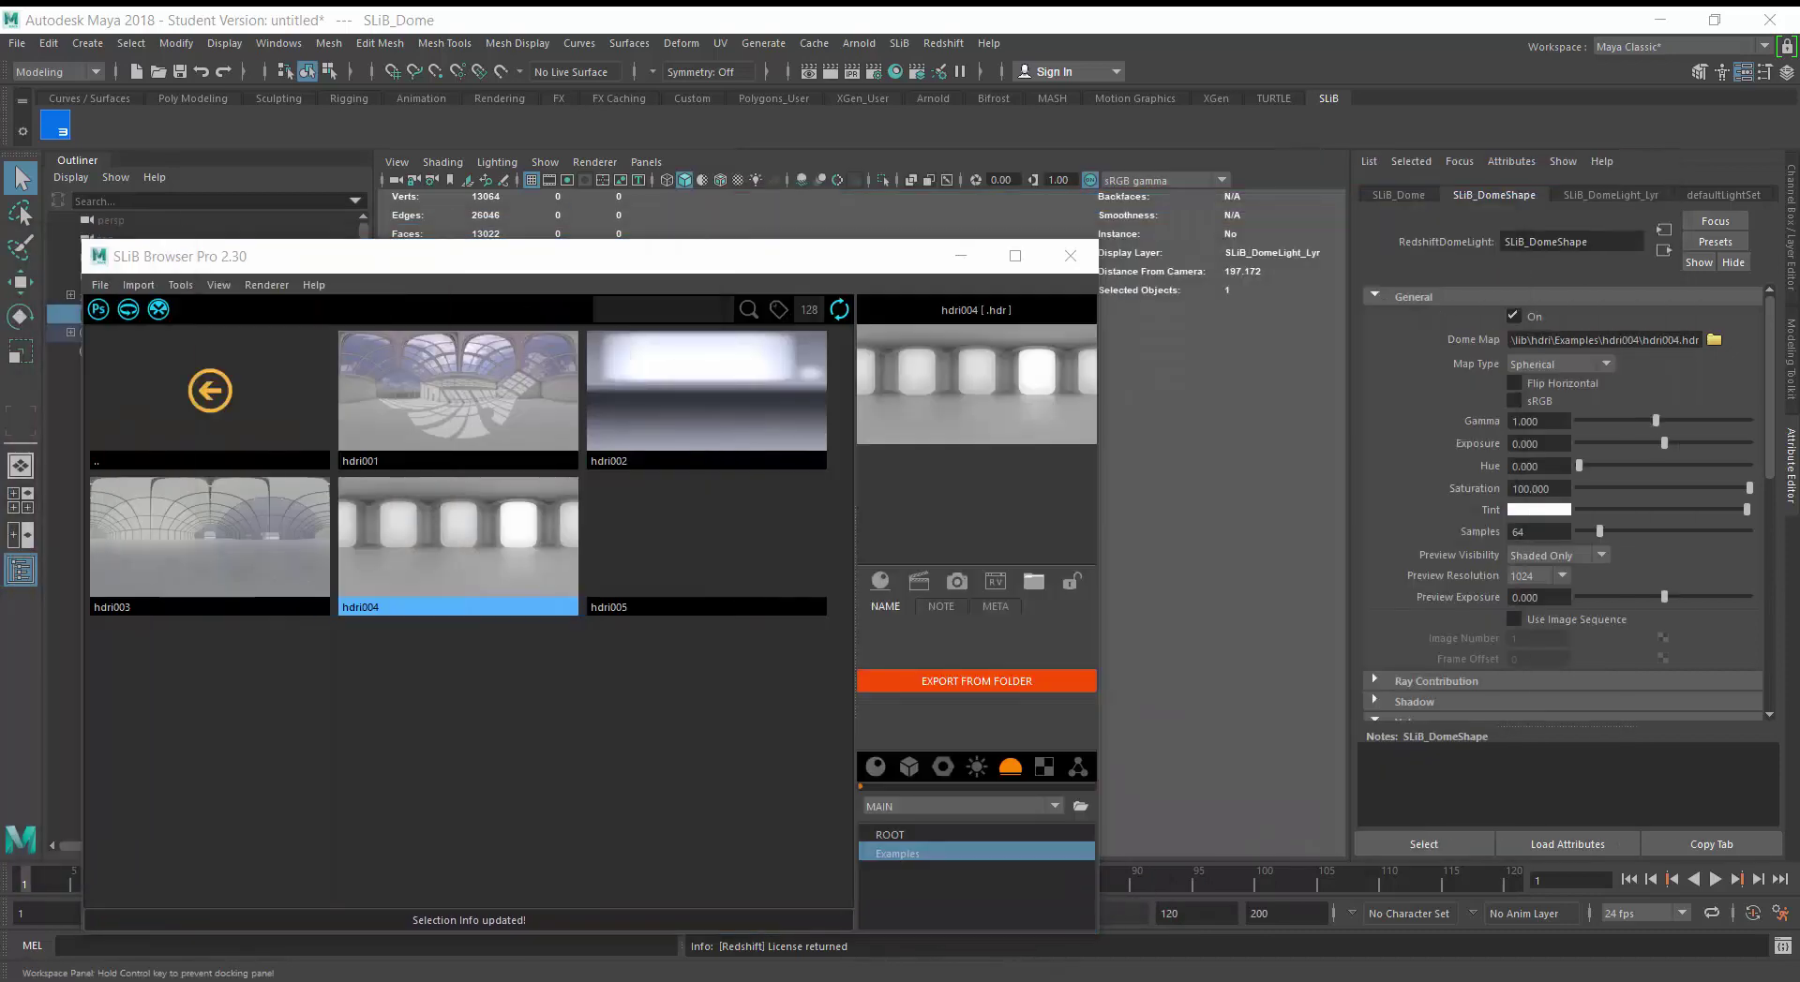
drag(692, 260, 1216, 180)
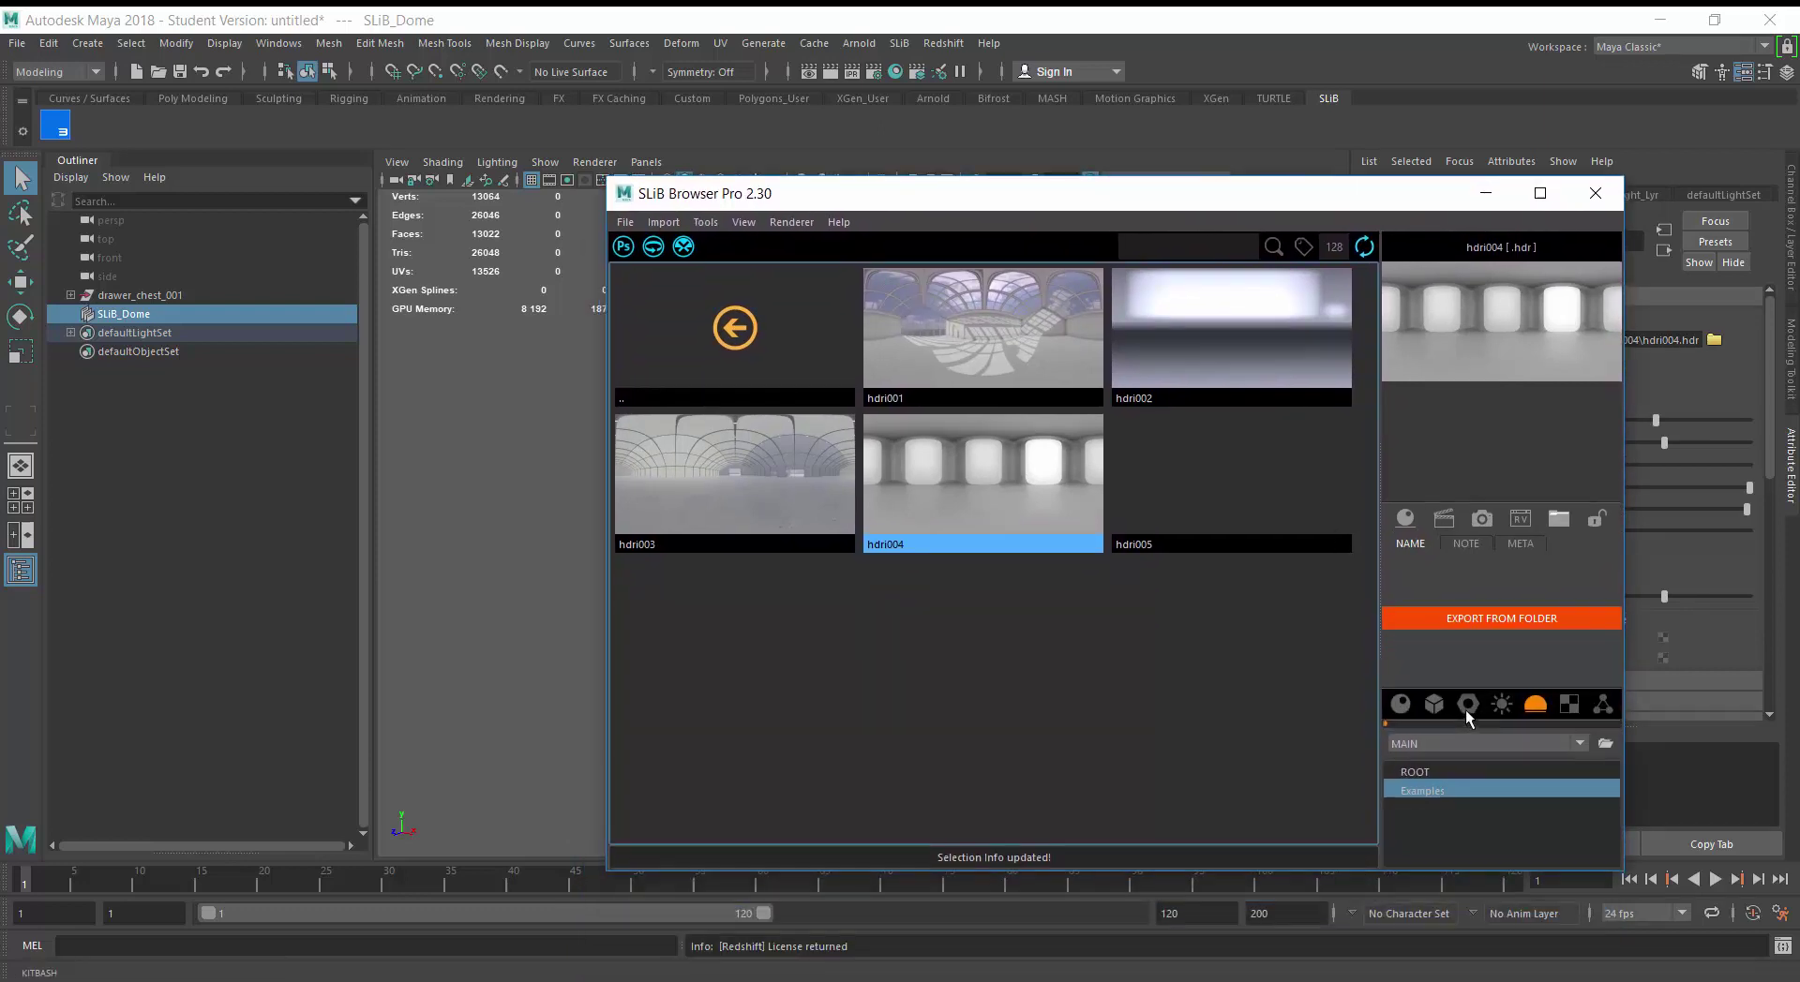
Import the liptonBottle asset from the objects library into the scene
click(1433, 705)
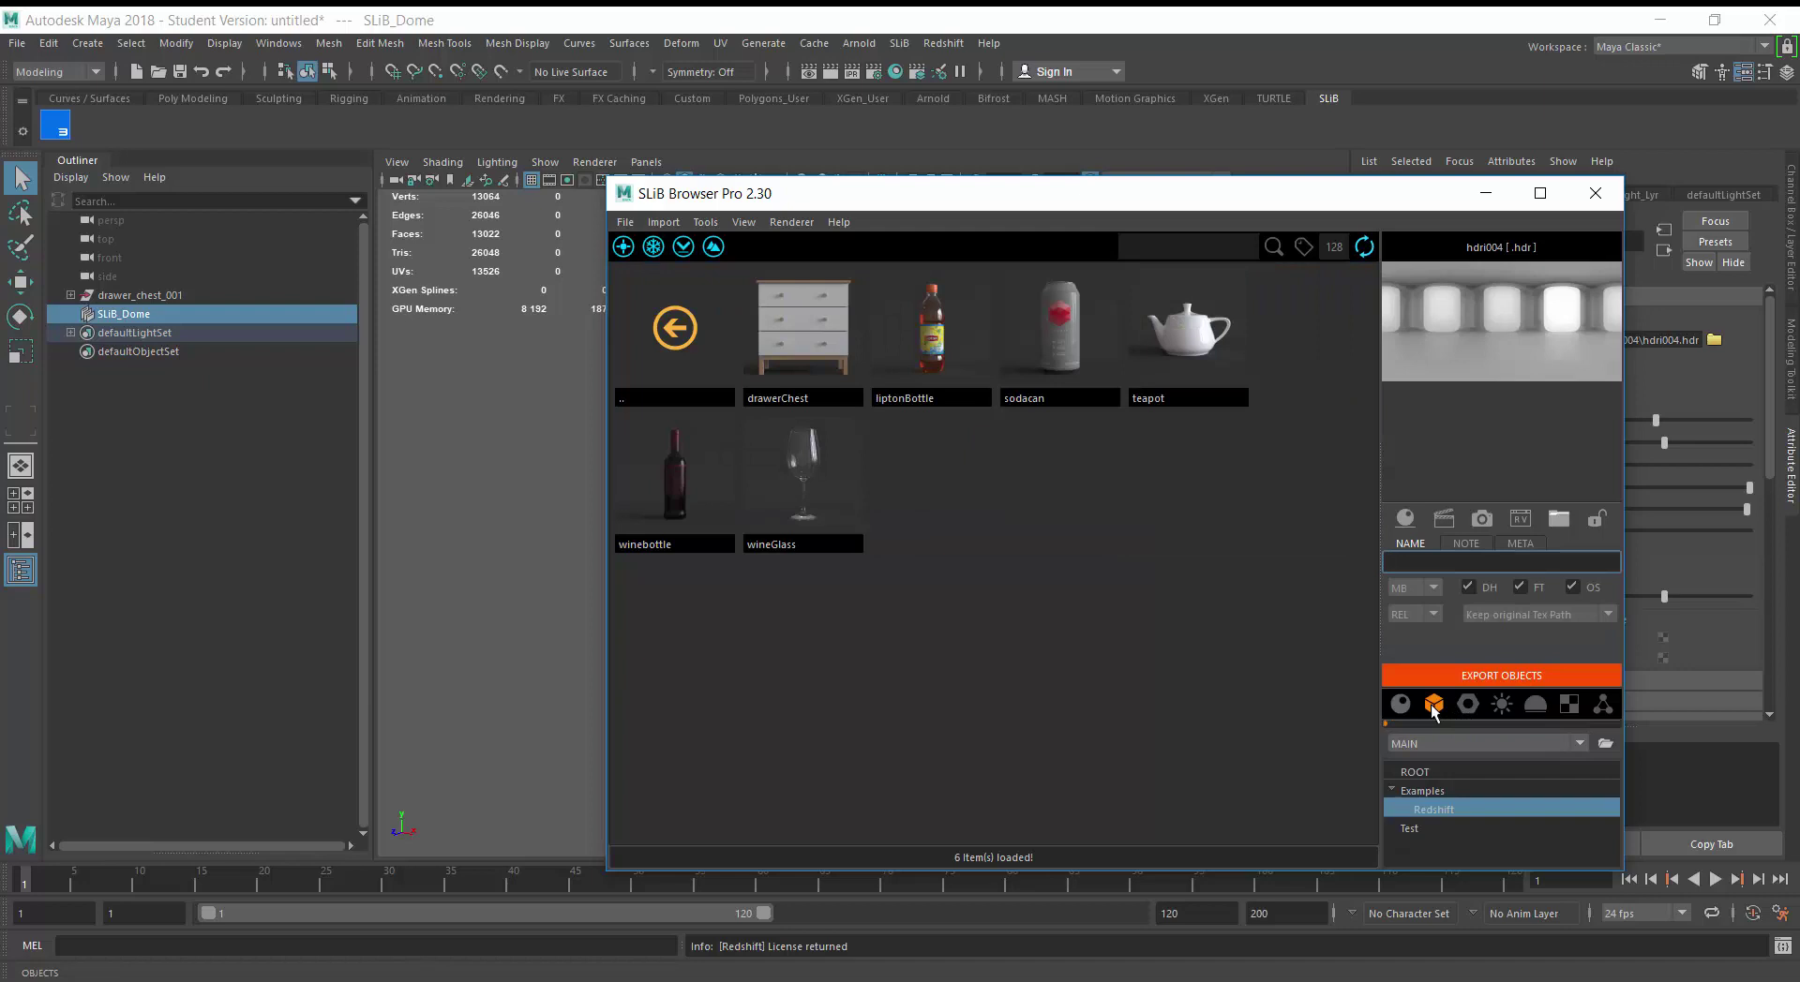
click(951, 361)
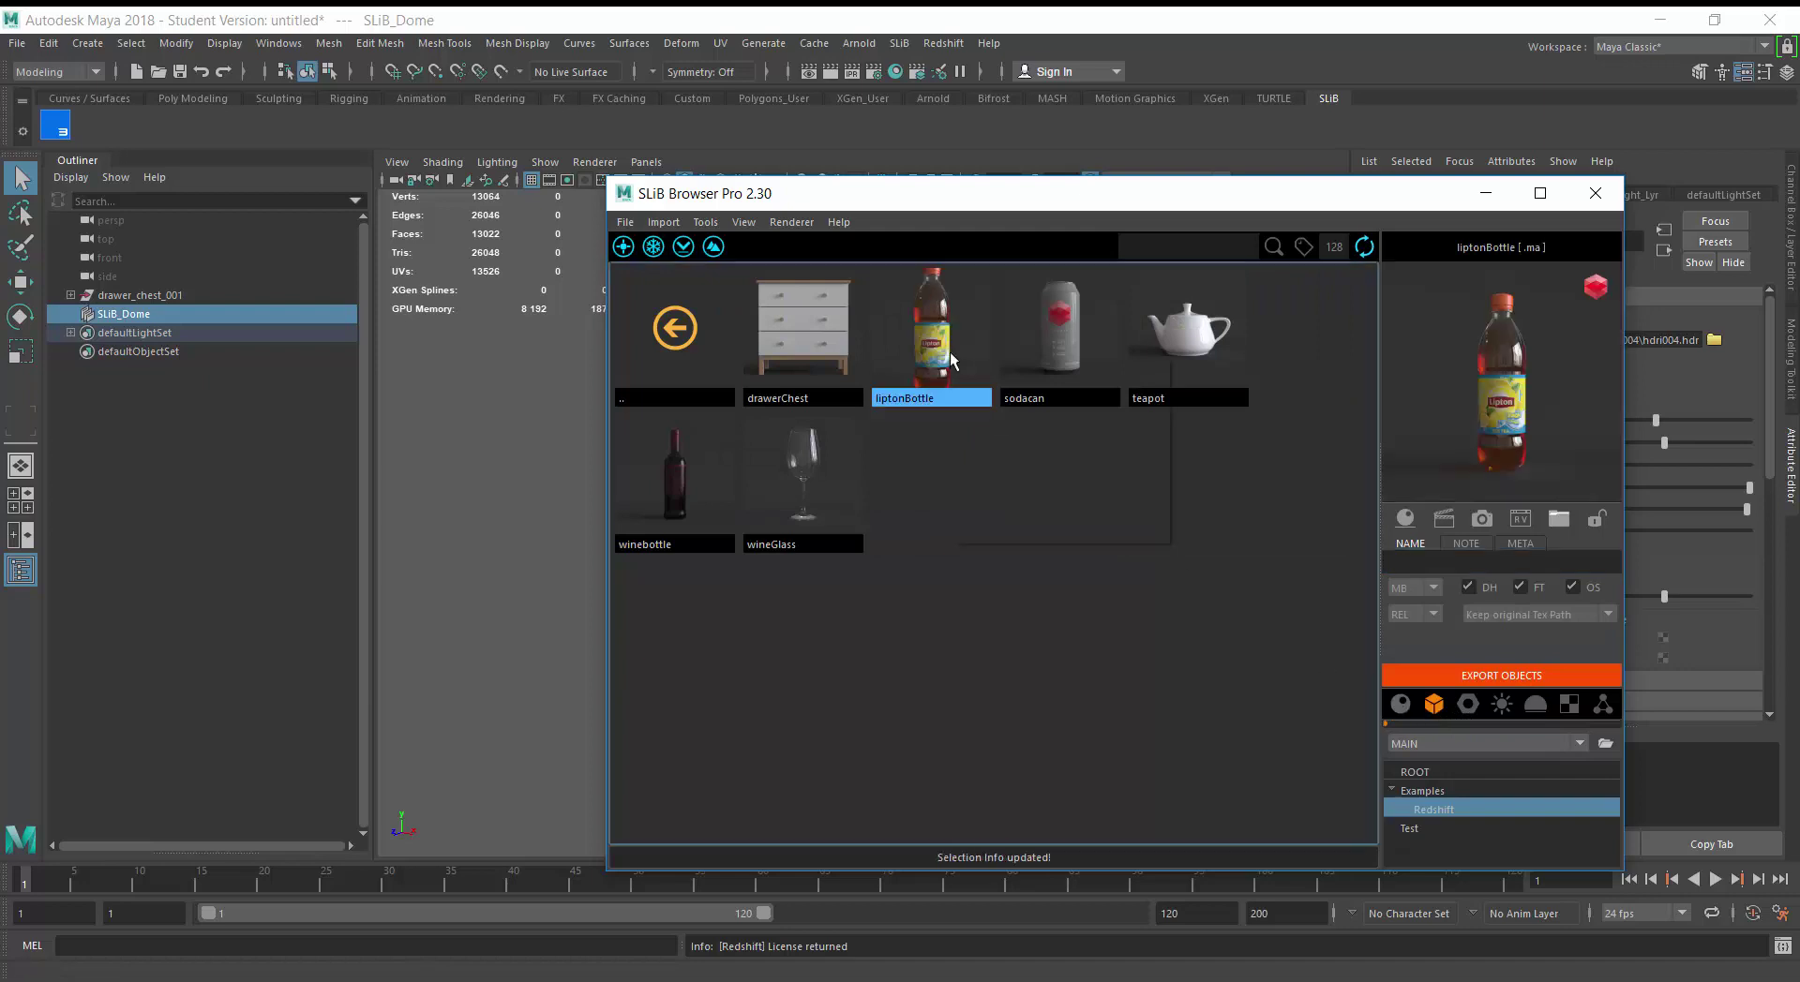
right_click(952, 361)
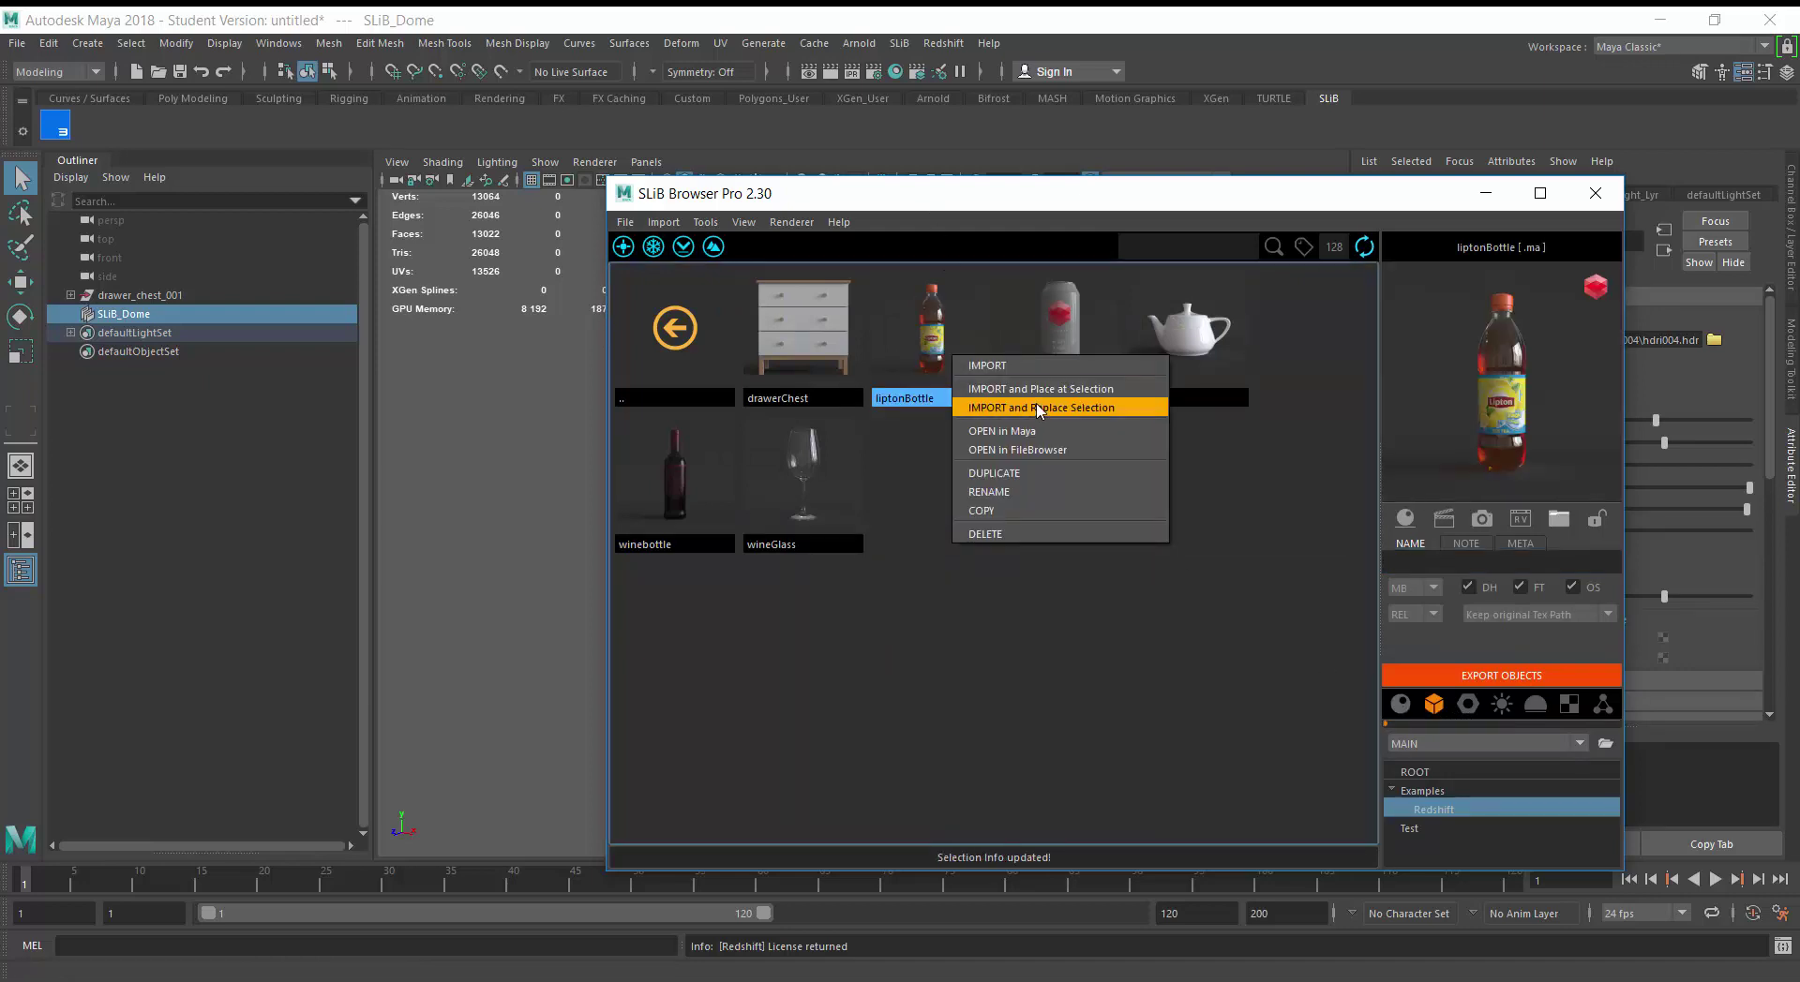
click(984, 199)
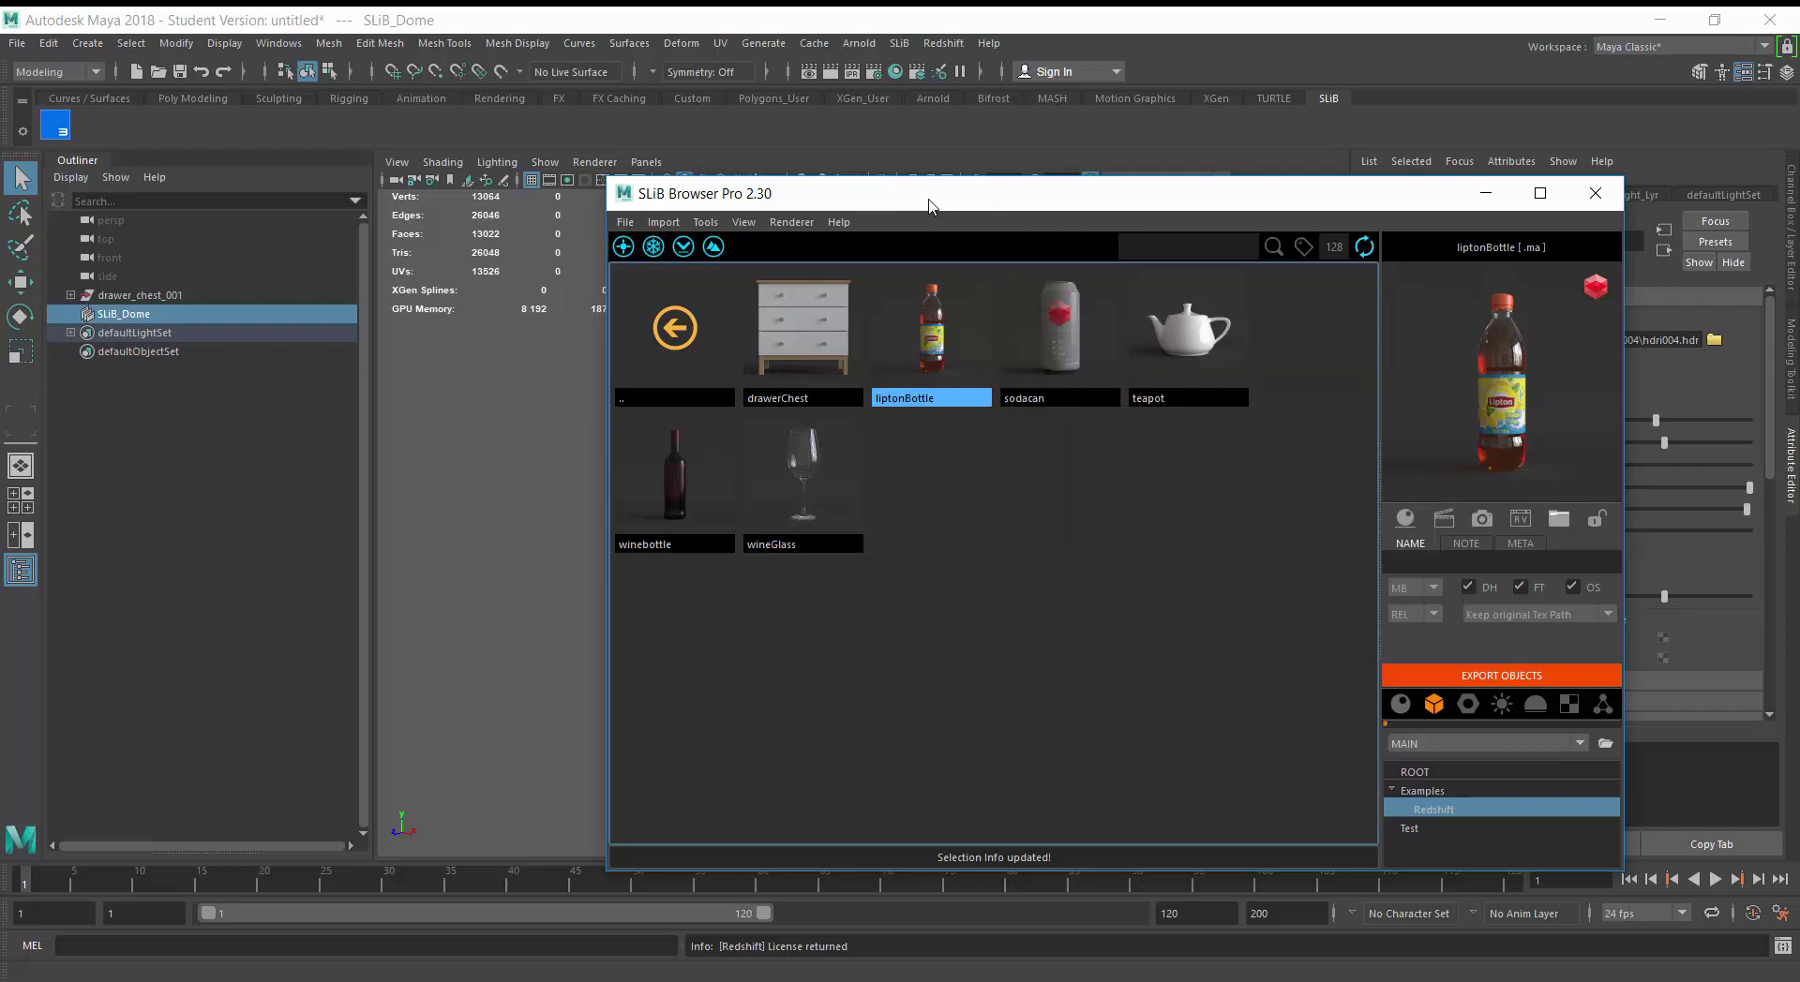
drag(929, 206, 1328, 334)
click(945, 462)
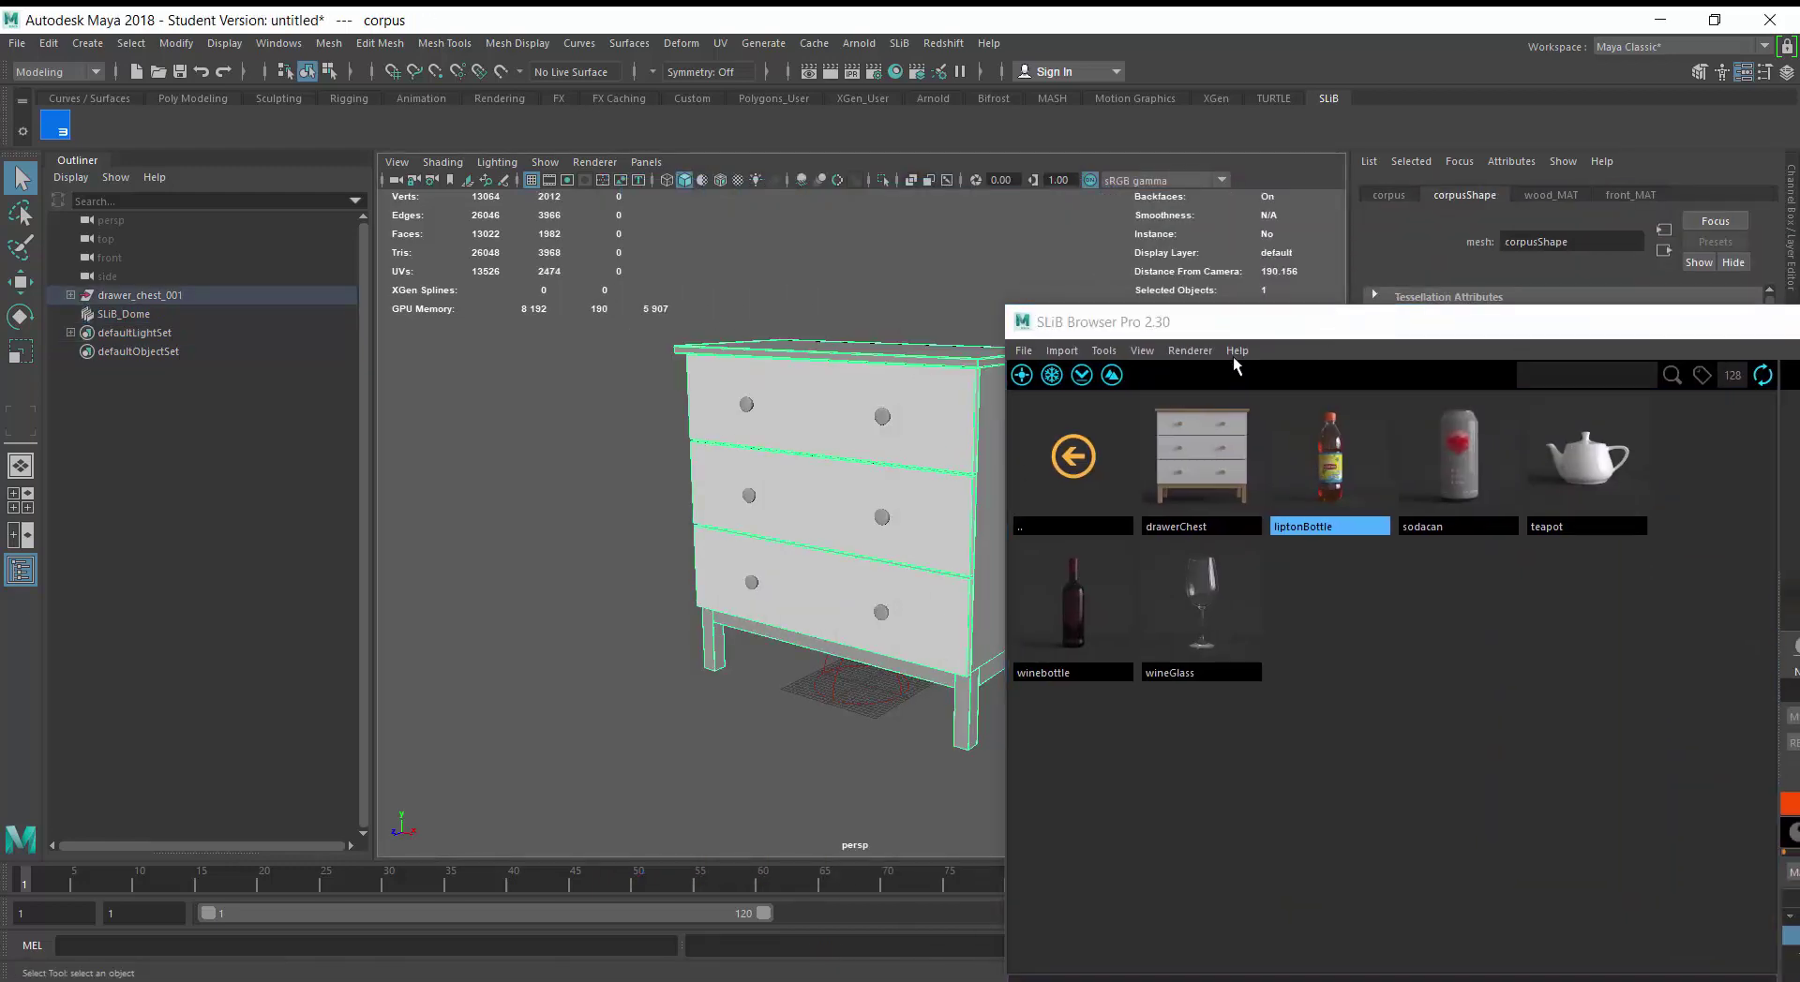
double_click(1252, 323)
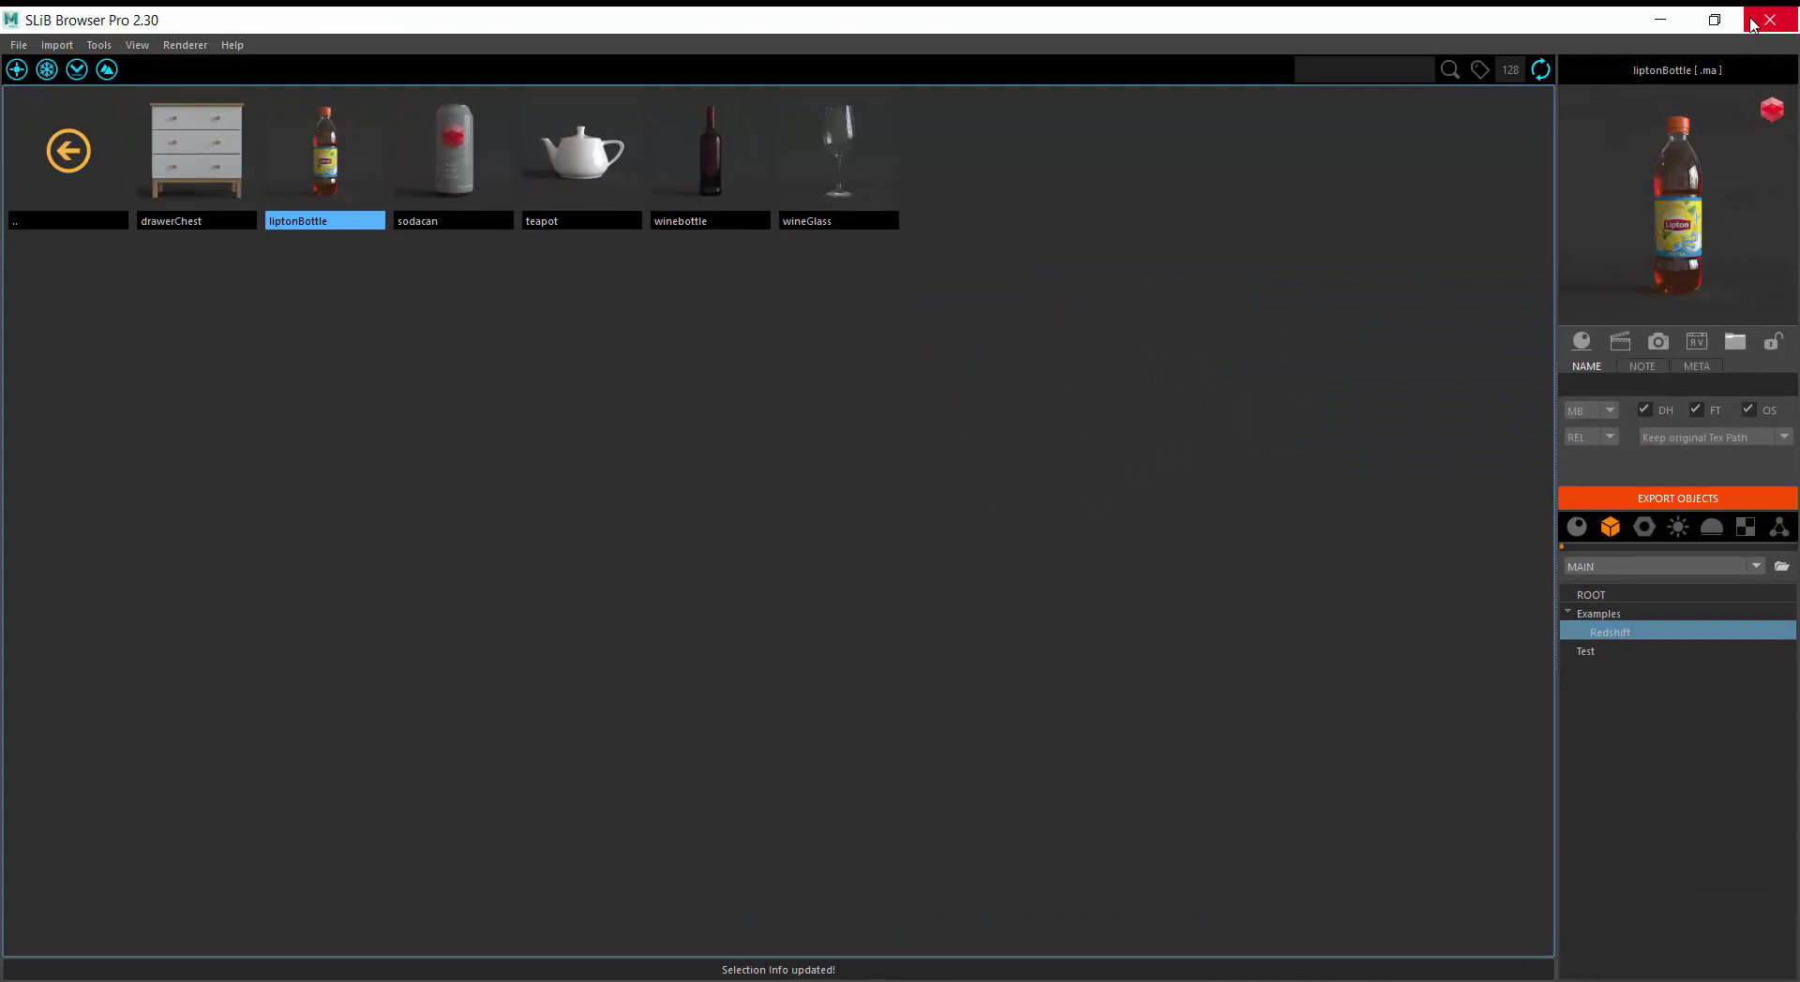
click(1715, 19)
right_click(1342, 475)
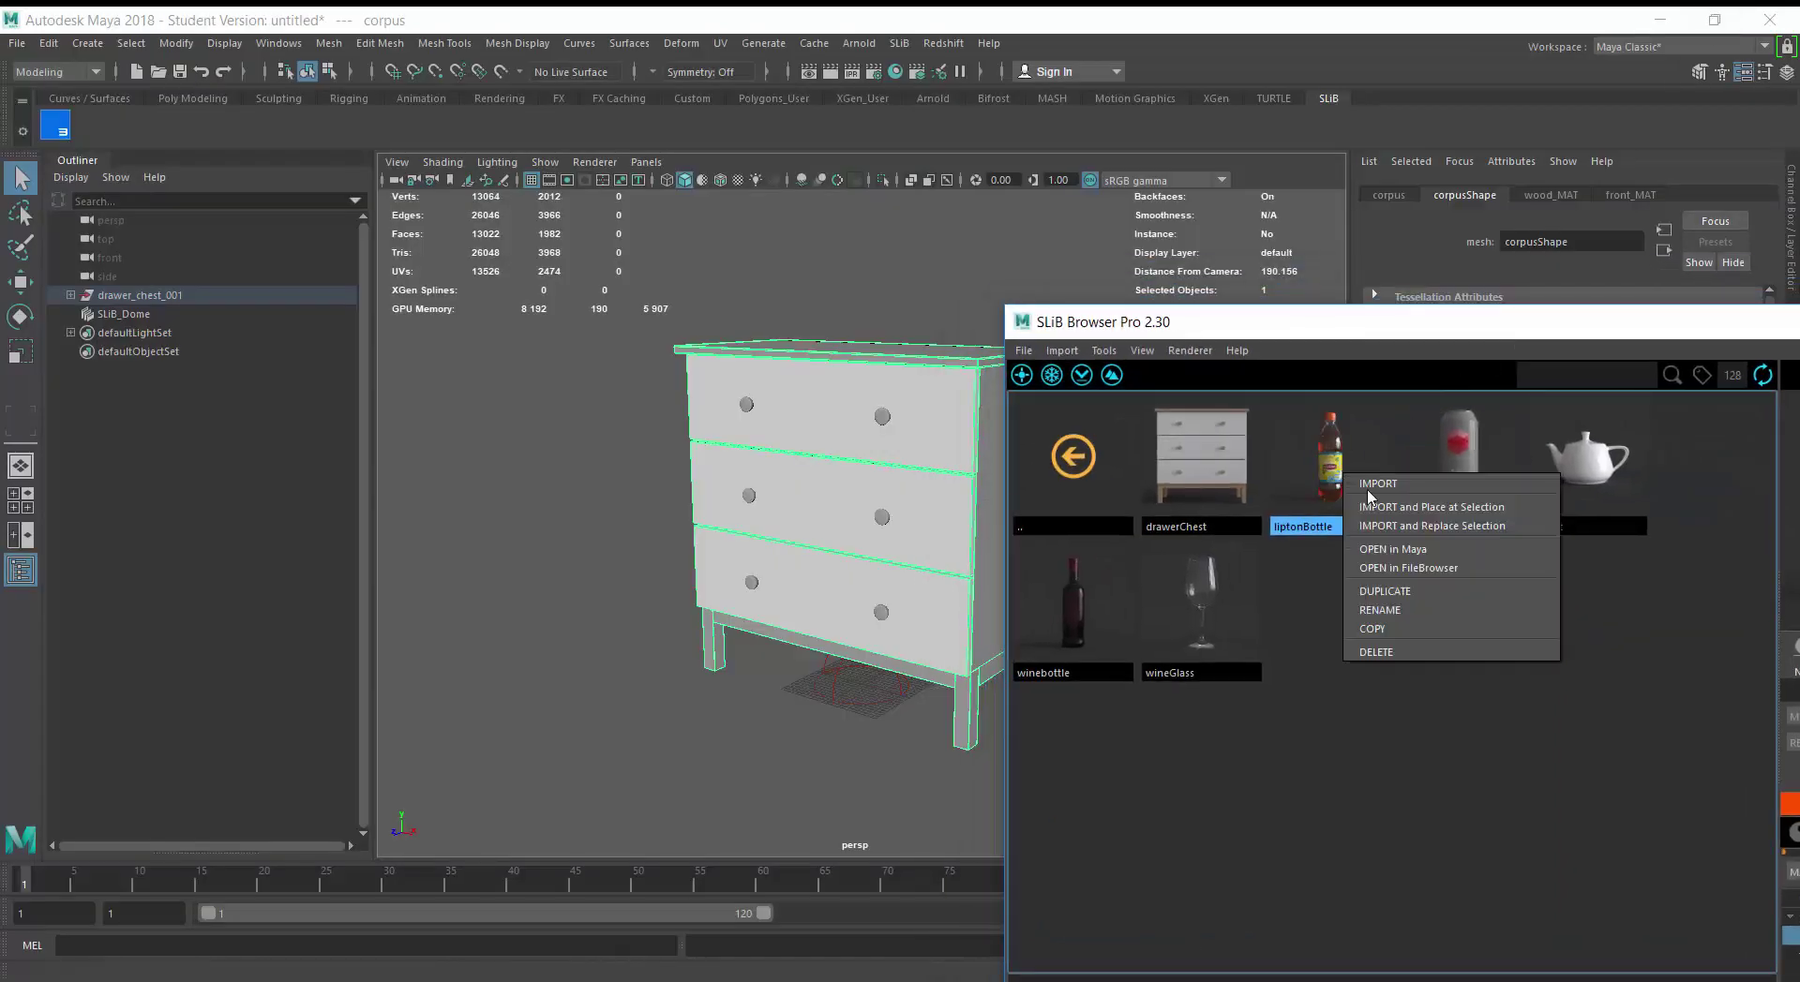
click(1417, 507)
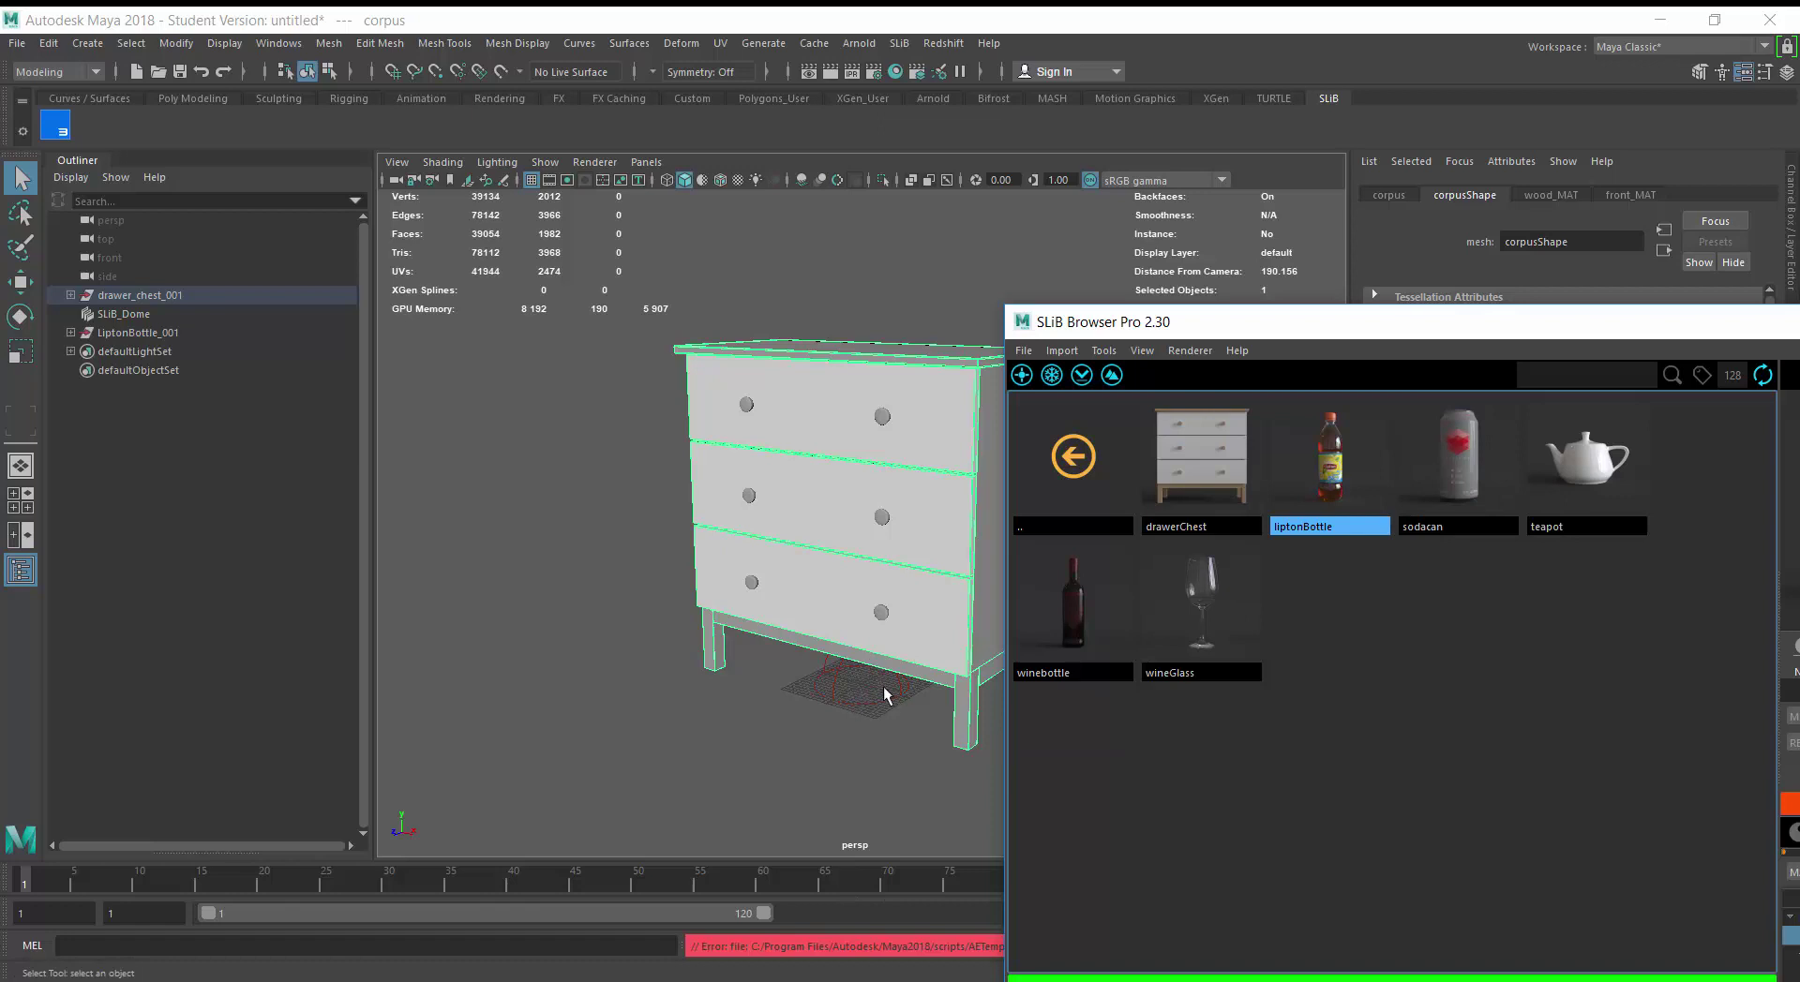
right_click(1331, 476)
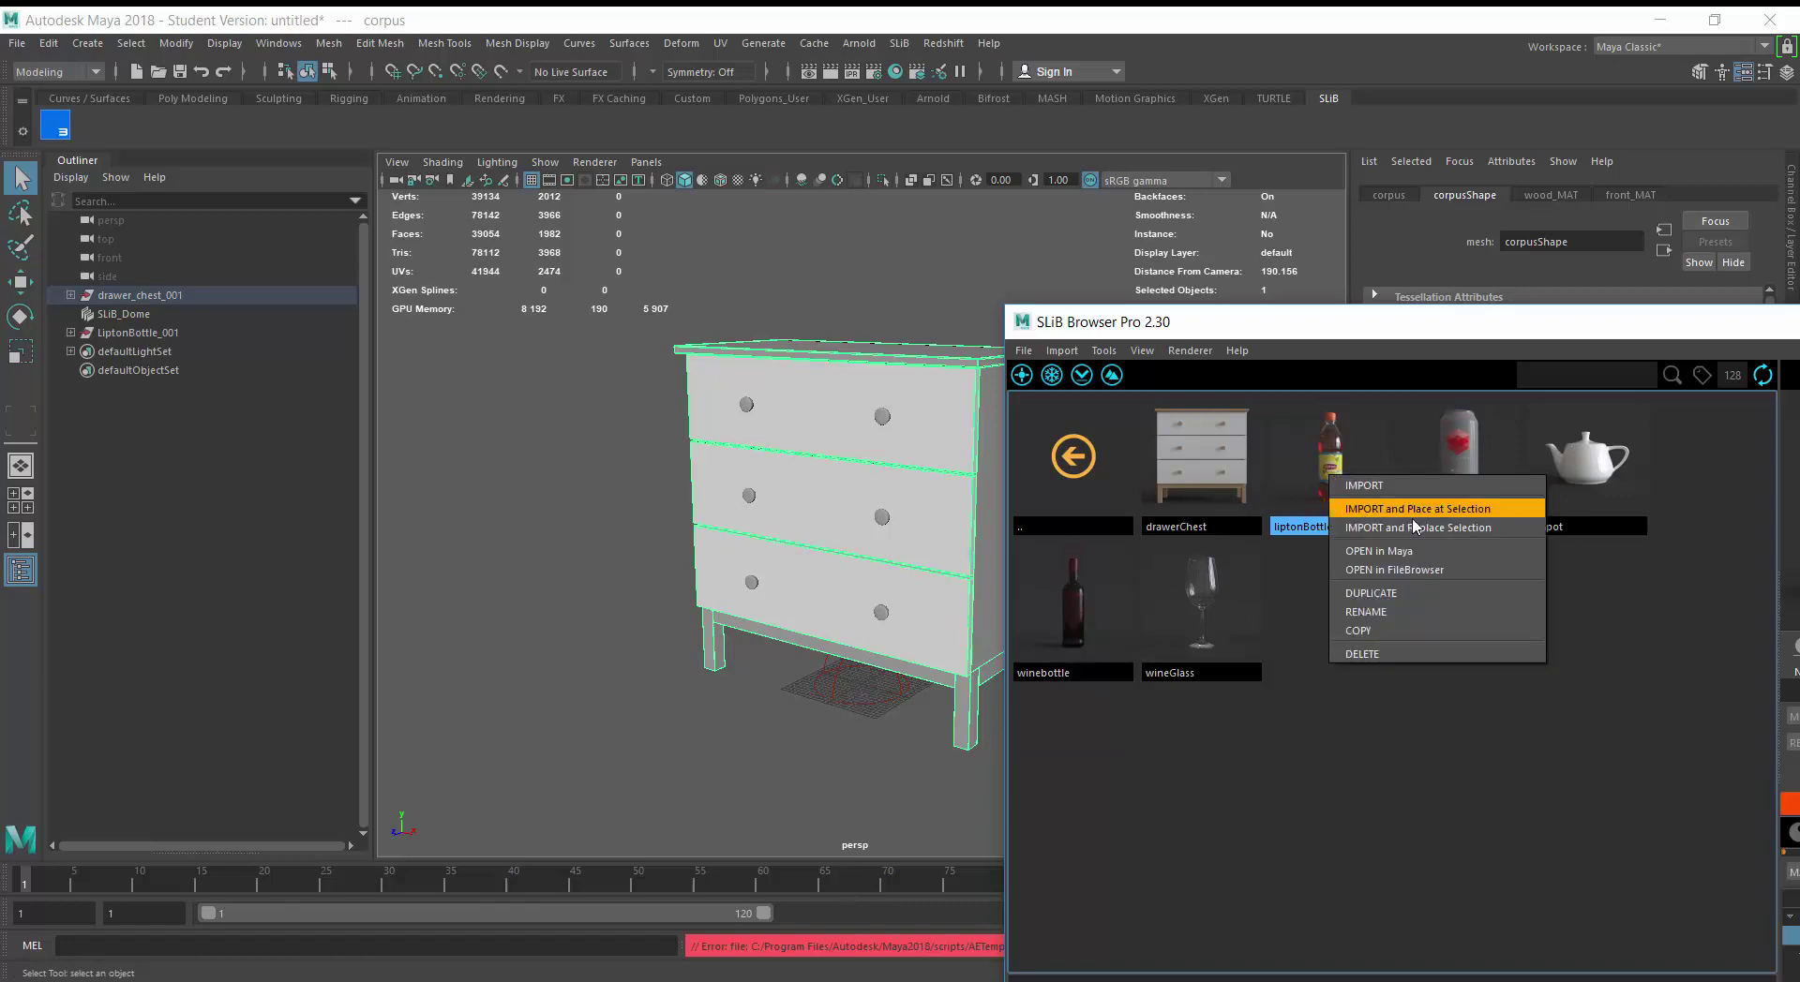
Move LiptonBottle_001 up in Y and along Z onto the chest top (0, 69.714, 2.044)
click(131, 333)
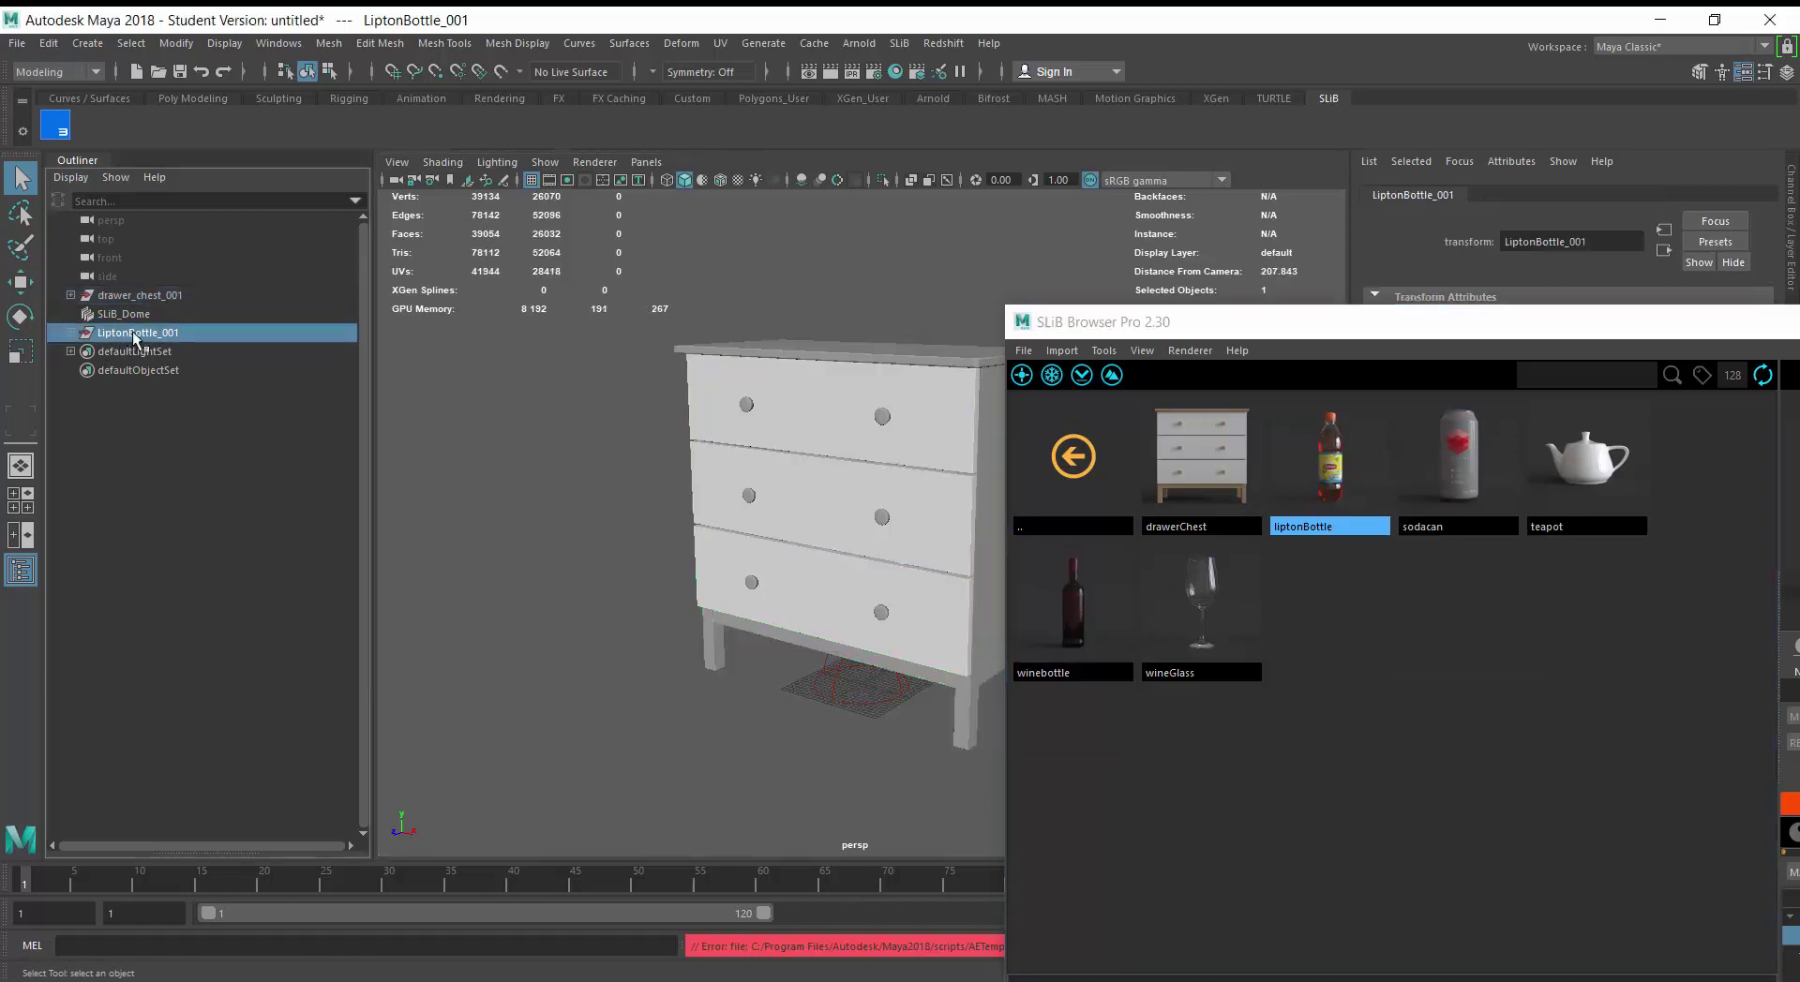
drag(1212, 332, 1247, 881)
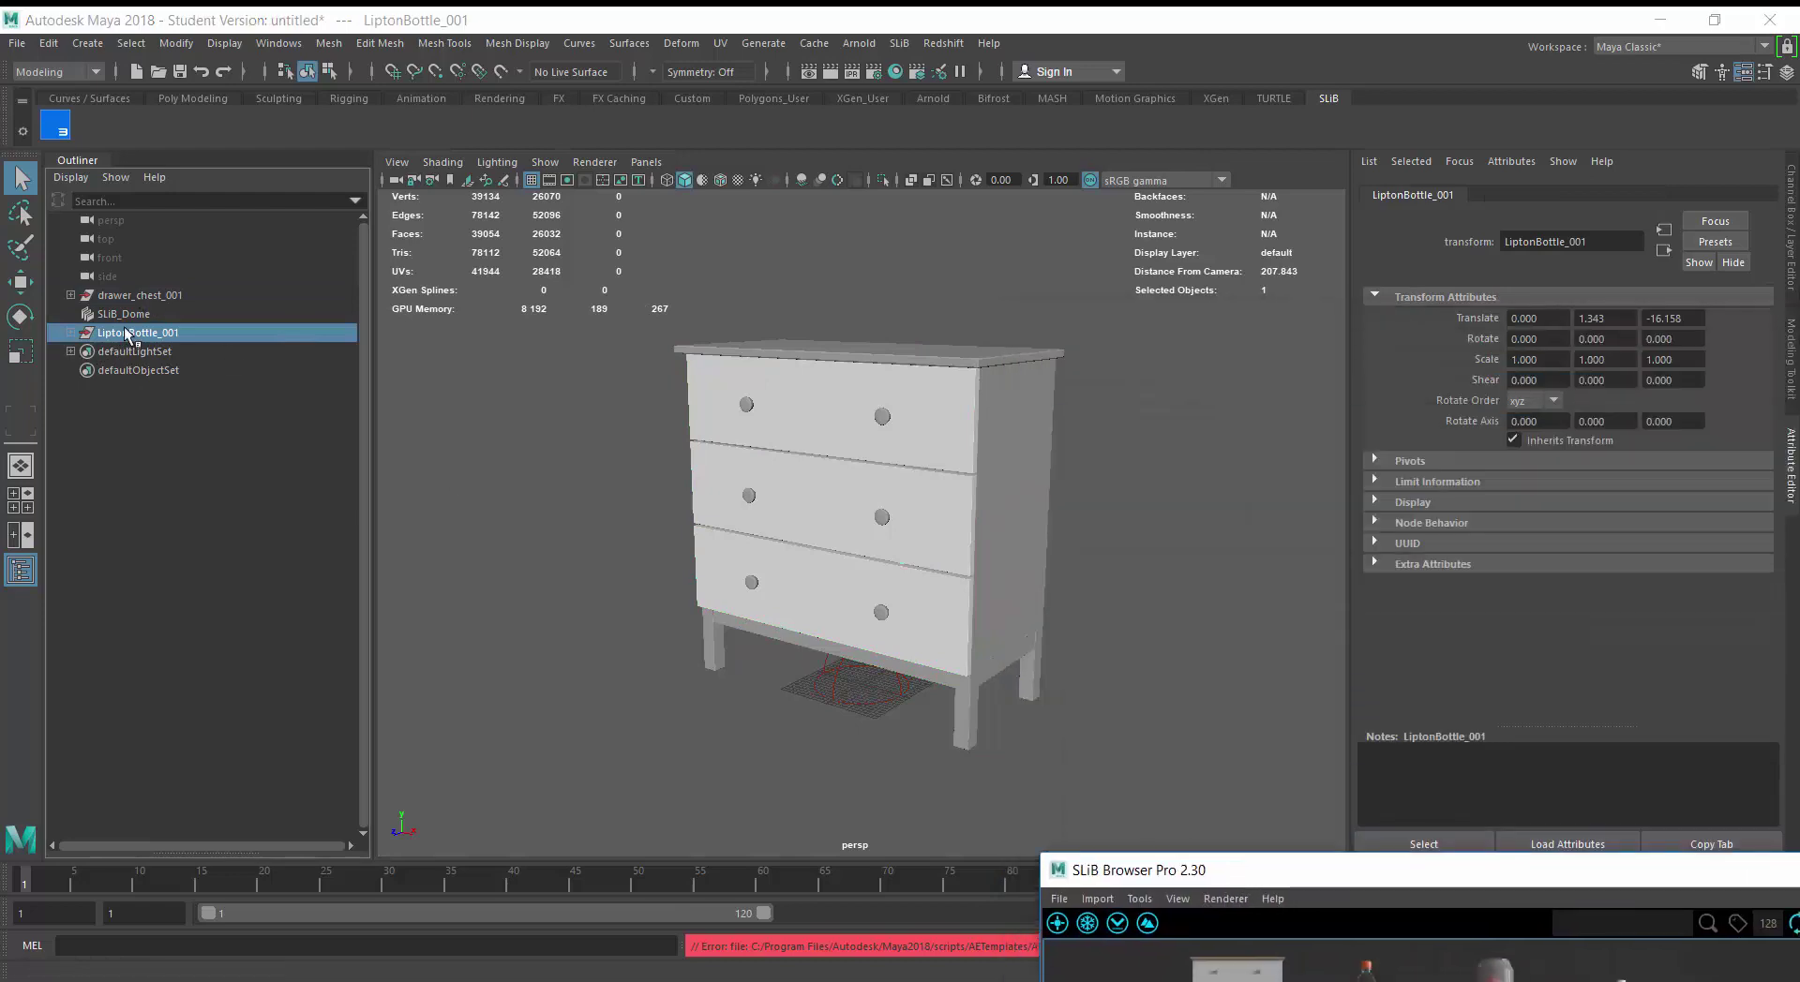
click(133, 336)
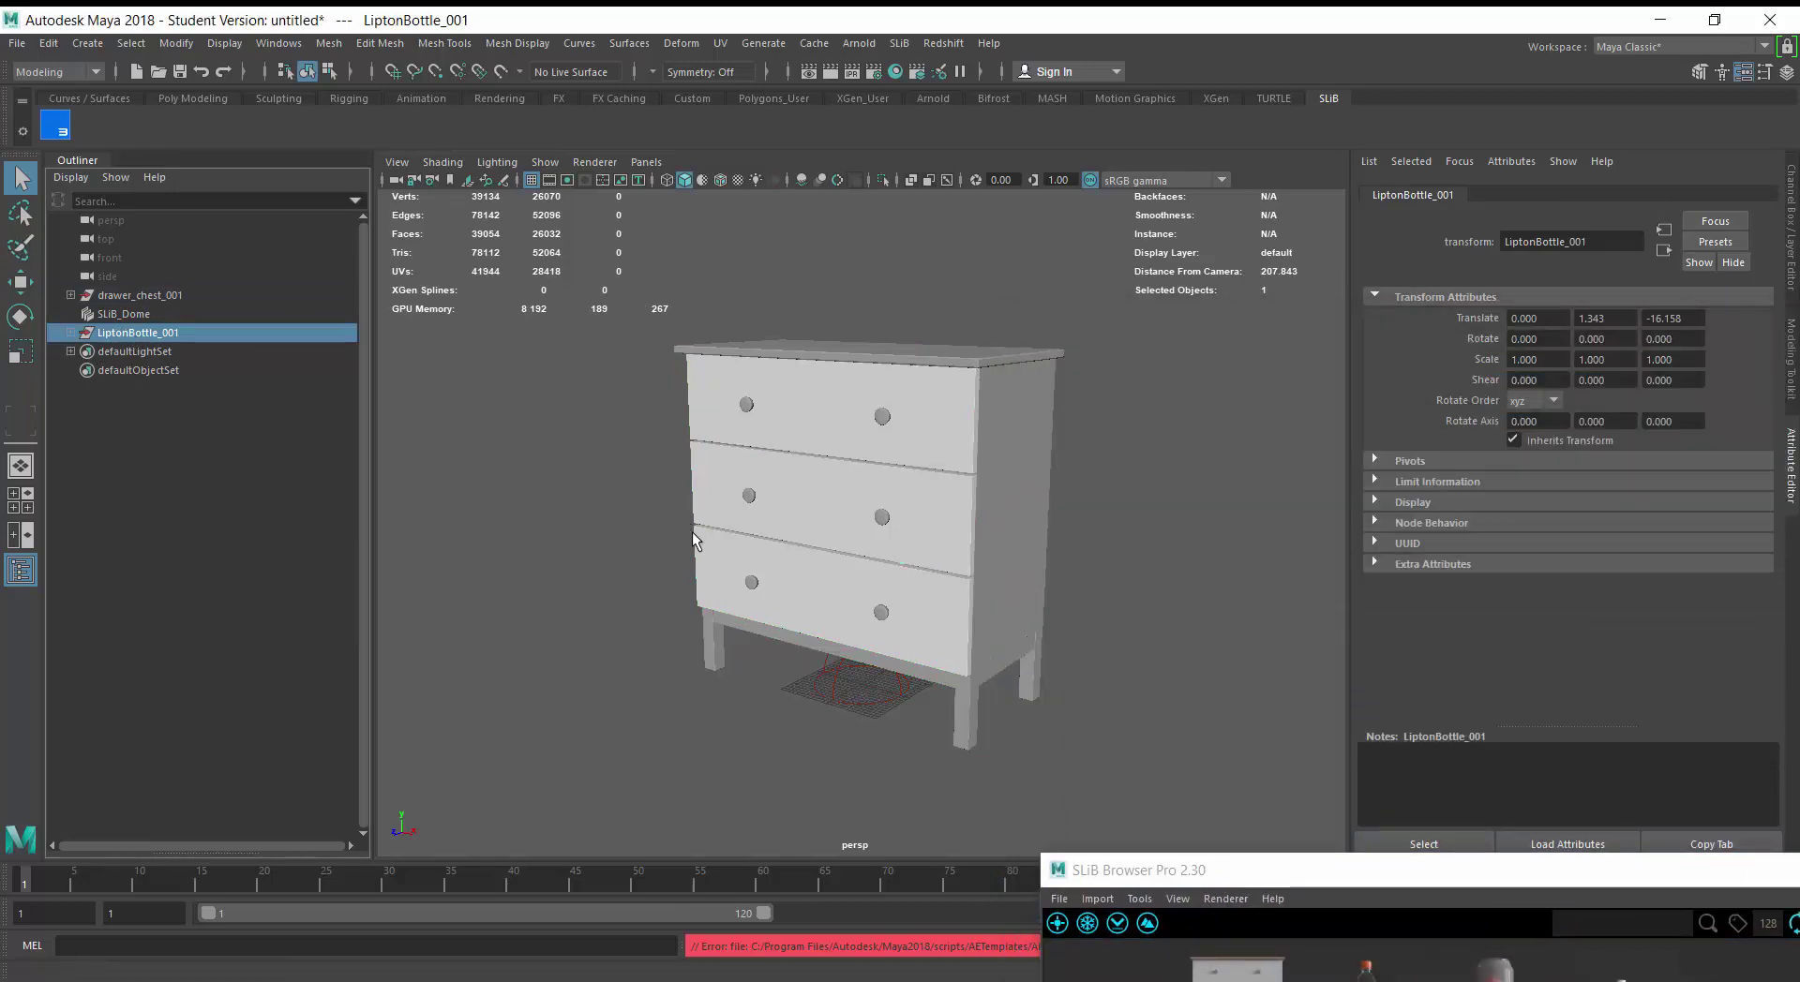
alt+drag(692, 531, 735, 534)
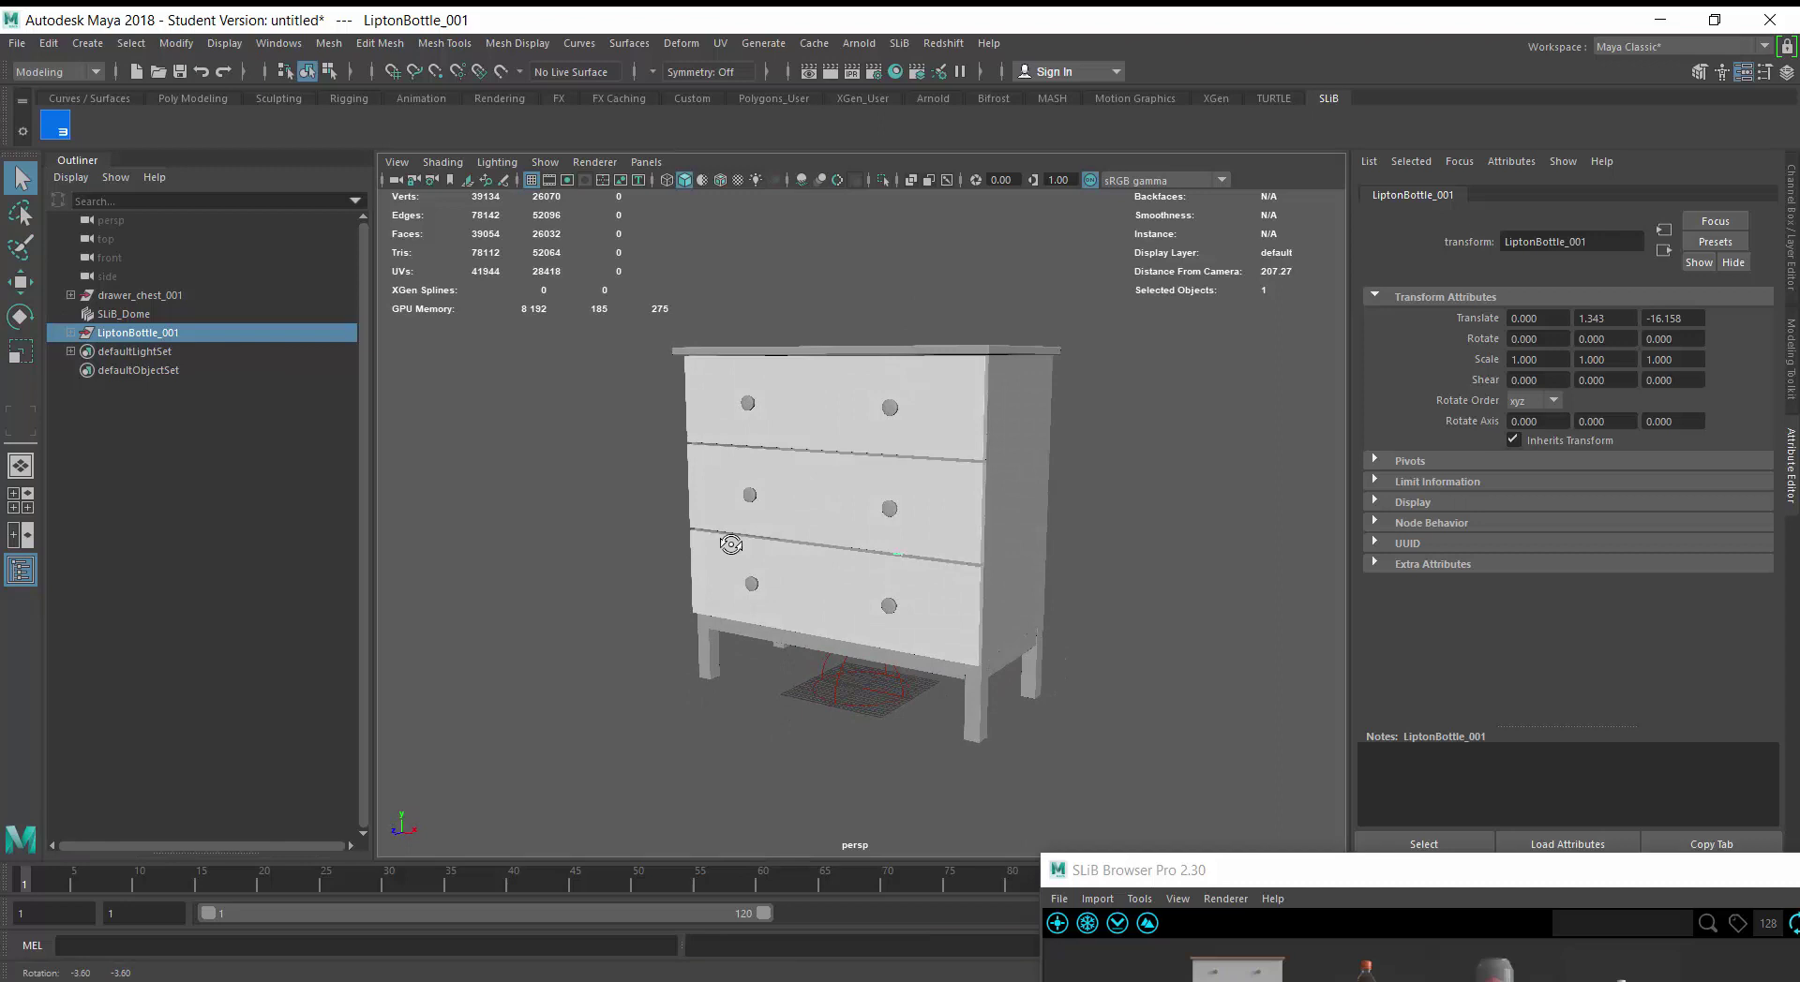
click(20, 282)
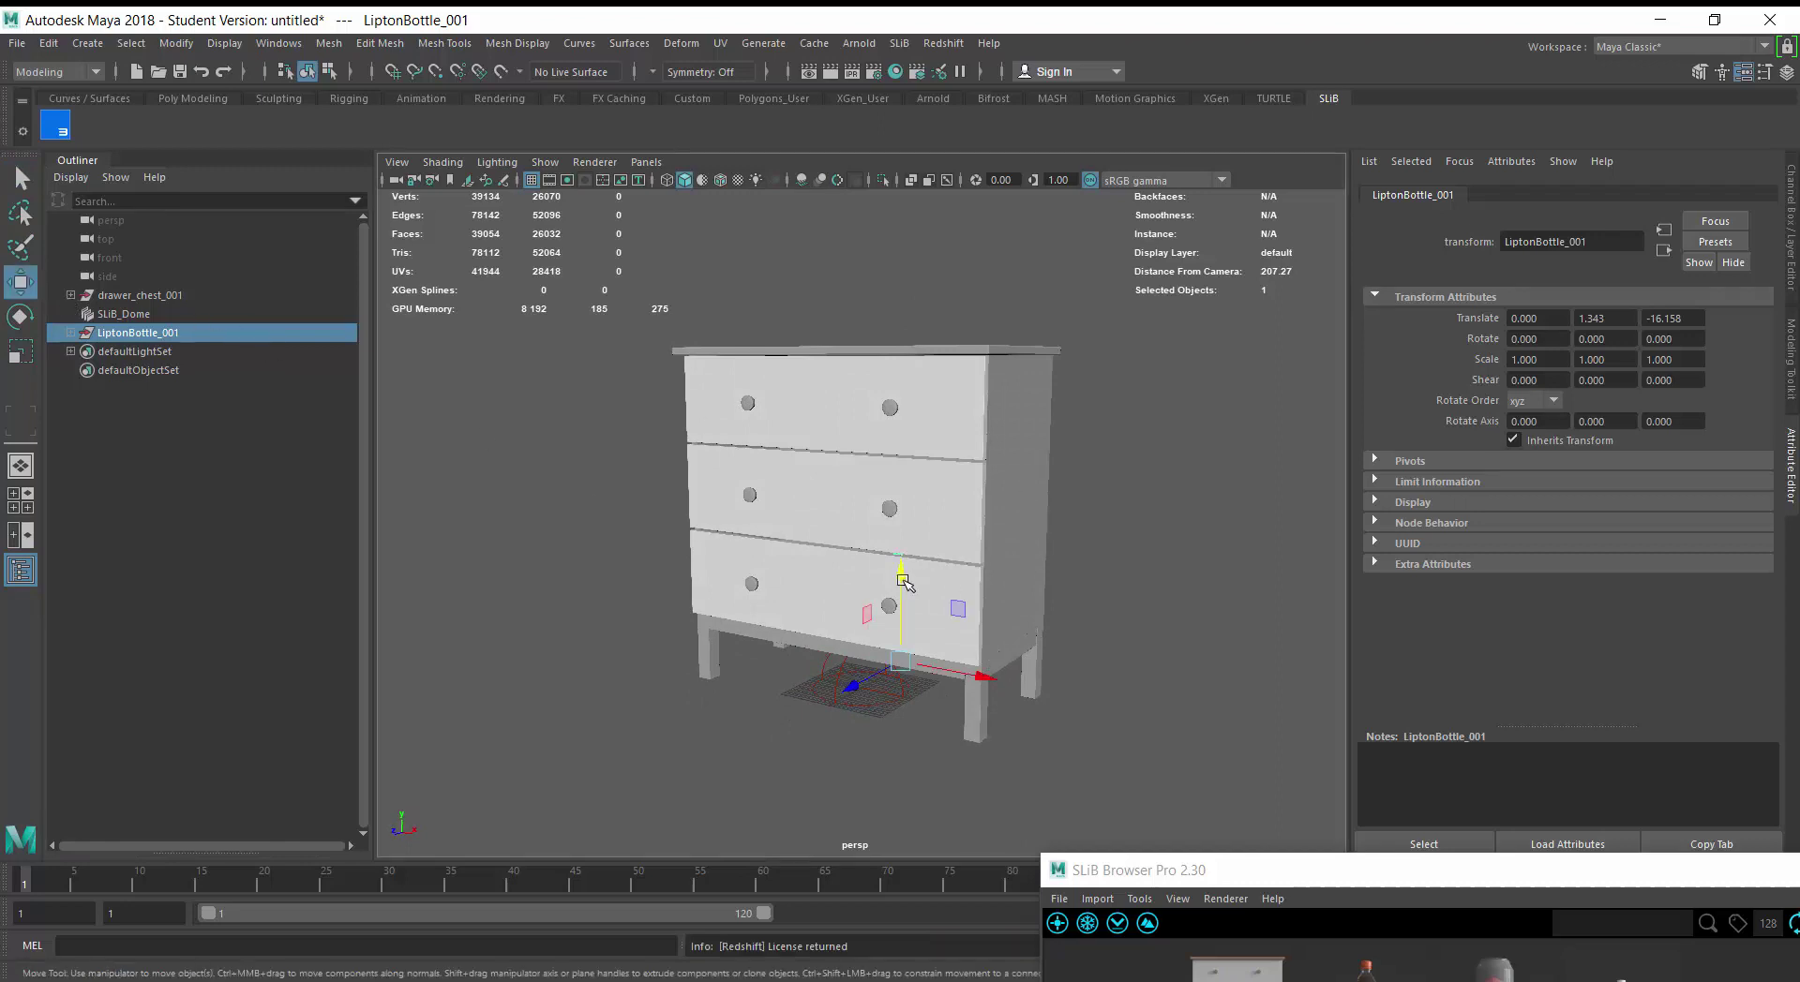
drag(902, 581, 927, 258)
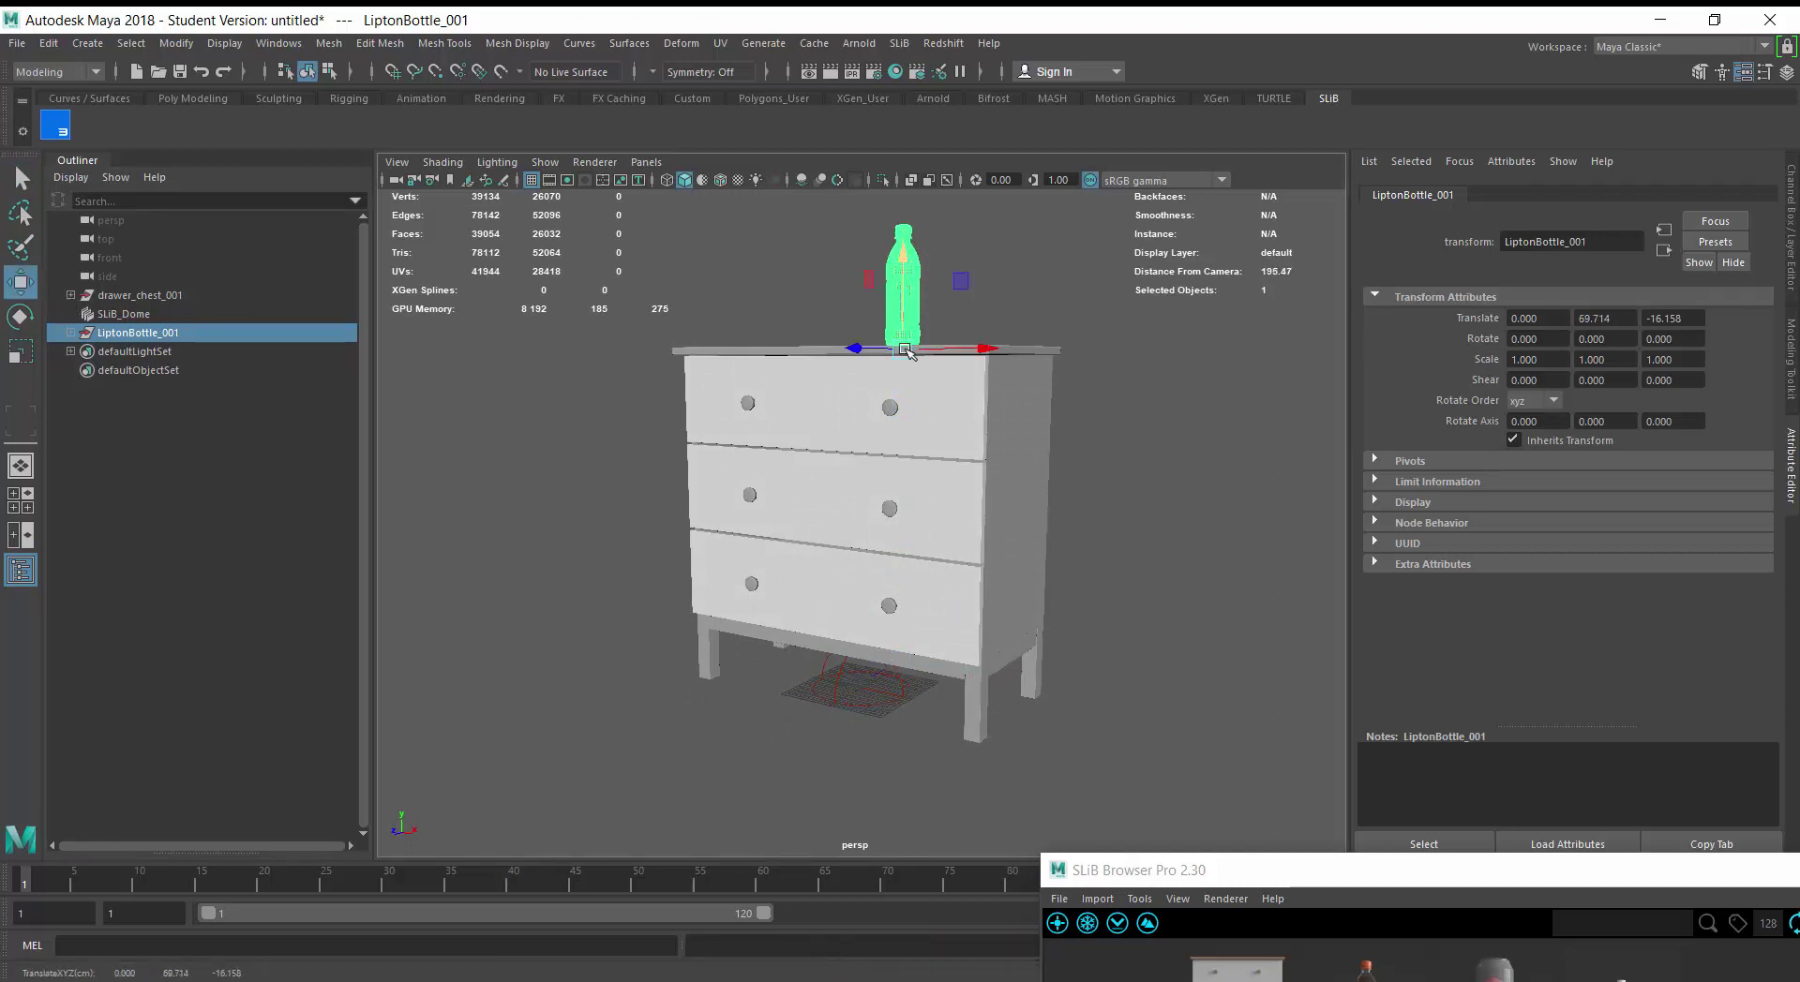
alt+drag(914, 421, 812, 424)
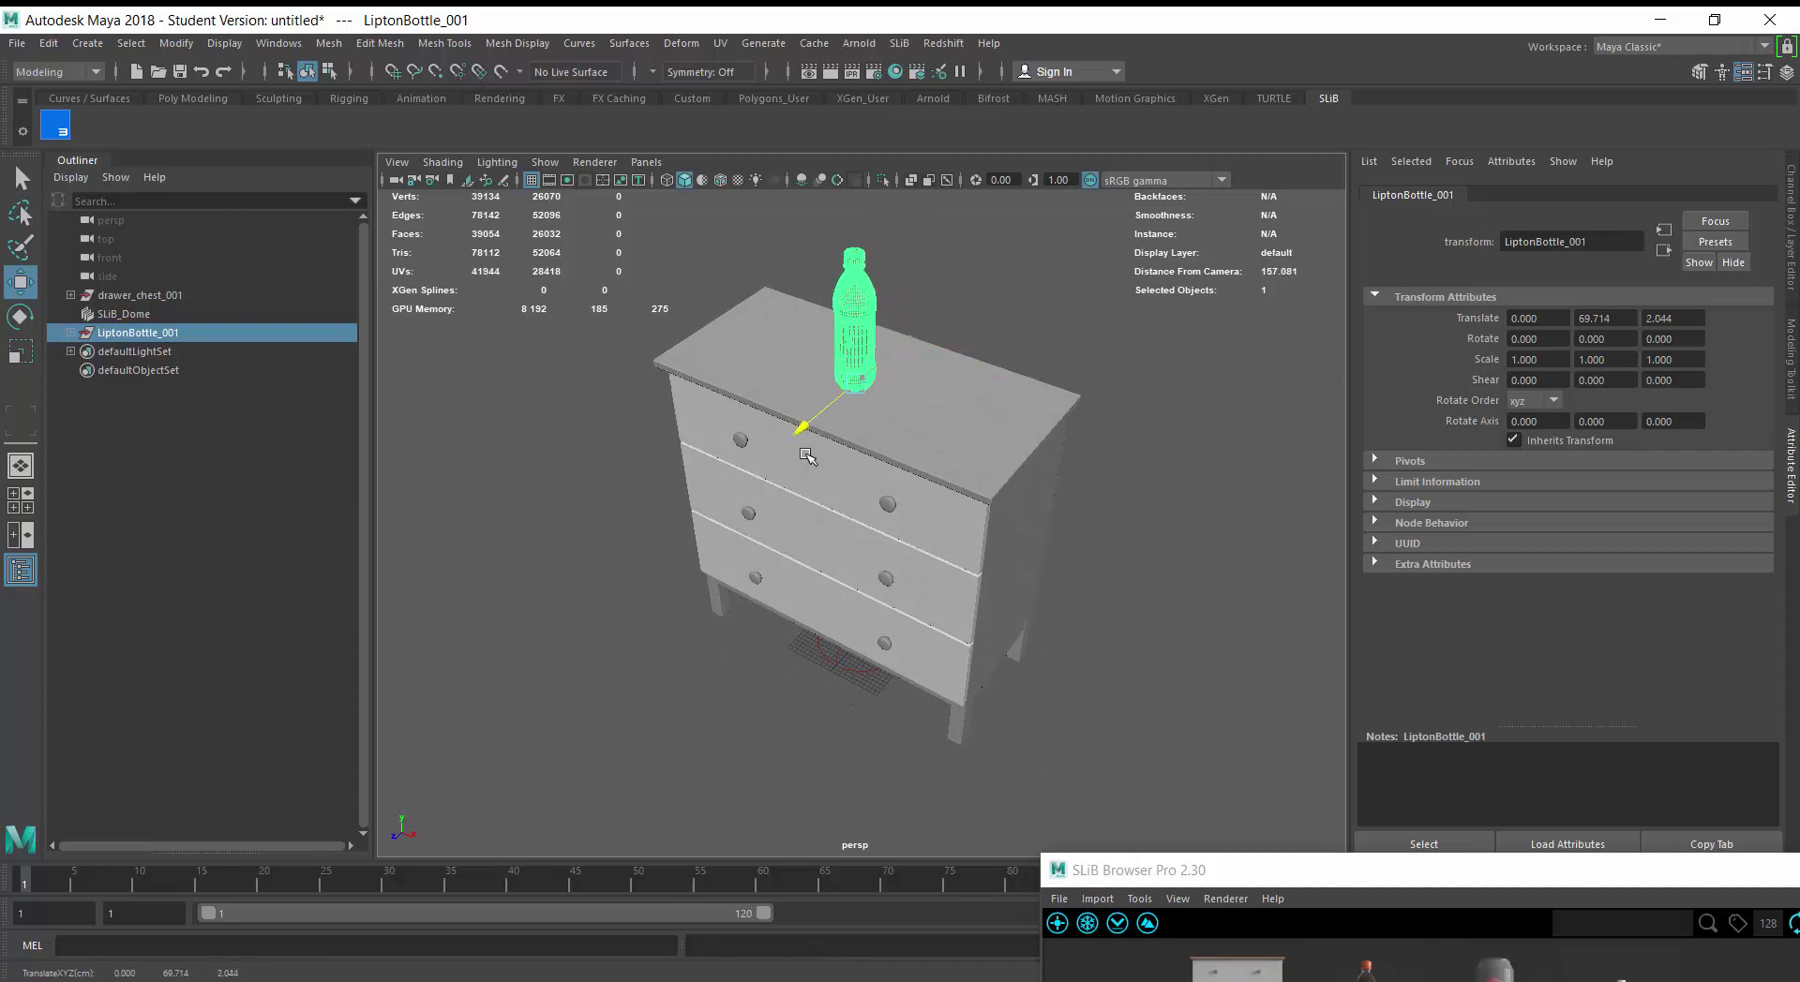
alt+drag(995, 628, 954, 622)
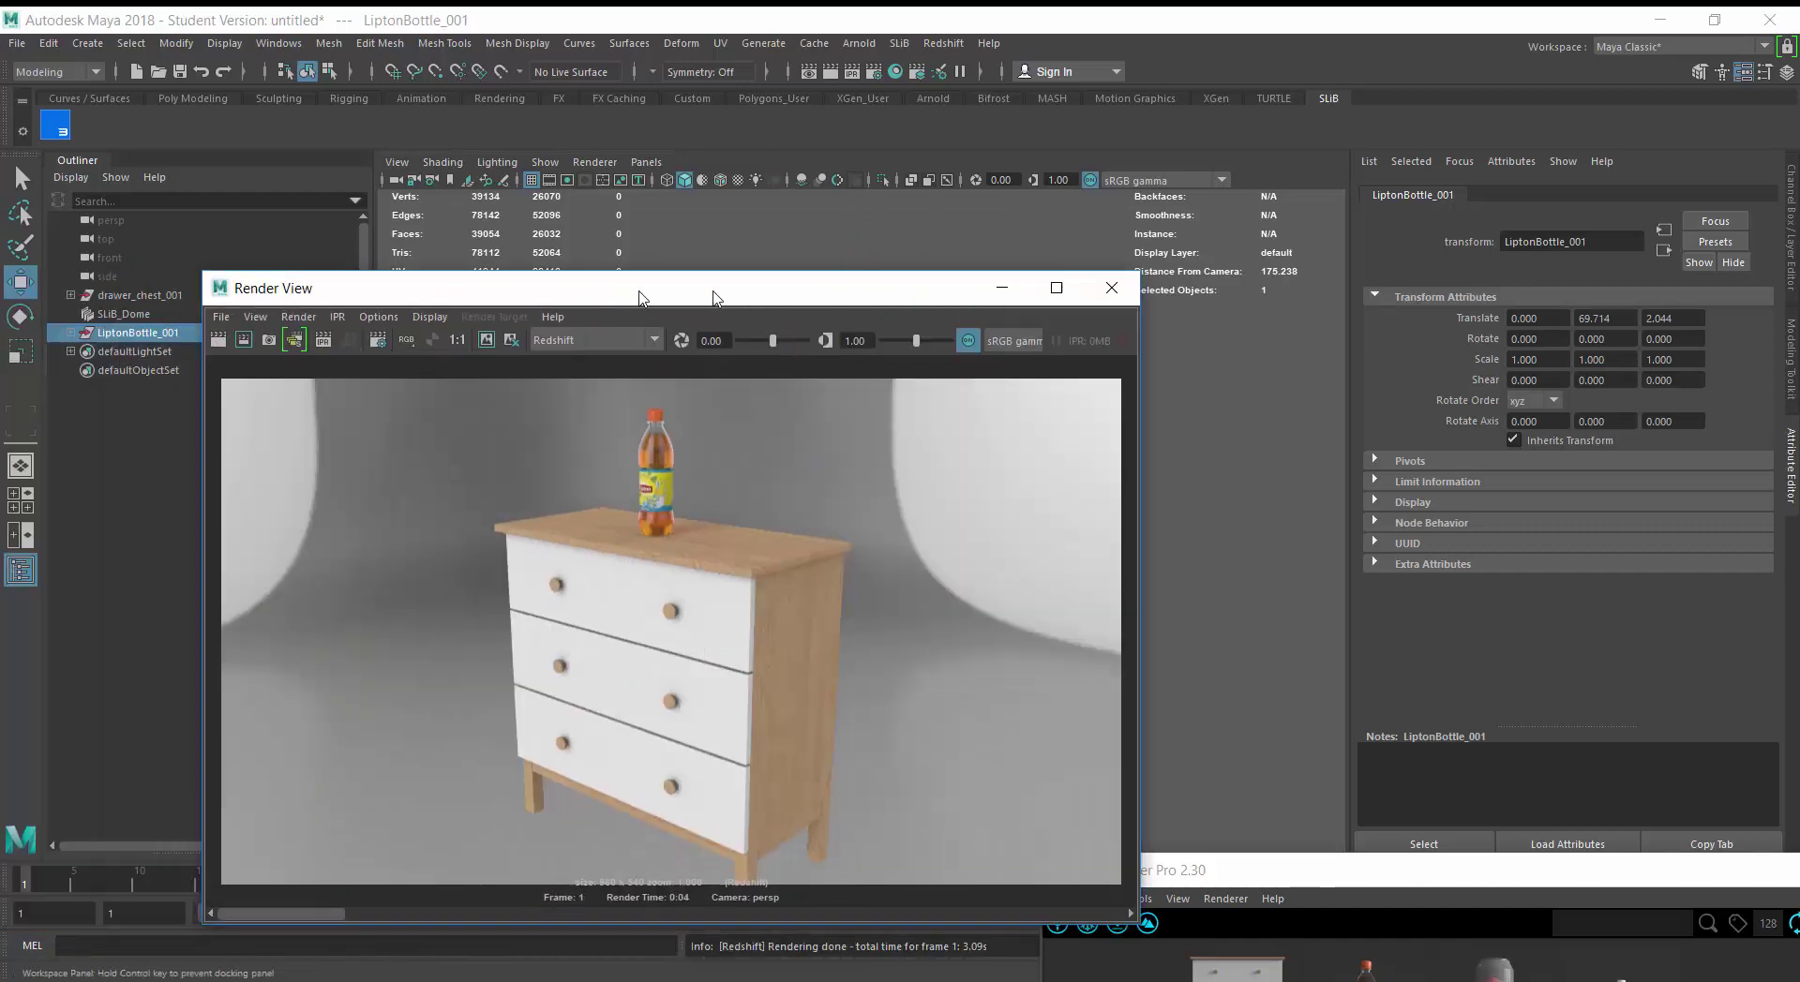
Arrange the Render View and SLiB Browser windows so the bottle-on-chest render shows beside the library
drag(715, 293, 1052, 137)
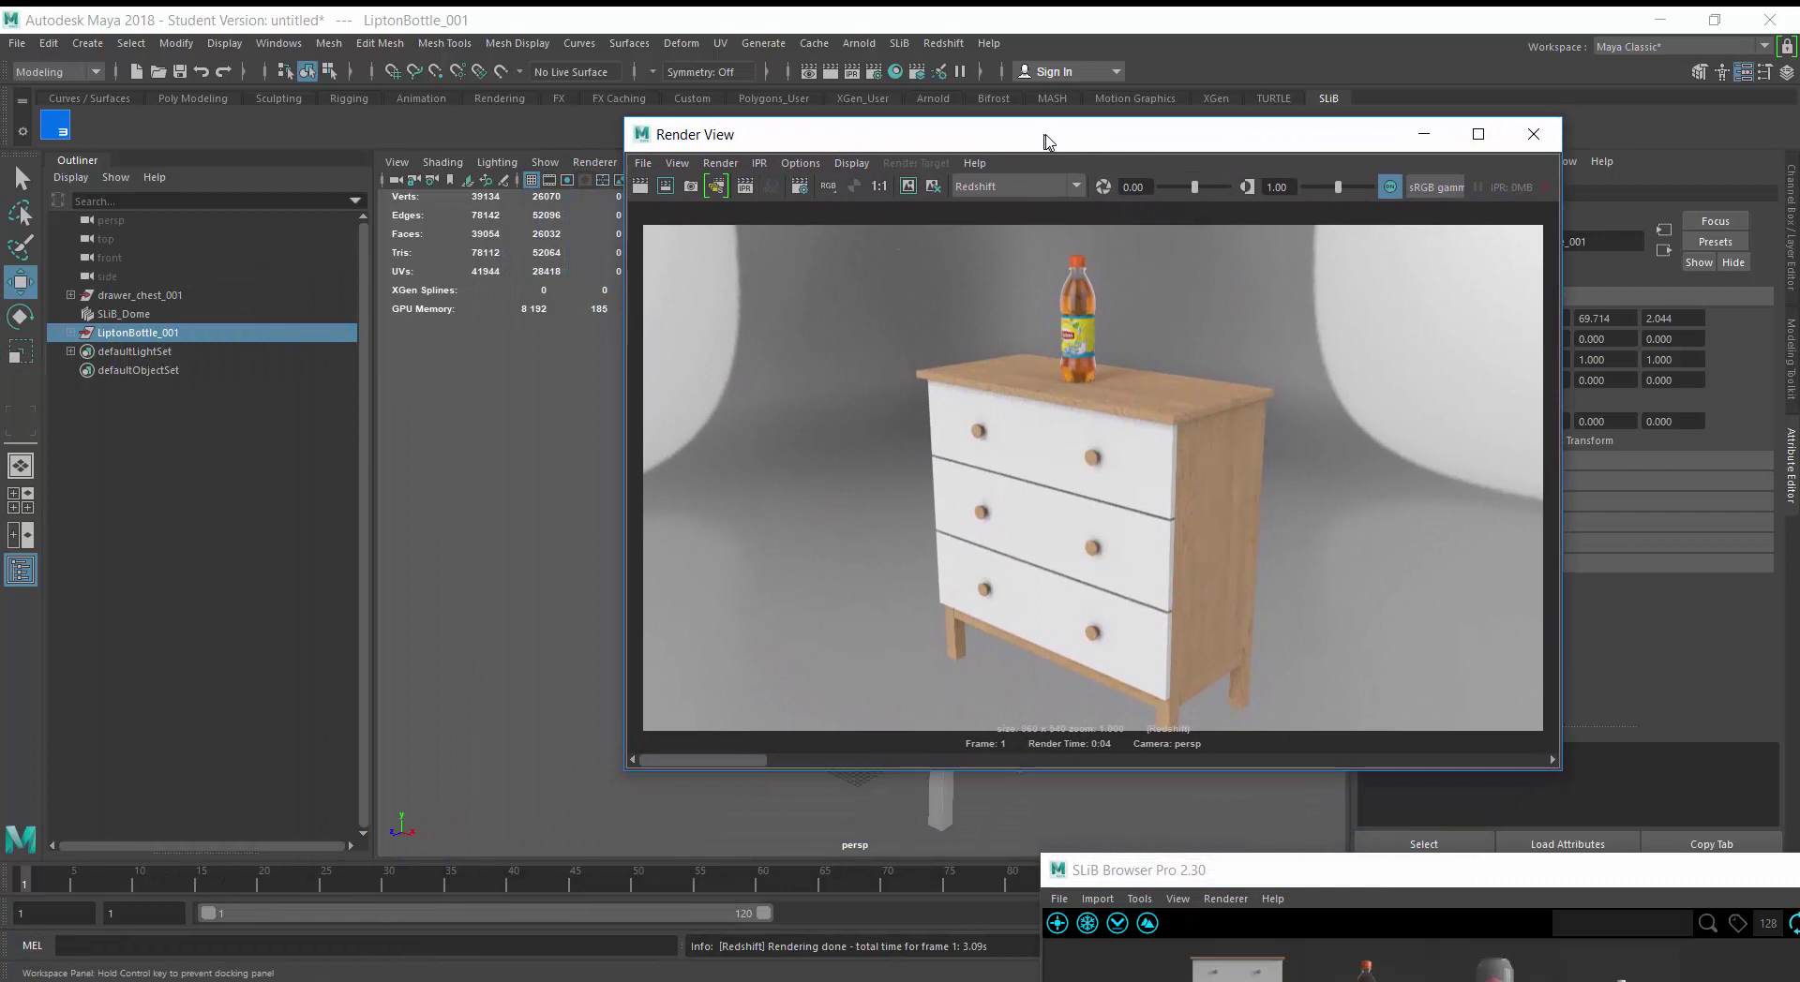
drag(1386, 878, 440, 511)
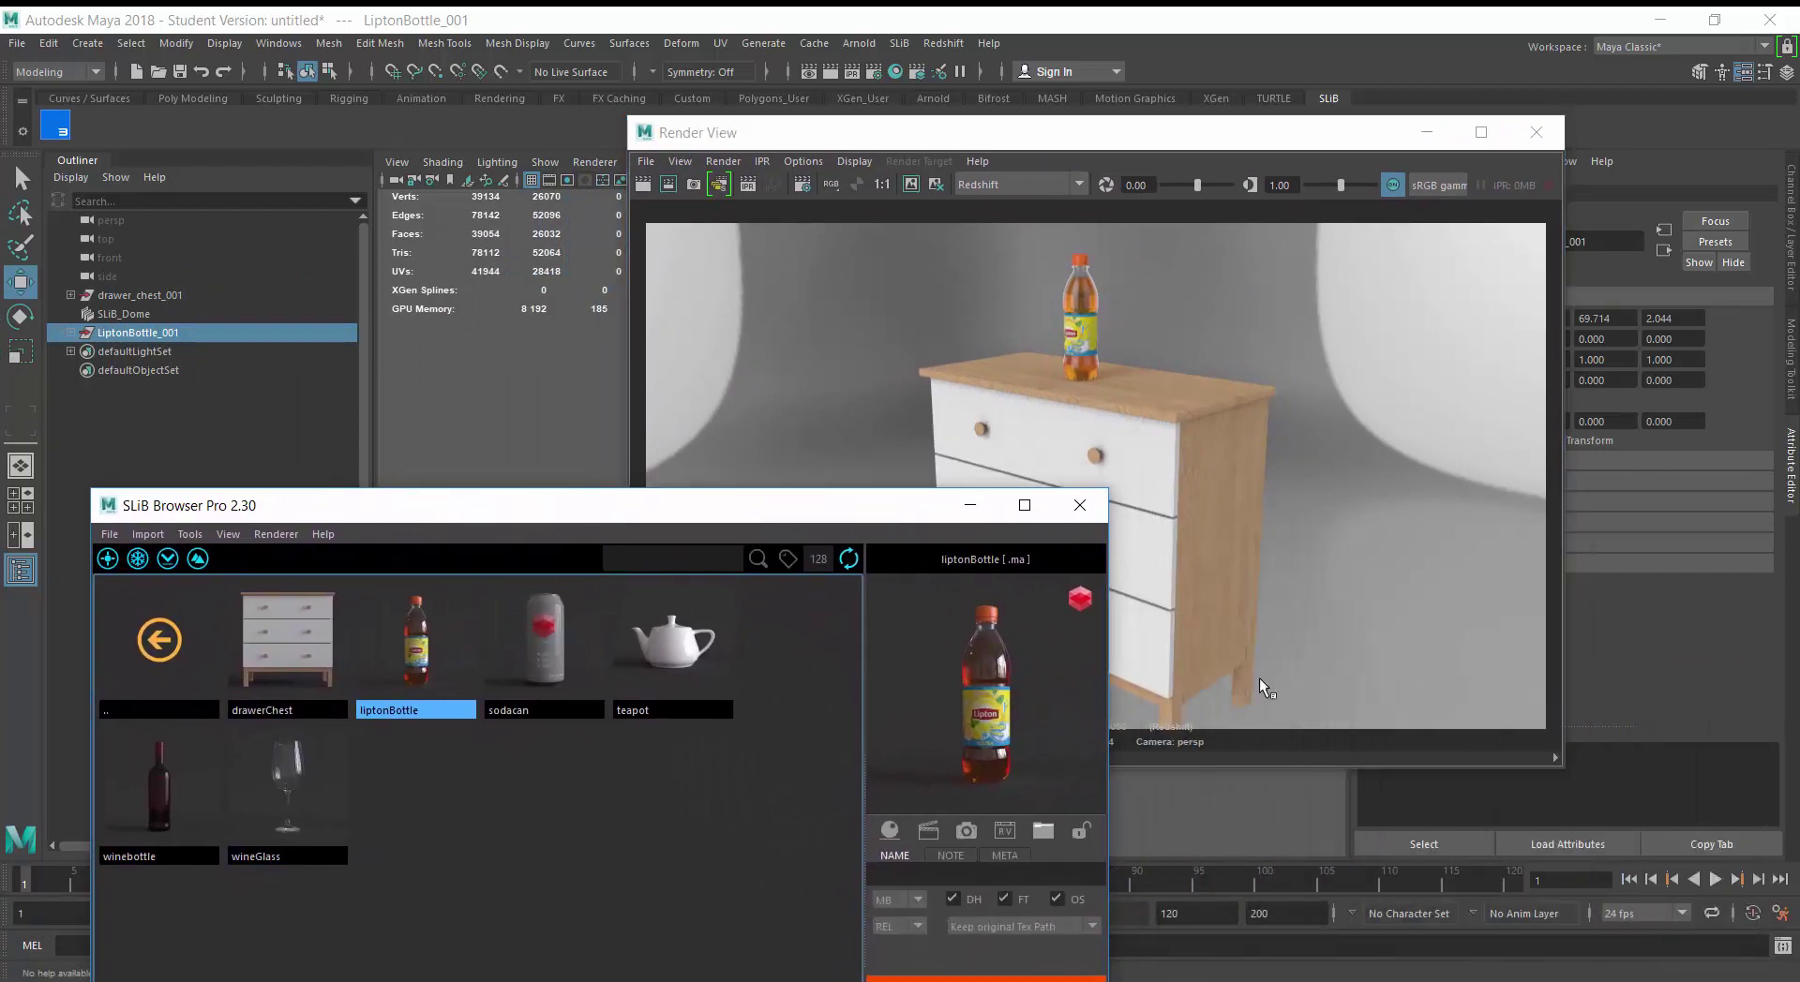
drag(841, 513, 1241, 584)
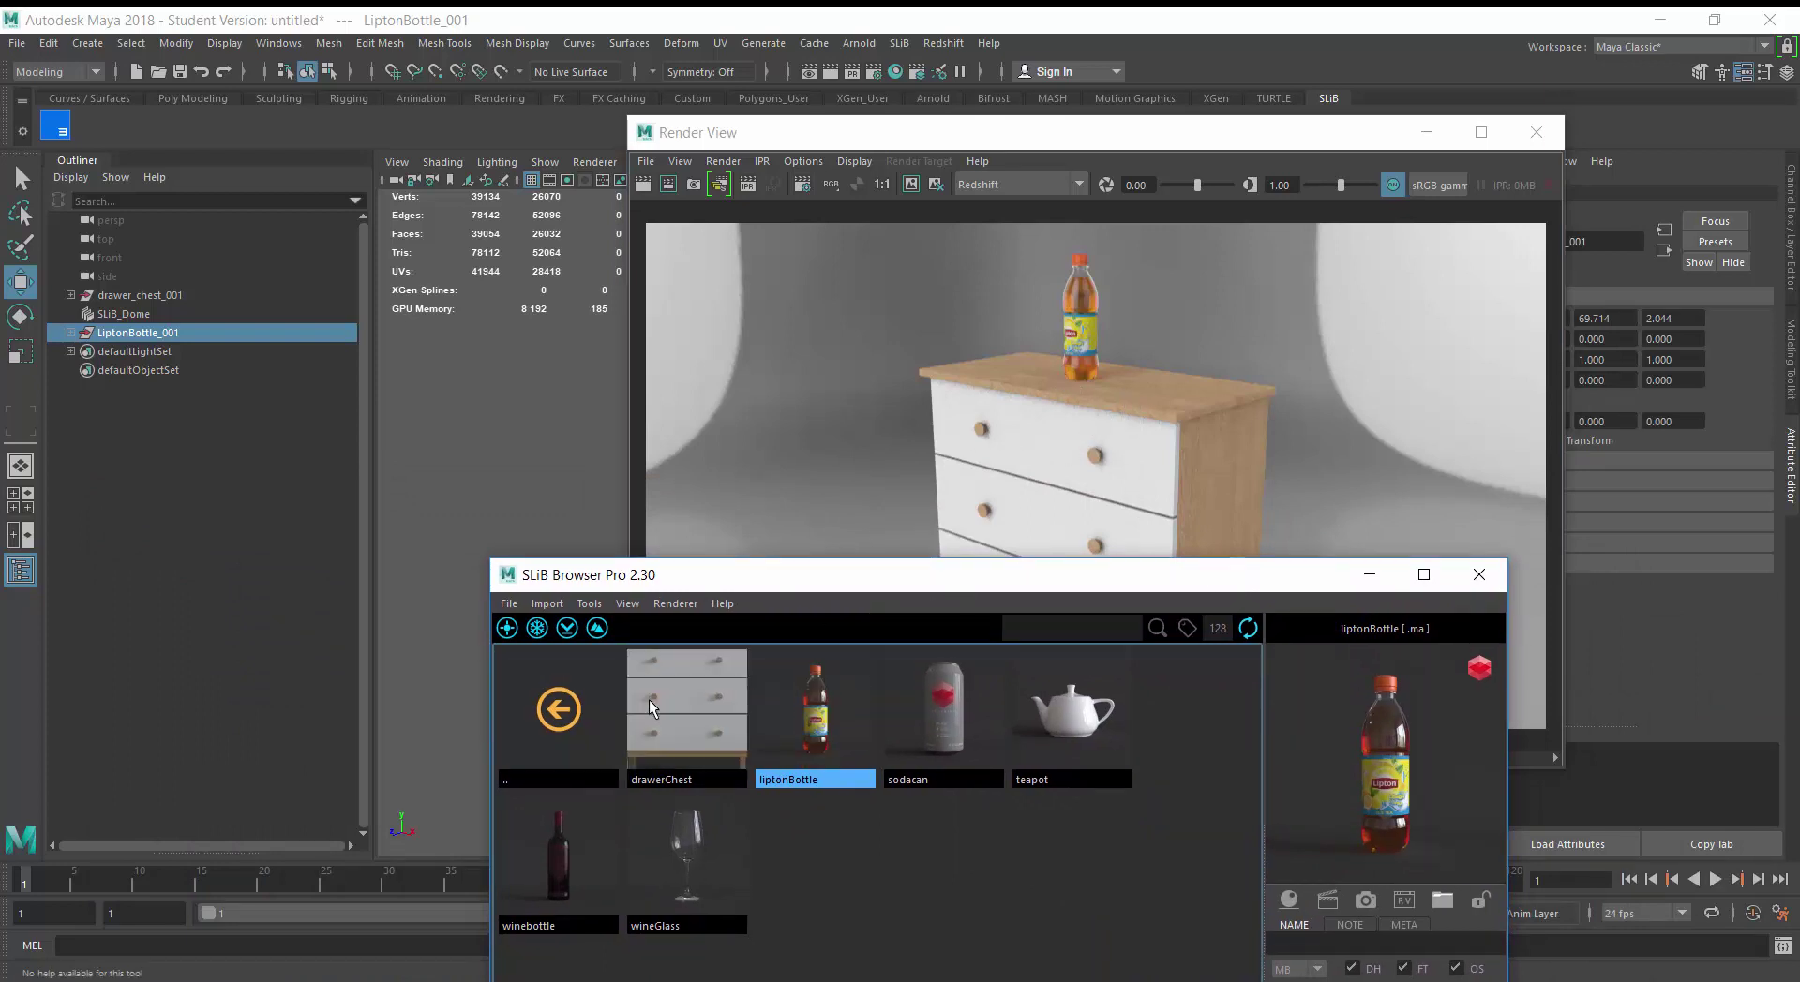
drag(1084, 555, 1078, 684)
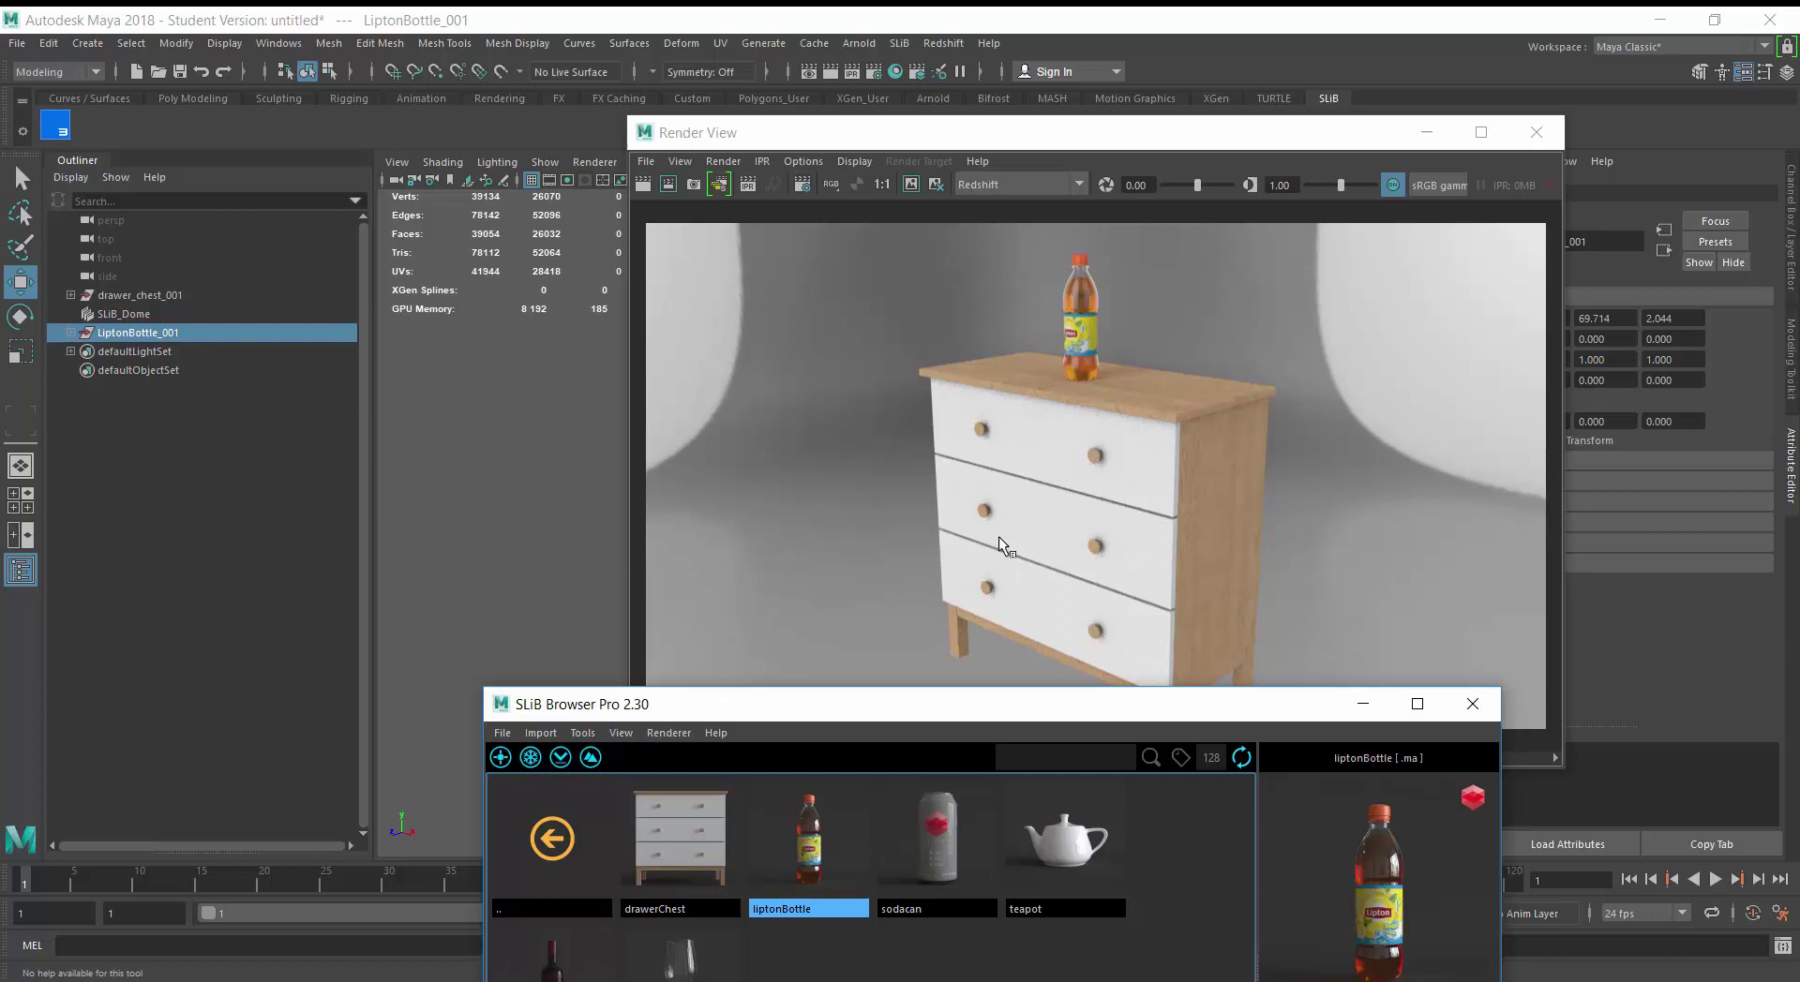
drag(1036, 717, 1135, 704)
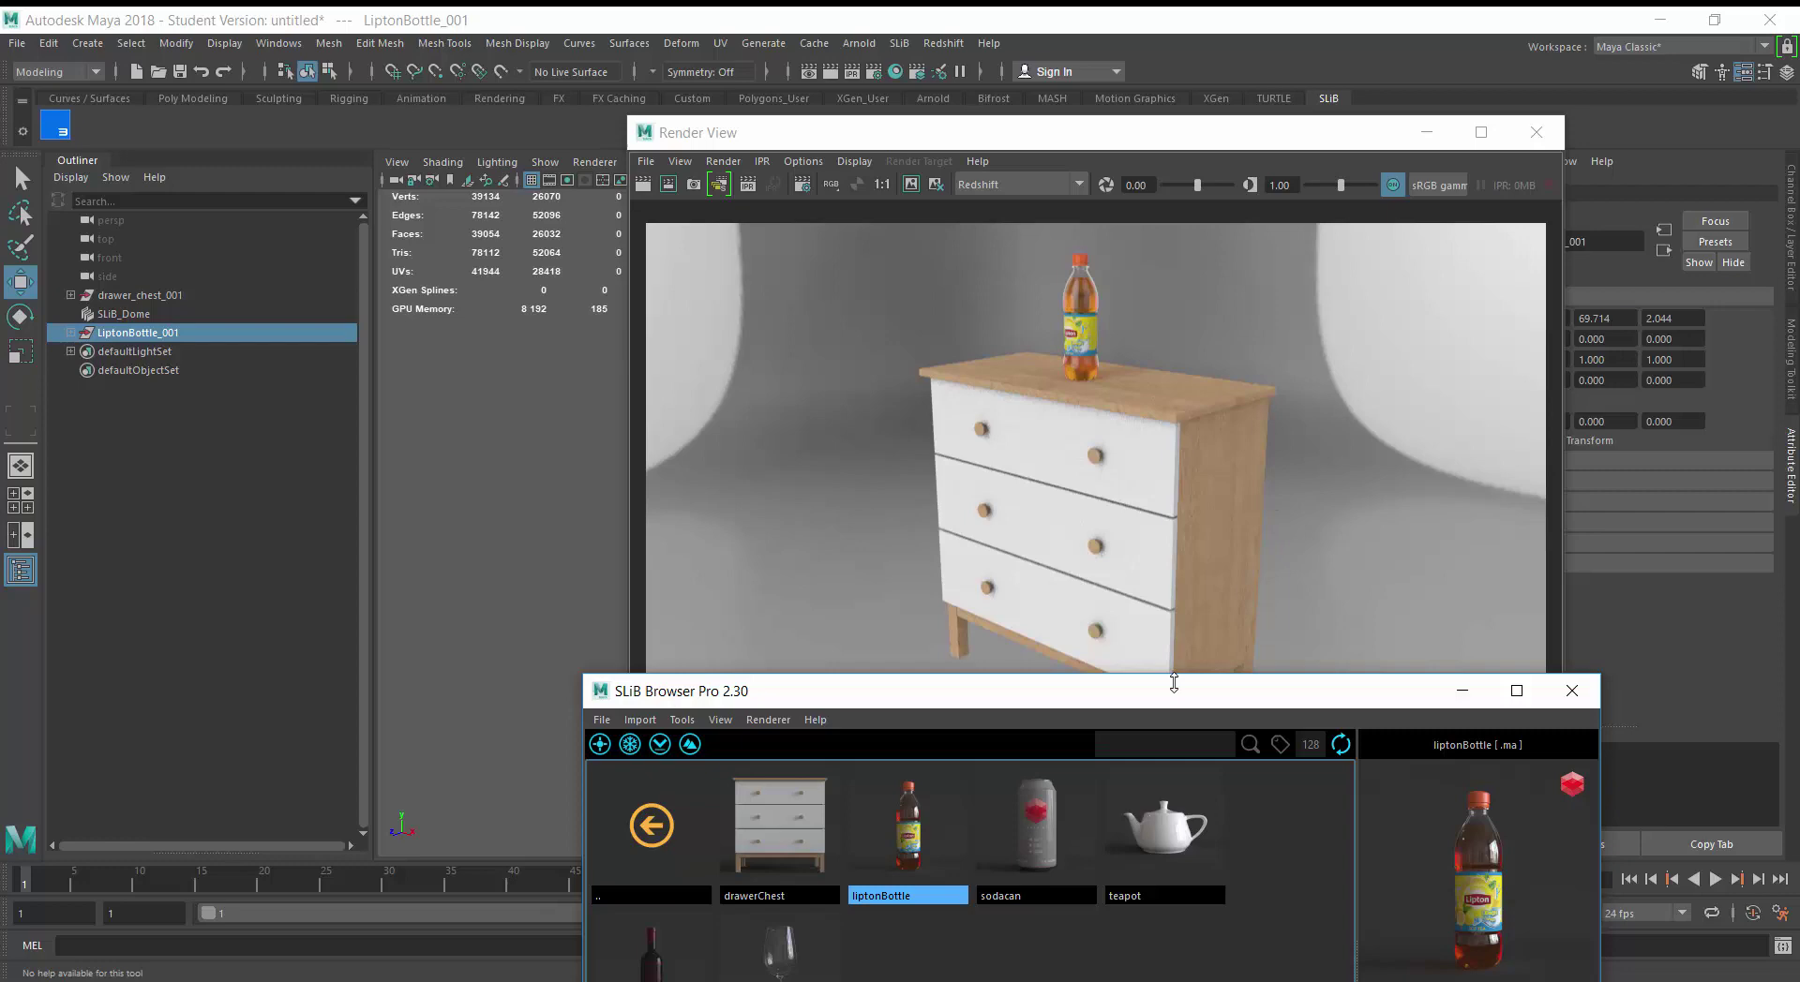
drag(1178, 698, 1317, 587)
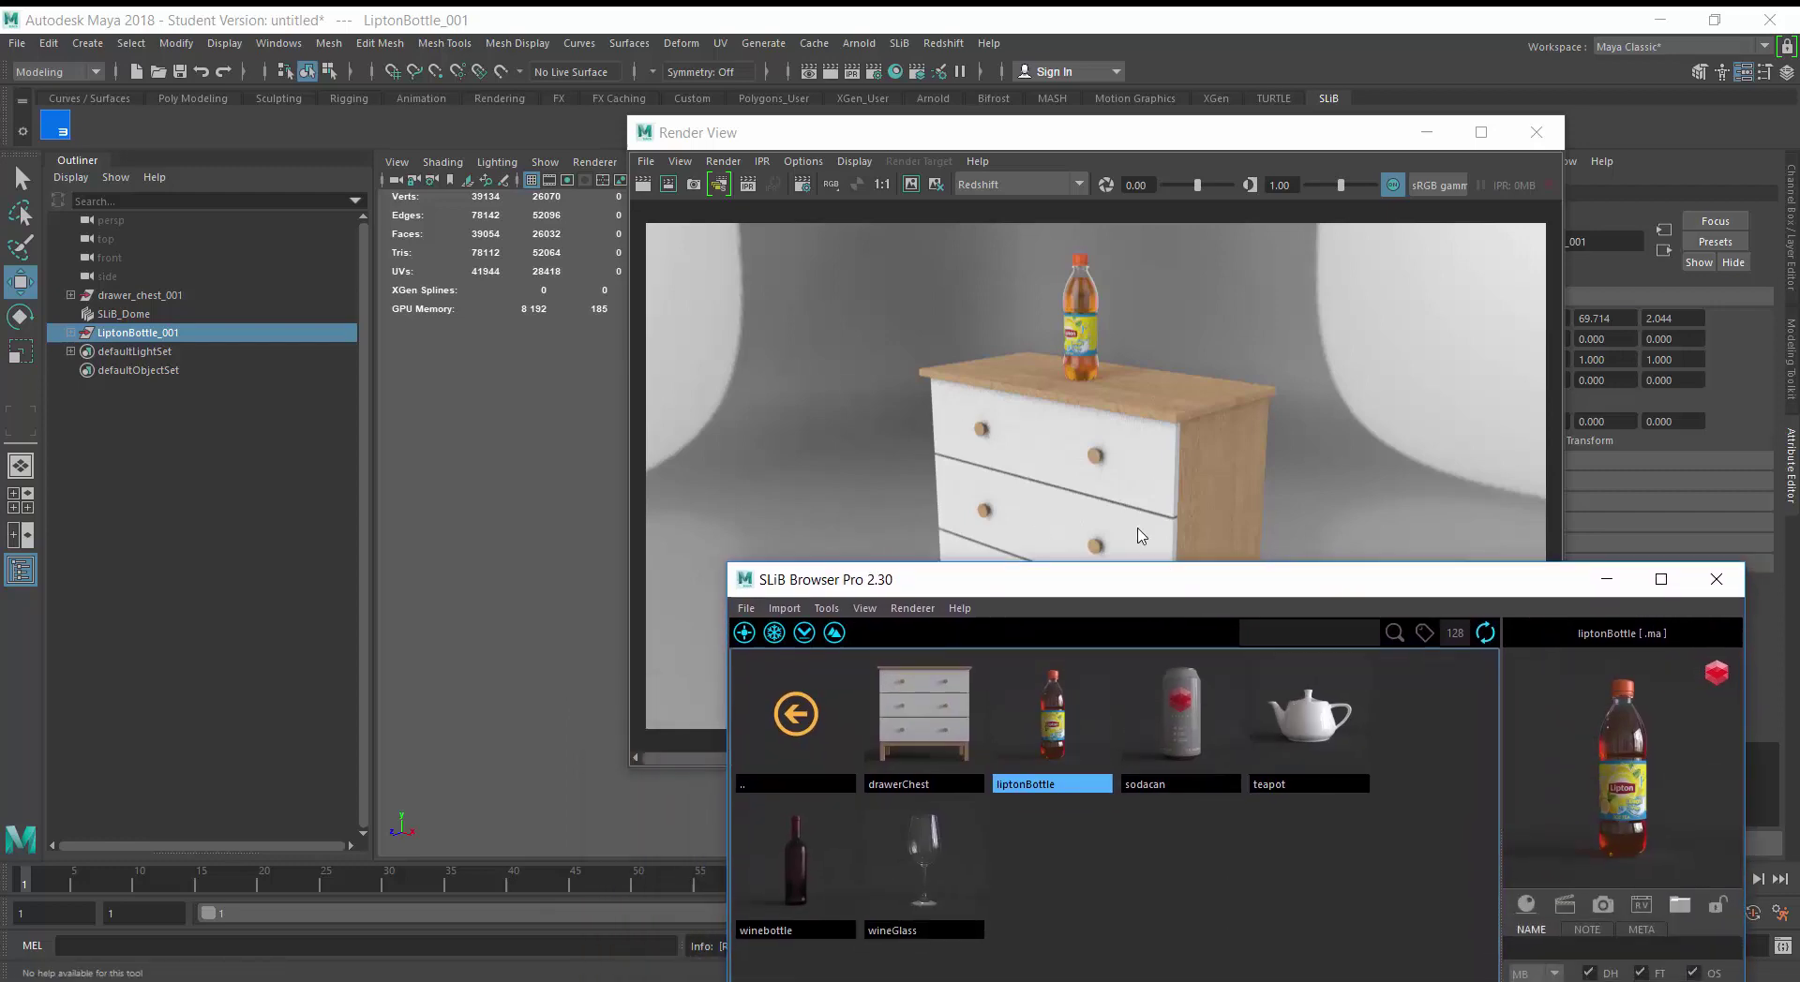
drag(1181, 592, 1137, 645)
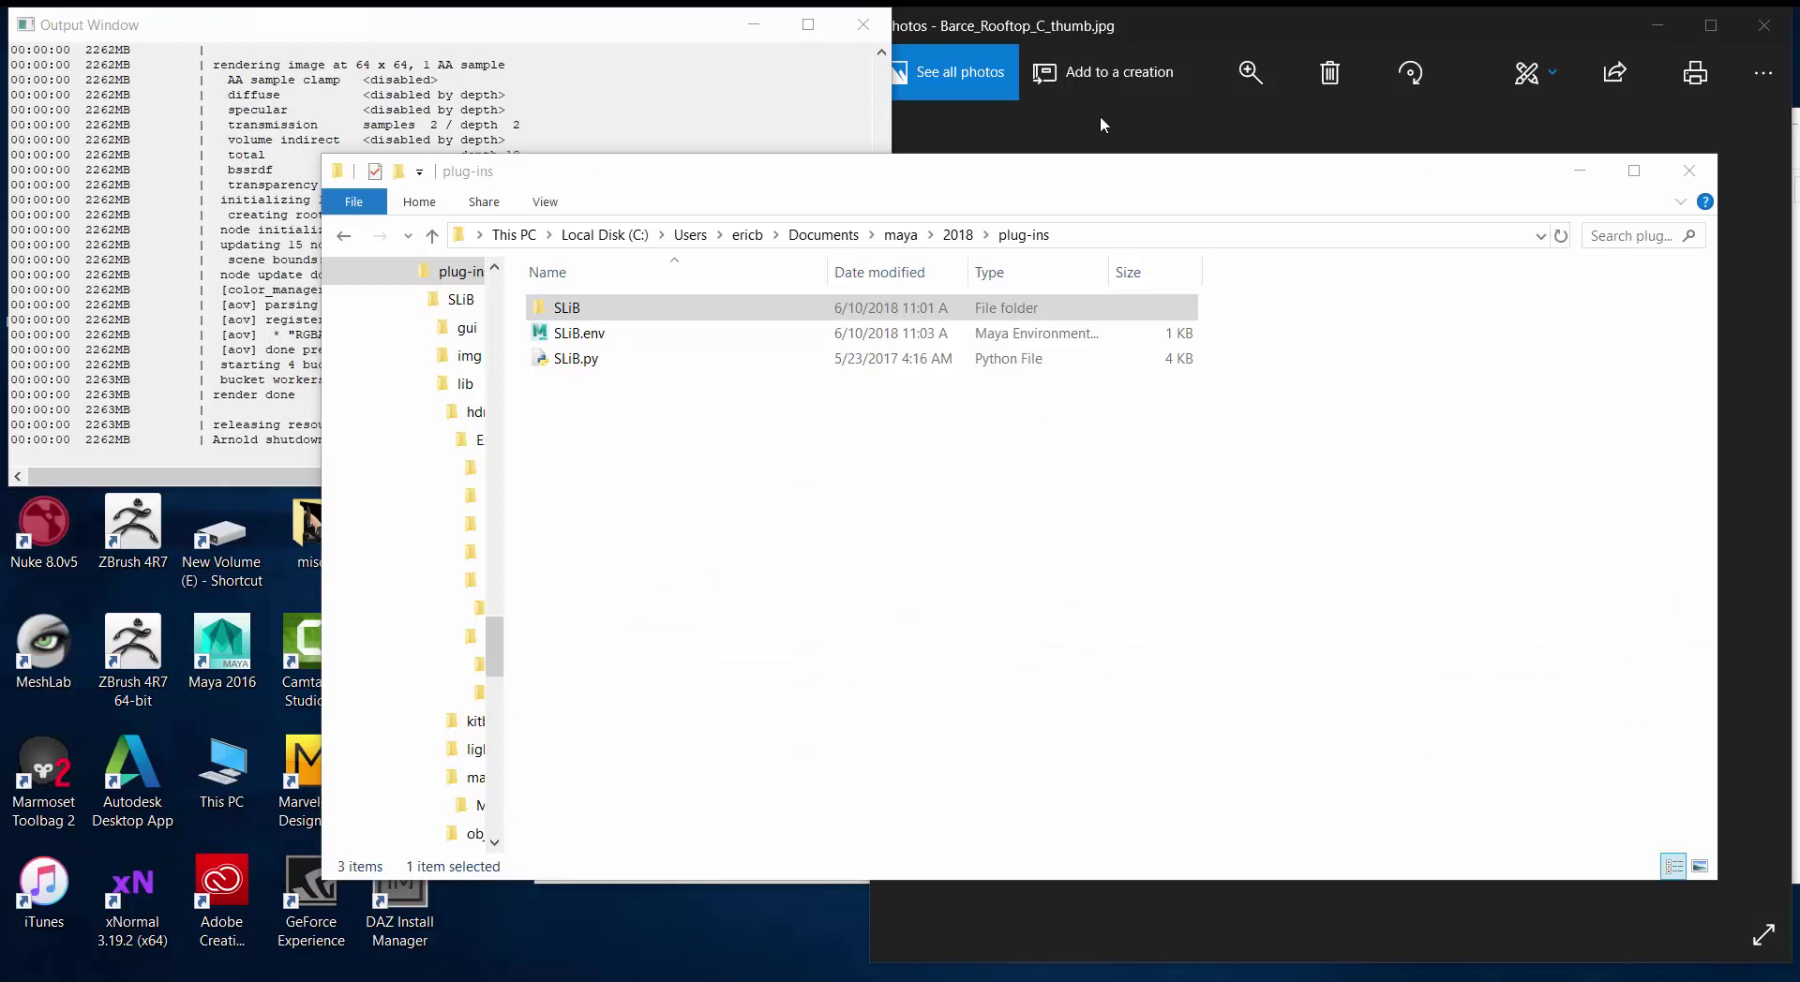
Open SLiB\lib in the plug-ins folder to see hdri, kitbash, objects and shader subfolders, then go back to Maya
drag(1076, 192, 1102, 191)
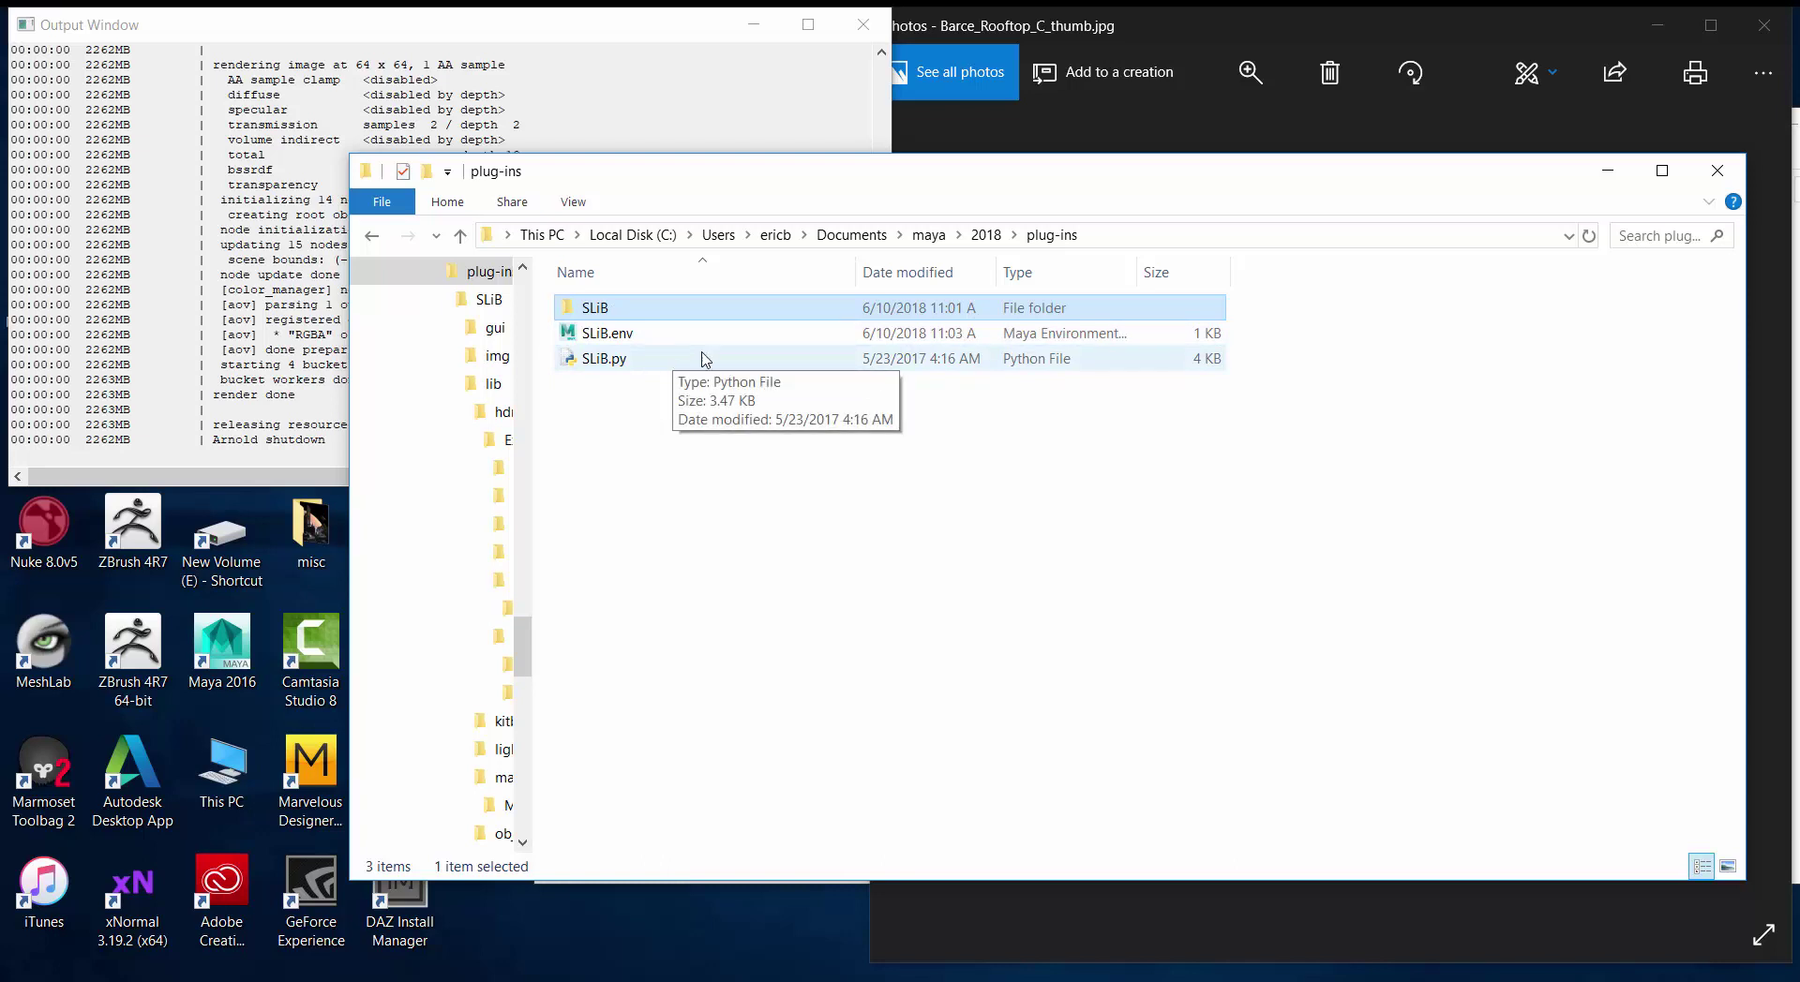
double_click(592, 316)
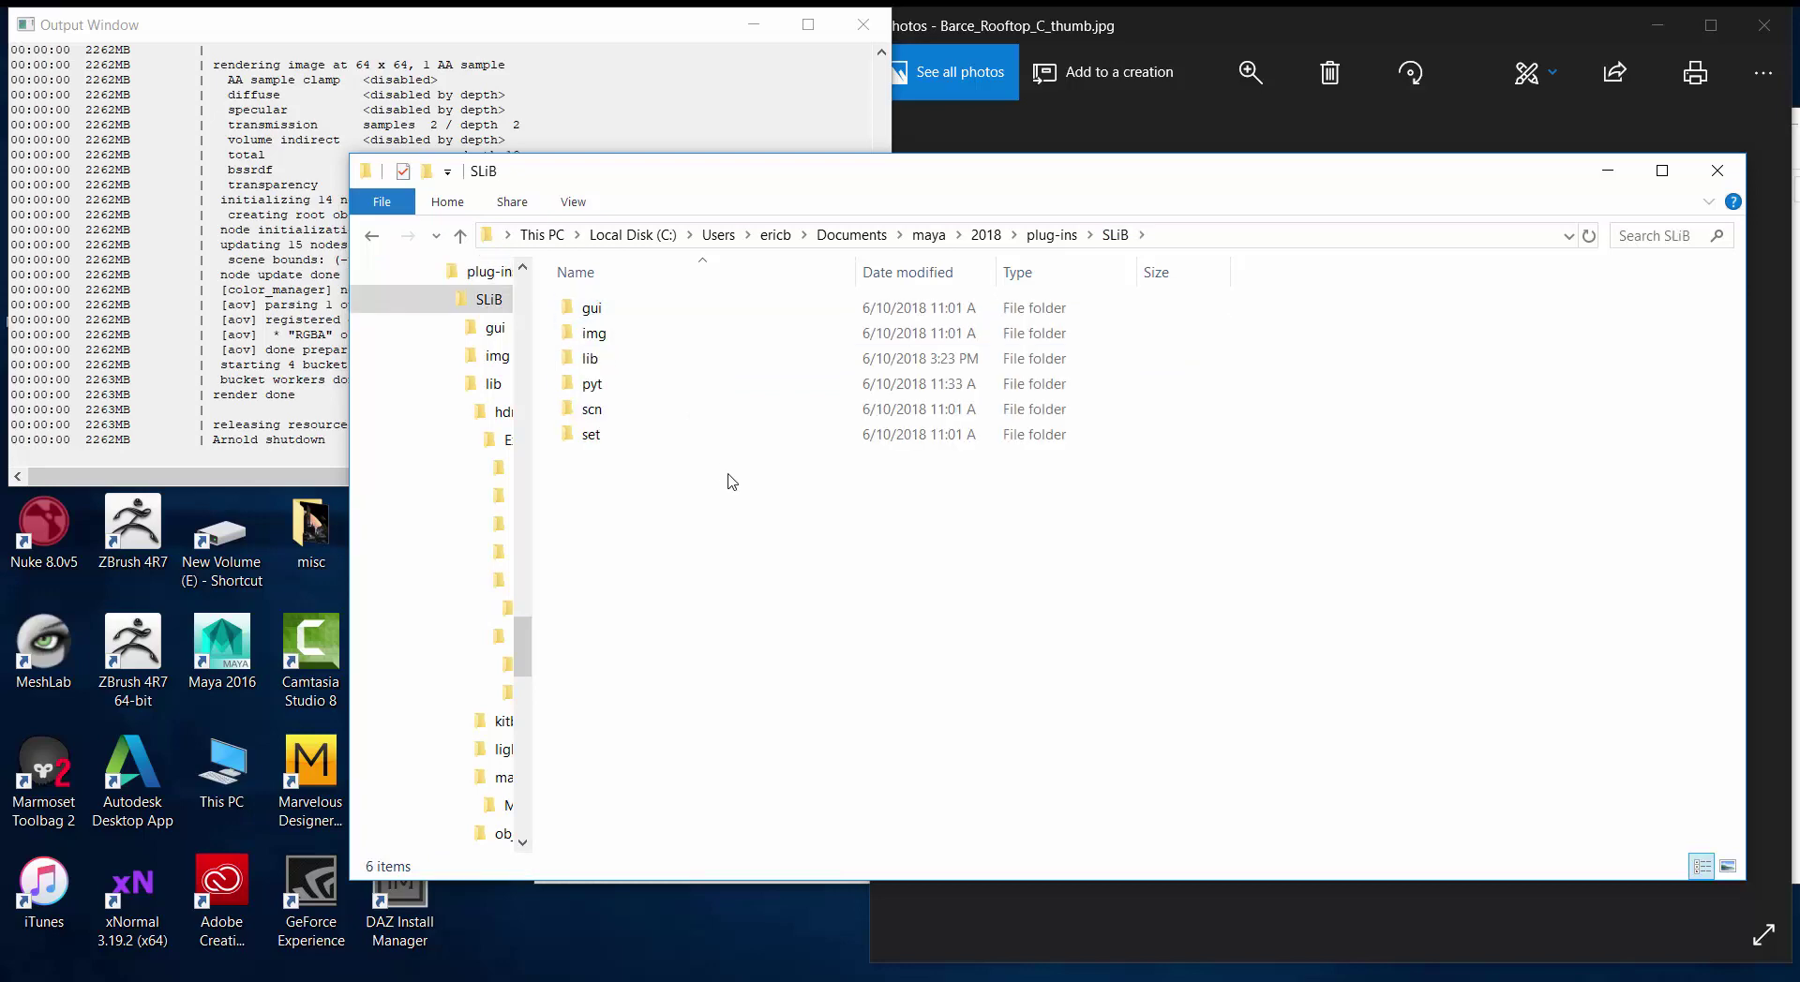
click(588, 366)
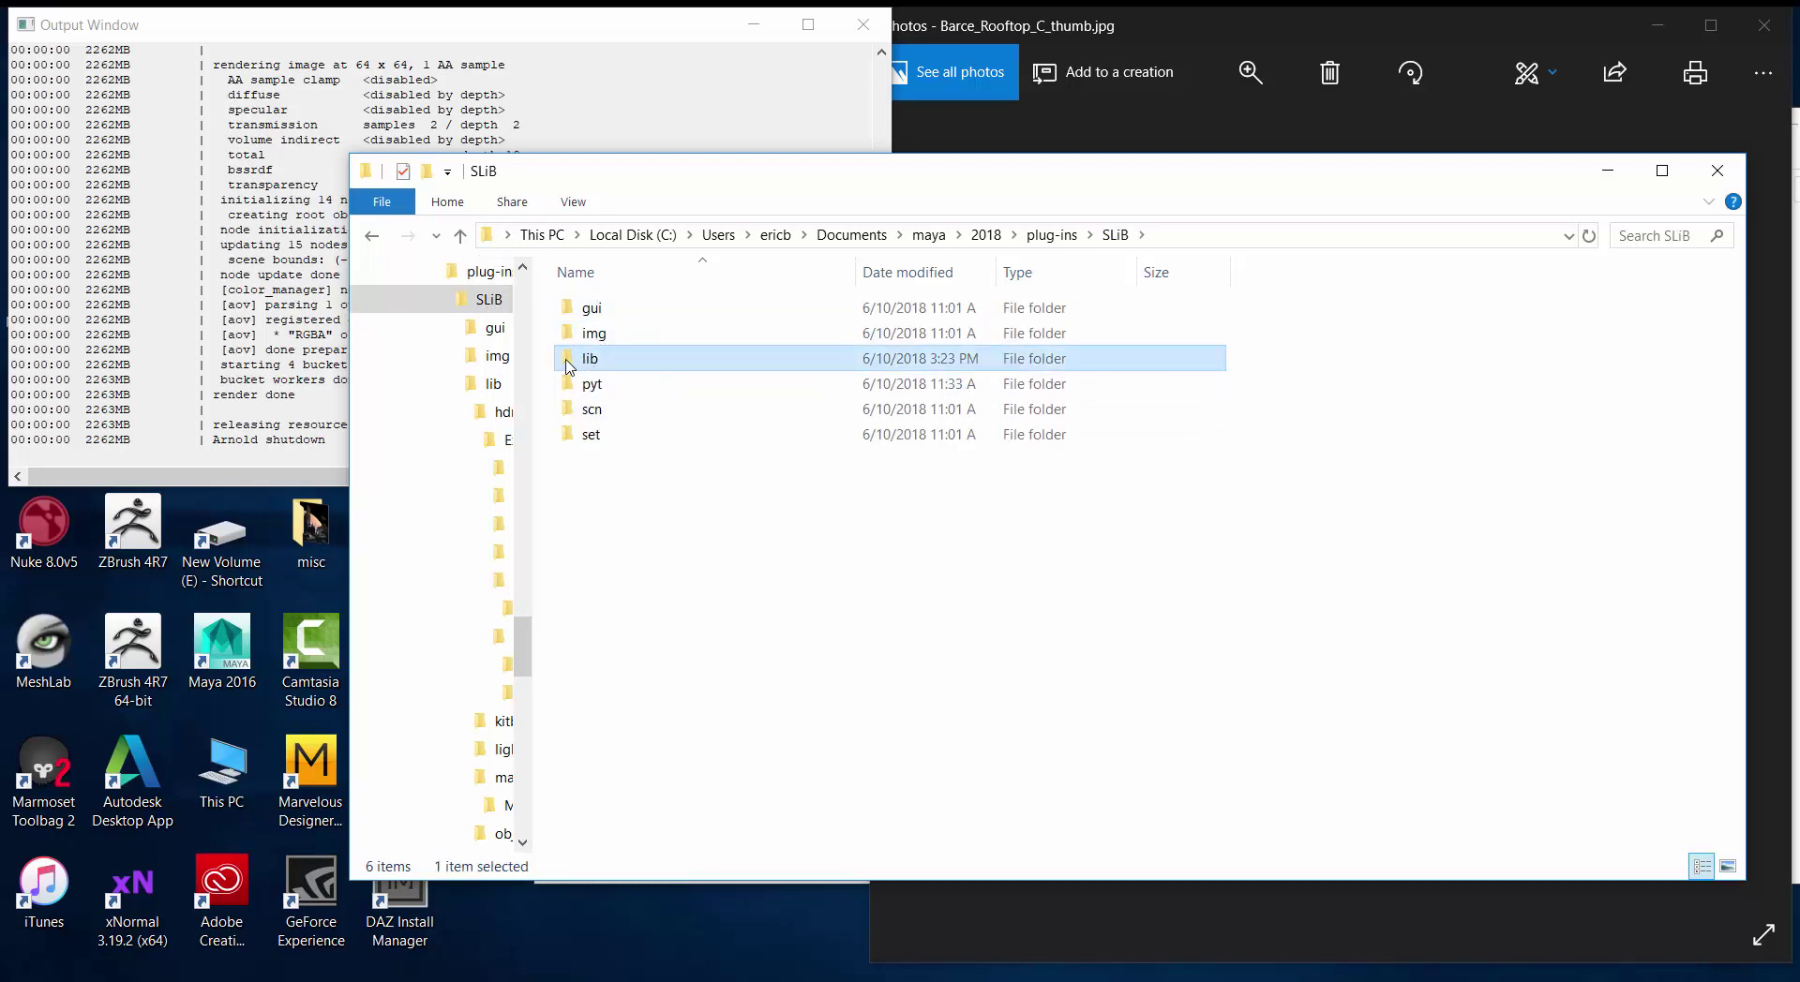
double_click(569, 366)
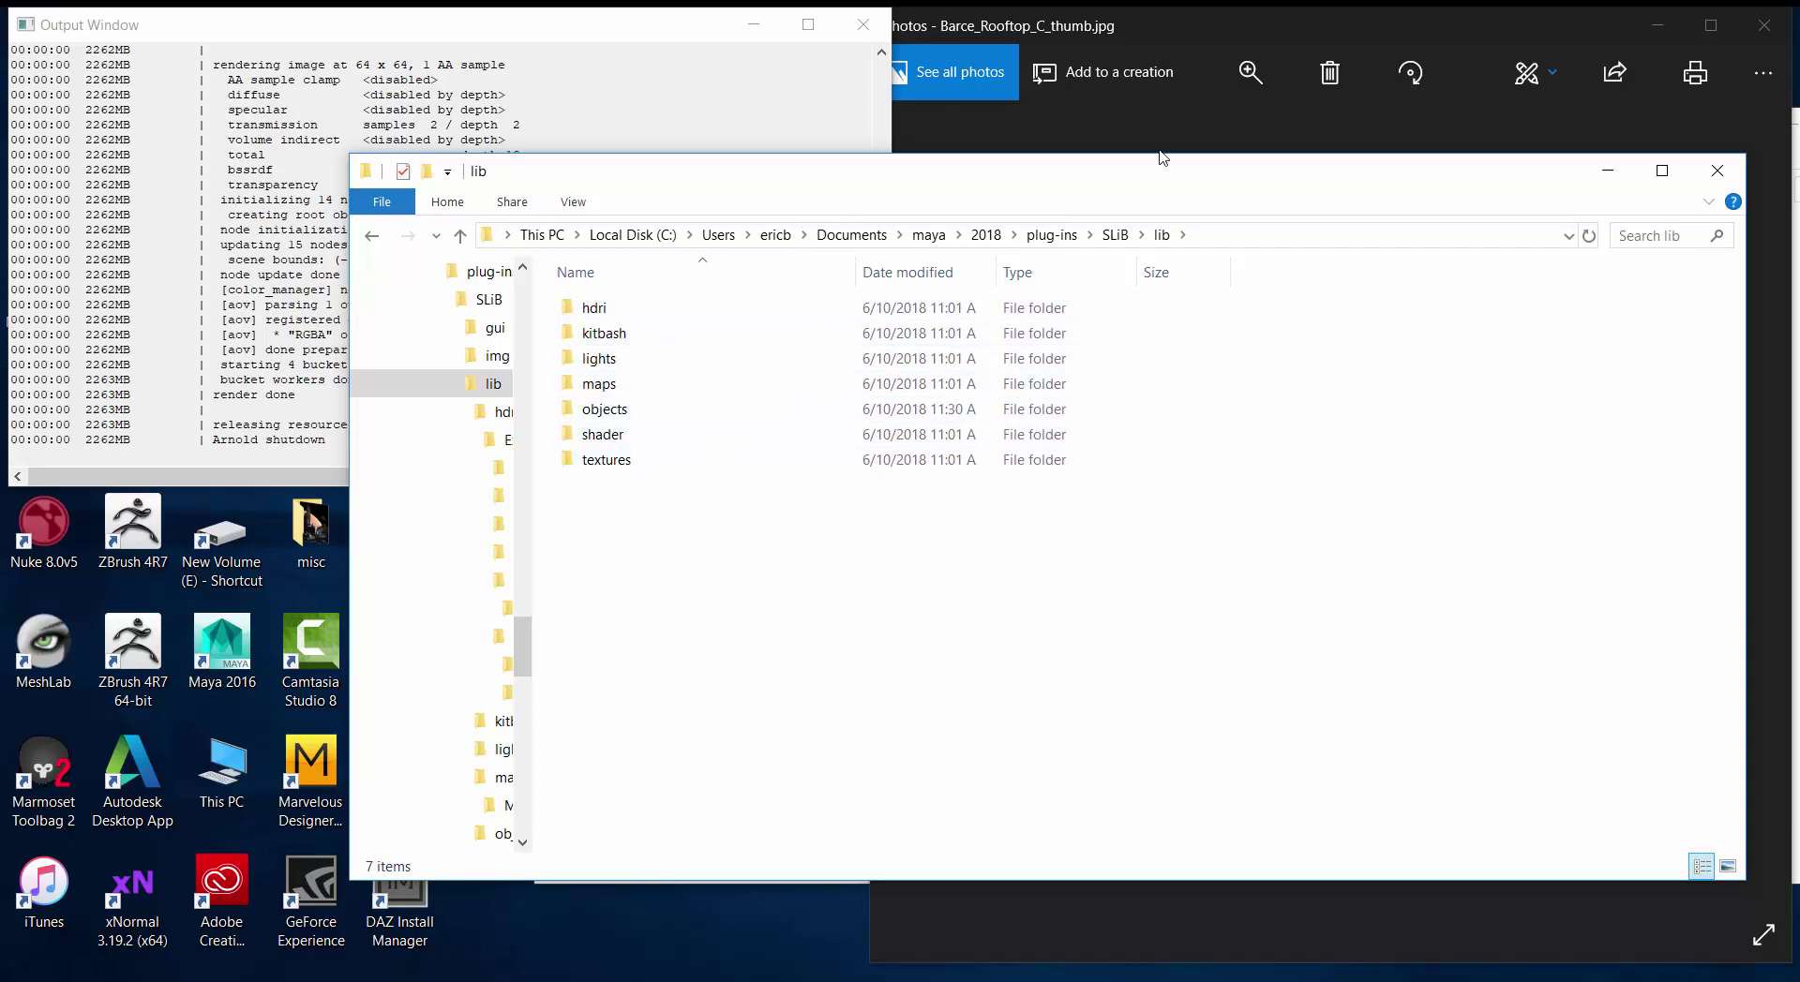
drag(1398, 188, 20, 302)
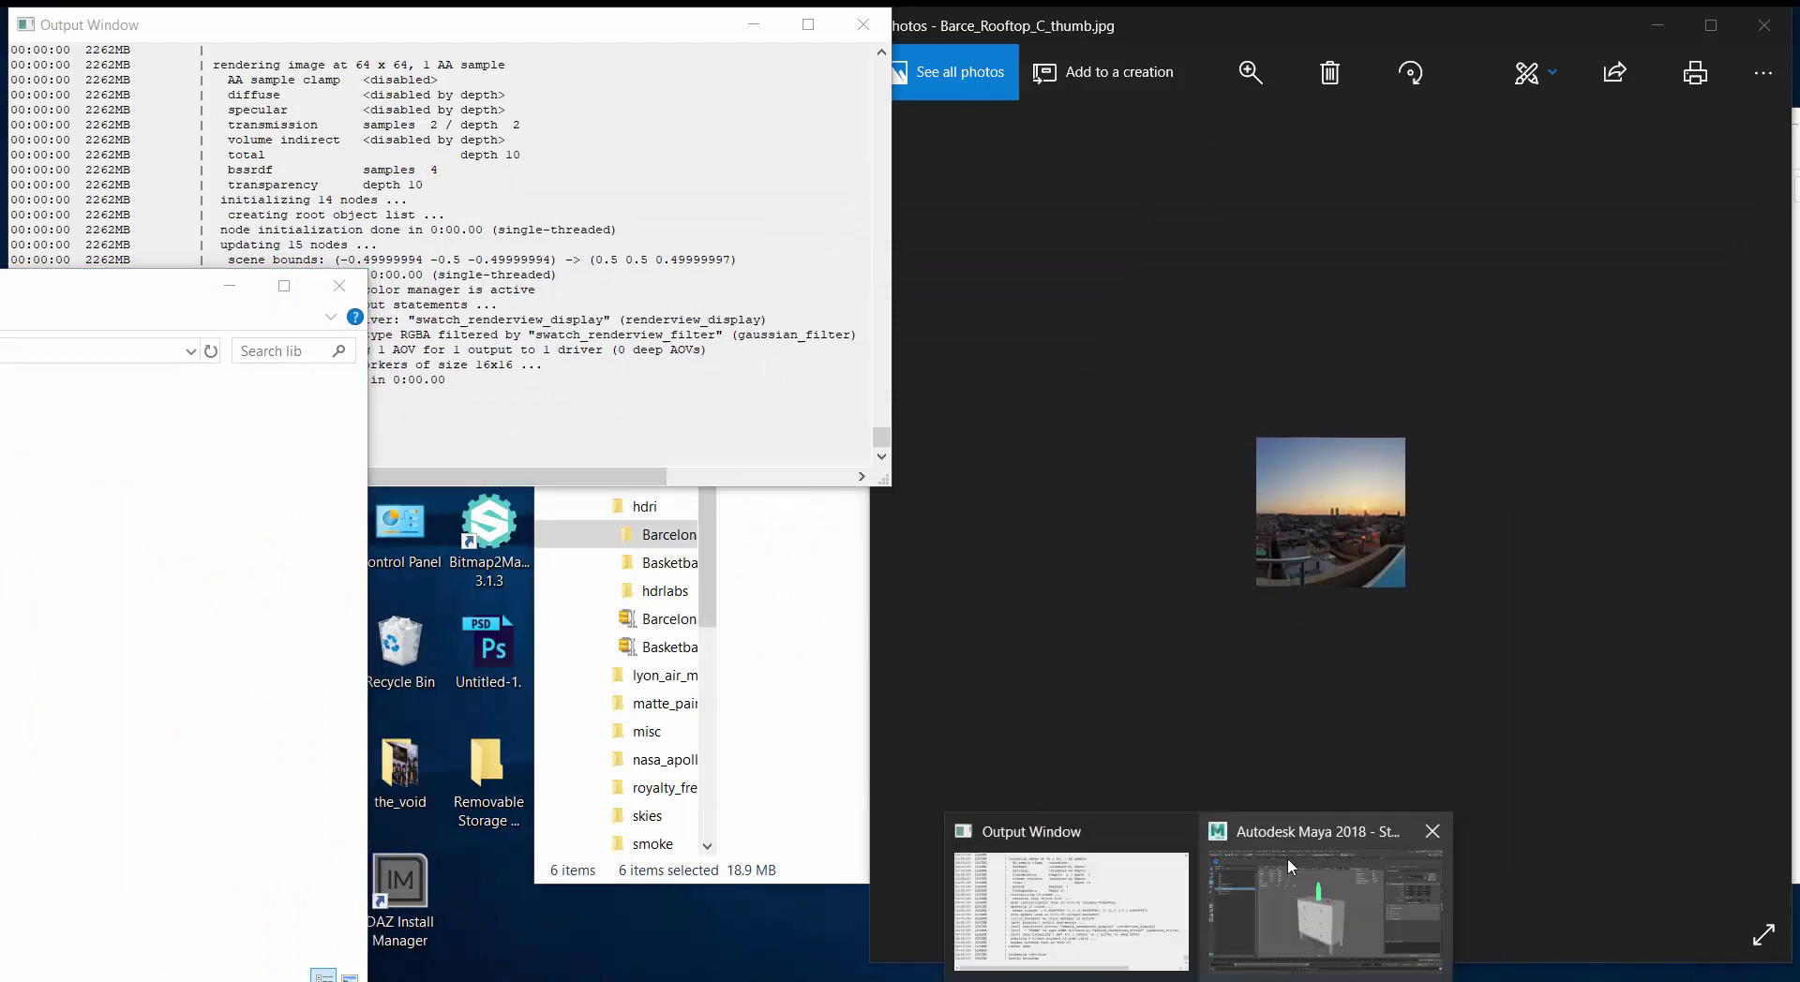
click(1286, 858)
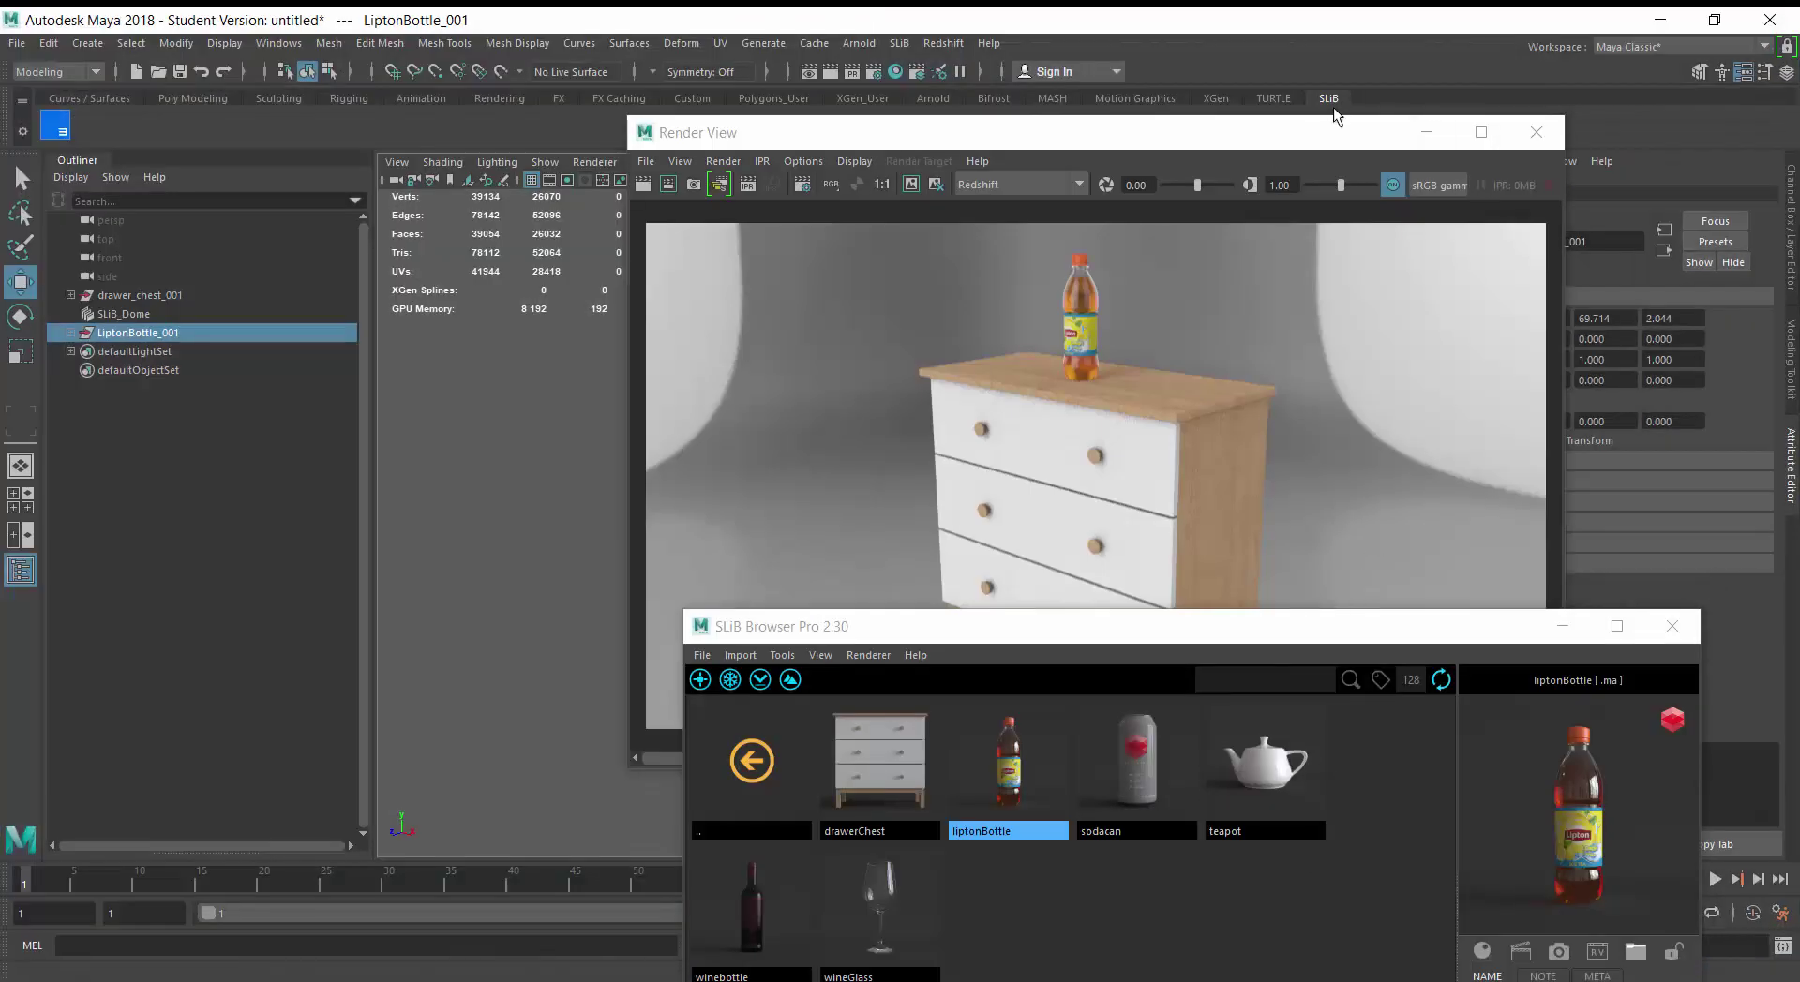
Push the Render View off screen, raise the SLiB Browser, and place the lib folder window over the scene
drag(1321, 136, 26, 725)
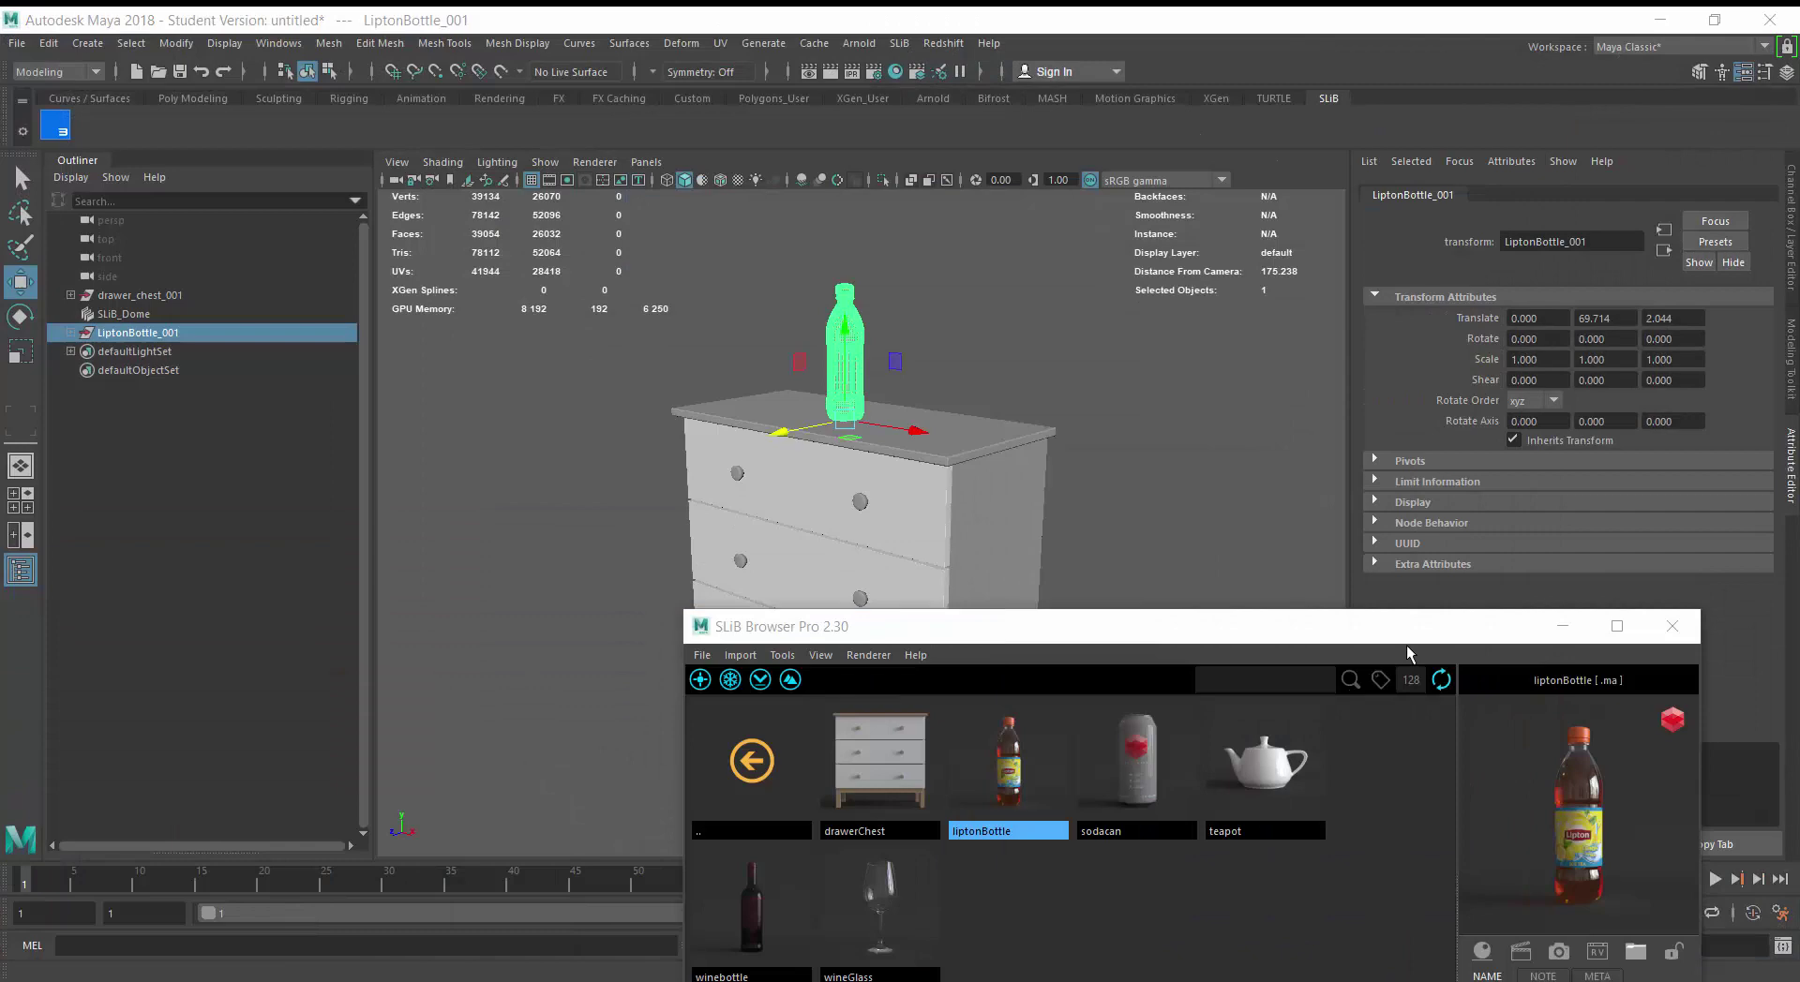
drag(1379, 635, 1425, 173)
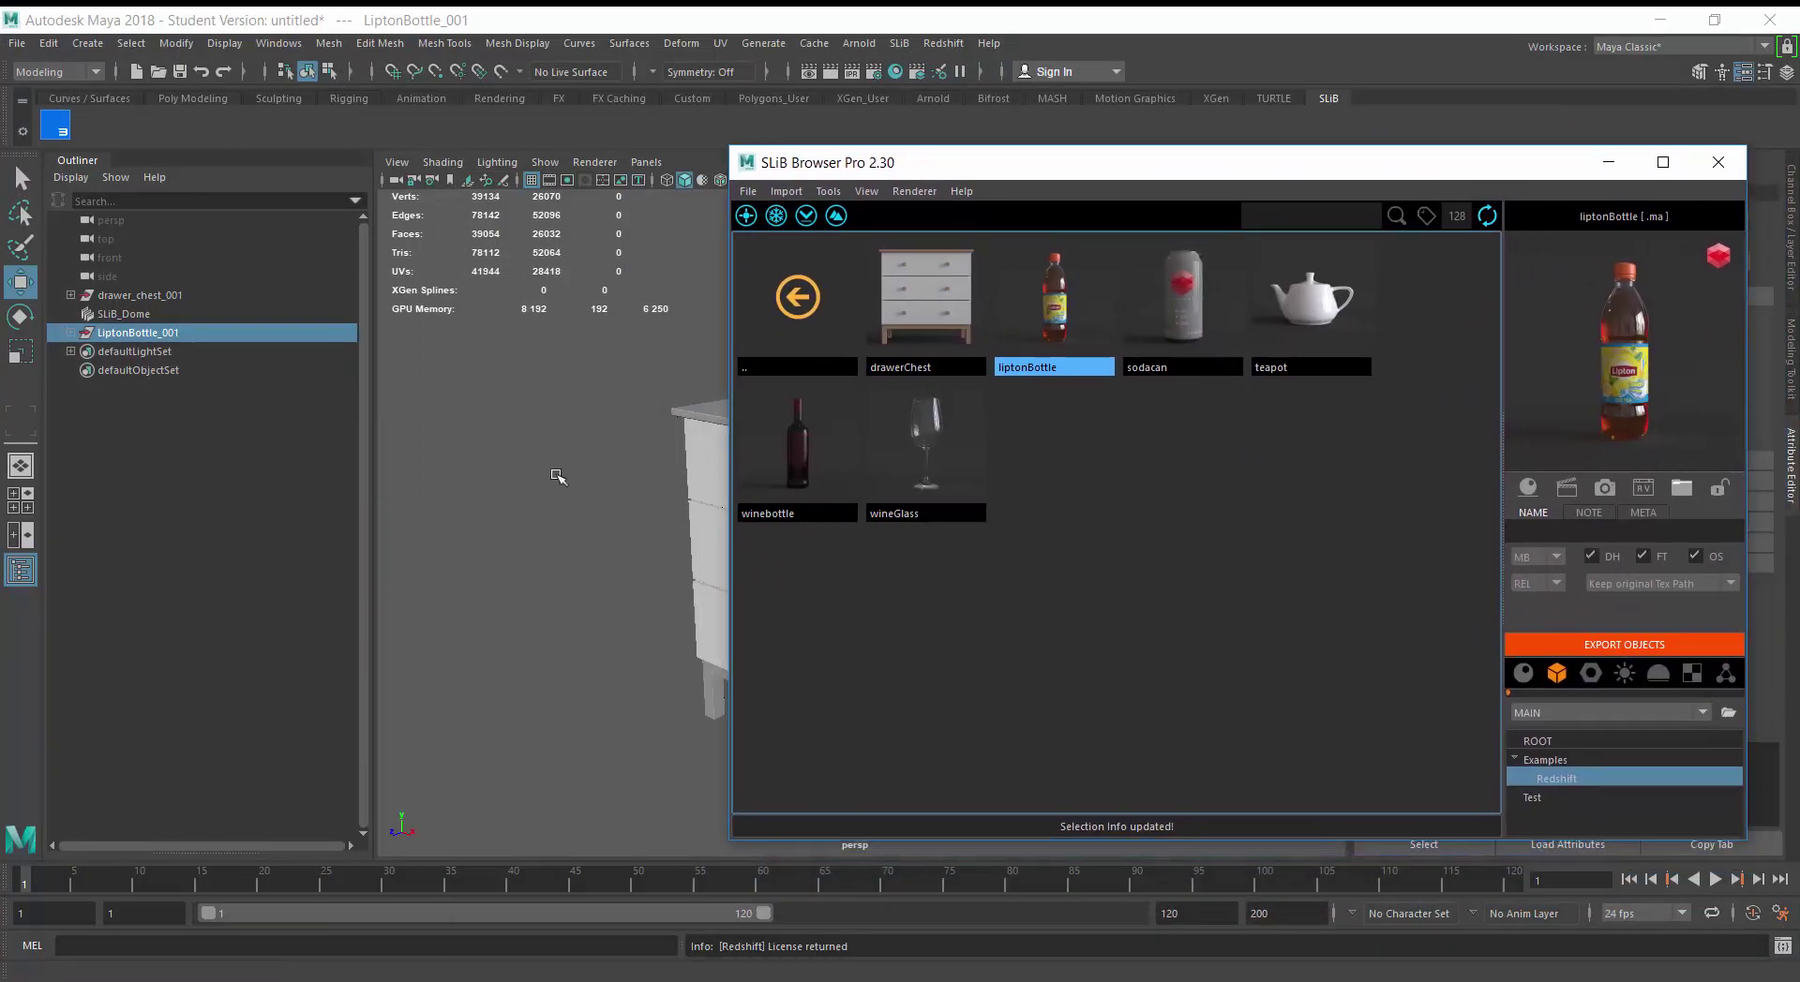
drag(375, 317, 443, 263)
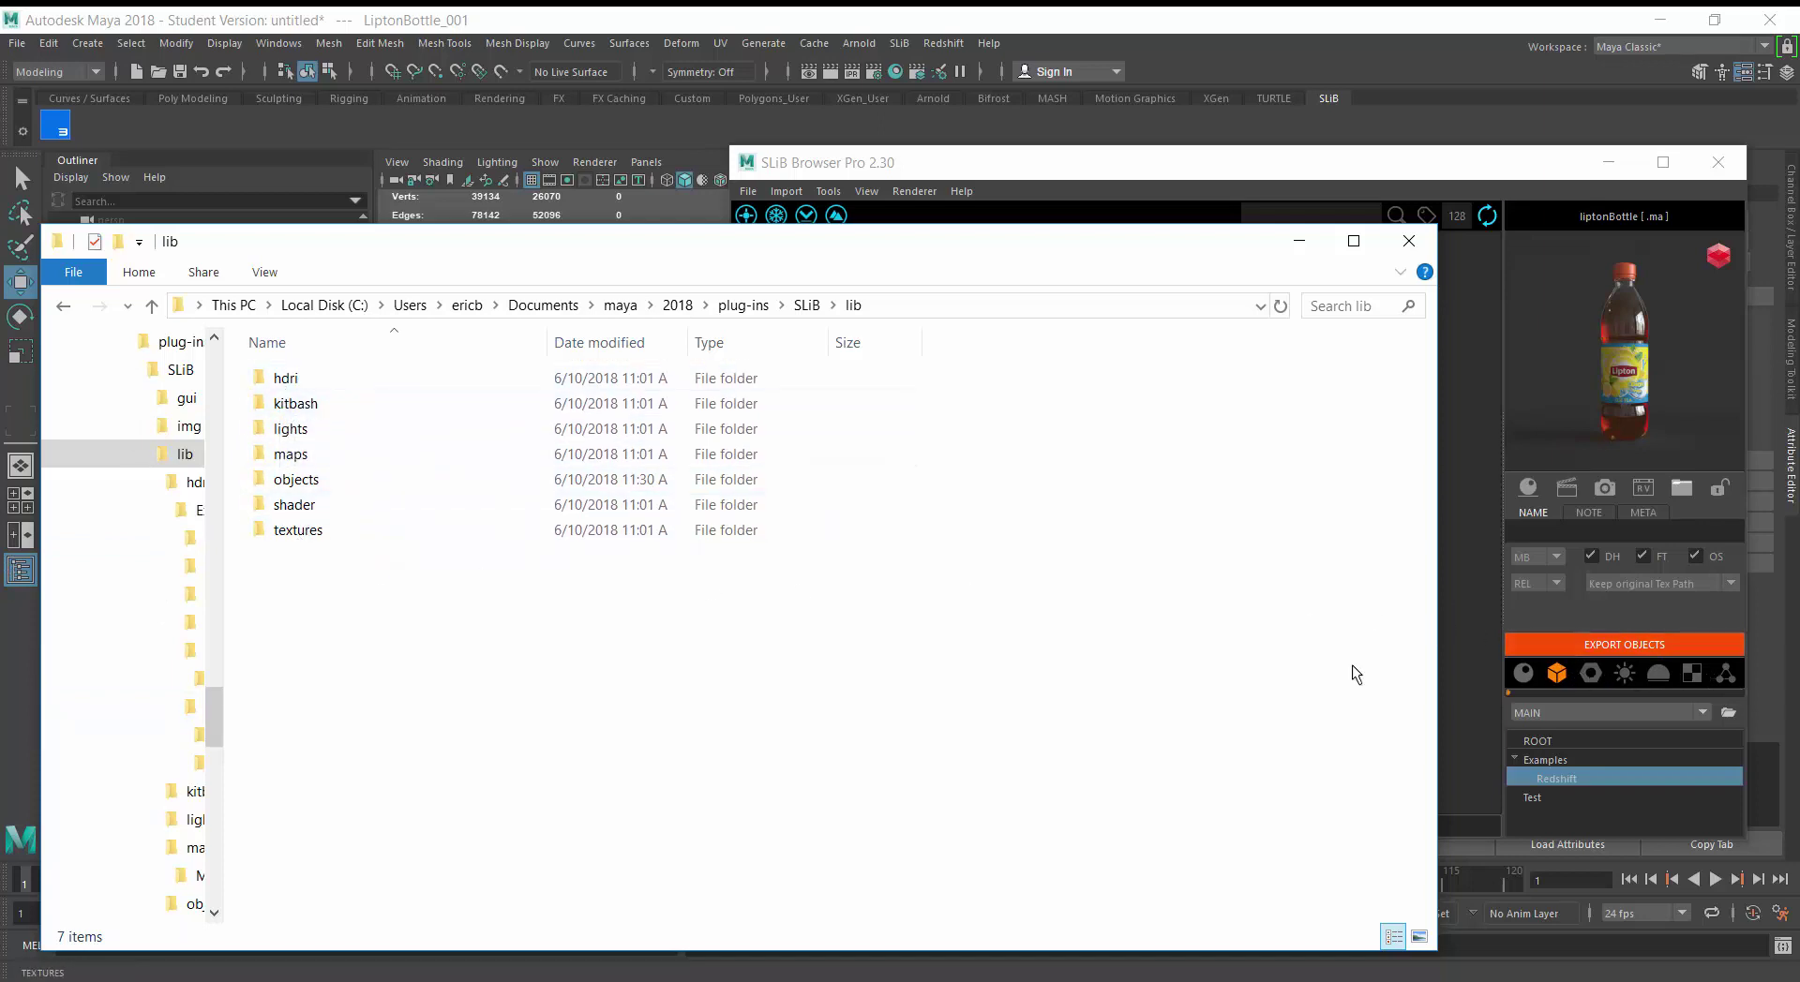
Open SLiB's hdri folder, holding only Examples, and show the HDRI category in the SLiB Browser
double_click(285, 380)
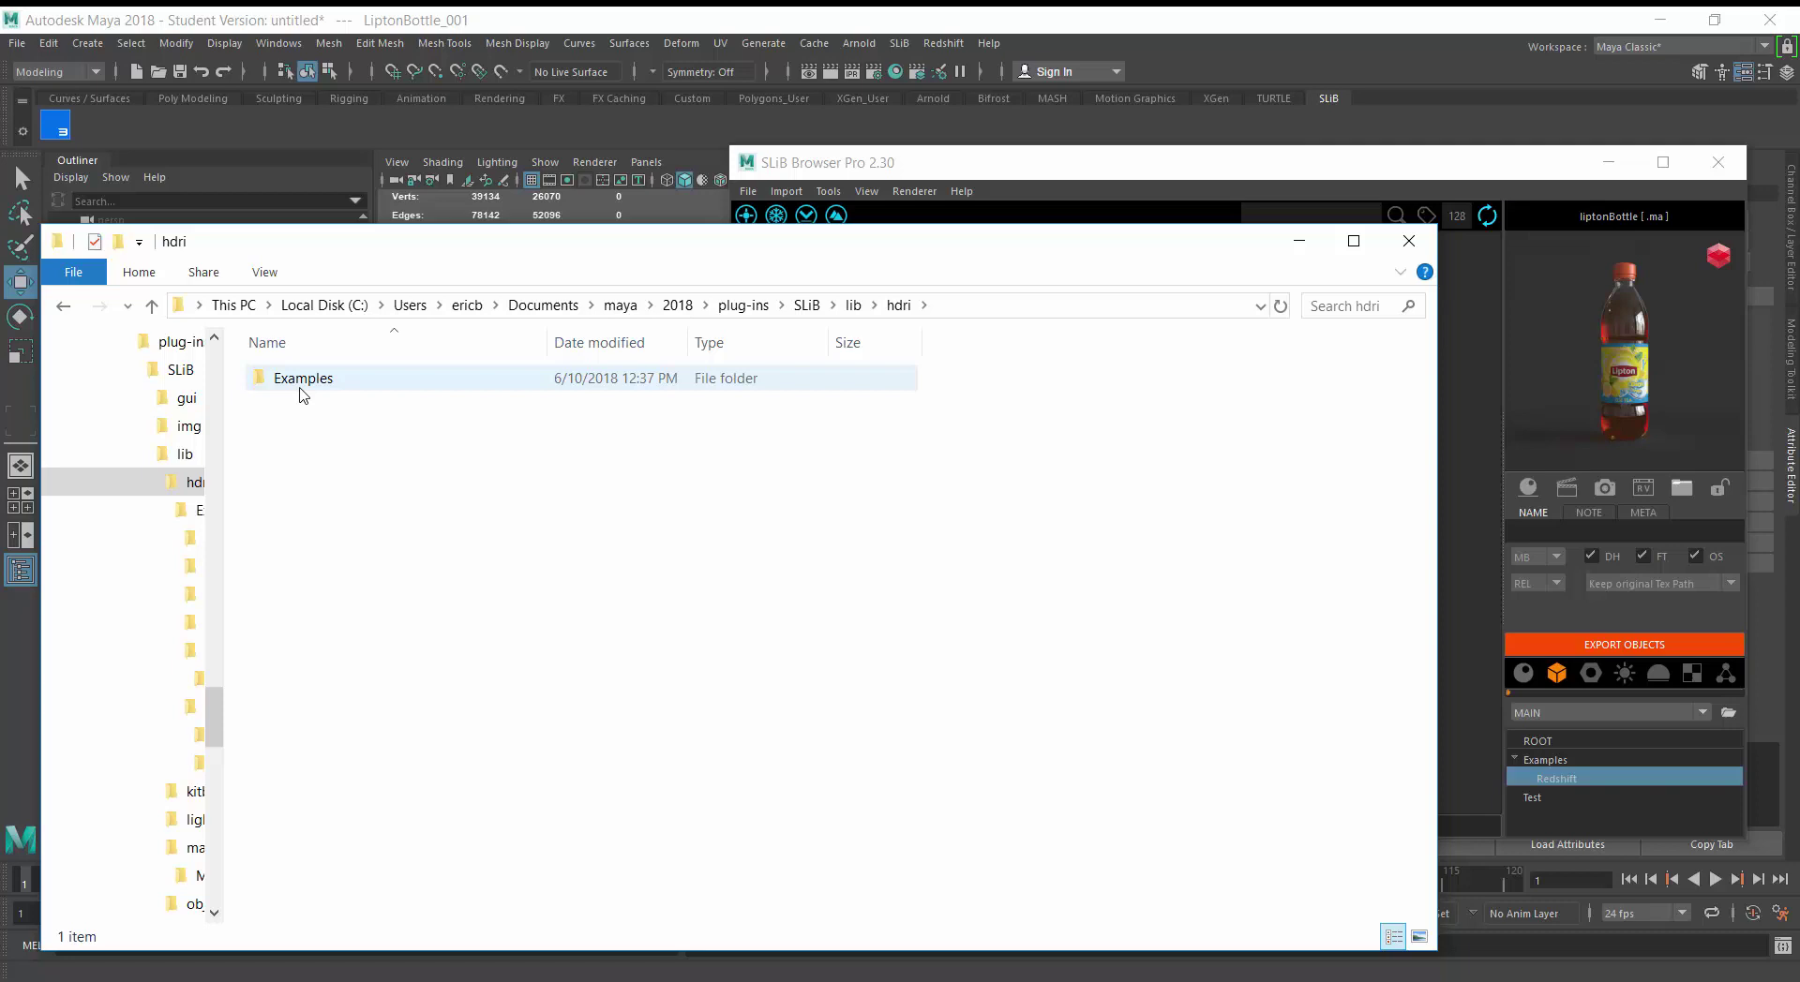
click(1667, 673)
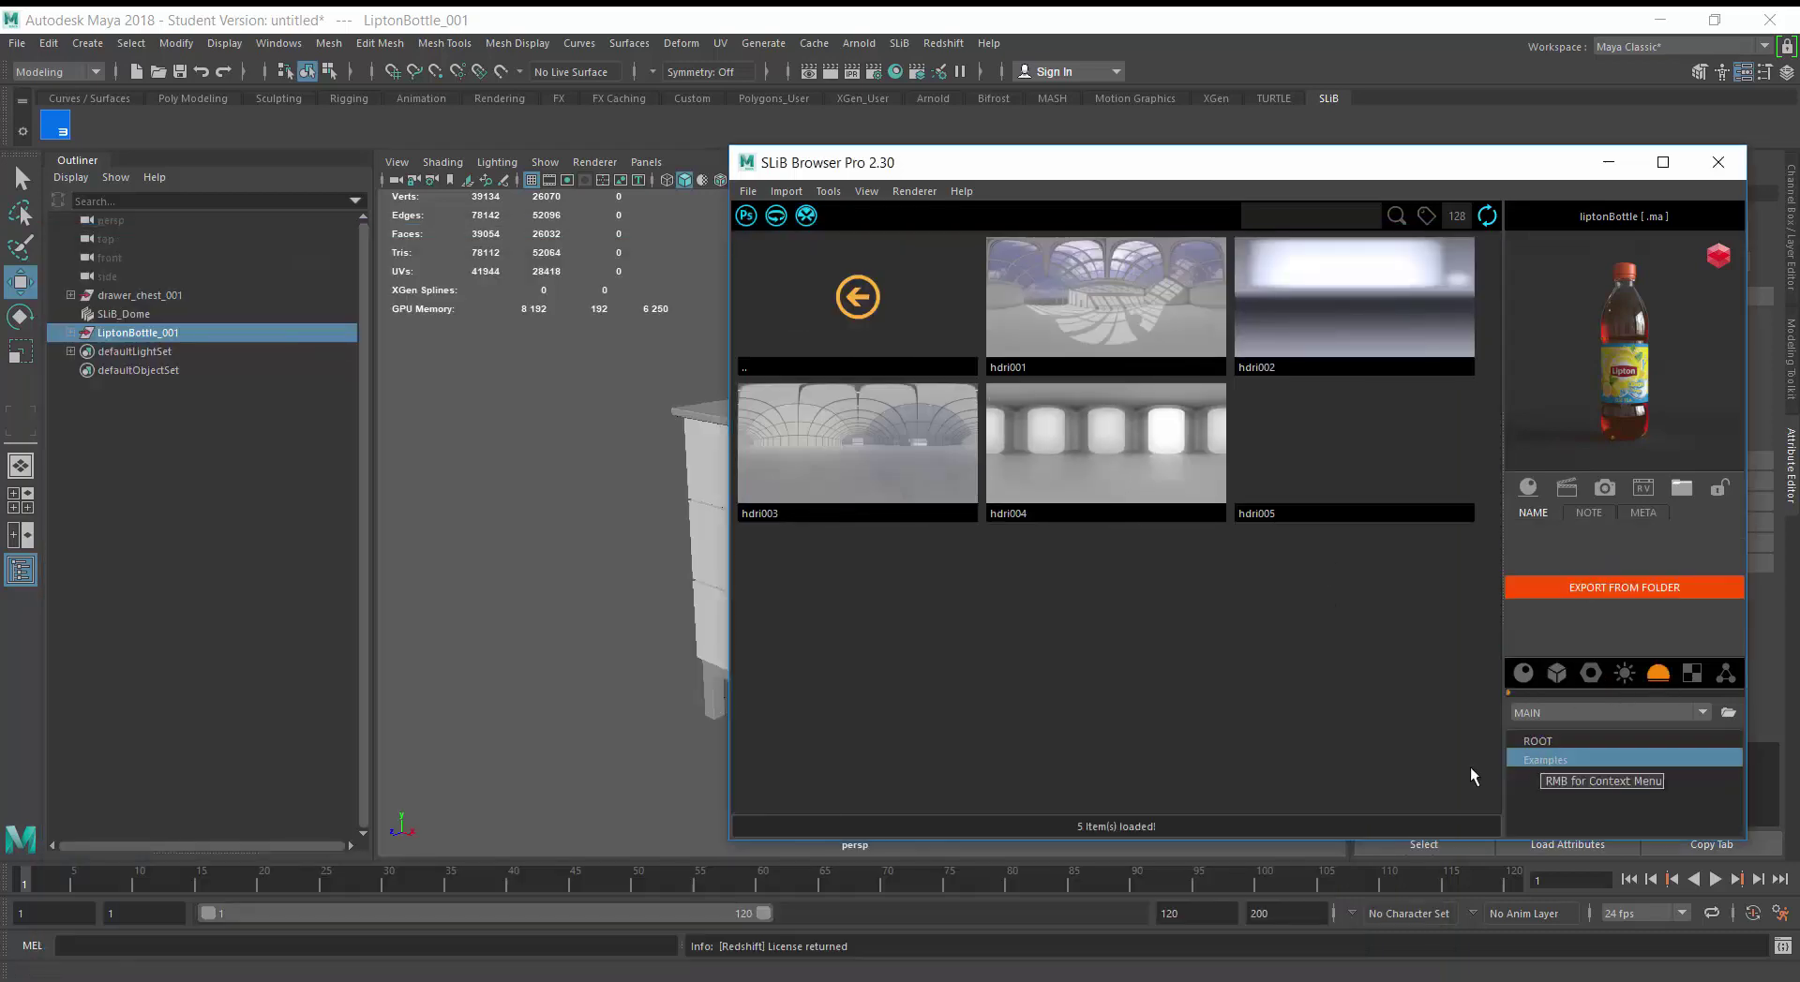
mouse_move(253, 979)
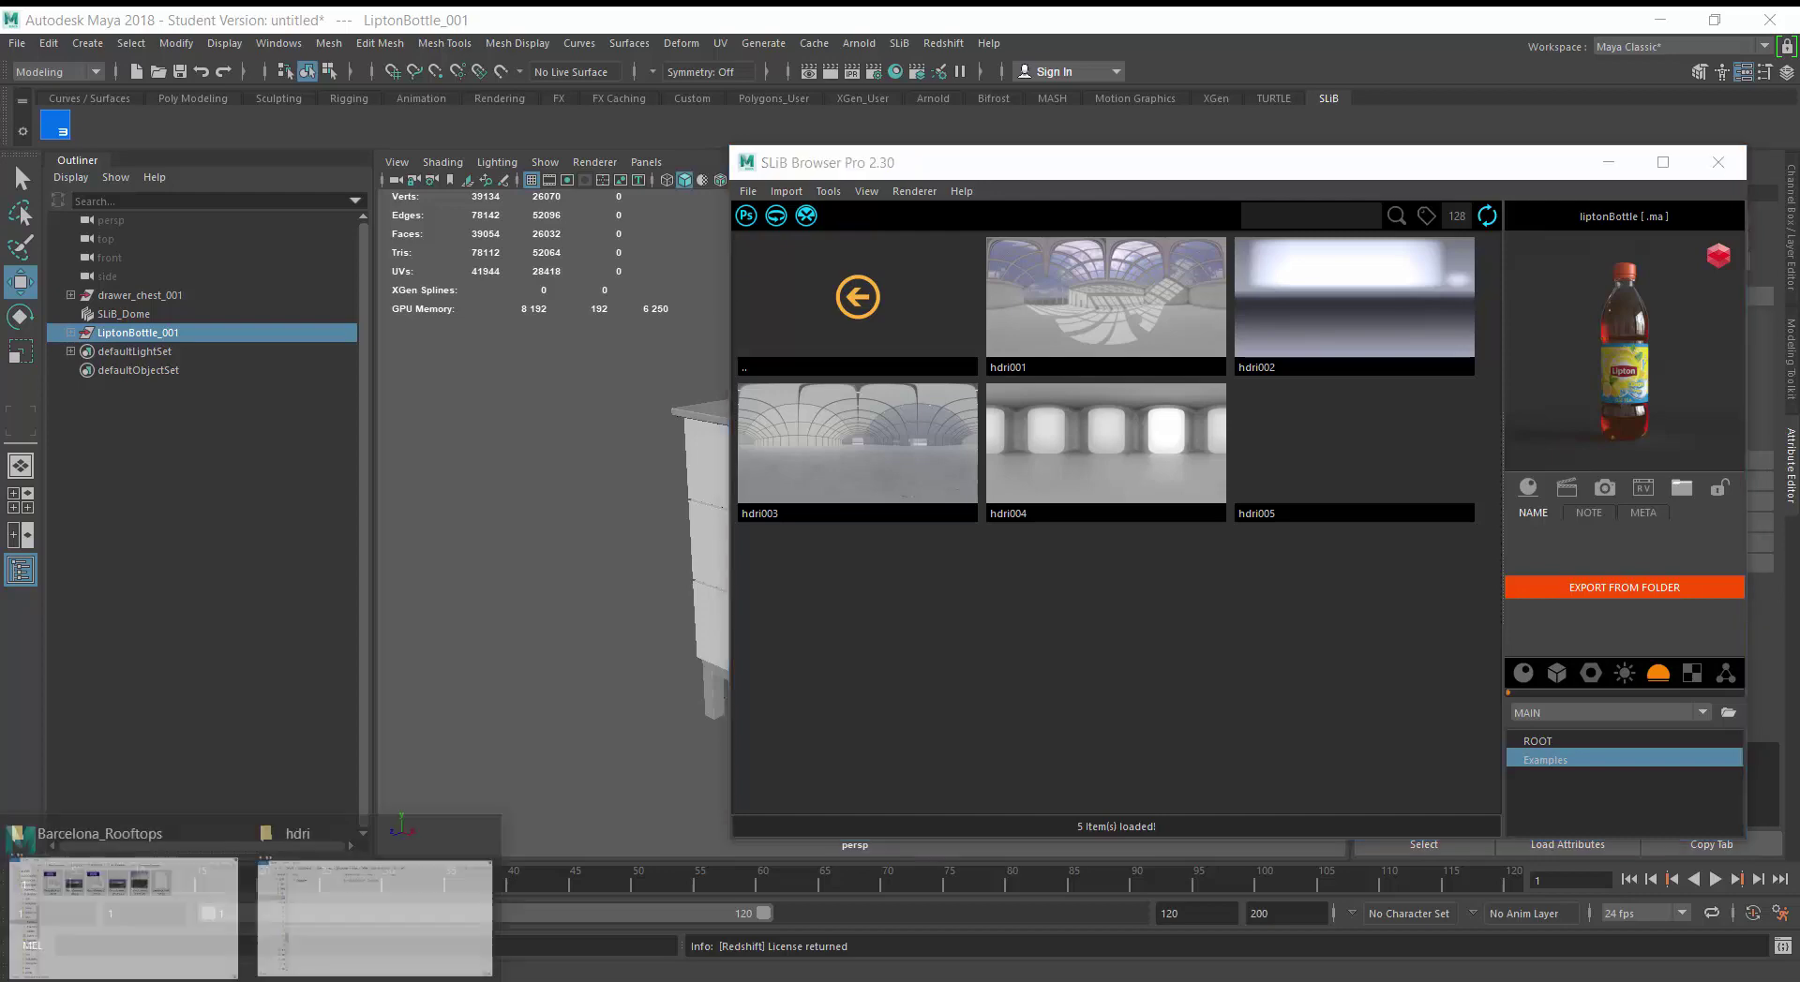
click(314, 928)
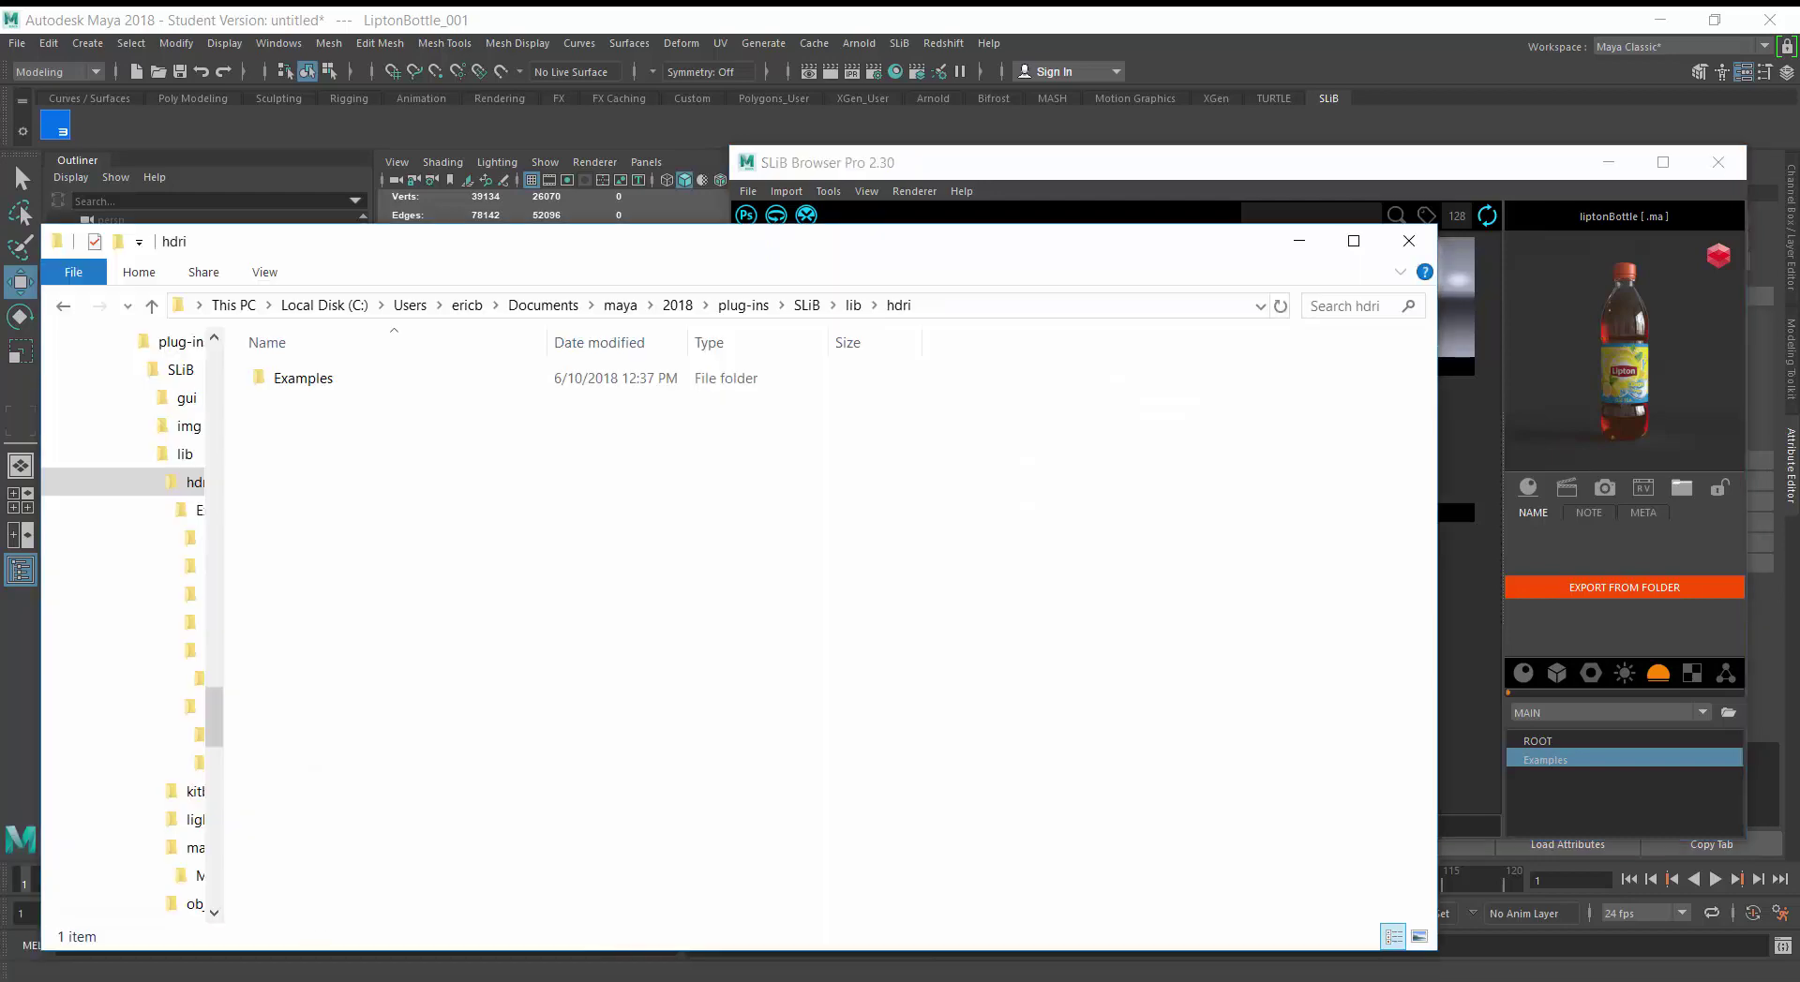
Arrange the Barcelona_Rooftops and hdri Explorer windows to reveal the hdri001–hdri005 thumbnails
mouse_move(253, 979)
click(126, 913)
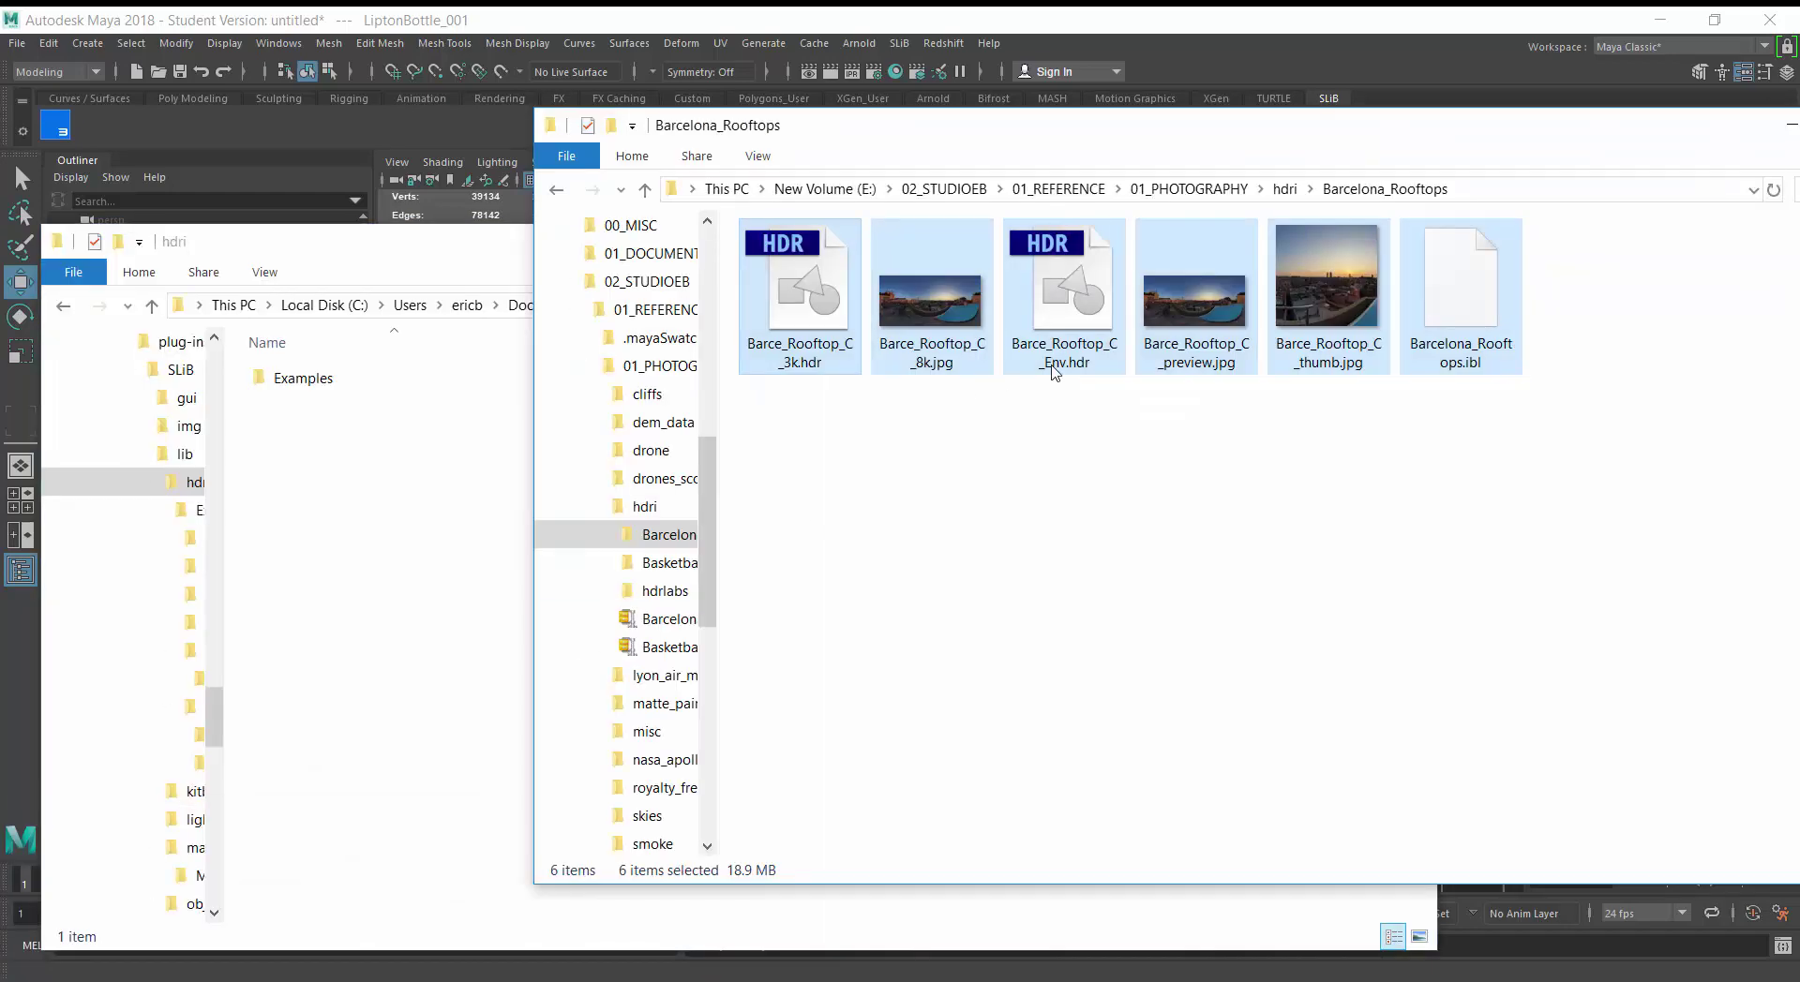
drag(1721, 138, 1638, 281)
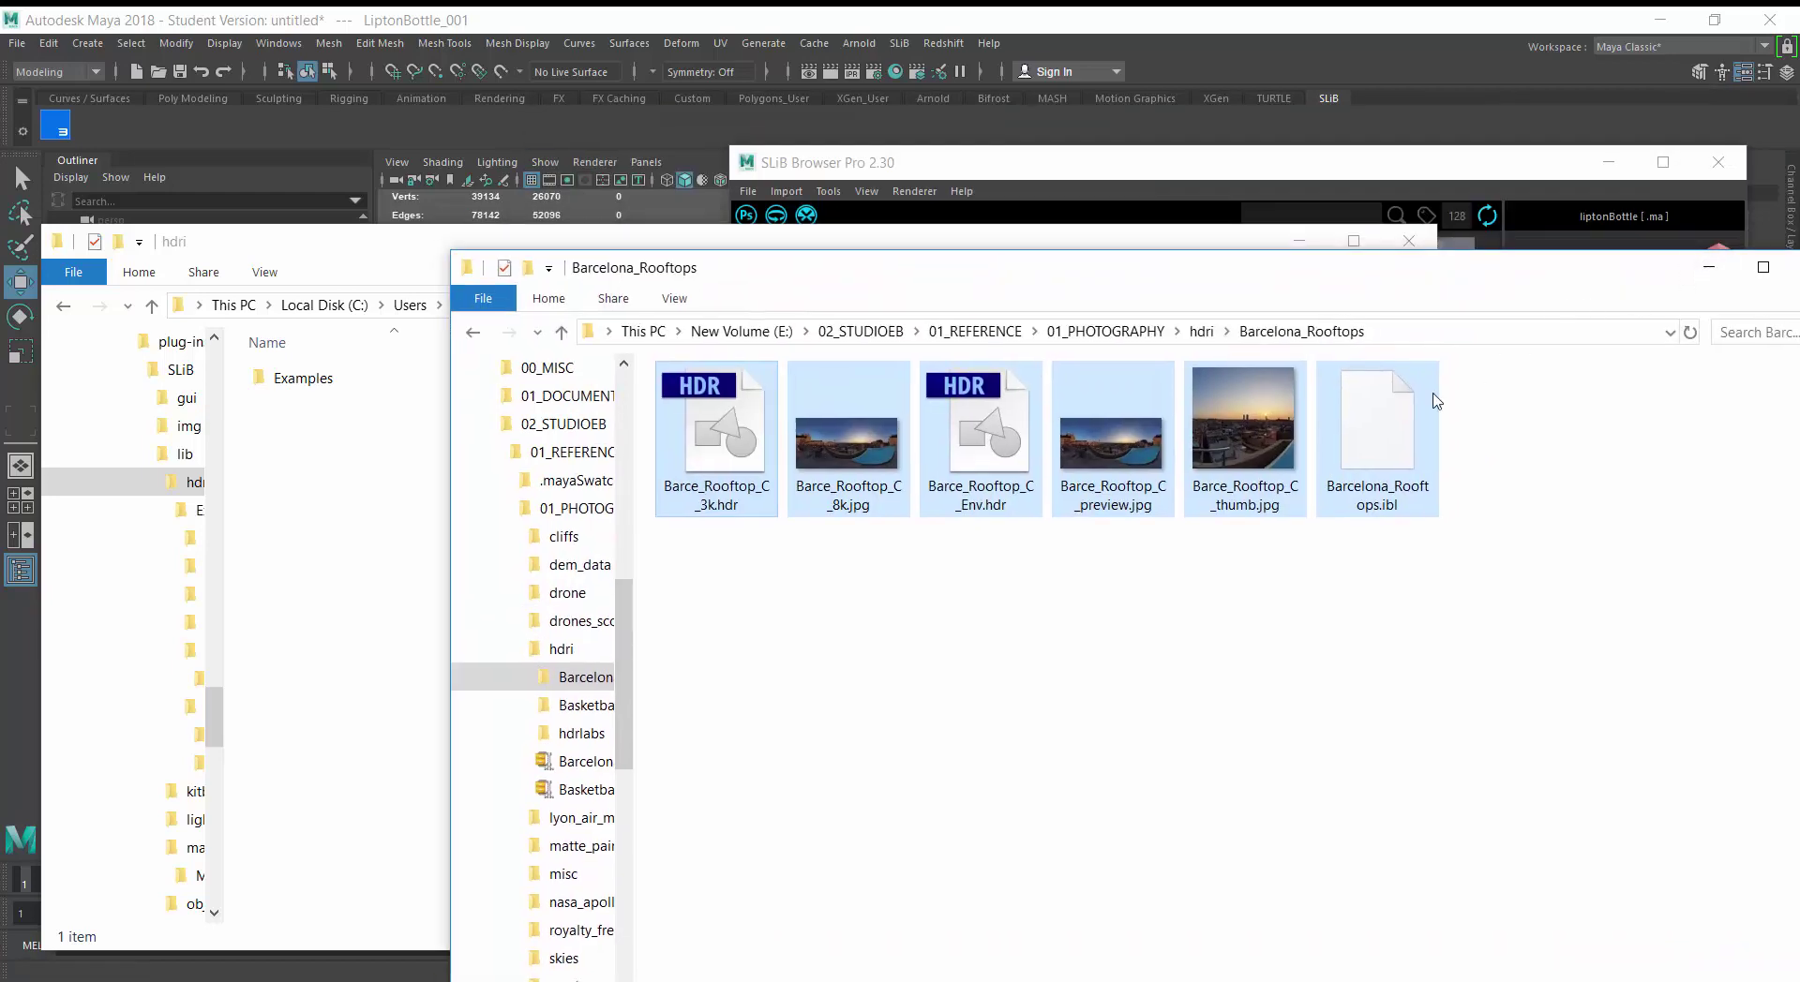
click(1145, 247)
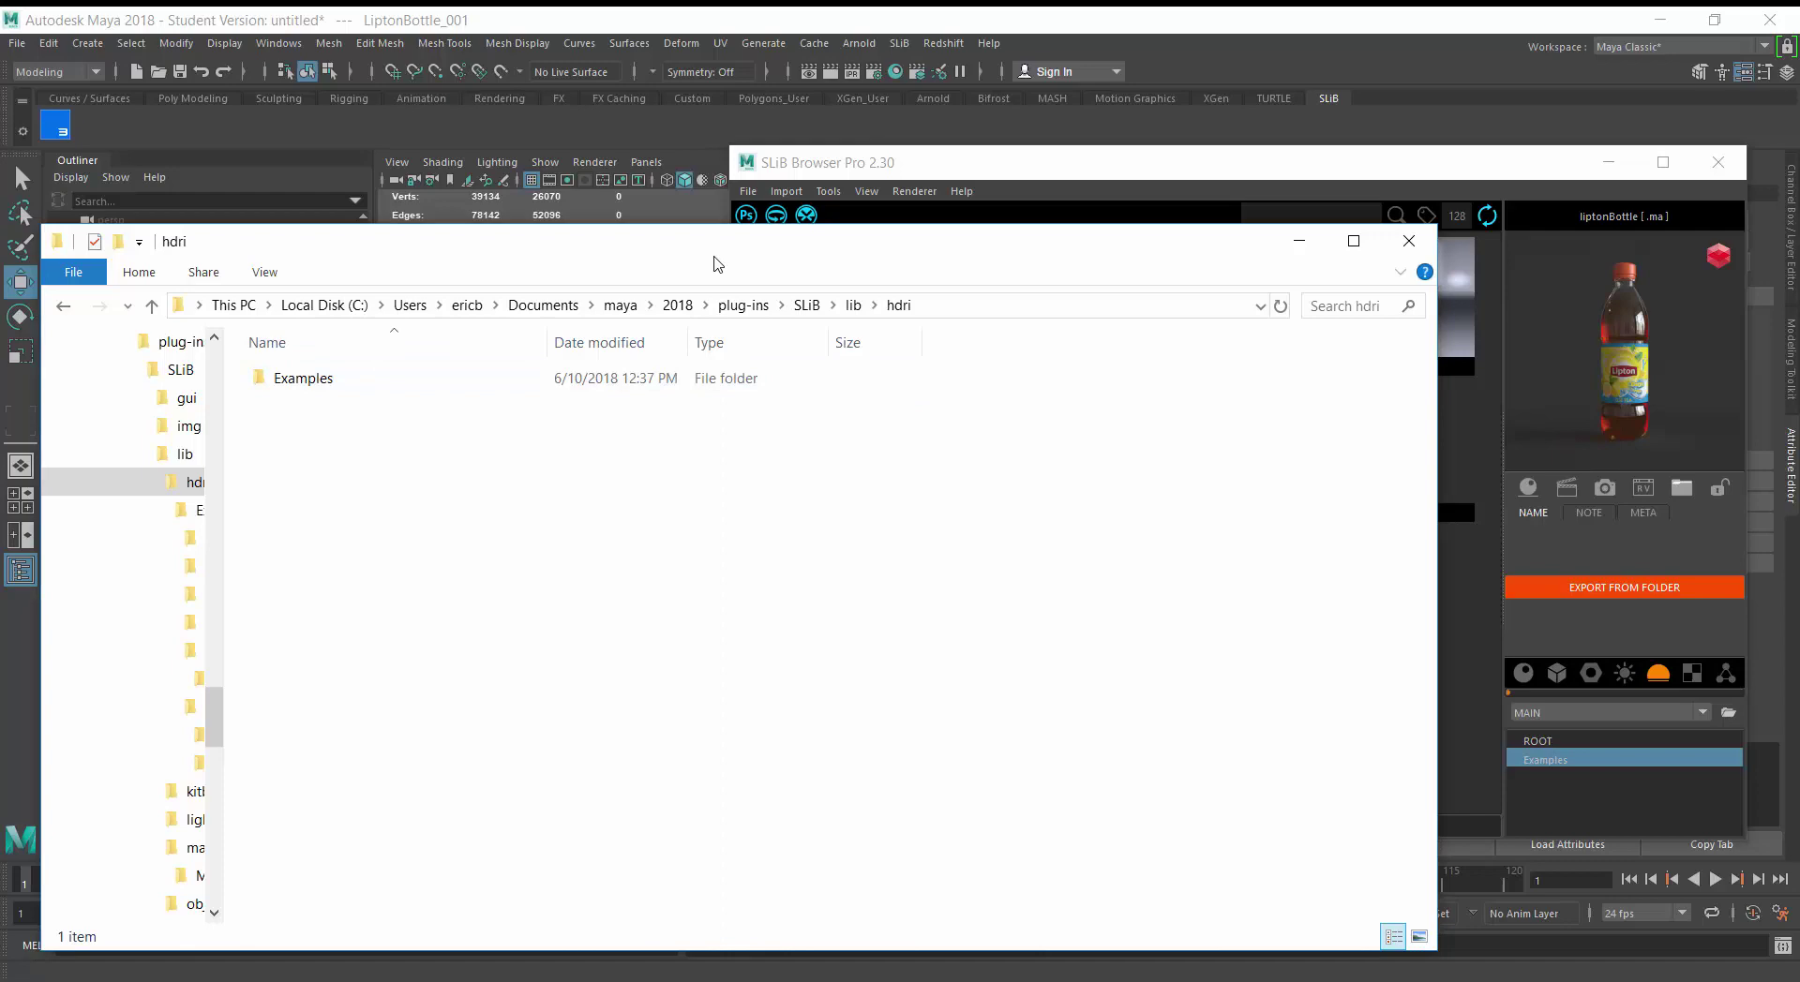
drag(777, 251, 885, 325)
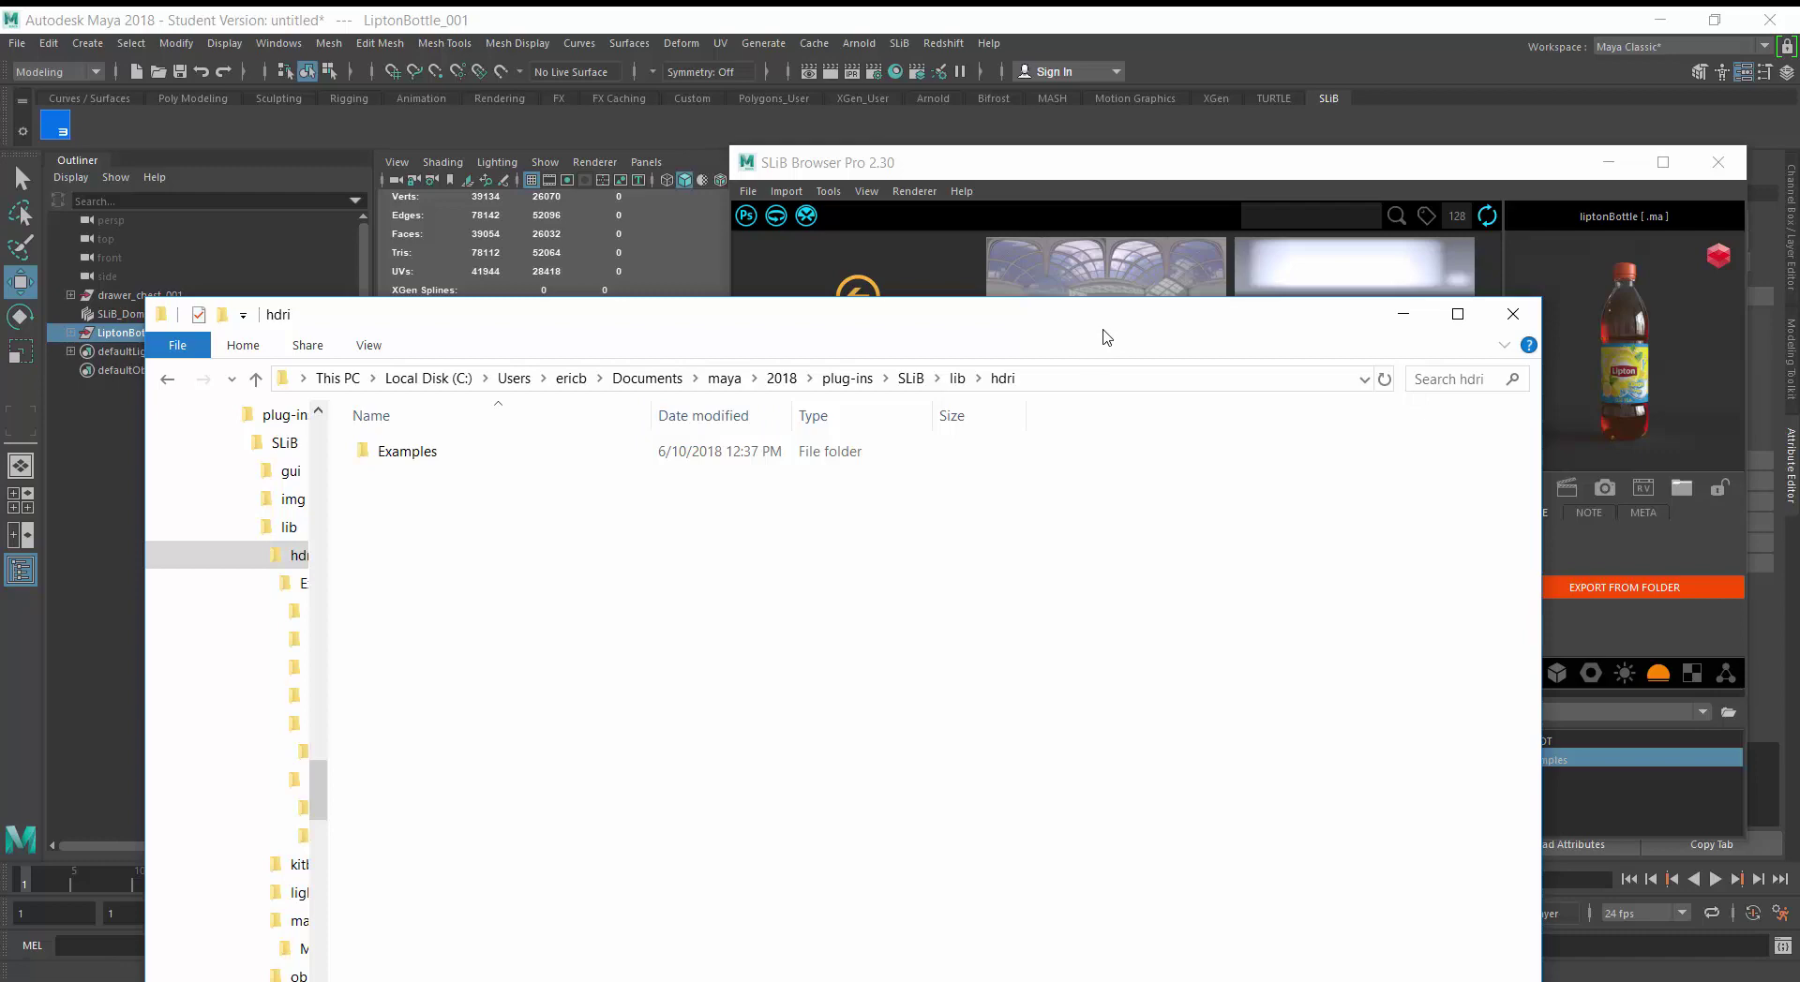
drag(1106, 338, 1116, 589)
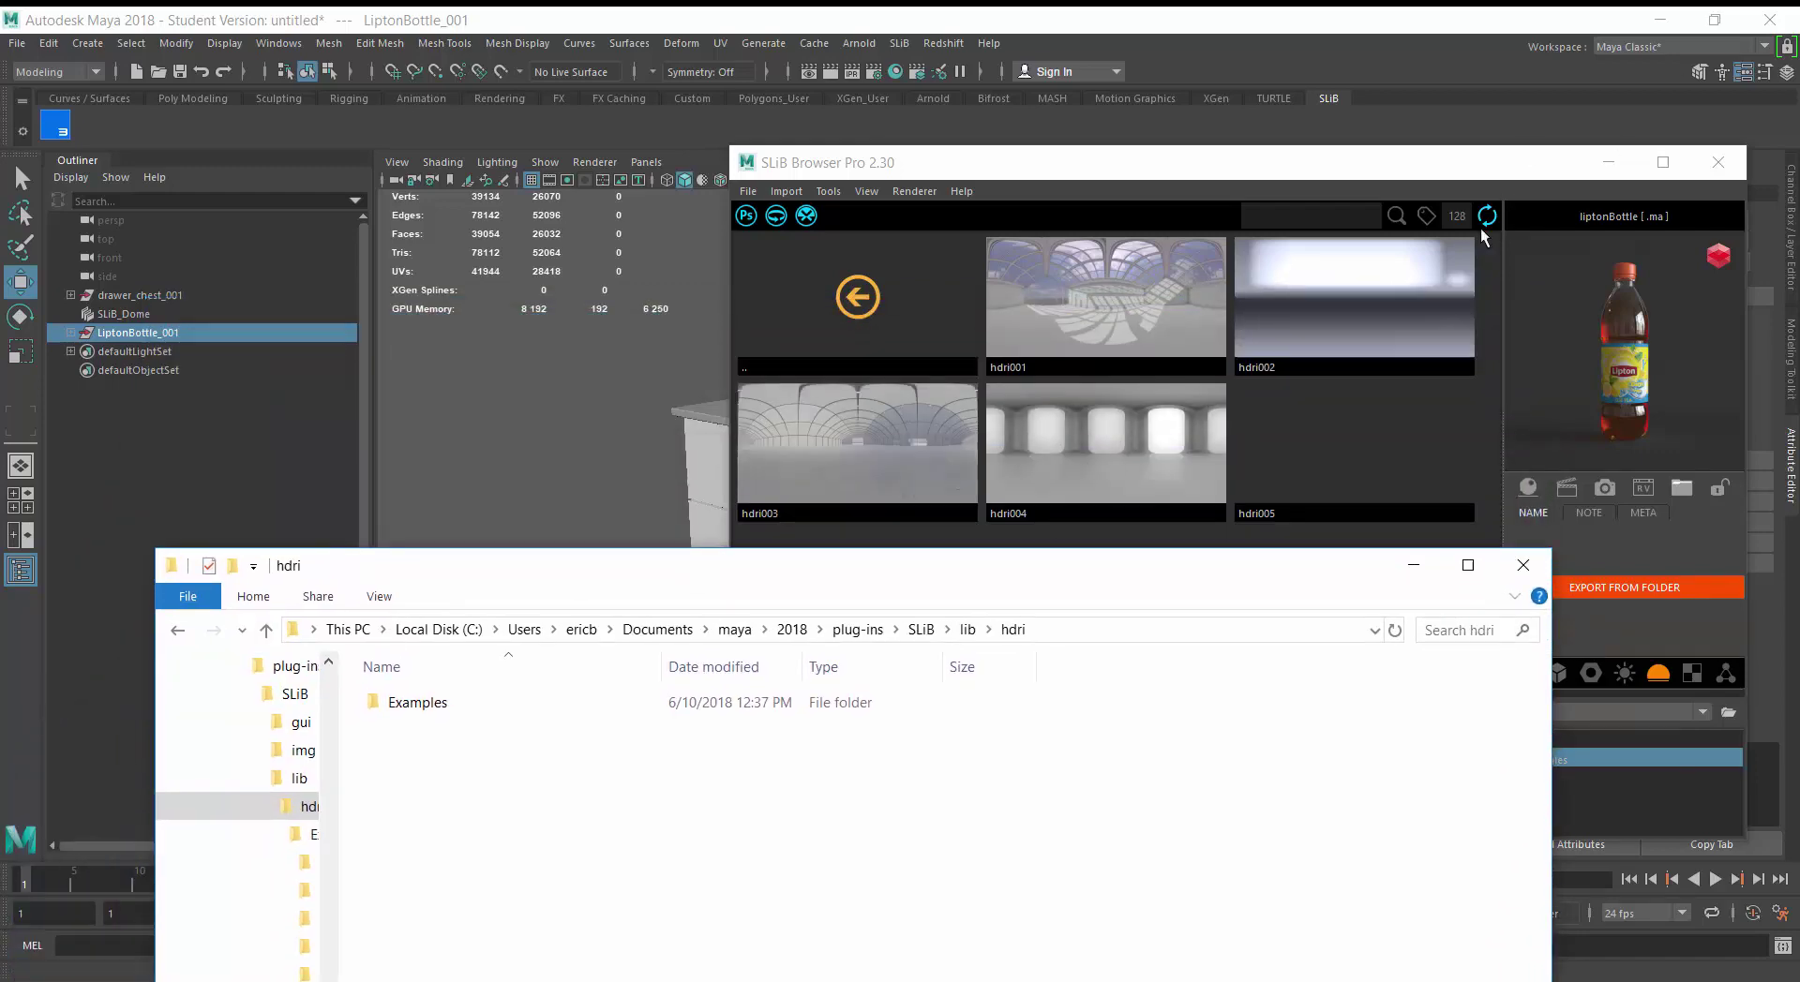
In the SLiB objects category, go back from Redshift to ROOT, open Test and preview RedBall
click(1413, 565)
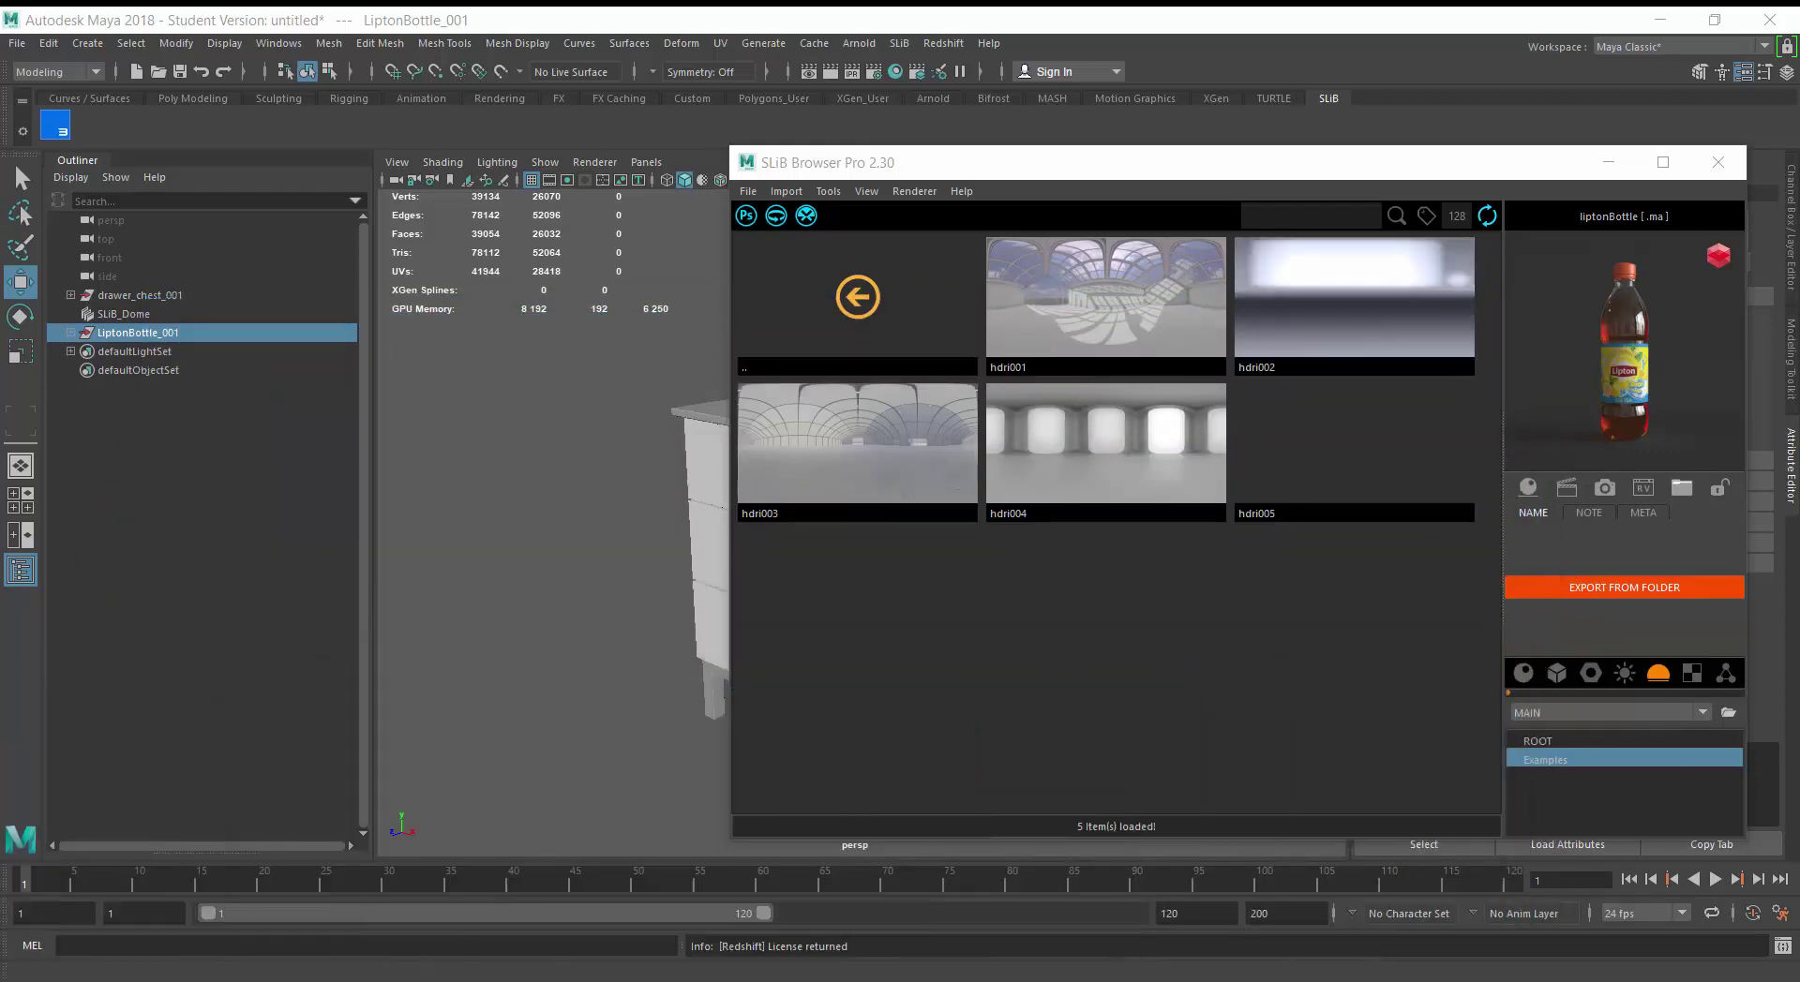
drag(1277, 167, 1054, 239)
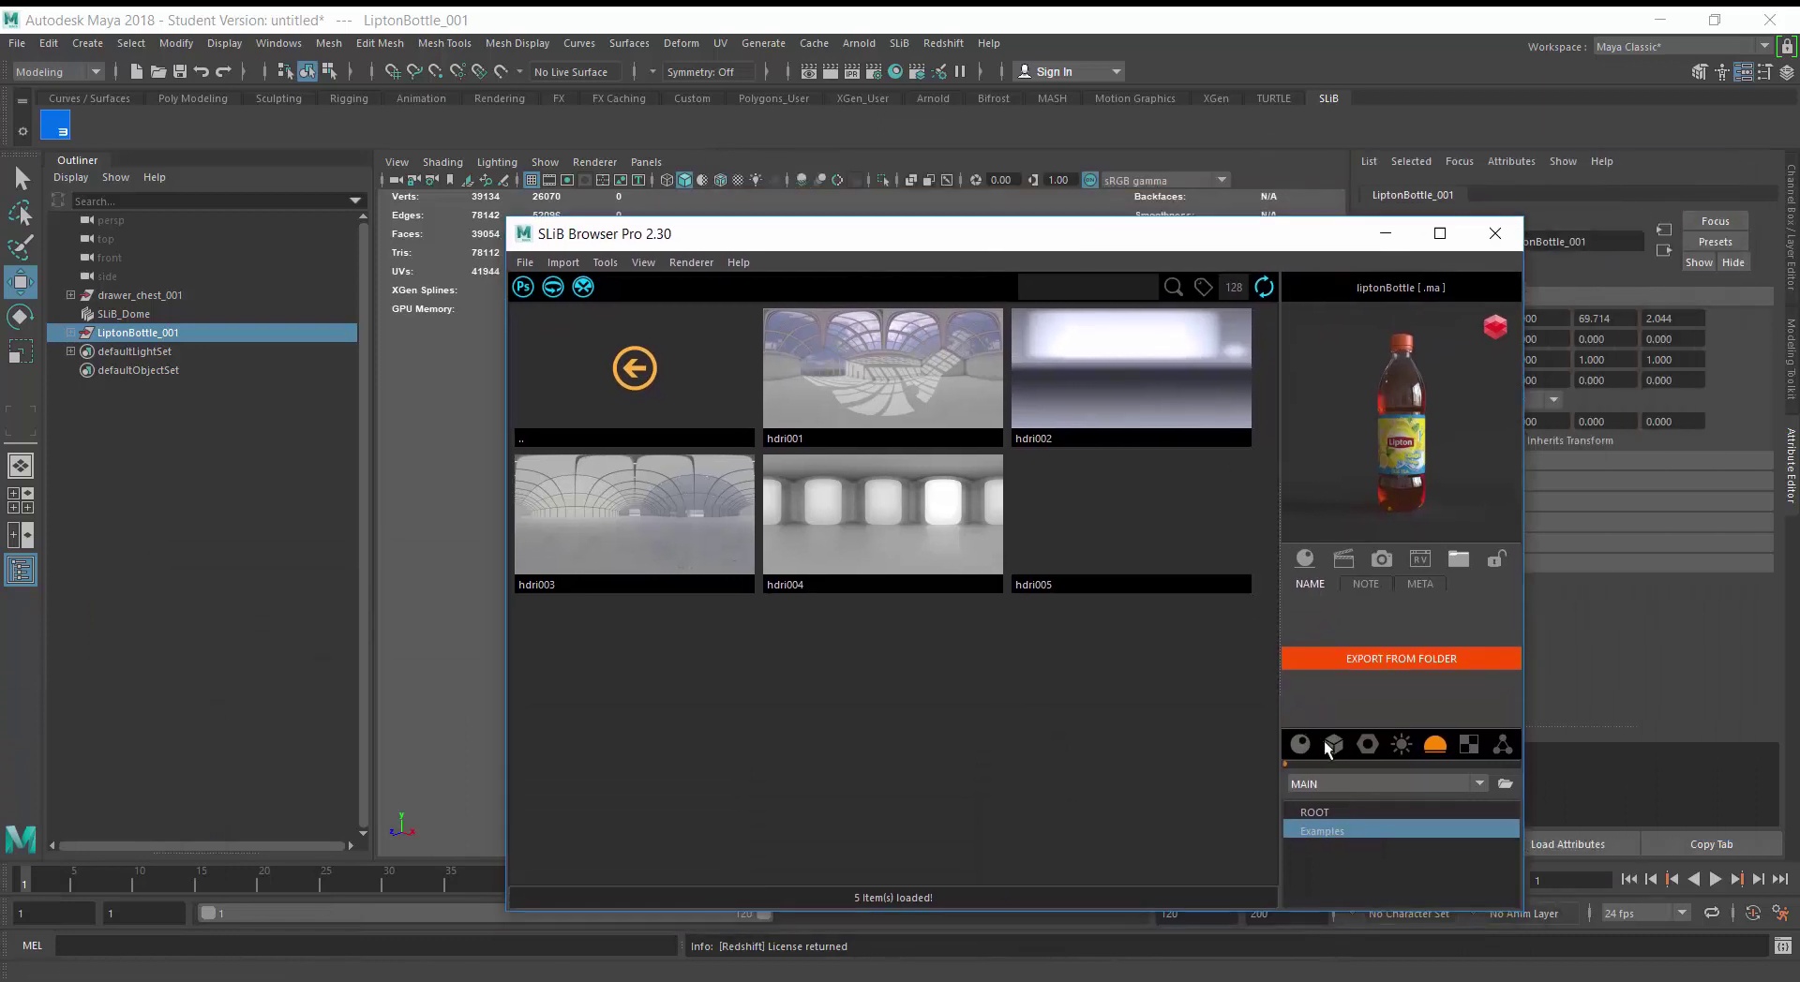
click(1333, 744)
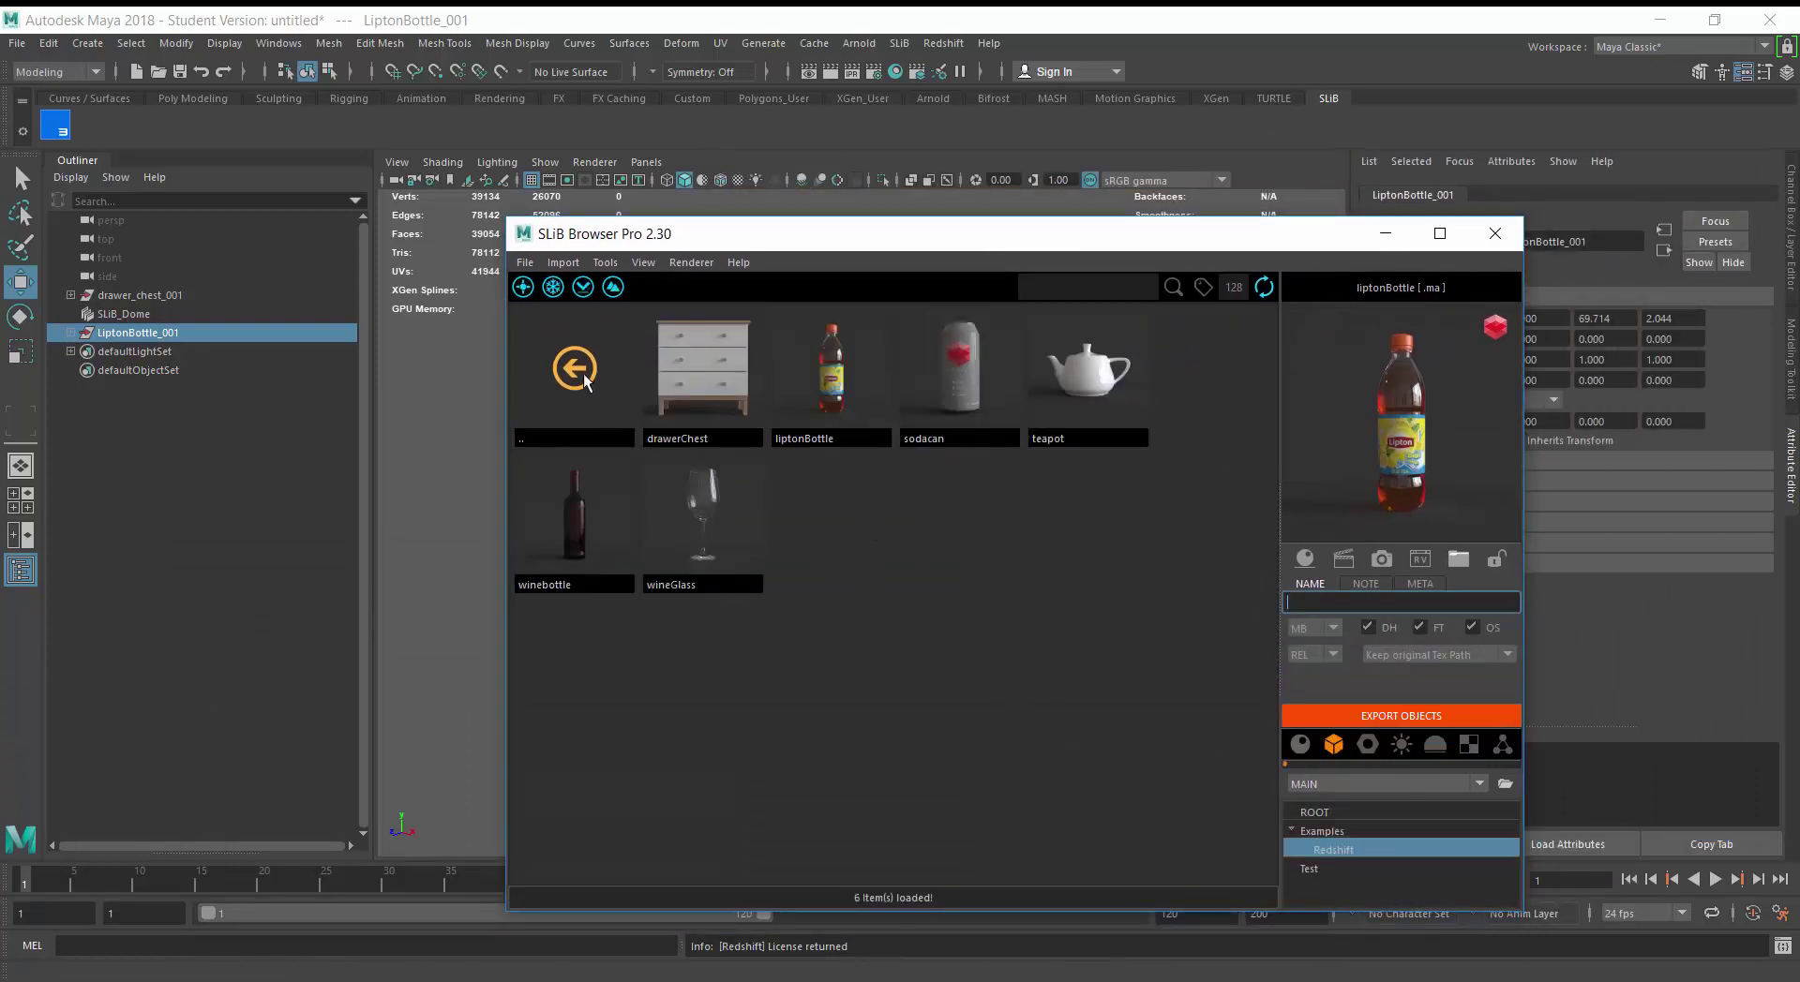
click(574, 369)
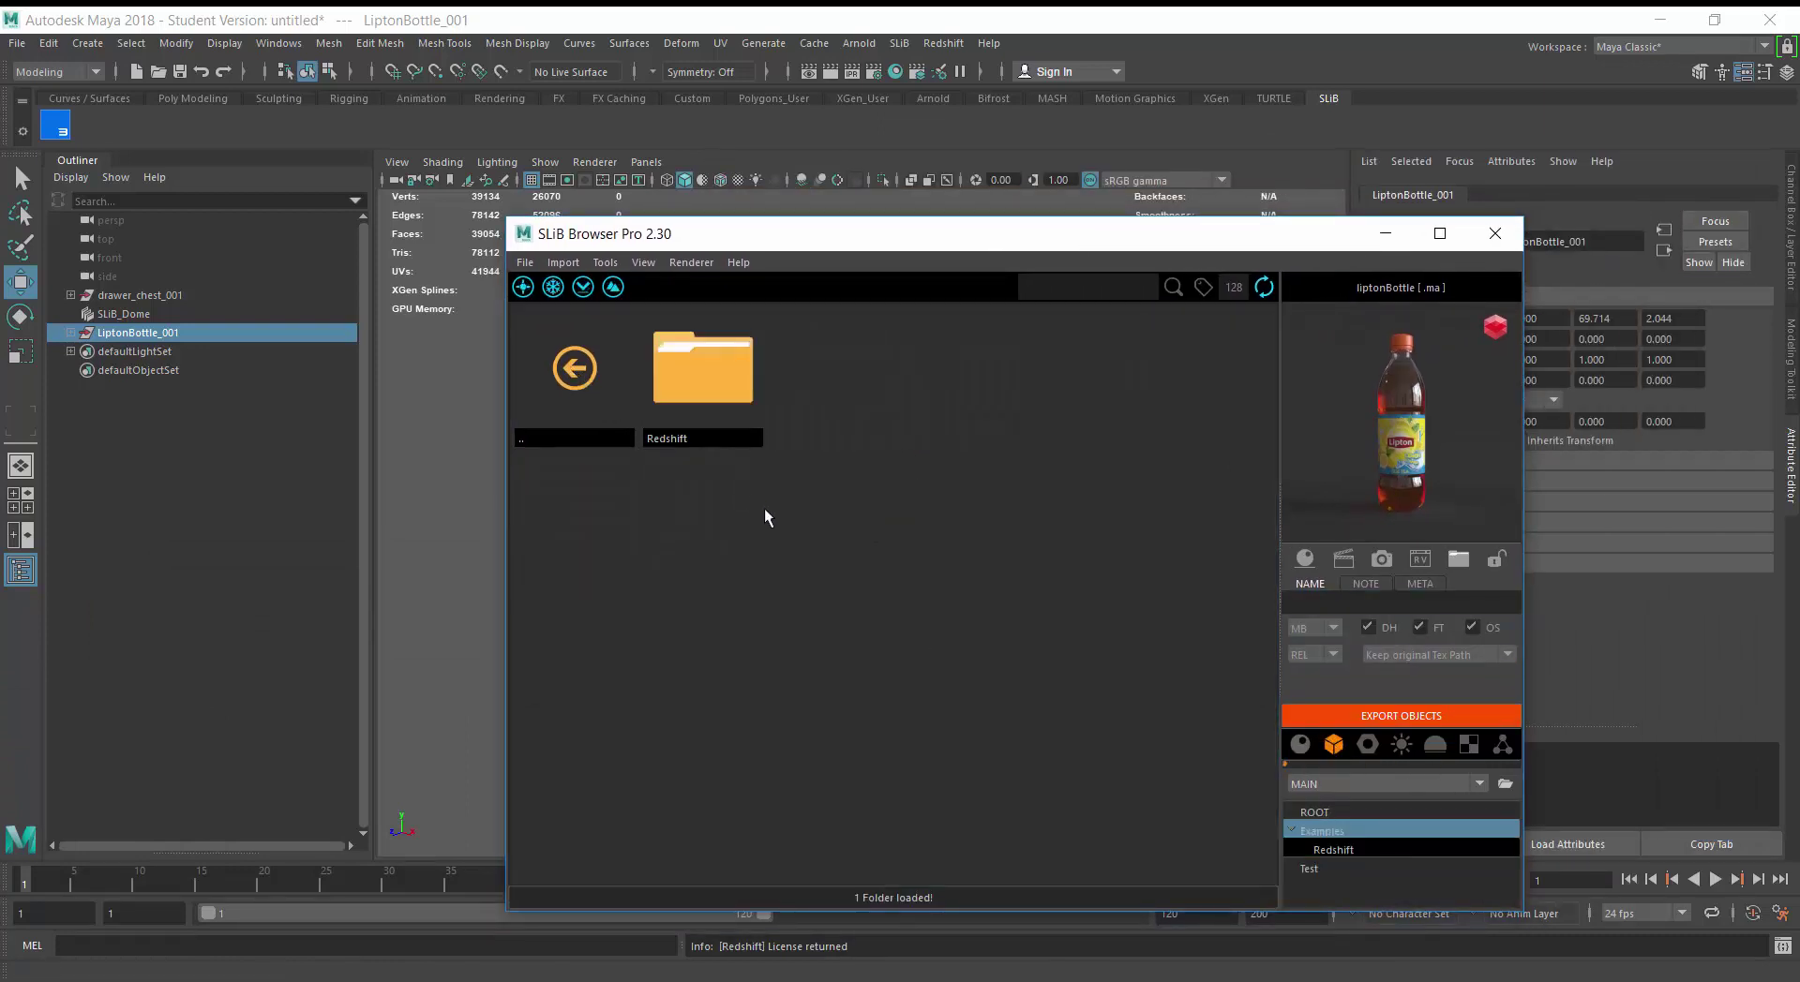
click(716, 378)
click(575, 368)
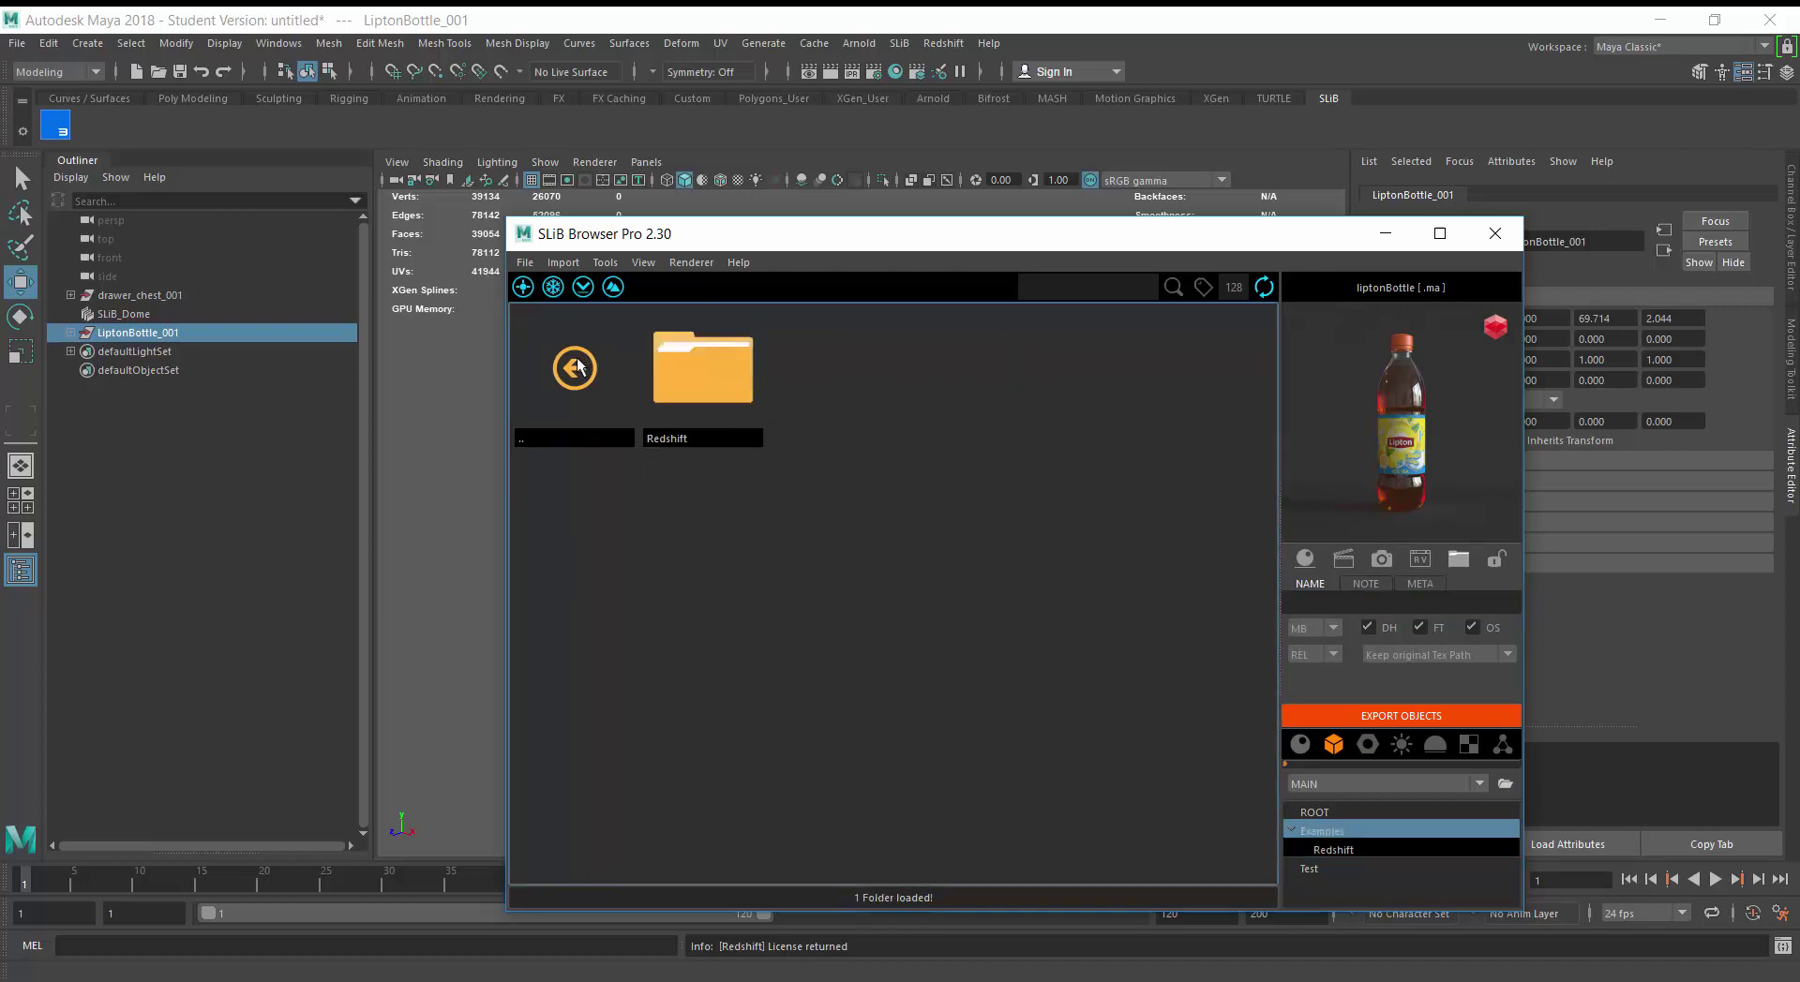
click(576, 368)
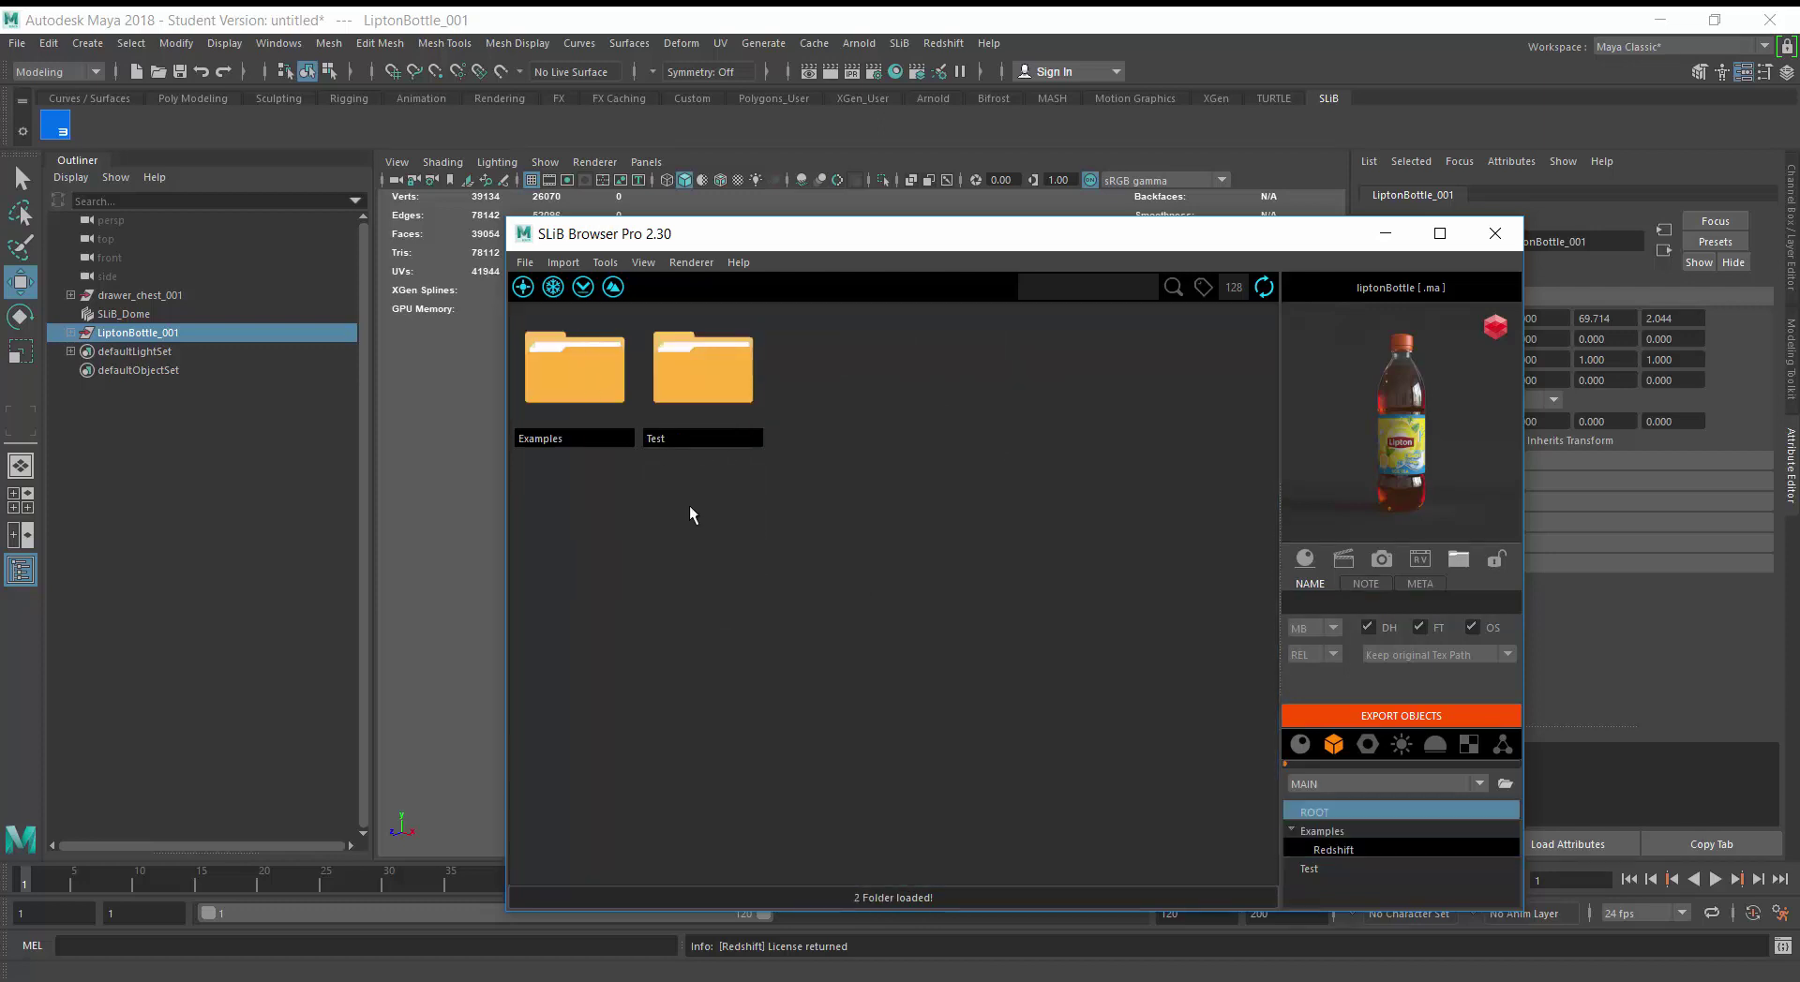
click(706, 373)
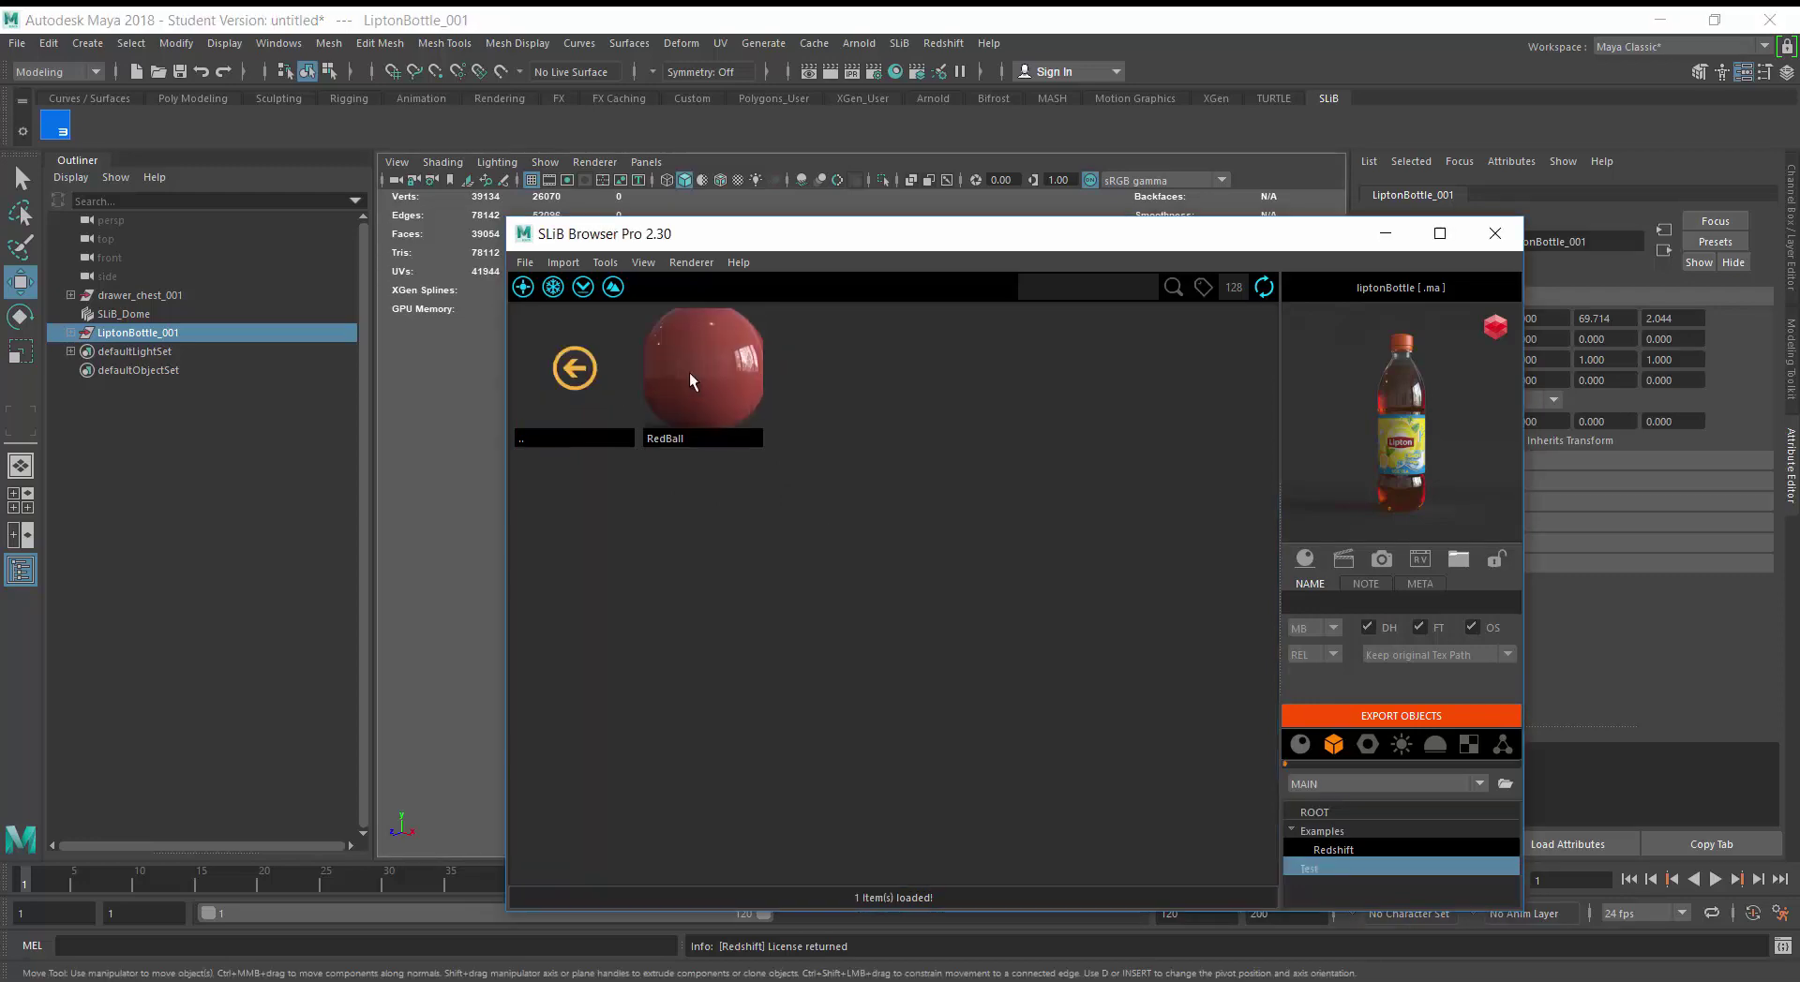
click(689, 373)
drag(1162, 240, 1062, 721)
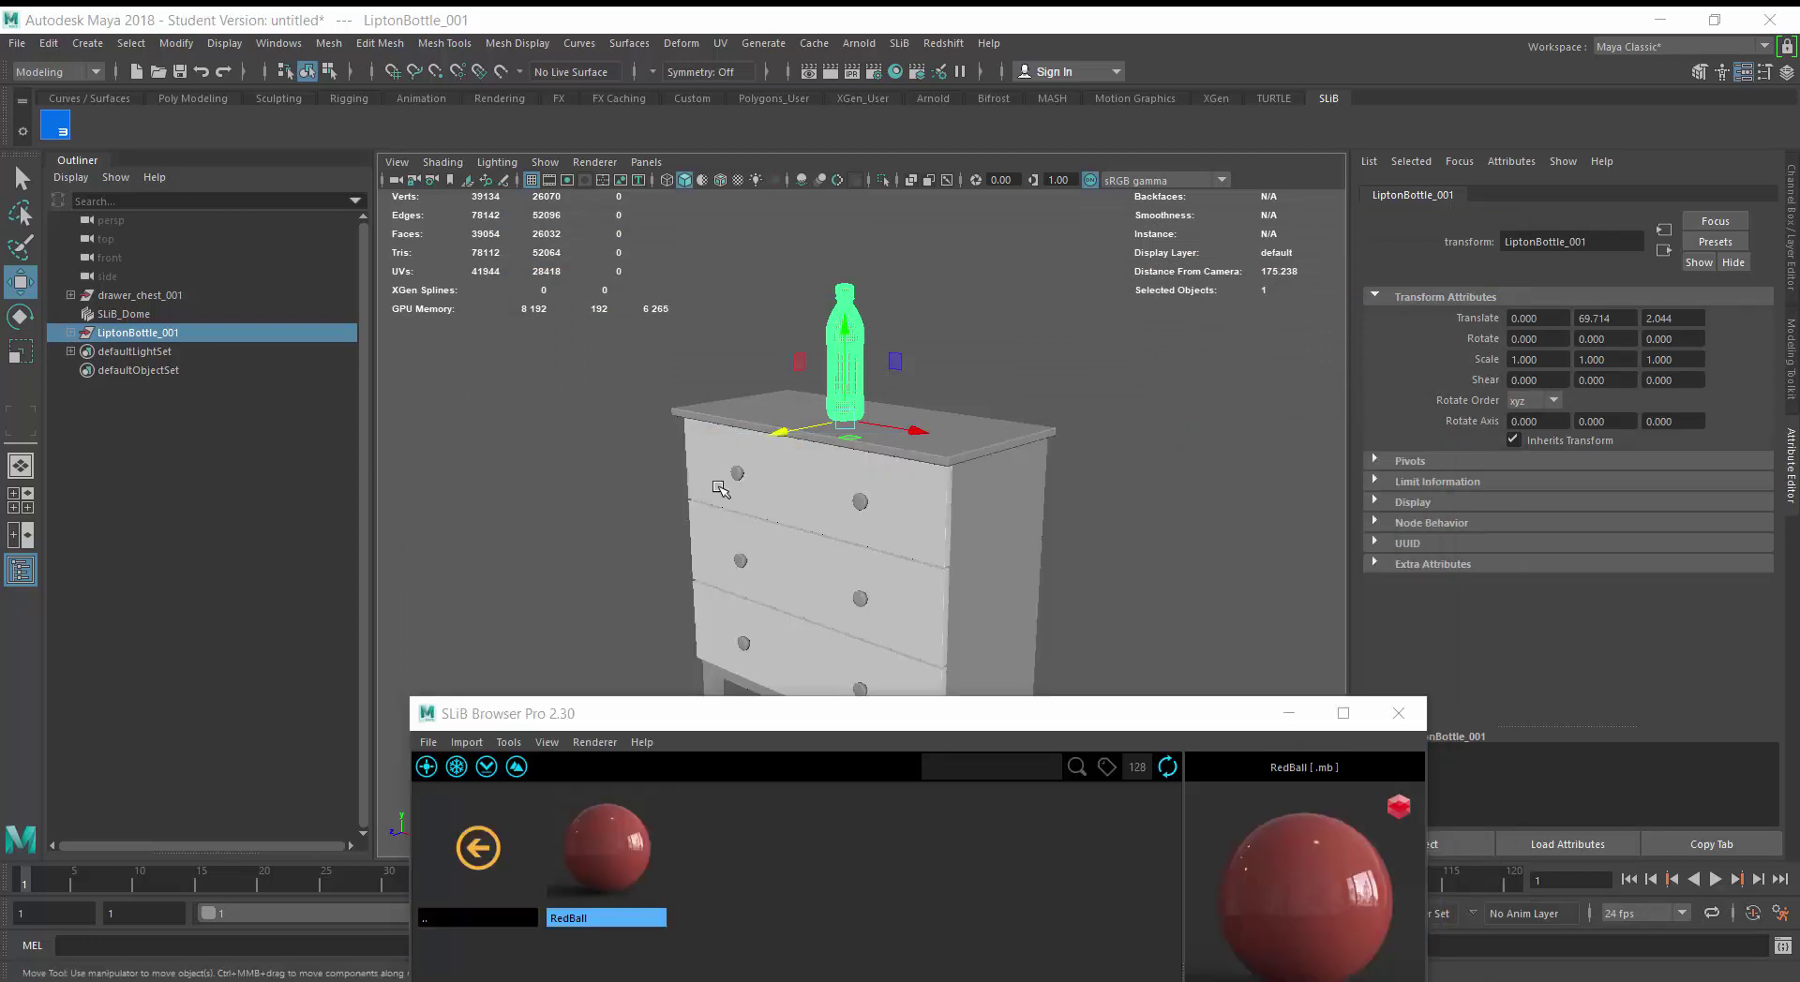
Create a polygon cube, pCube1, from Polygon Primitives
click(97, 47)
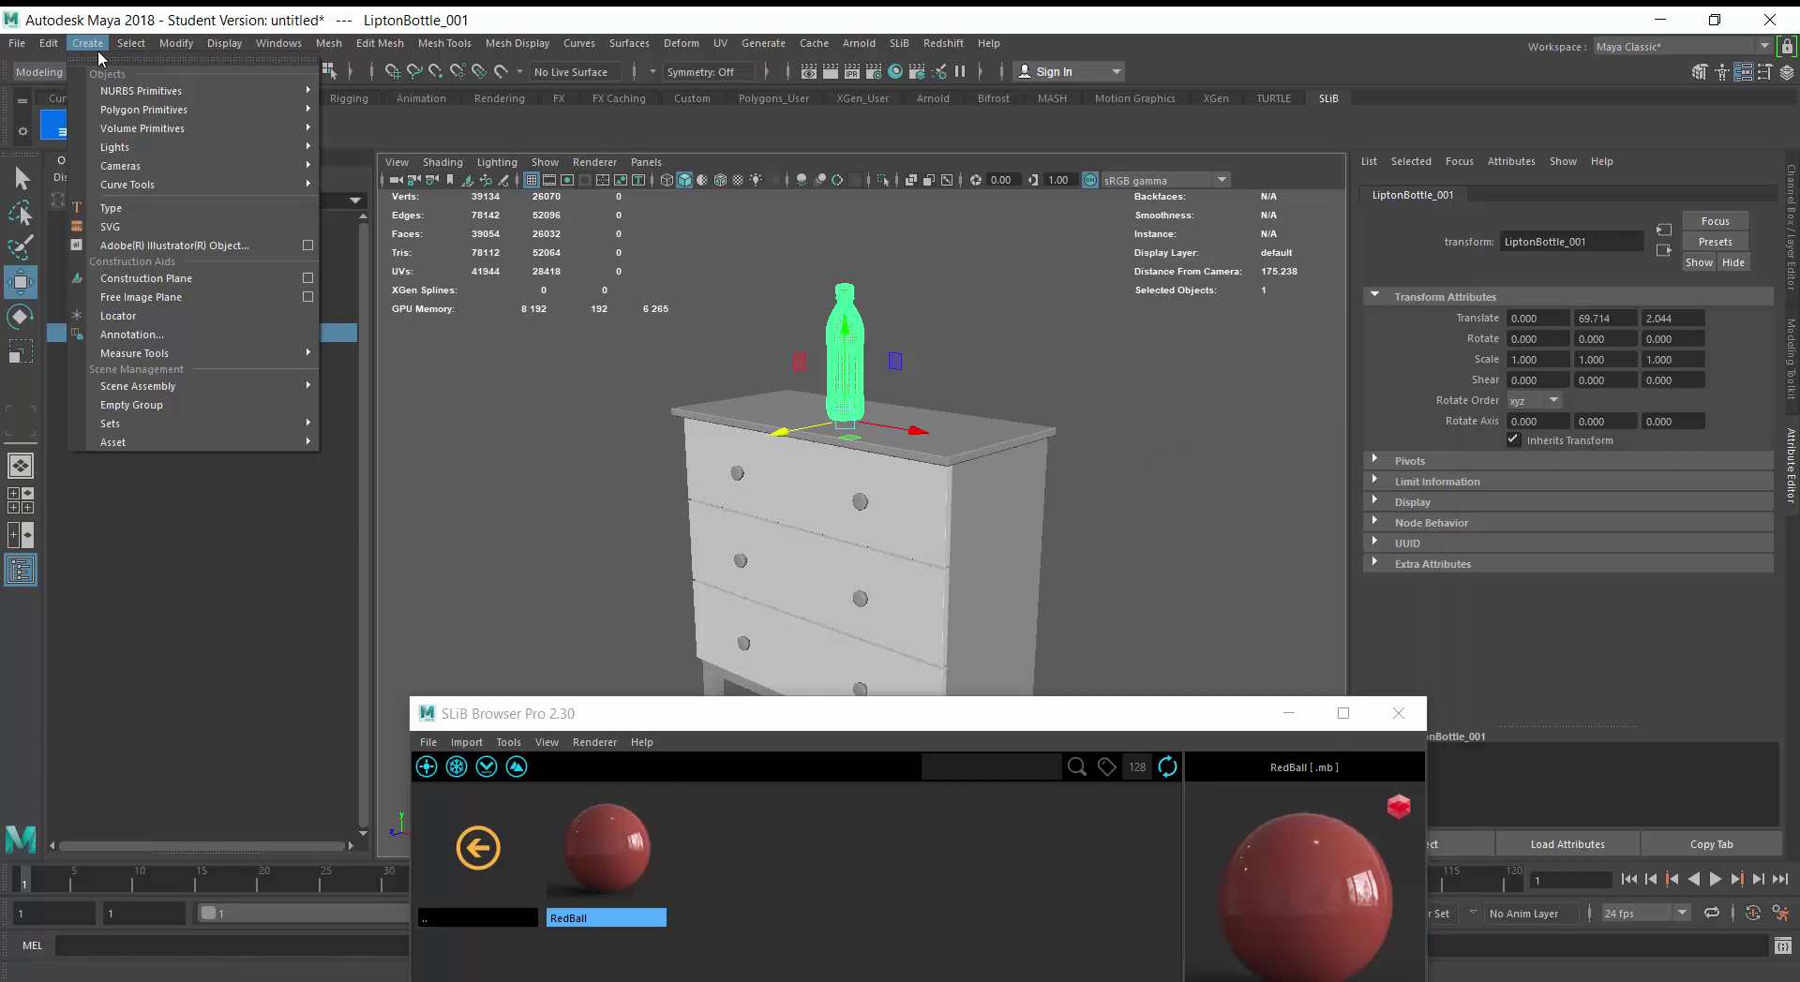
mouse_move(236, 109)
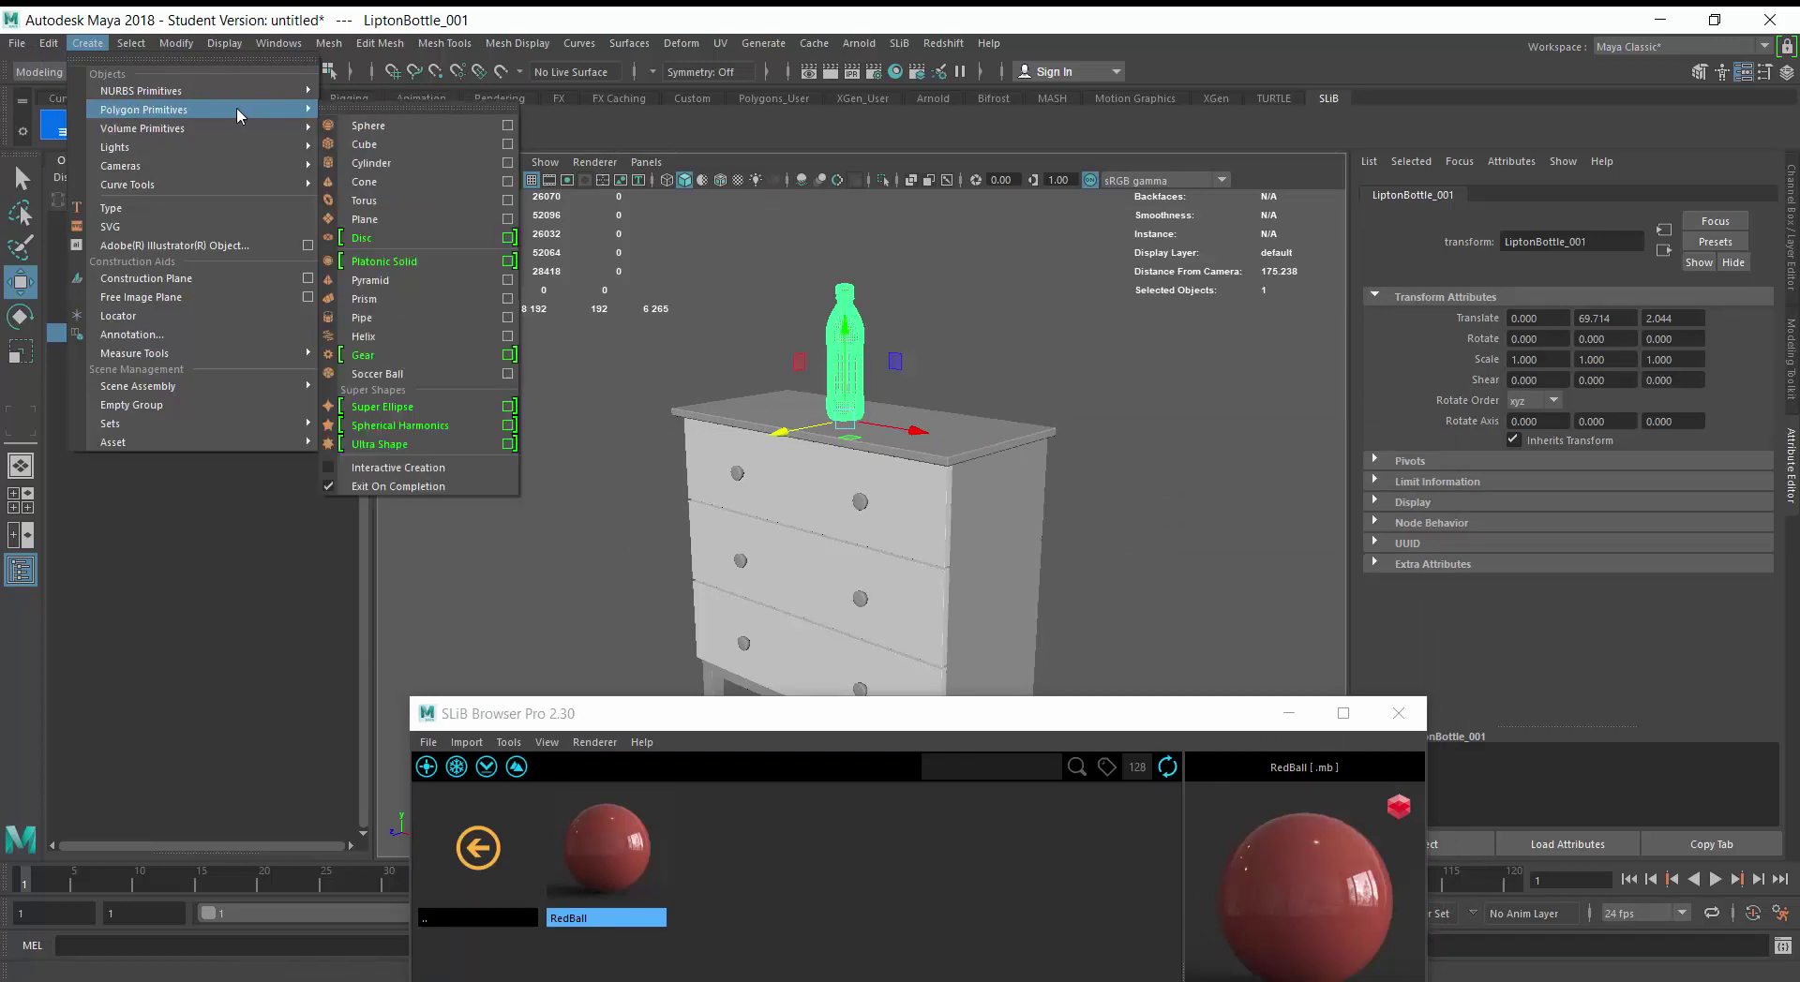
click(375, 145)
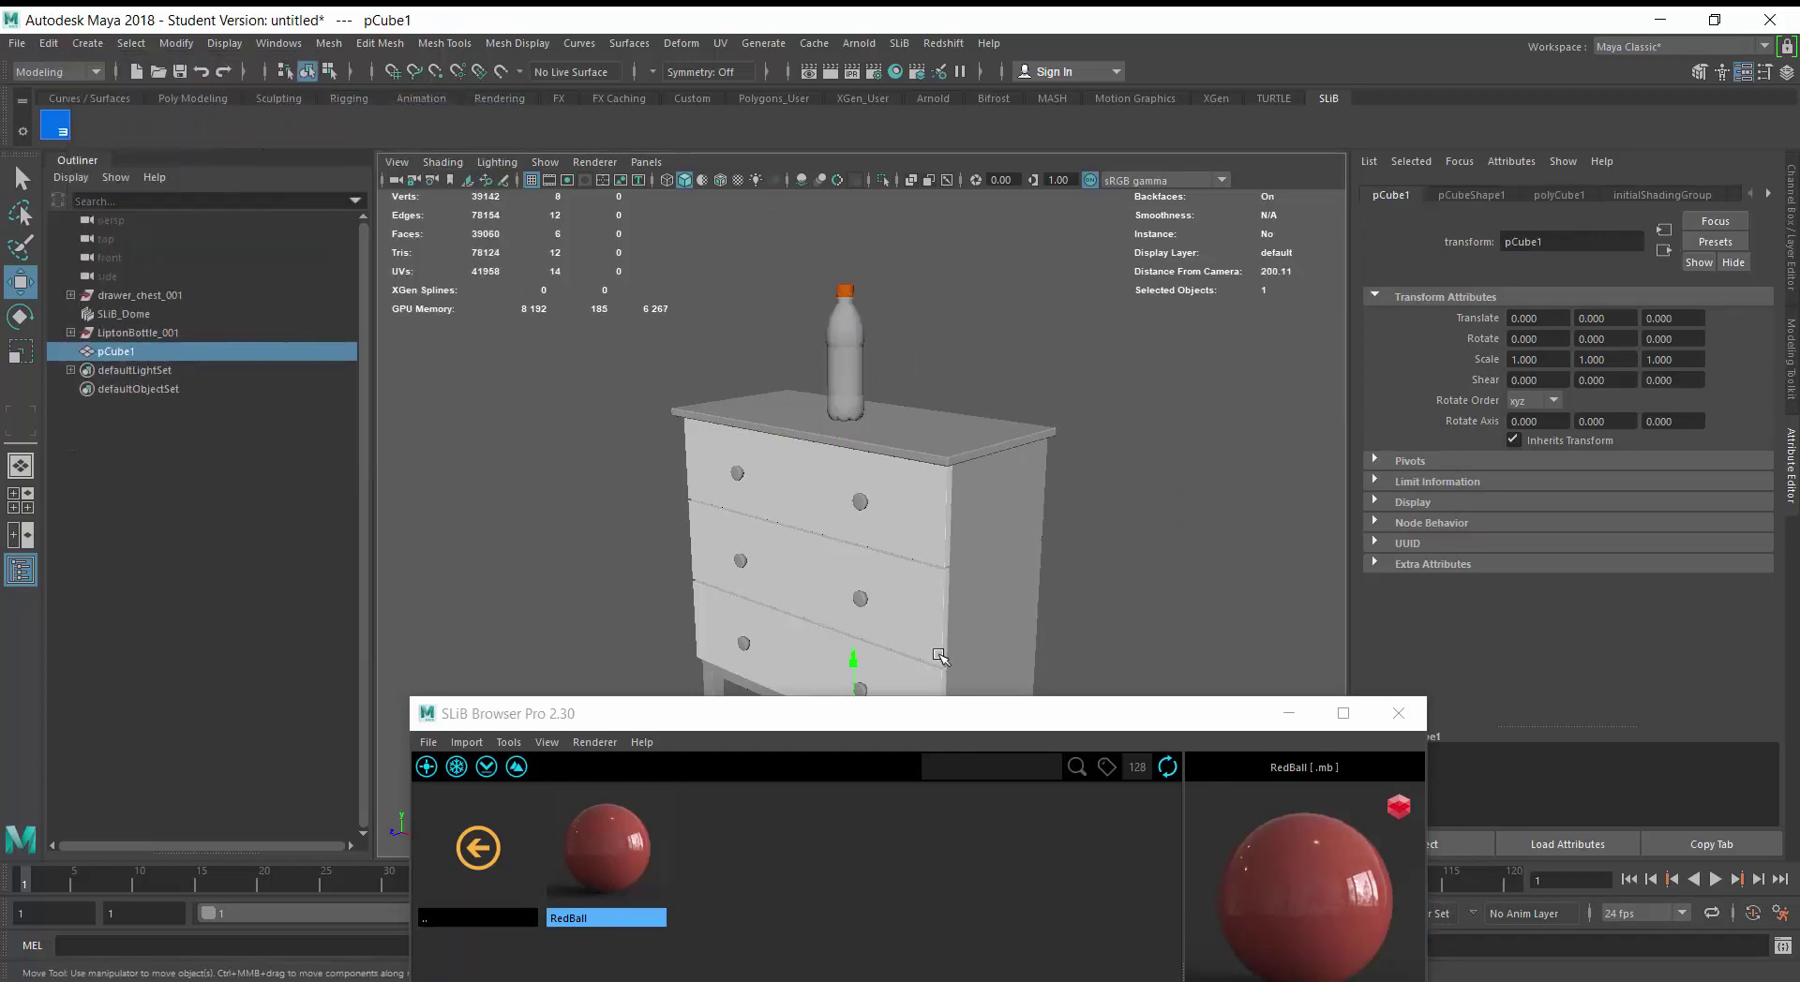
Hide LiptonBottle_001 and drawer_chest_001 with Ctrl+H
click(142, 333)
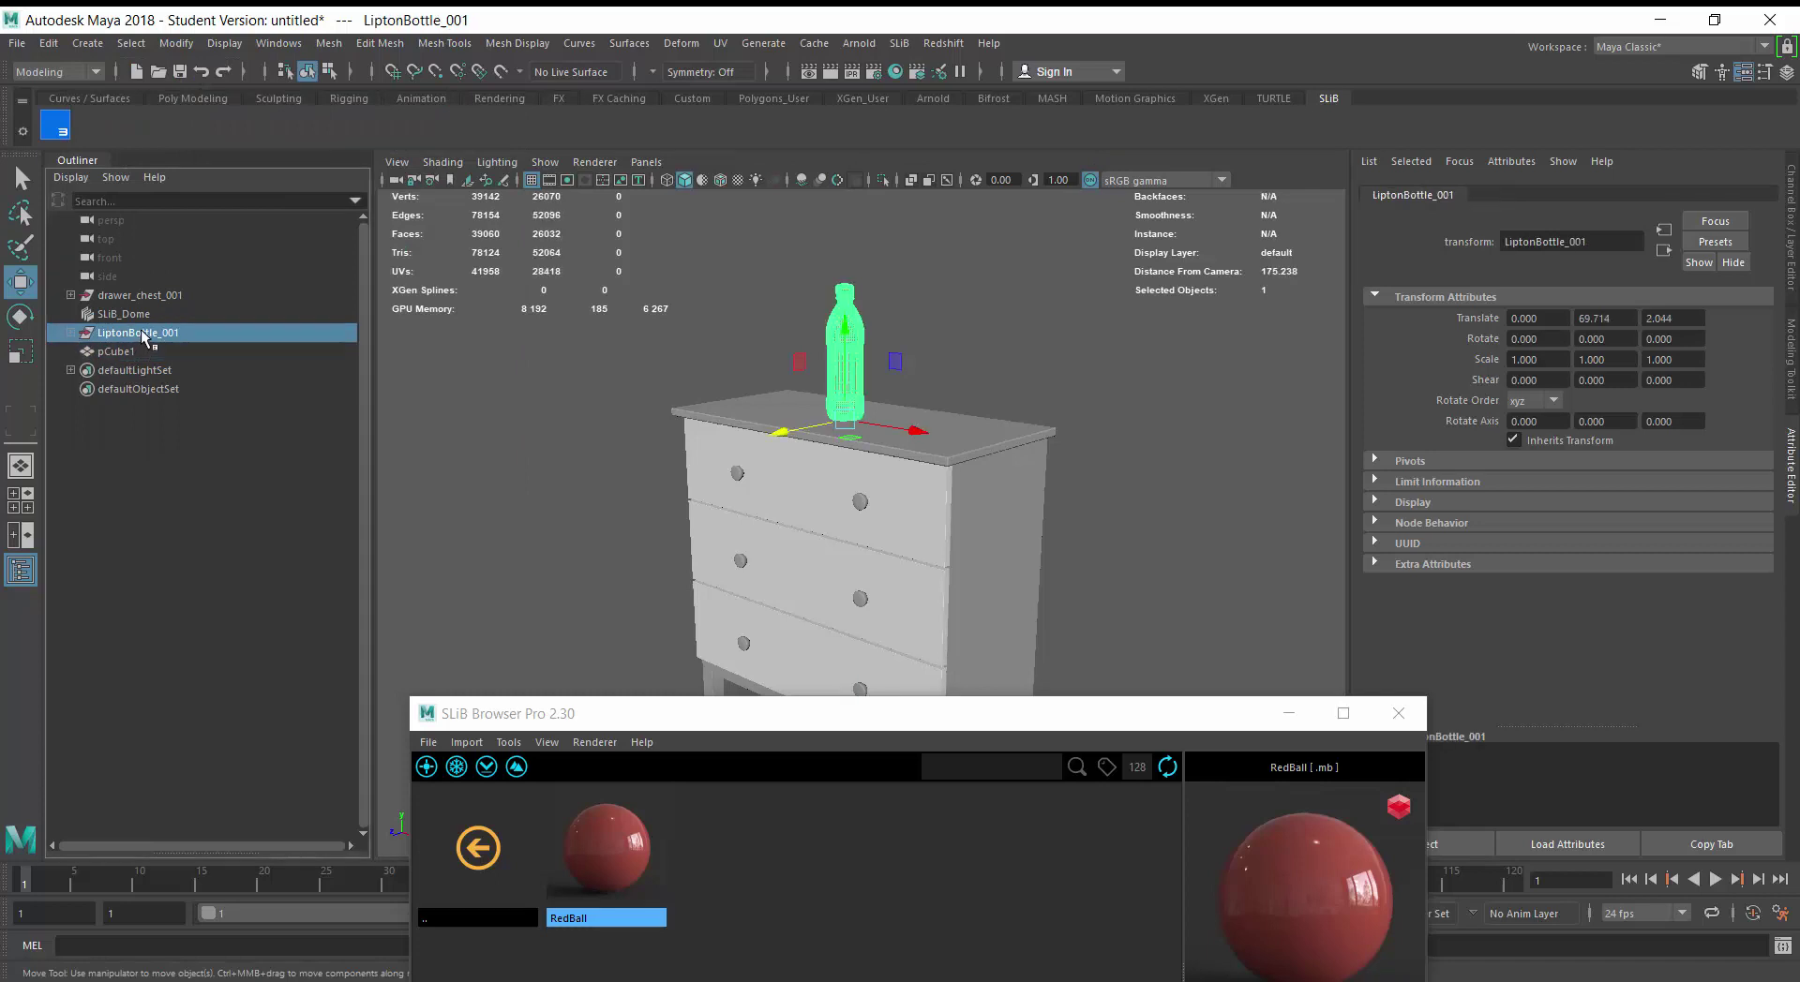
key(ctrl+h)
click(141, 295)
key(ctrl+h)
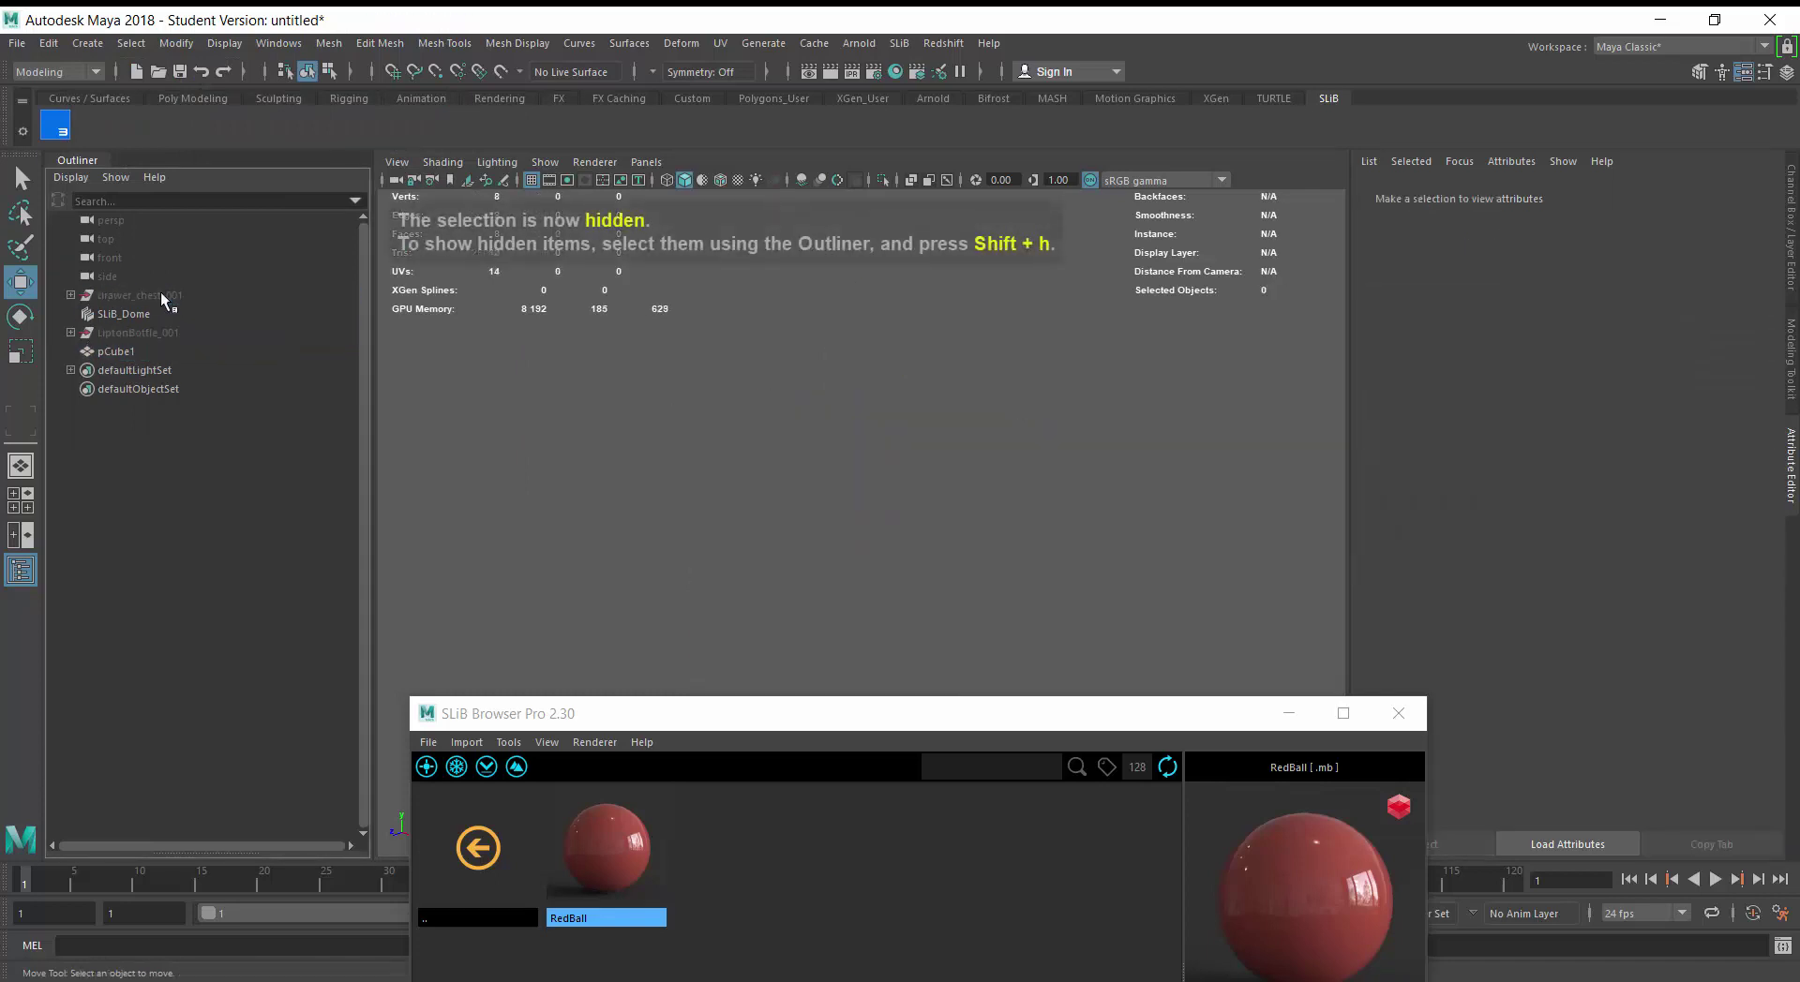
drag(703, 718, 618, 850)
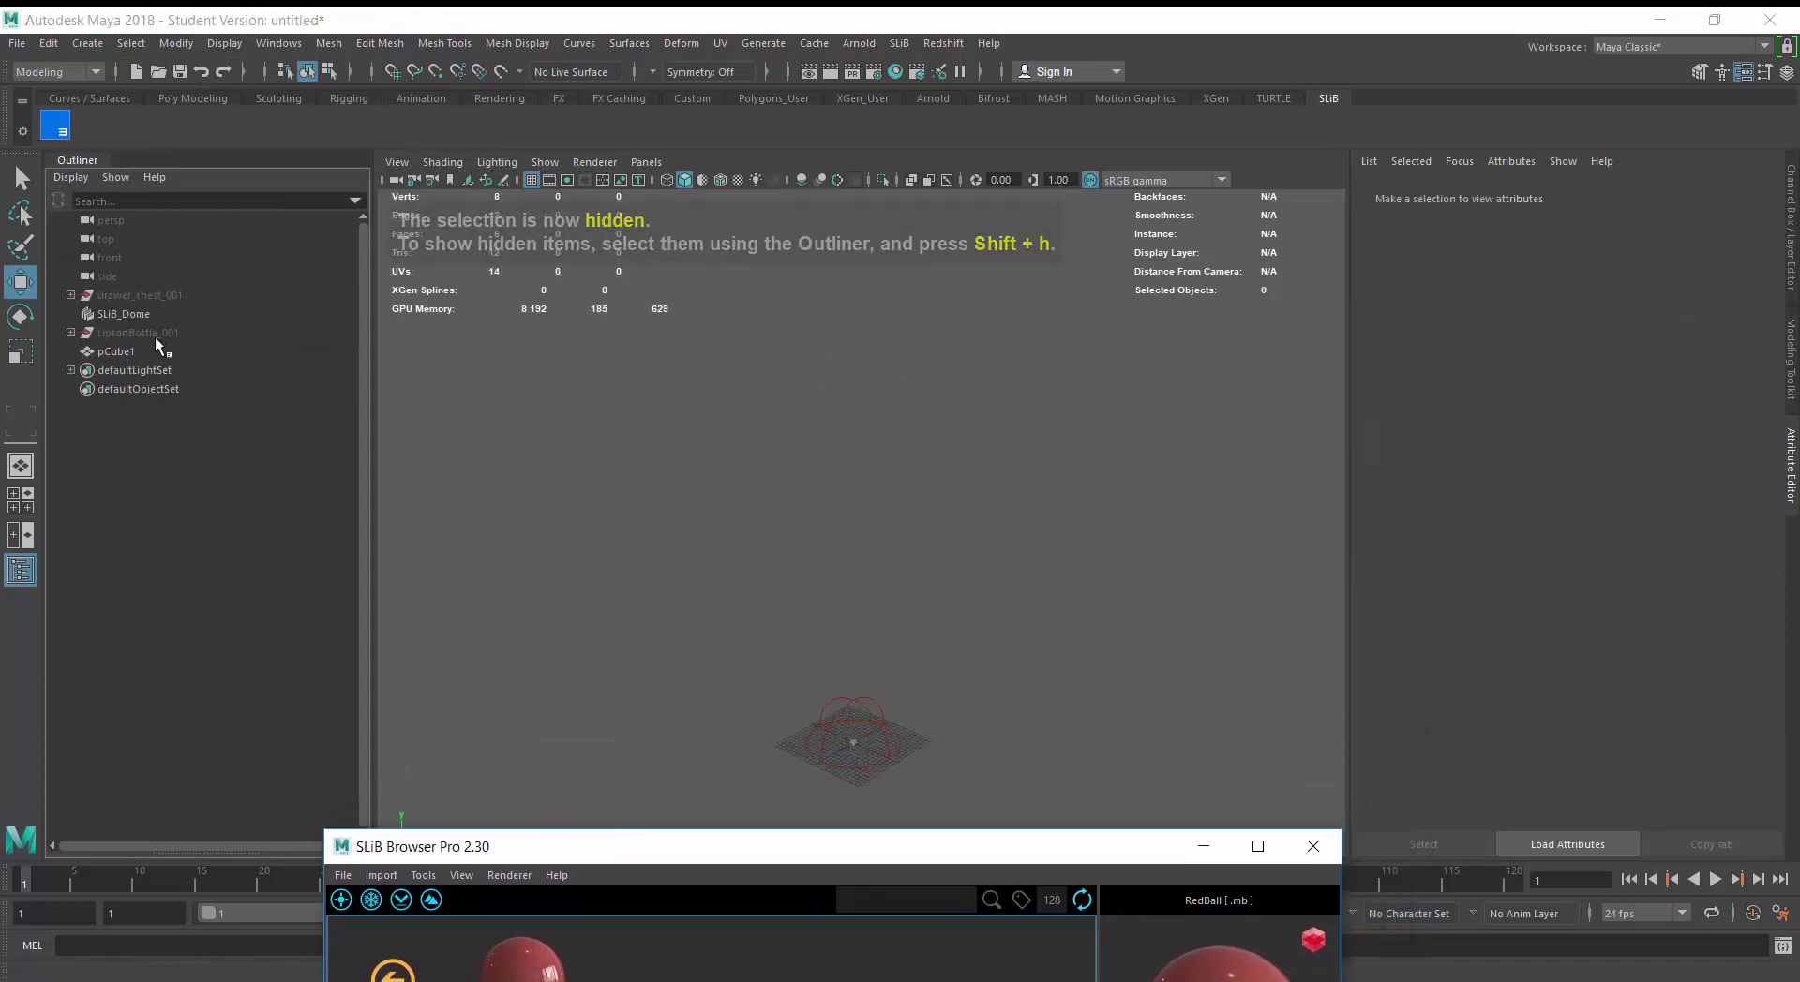
Frame pCube1 in the viewport and turn off the grid display
click(128, 354)
key(f)
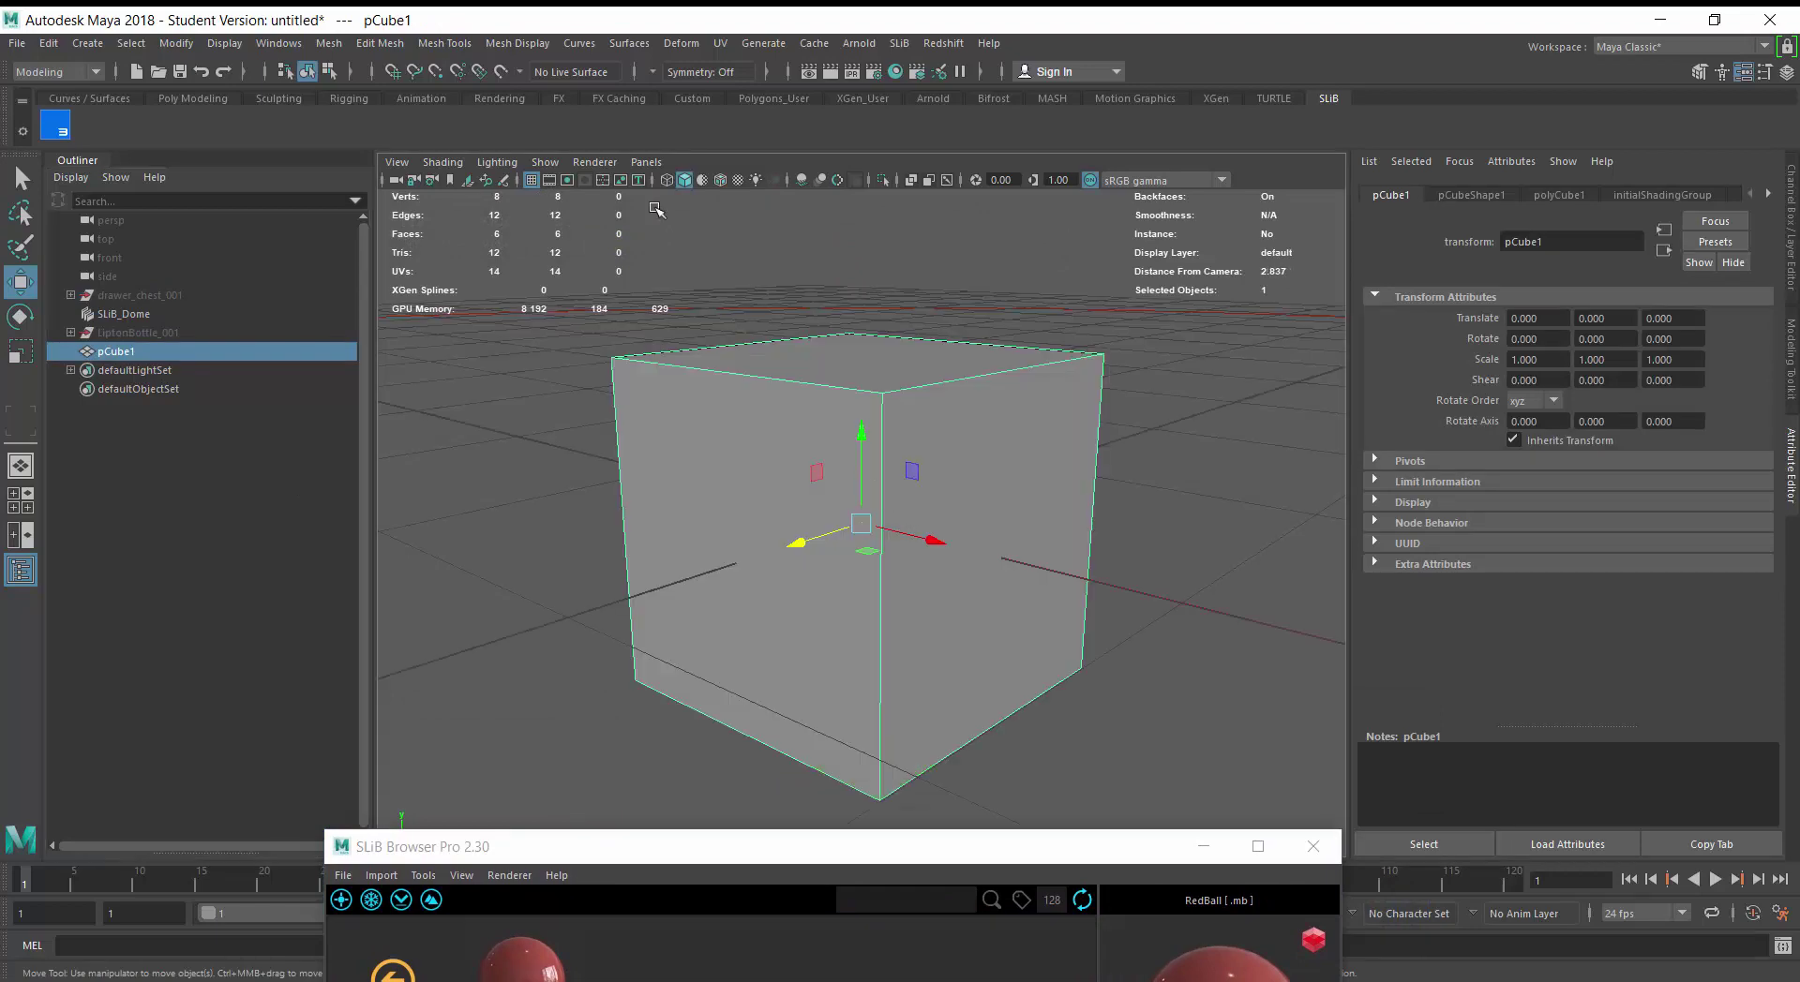
click(545, 162)
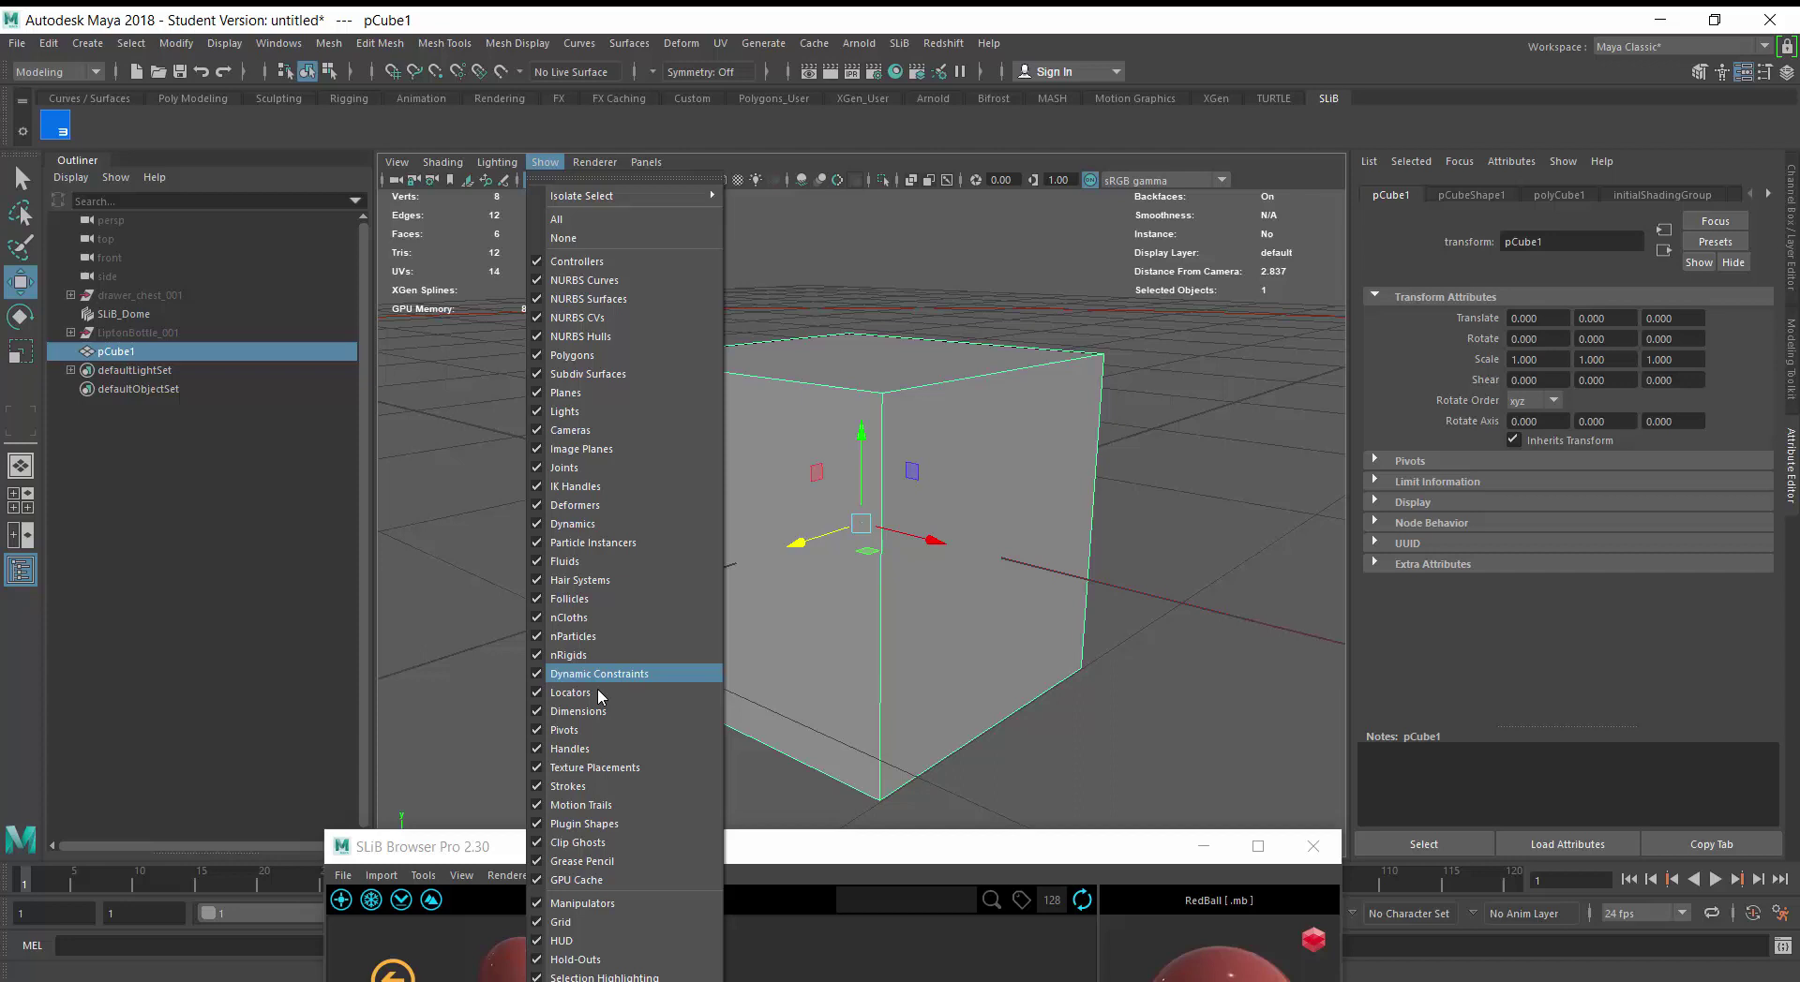
click(604, 922)
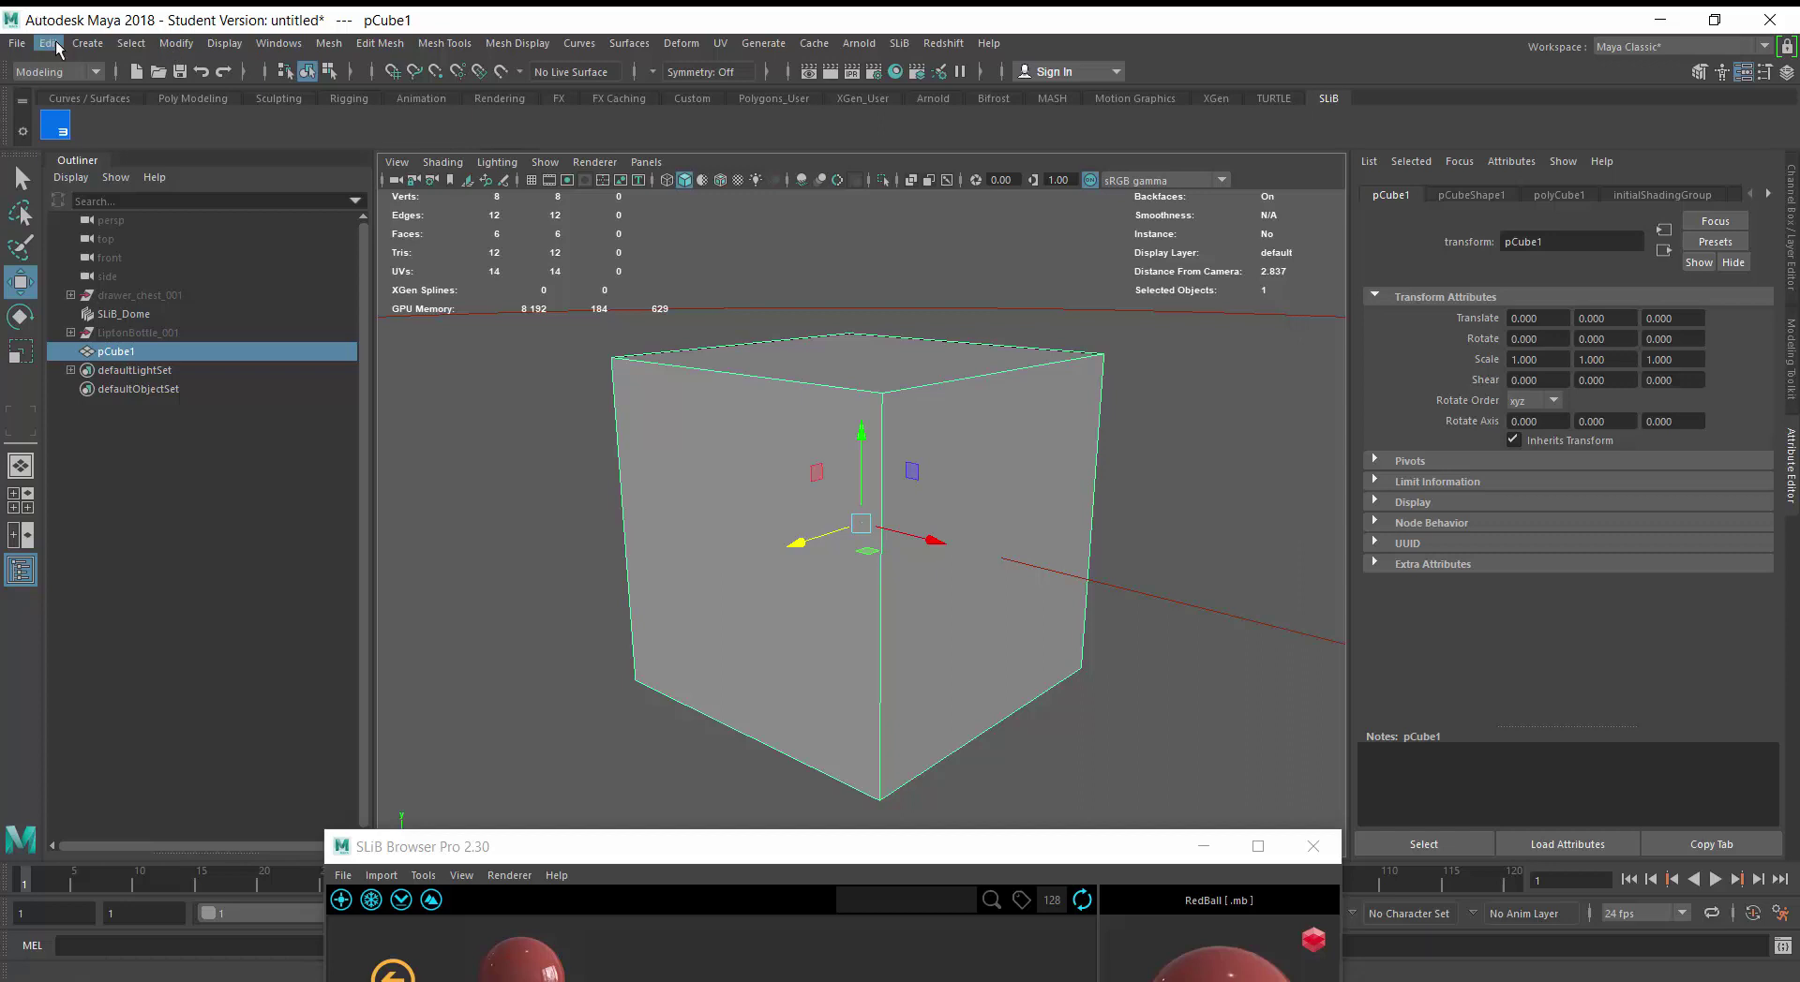
click(689, 100)
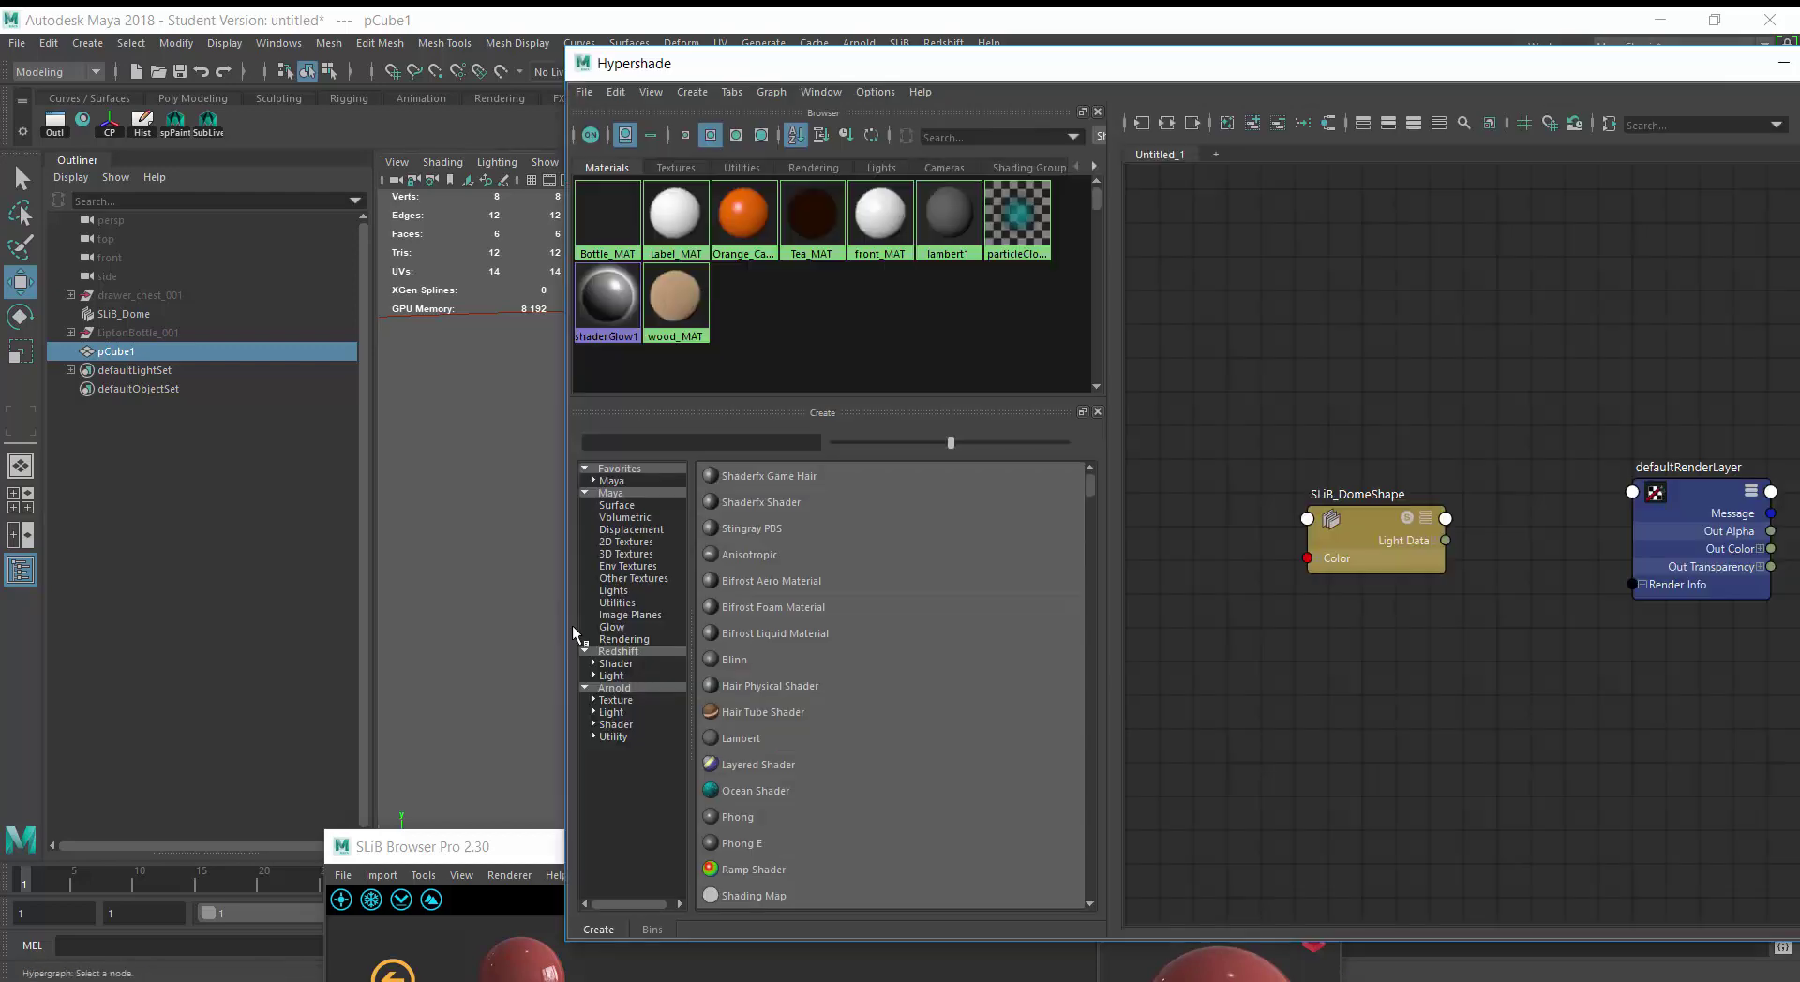
Create a Redshift material, rsMaterial1, and assign it to the cube
click(613, 655)
click(616, 664)
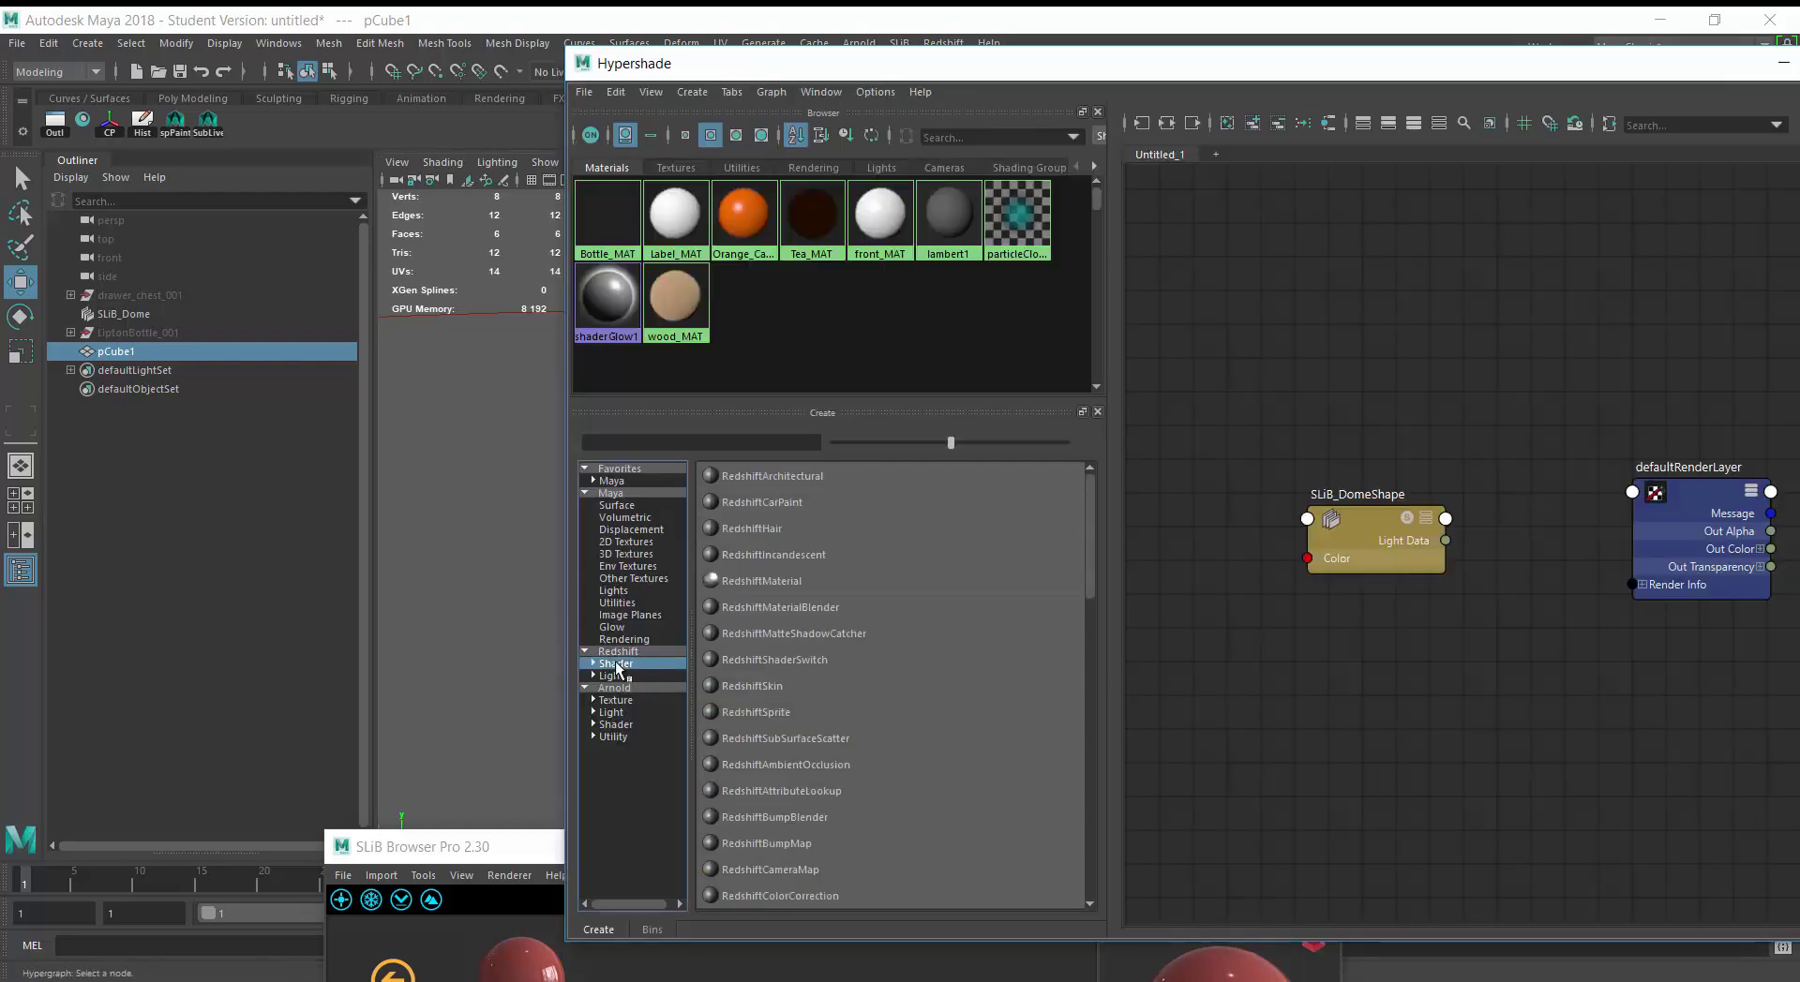
click(764, 581)
drag(1331, 63, 1333, 324)
click(827, 504)
right_drag(322, 558, 336, 508)
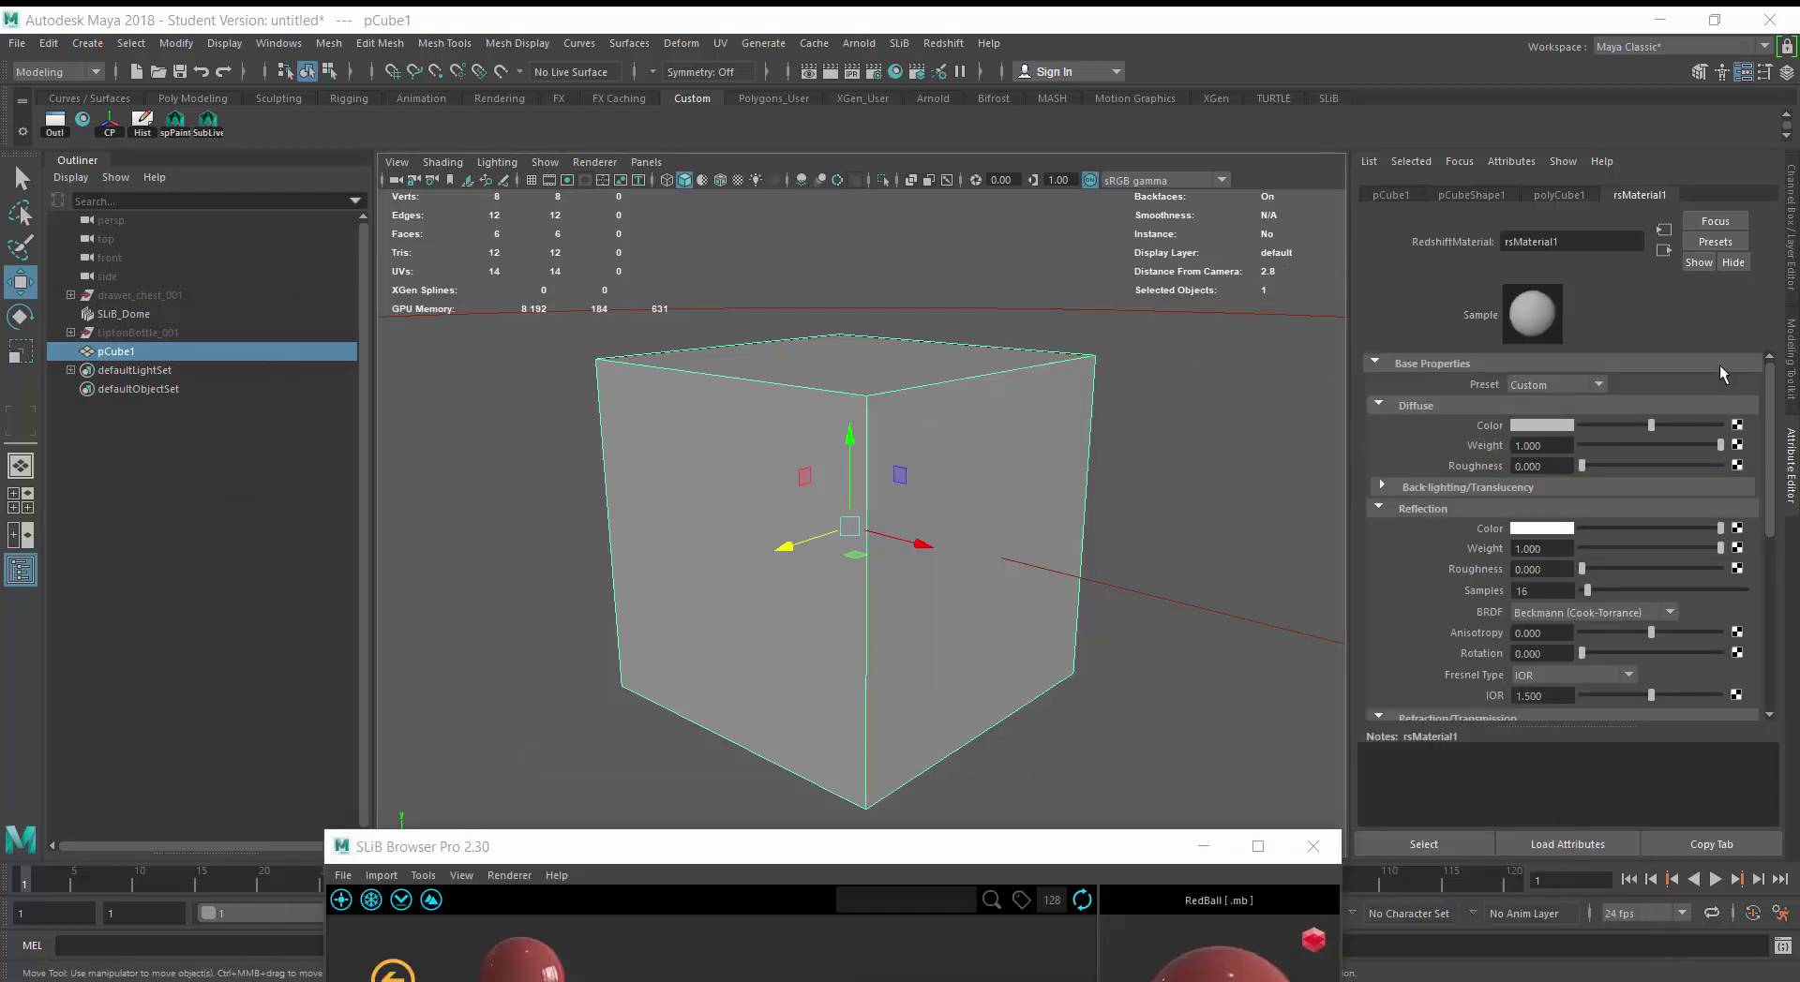
Set rsMaterial1's diffuse colour to dark blue
click(1556, 425)
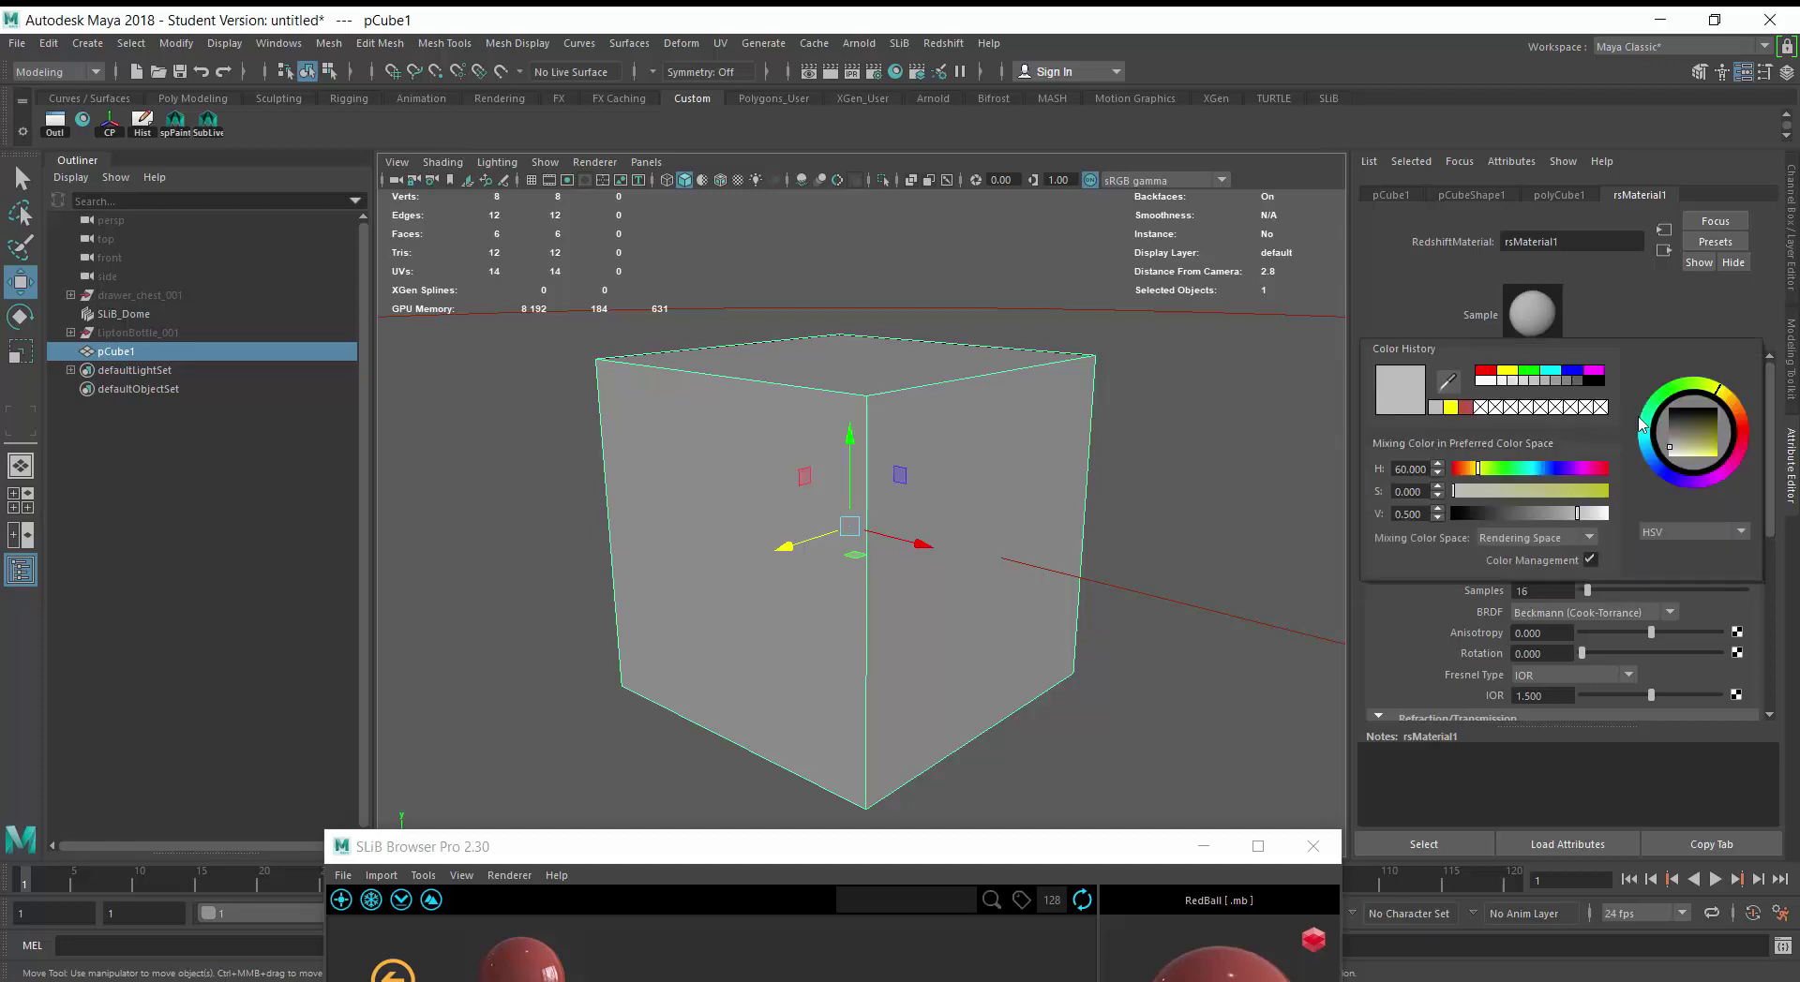
click(1711, 449)
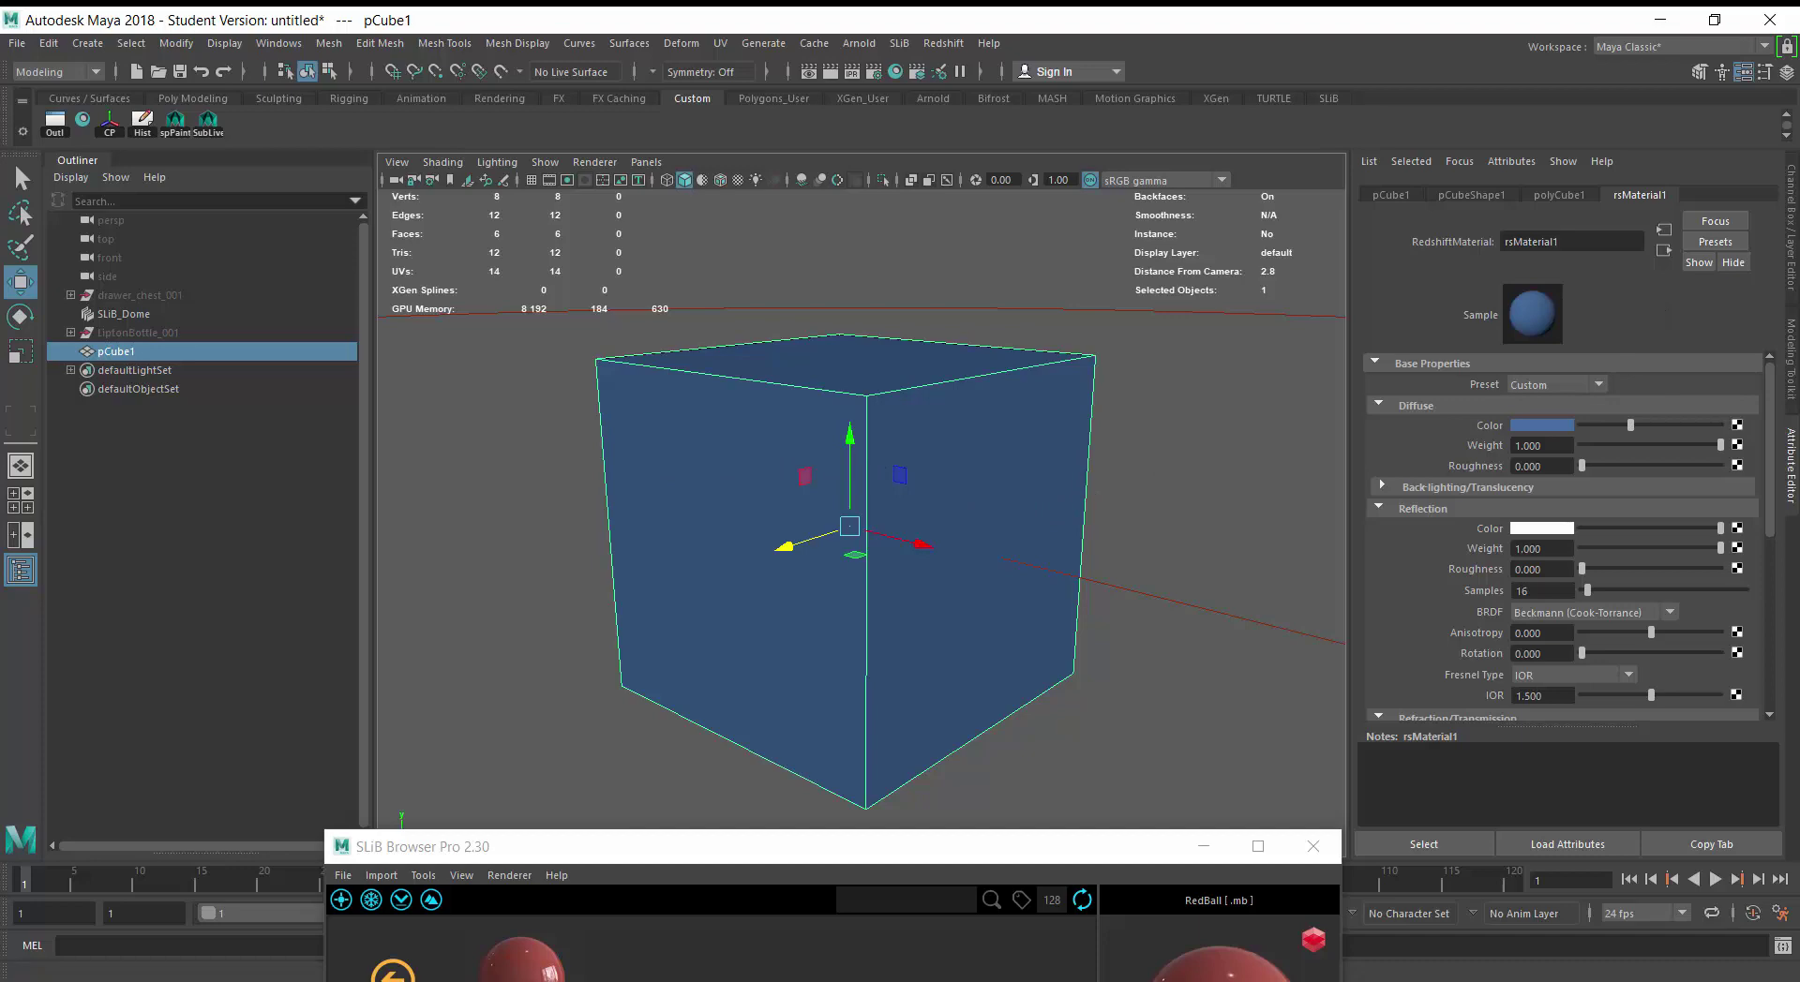
drag(1027, 832, 1472, 422)
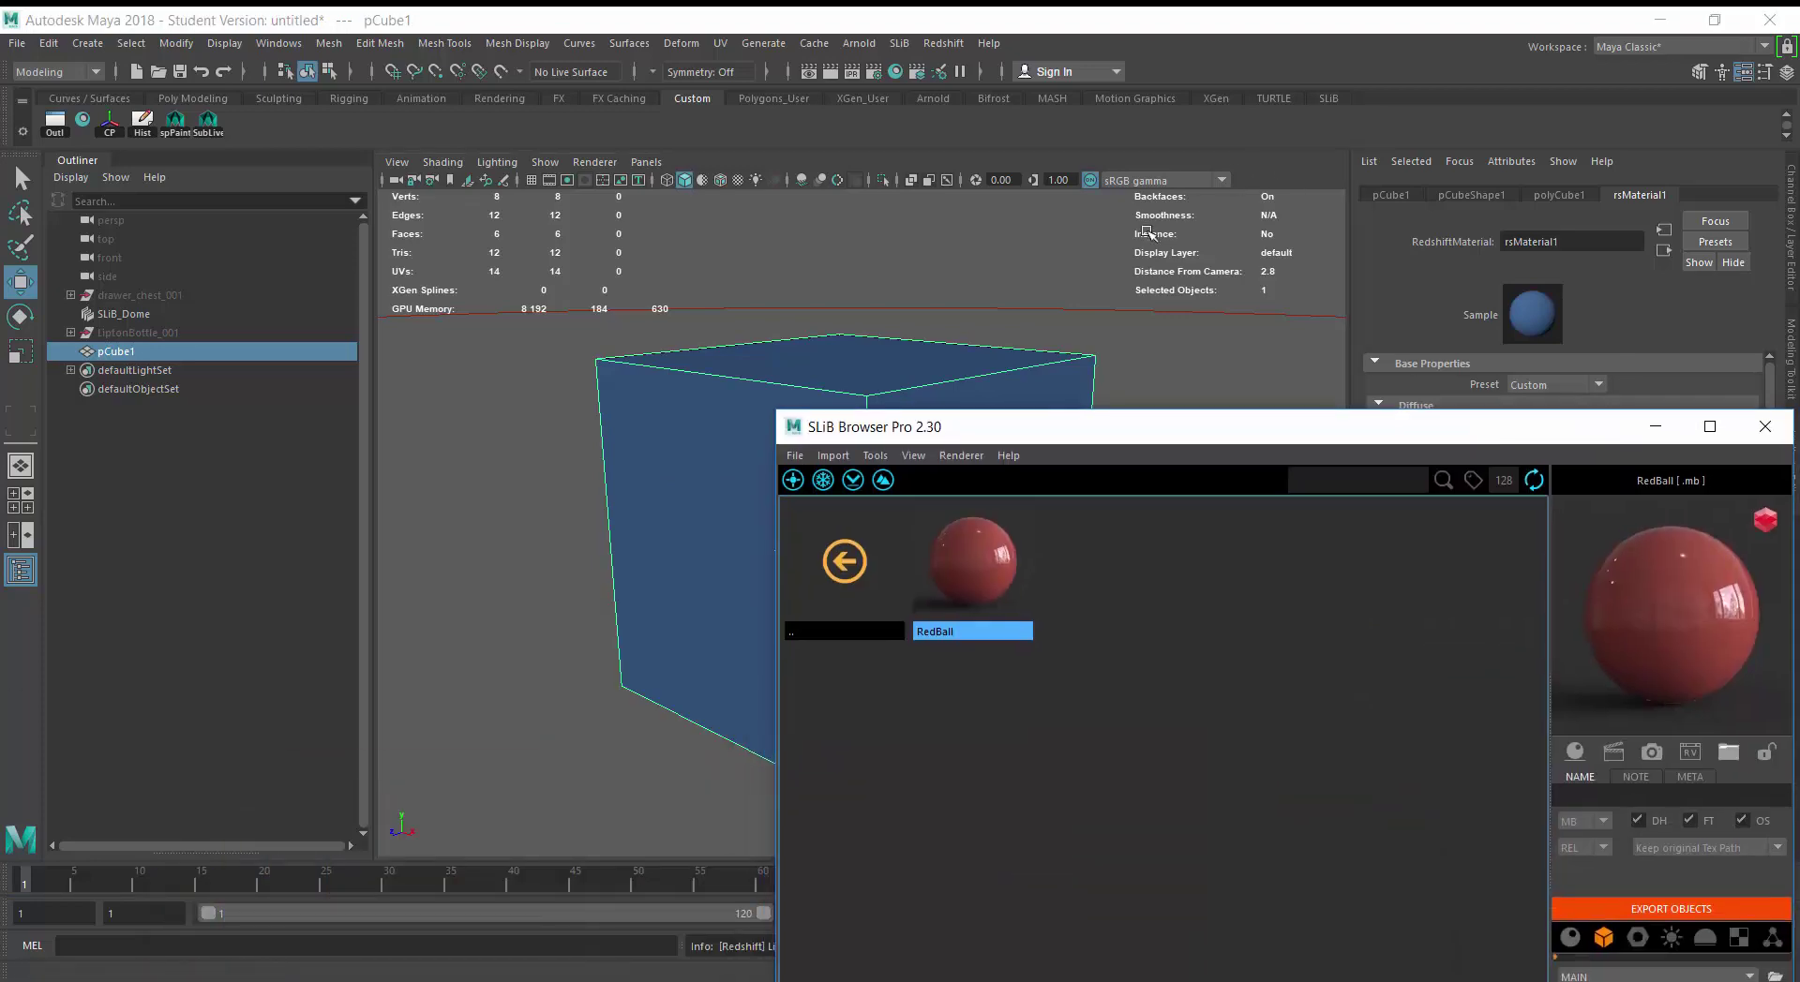
Render the current frame in Redshift showing the blue cube, then move the Render View aside
click(1045, 241)
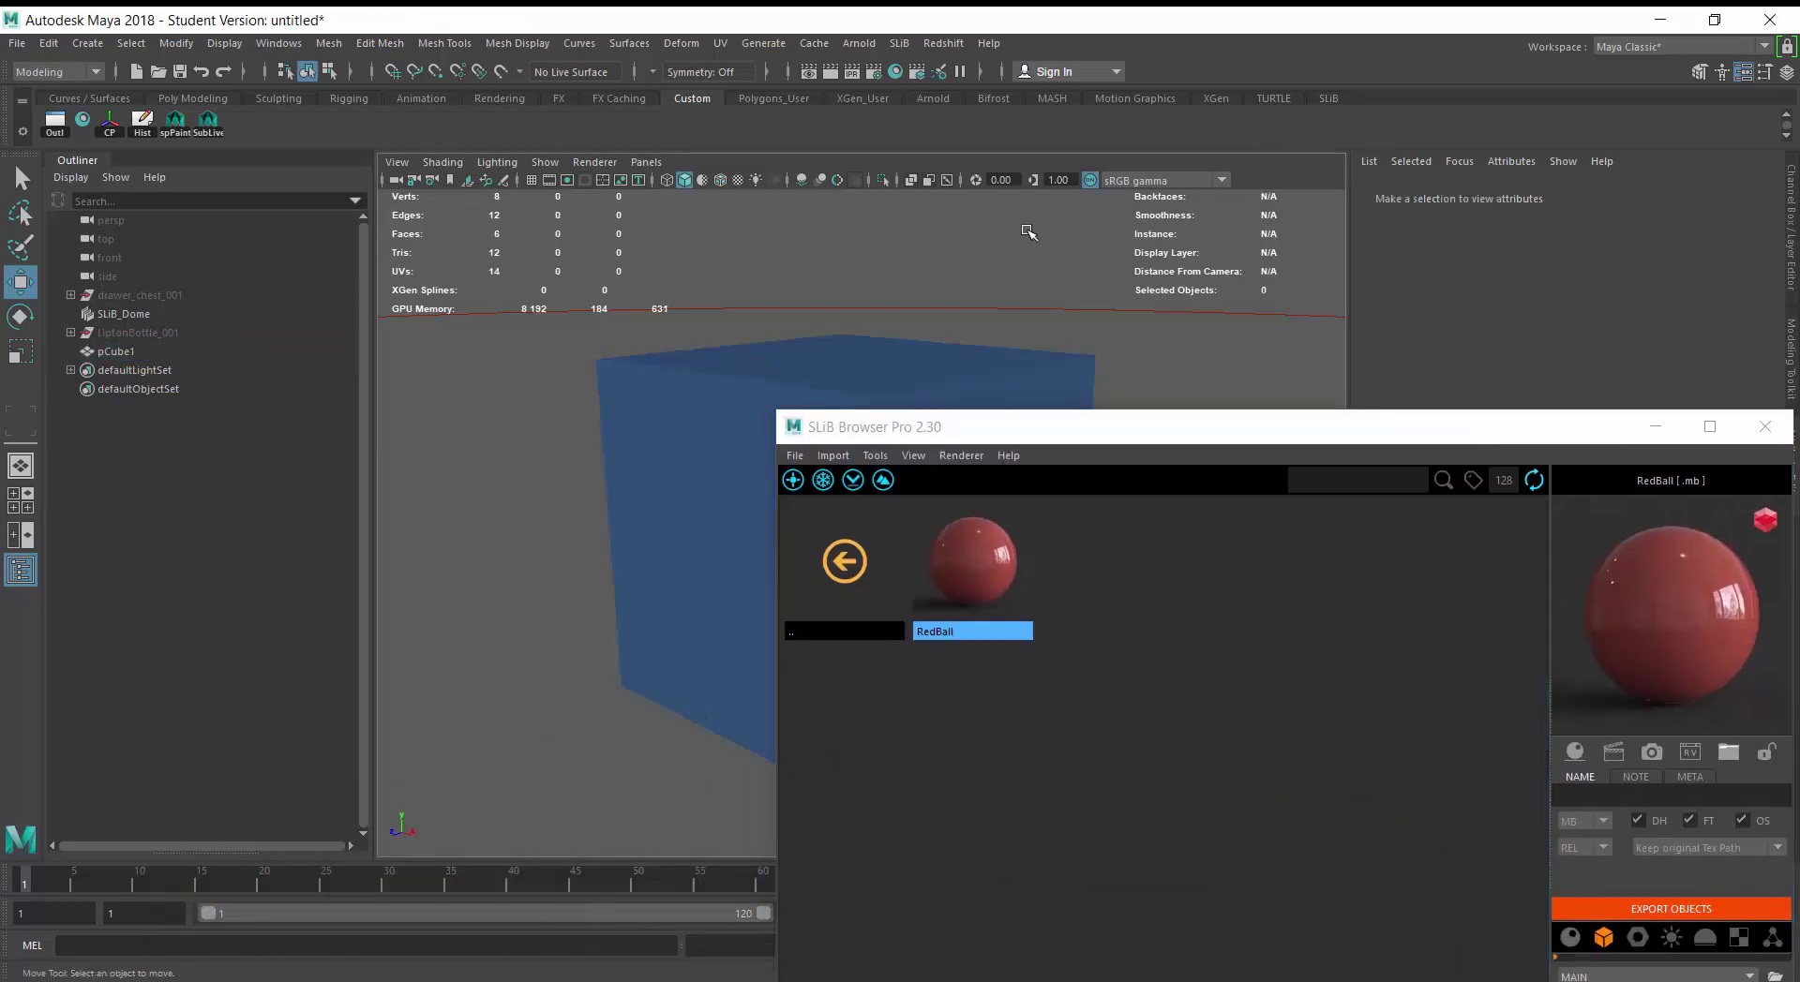
click(808, 72)
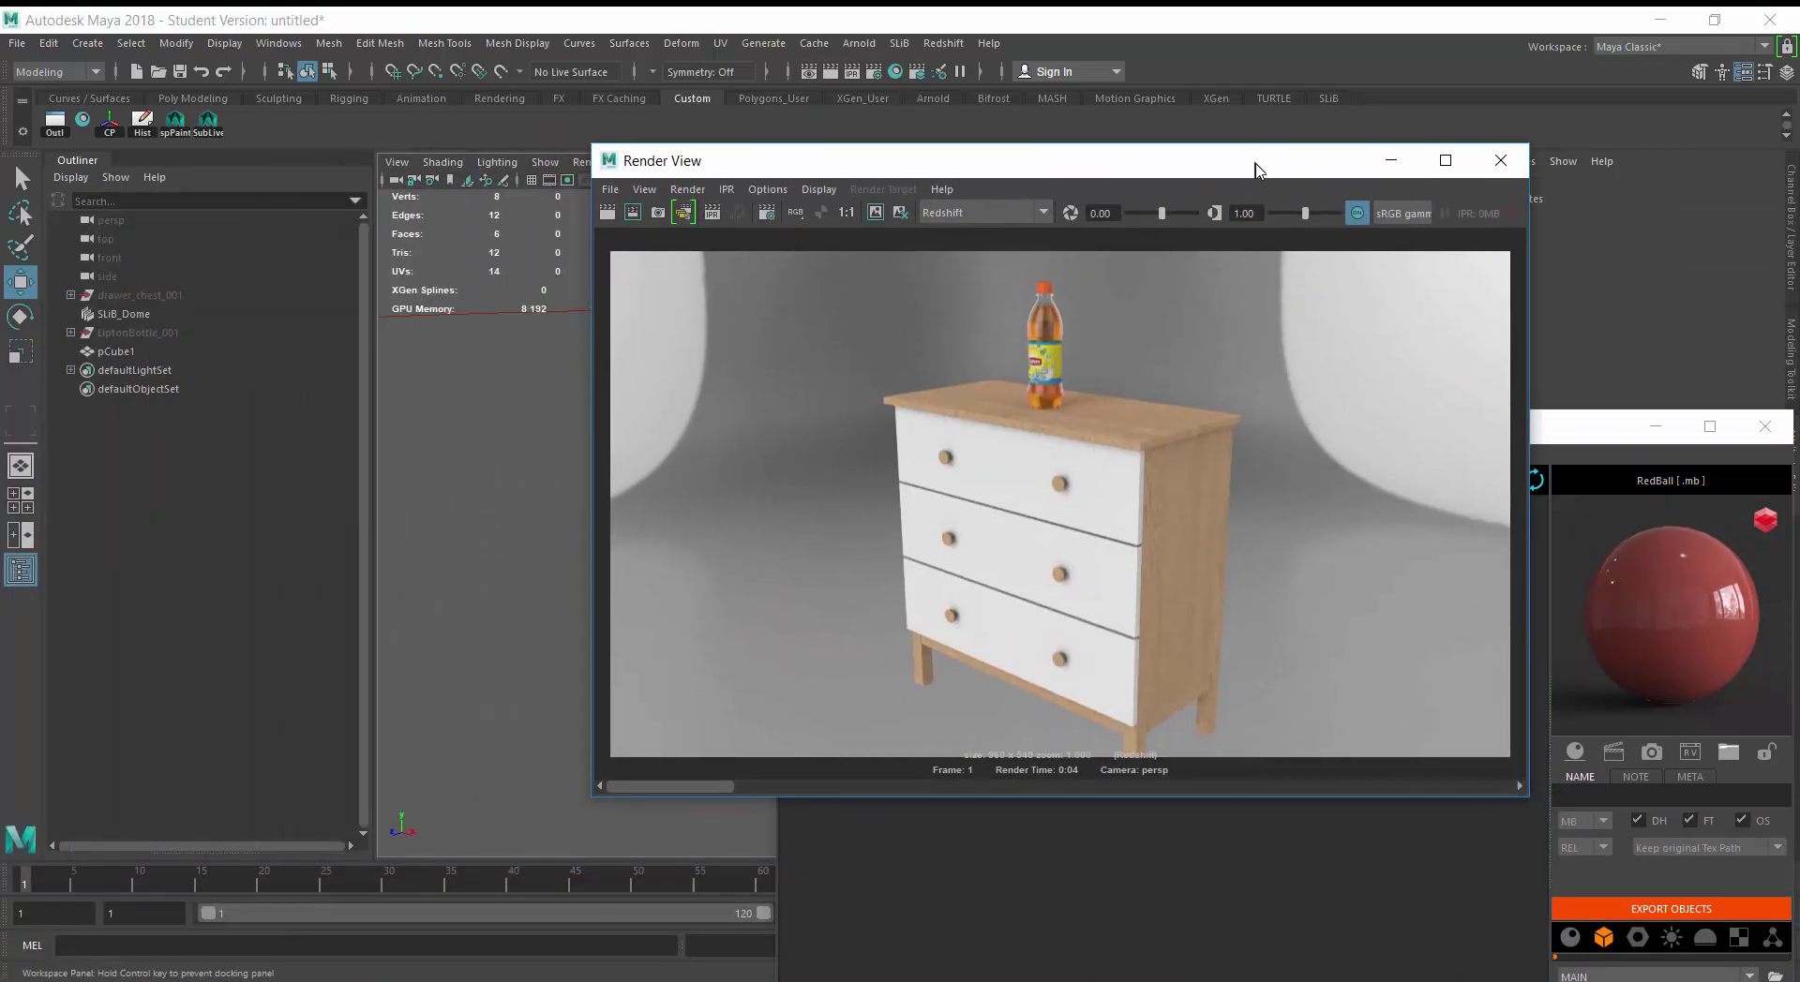
click(609, 221)
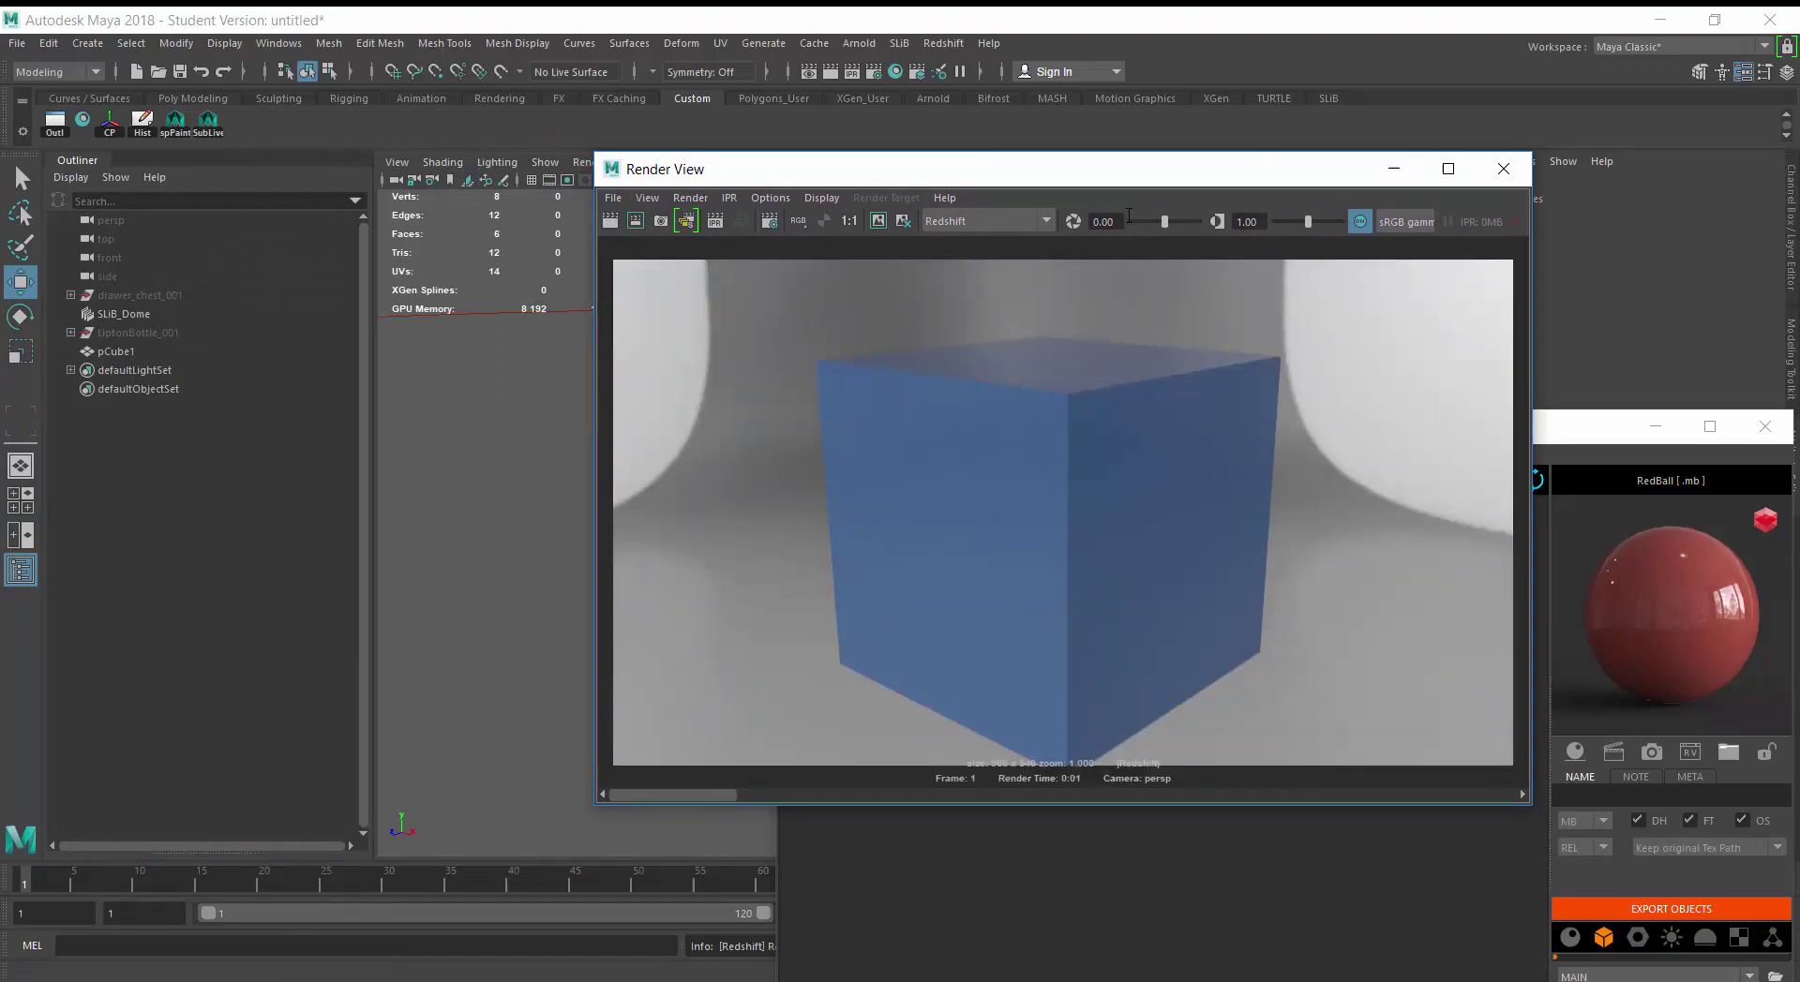
drag(1235, 176, 1115, 981)
drag(1381, 430, 1029, 255)
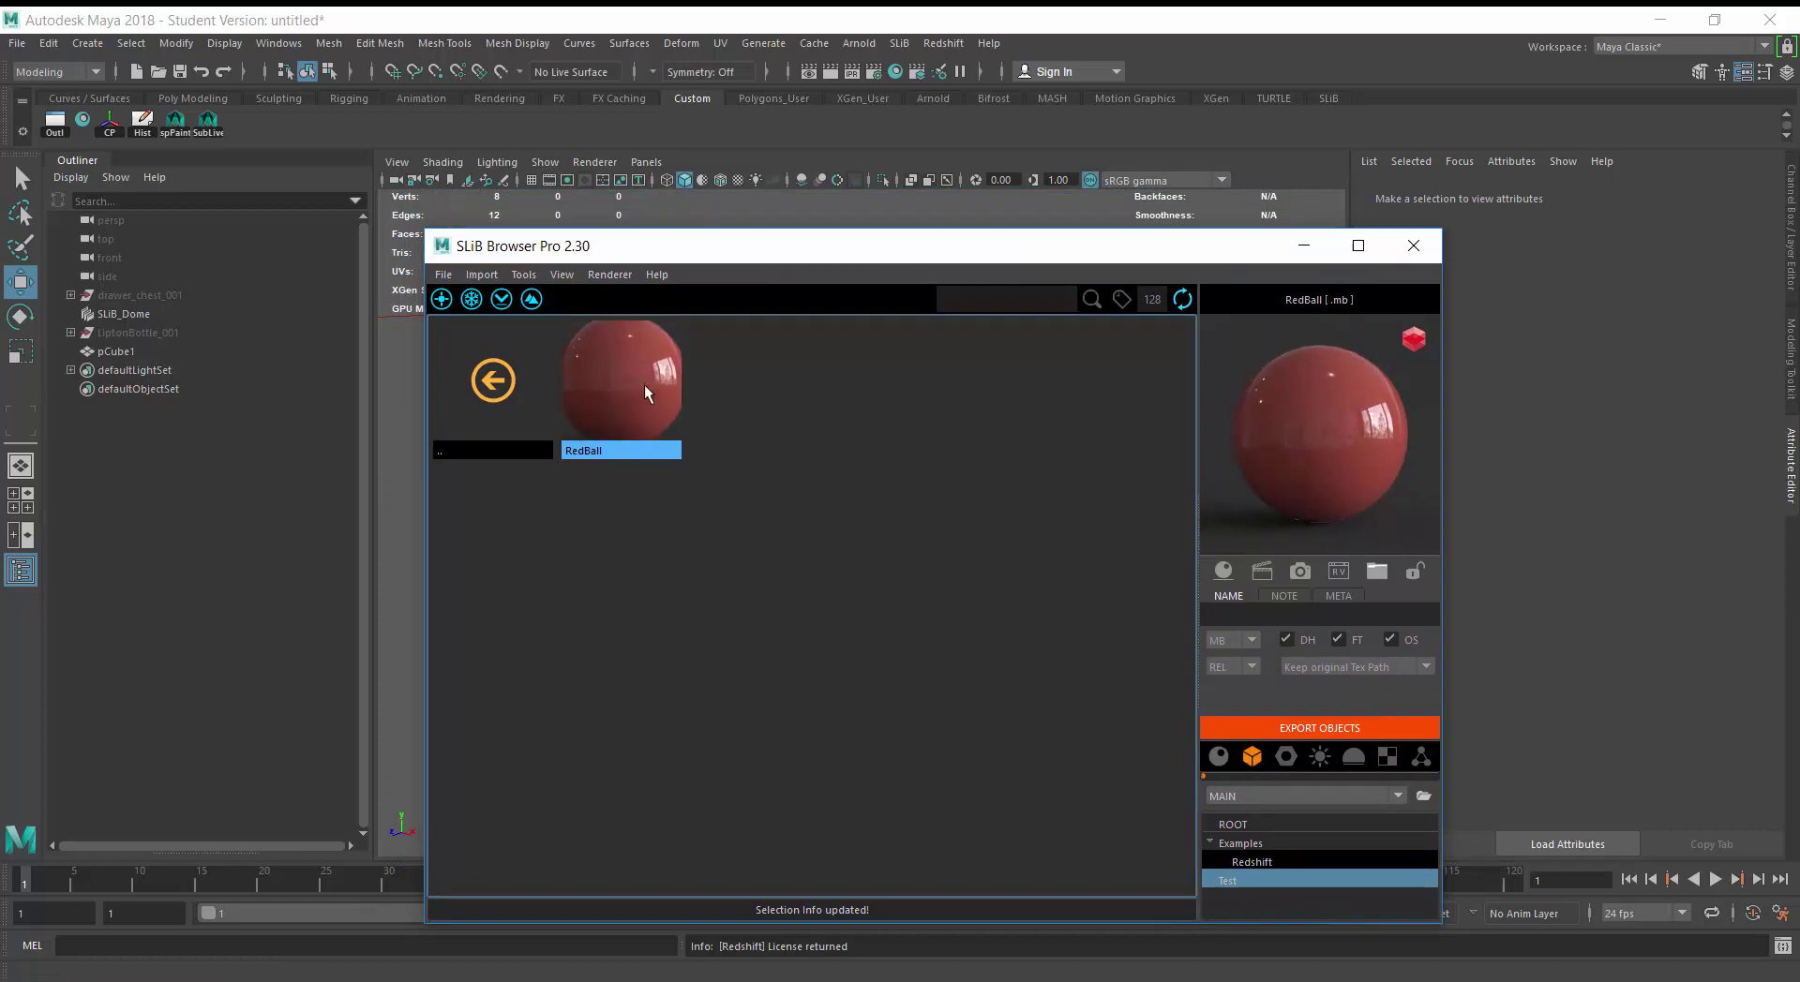
Select the blue cube pCube1 and position the SLiB Browser over the viewport
drag(750, 251, 1074, 484)
click(949, 399)
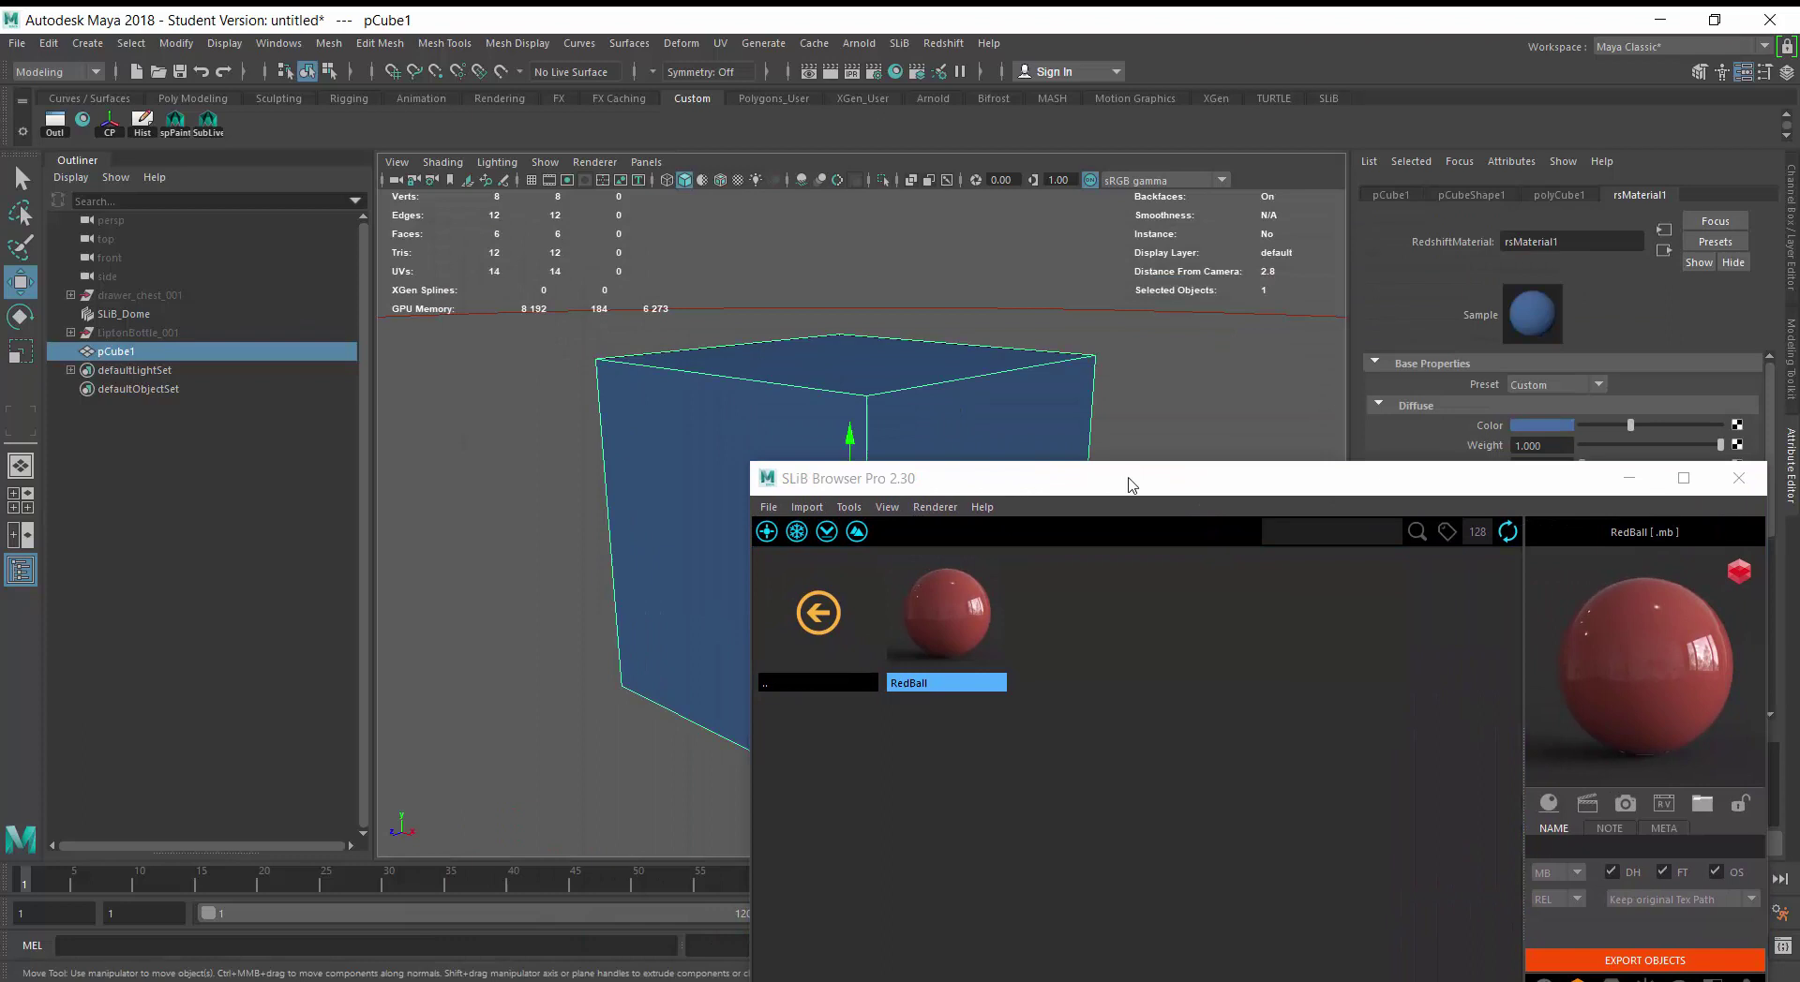
drag(1132, 482, 985, 245)
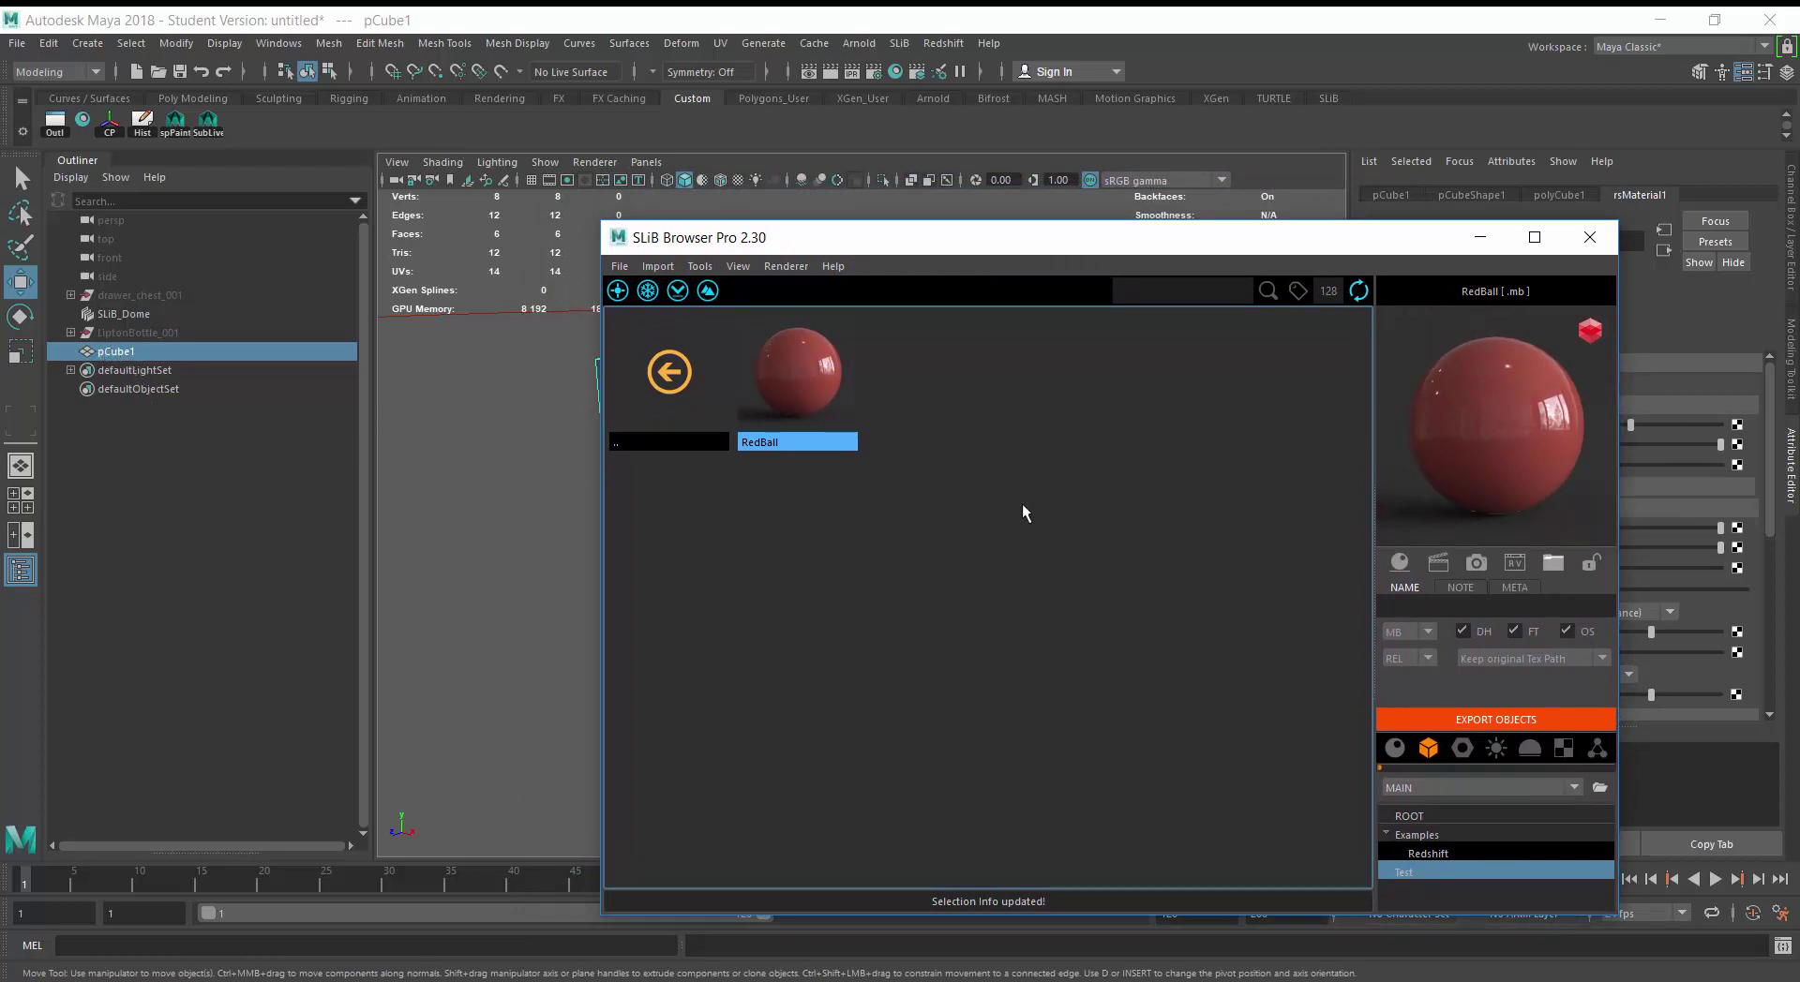
drag(1065, 253, 972, 237)
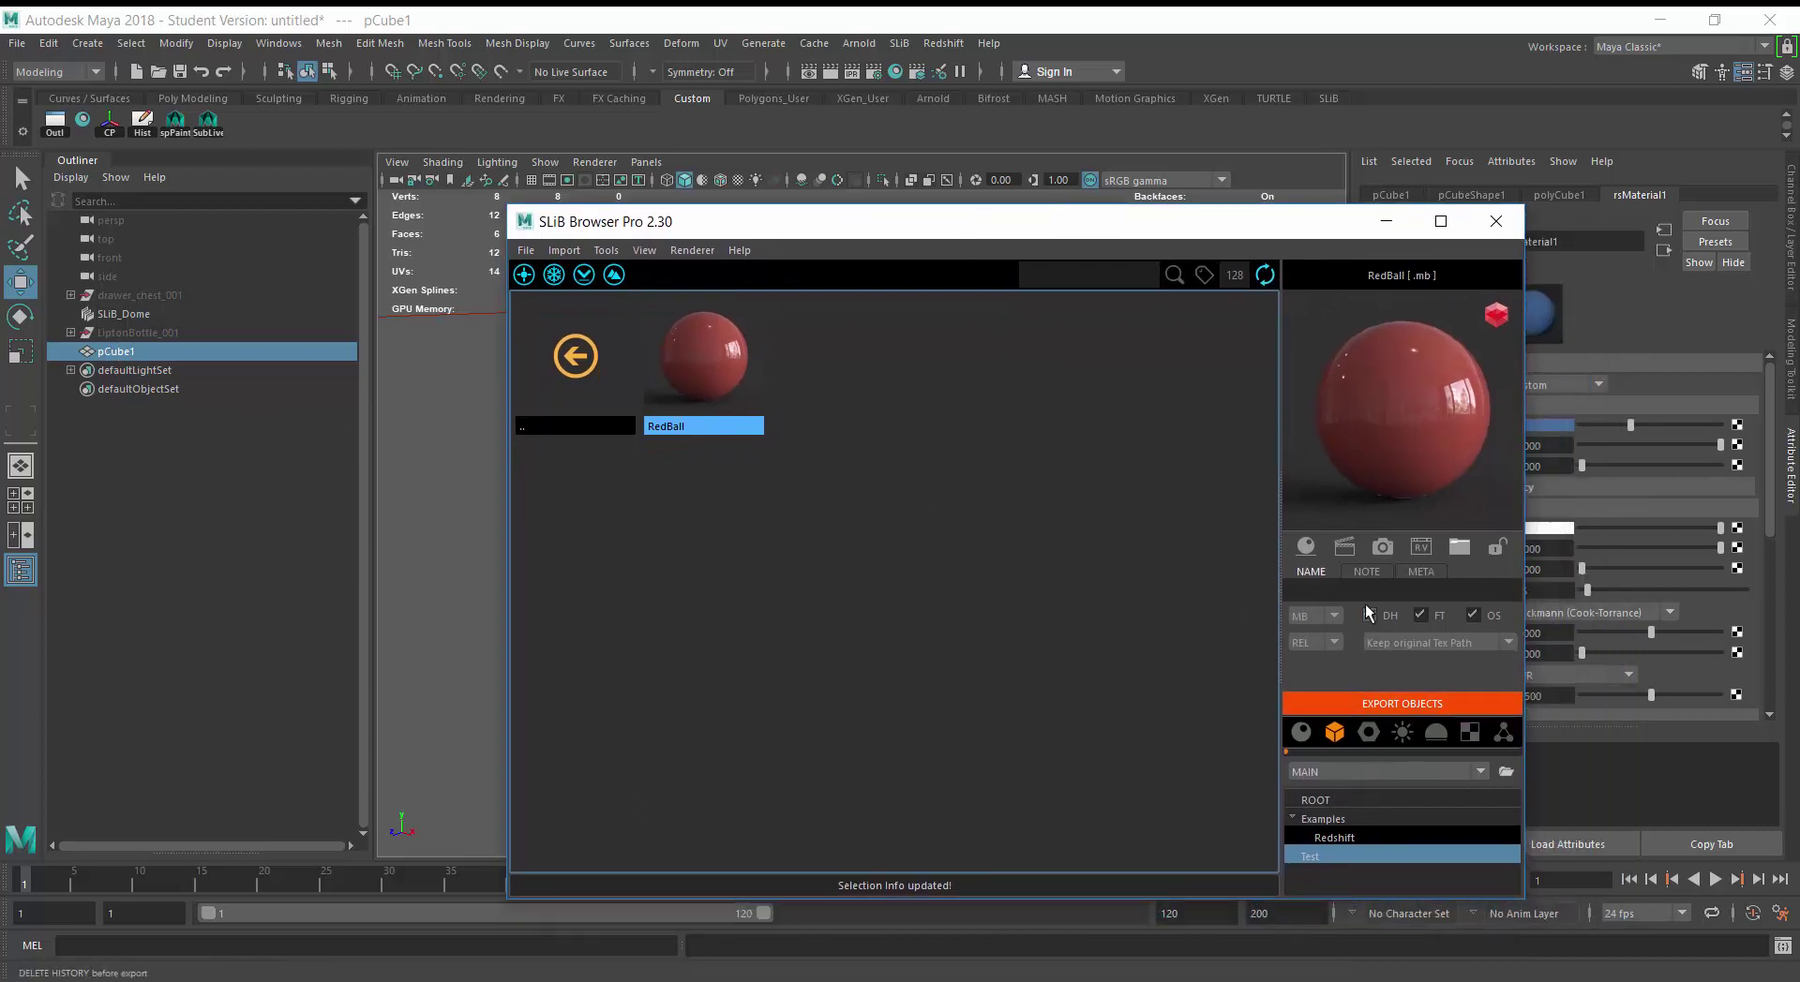
Name the asset BlueBox, export the cube to Test, and accept the Student Version warning
click(1325, 588)
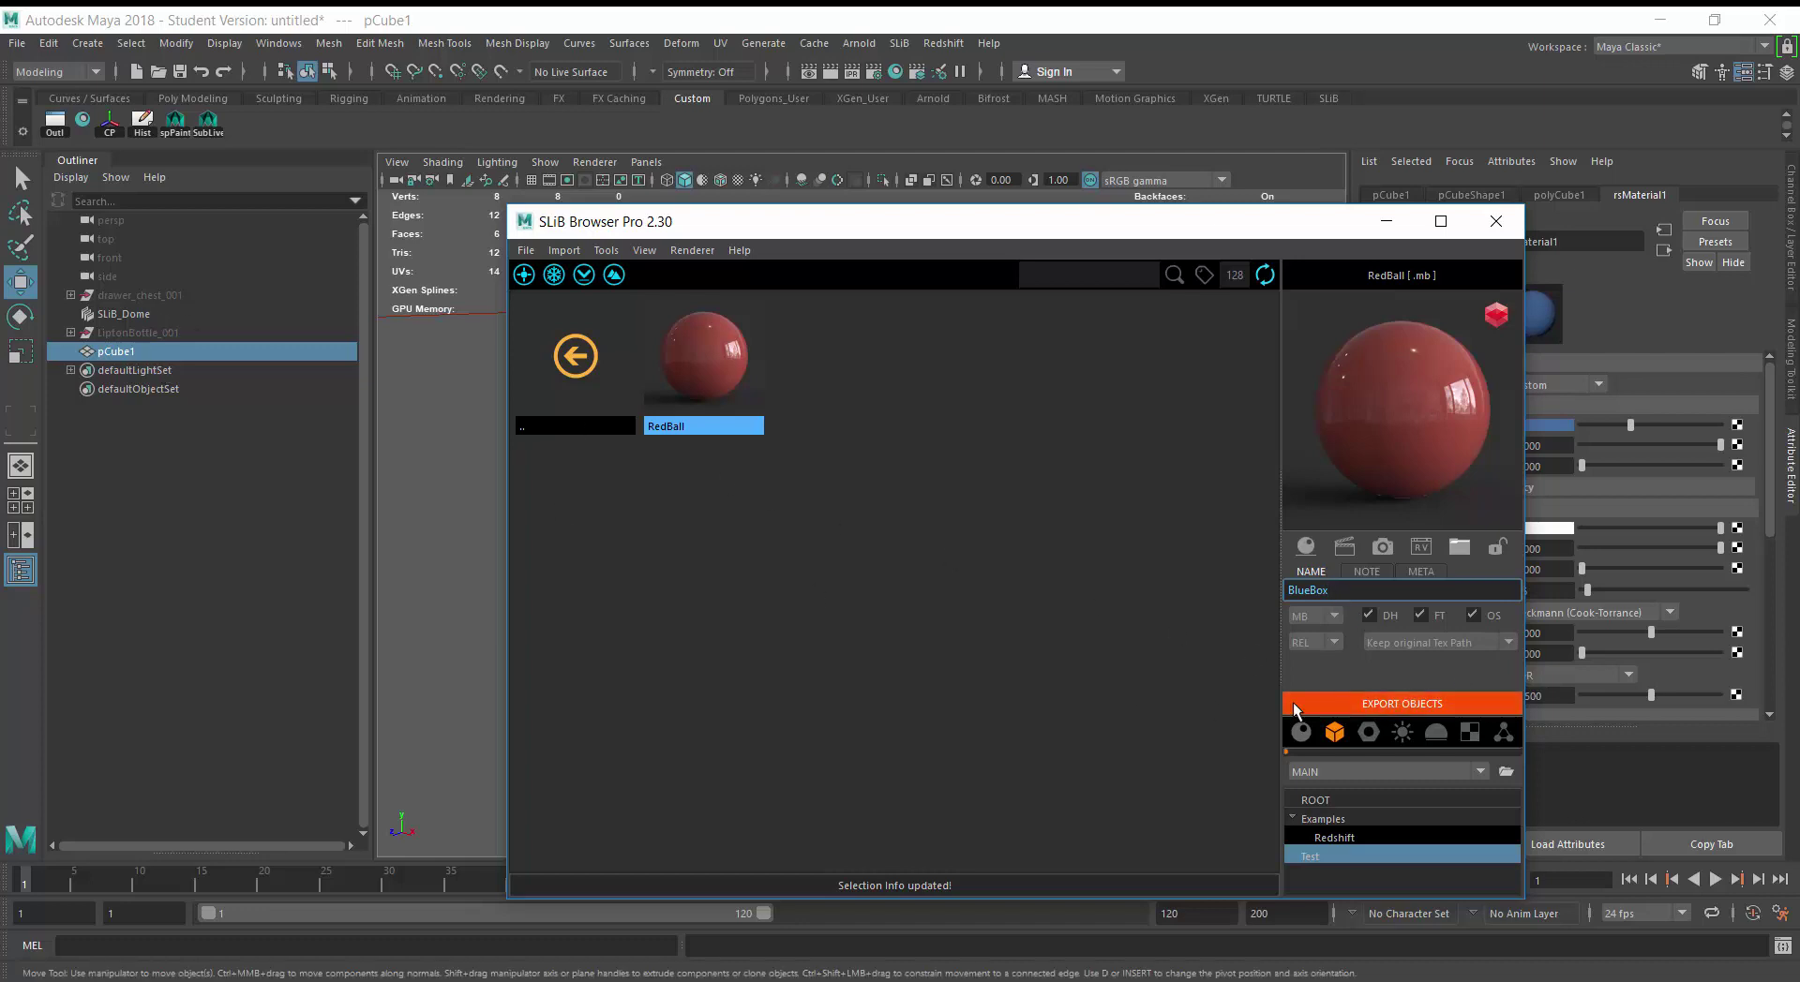
click(1408, 705)
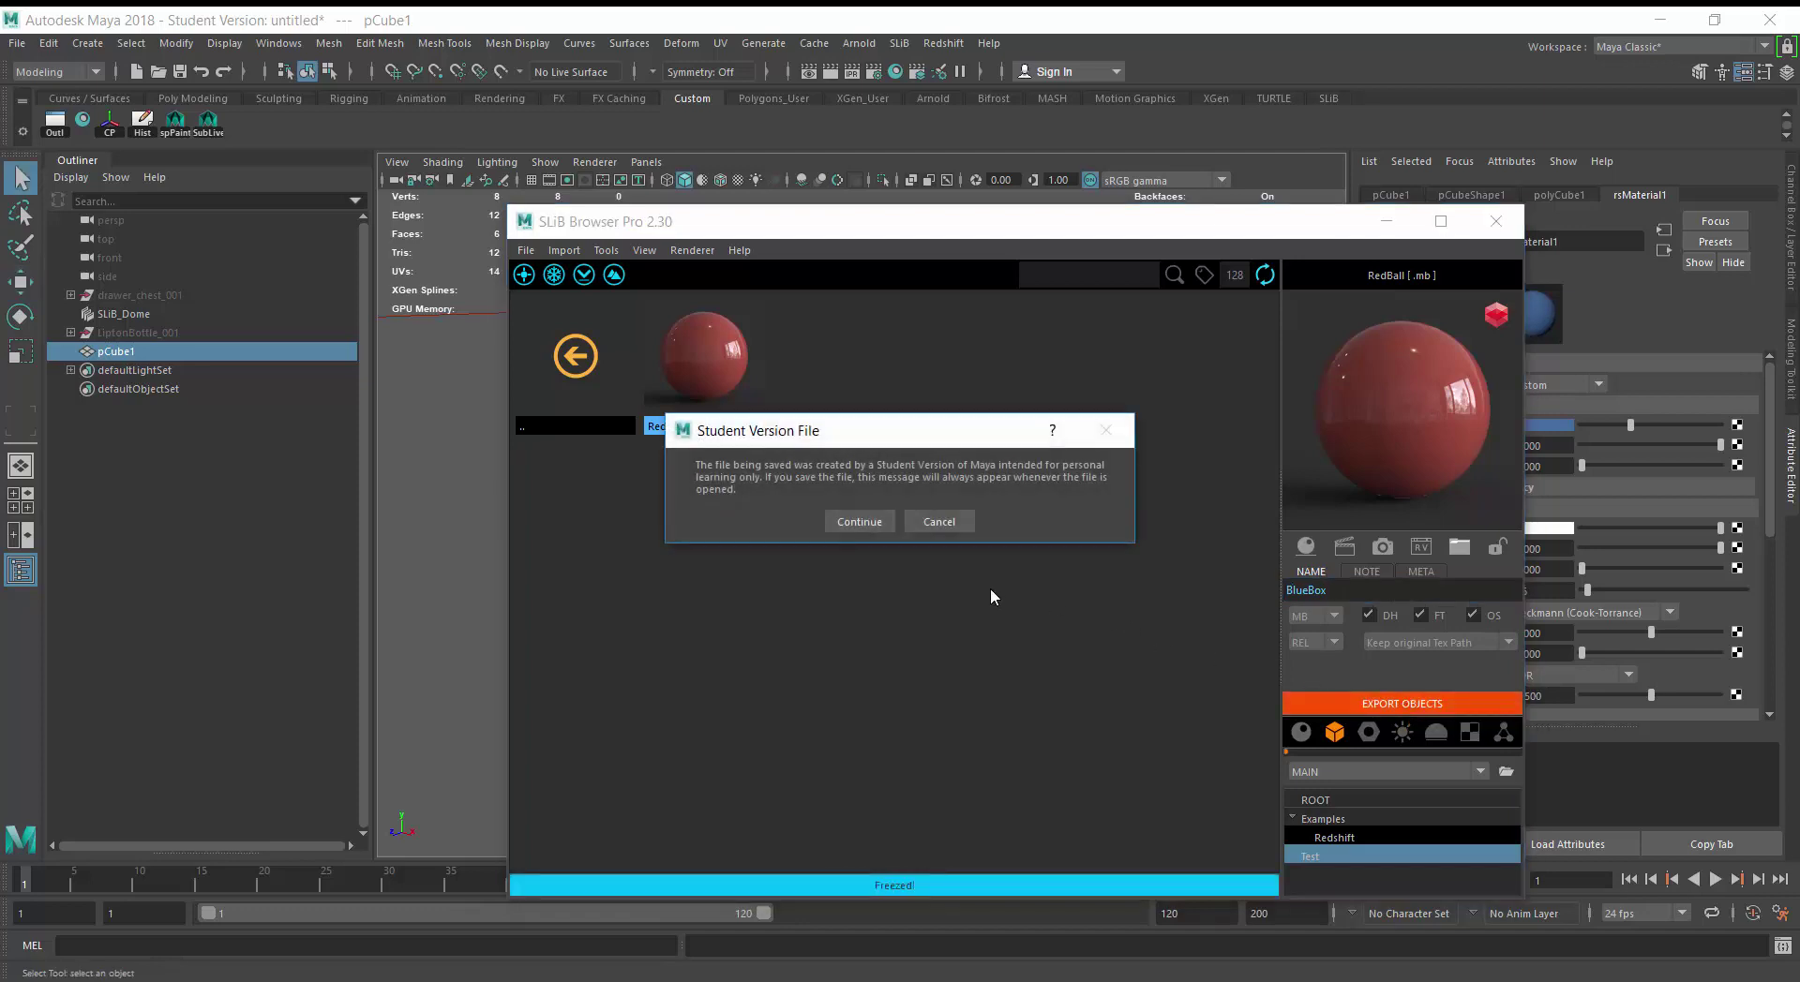
click(870, 523)
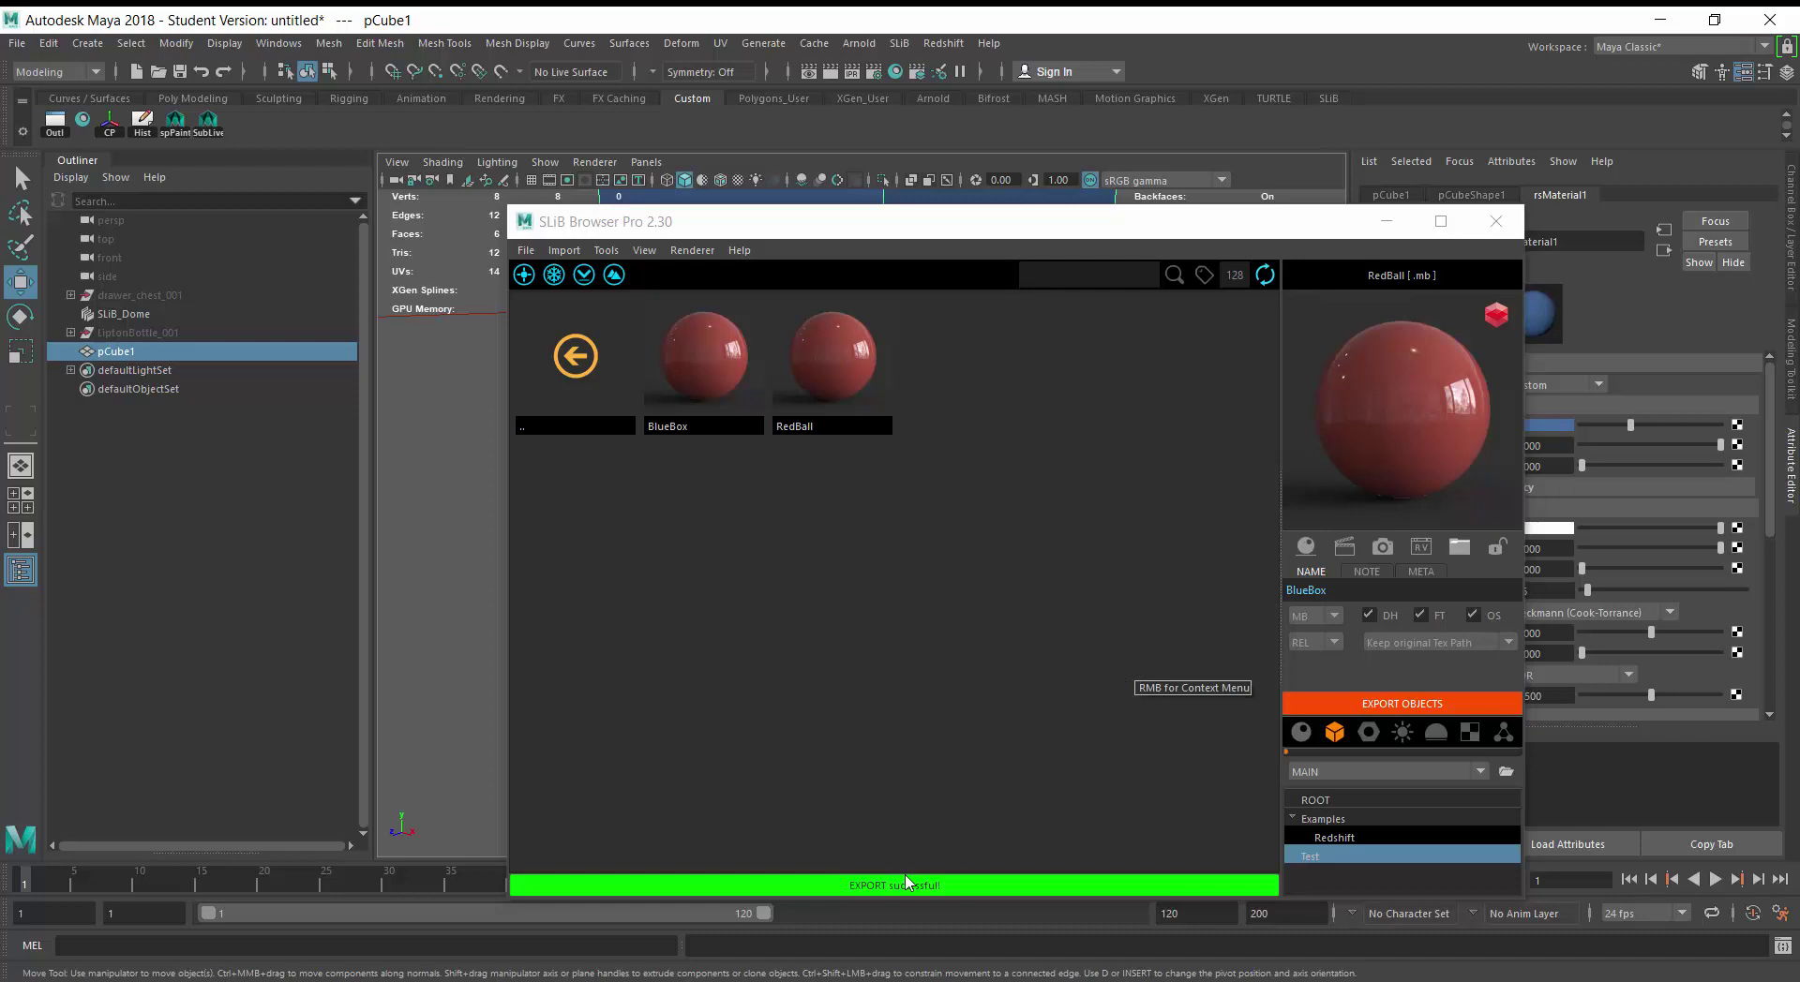
drag(1056, 221, 1039, 260)
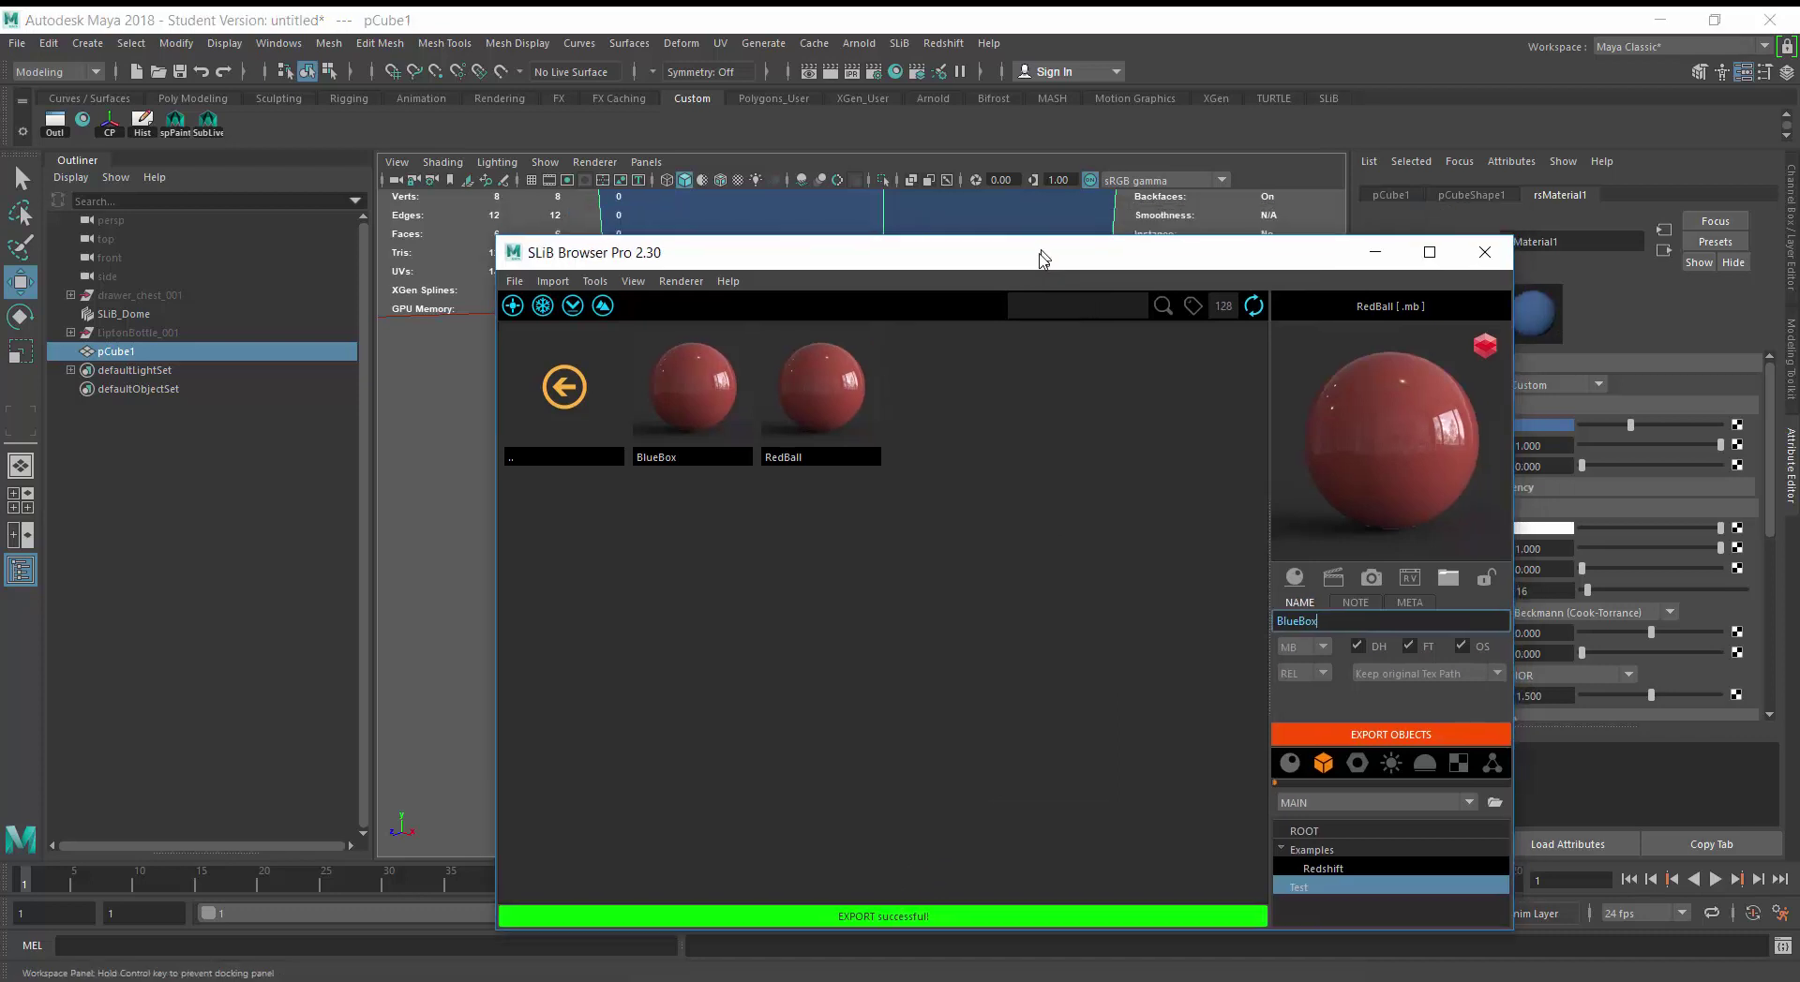
click(679, 403)
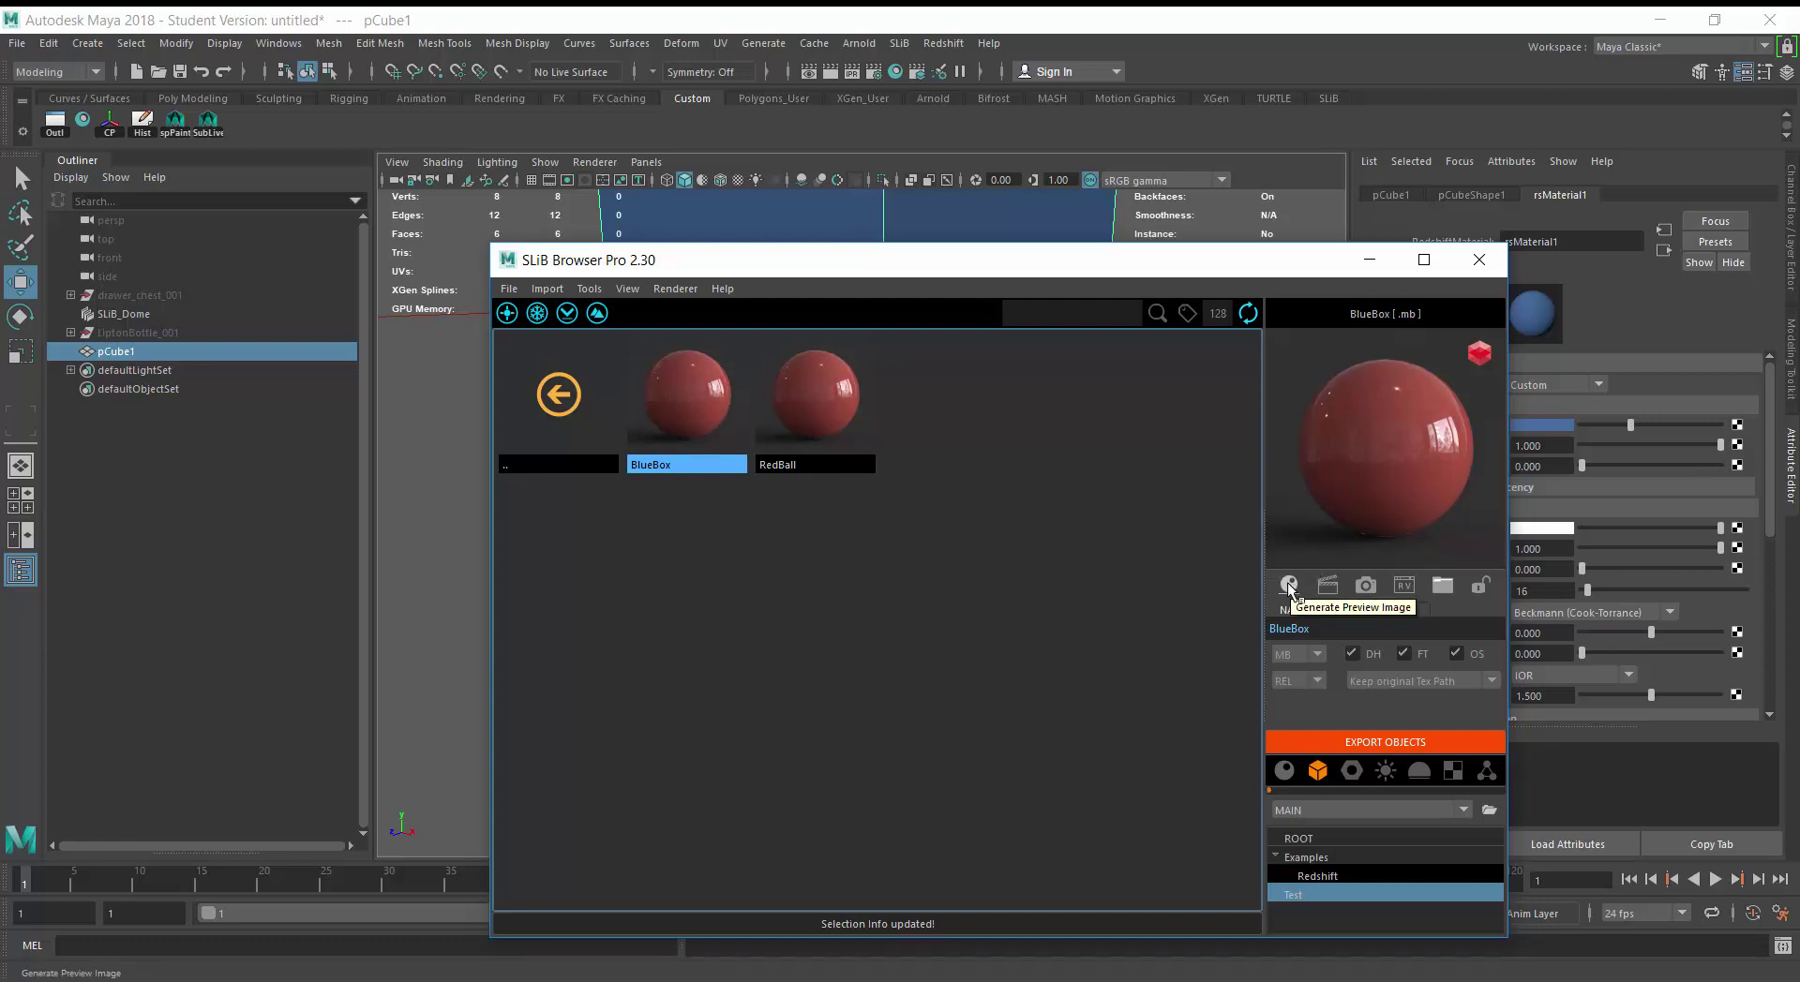
Generate a preview image for BlueBox with the cube framed in the viewport
click(1288, 586)
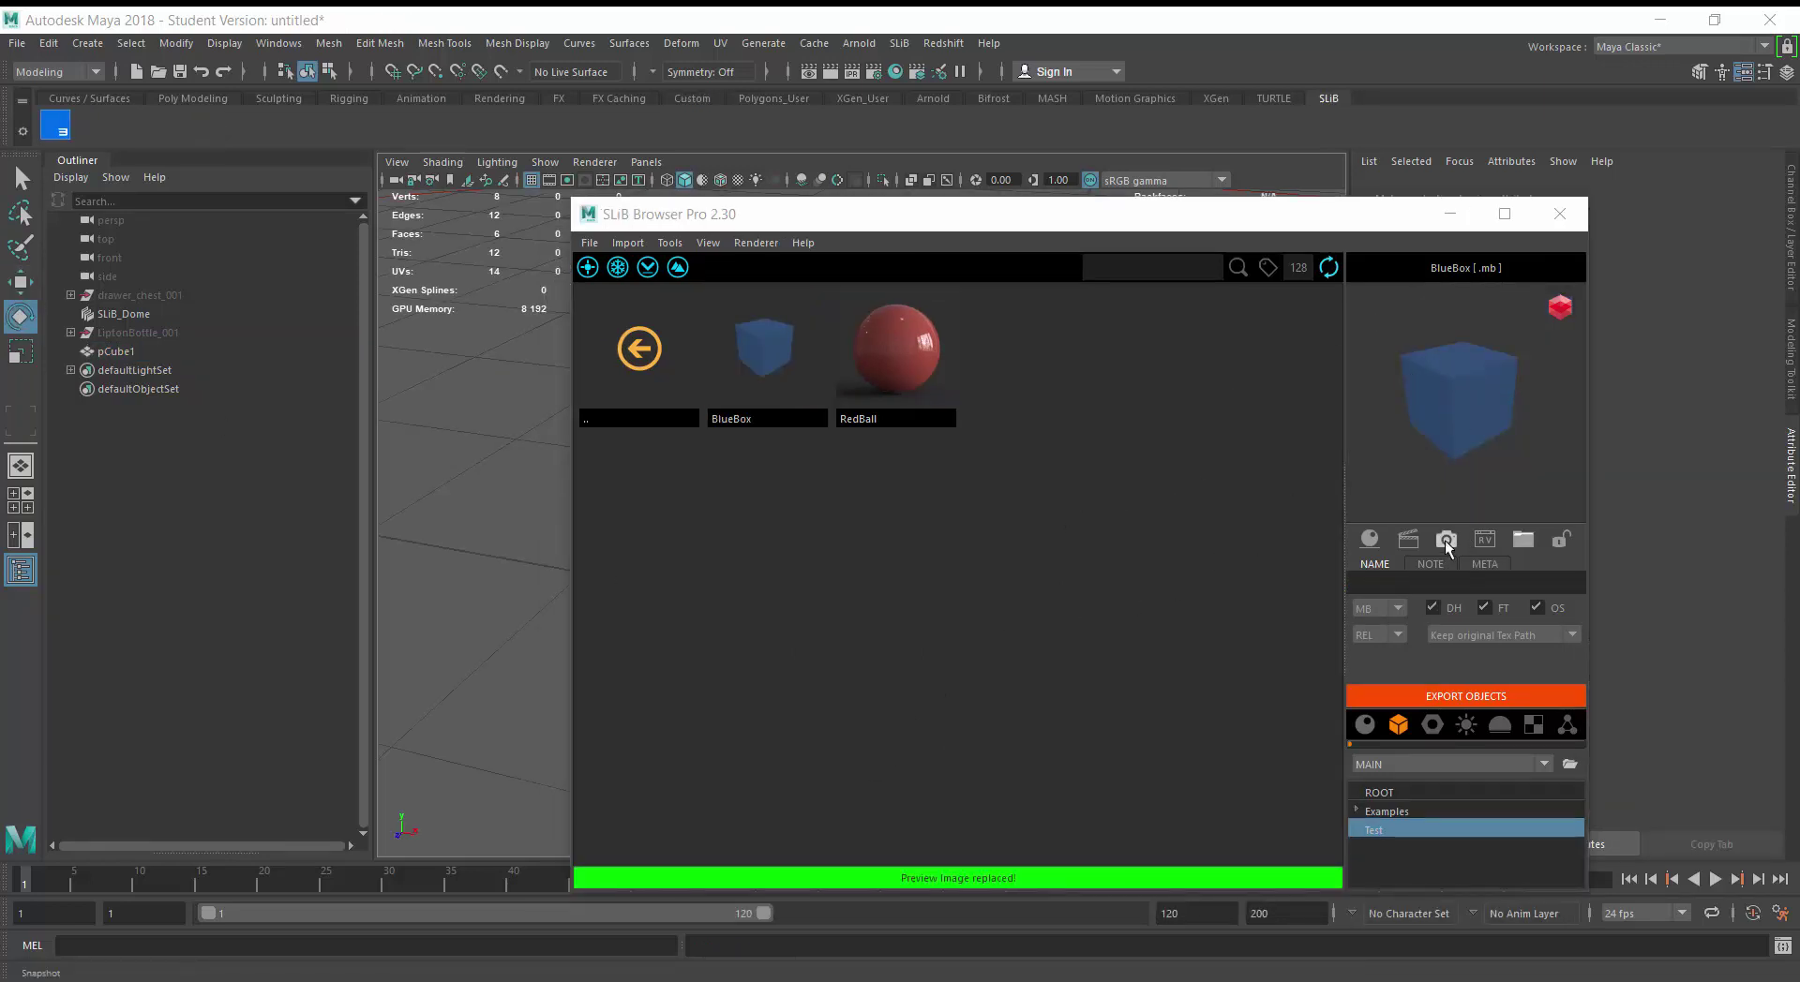
drag(1153, 216, 11, 648)
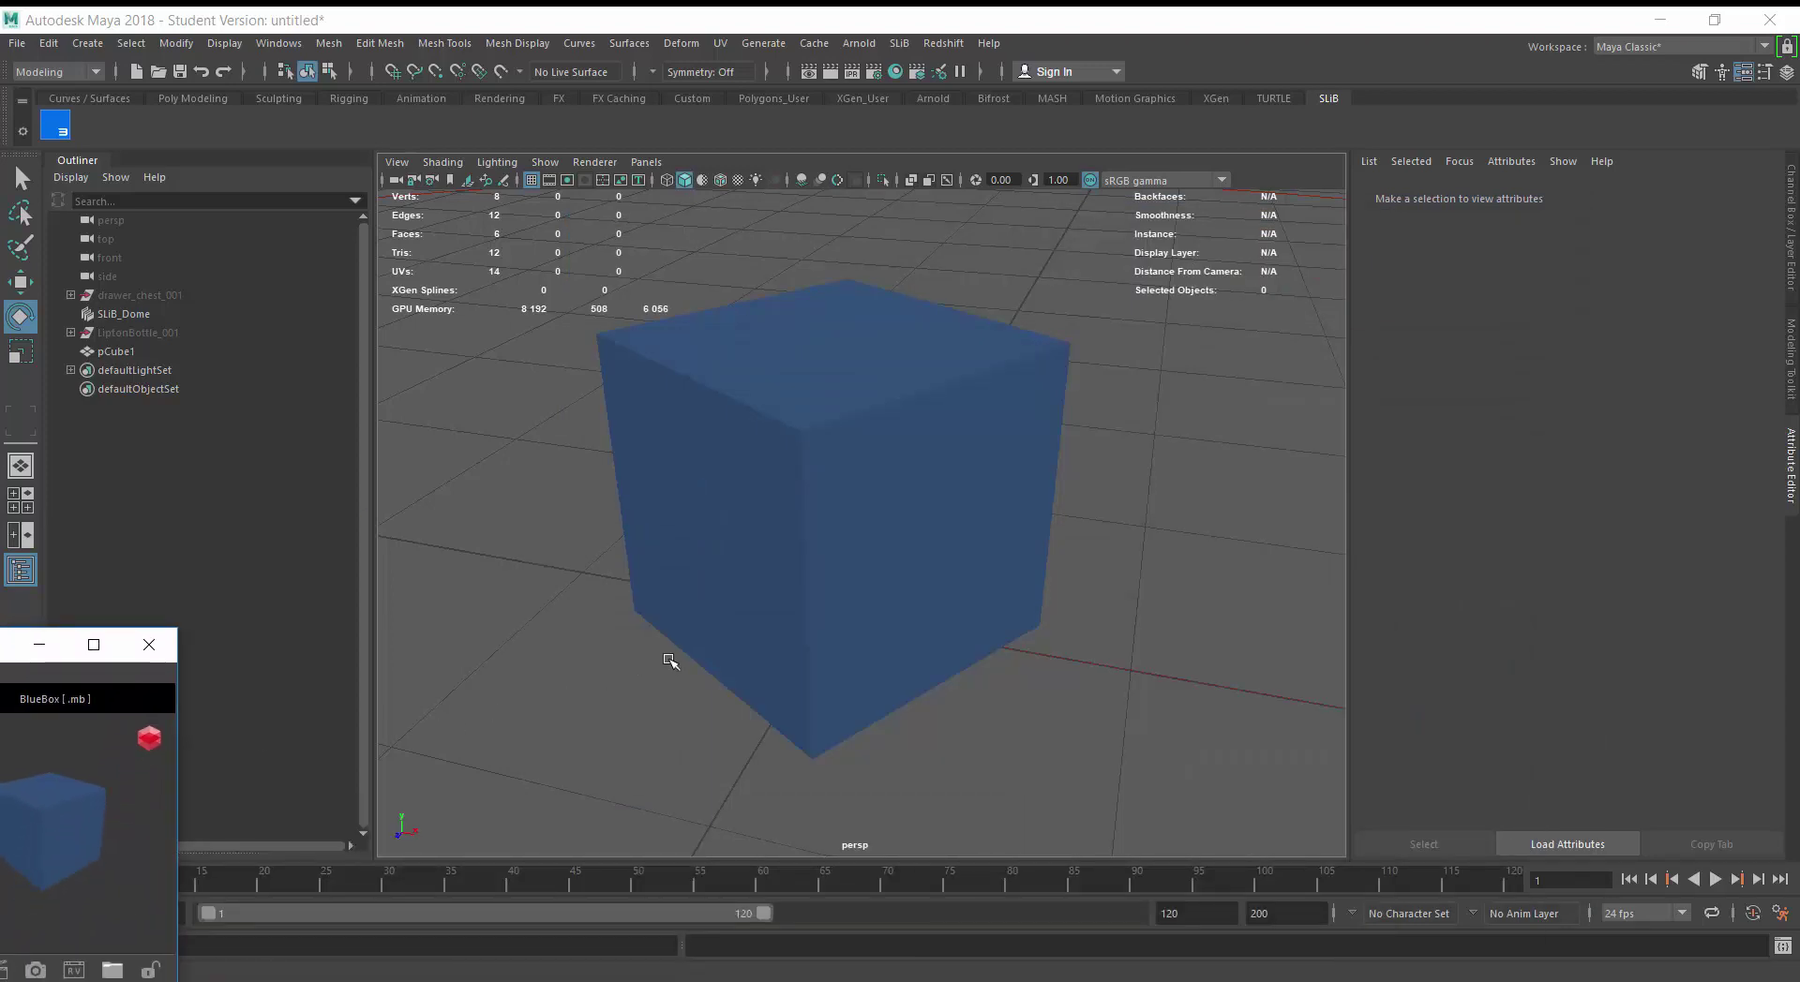
alt+right_drag(663, 661, 743, 710)
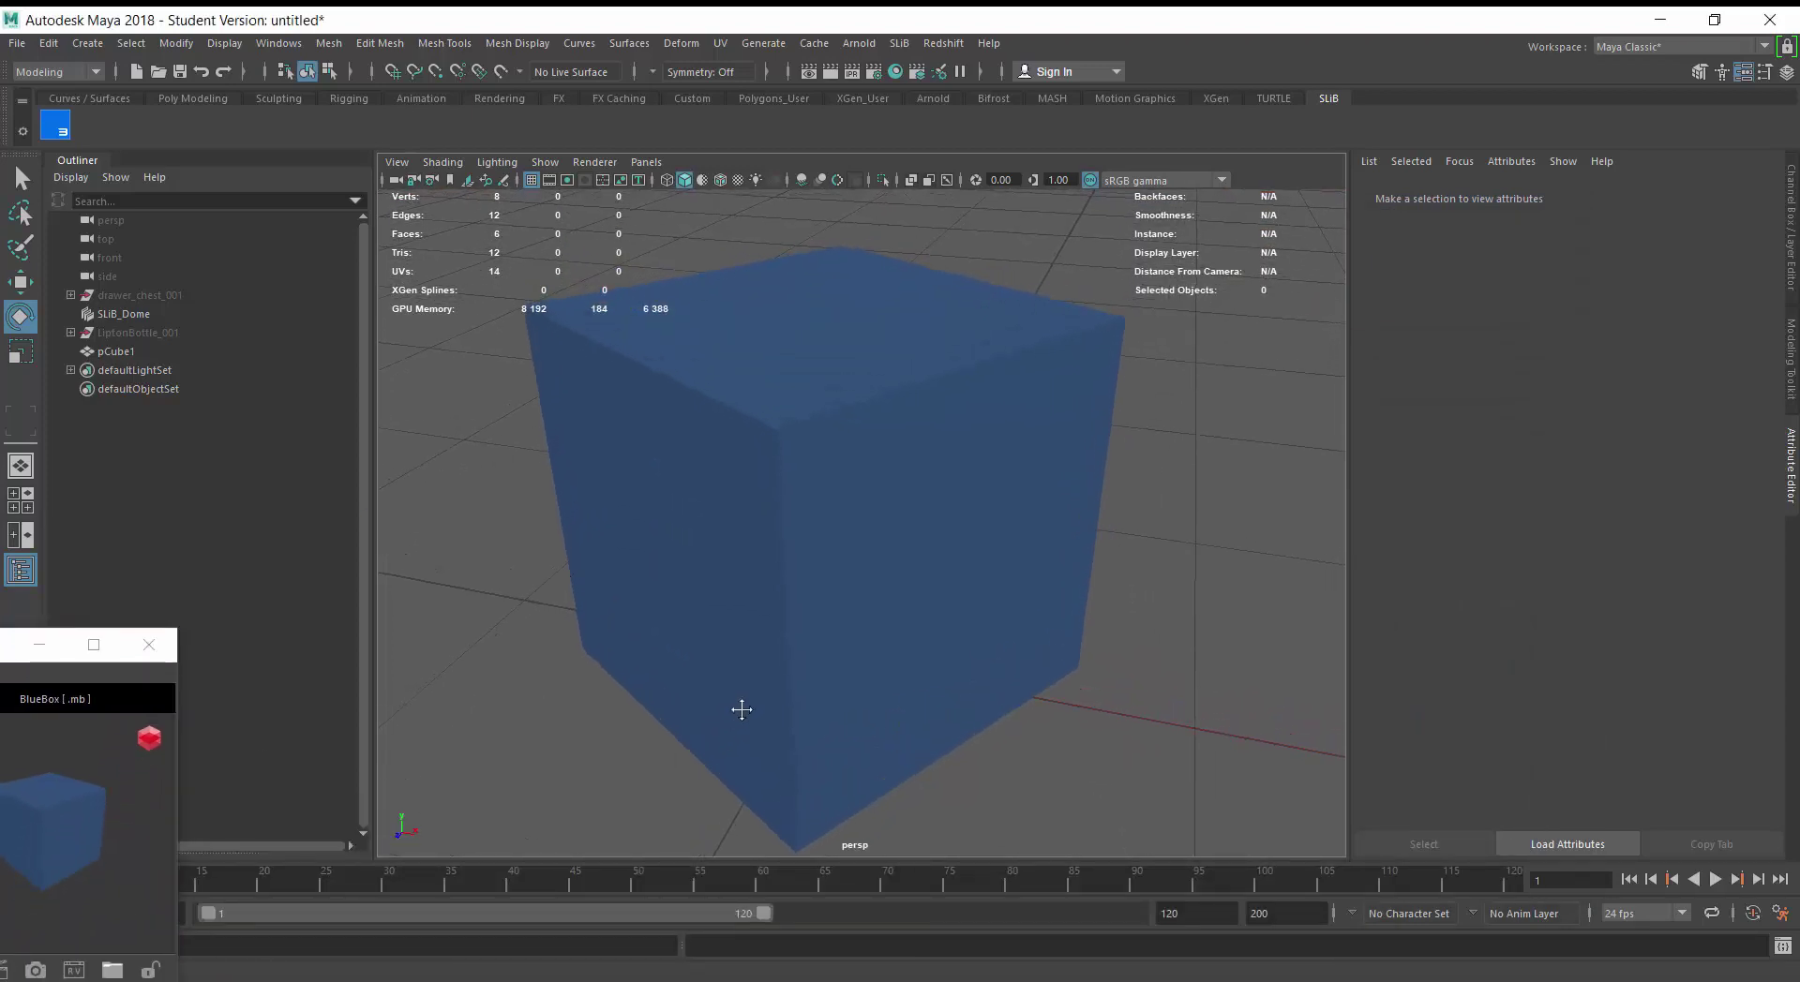
click(35, 970)
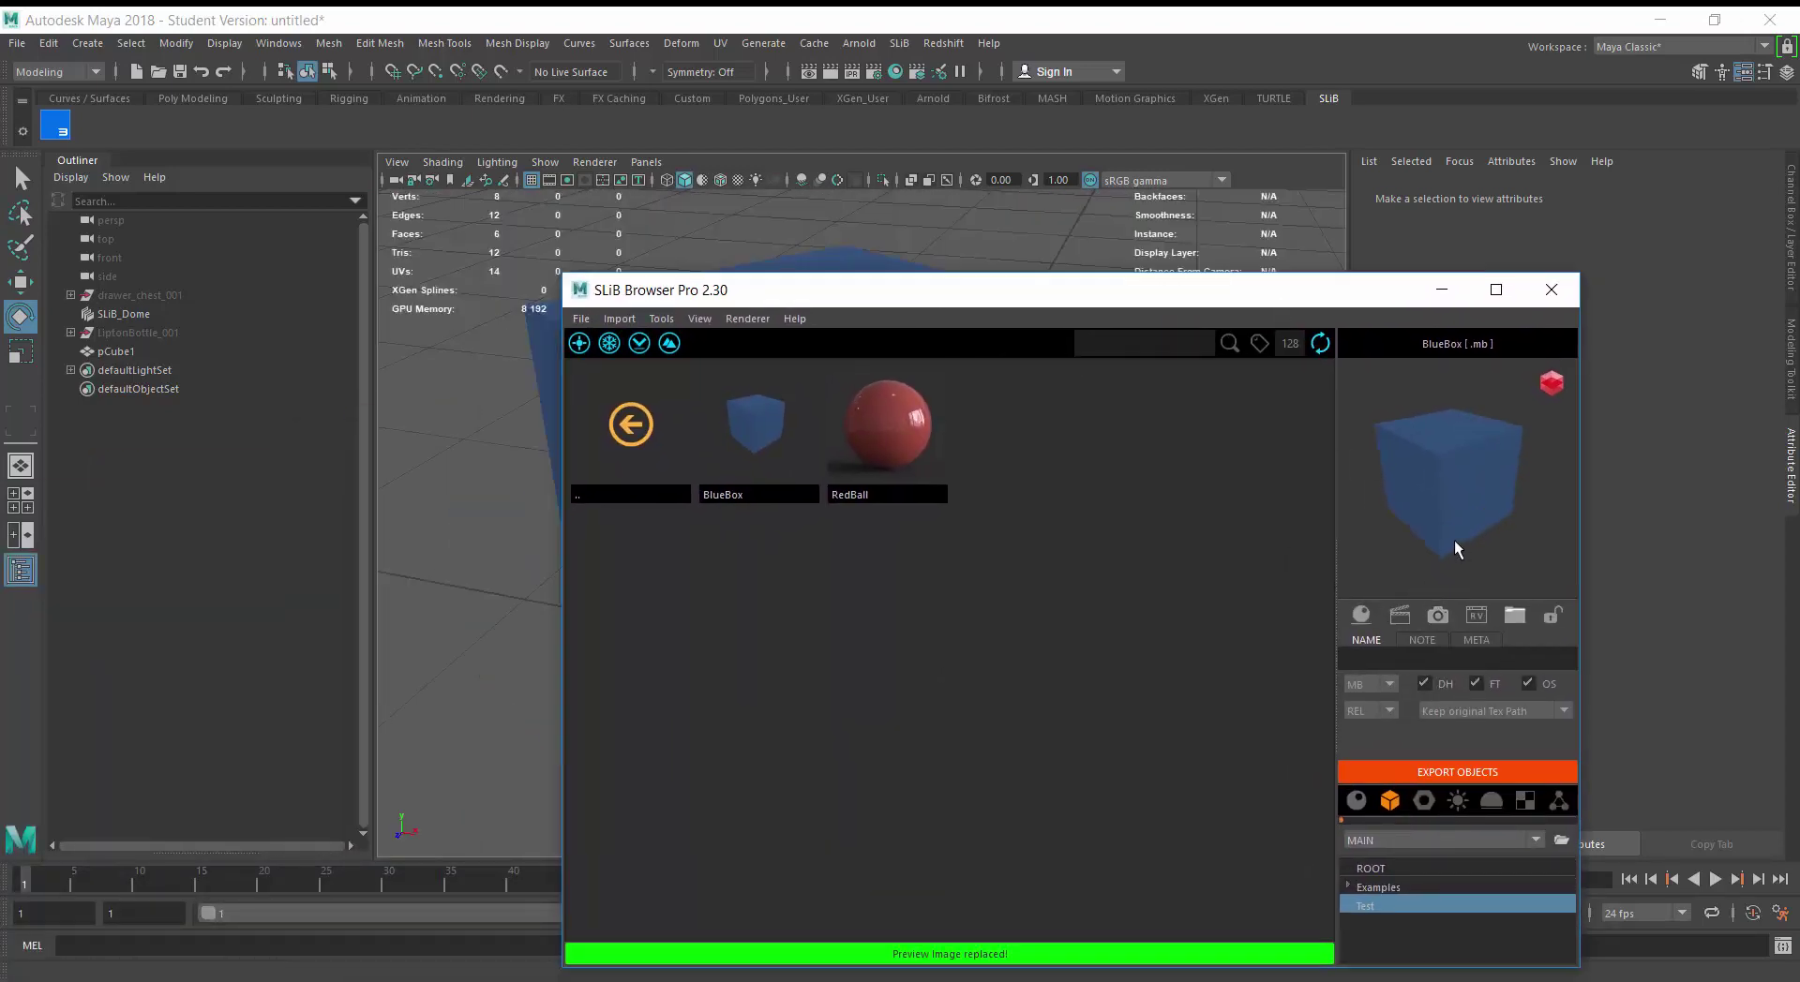
Replace BlueBox's red-ball thumbnail with the blue cube snapshot
right_click(1453, 493)
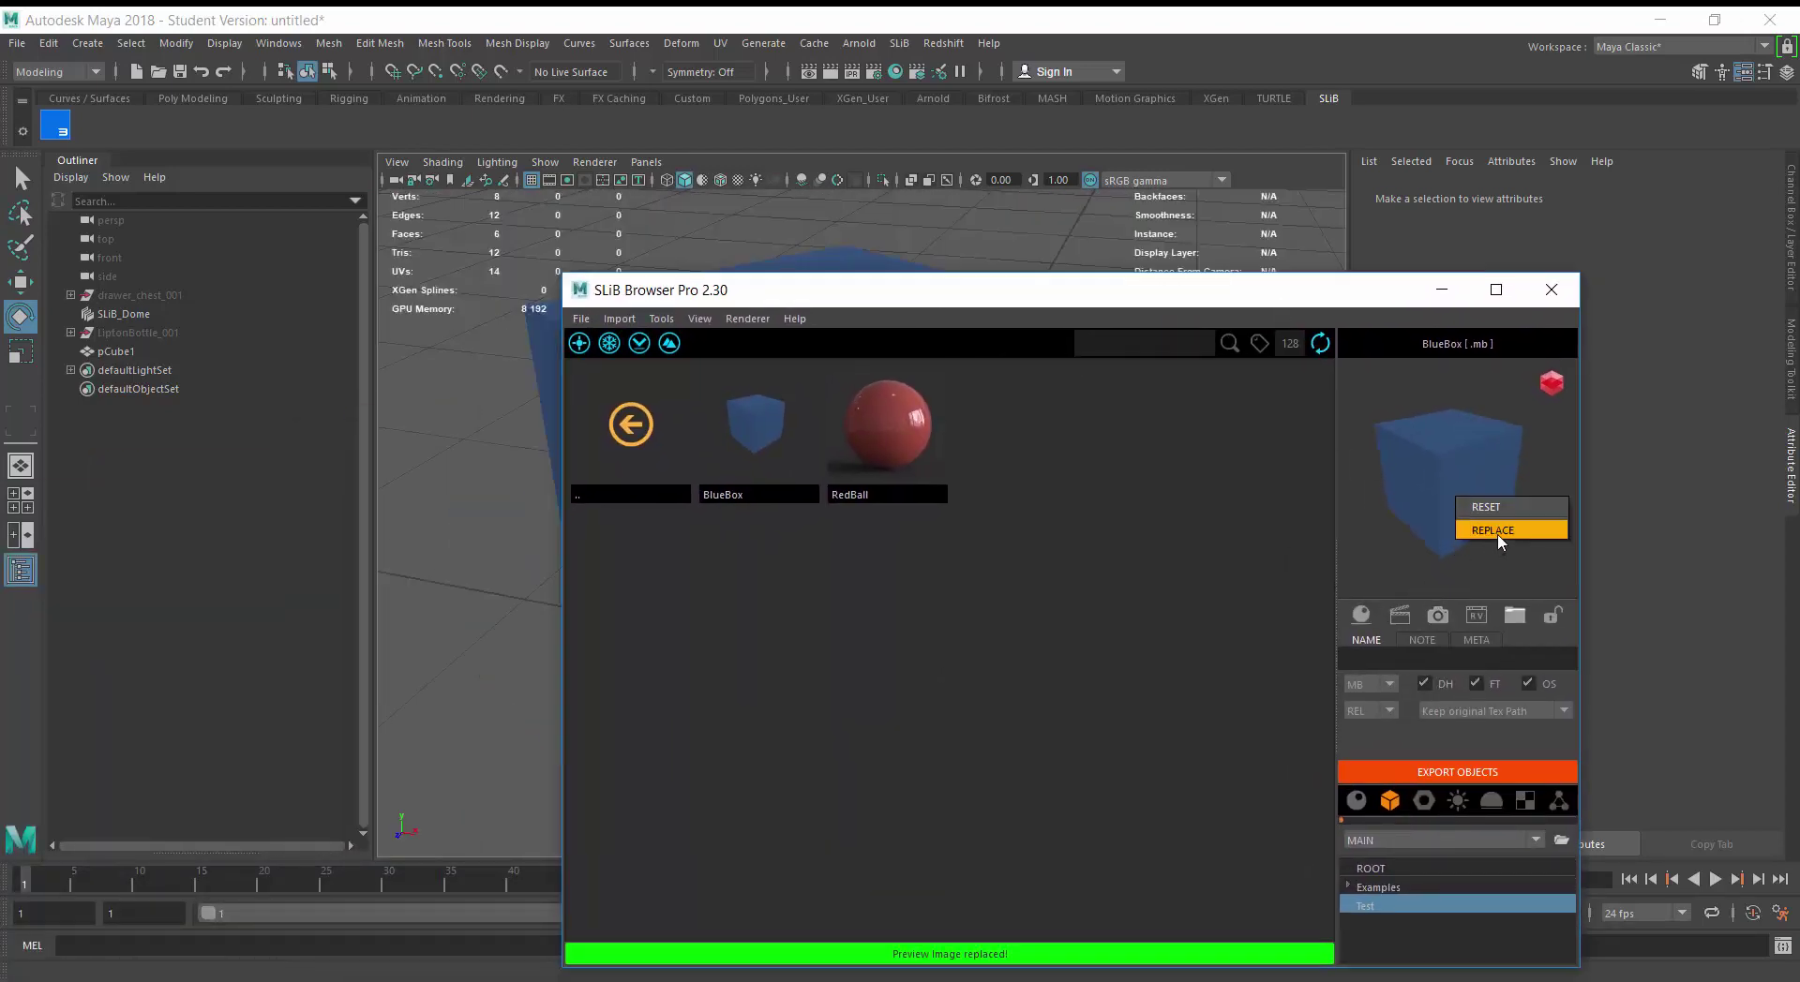
click(741, 463)
click(758, 413)
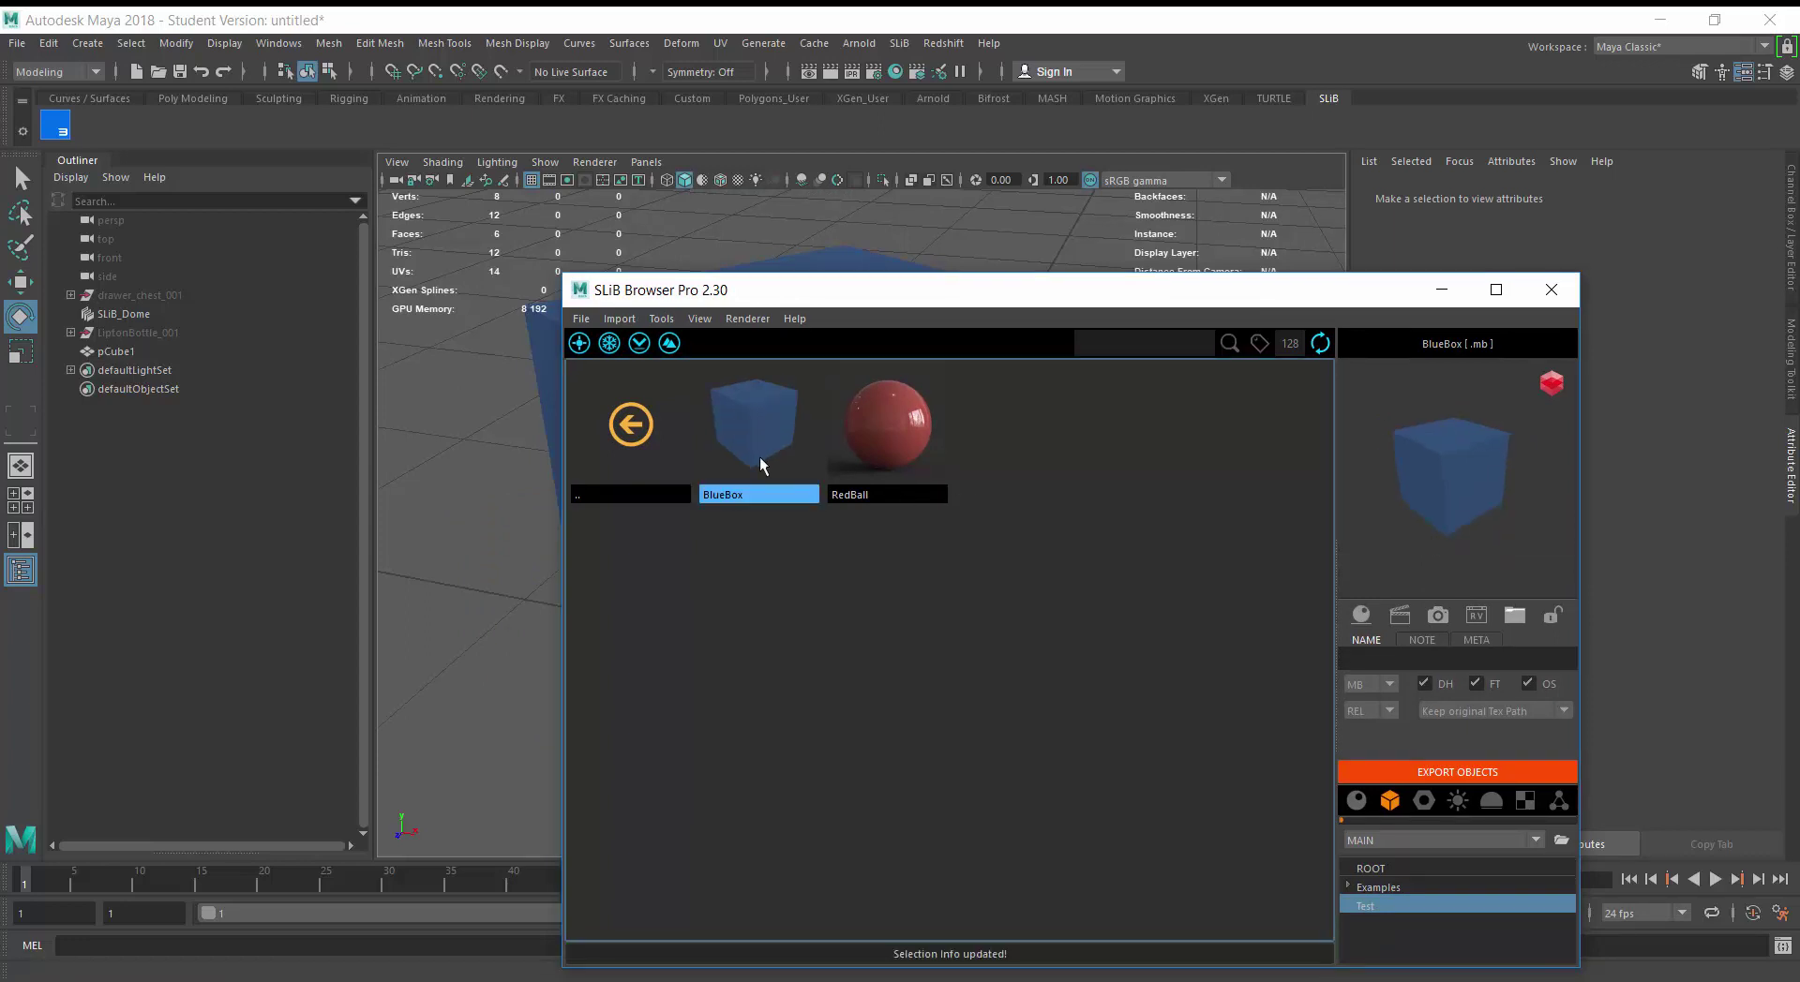
click(1133, 509)
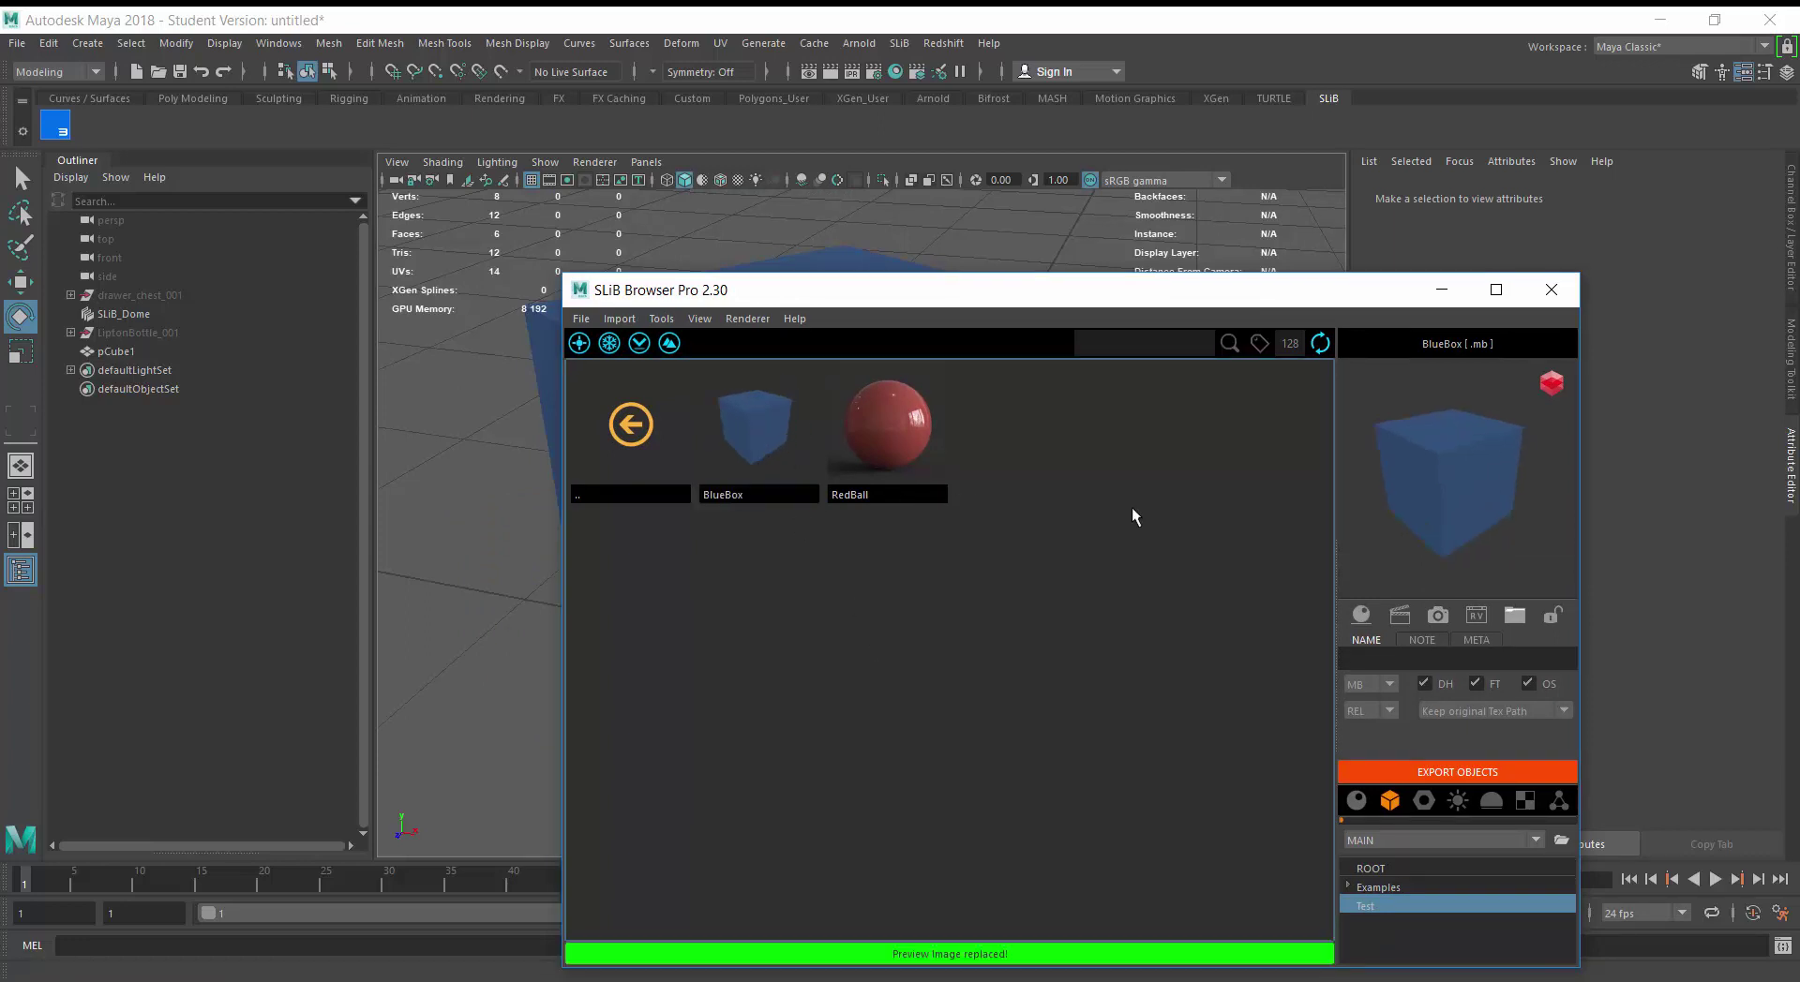
drag(1145, 307, 1115, 231)
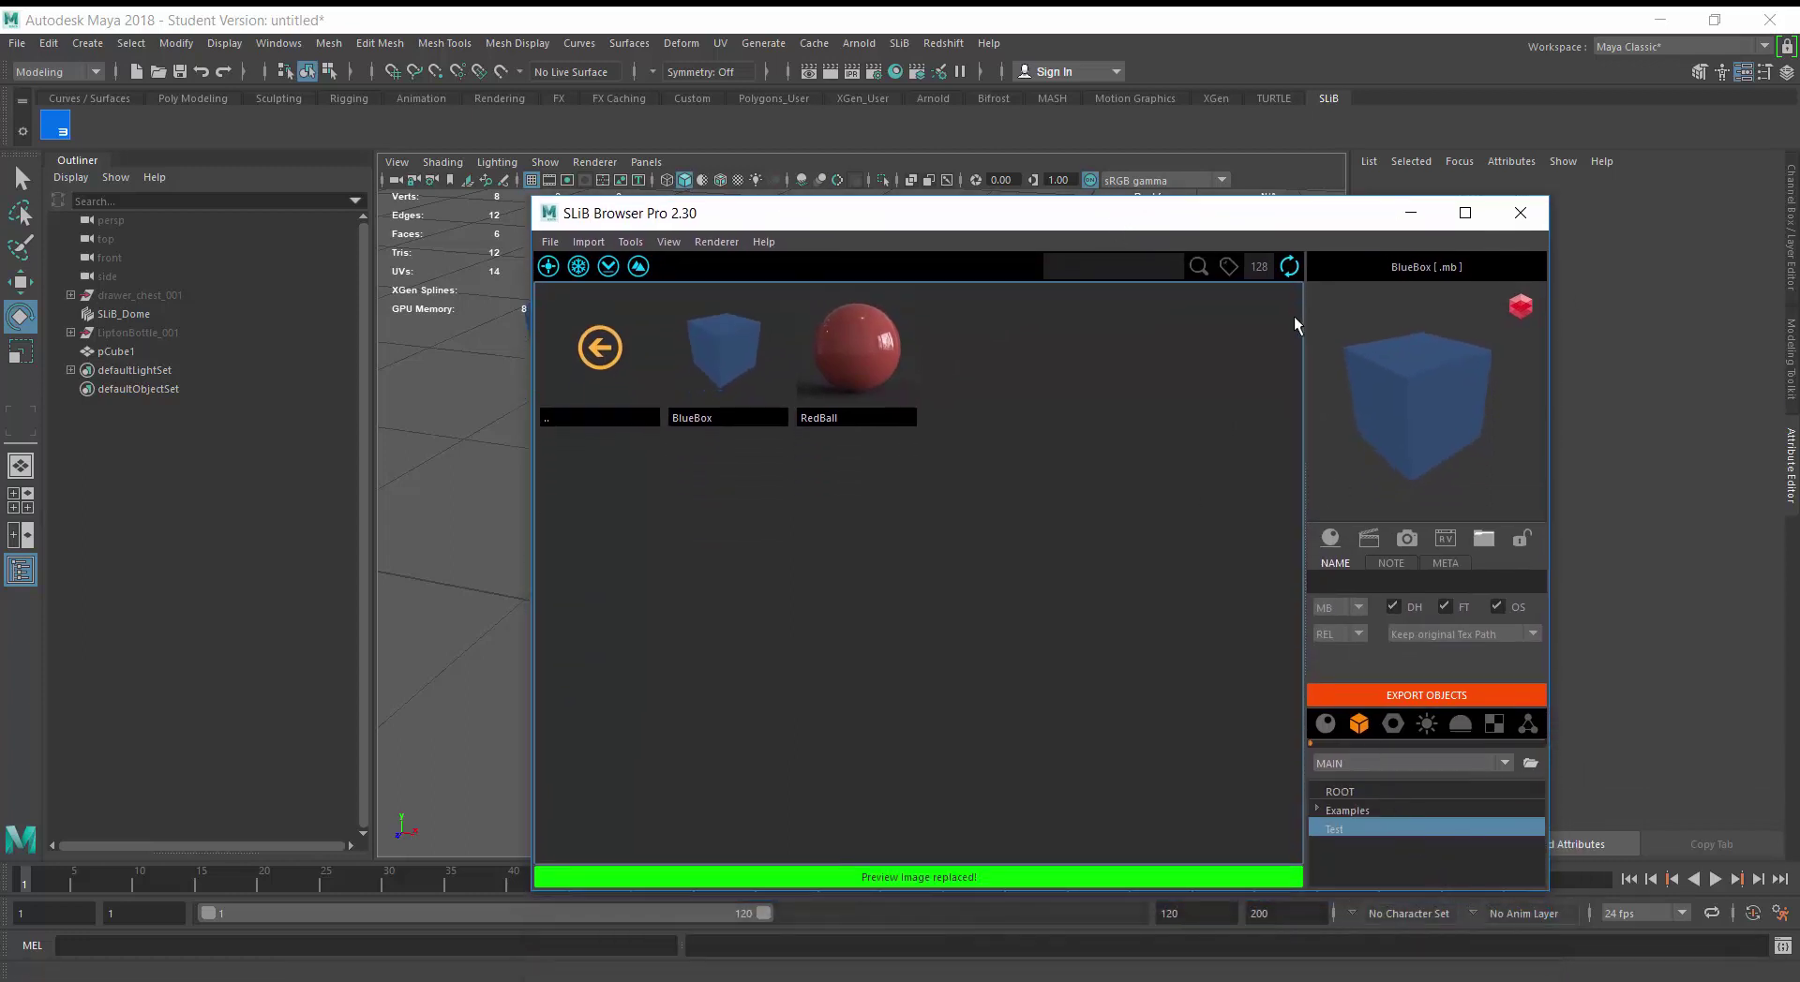
mouse_move(1242, 225)
mouse_down()
mouse_move(1269, 189)
mouse_move(1216, 203)
mouse_up()
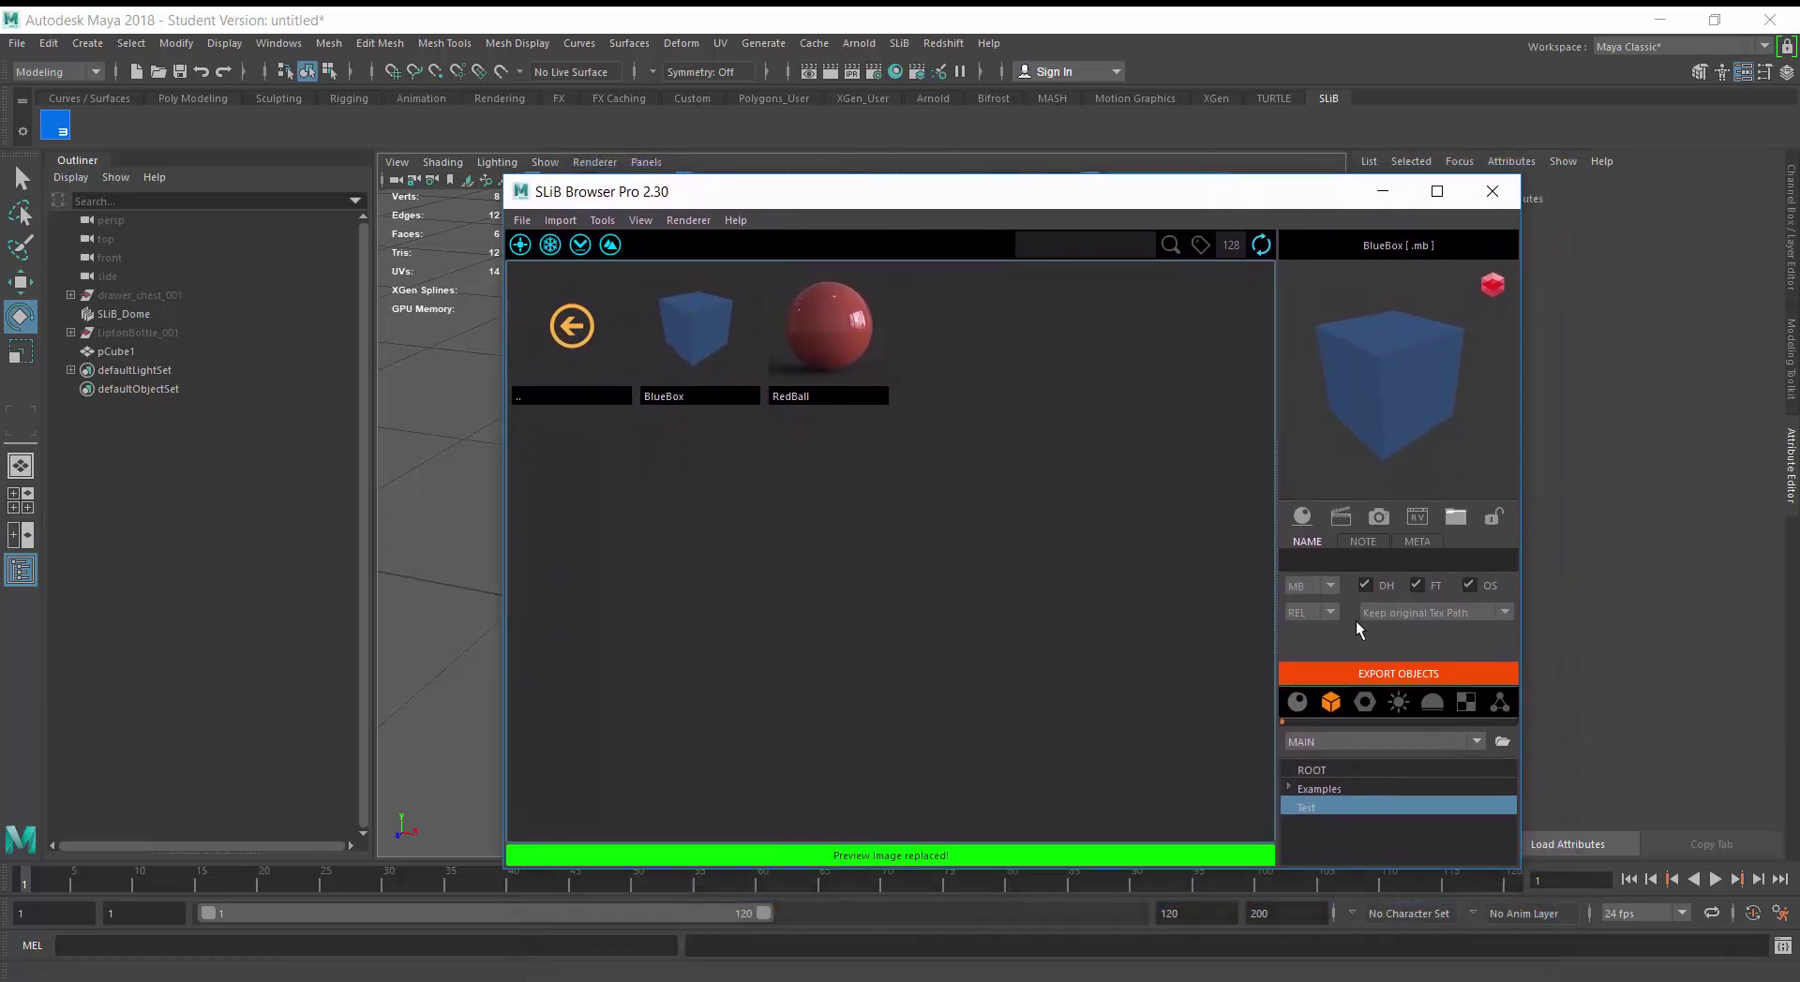
drag(1143, 191, 1065, 710)
Give the new cube 4 subdivisions in width, height and depth
click(972, 498)
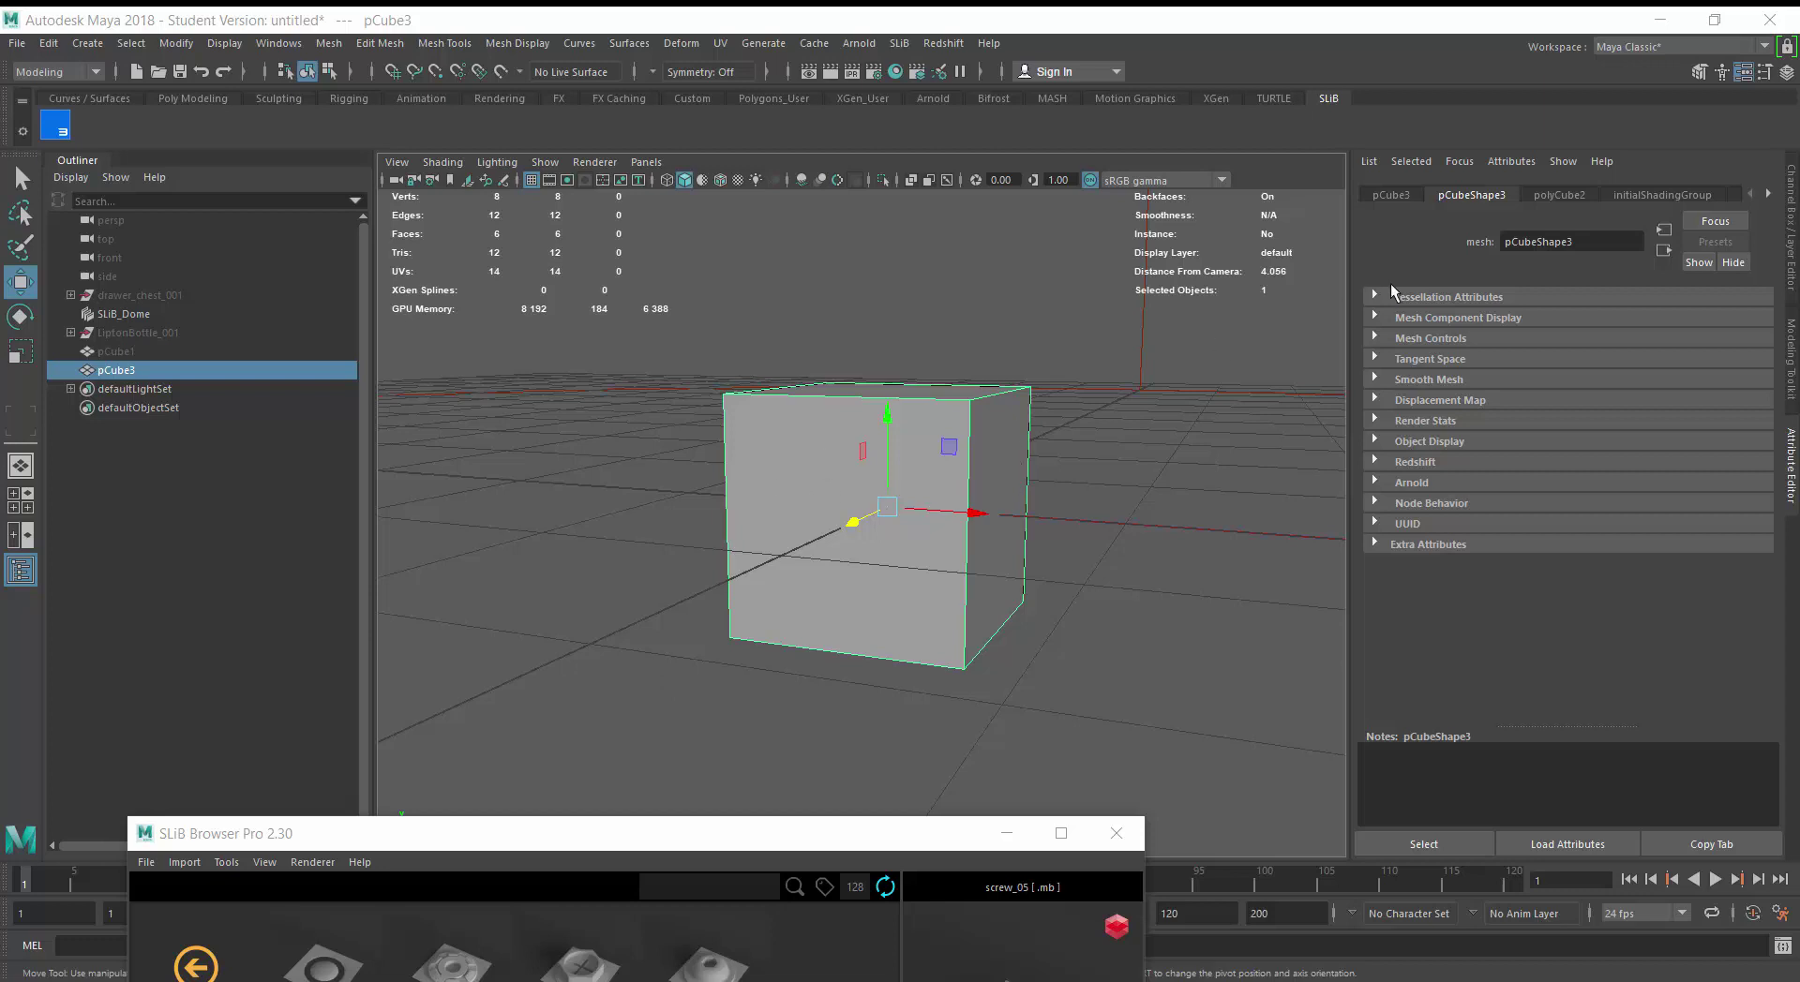
click(1556, 196)
click(1513, 383)
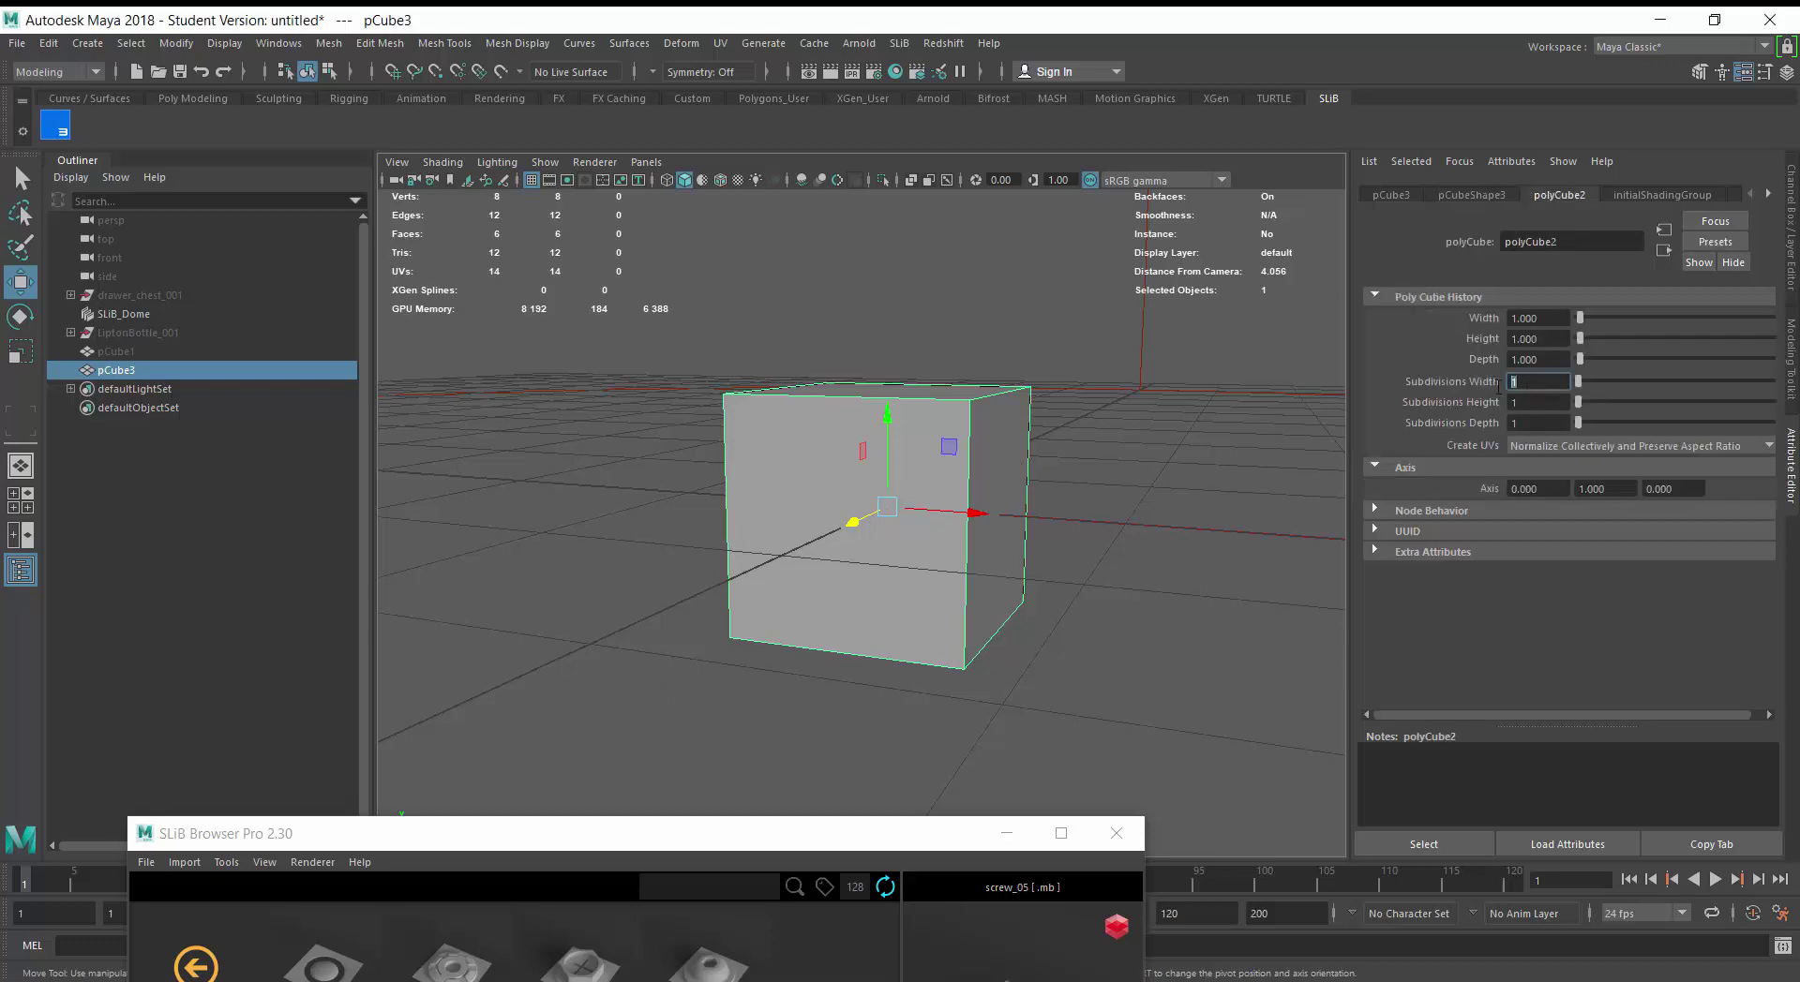
text(4)
key(Tab)
text(4)
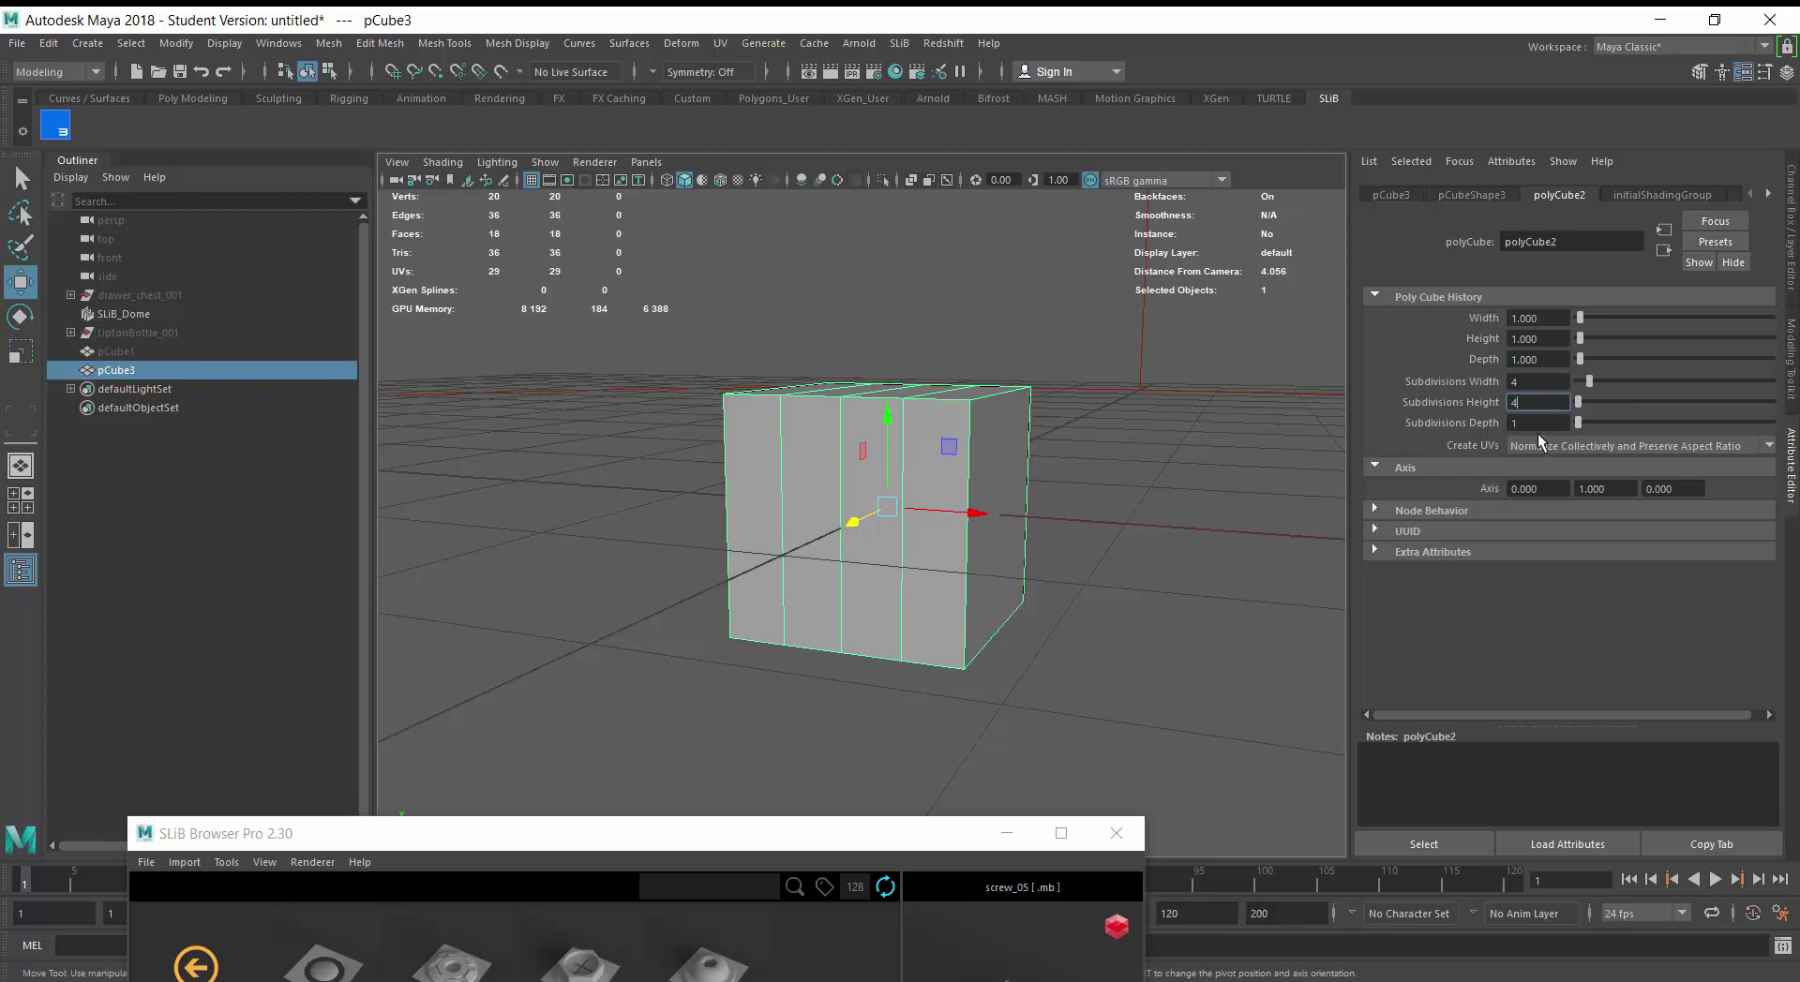
key(Tab)
text(4)
key(Return)
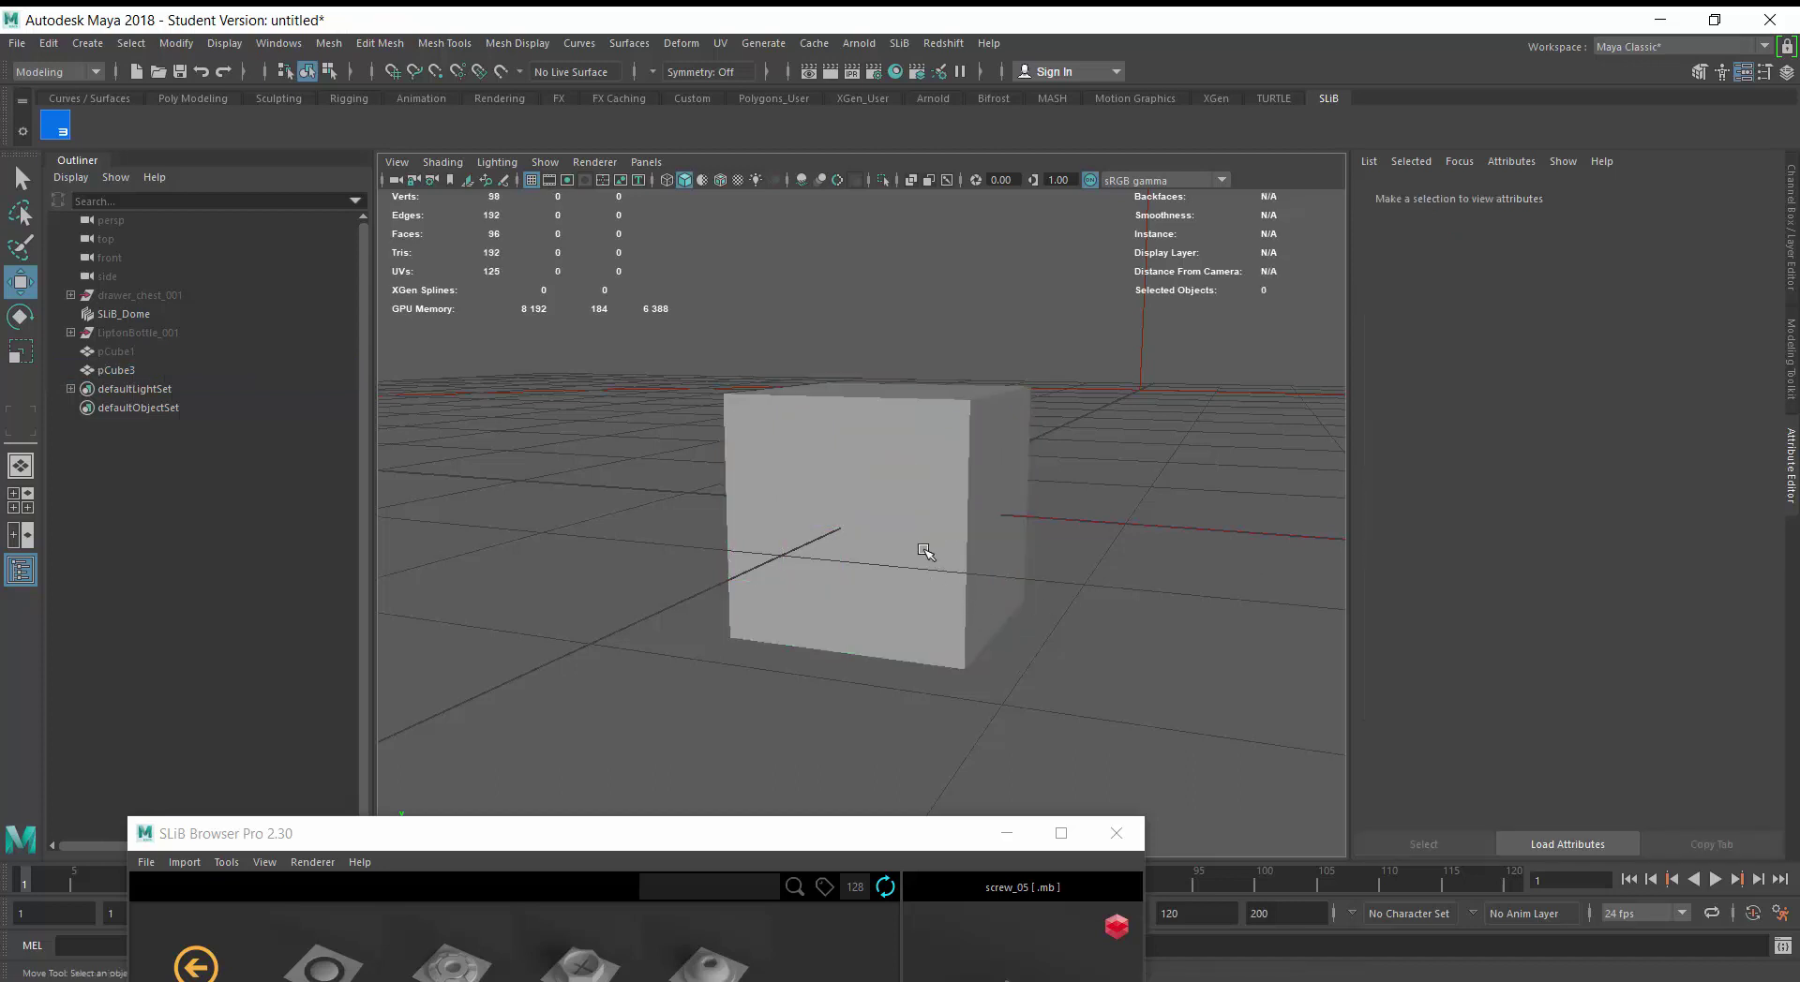
Show the viewport as wireframe on shaded and hide the grid
click(441, 162)
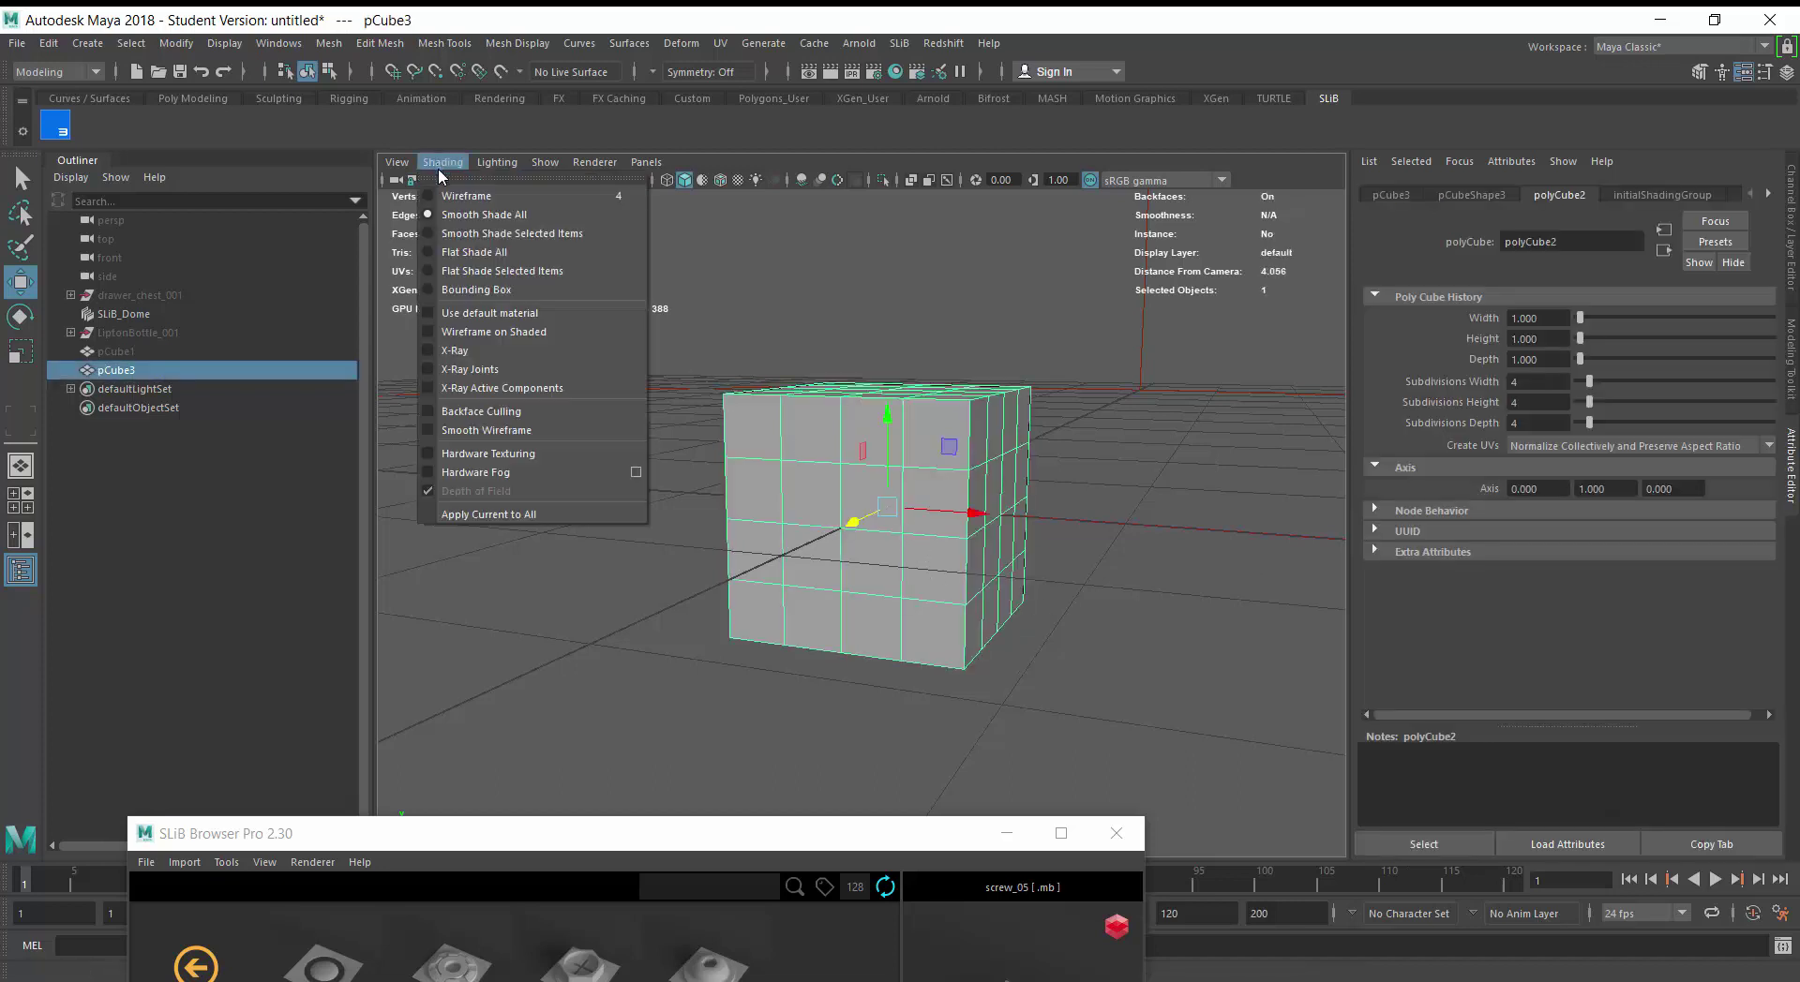
click(488, 342)
click(1060, 596)
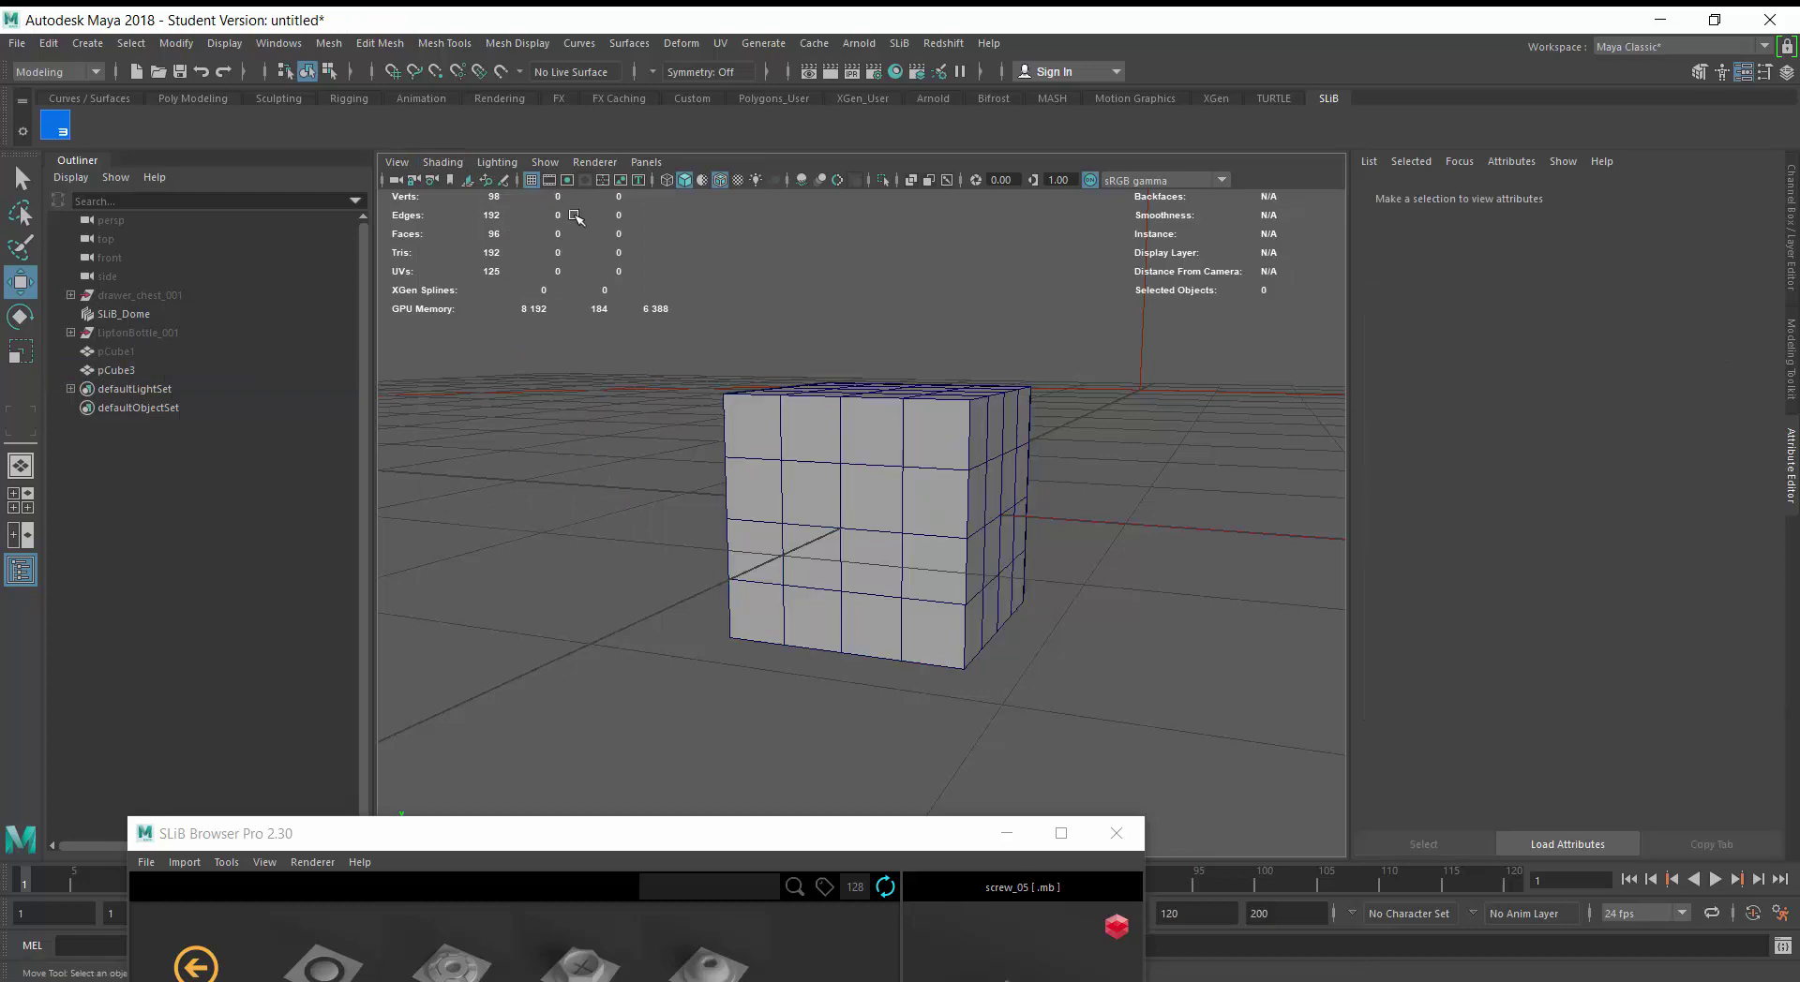
click(545, 162)
click(582, 923)
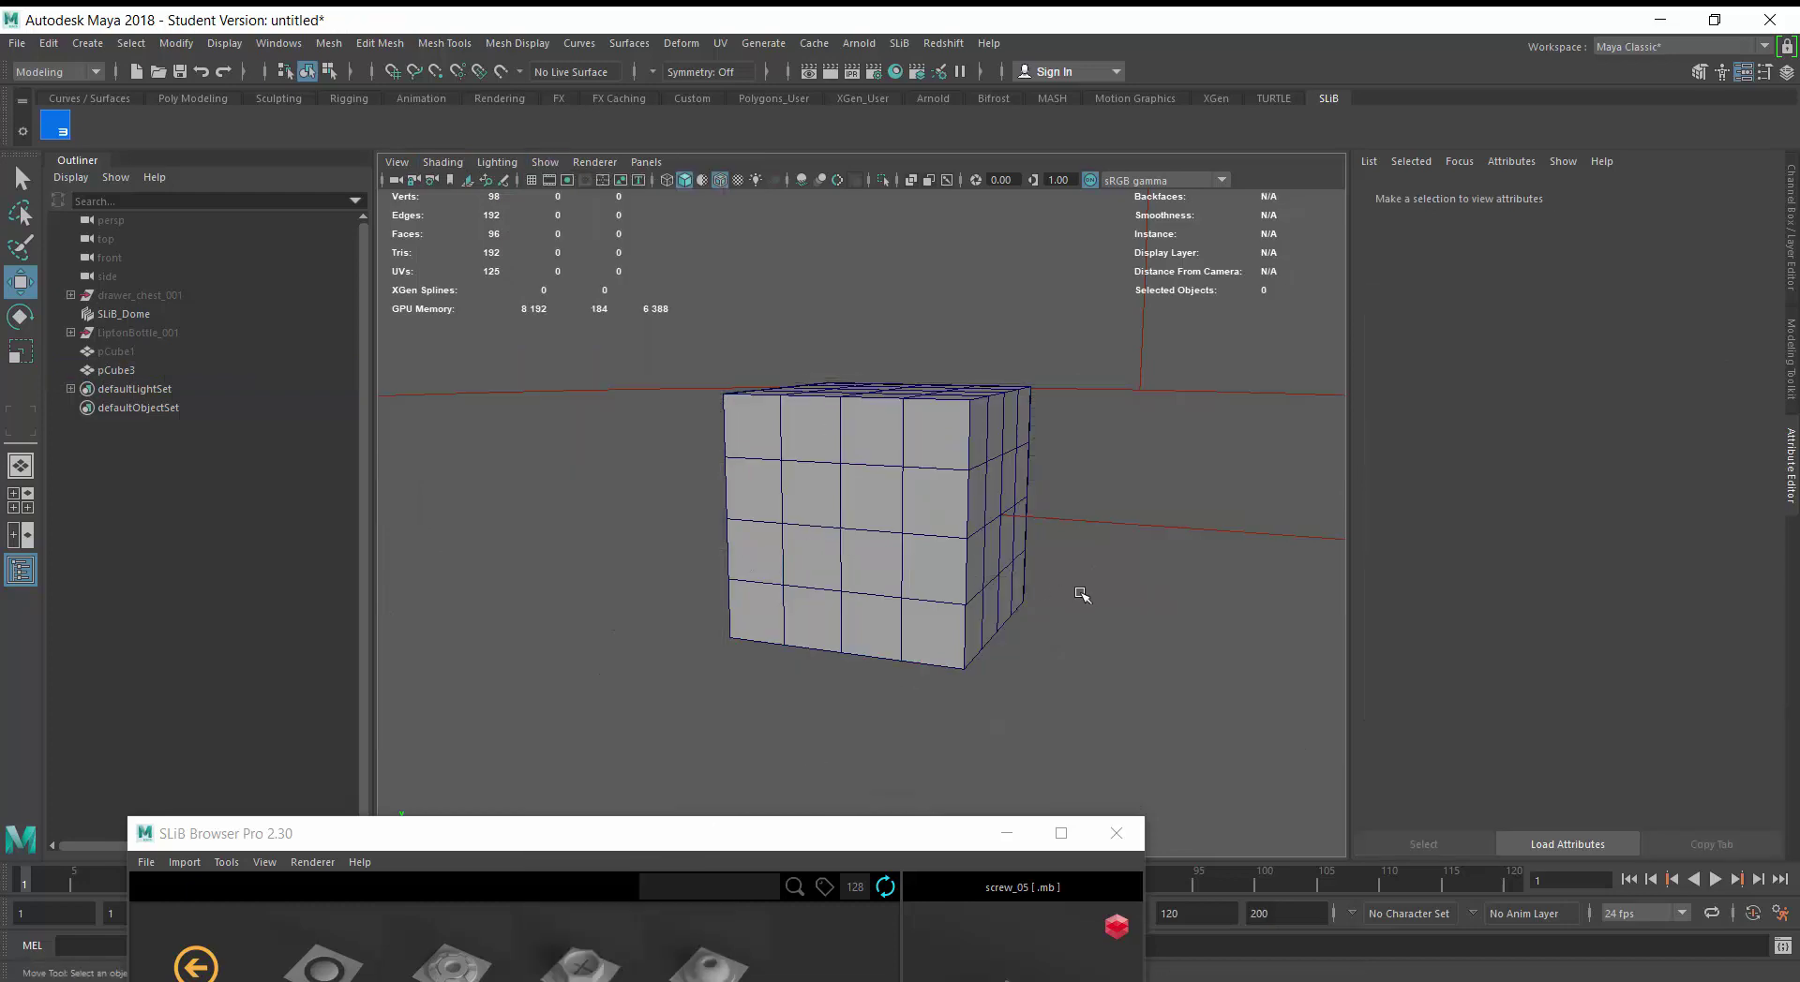
Frame the cube and select its top-left front face
click(856, 523)
key(f)
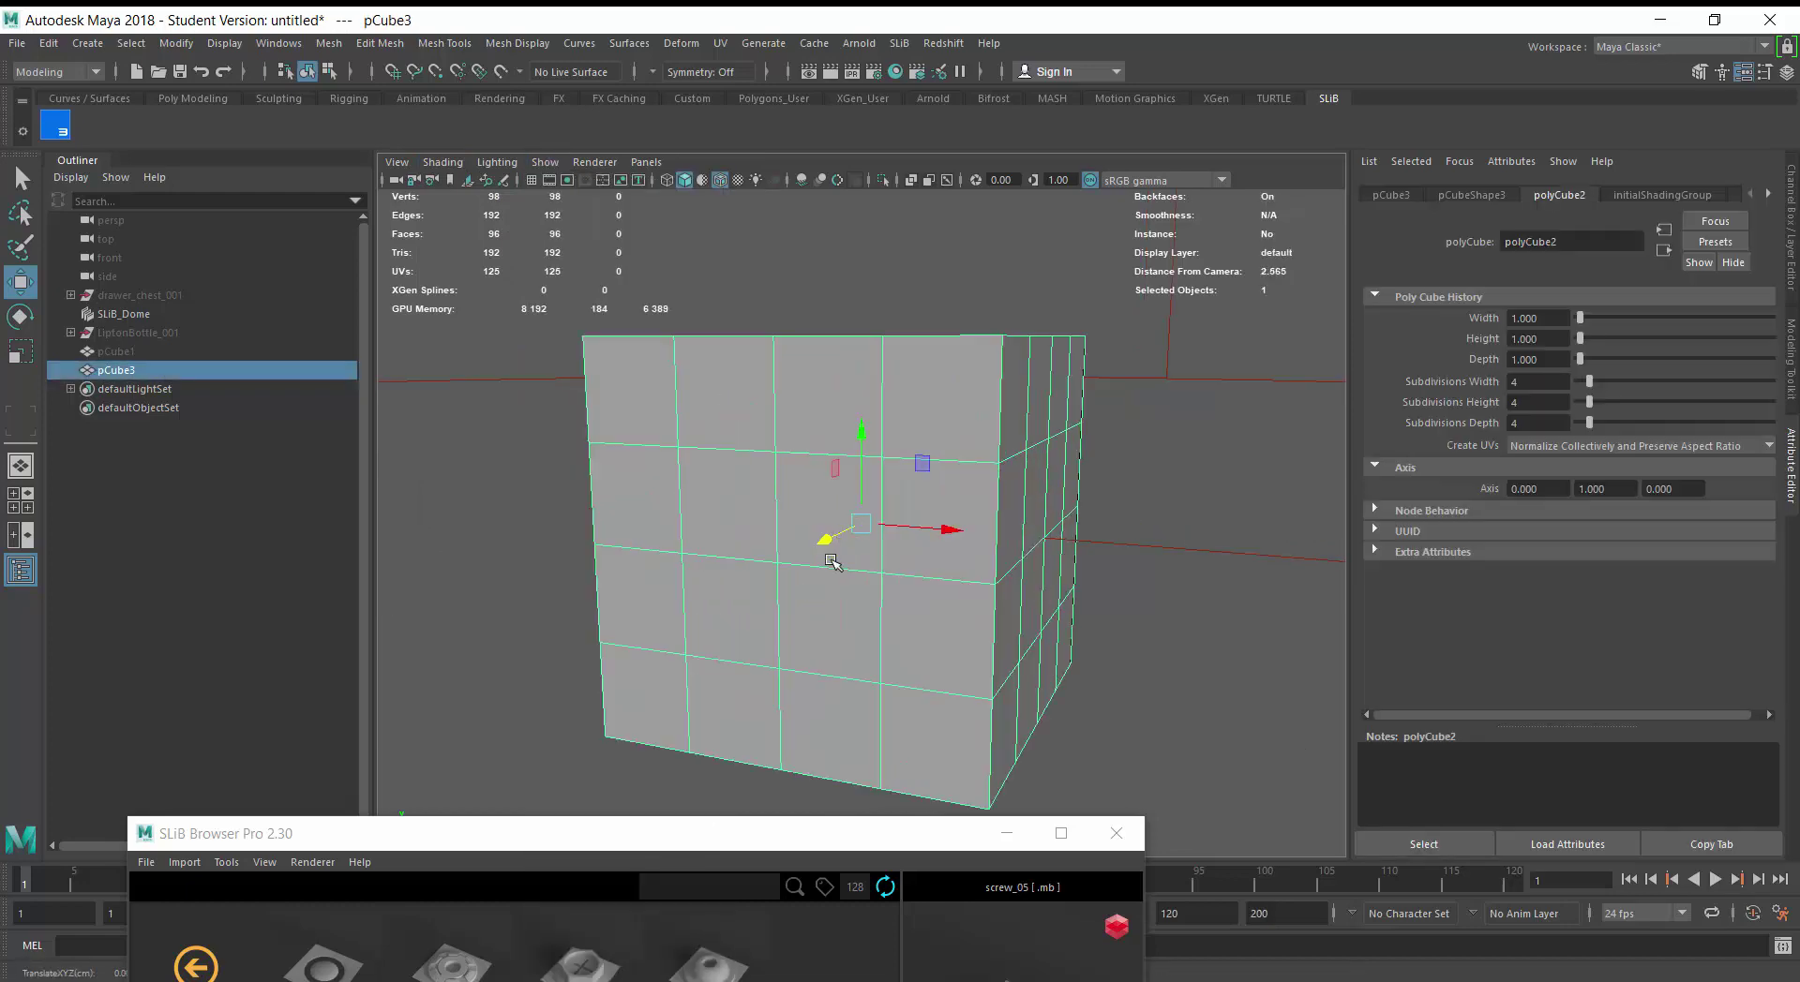
right_drag(647, 380, 641, 422)
click(635, 397)
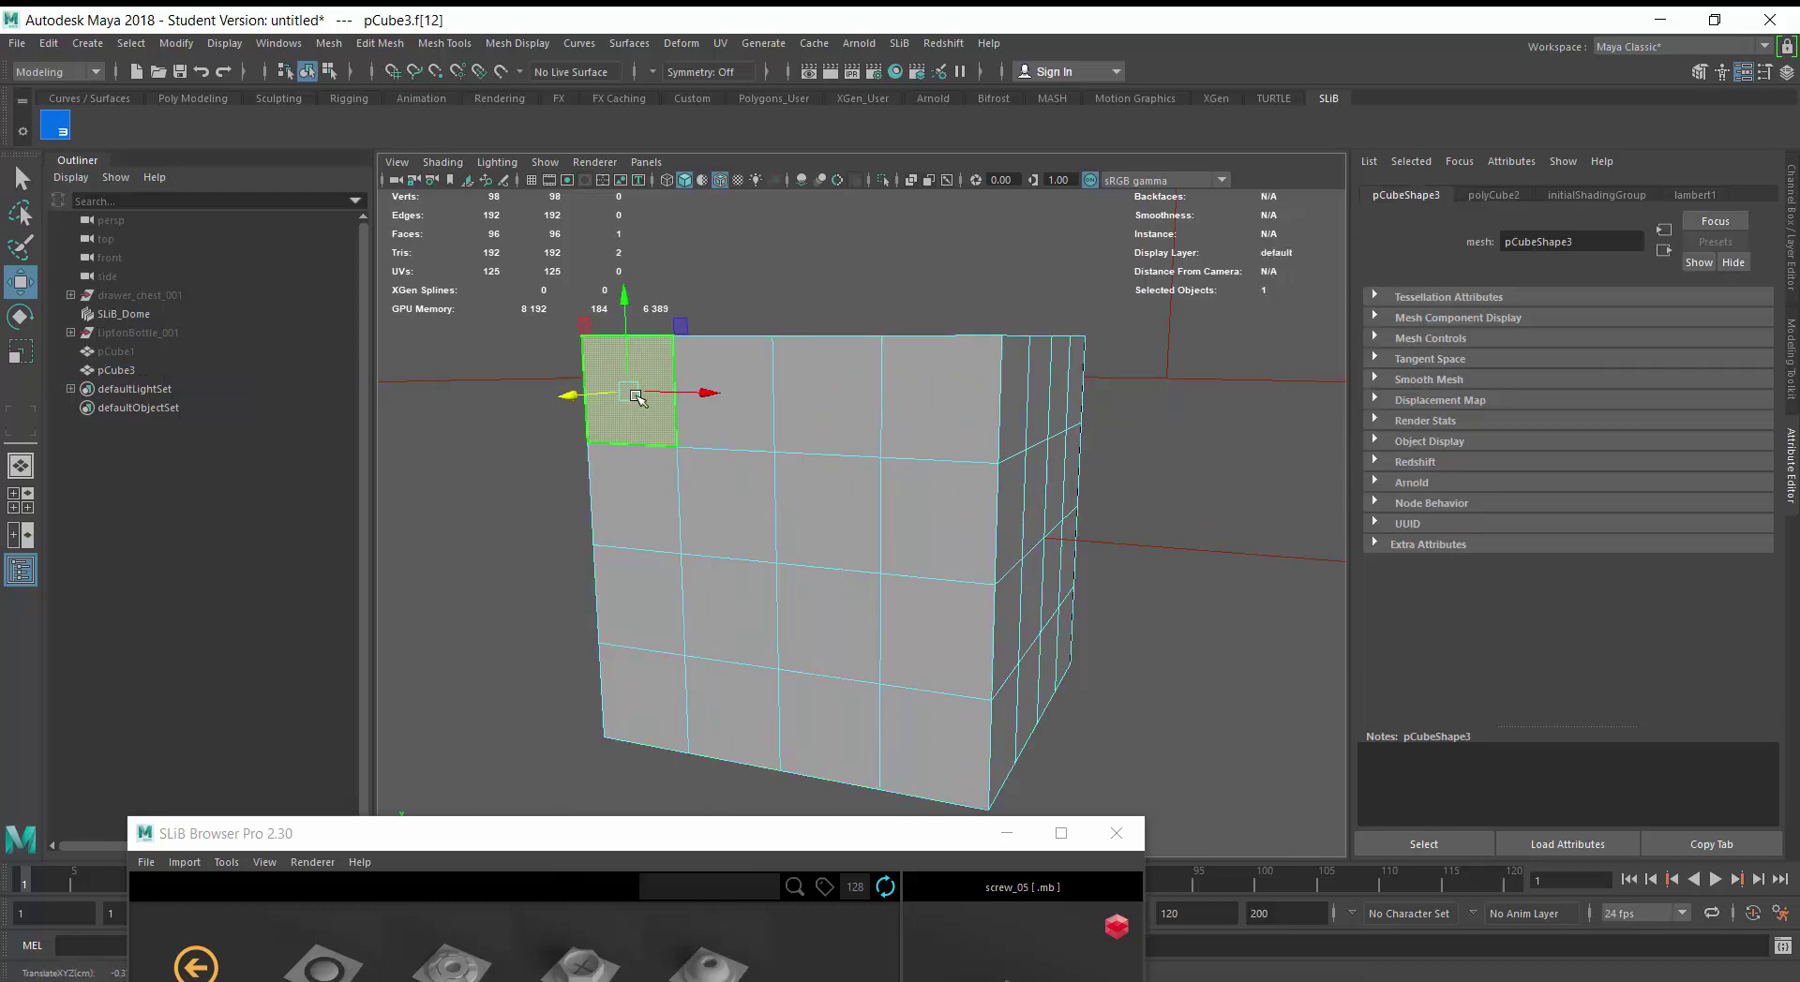
Import the screw_05 kitbash from SLiB onto the selected face
drag(670, 830, 1258, 388)
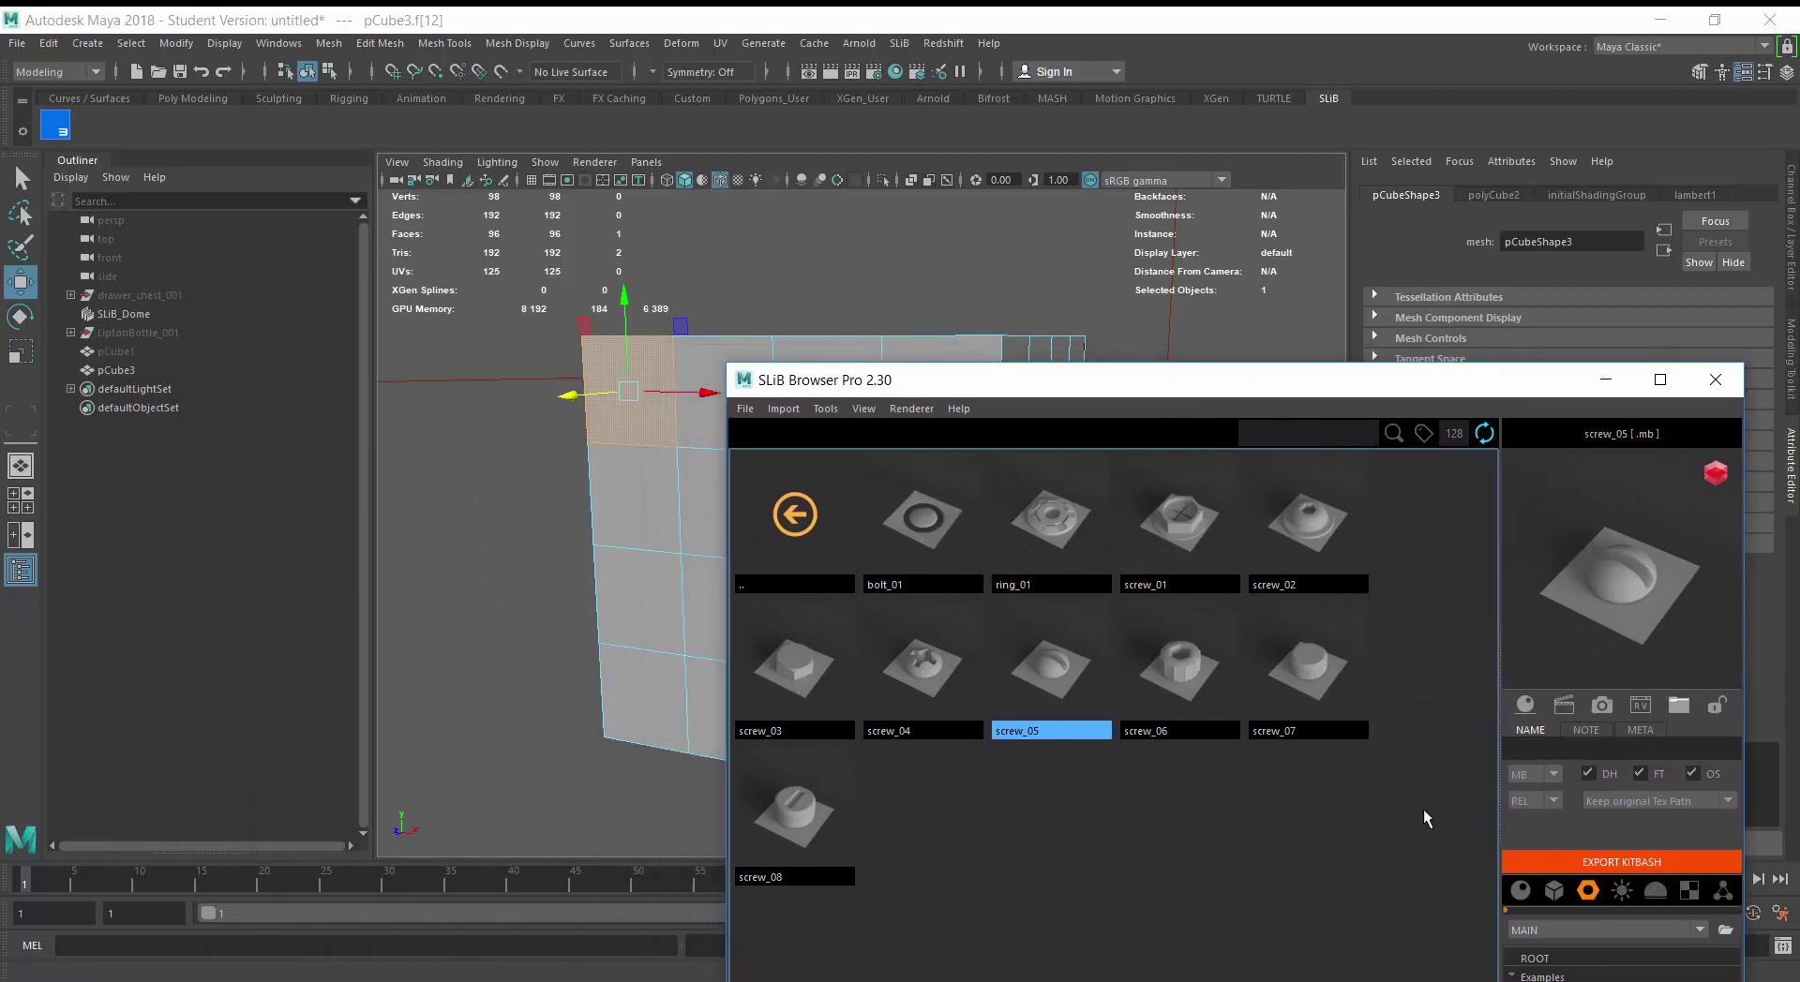
right_click(1042, 656)
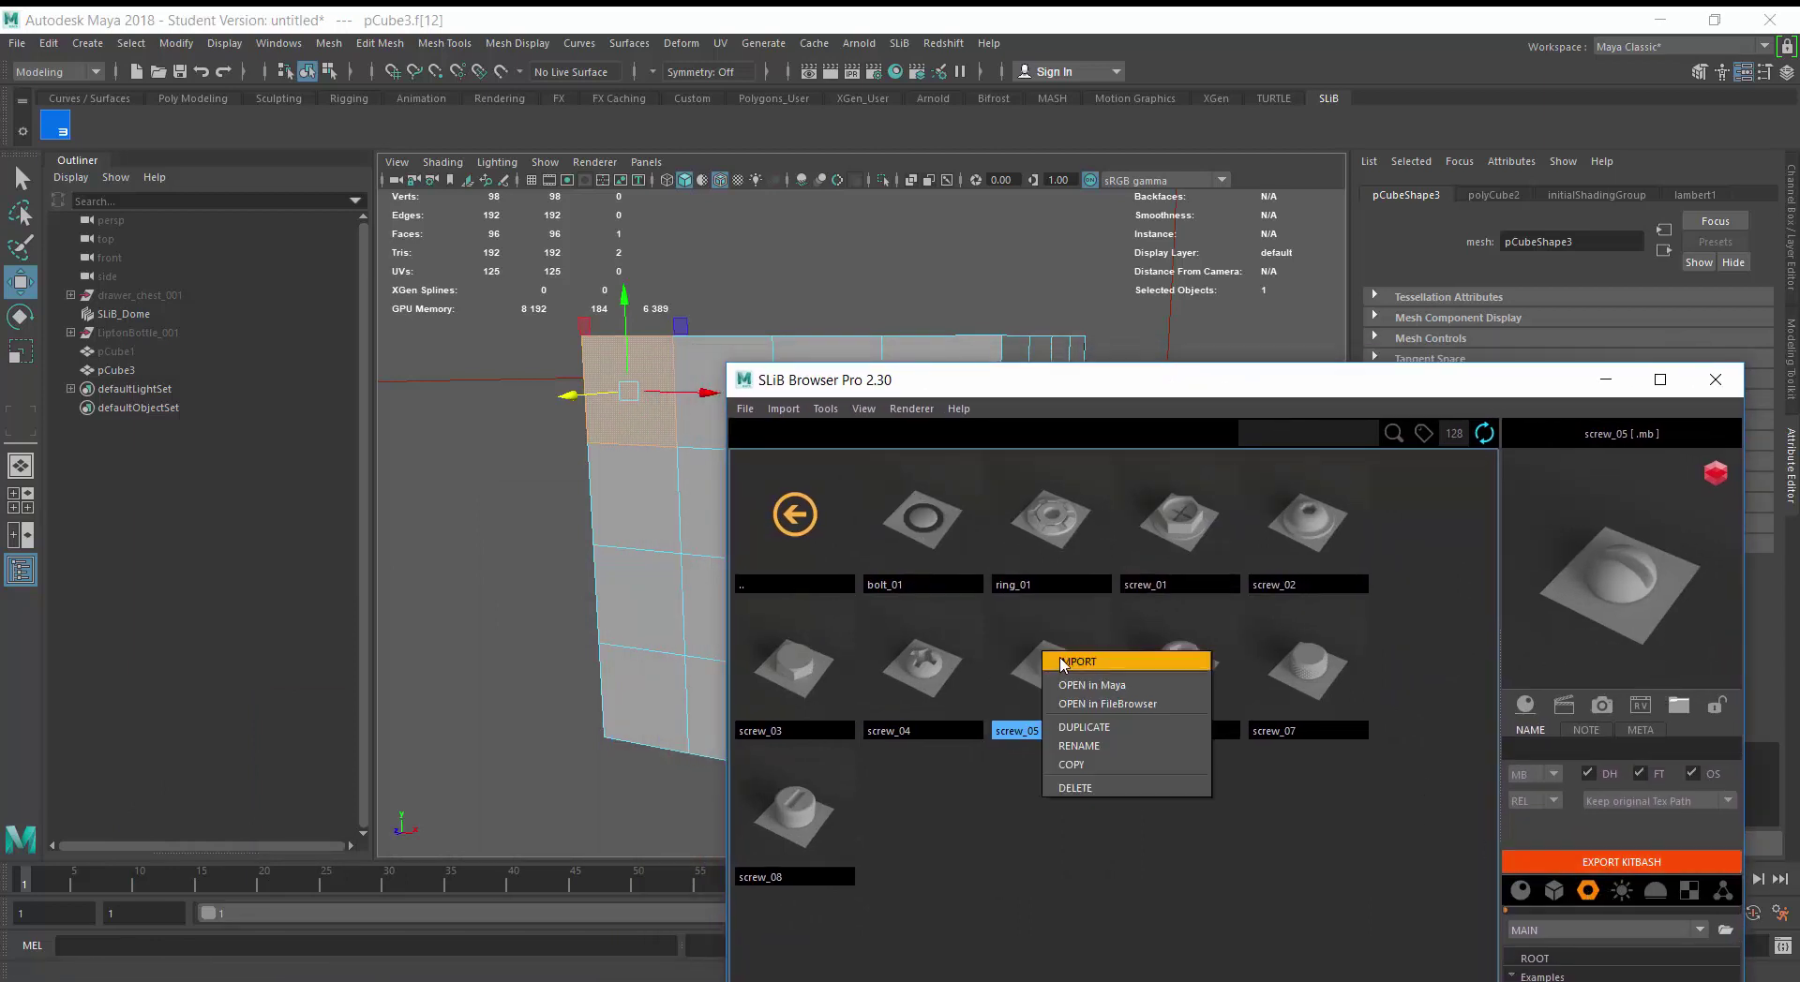
click(1065, 667)
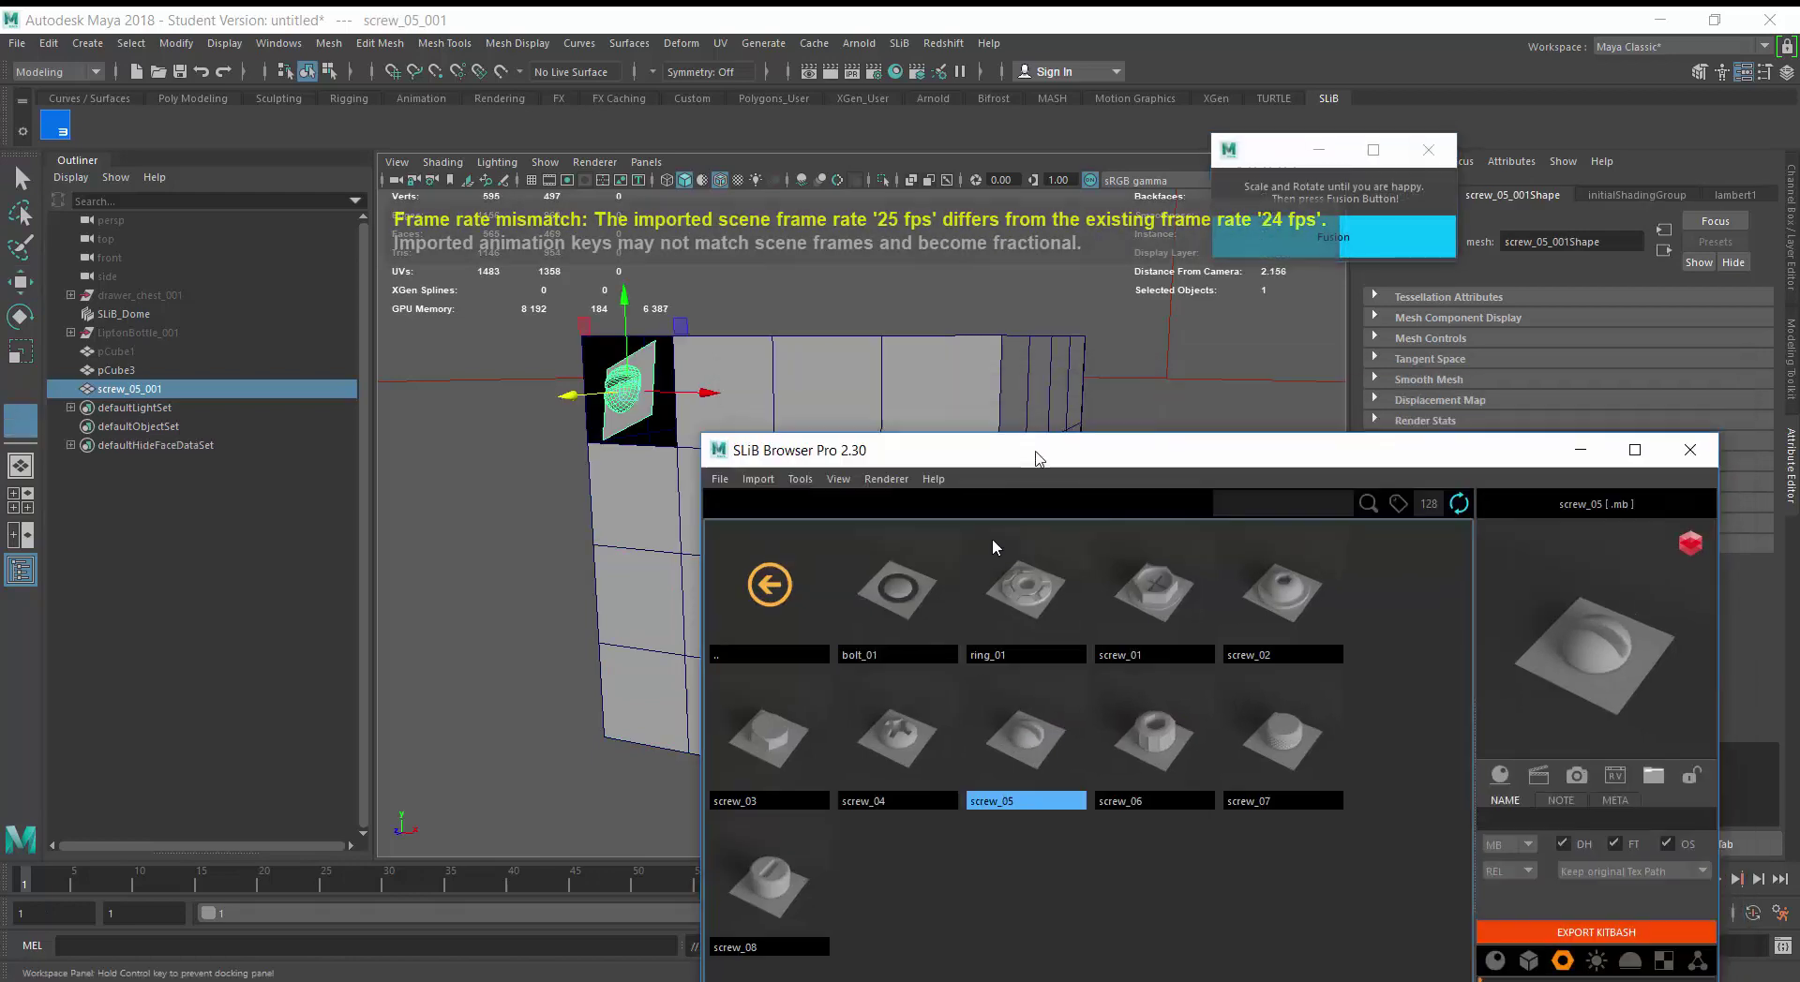
drag(1060, 389, 594, 871)
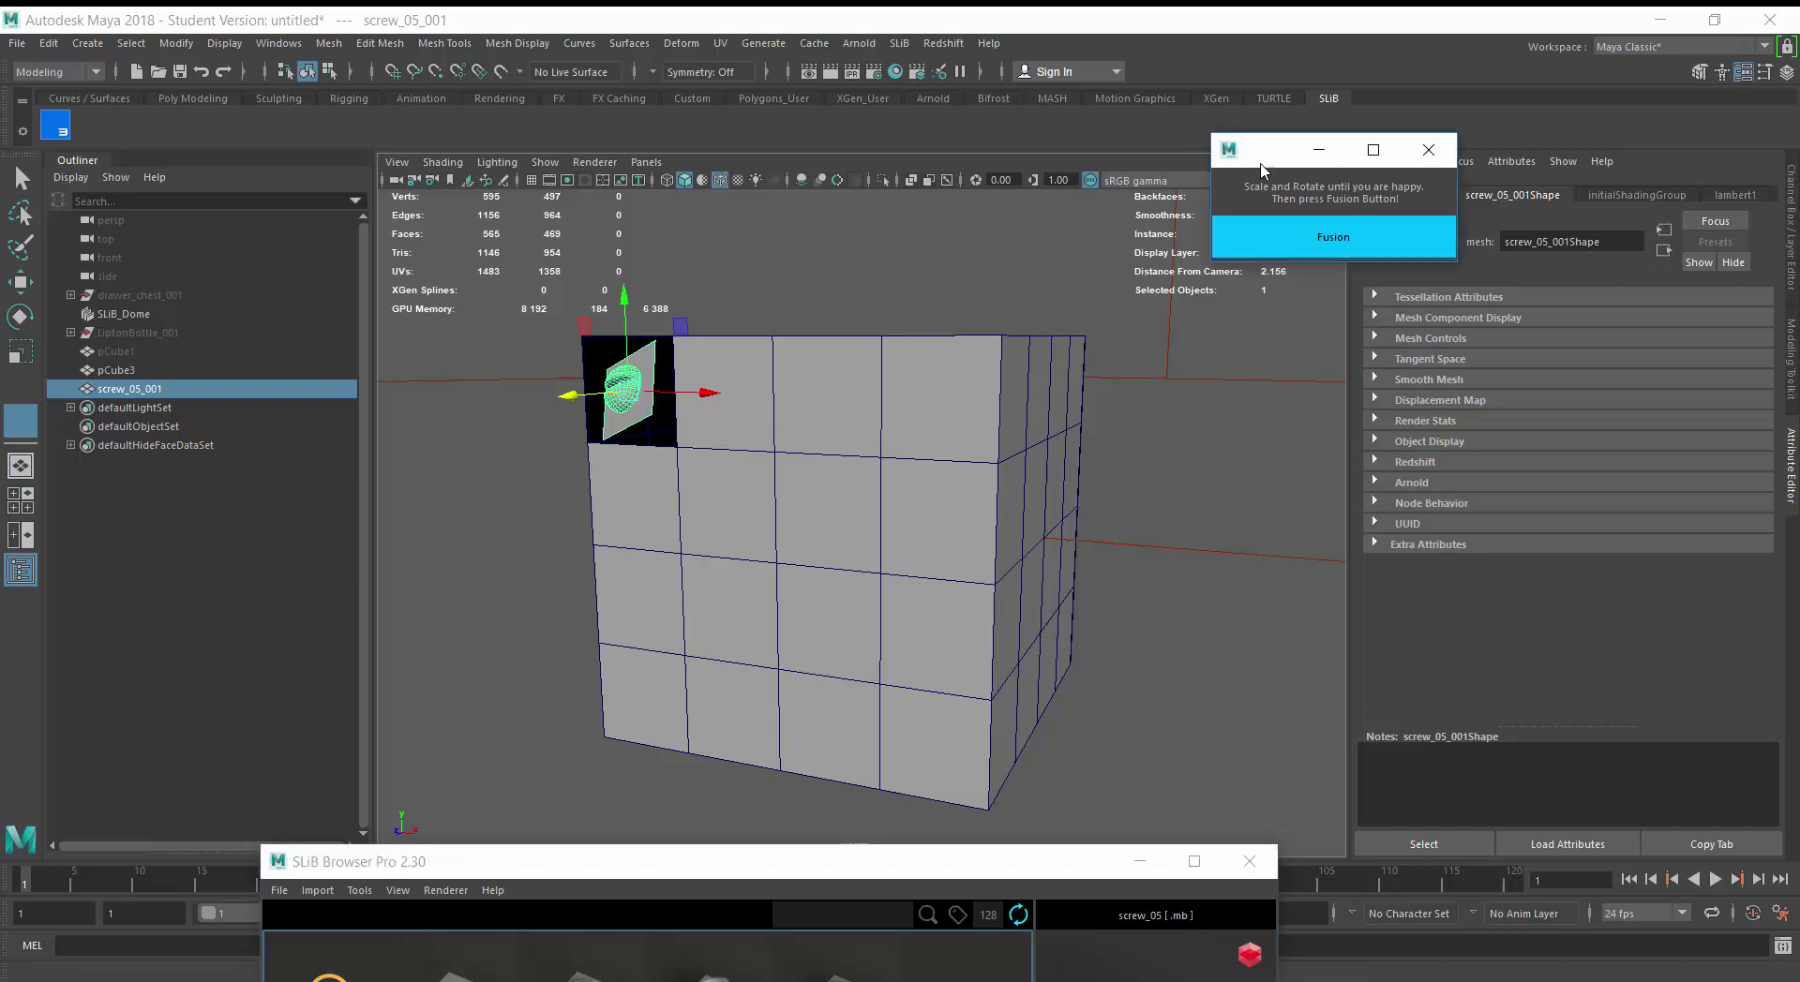
drag(1316, 164, 1198, 416)
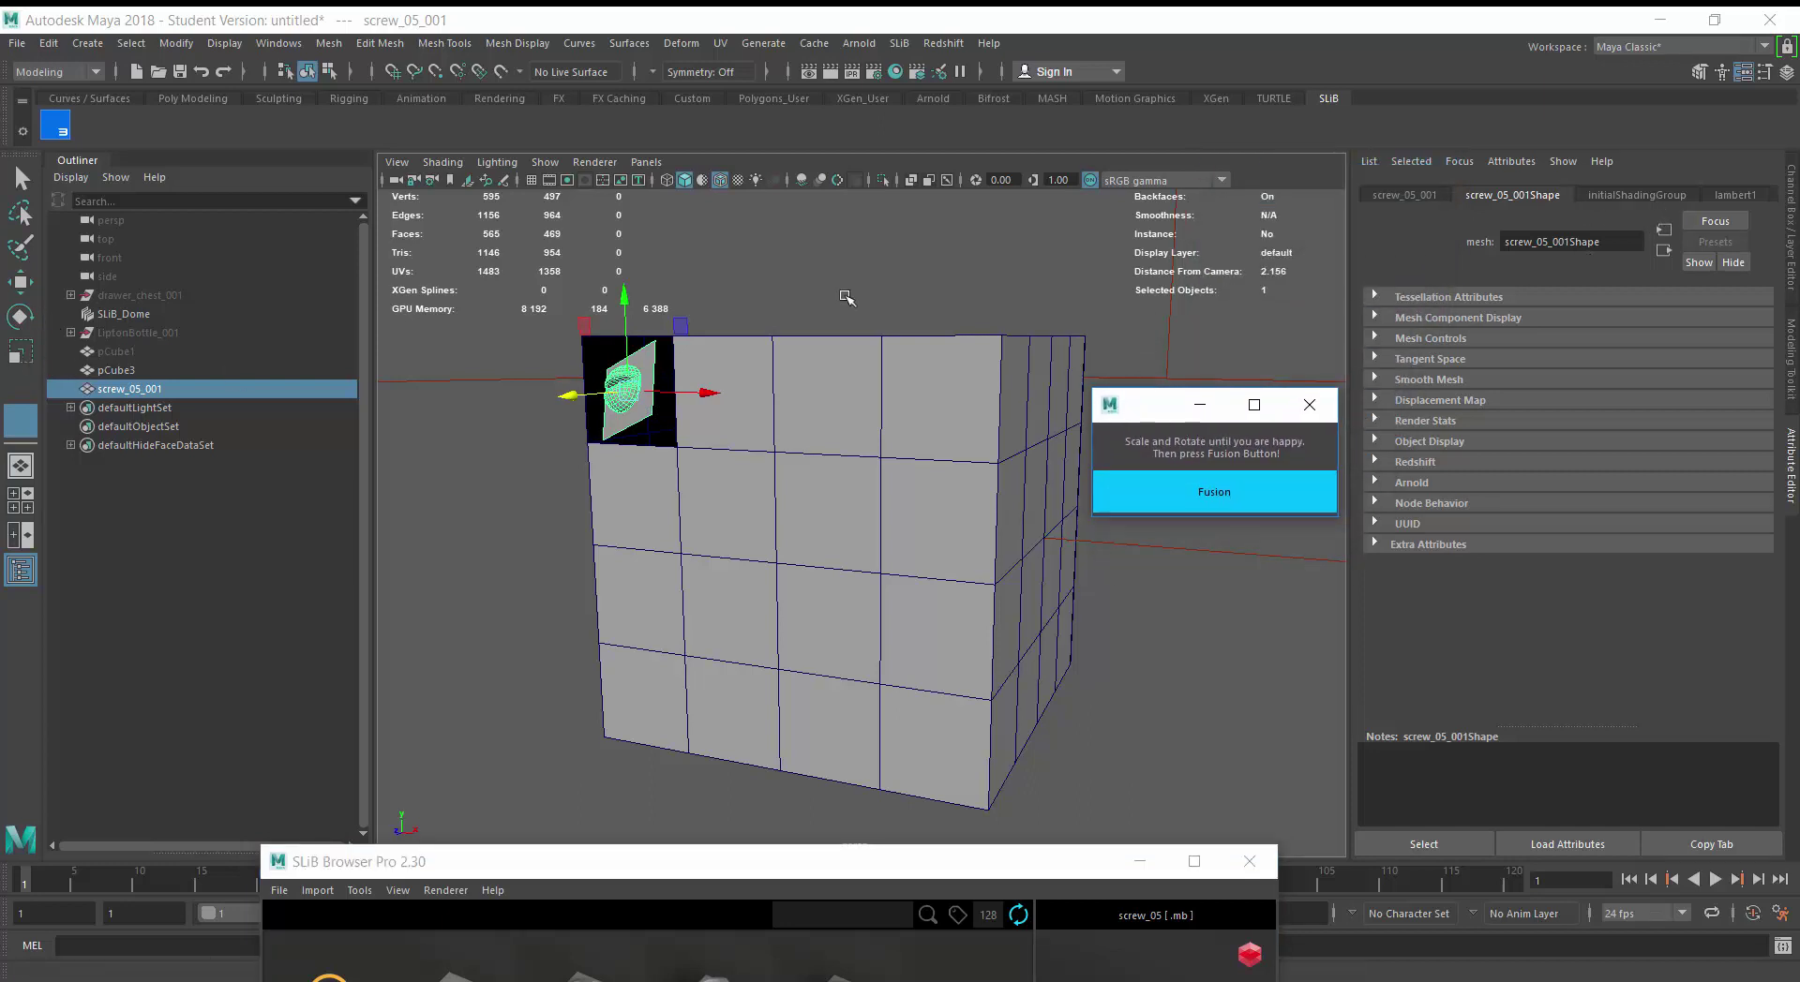
Set the screw's rotation to 90, 0, 0 so it stands upright
key(e)
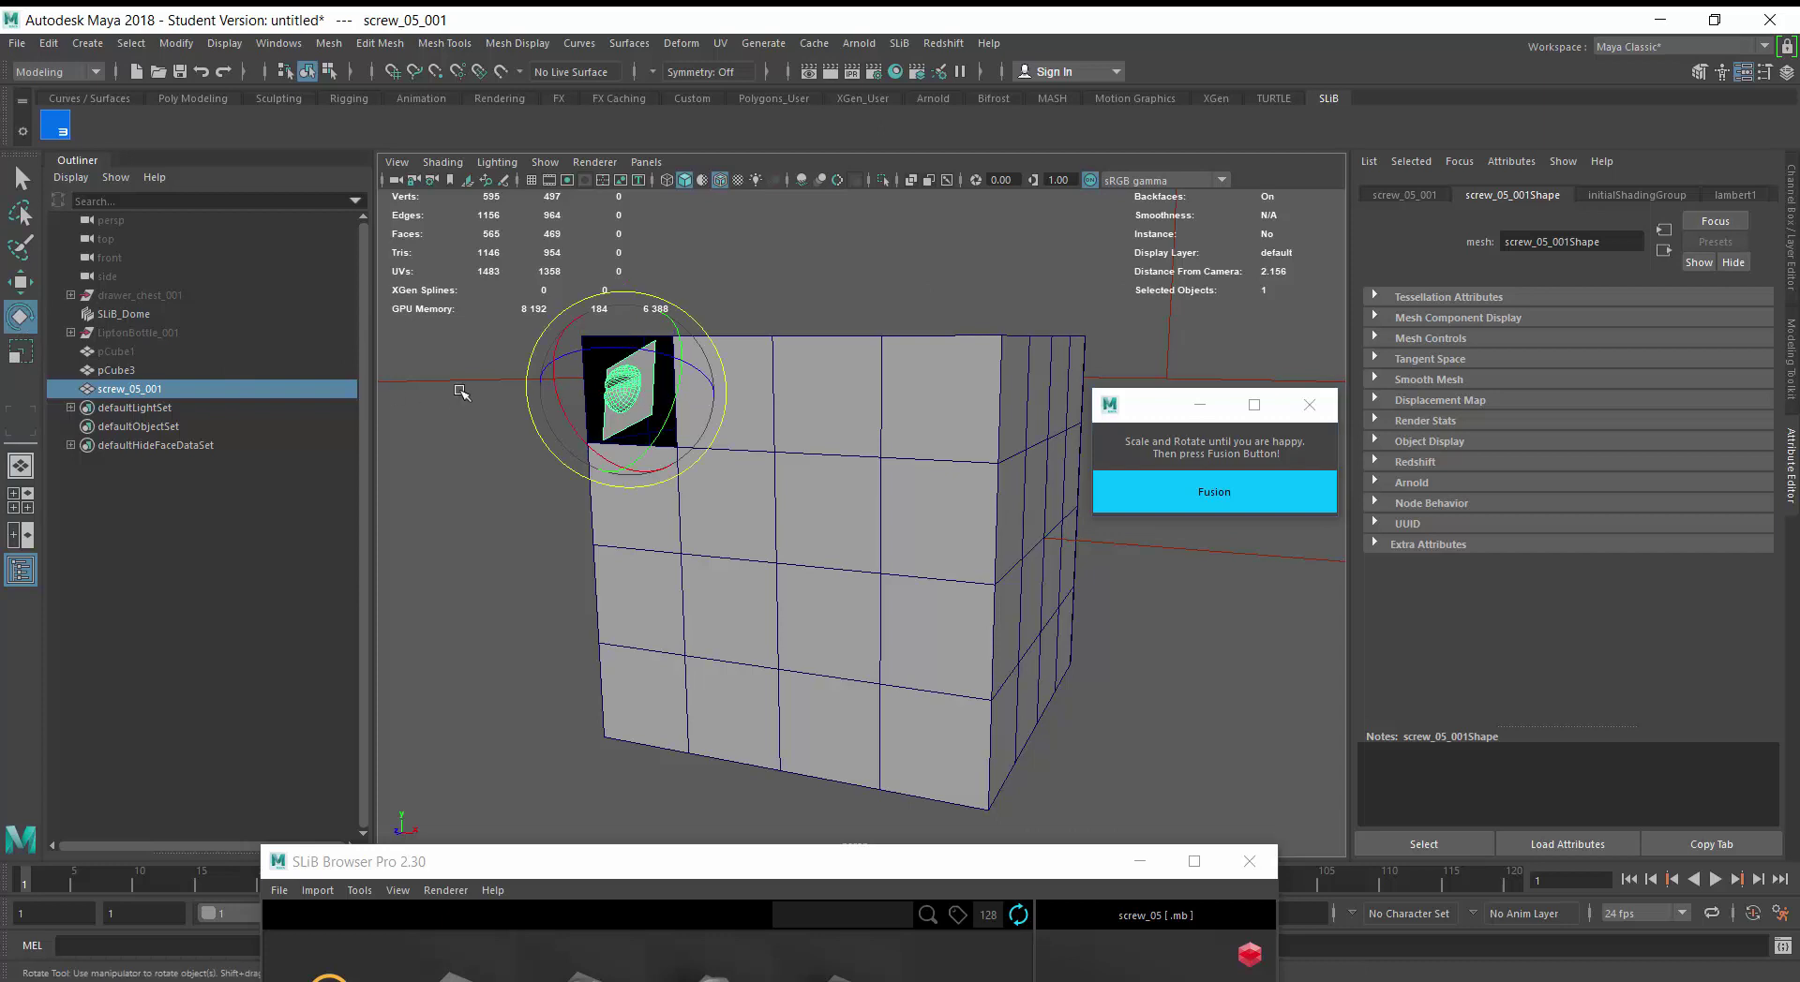
drag(617, 358, 637, 373)
click(1406, 194)
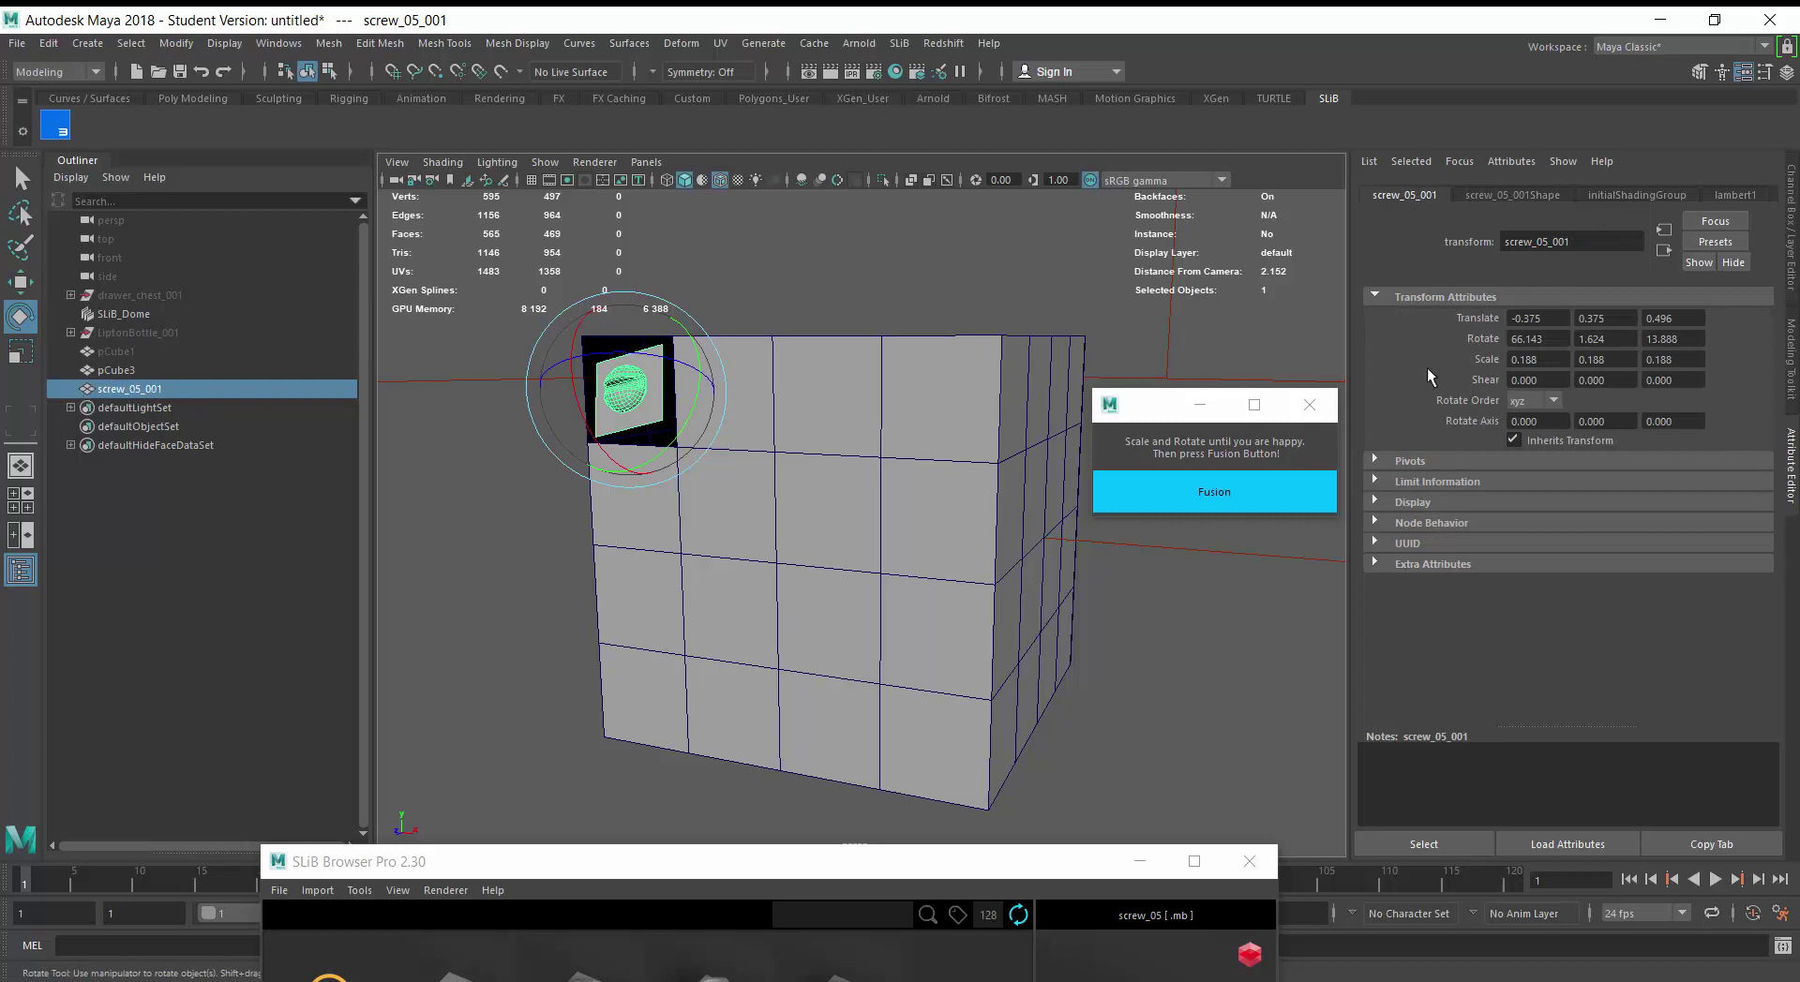
click(1537, 340)
text(90)
key(Return)
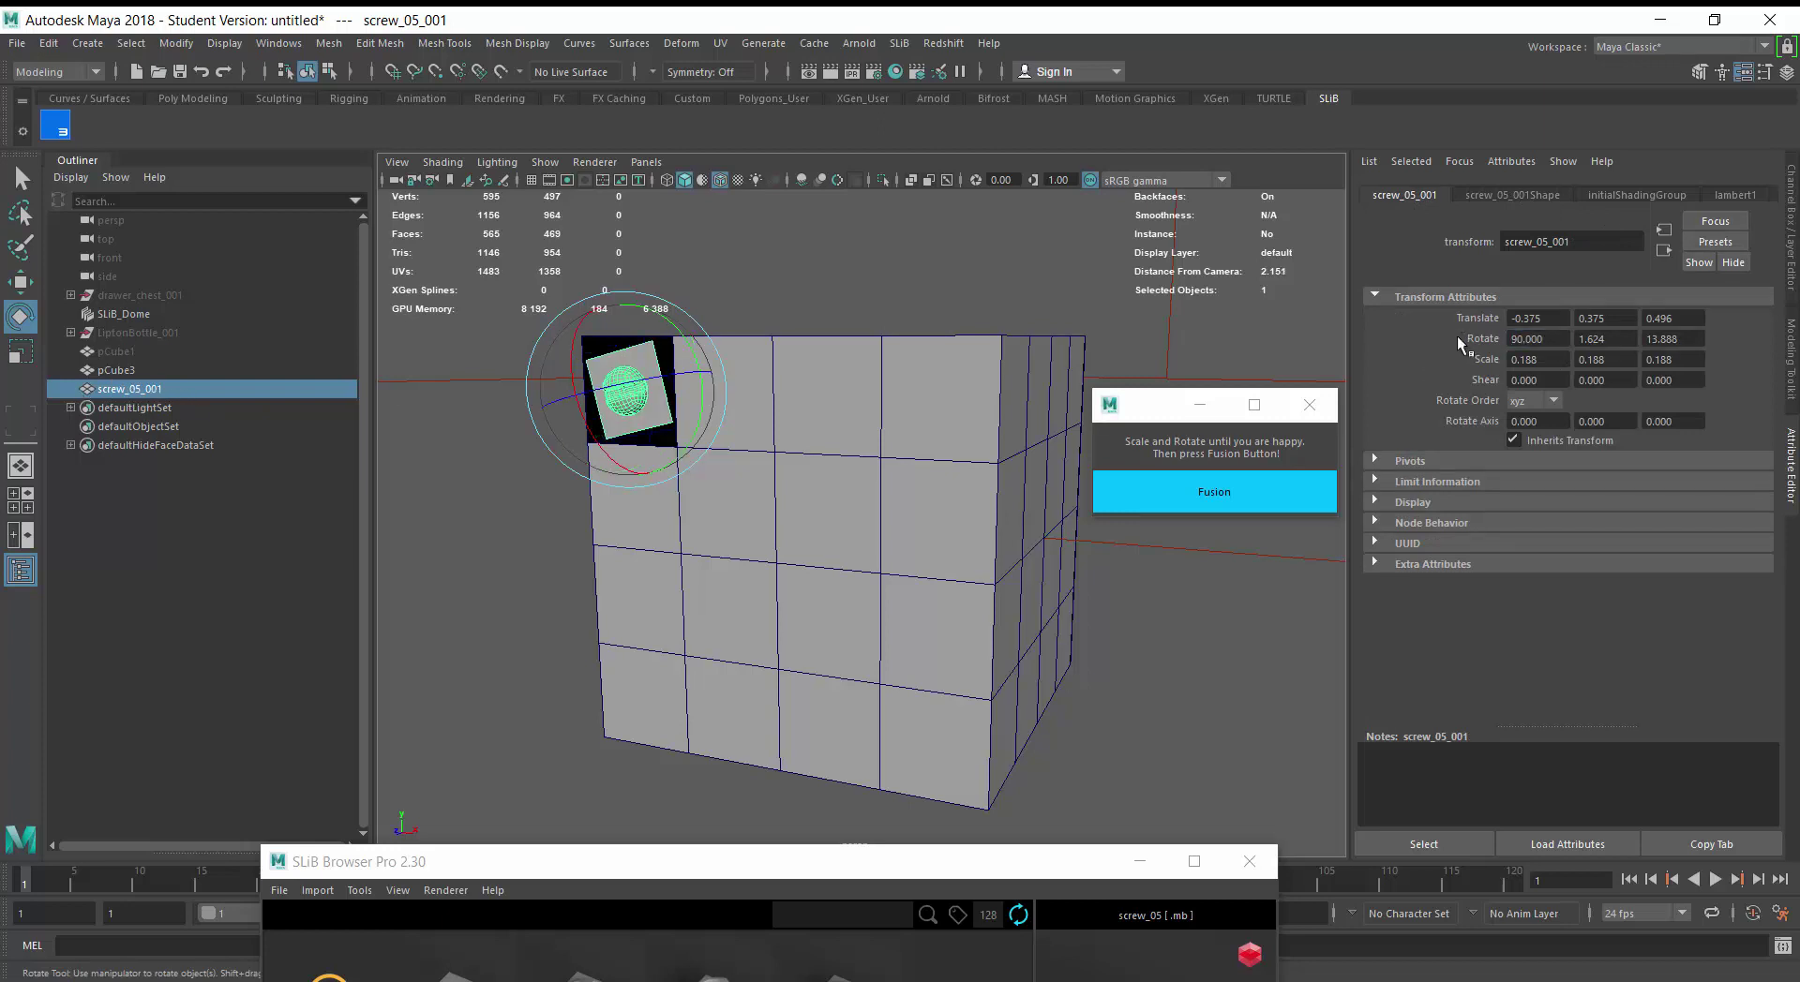
key(Tab)
text(0)
drag(1697, 341, 1639, 340)
text(0)
key(Return)
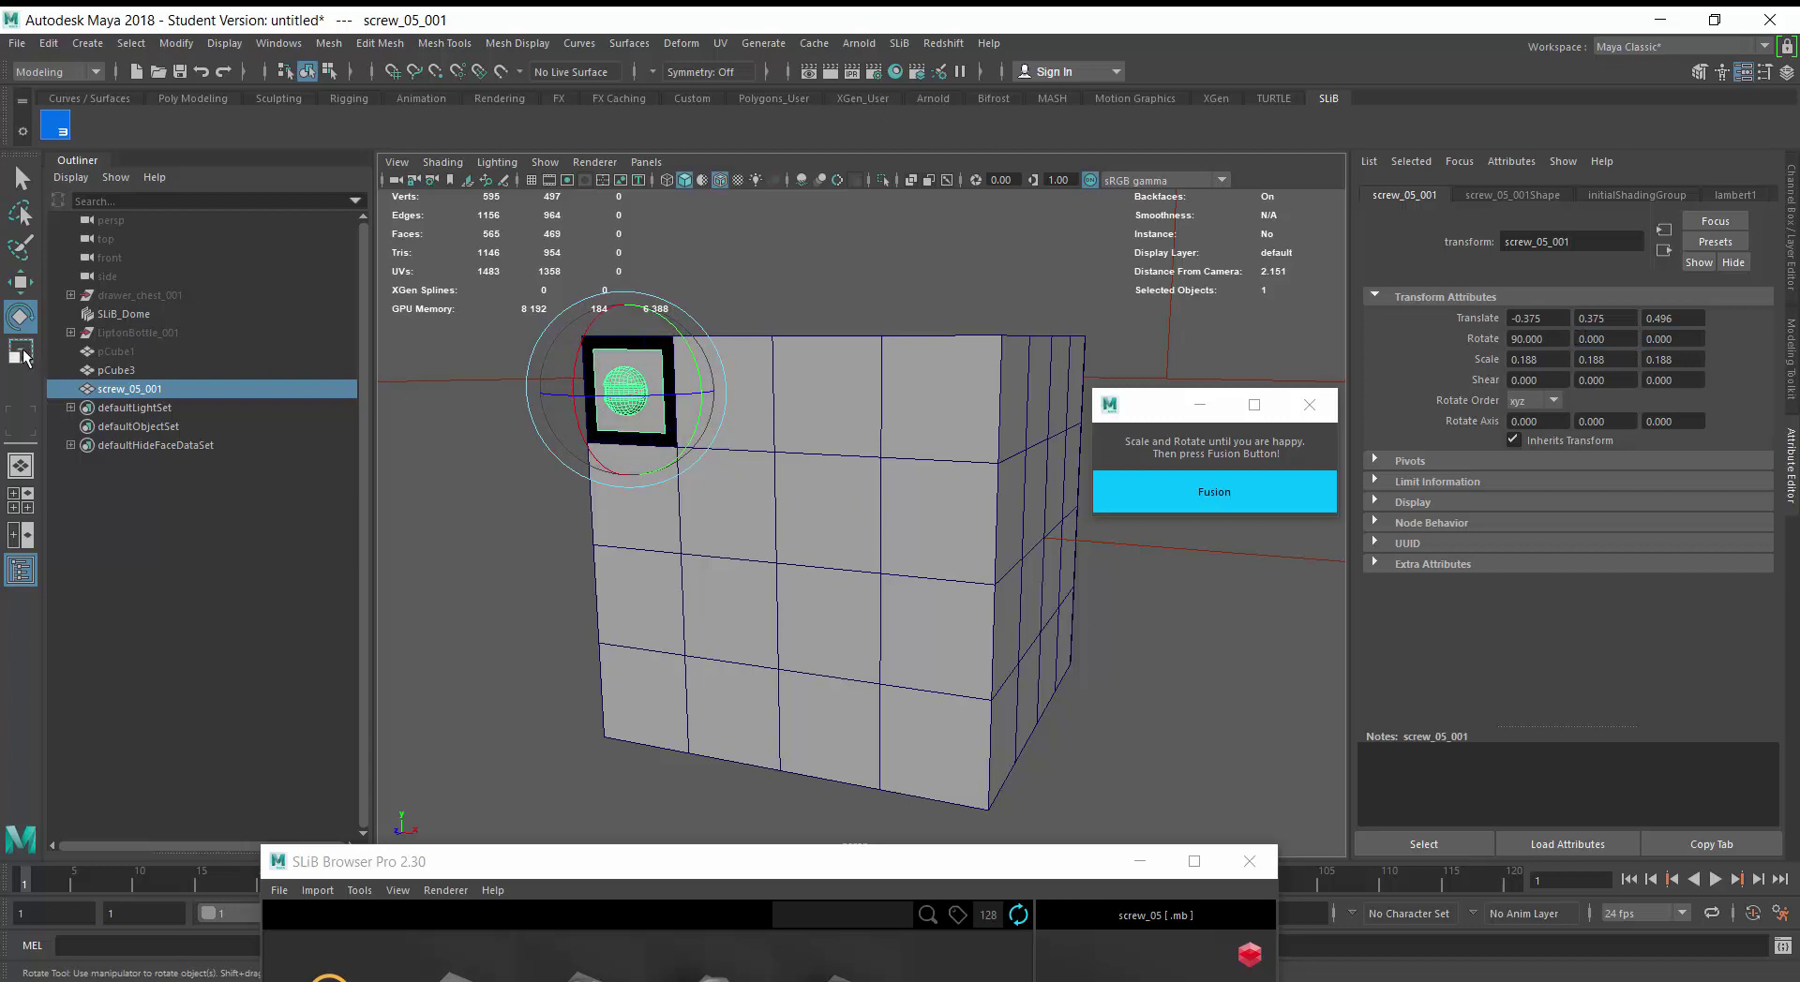
Scale the screw to 0.228 and fuse it into the cube
key(r)
drag(629, 390, 643, 391)
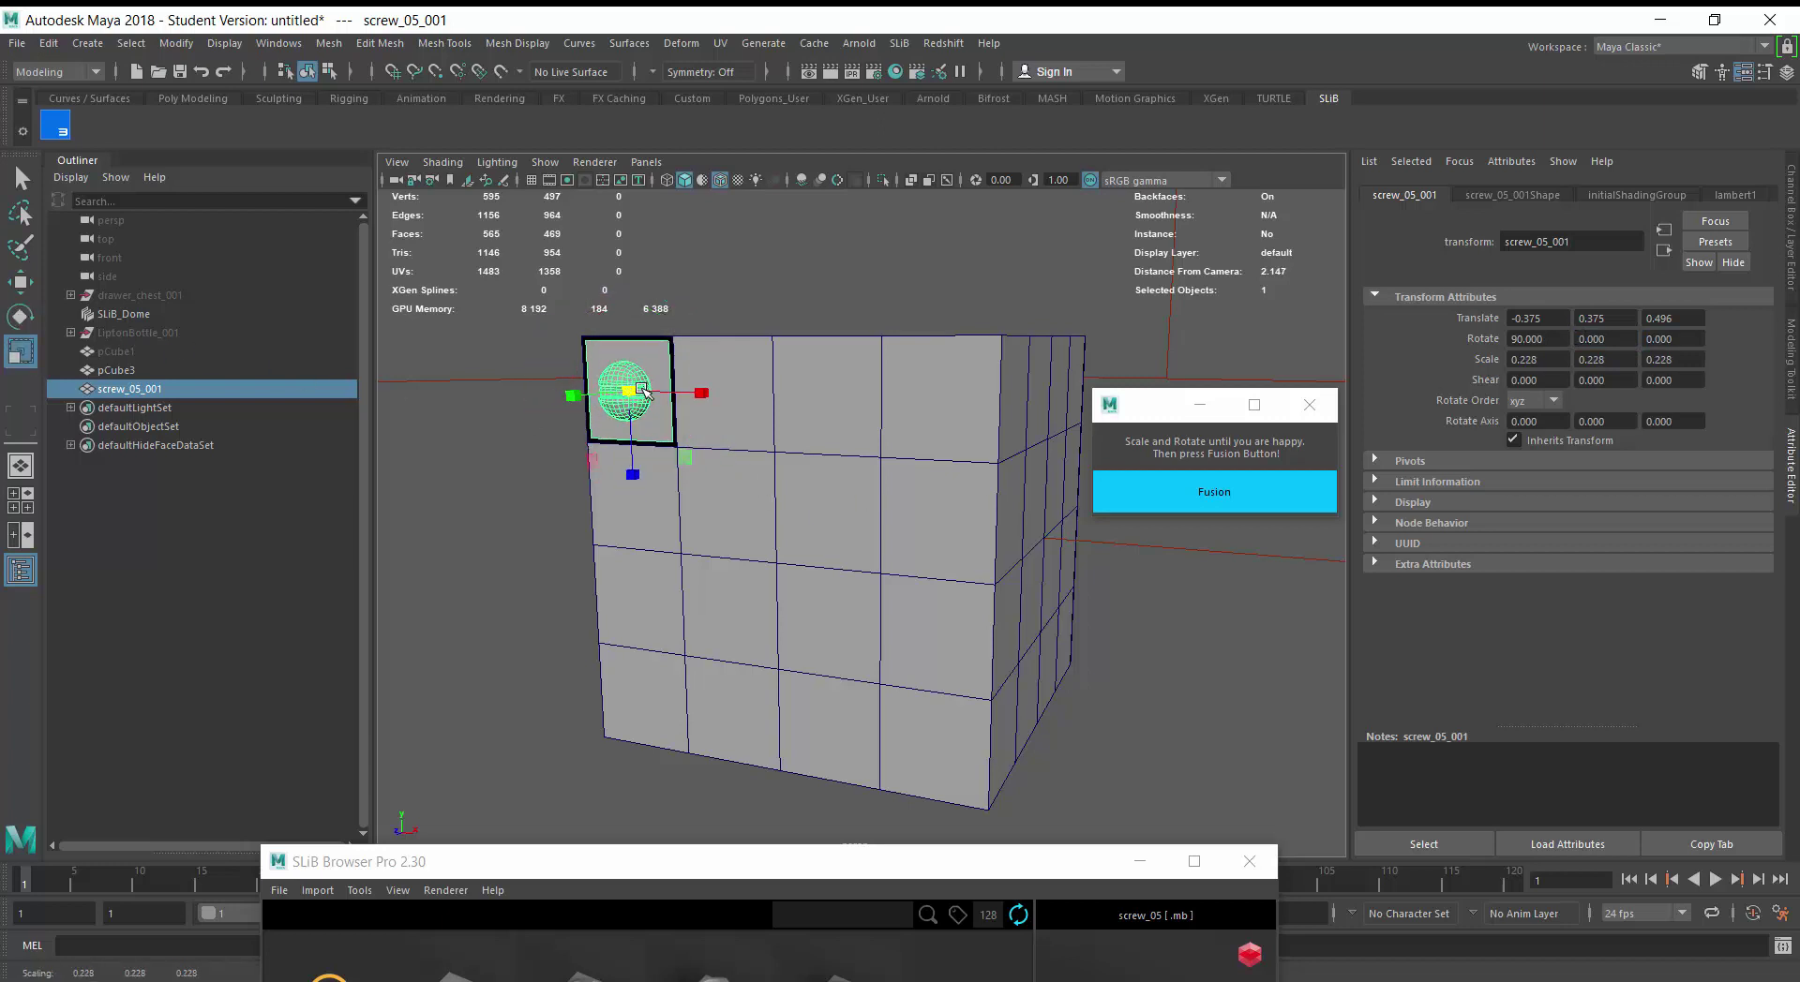
click(1227, 497)
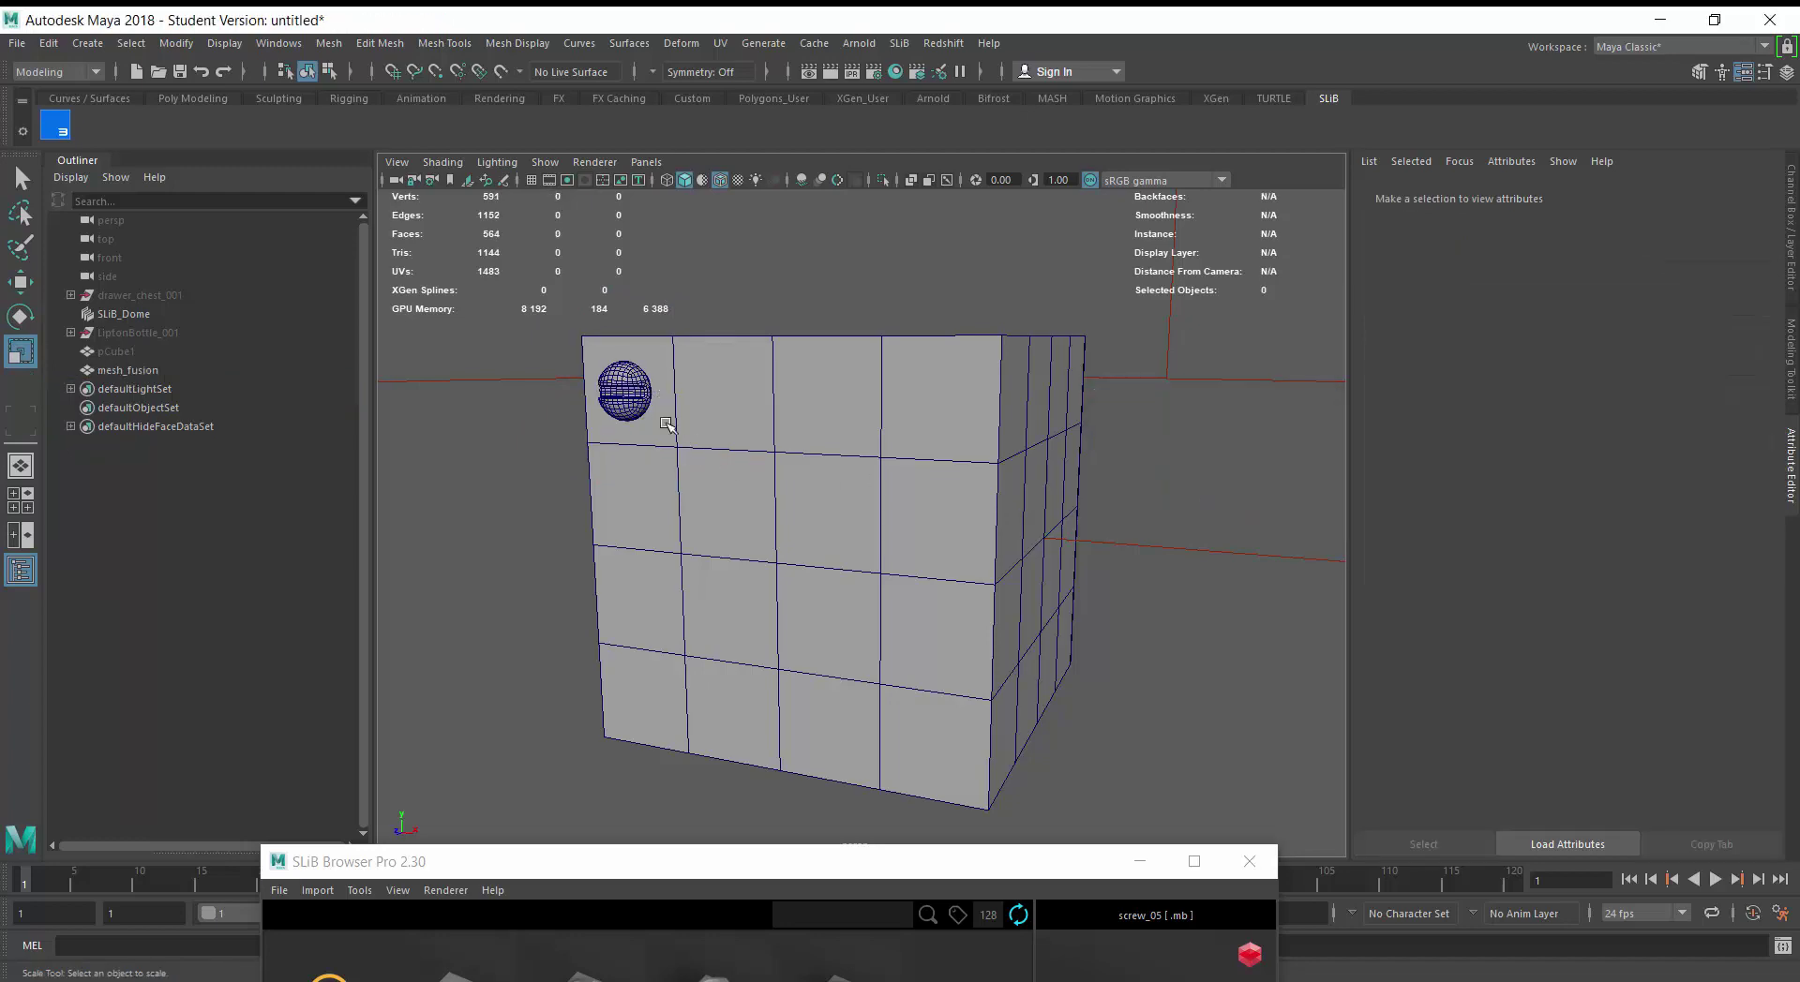
Select the cube's top-right front face and import another screw_05 onto it
alt+drag(669, 463, 745, 464)
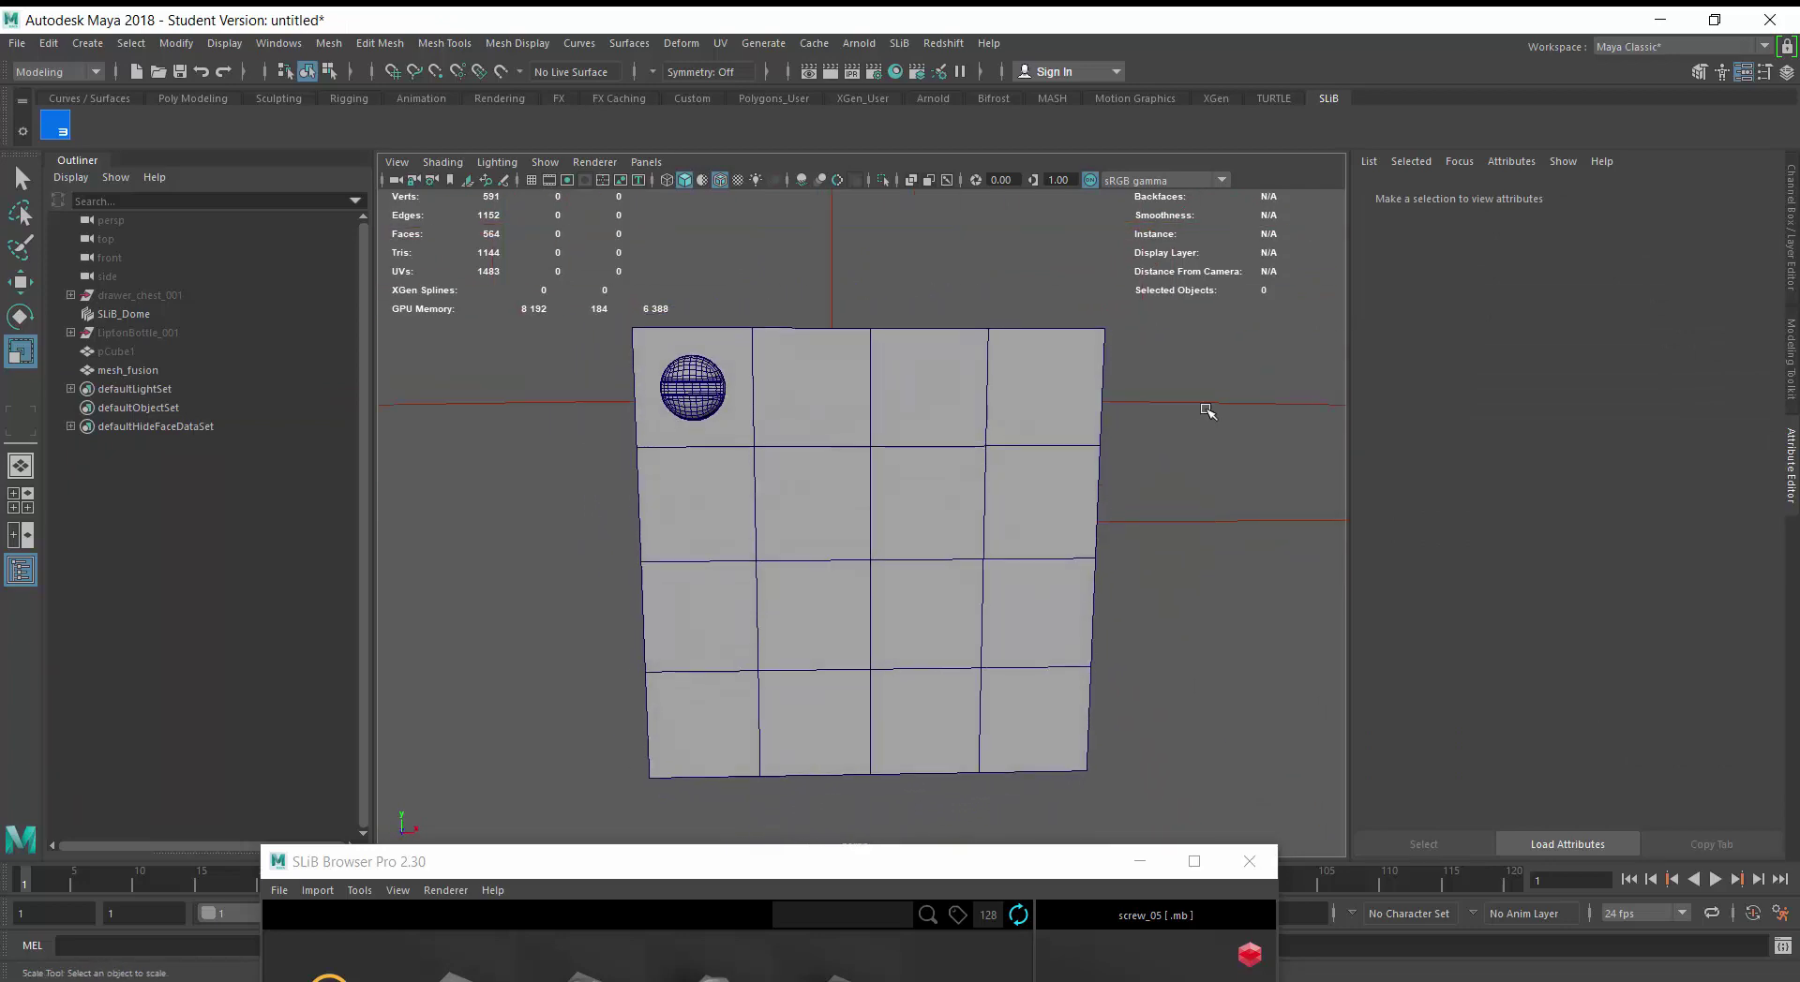
click(1018, 377)
right_drag(1020, 380, 1029, 440)
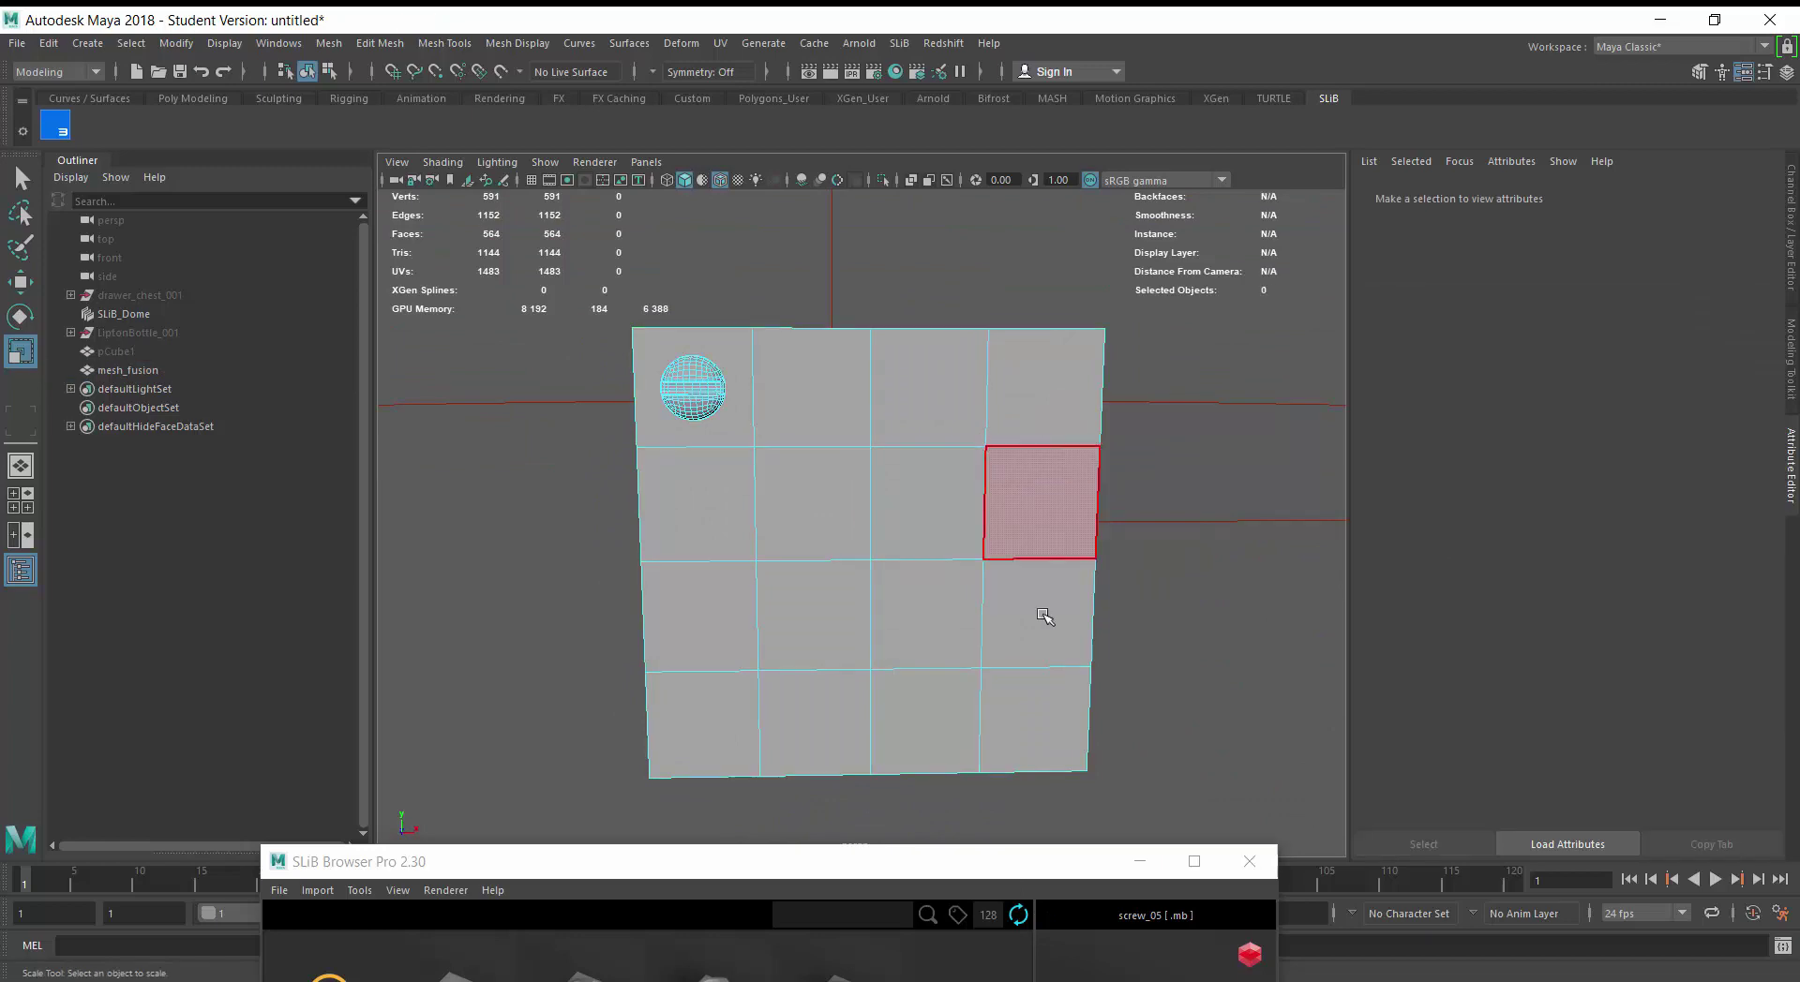
click(1065, 417)
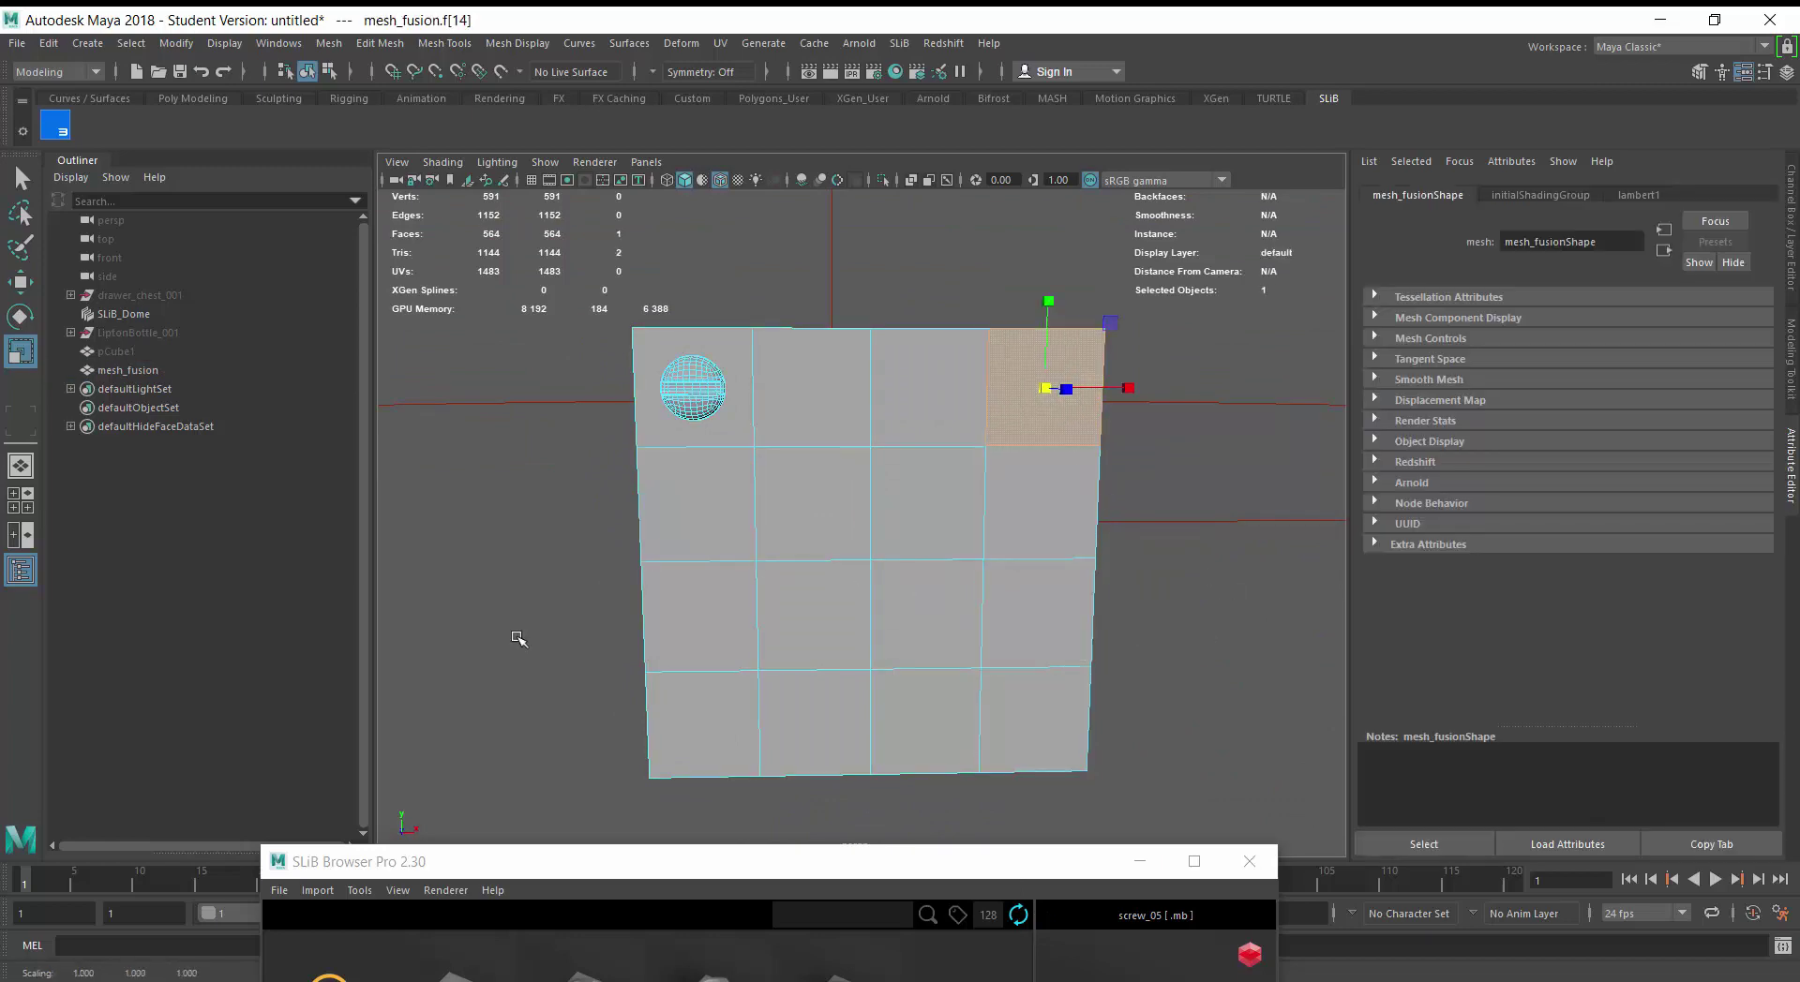
drag(601, 862, 582, 326)
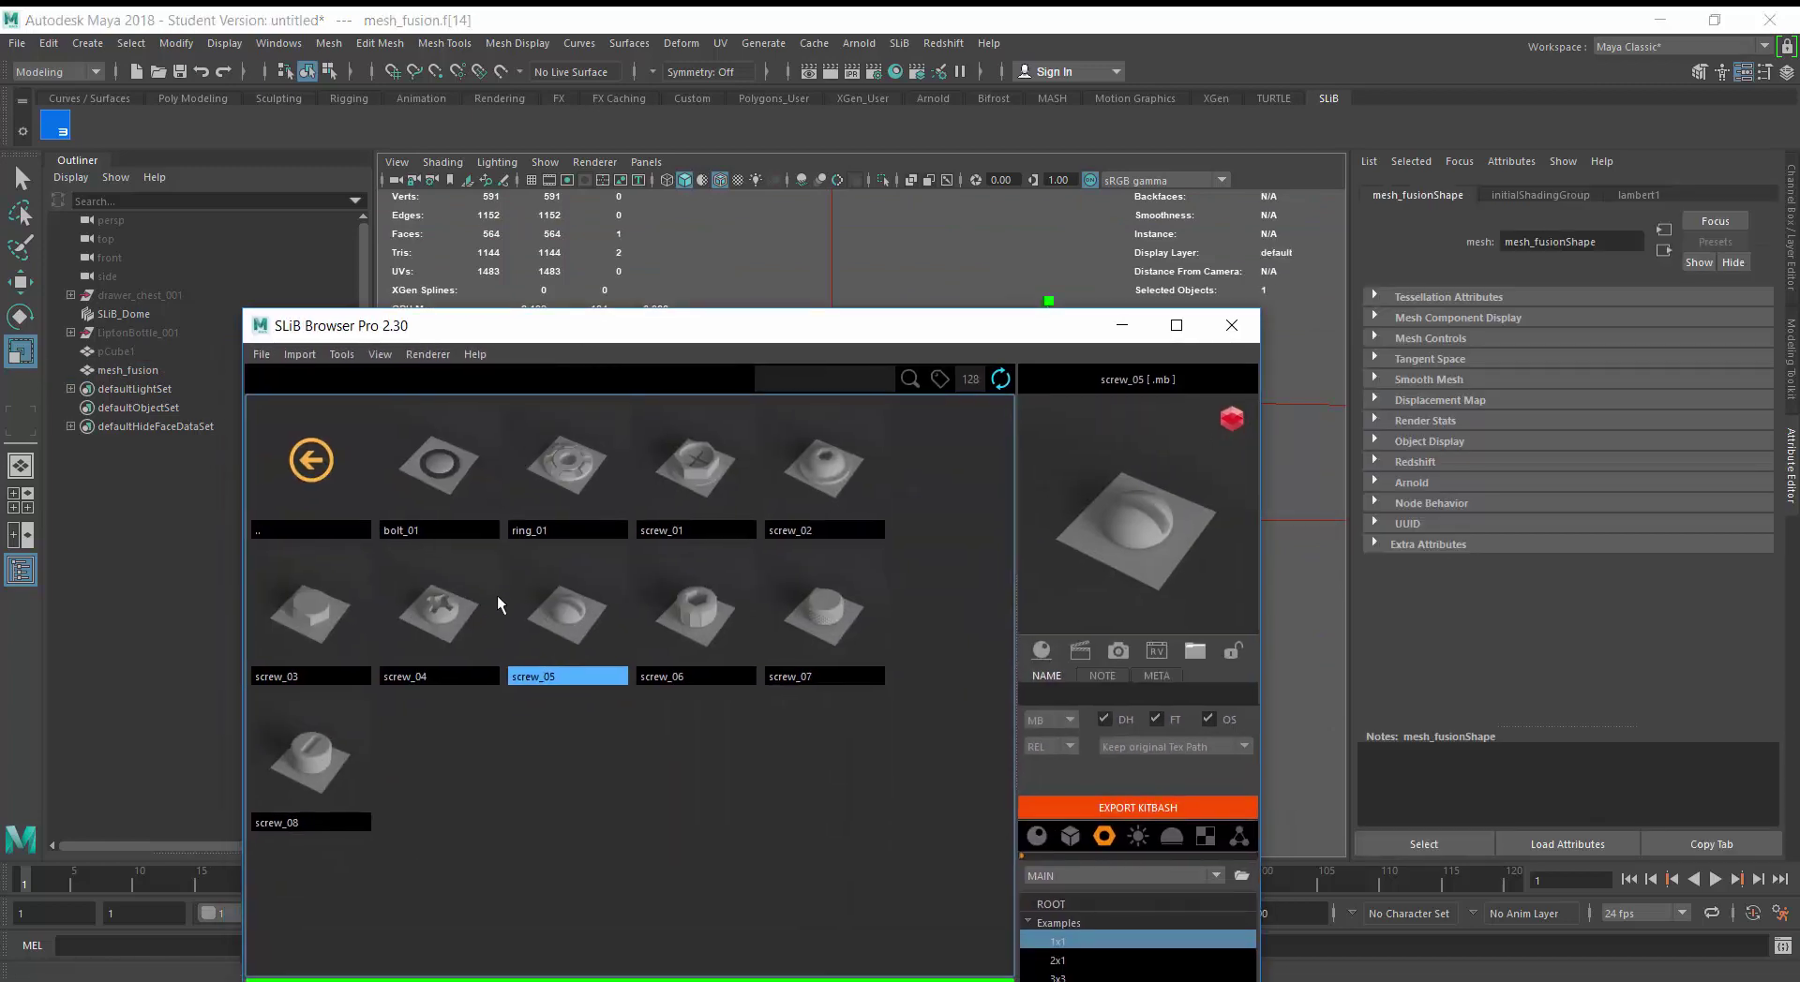
right_click(574, 621)
click(604, 633)
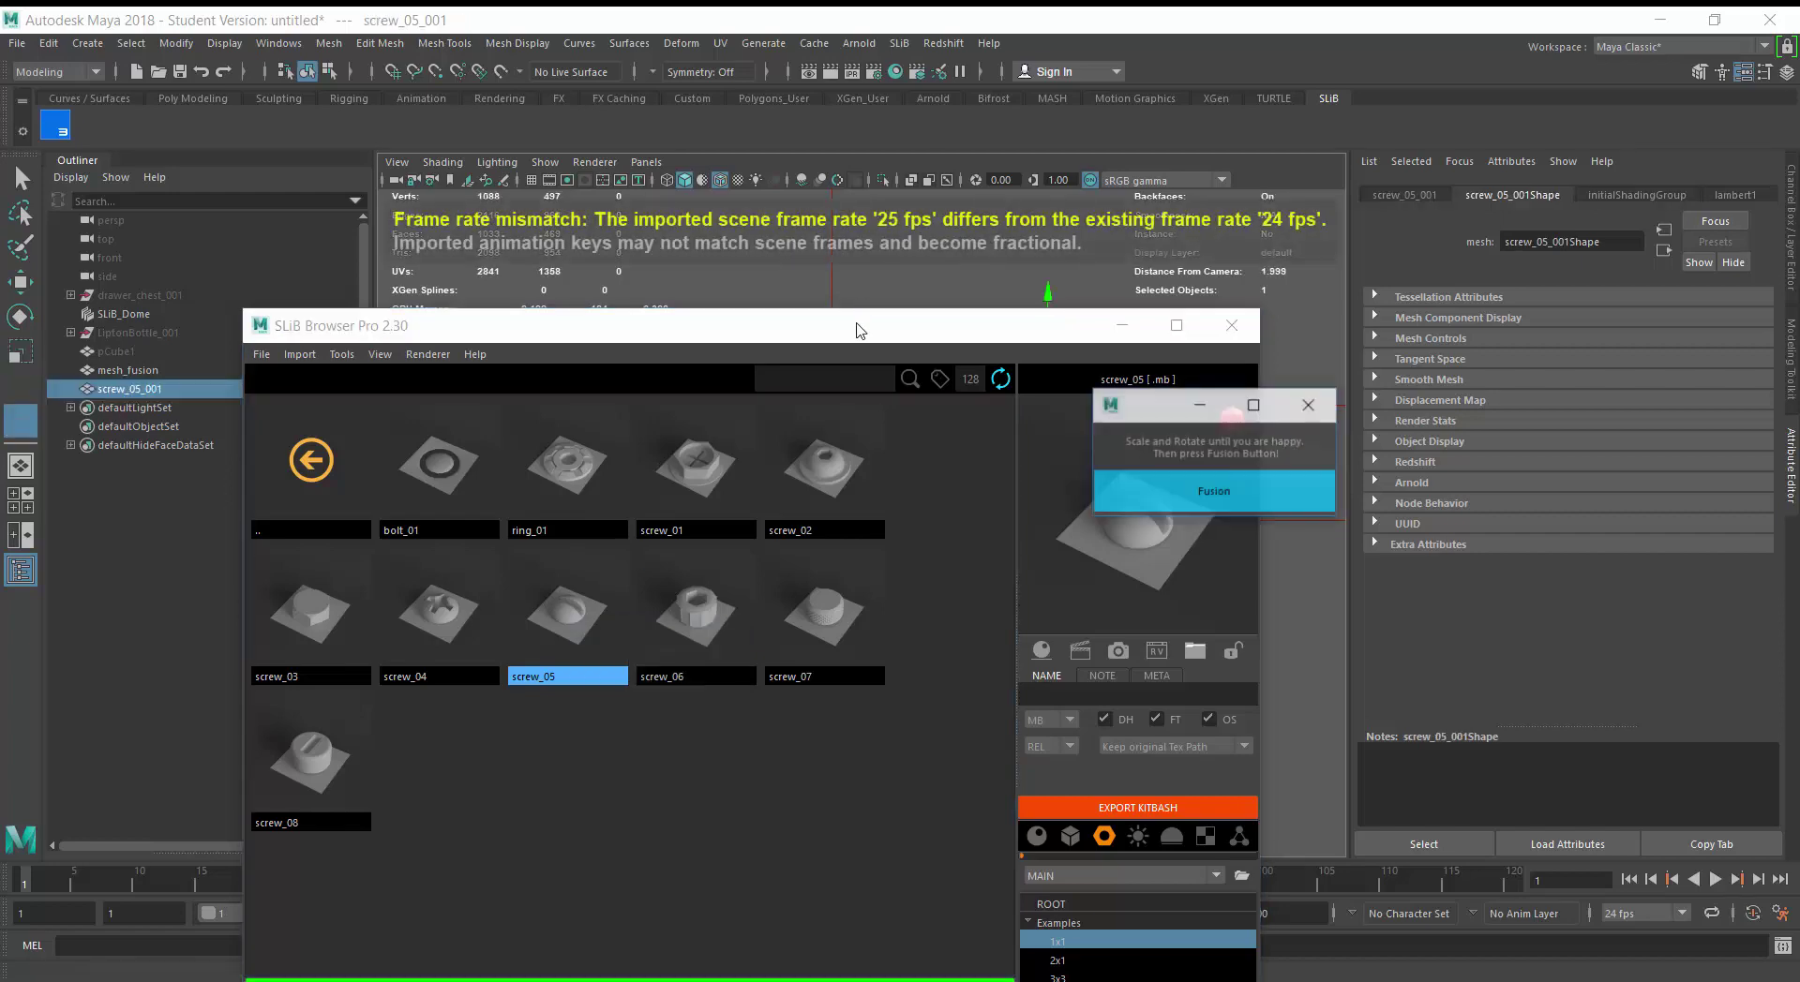
drag(857, 326, 687, 839)
drag(1166, 405, 1206, 647)
Set the second screw's rotation to 90, 0, 0
click(1441, 195)
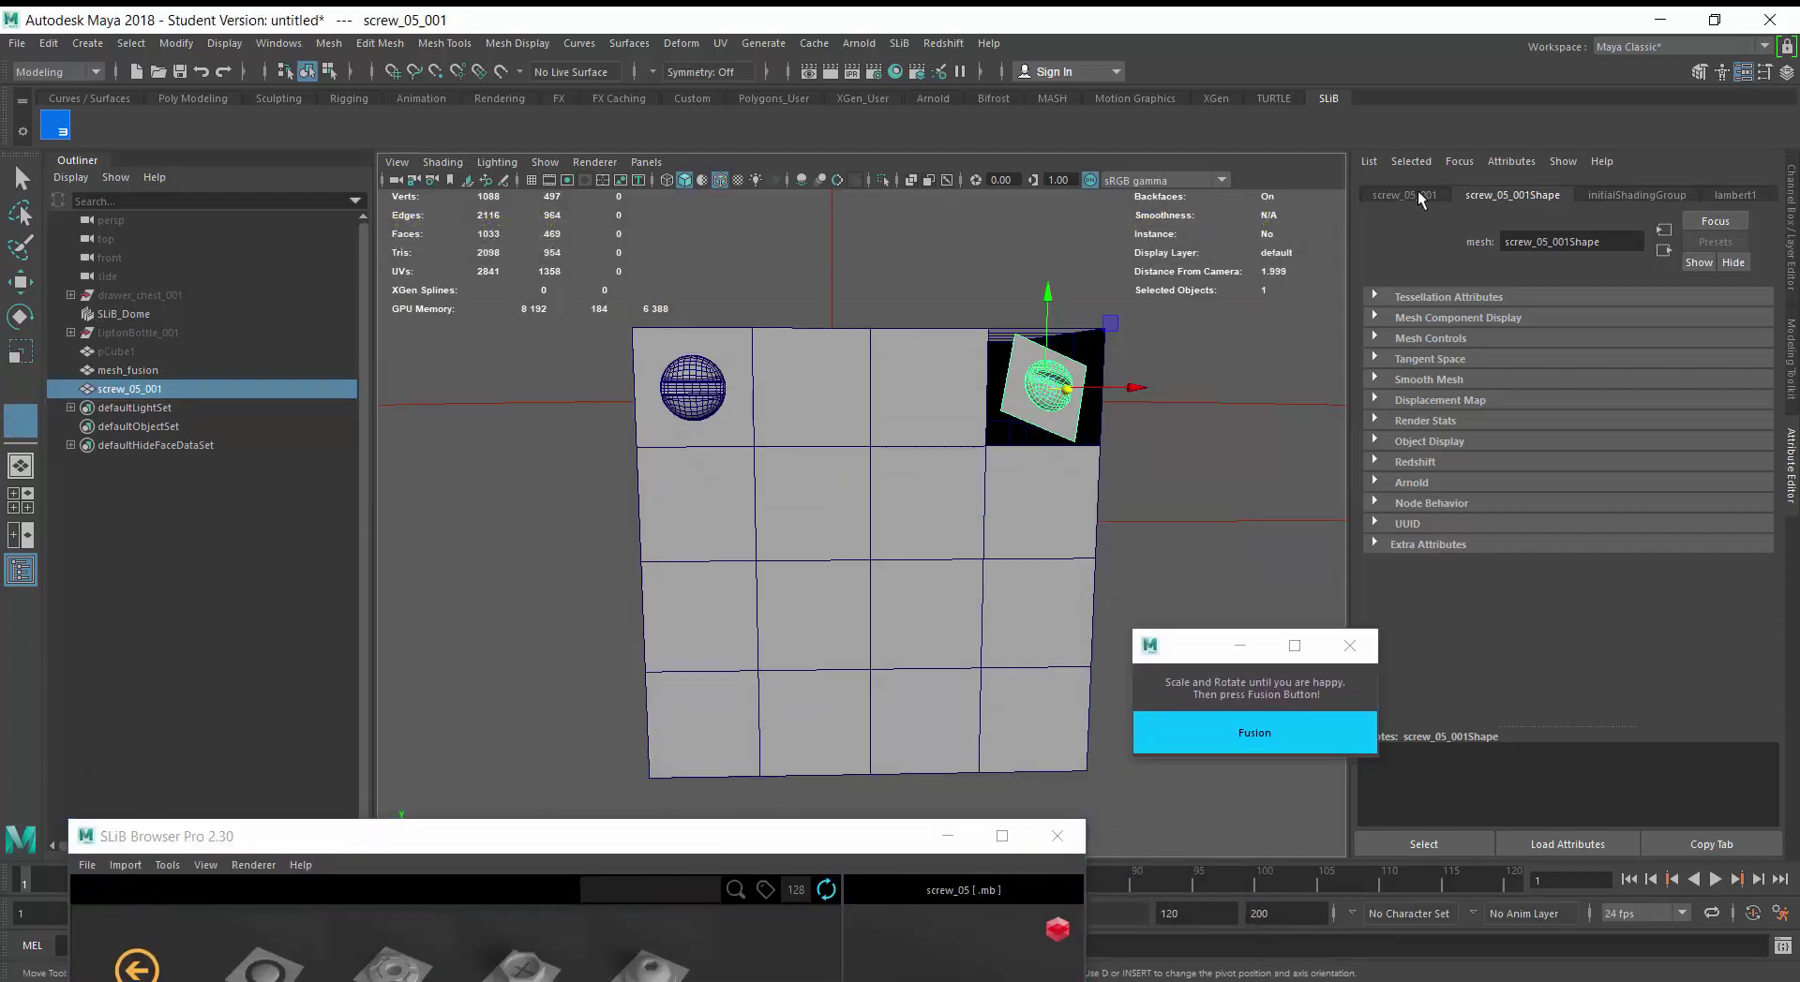
double_click(1536, 338)
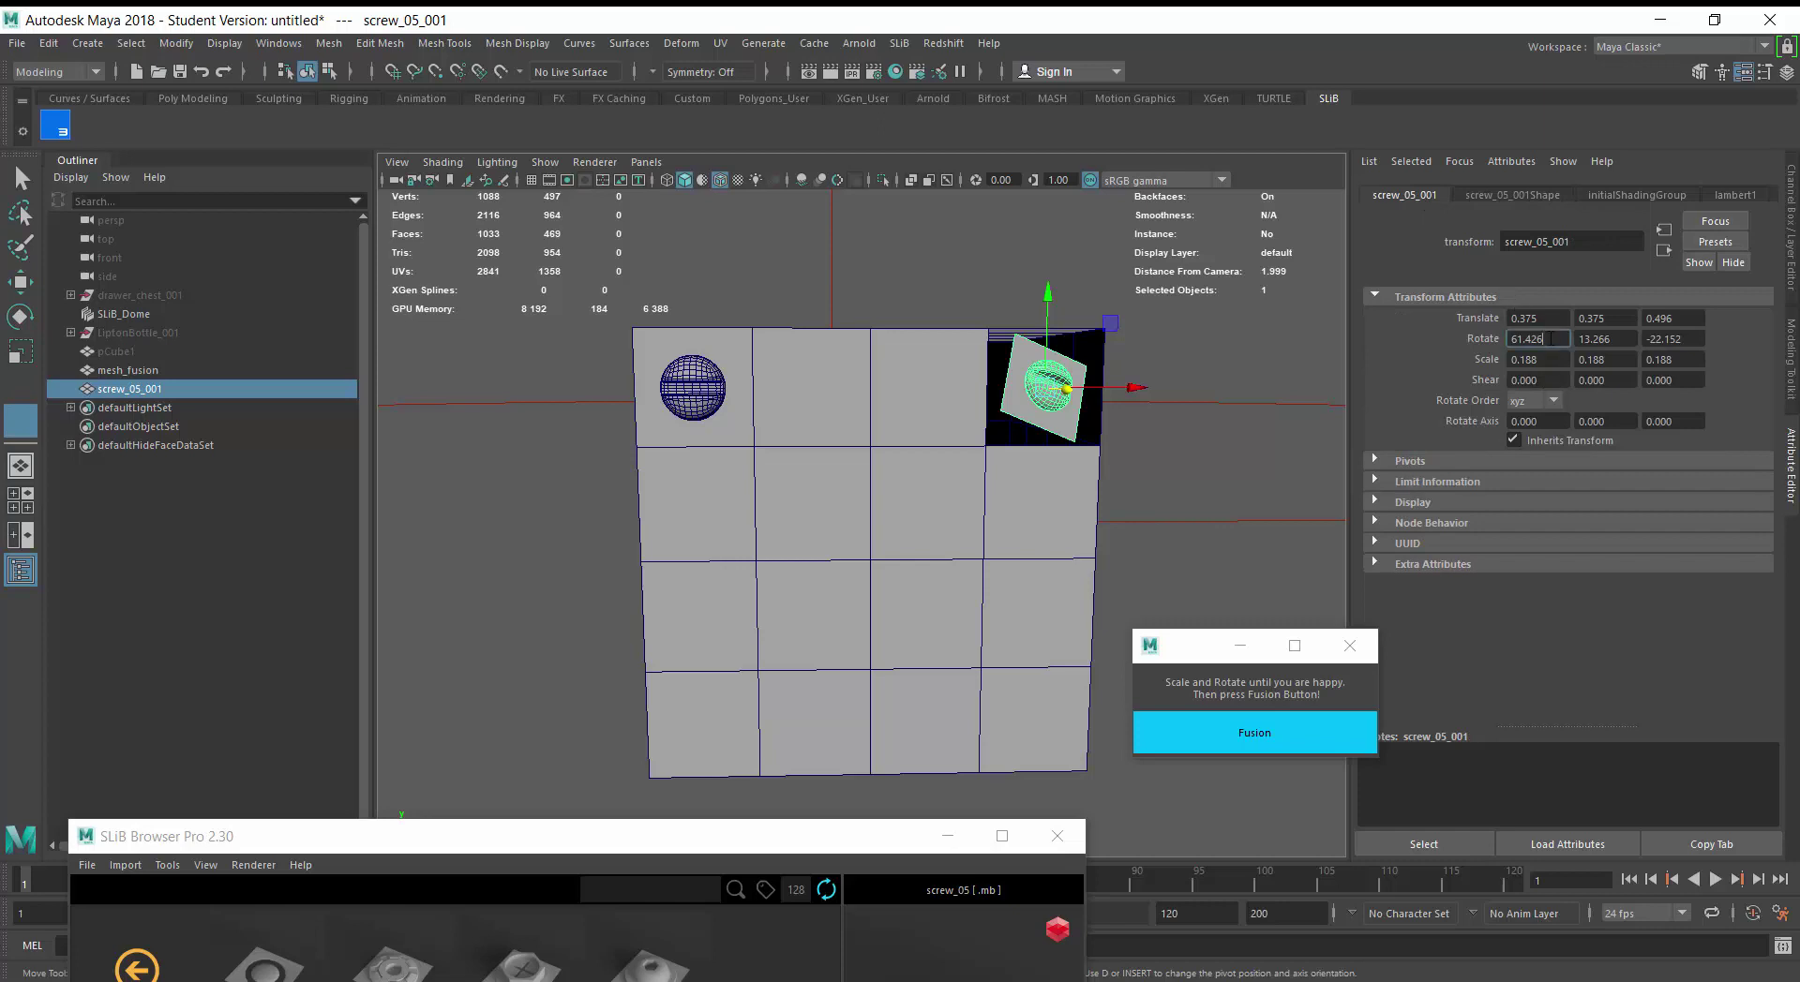
text(90)
key(Tab)
text(0)
key(Tab)
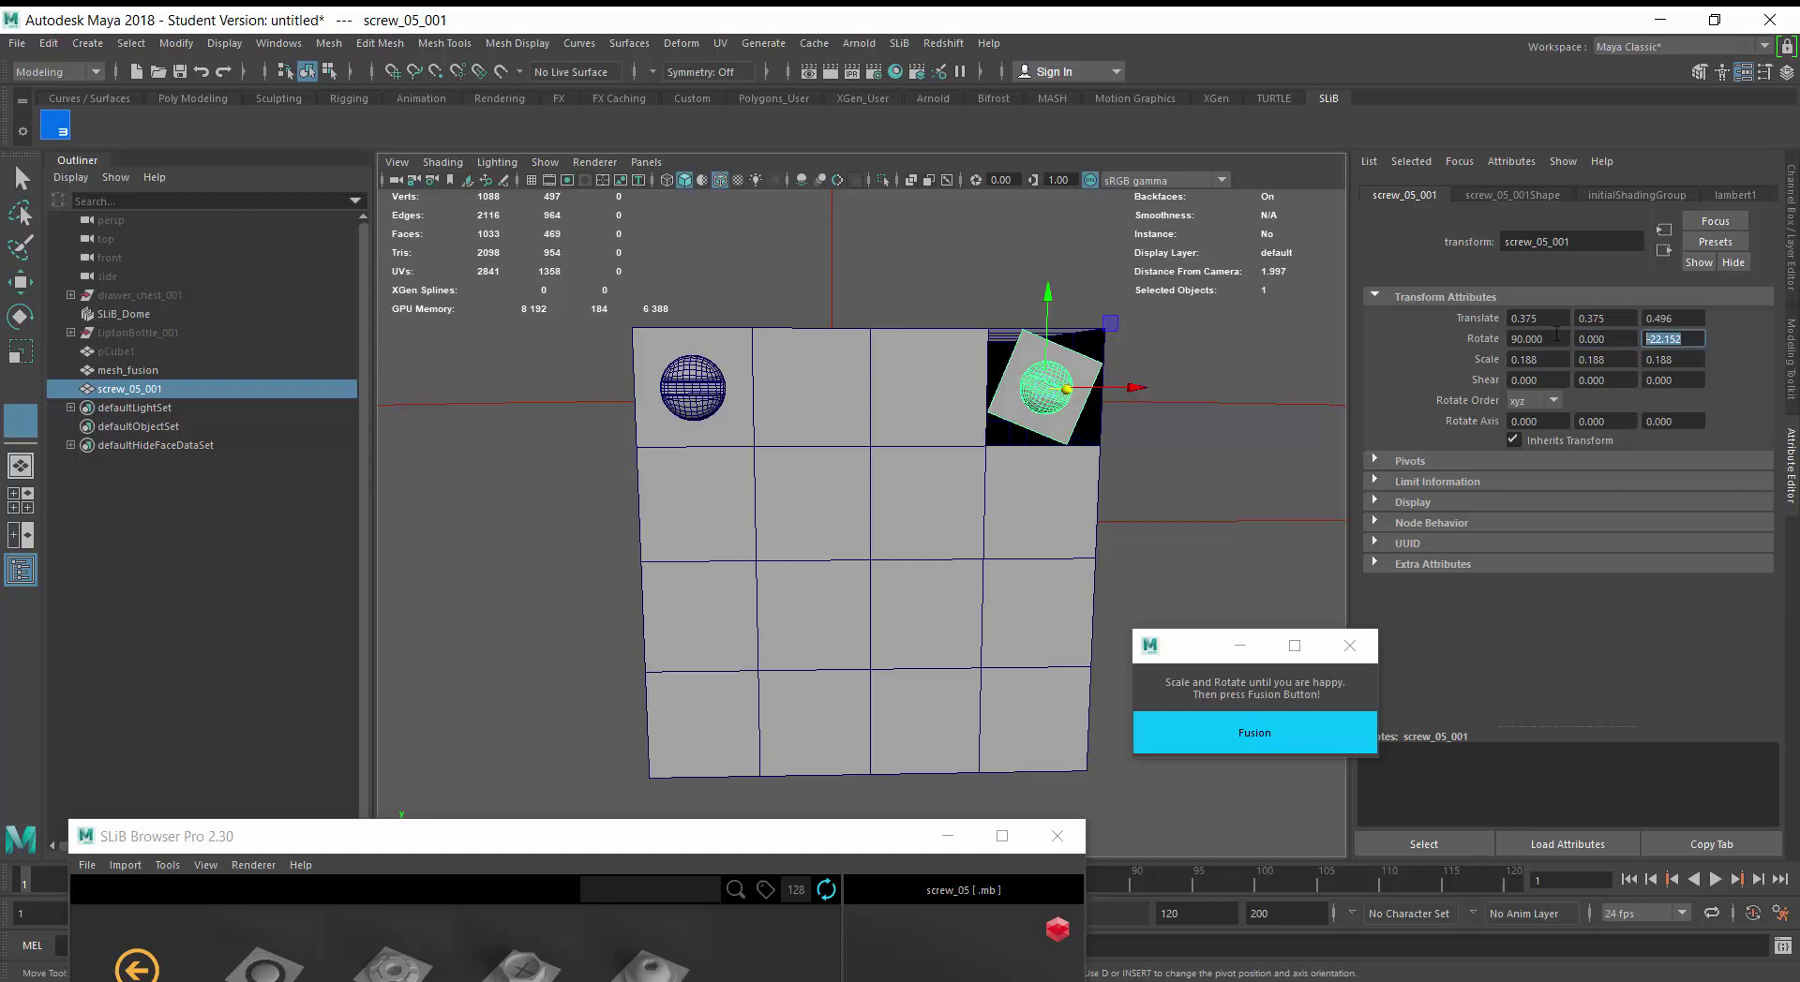
text(0)
key(Return)
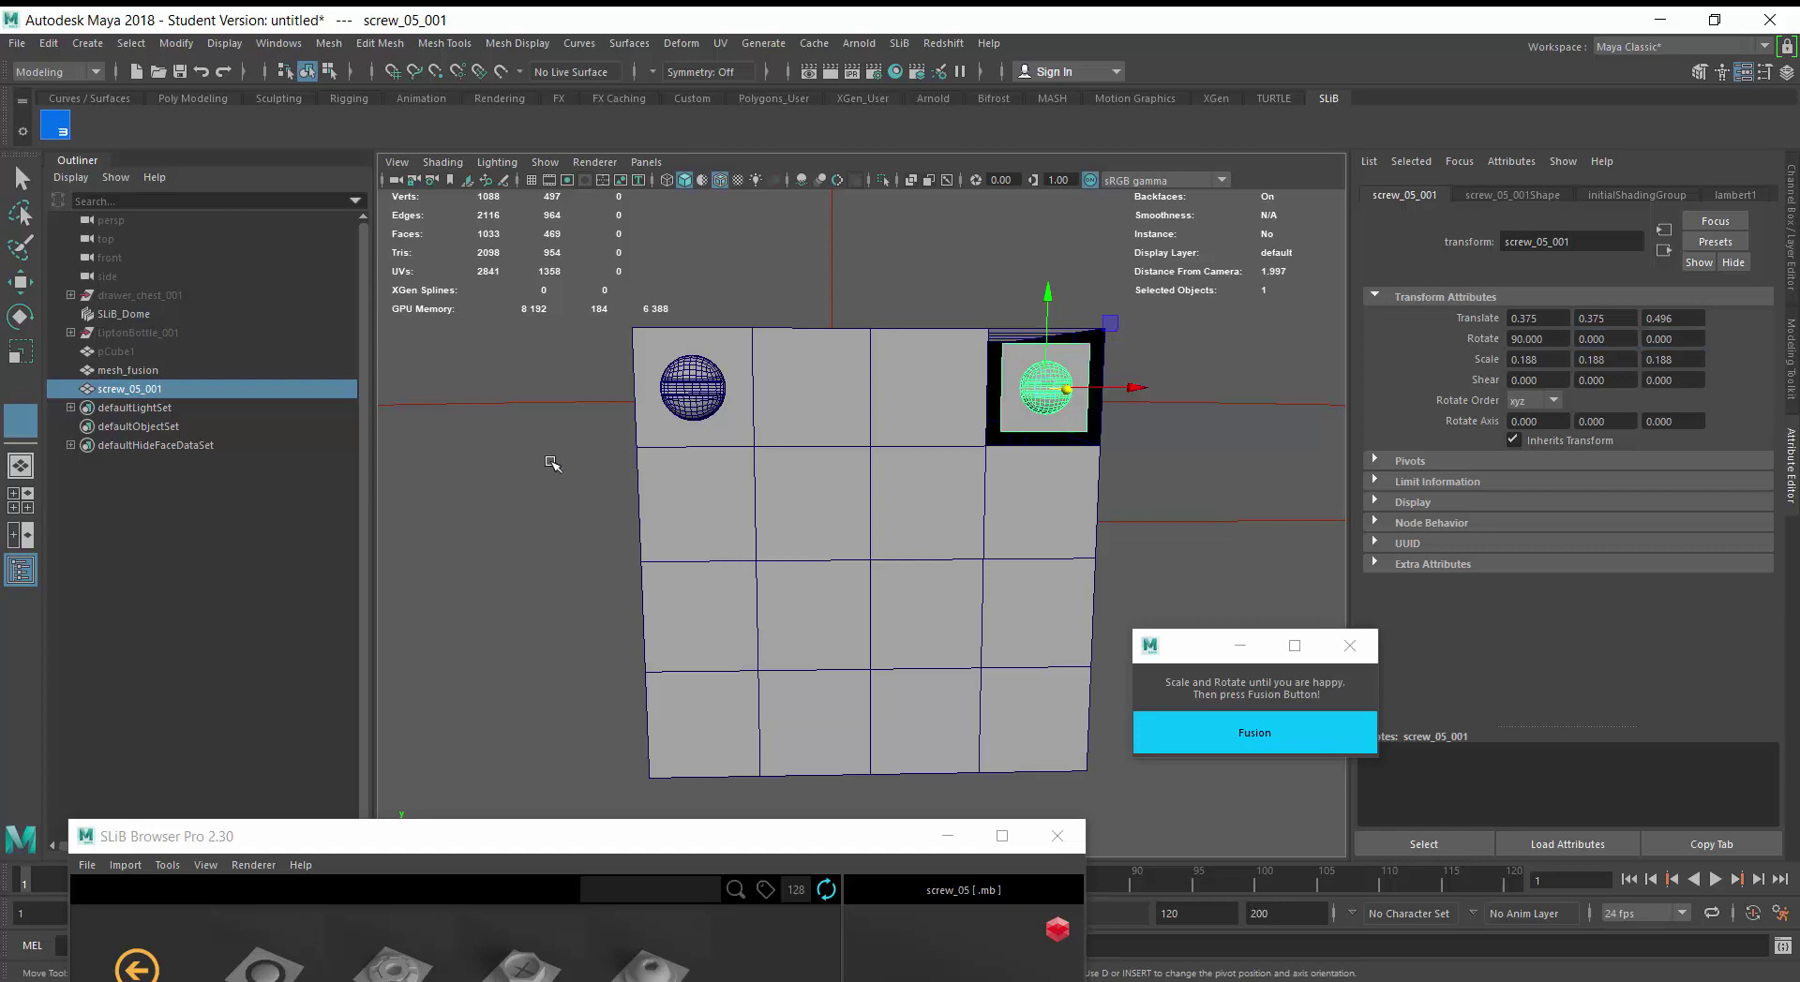
Scale the second screw to 0.236 and fuse it into the cube
click(20, 351)
drag(1050, 392, 1074, 392)
click(1221, 724)
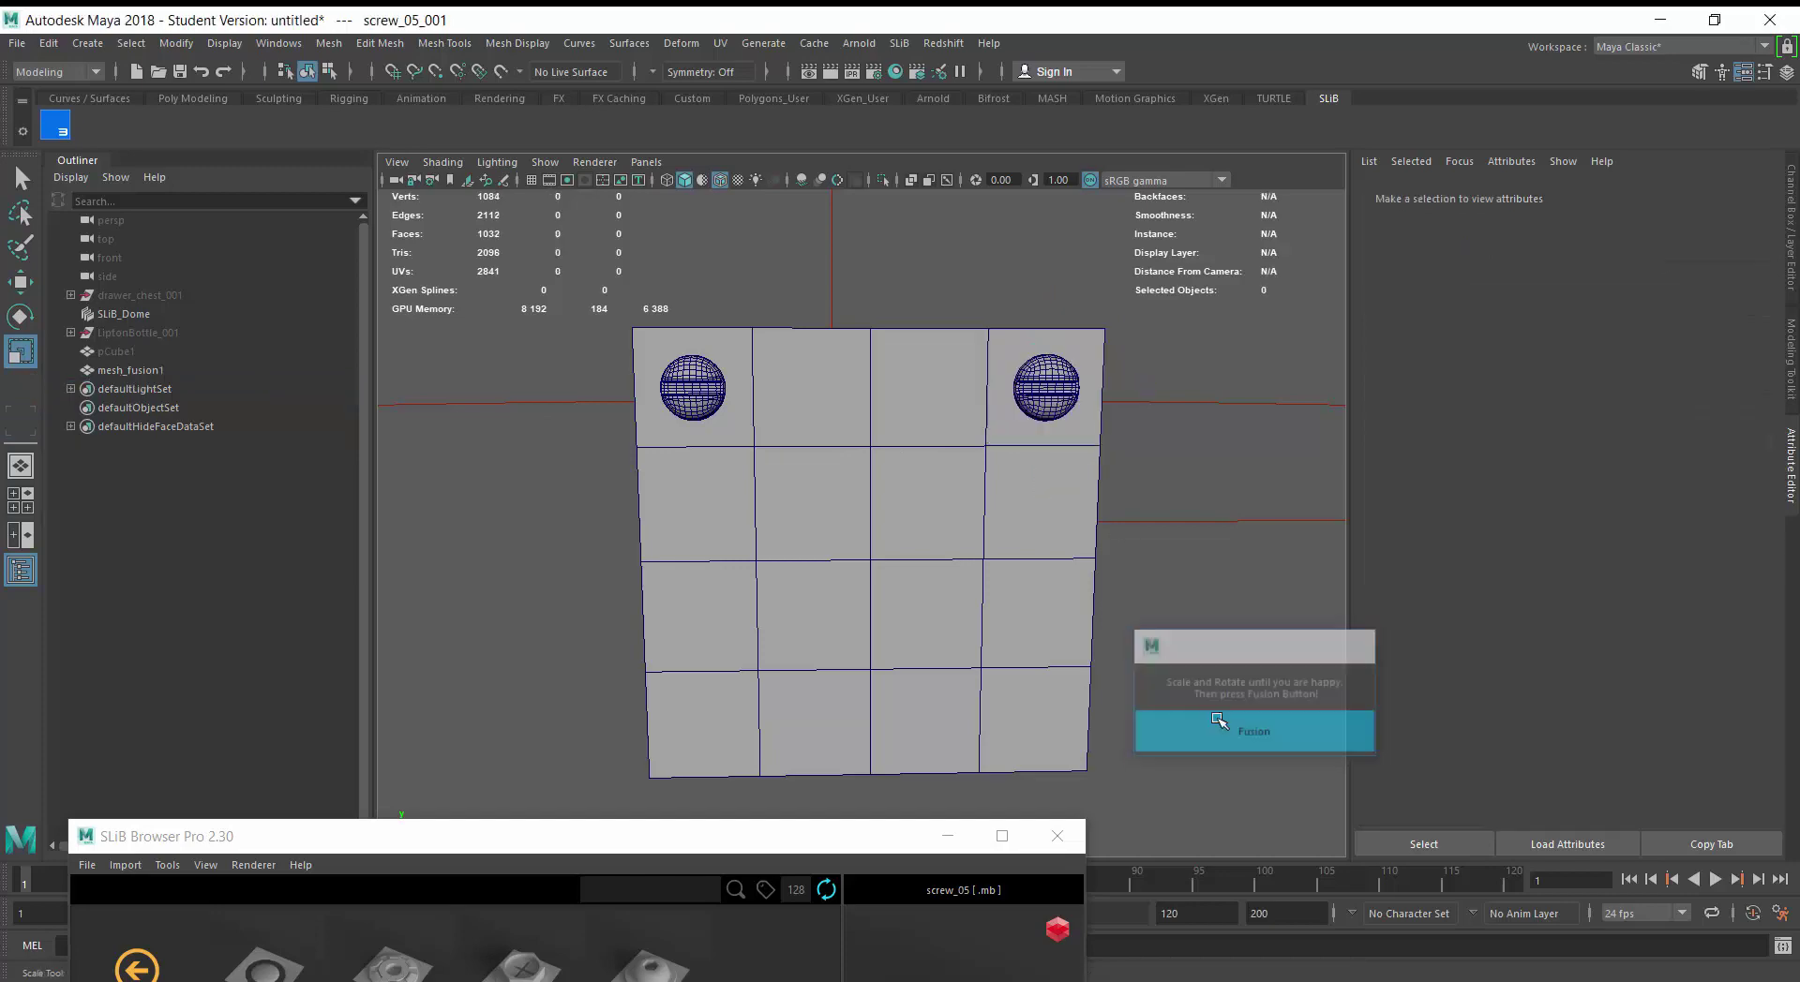
Render the cube from an angled view and rearrange the render and SLiB windows
alt+drag(1209, 749, 1157, 760)
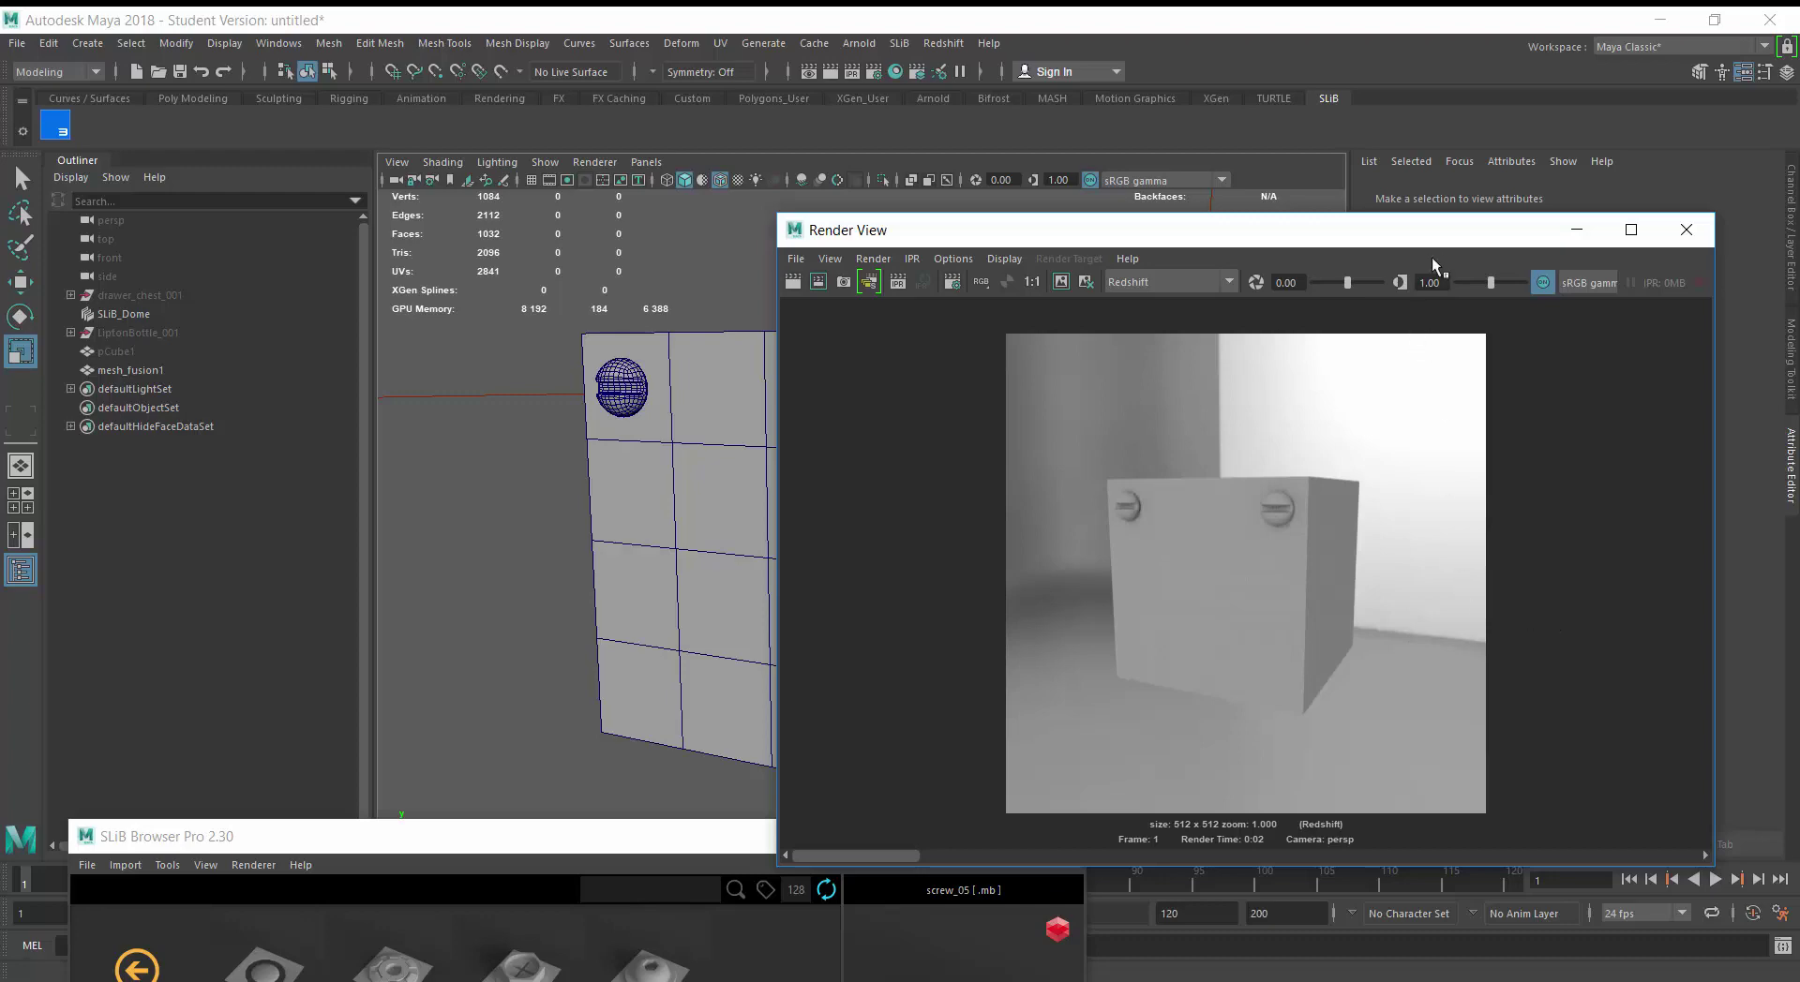
drag(1439, 244, 1371, 215)
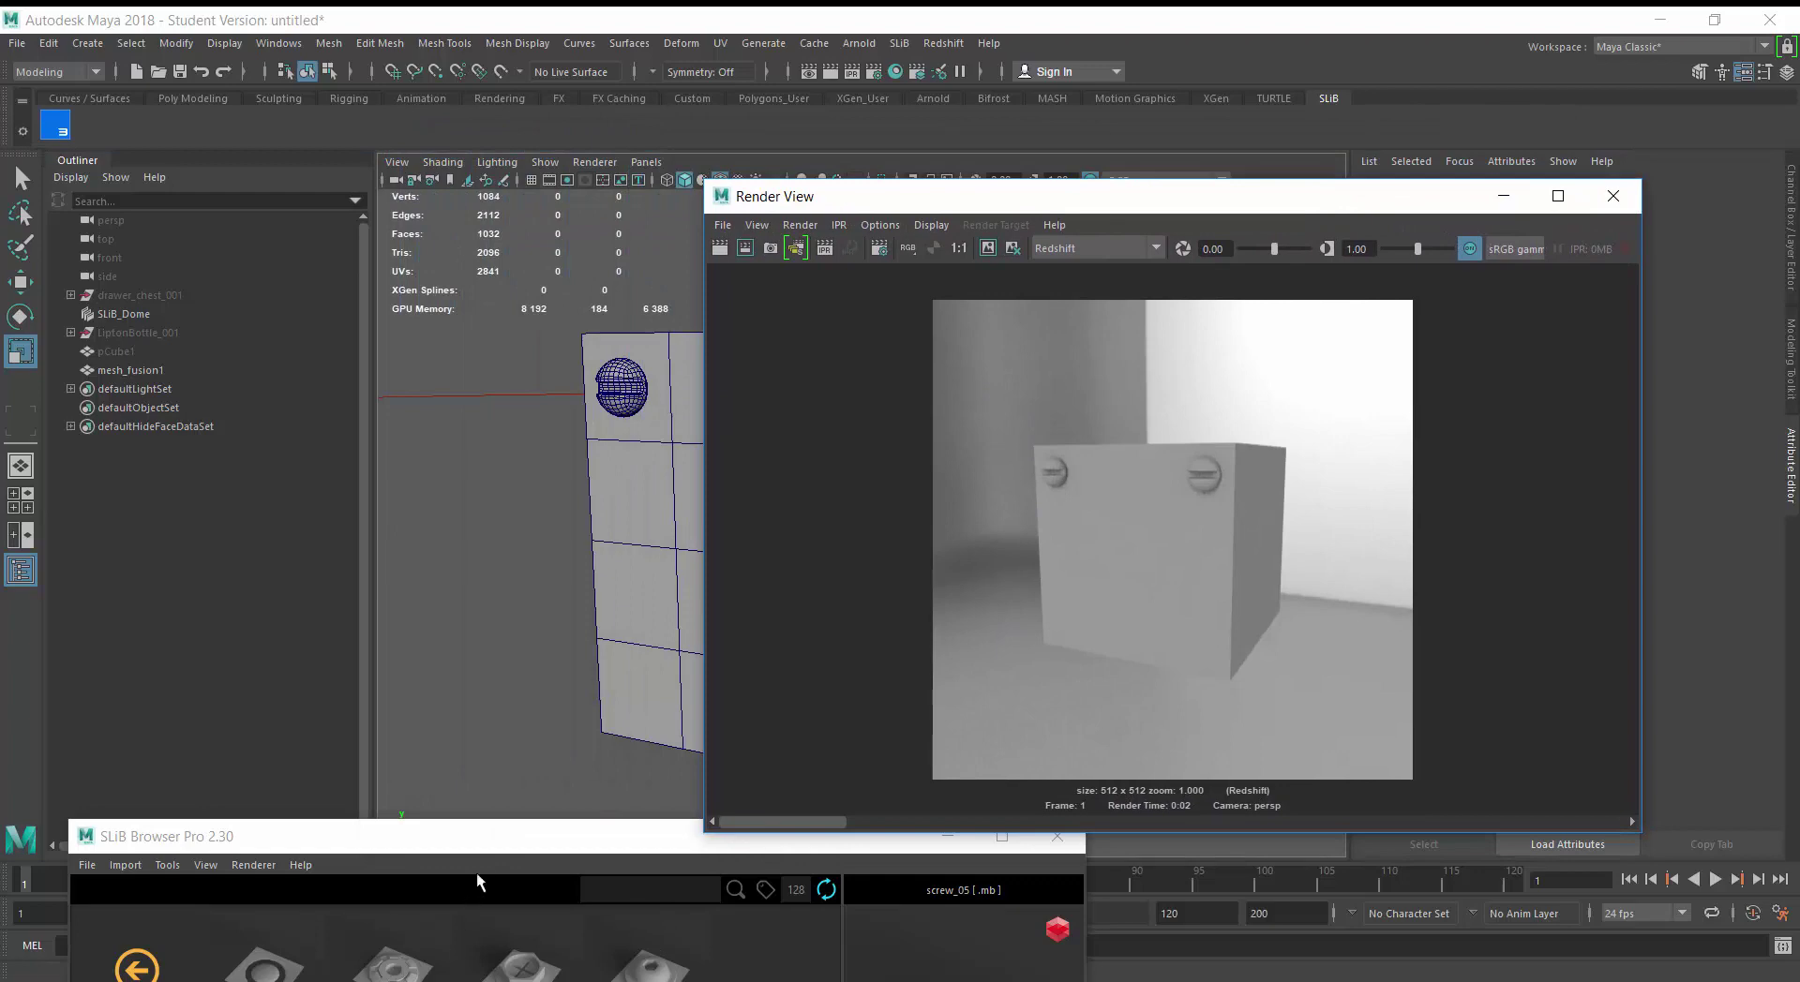
drag(551, 841, 973, 652)
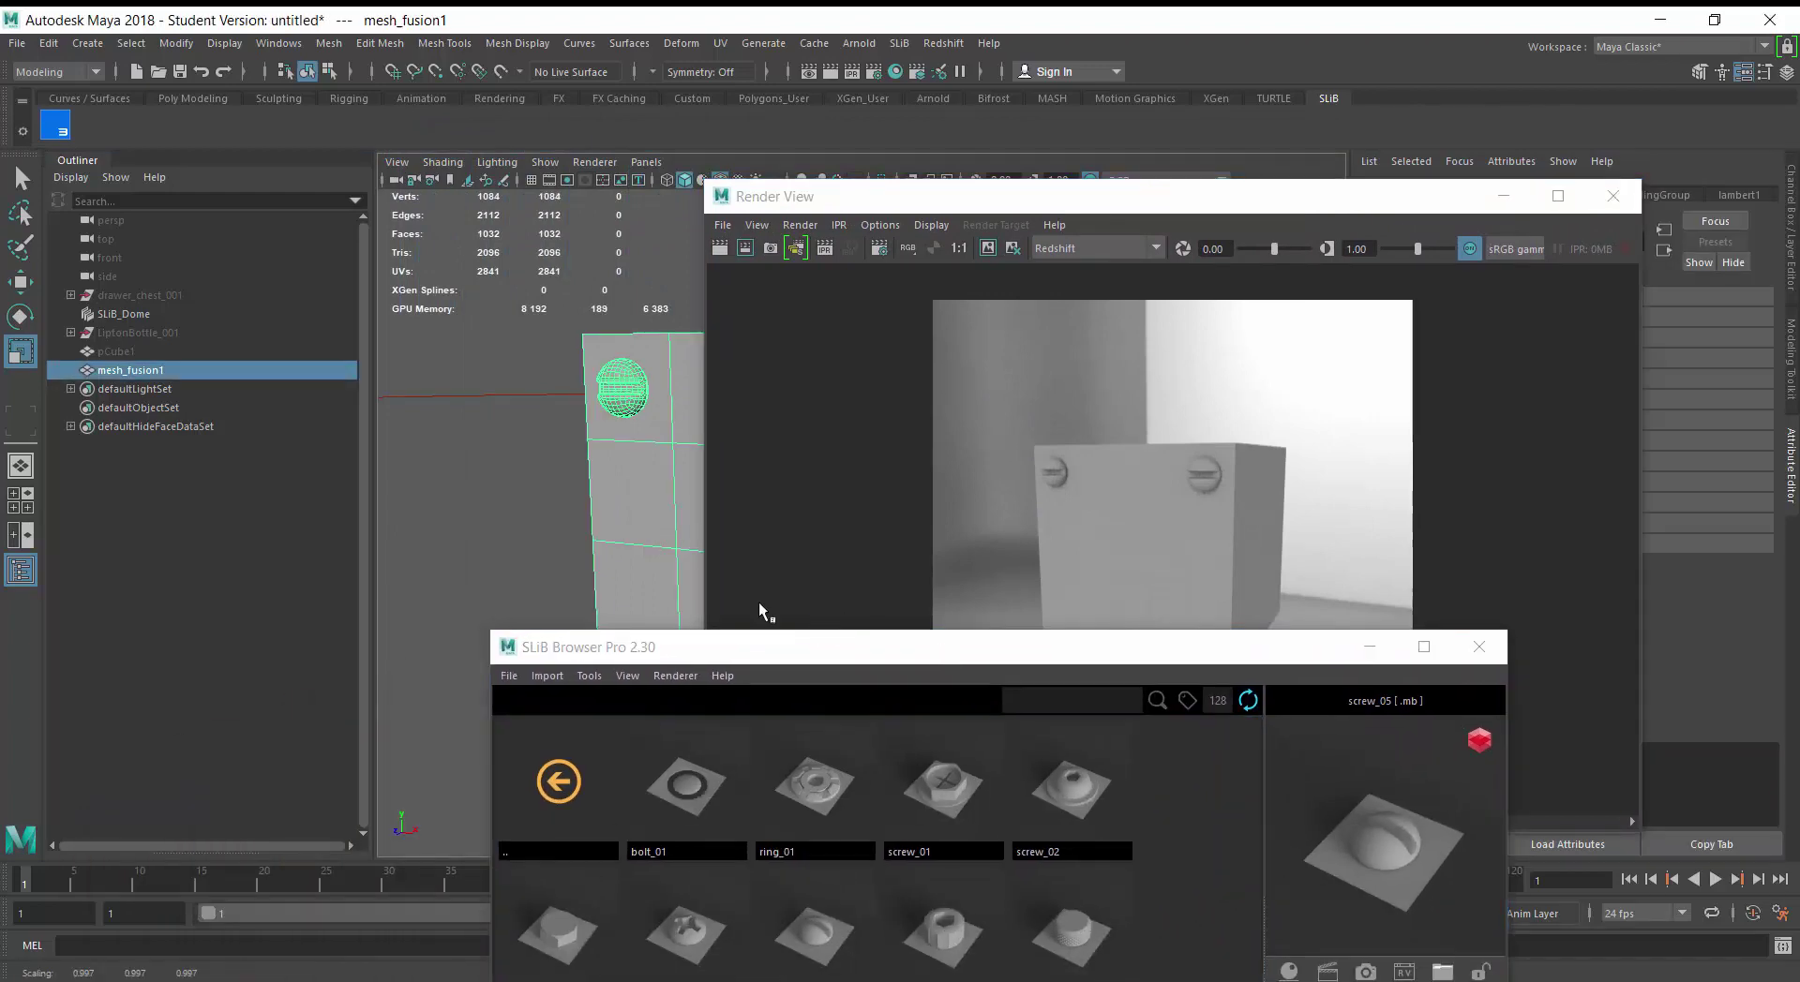
Load hdri005 from the SLiB HDRI library onto SLiB_Dome
drag(826, 645, 888, 321)
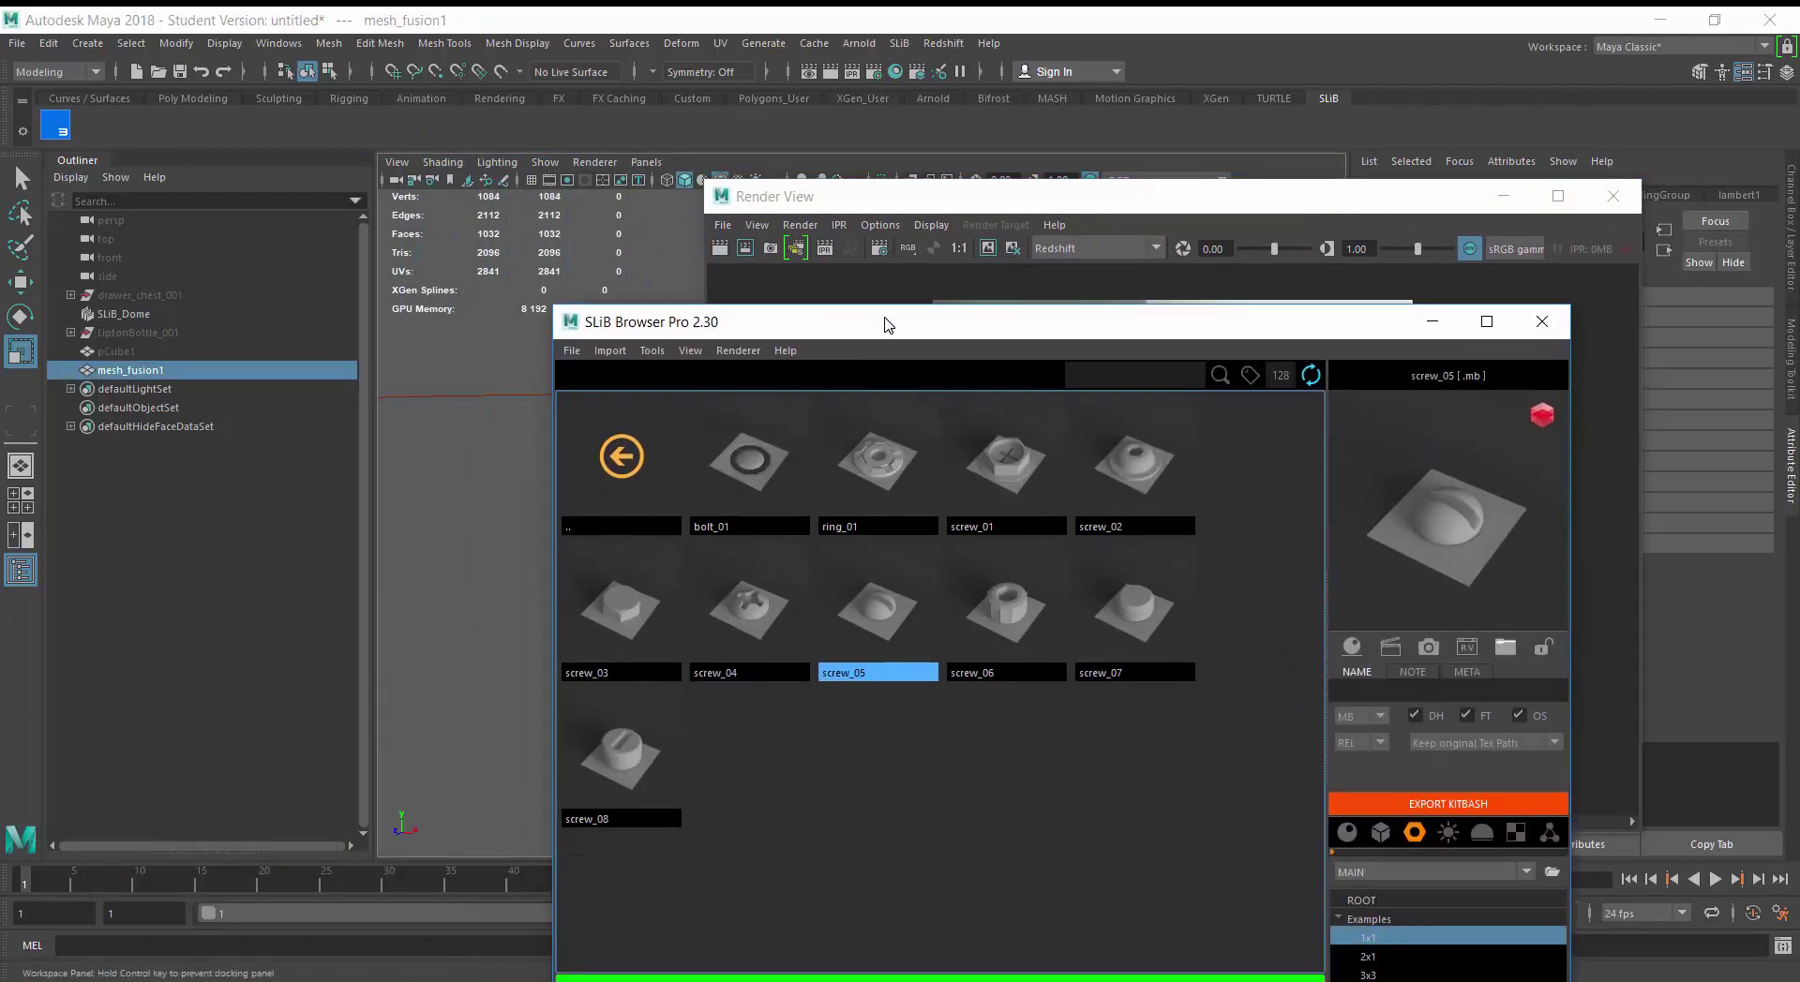
click(1478, 834)
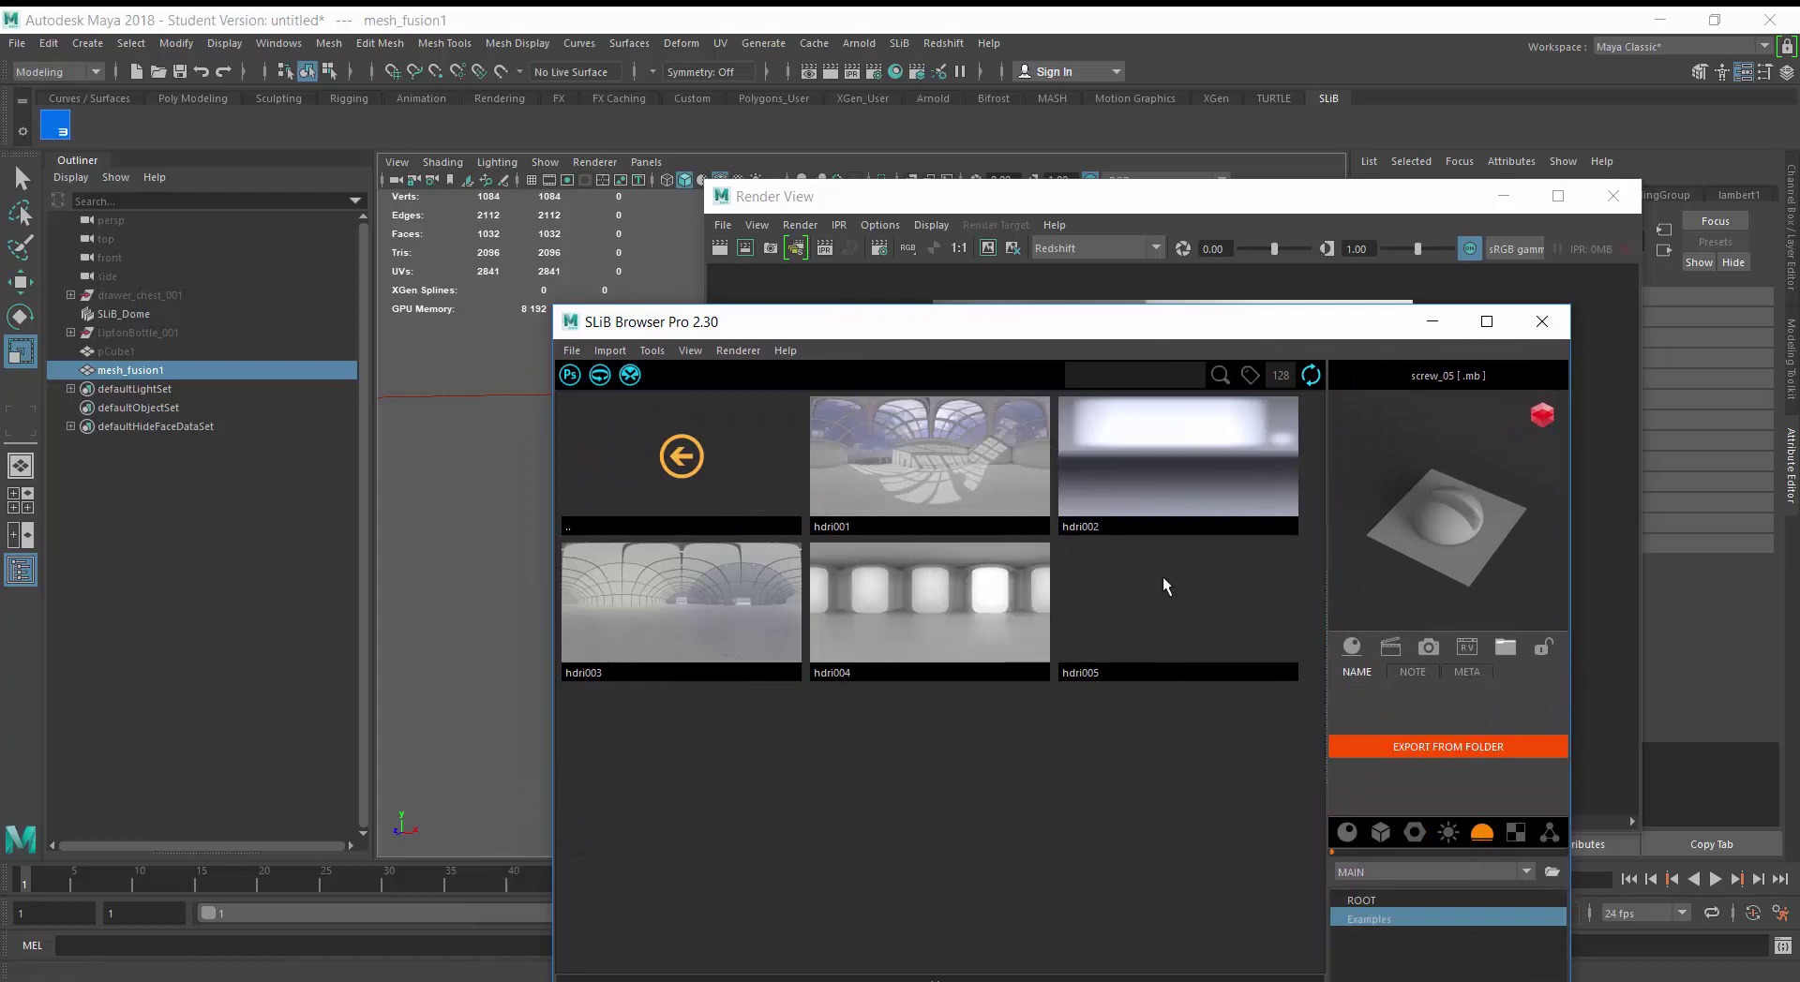
click(1167, 586)
drag(1198, 328, 956, 322)
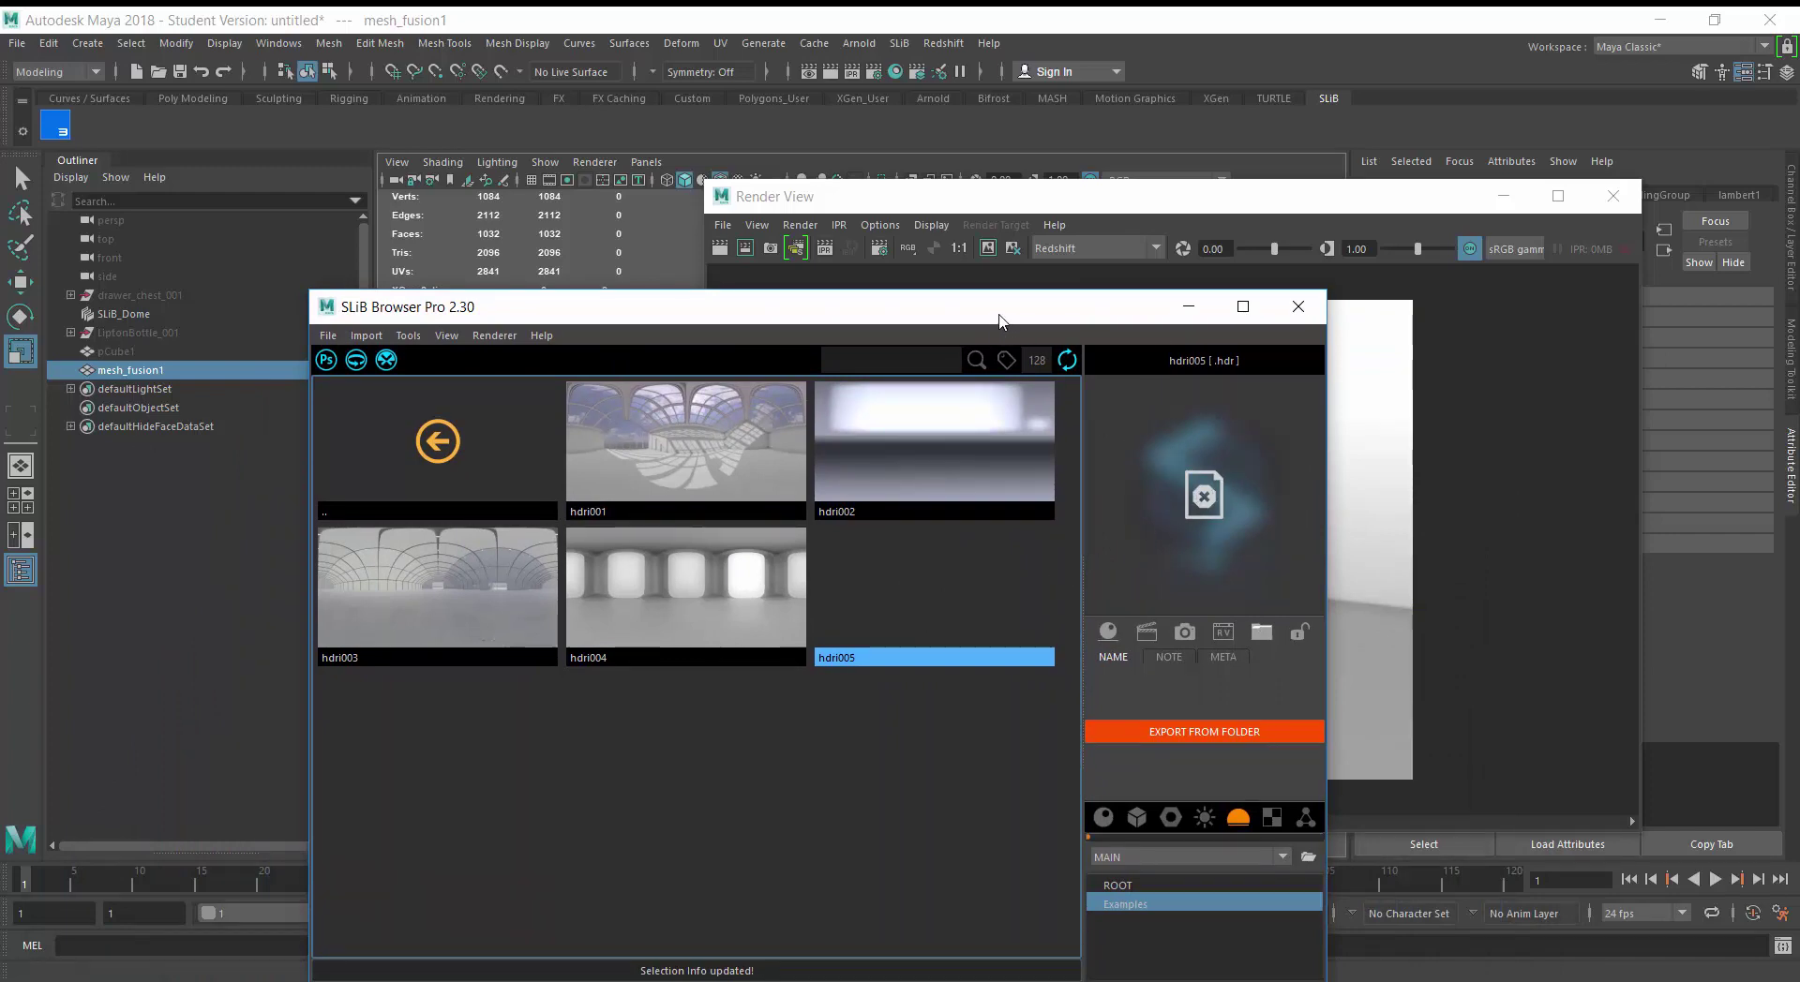
double_click(933, 591)
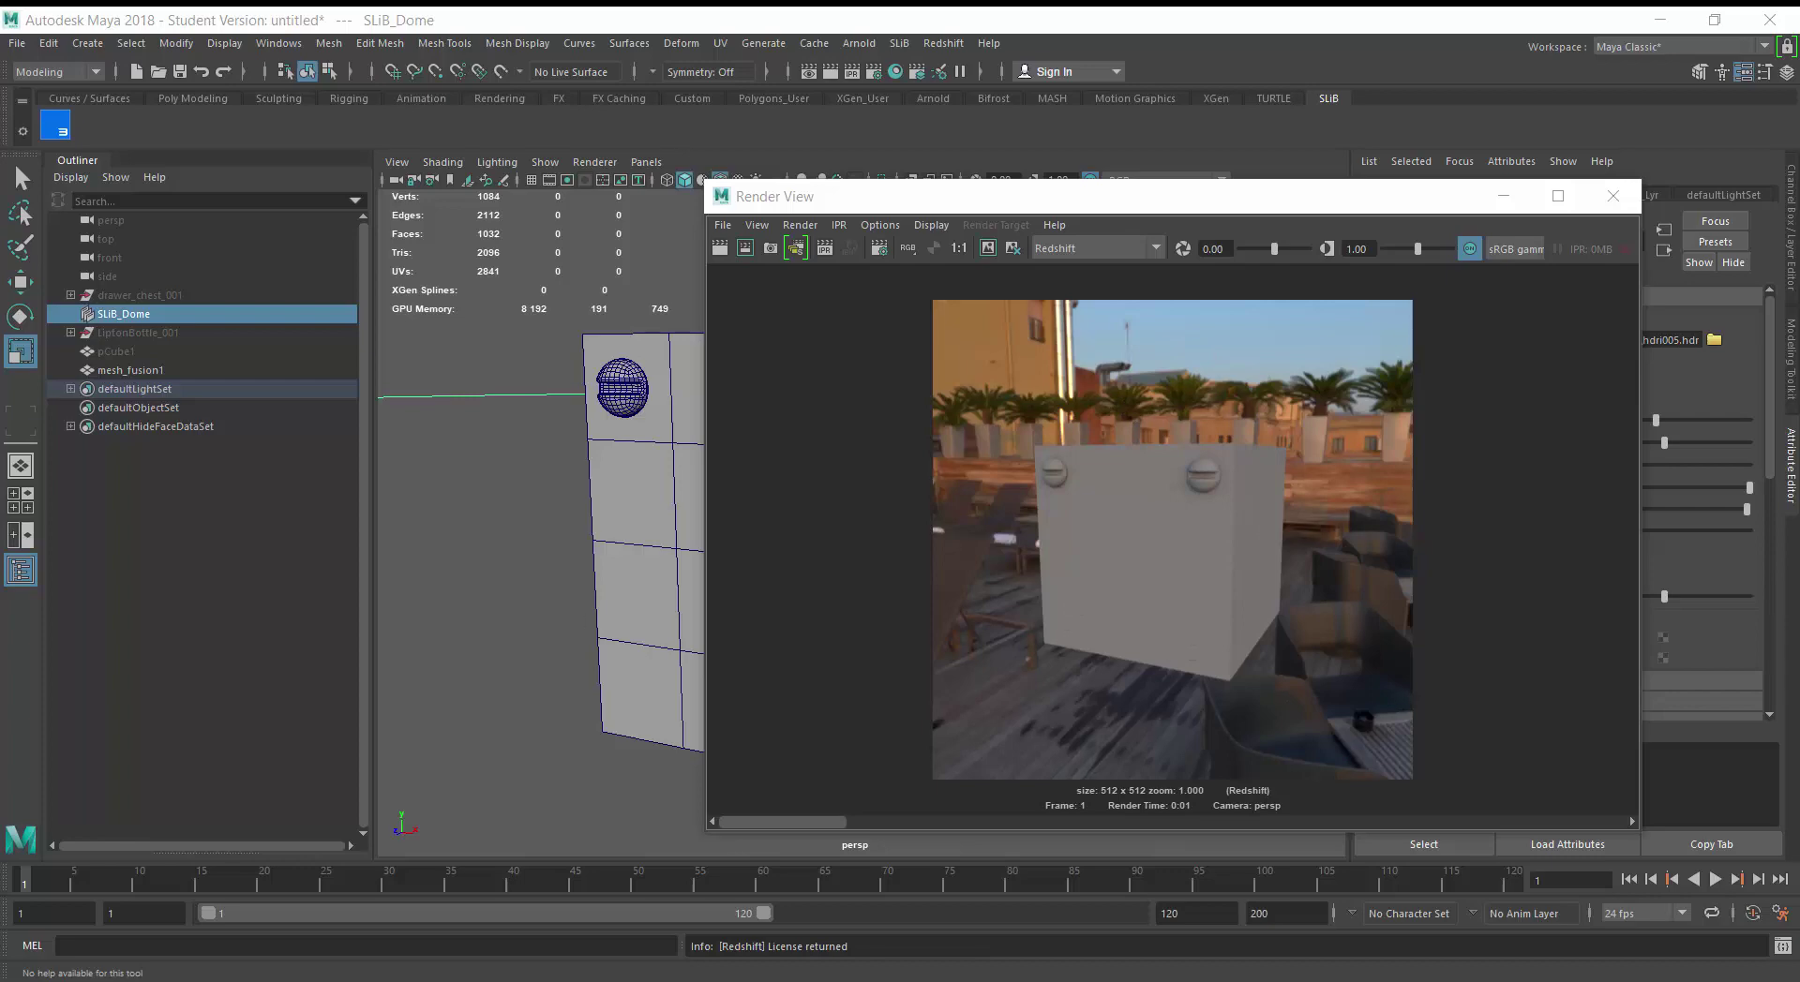
click(1713, 340)
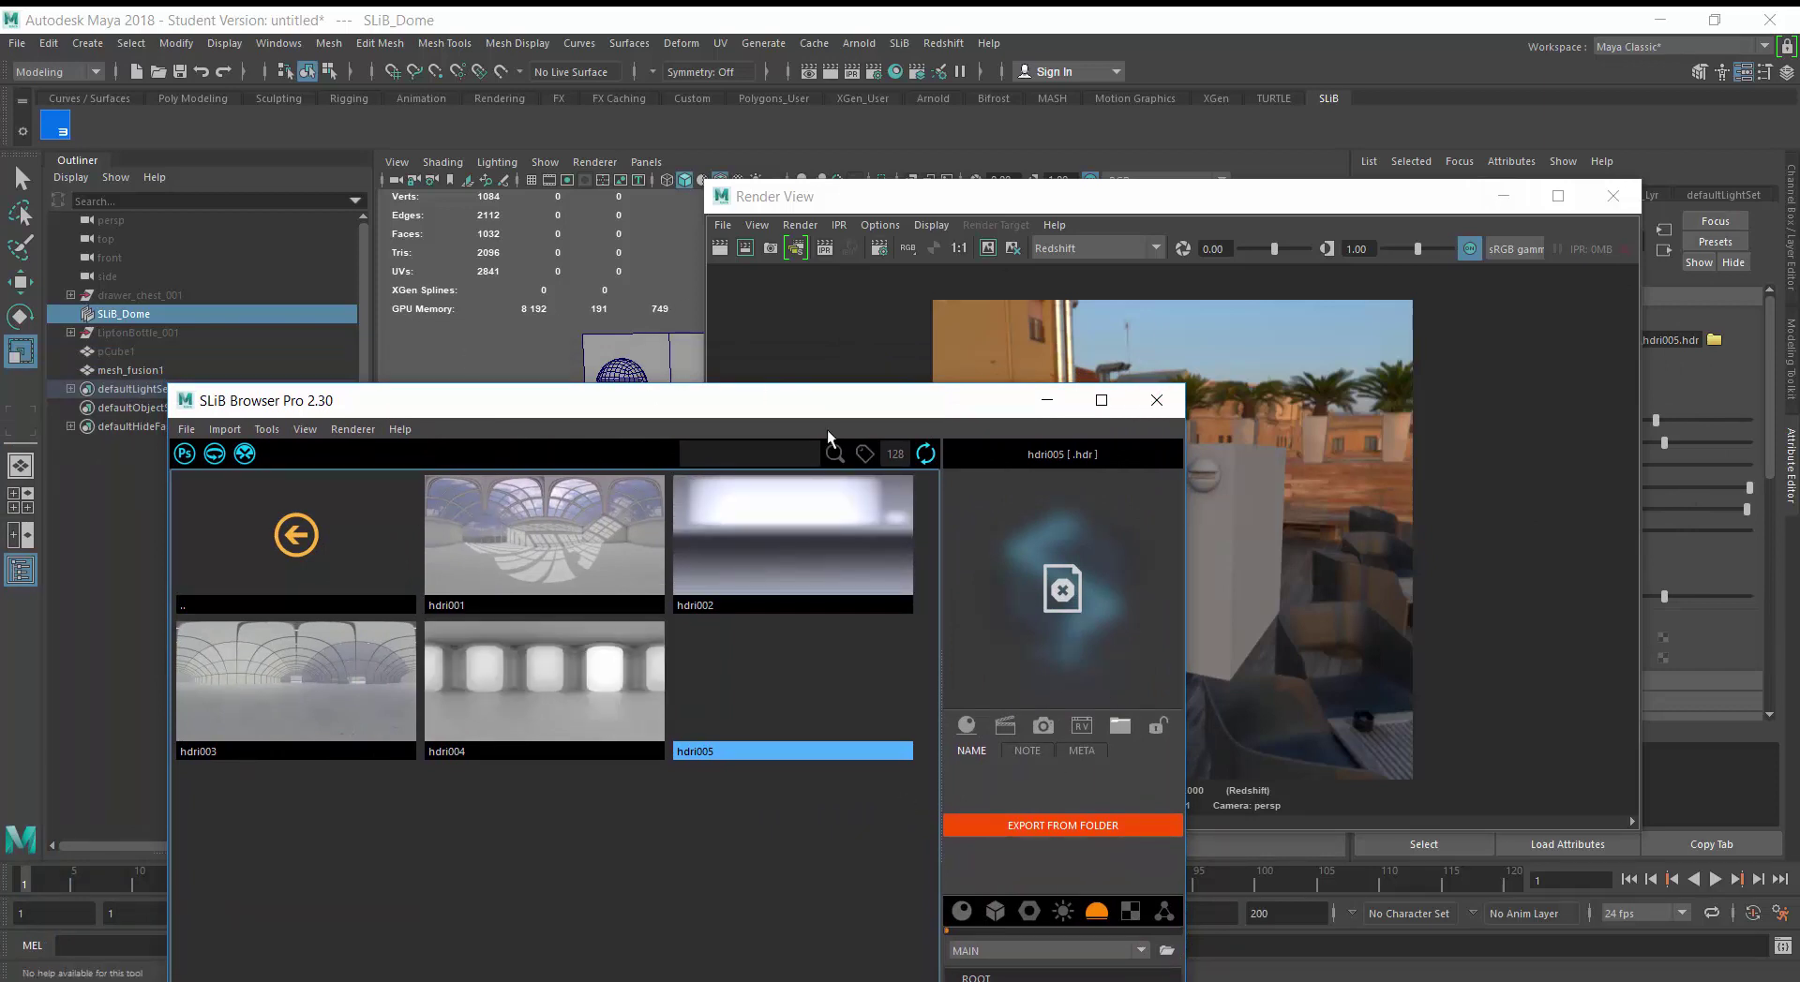
Try the Brass_Hammered and then Chrome_Scratched shaders on the fused mesh
drag(604, 409, 696, 178)
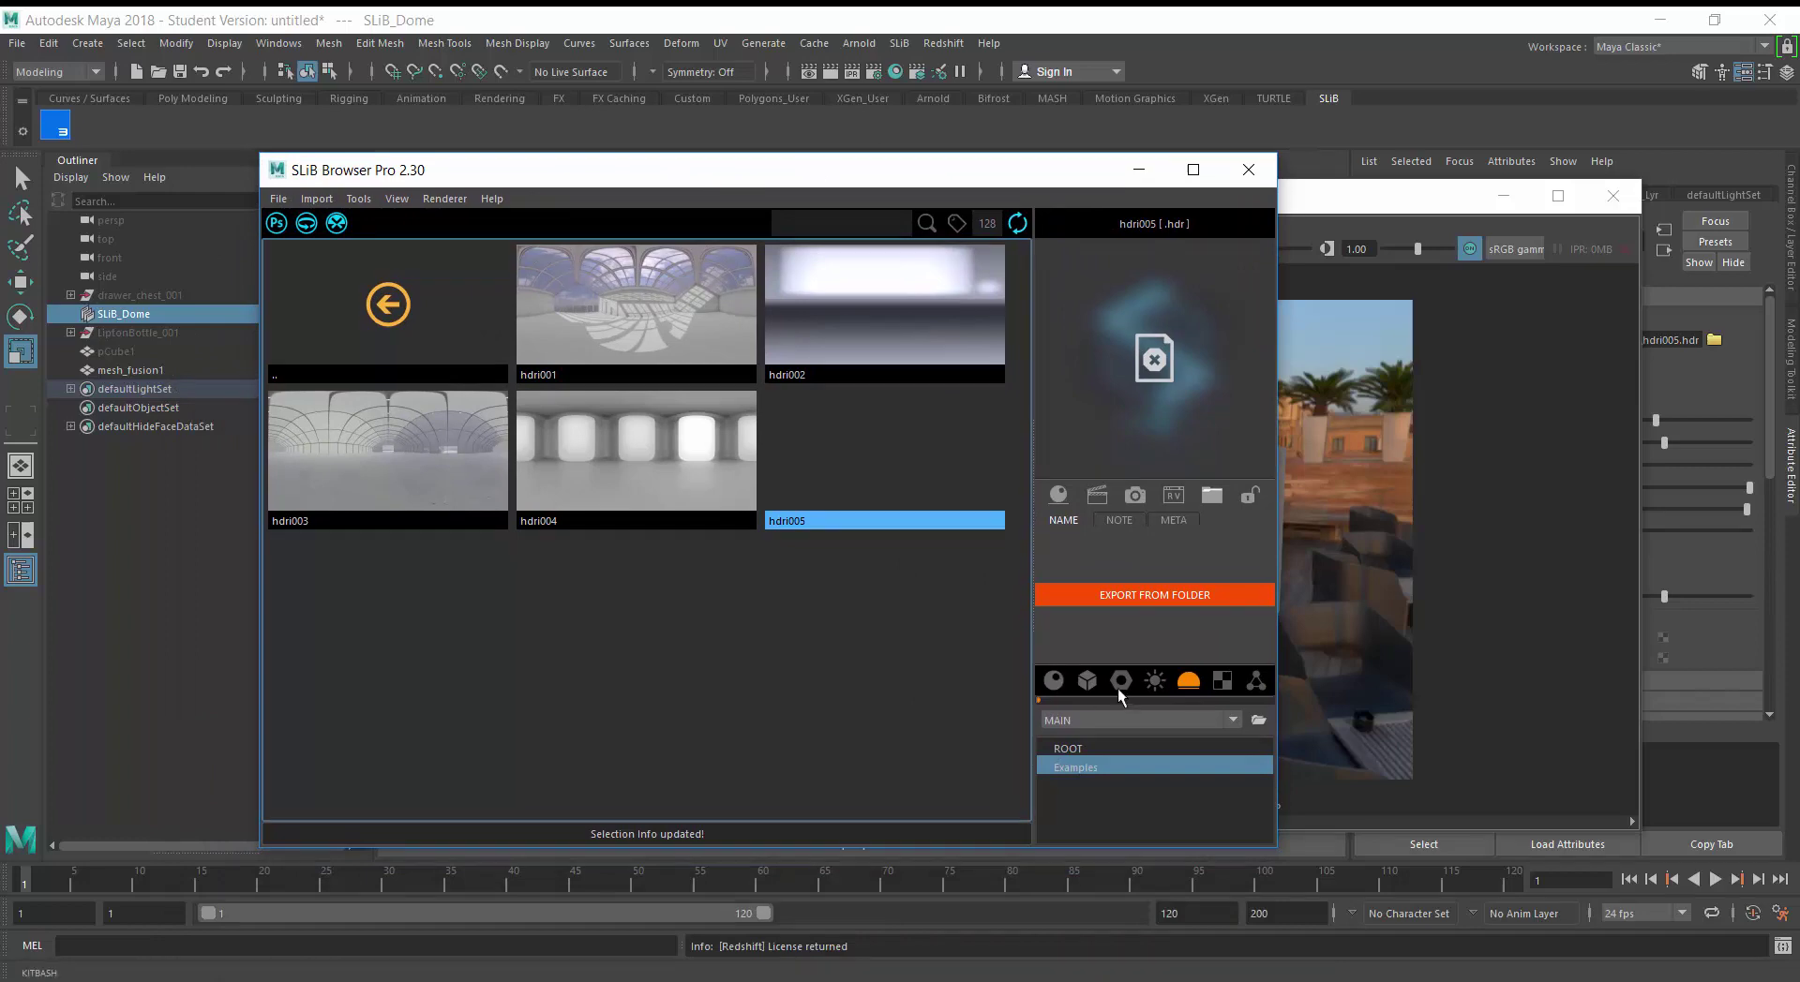
click(1061, 678)
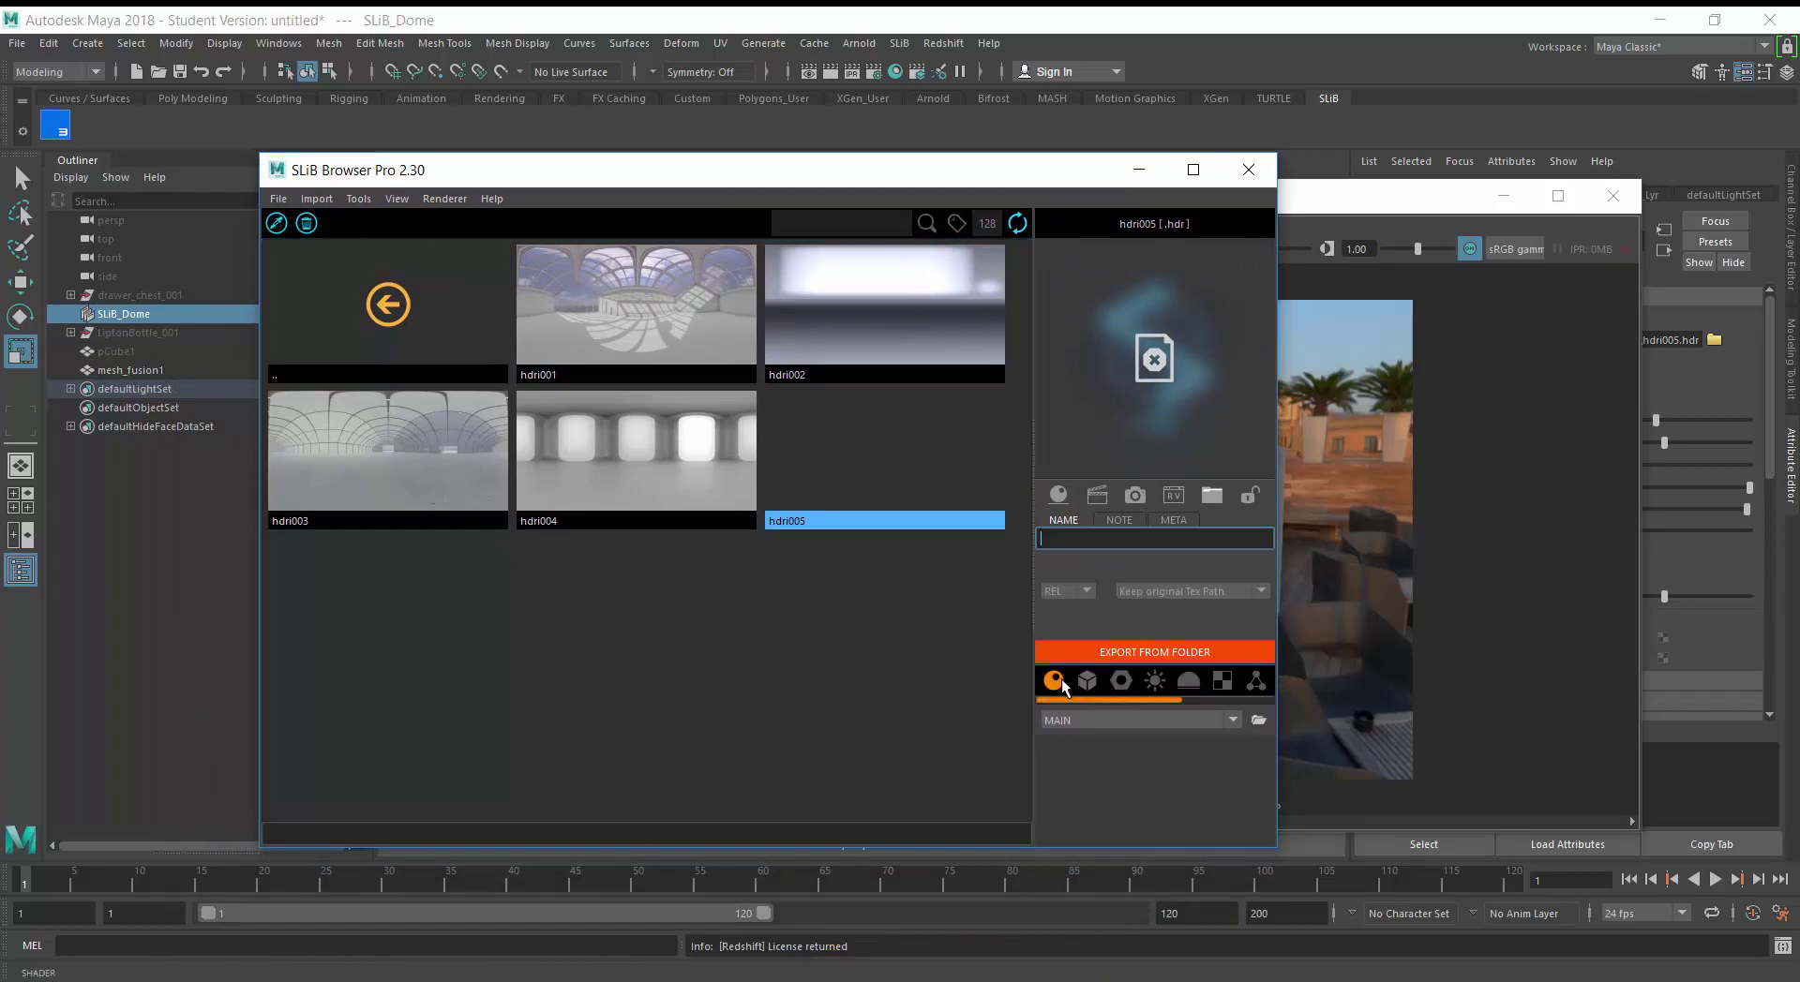
drag(705, 156, 607, 538)
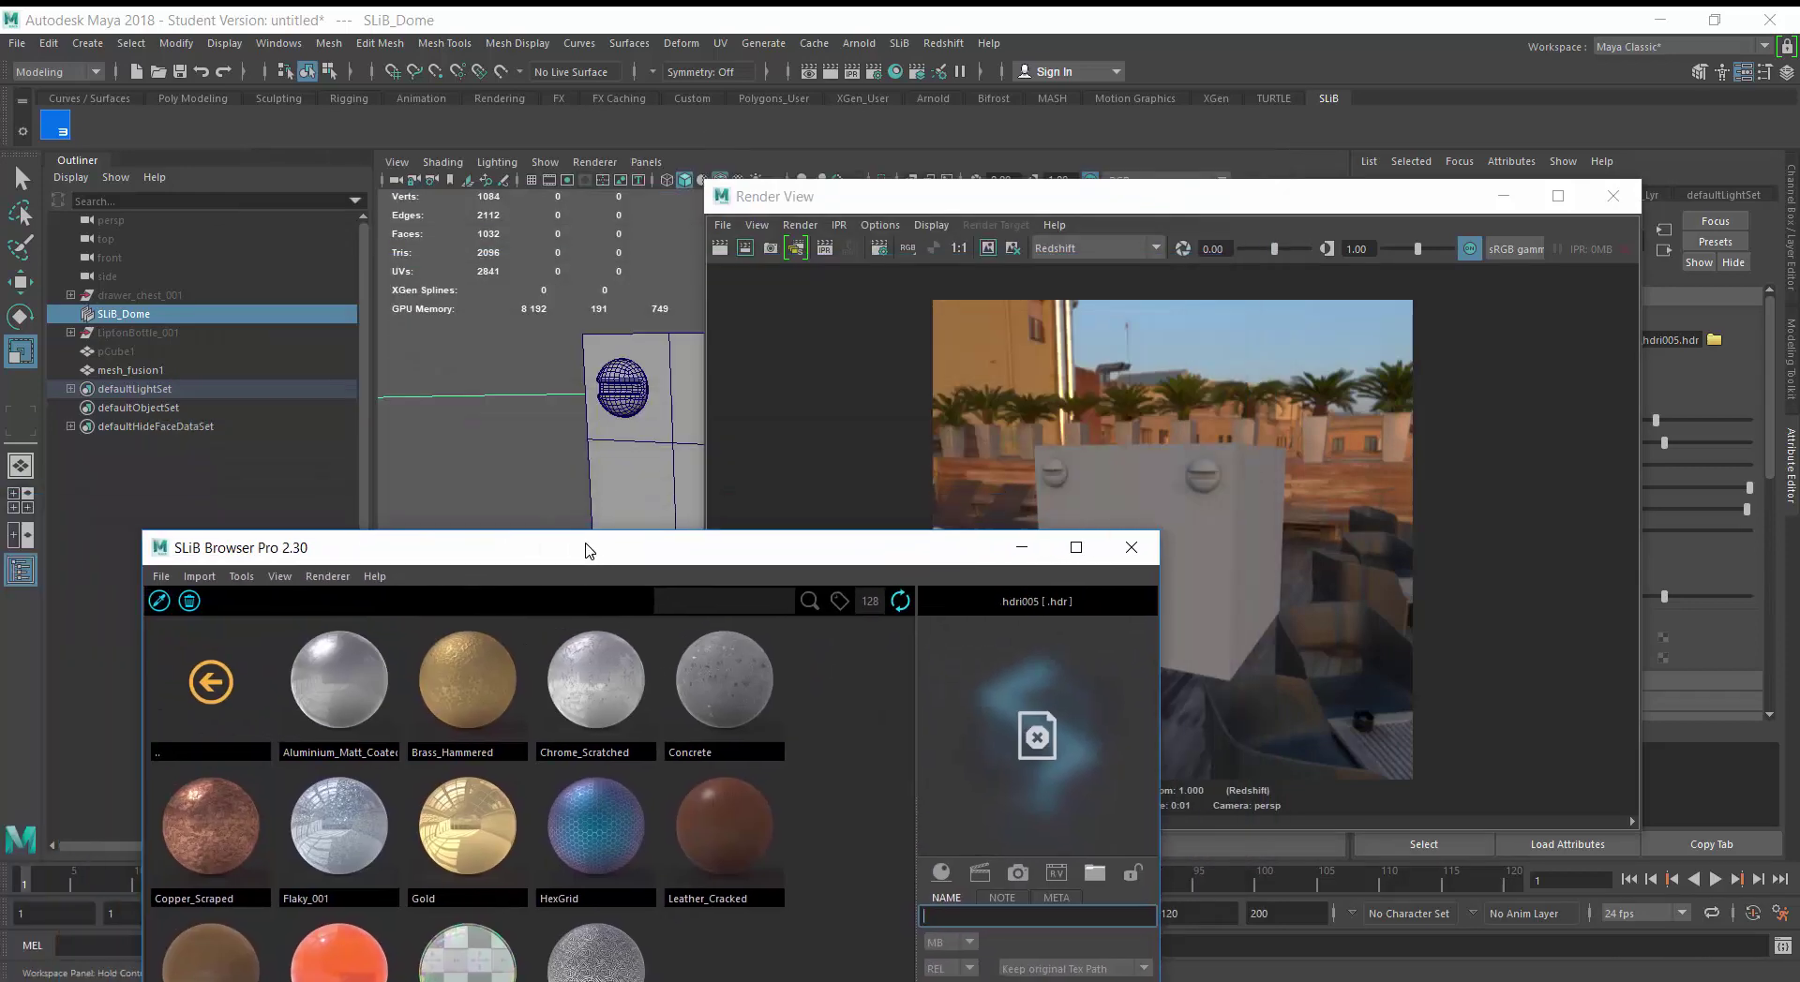
click(457, 686)
right_click(460, 687)
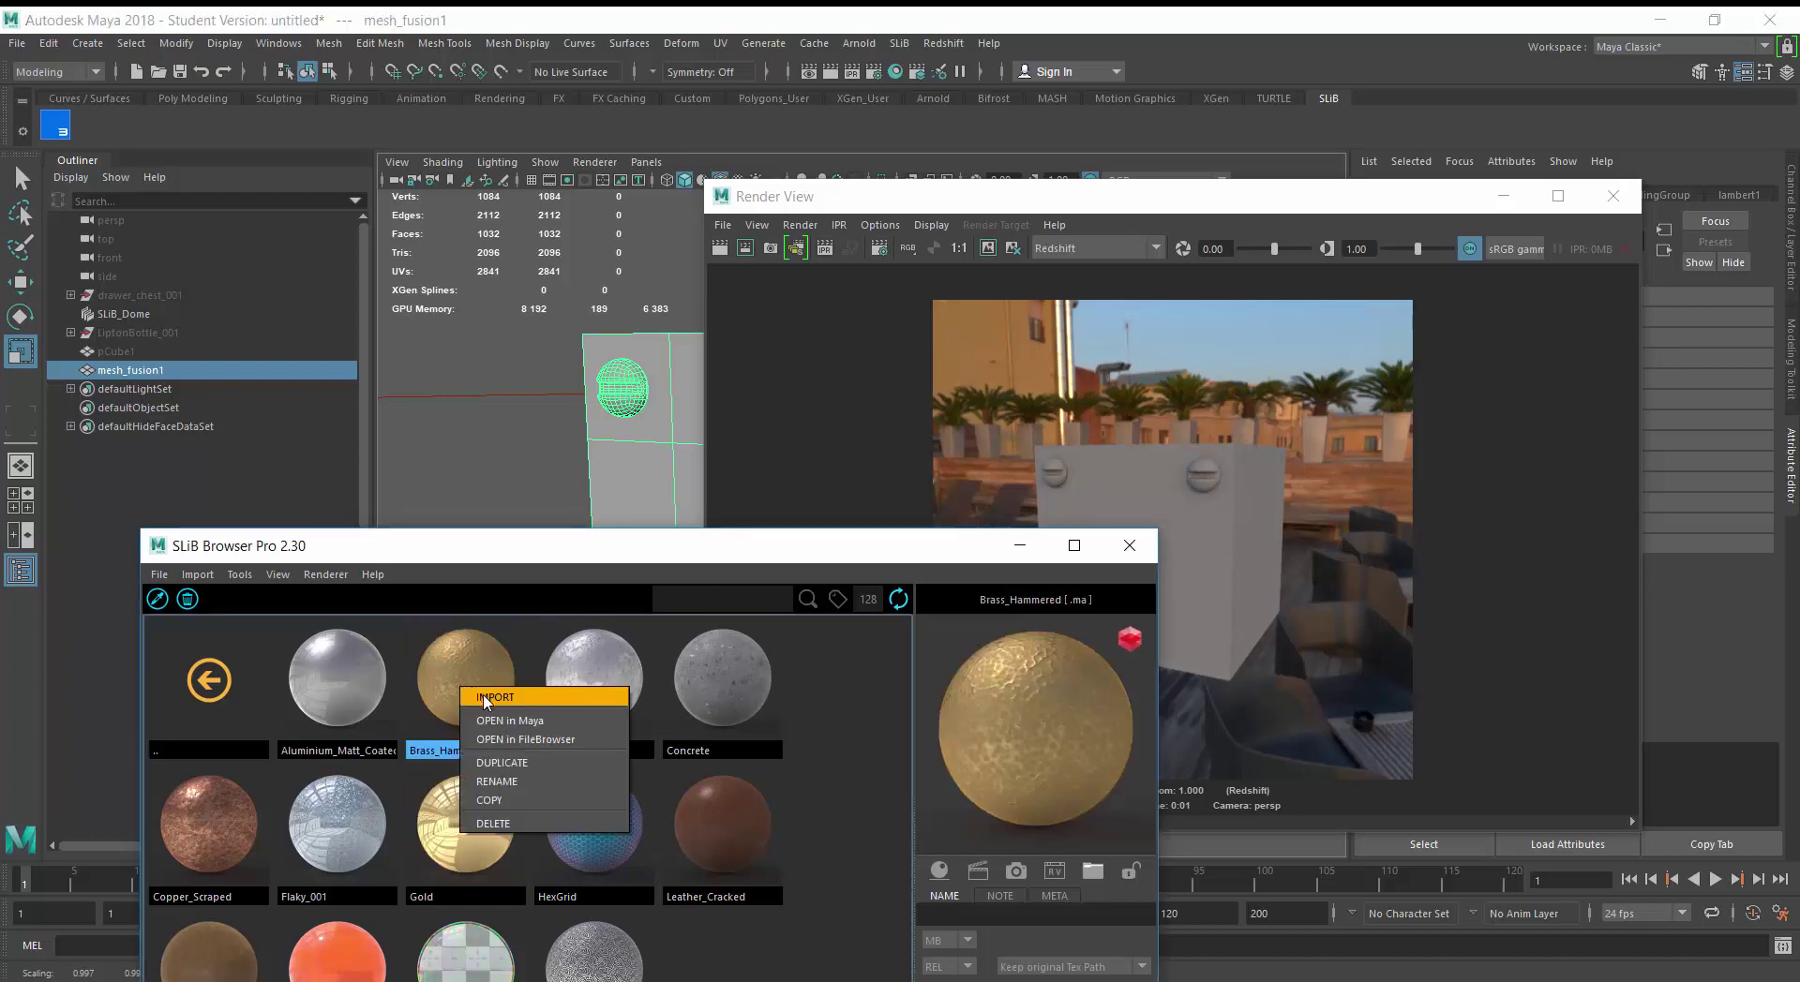
click(483, 699)
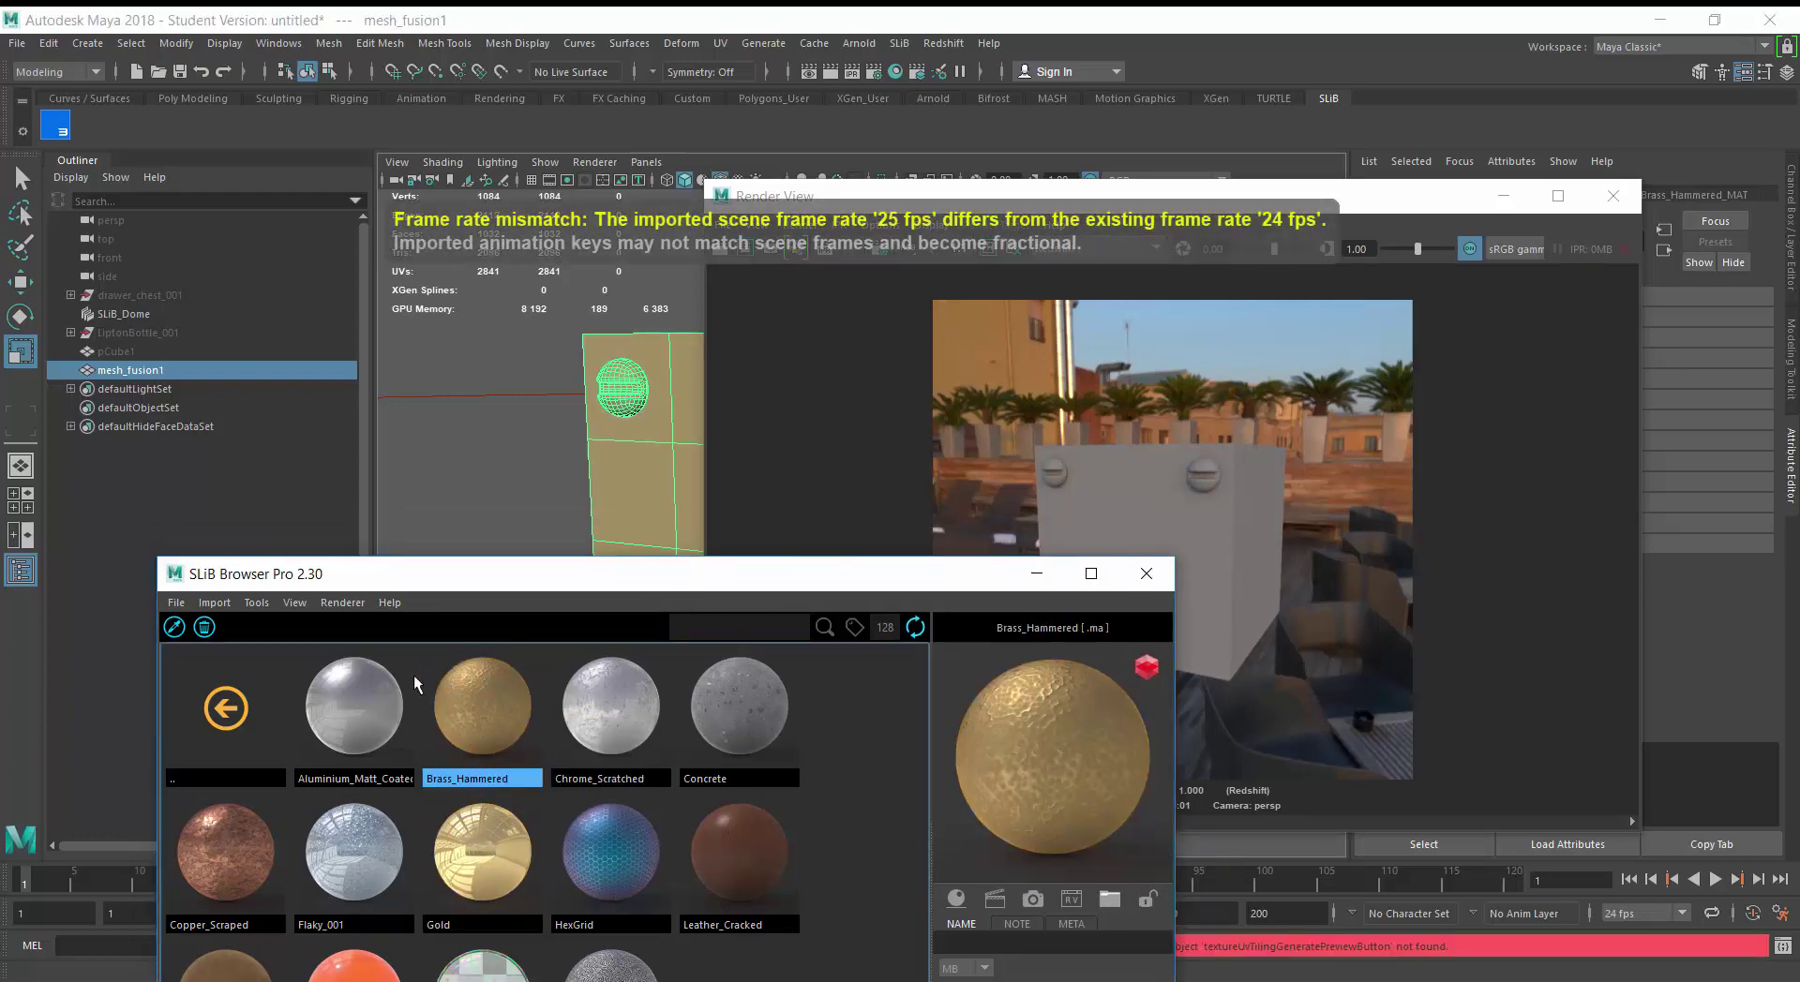
click(615, 703)
right_click(622, 697)
click(654, 706)
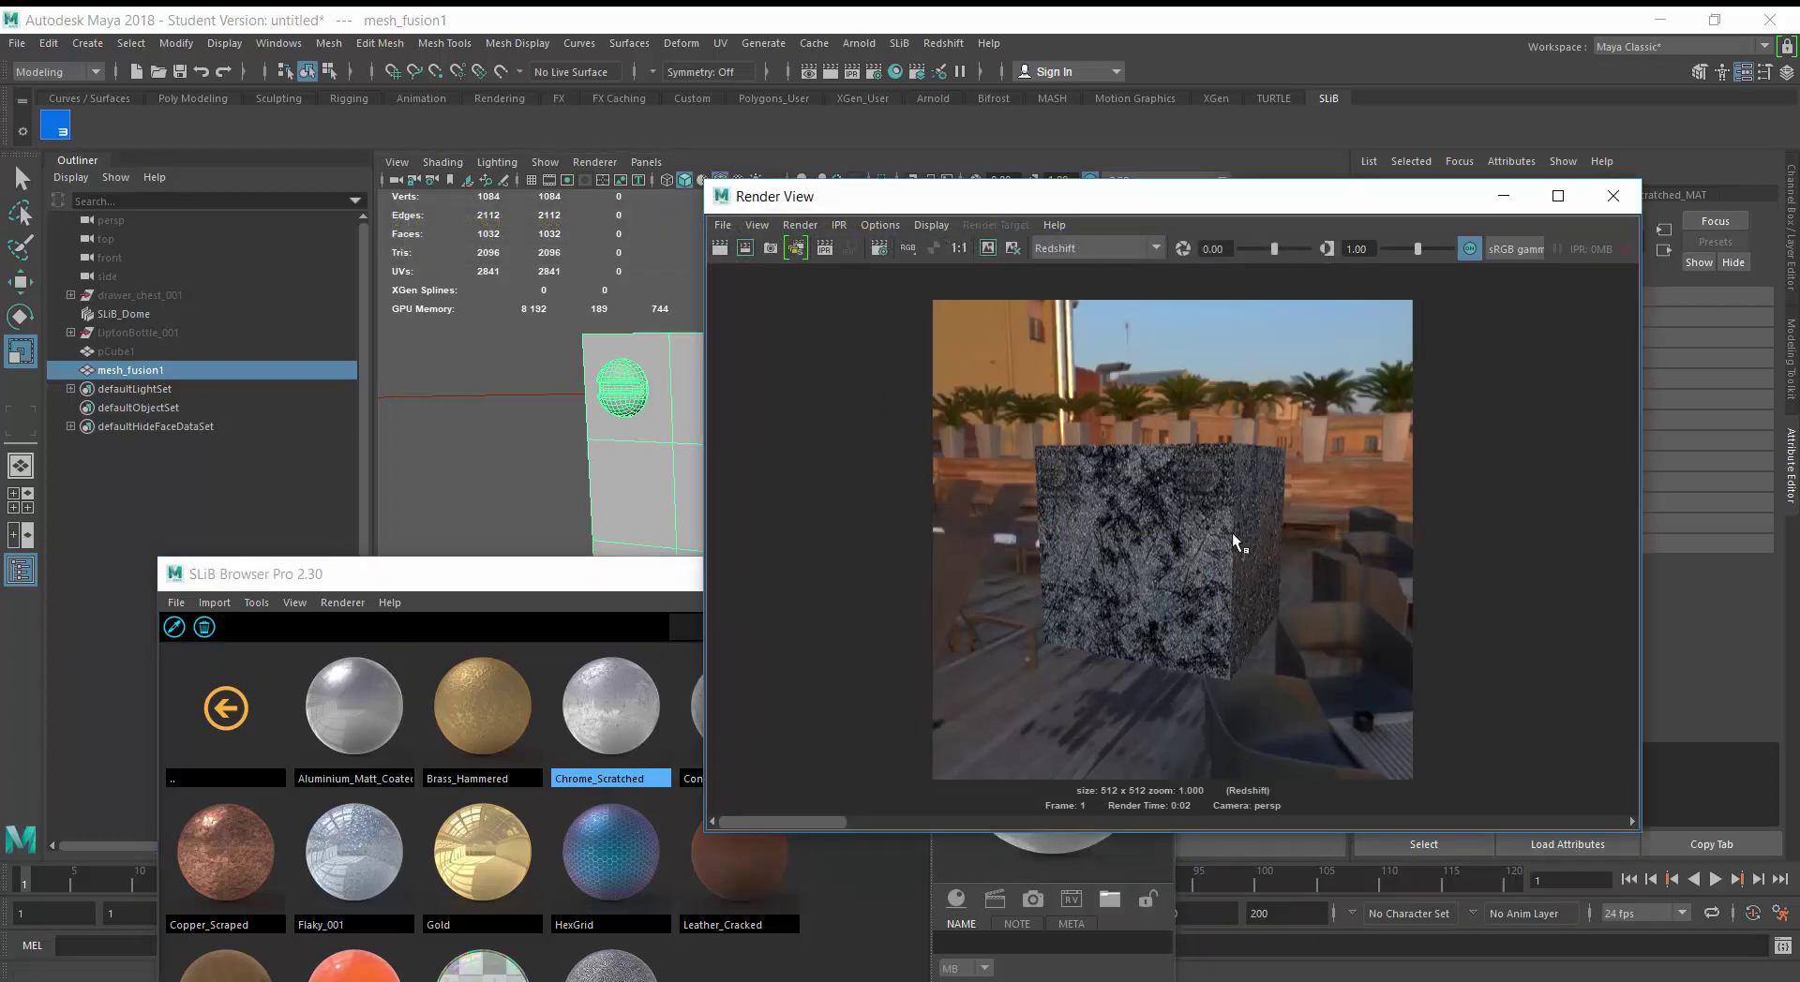
Reapply Brass_Hammered and redo the render
click(476, 694)
right_click(476, 693)
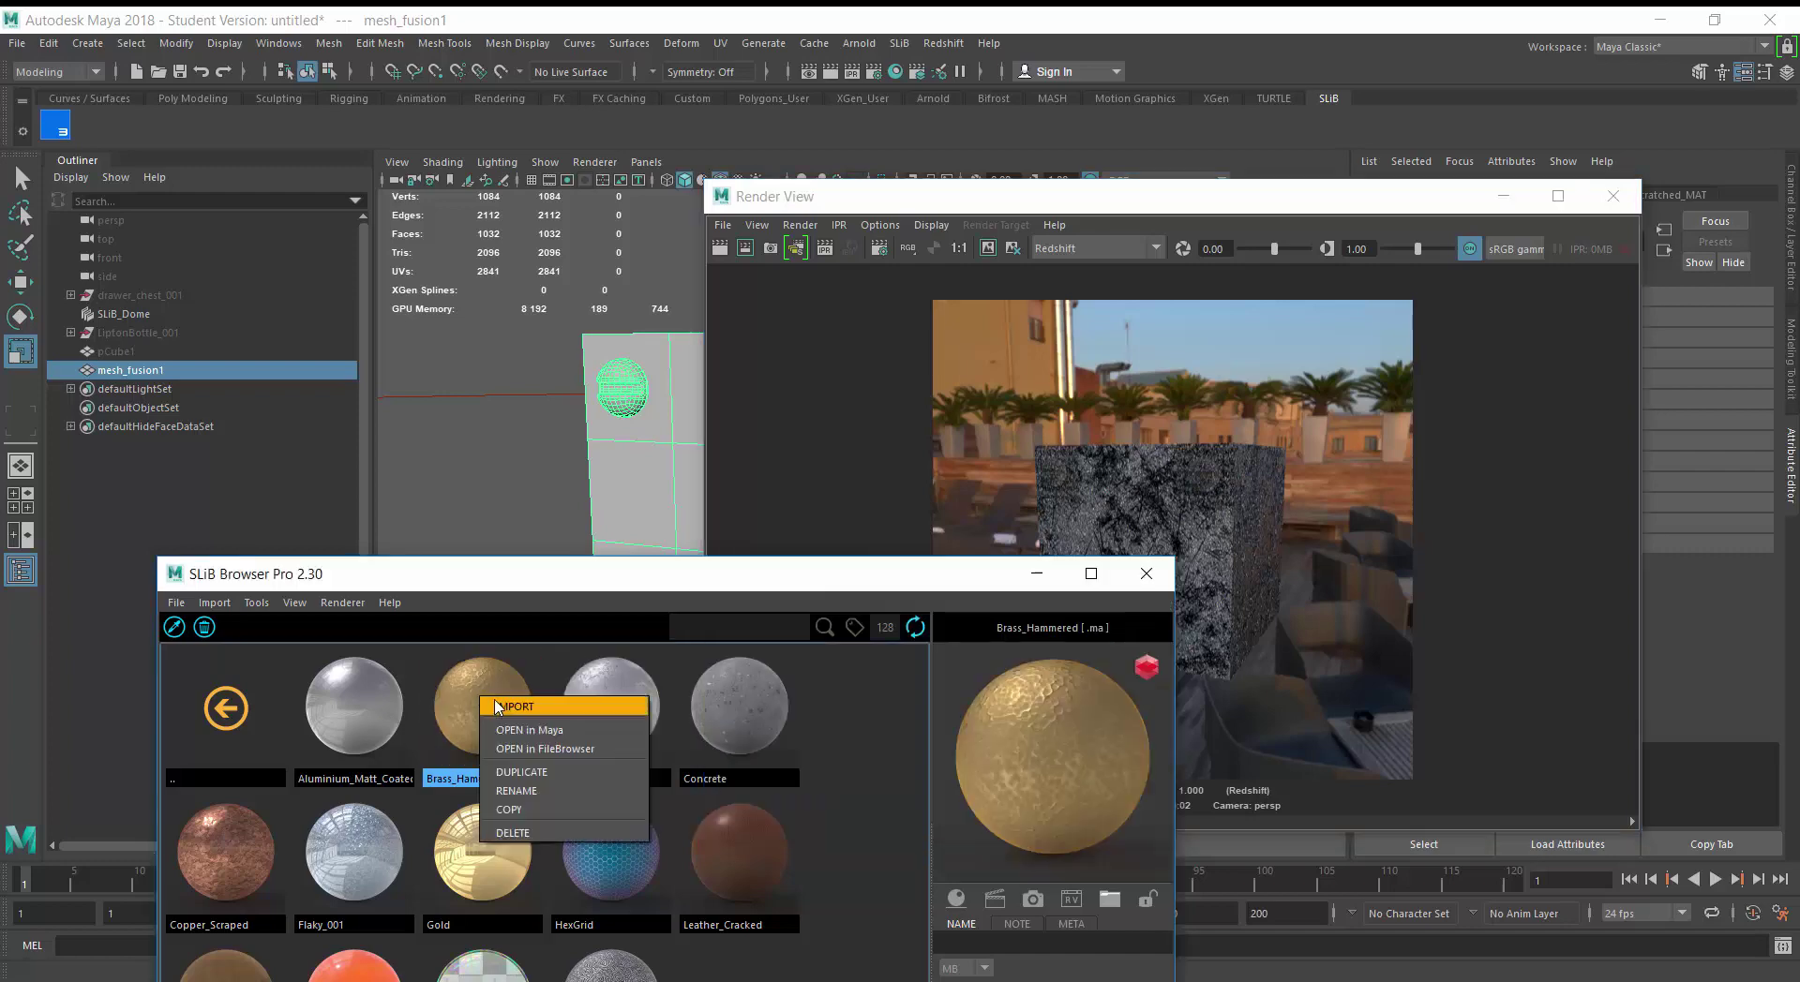
click(497, 705)
click(722, 249)
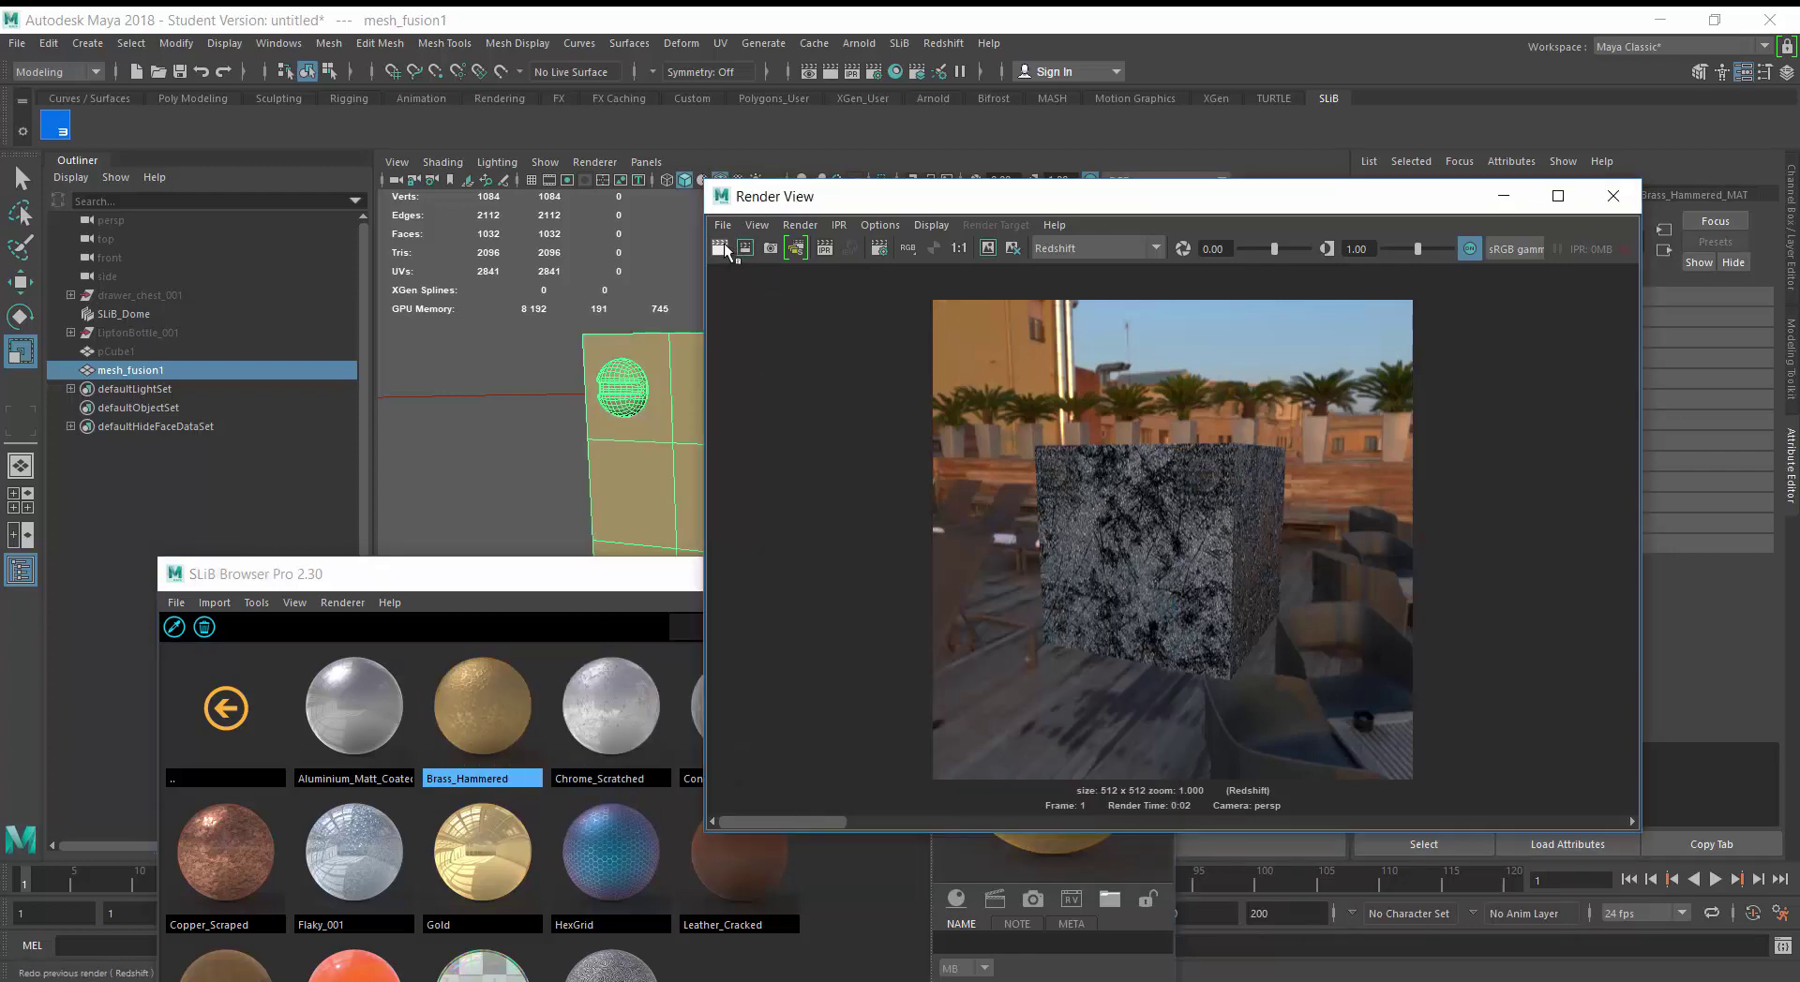
click(722, 249)
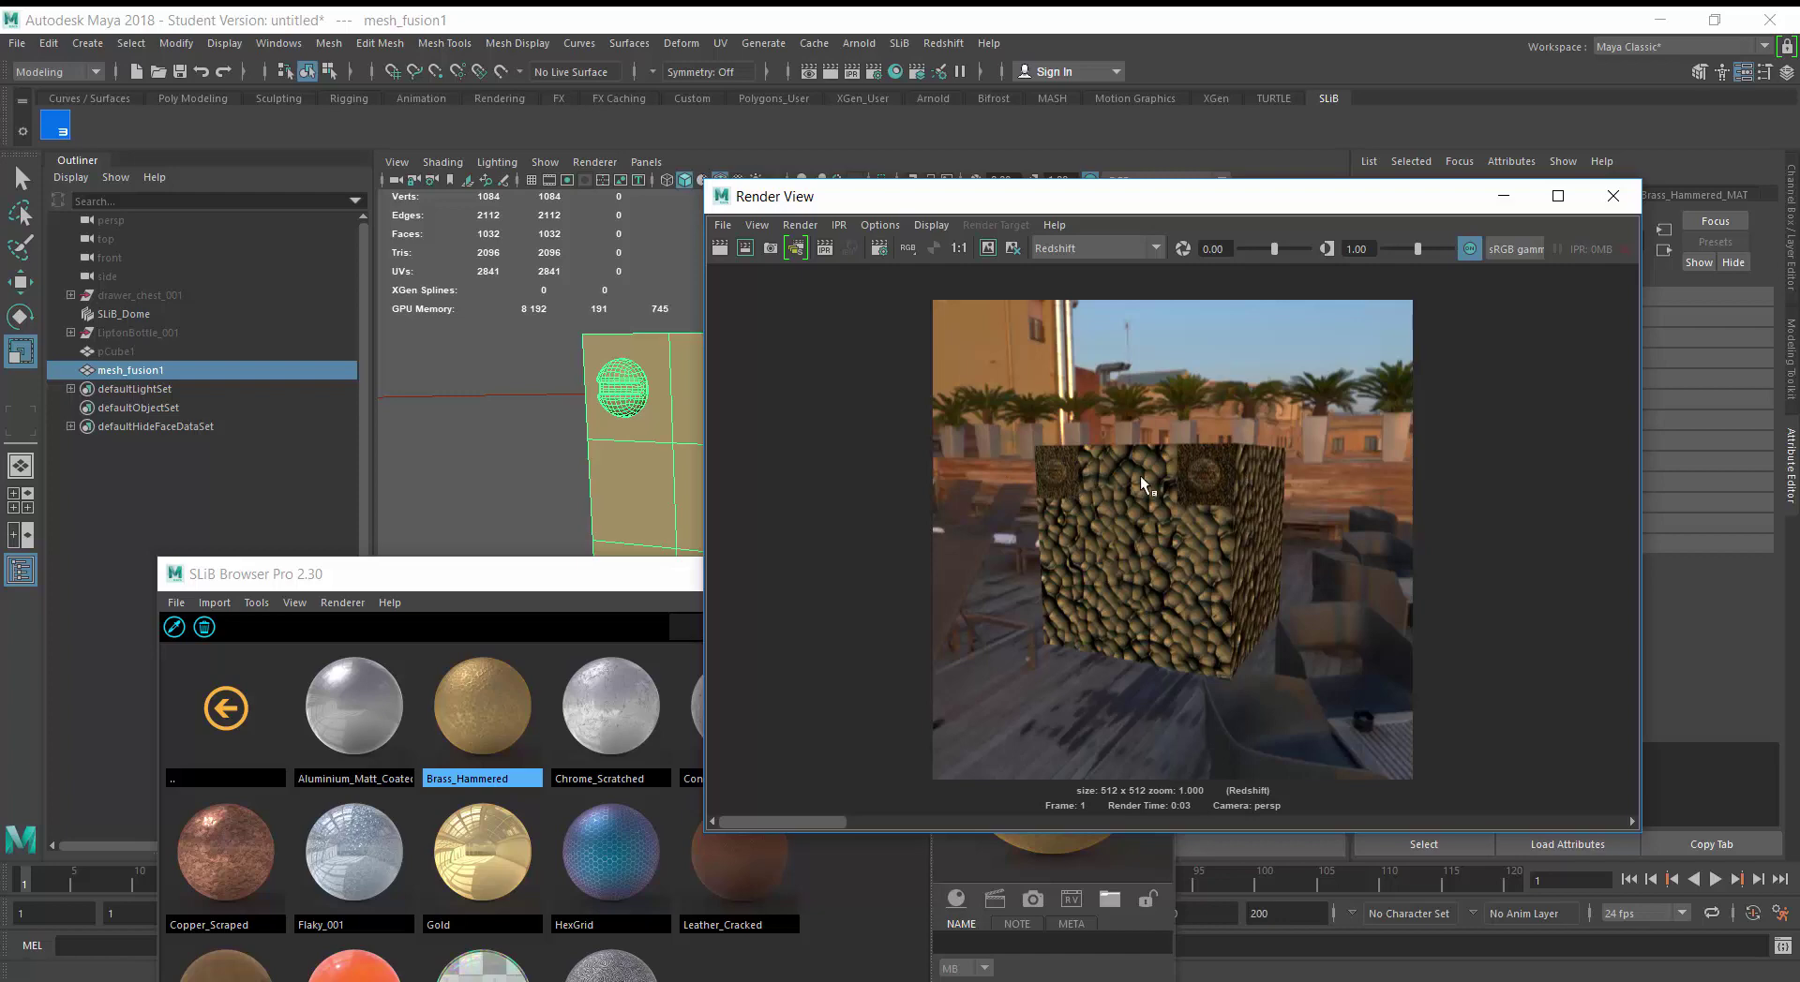
Import Aluminium_Matt_Coated onto the fused mesh and re-render the cube
click(381, 695)
right_click(380, 694)
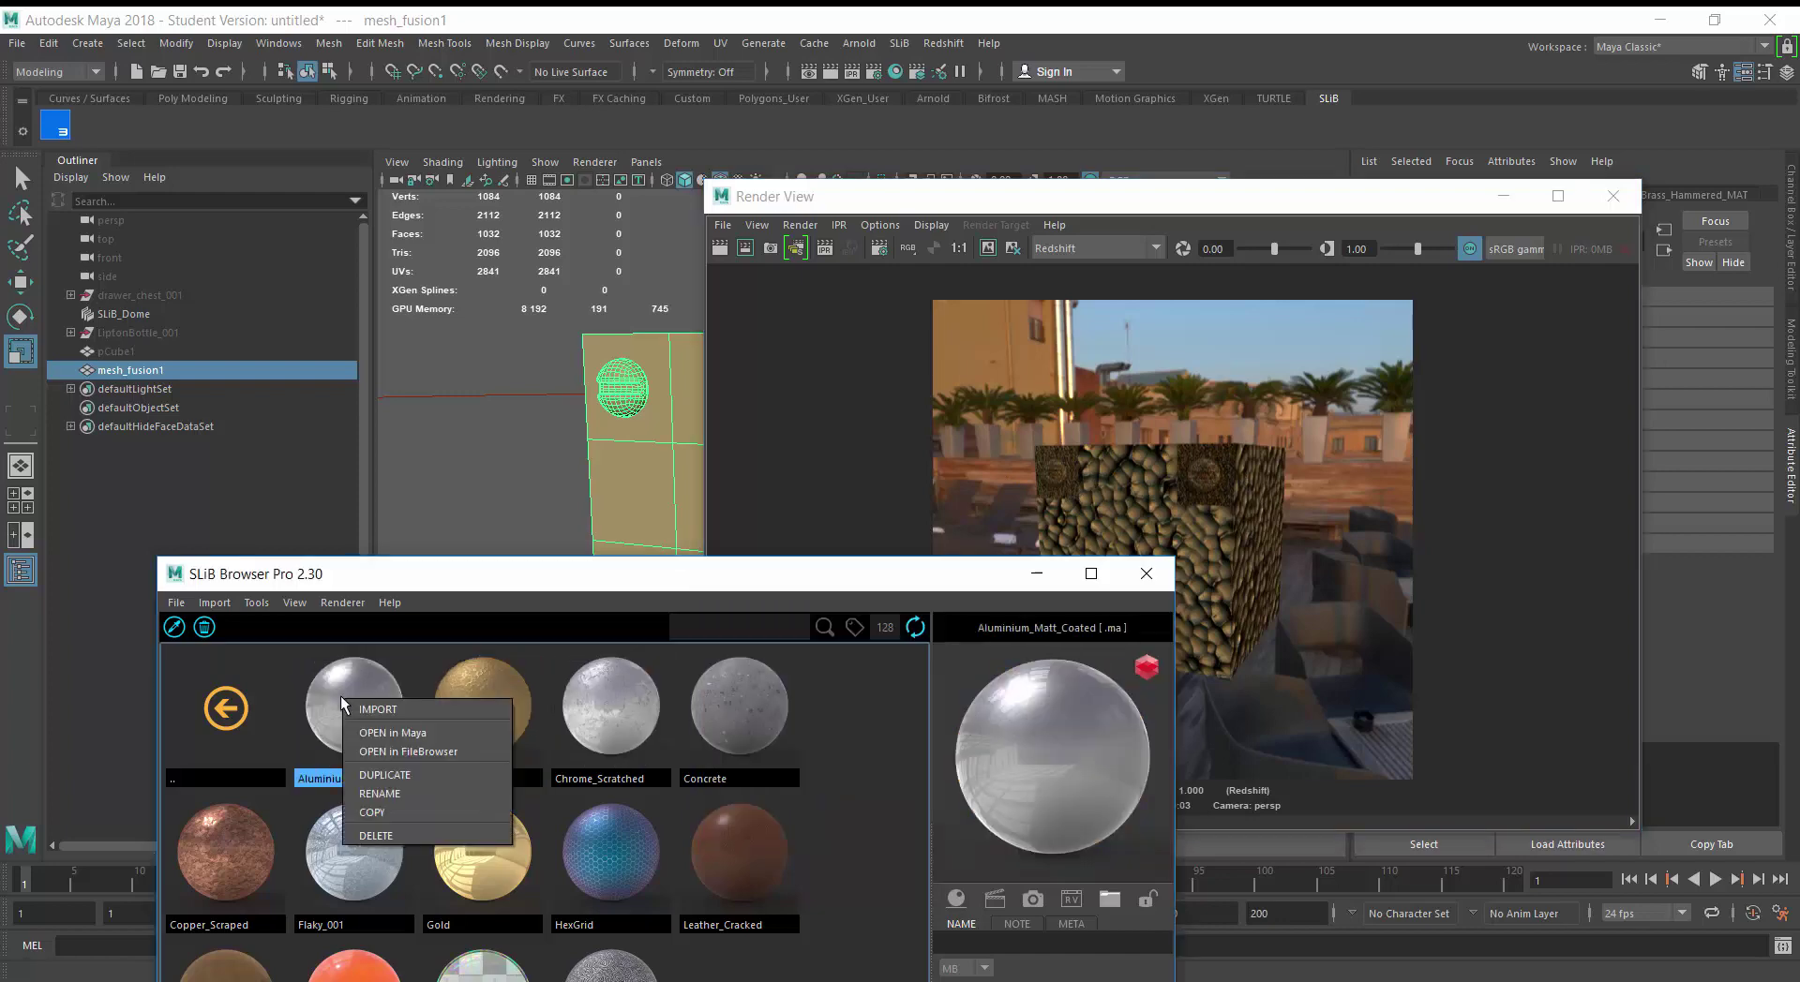
click(379, 710)
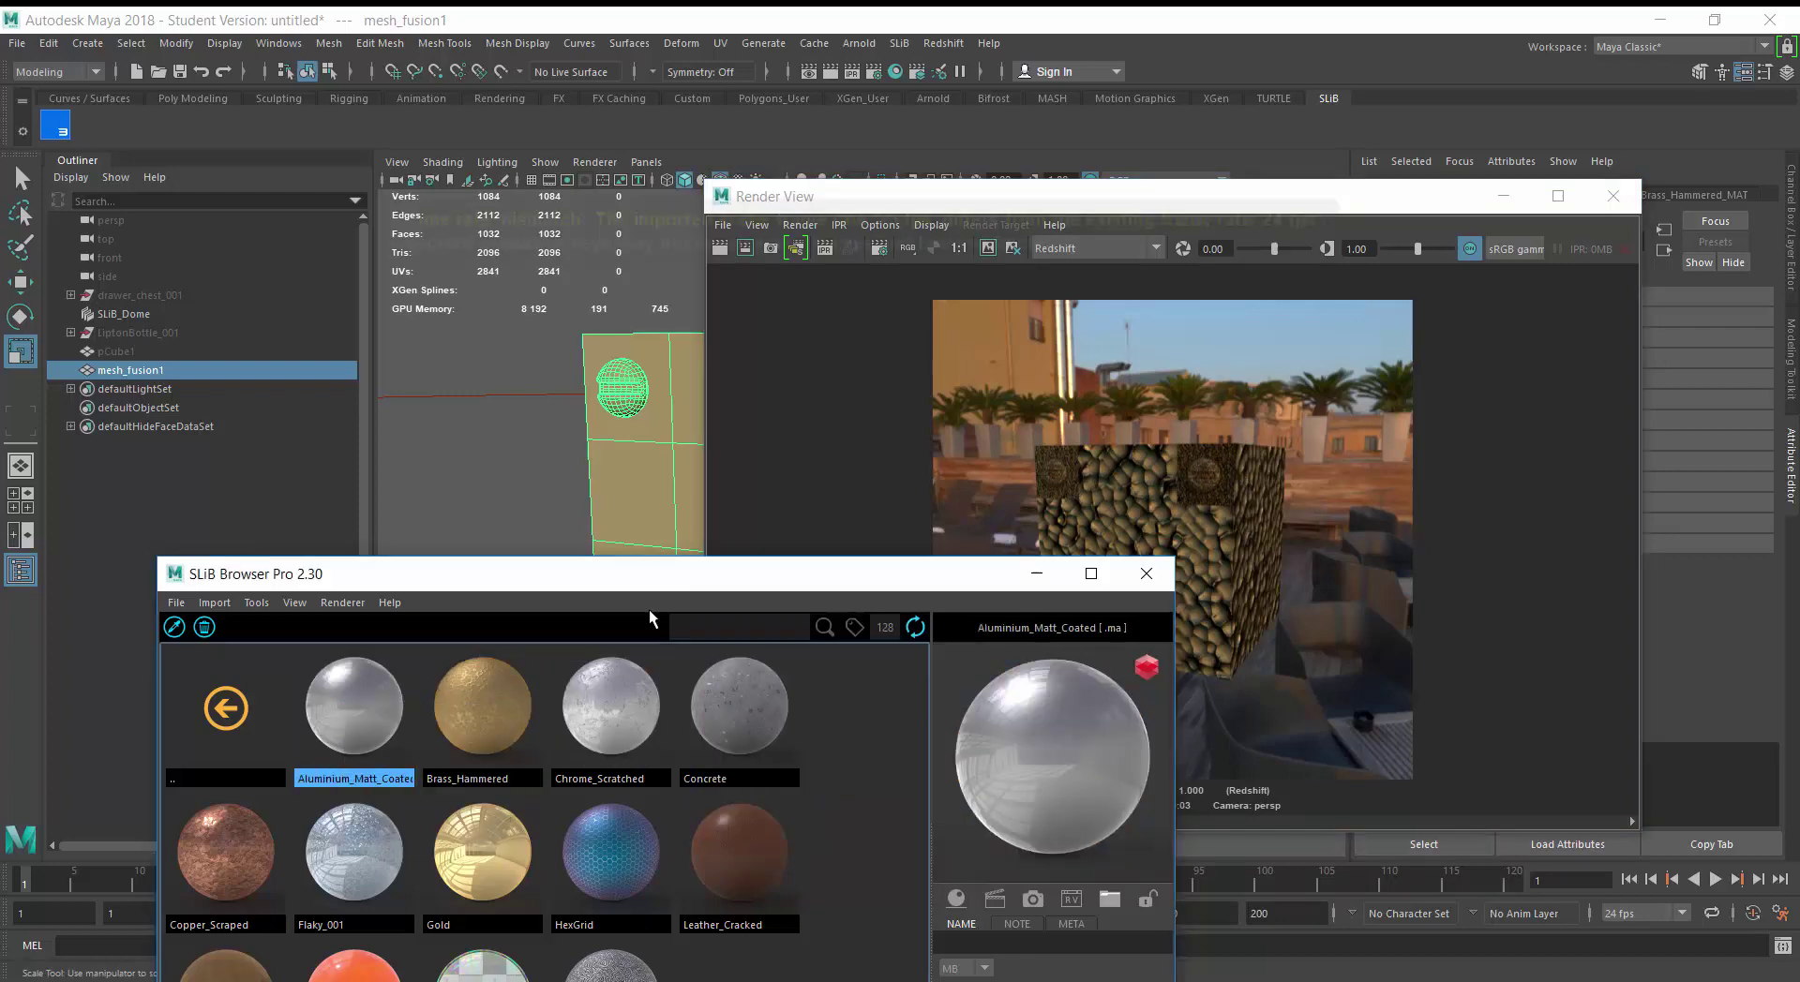
click(727, 245)
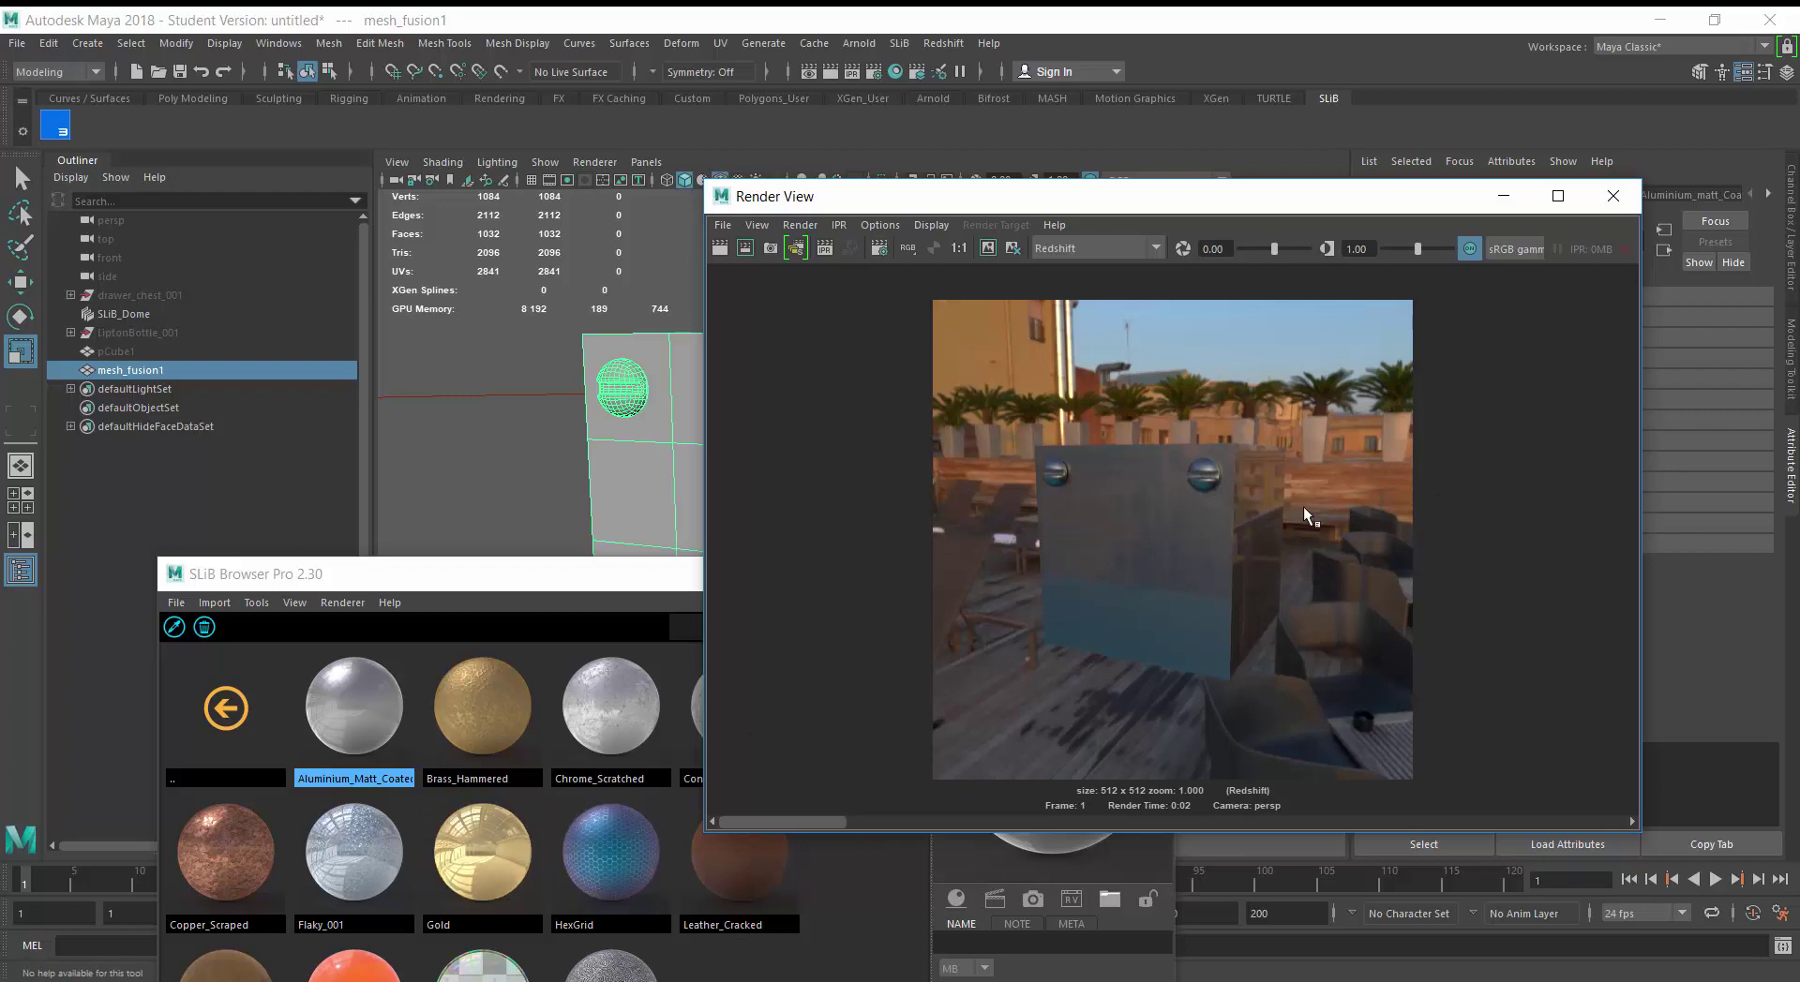
drag(497, 574, 1092, 522)
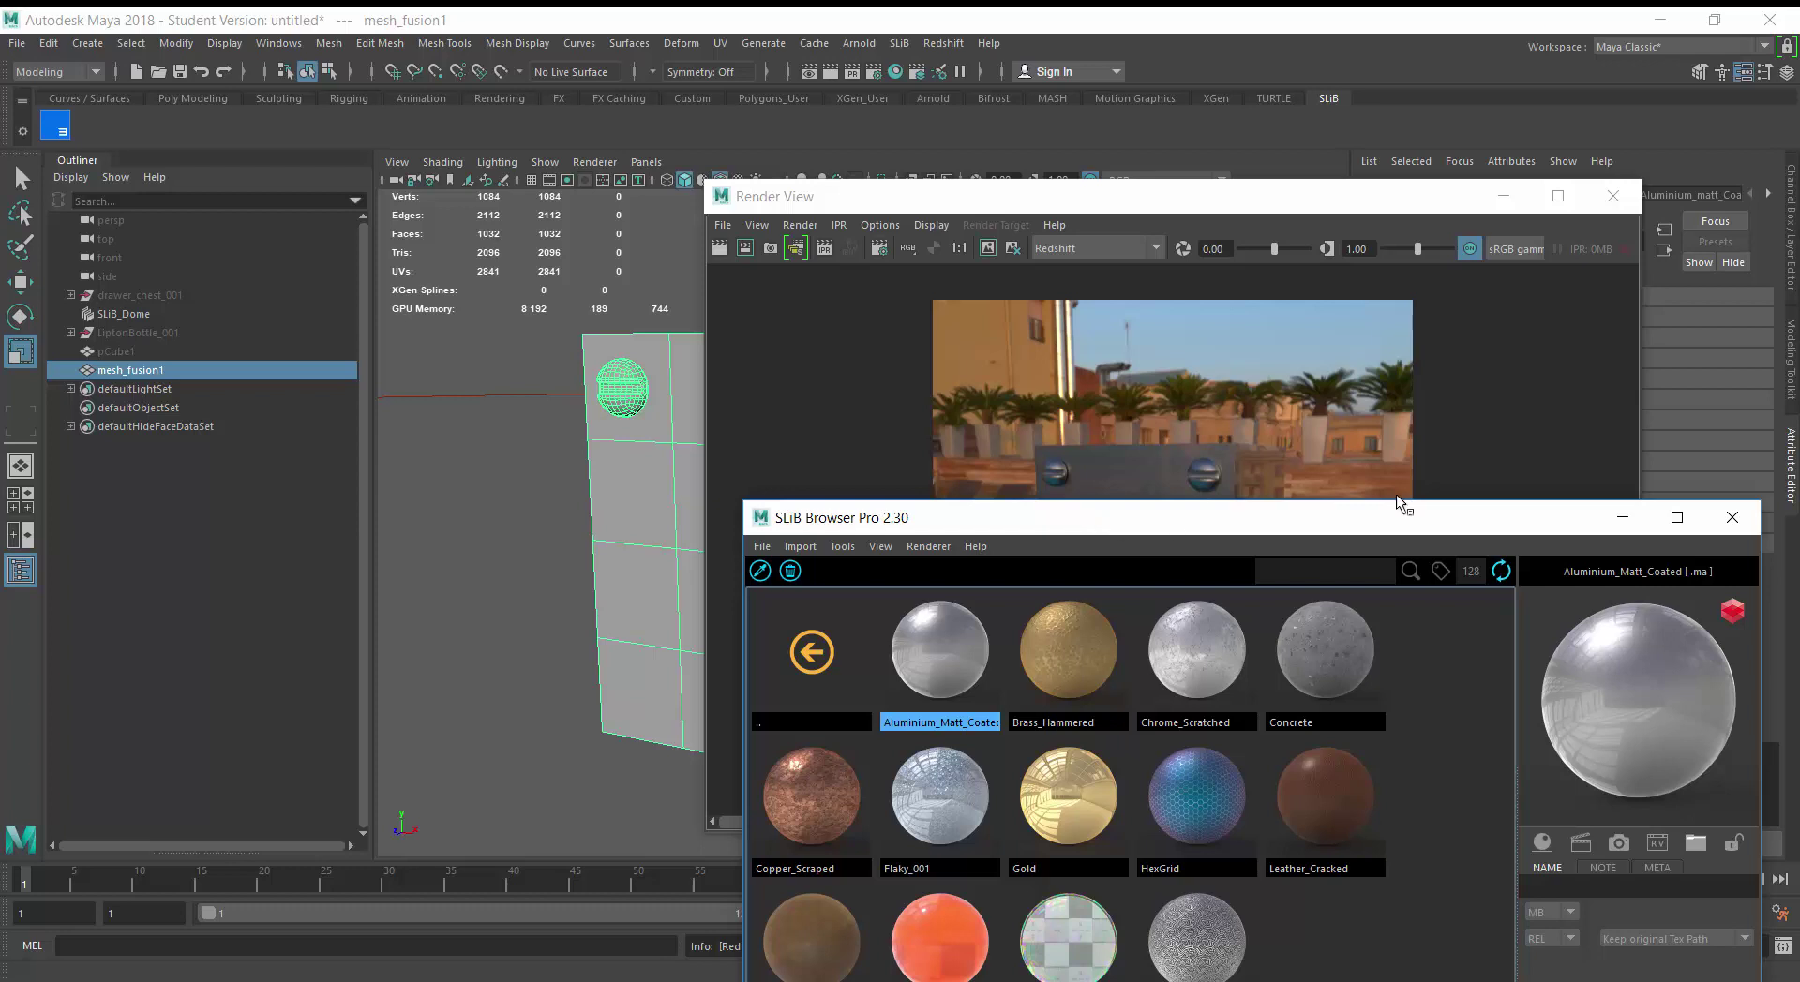
Show the current shader's details in the META tab
drag(1379, 525, 1060, 298)
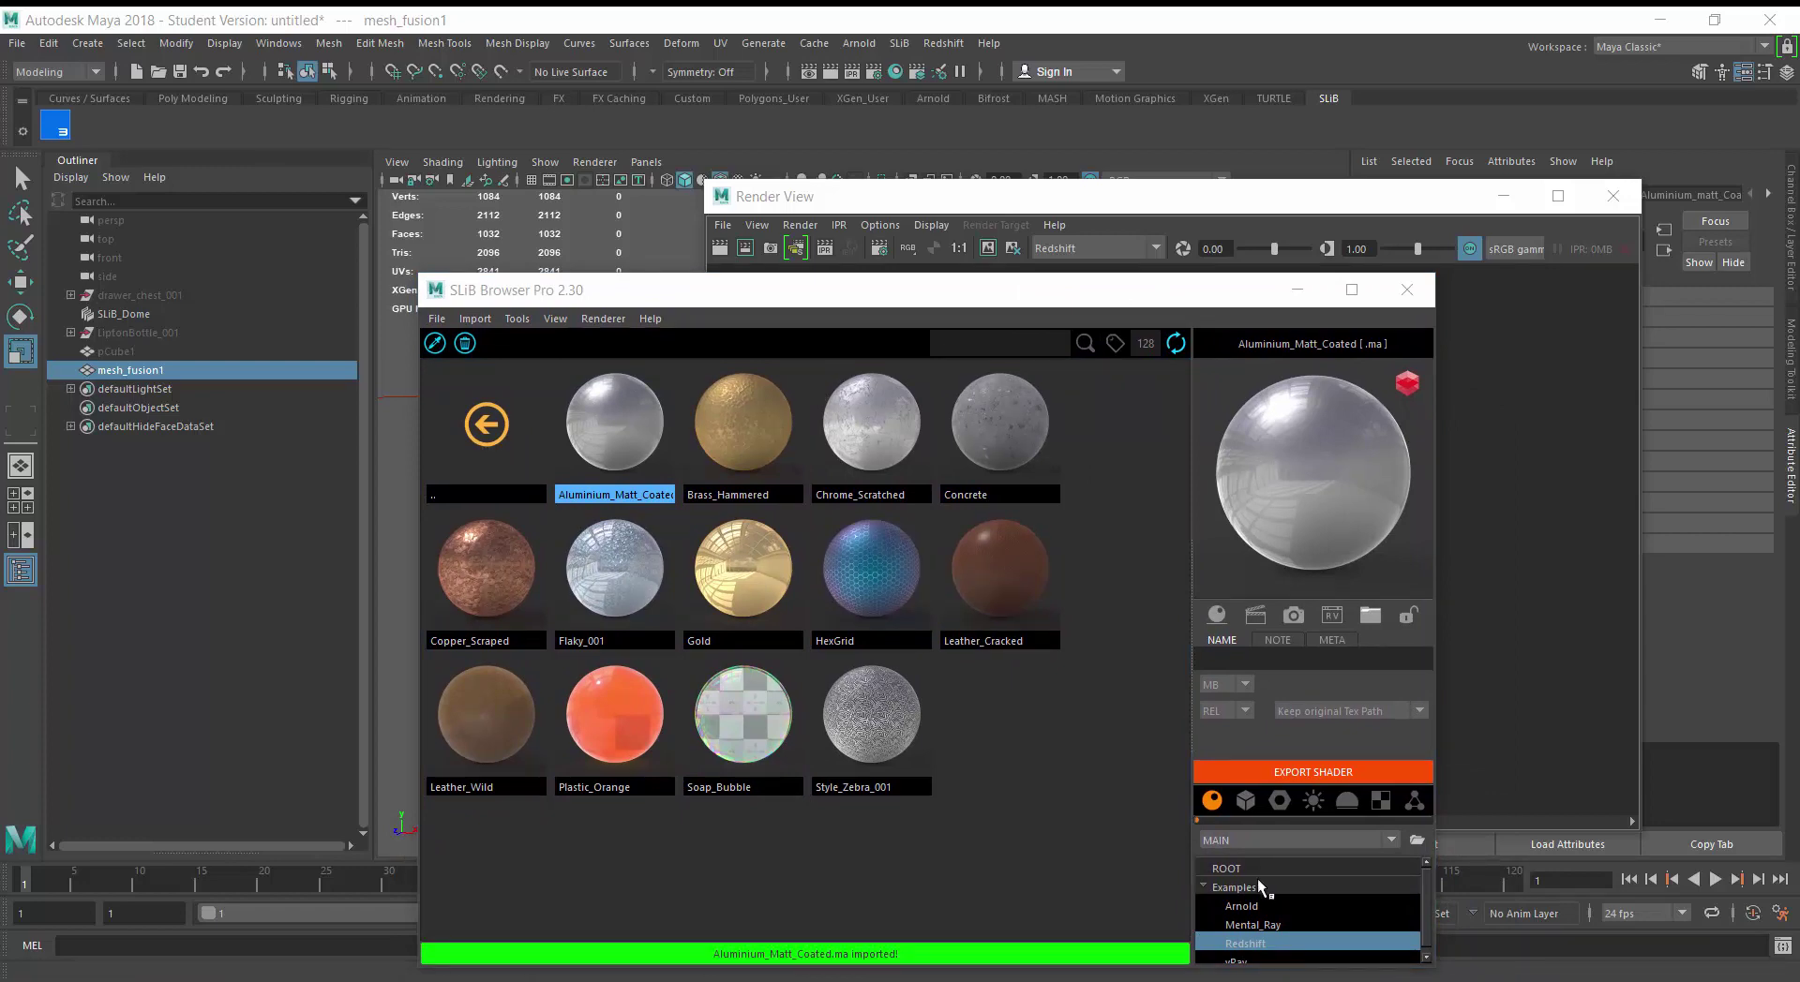
click(1346, 640)
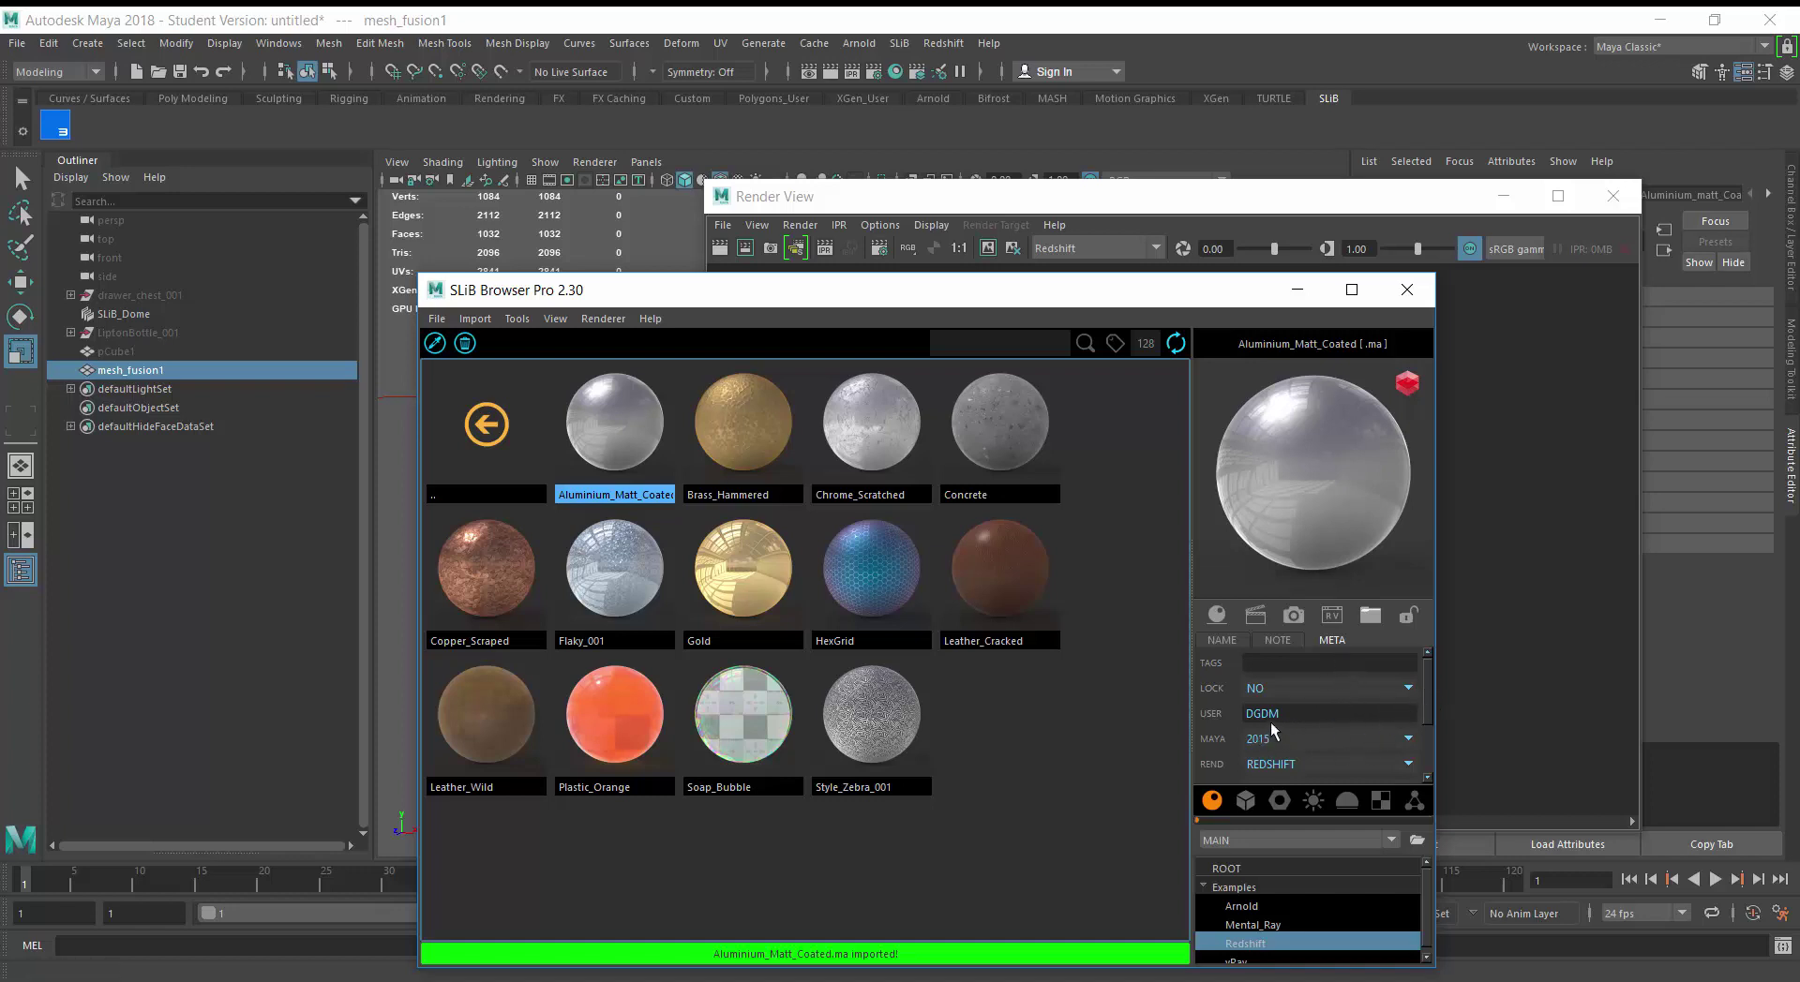
drag(1426, 714, 1434, 673)
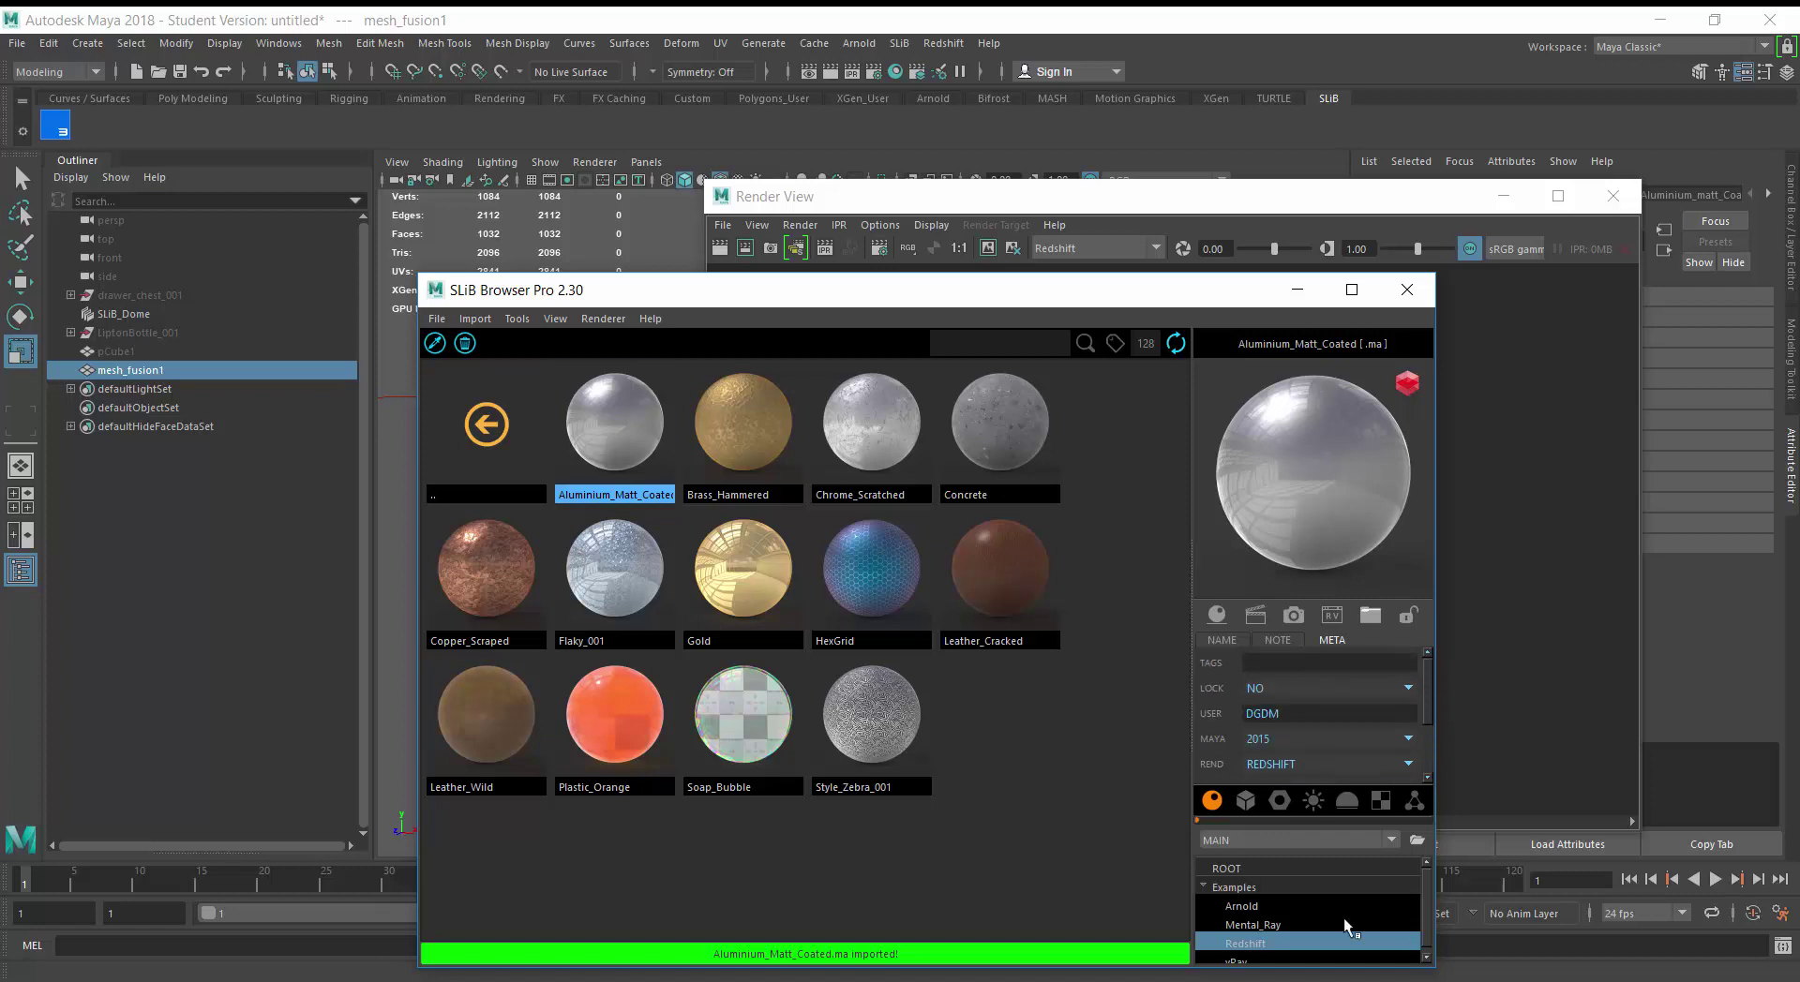
Open the Test models folder and select the RedBall model
click(1245, 800)
click(1220, 905)
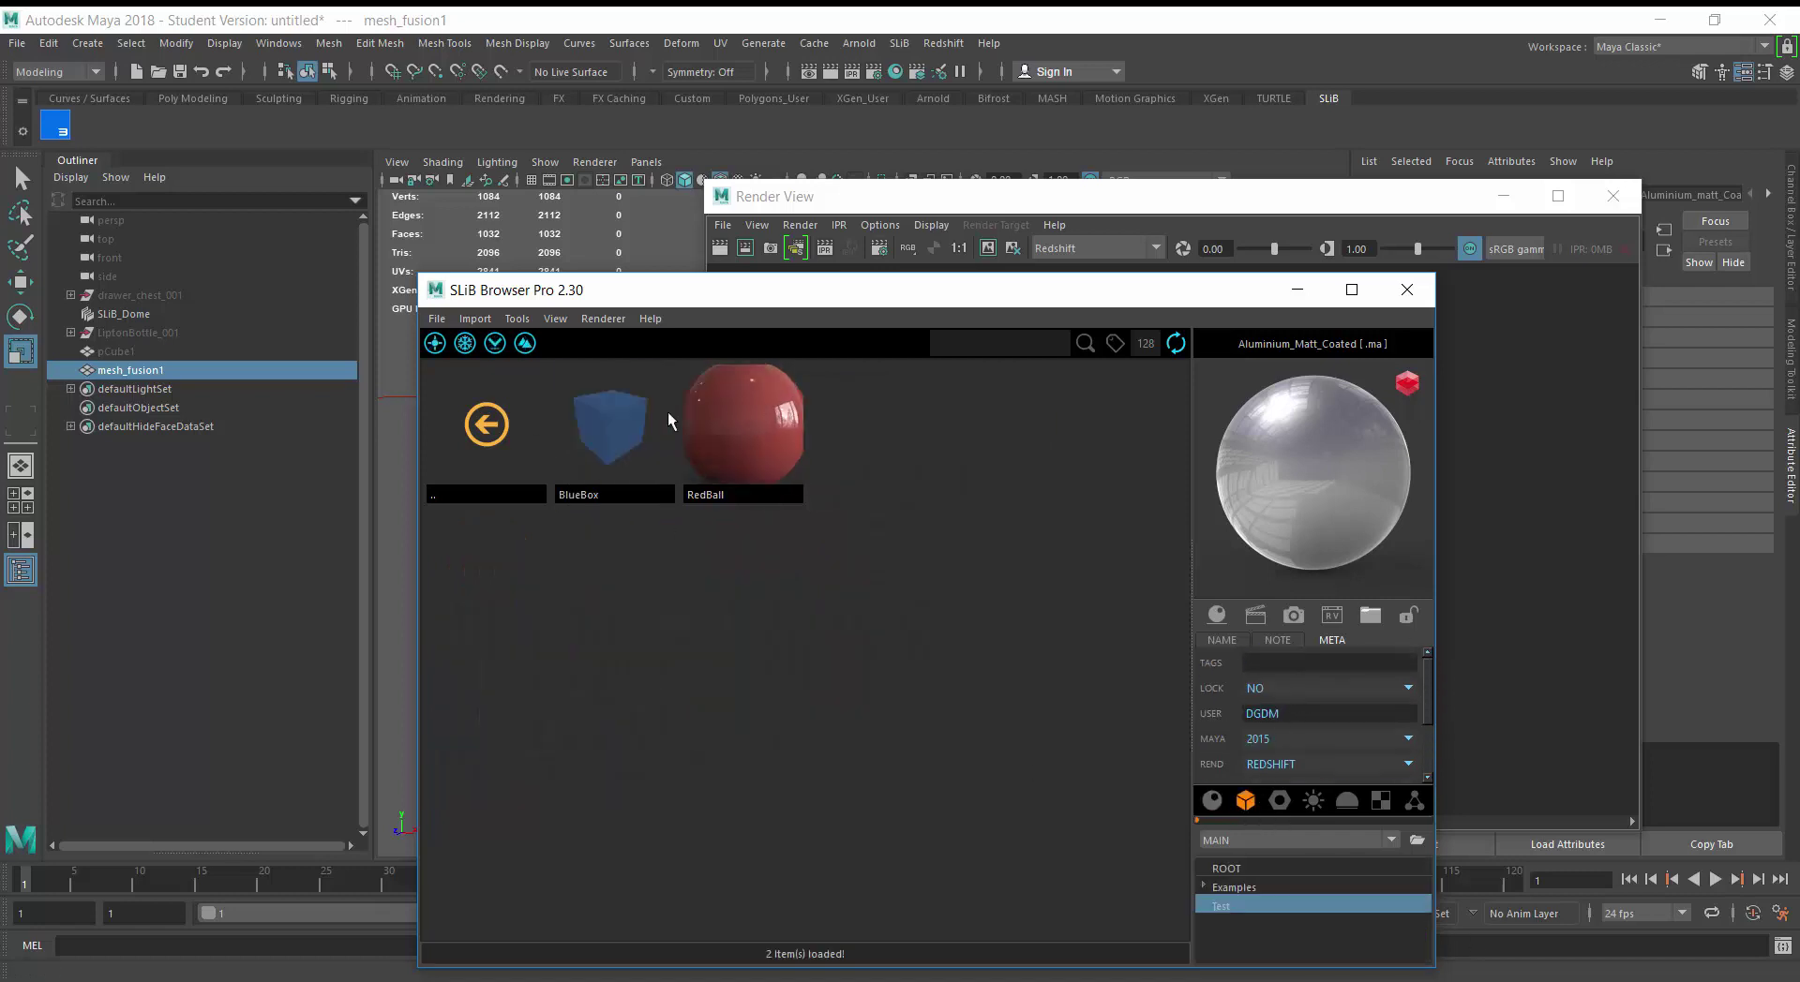
click(754, 433)
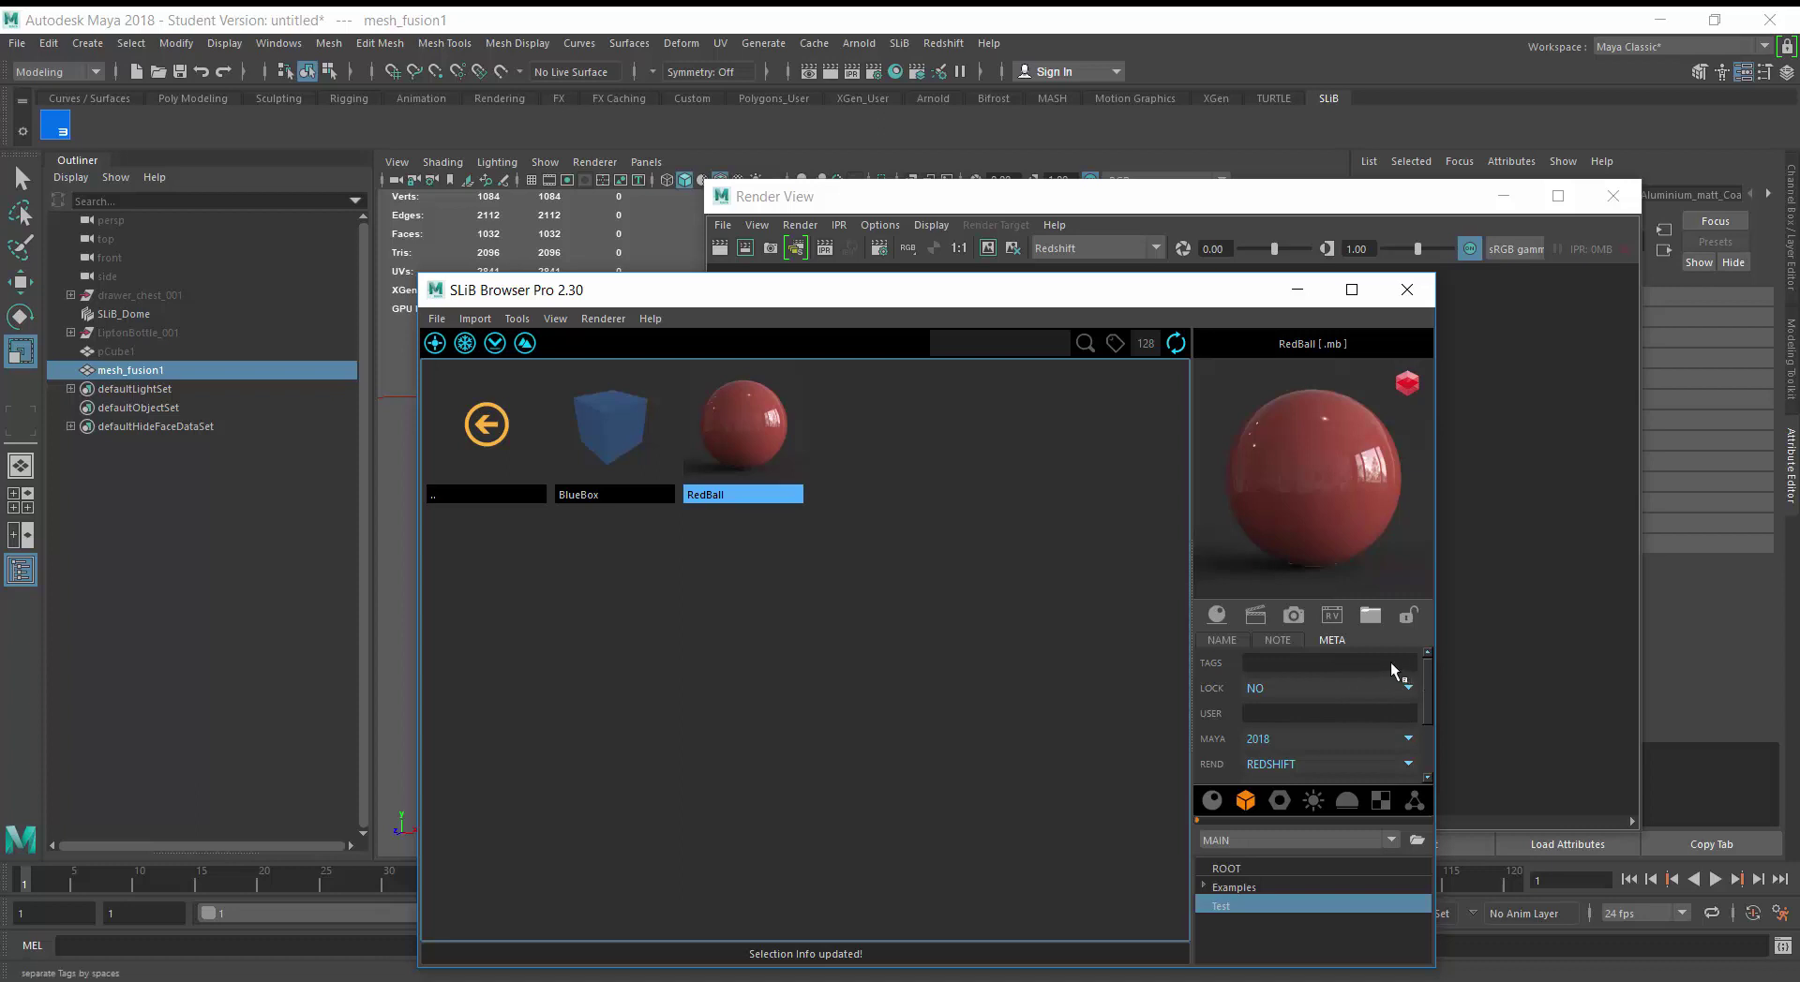
drag(1425, 678, 1434, 755)
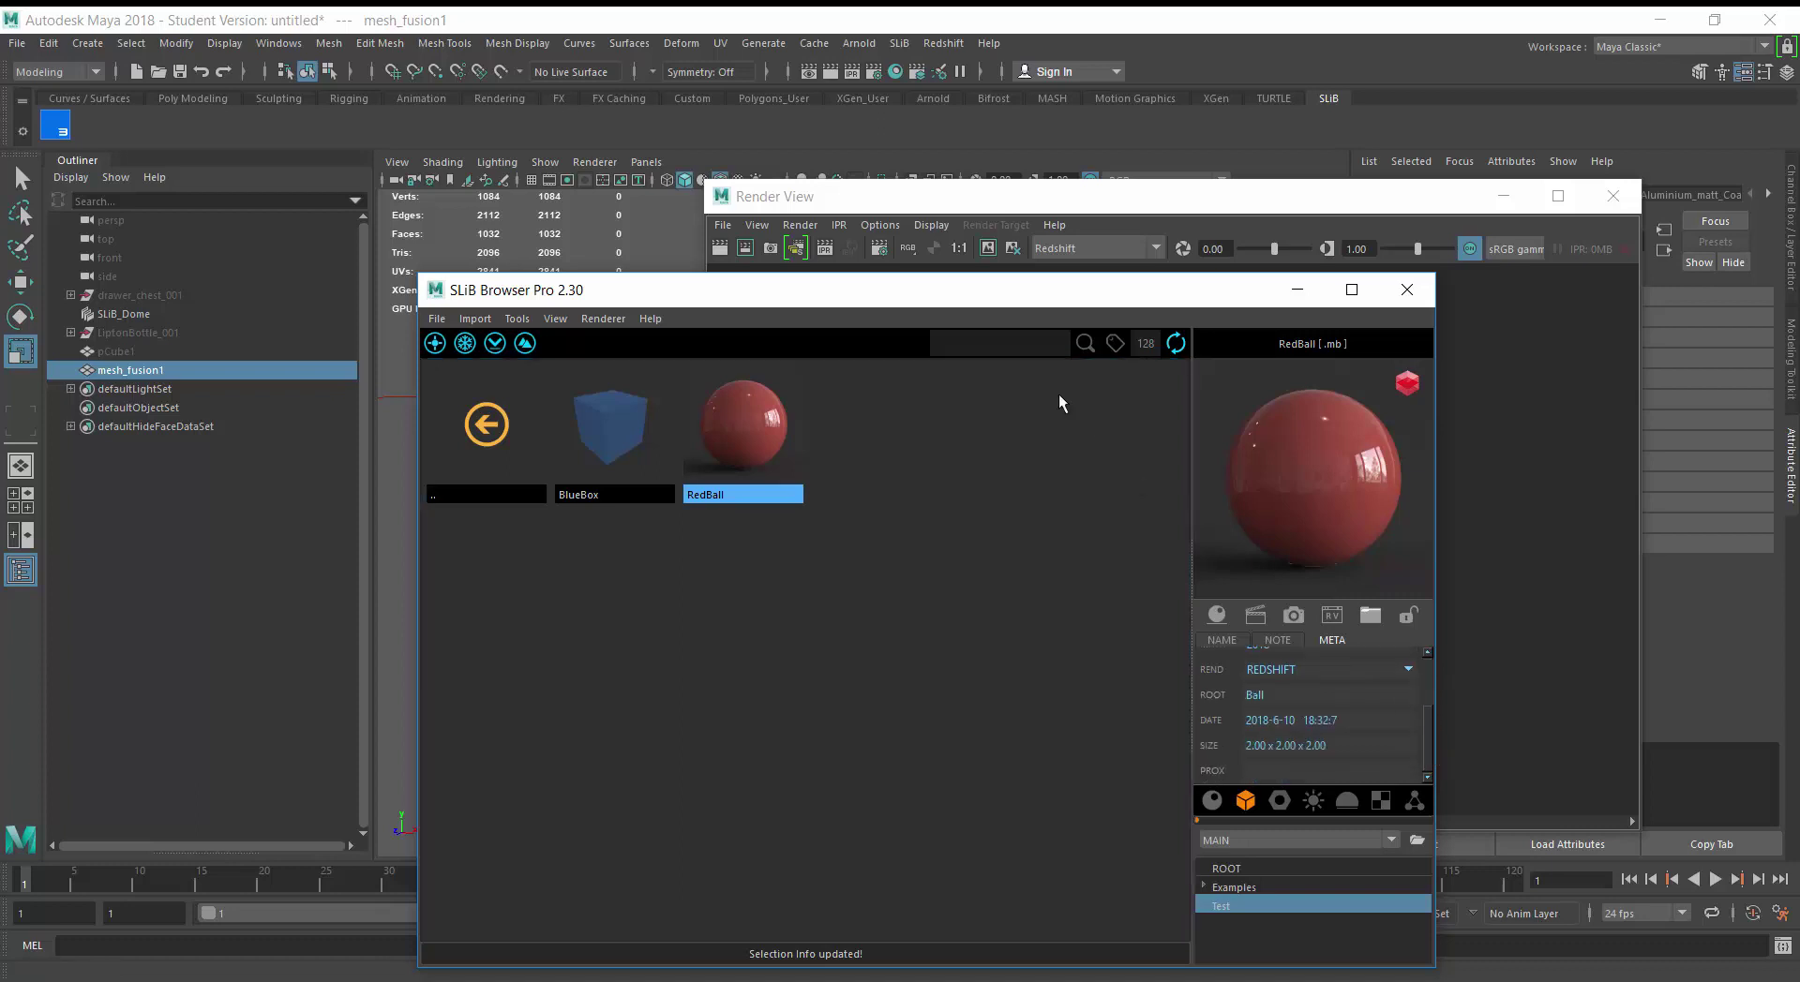
click(1020, 333)
Search the library from ROOT for 'bot'
click(1243, 860)
click(1019, 346)
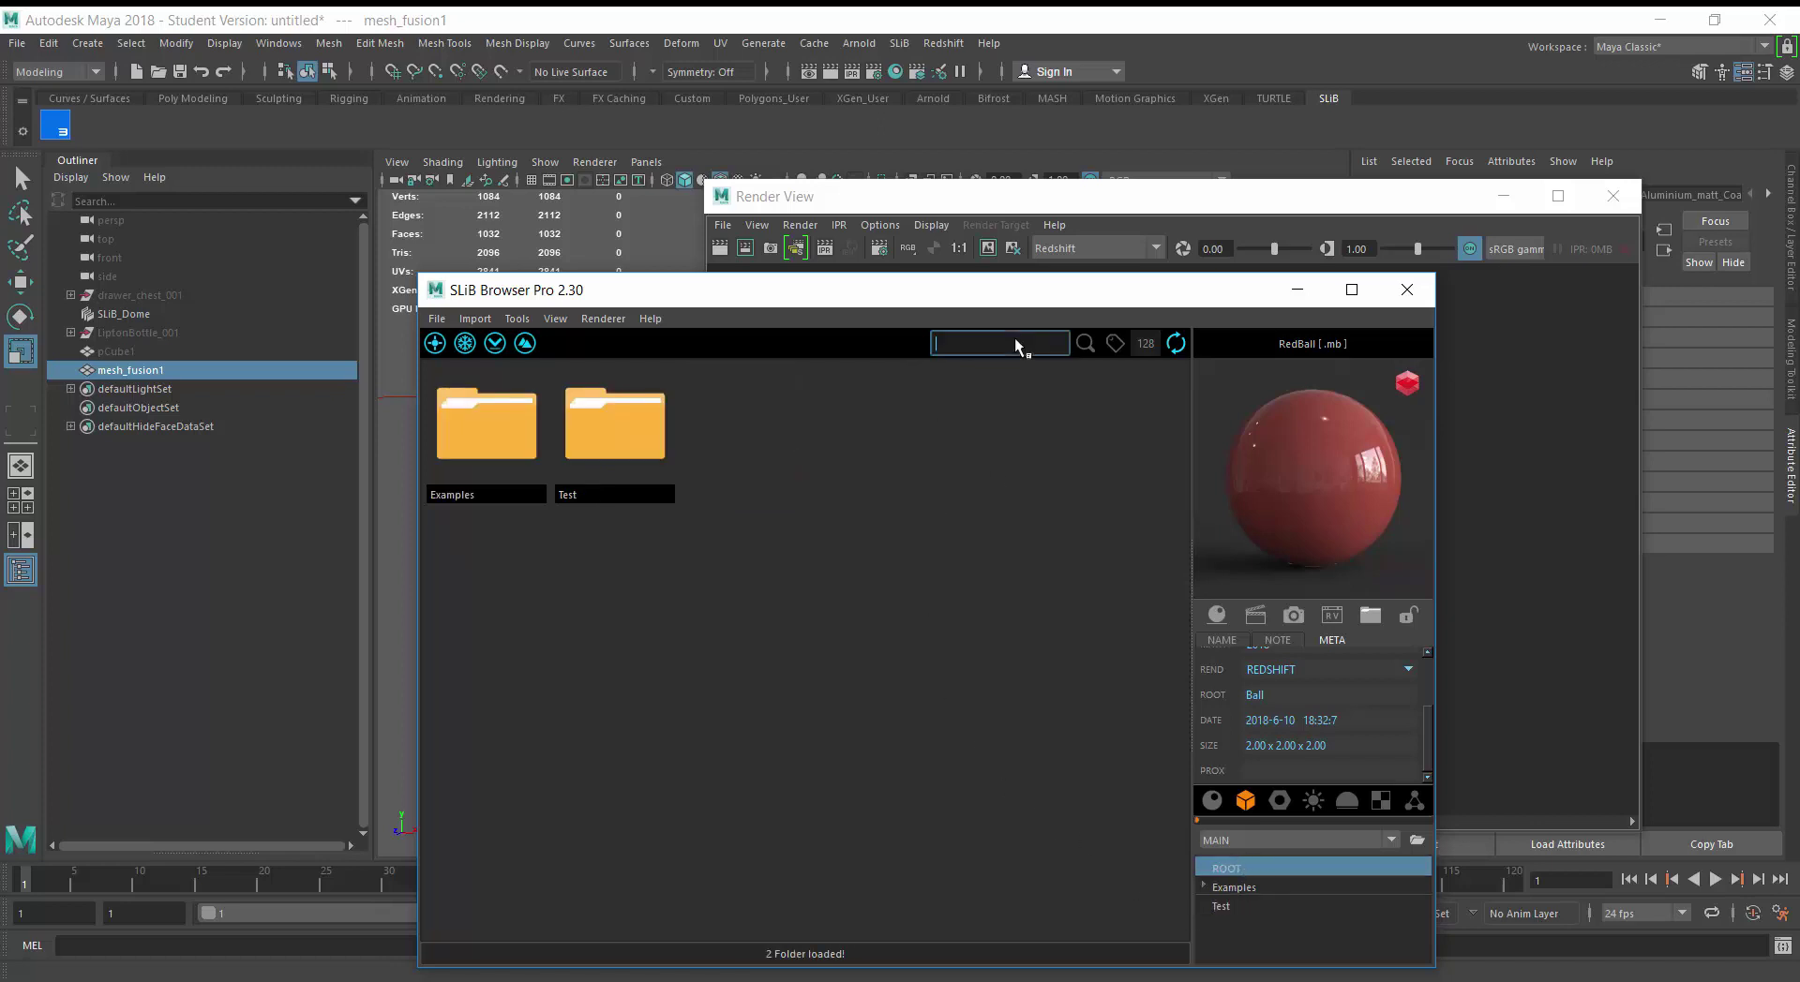
text(bot)
key(Return)
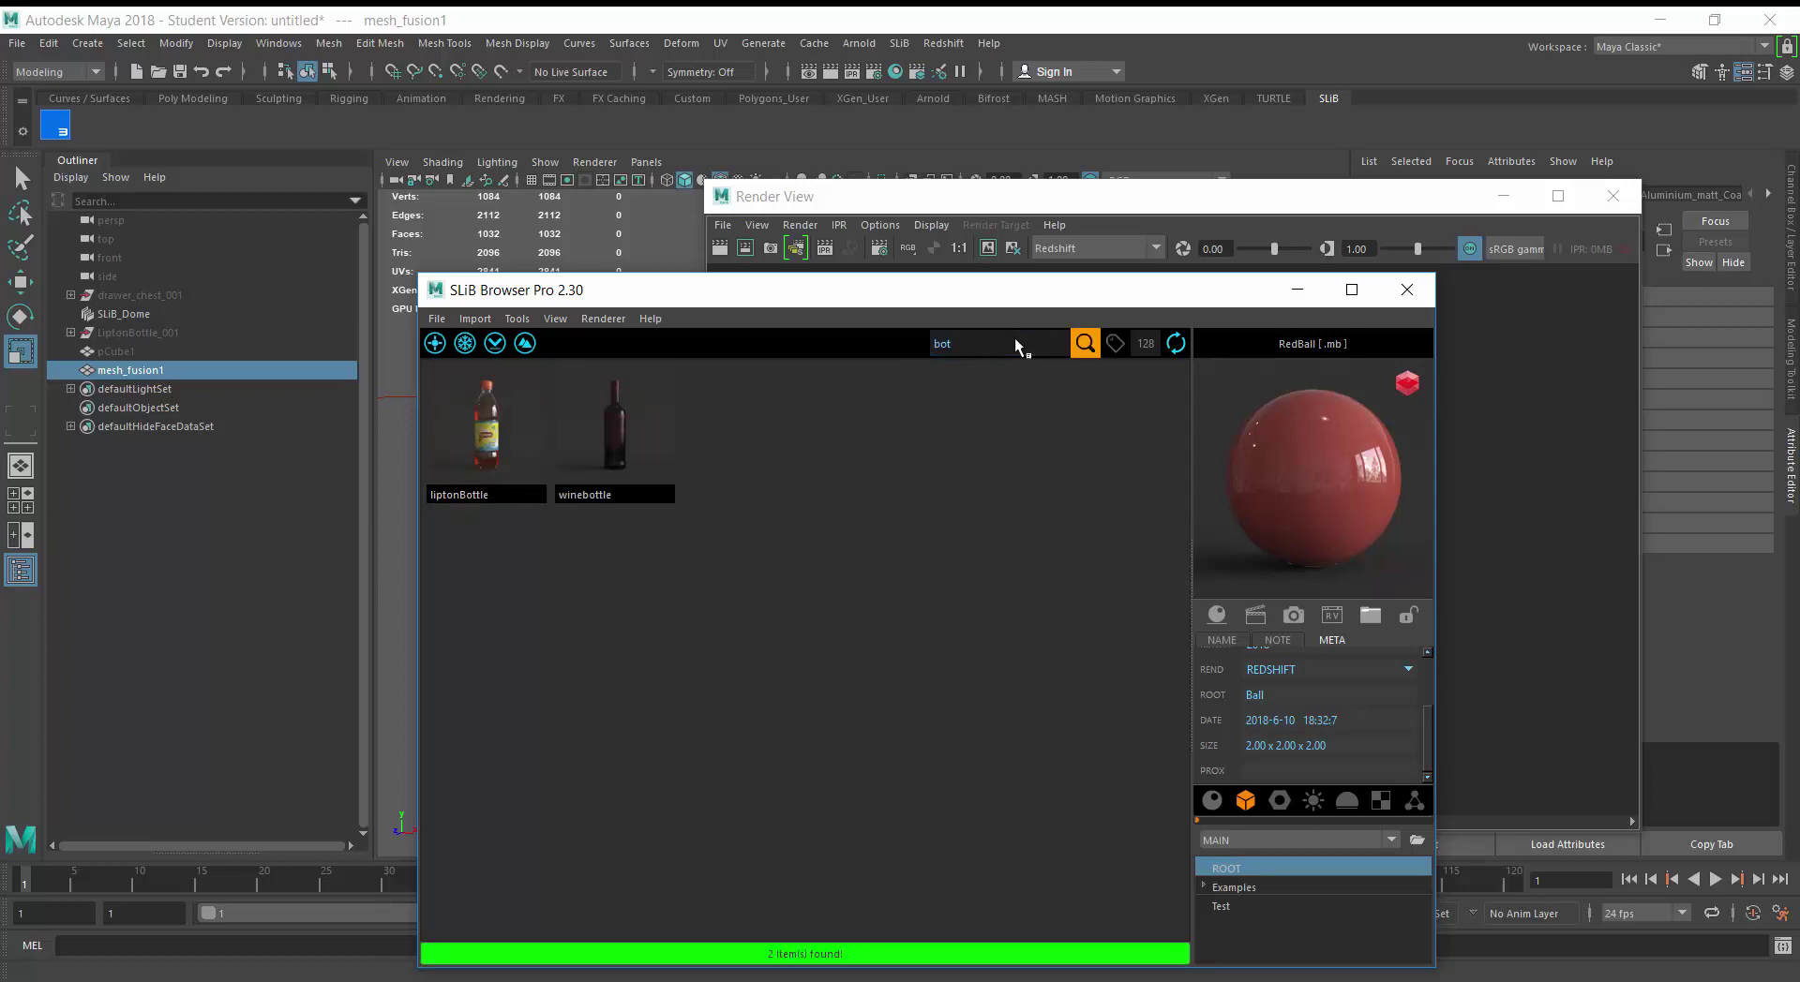